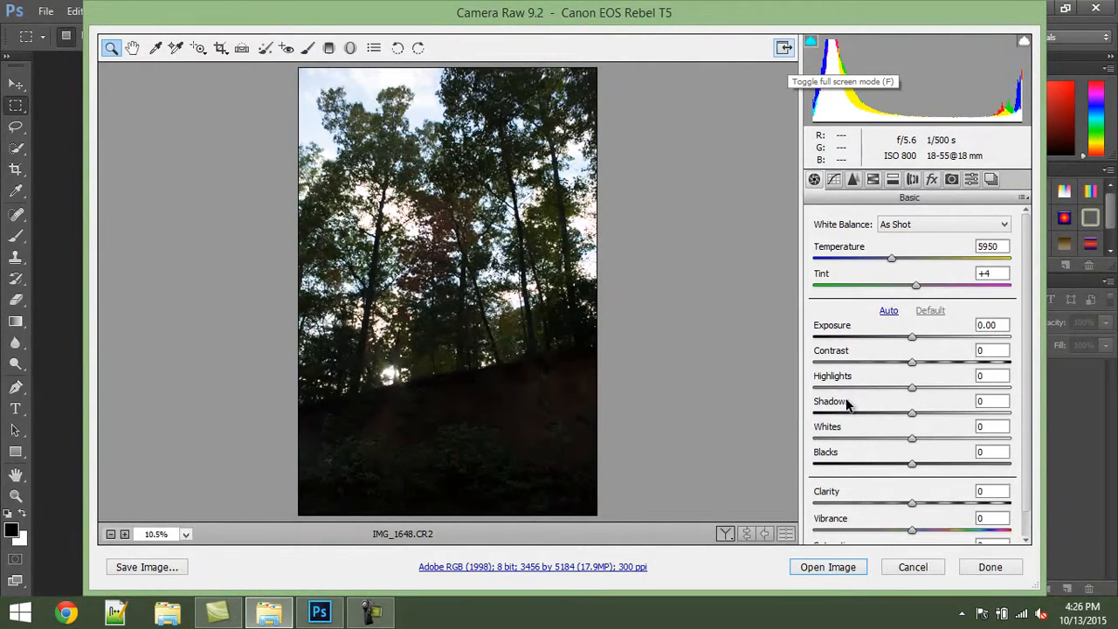
Switch Camera Raw to full screen mode and zoom the forest photo out and back in to fill the preview.
{"action": "key", "text": "f"}
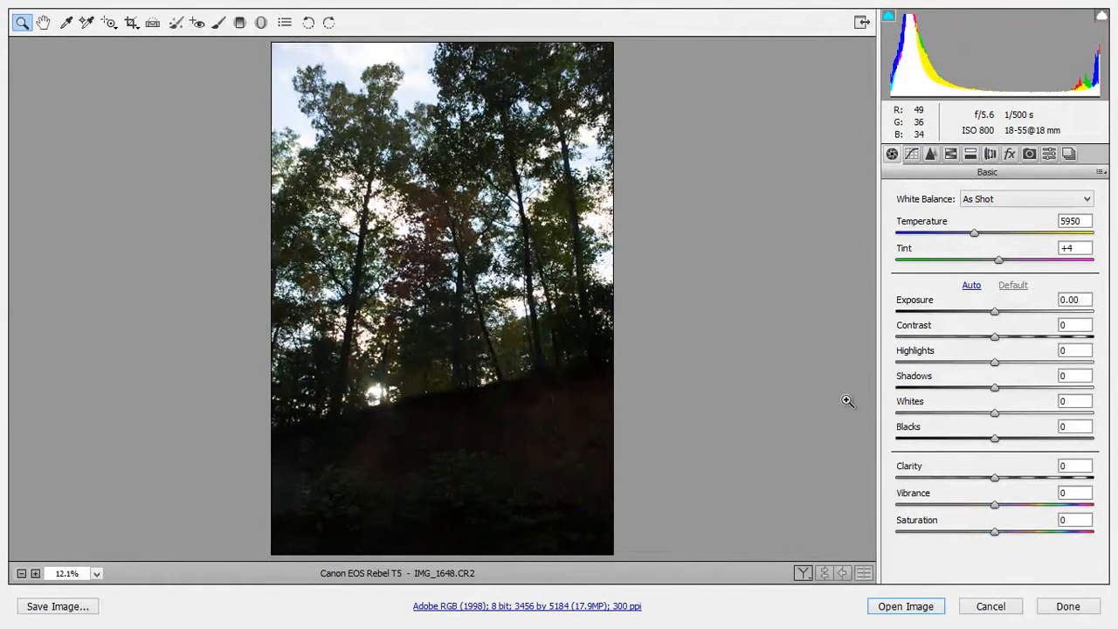
{"action": "left_click", "coordinate": [847, 400], "text": "alt"}
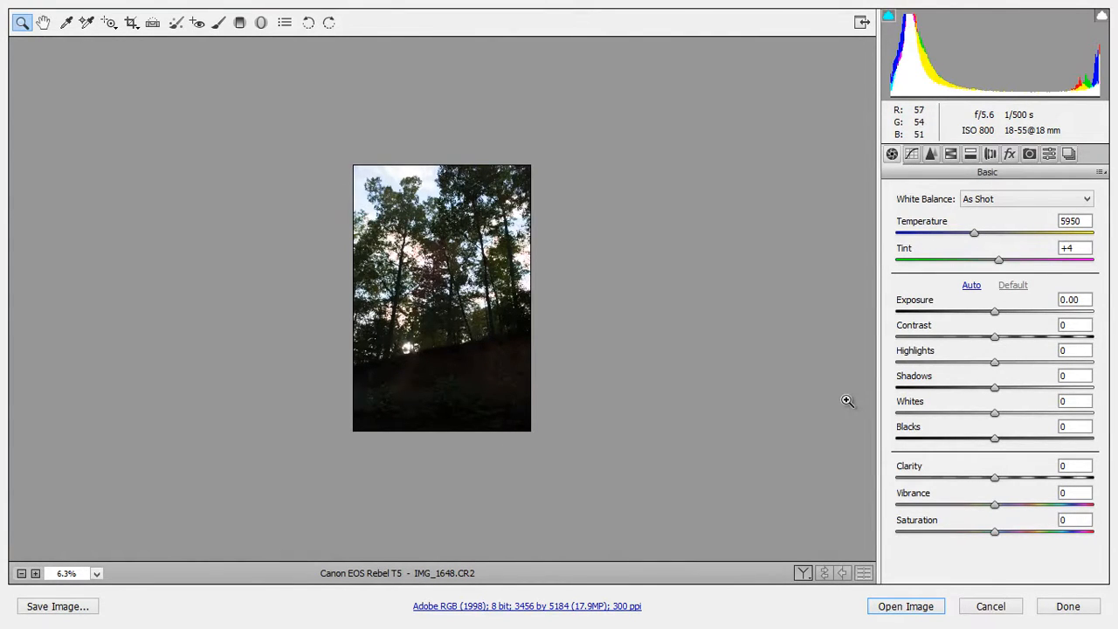
{"action": "key", "text": "alt"}
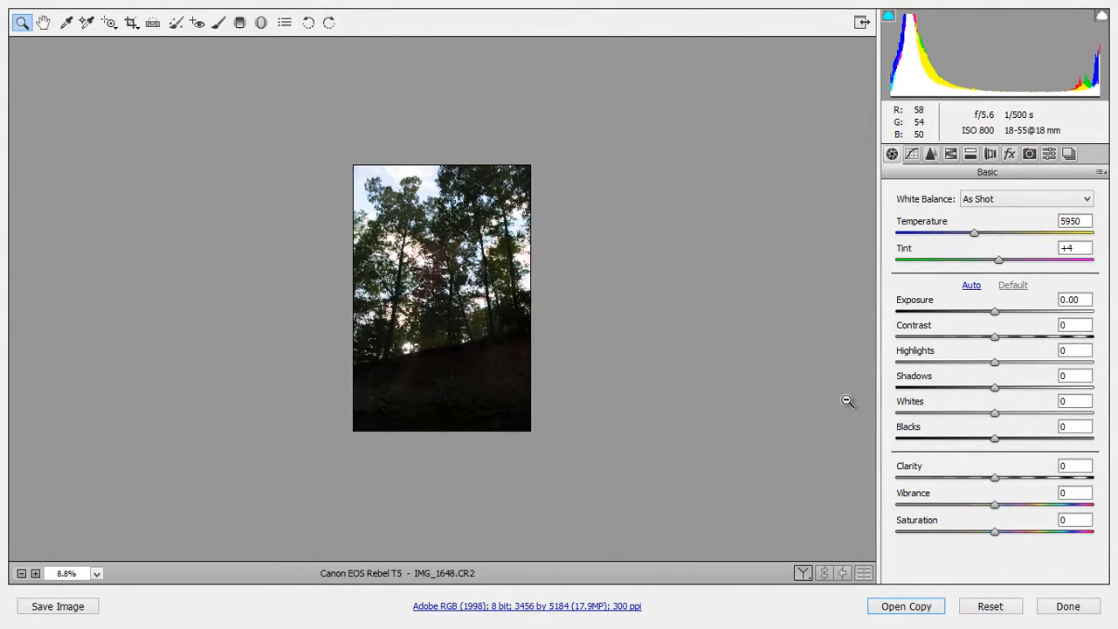
{"action": "scroll", "coordinate": [847, 401], "scroll_direction": "up", "scroll_amount": 2}
{"action": "key", "text": "space"}
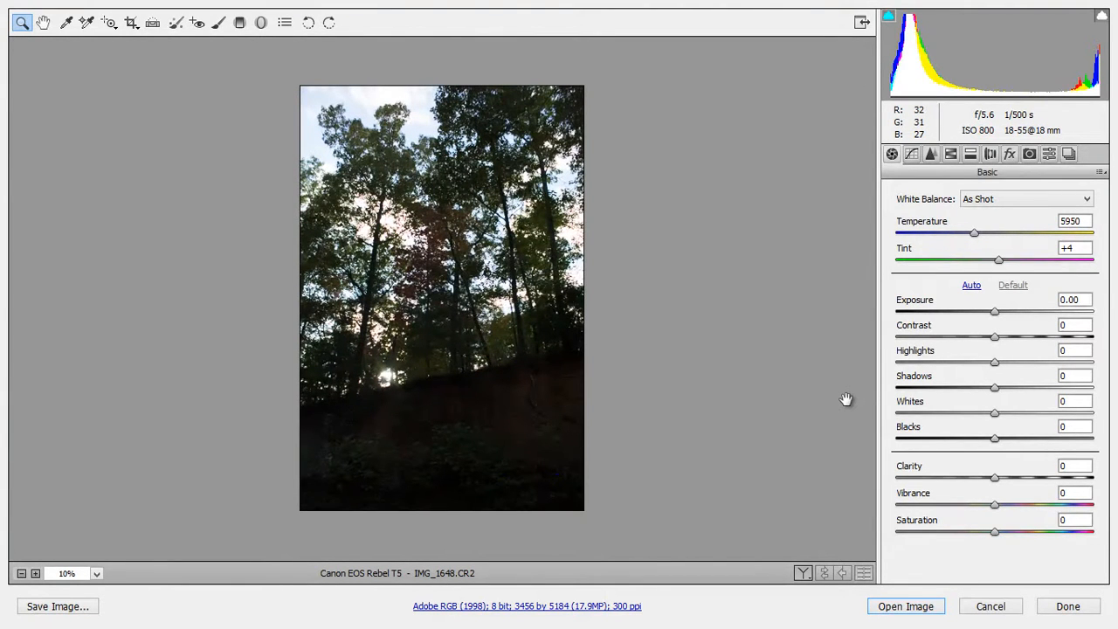
{"action": "scroll", "coordinate": [846, 399], "scroll_direction": "up", "scroll_amount": 1}
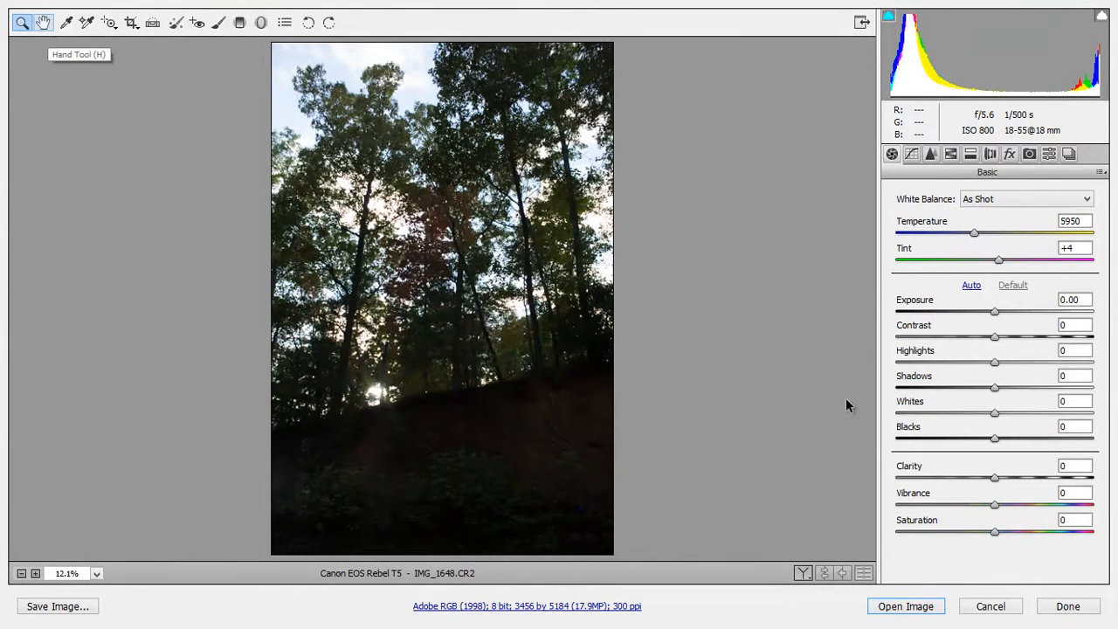
Inspect the forest photo with the Hand tool by zooming in, moving around it and returning to the full view.
{"action": "key", "text": "h"}
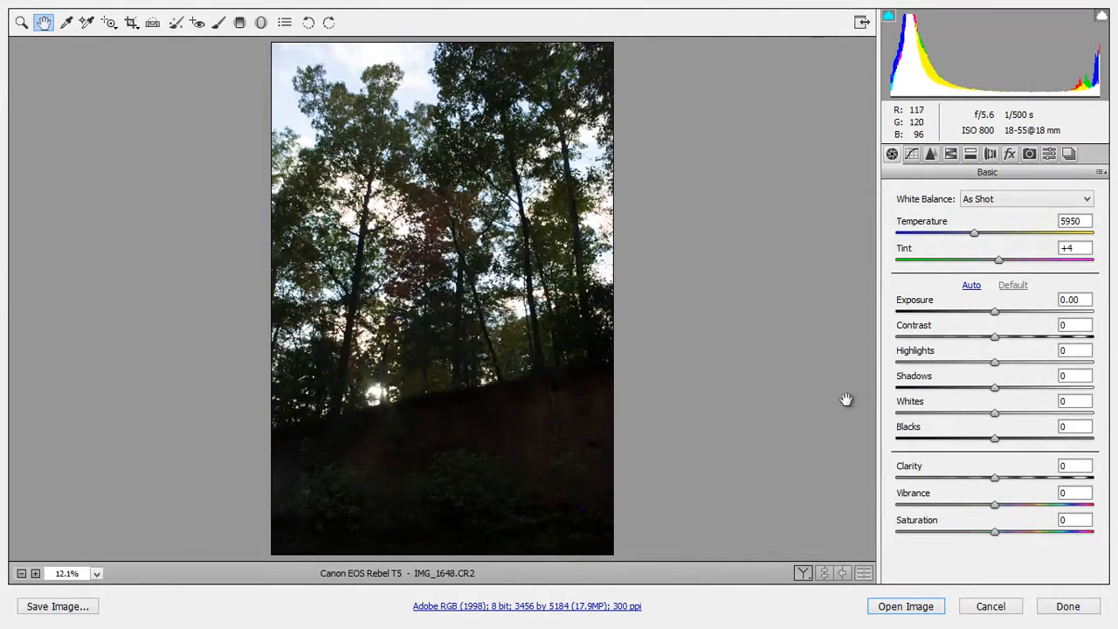
{"action": "scroll", "coordinate": [845, 399], "scroll_direction": "up", "scroll_amount": 2}
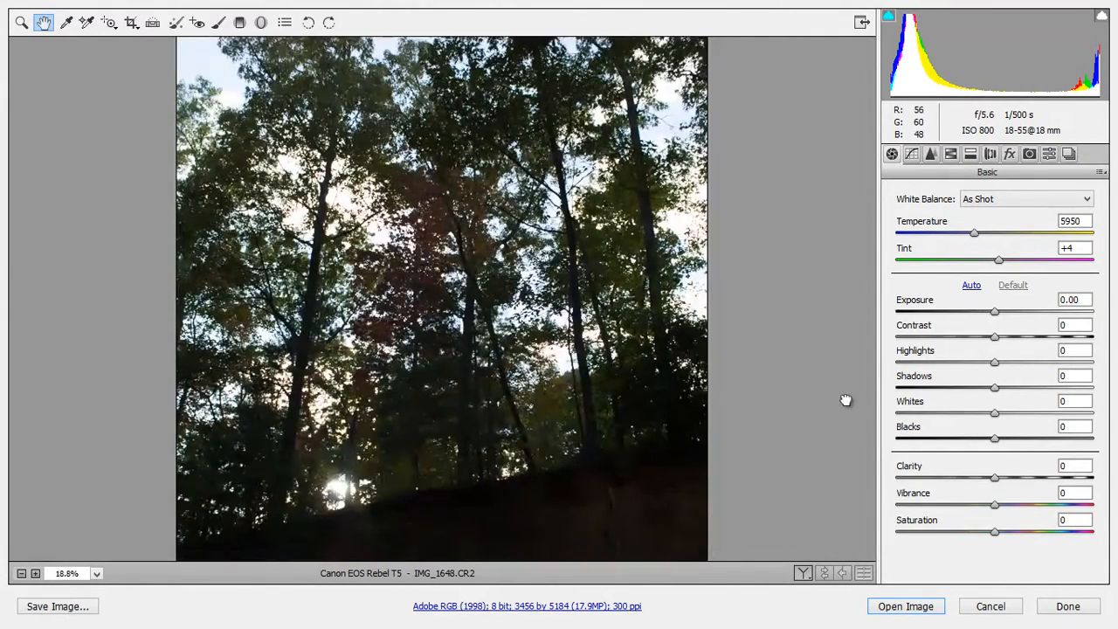
{"action": "scroll", "coordinate": [845, 399], "scroll_direction": "up", "scroll_amount": 2}
{"action": "scroll", "coordinate": [845, 399], "scroll_direction": "down", "scroll_amount": 5}
{"action": "scroll", "coordinate": [846, 400], "scroll_direction": "up", "scroll_amount": 5}
{"action": "scroll", "coordinate": [847, 400], "scroll_direction": "down", "scroll_amount": 4}
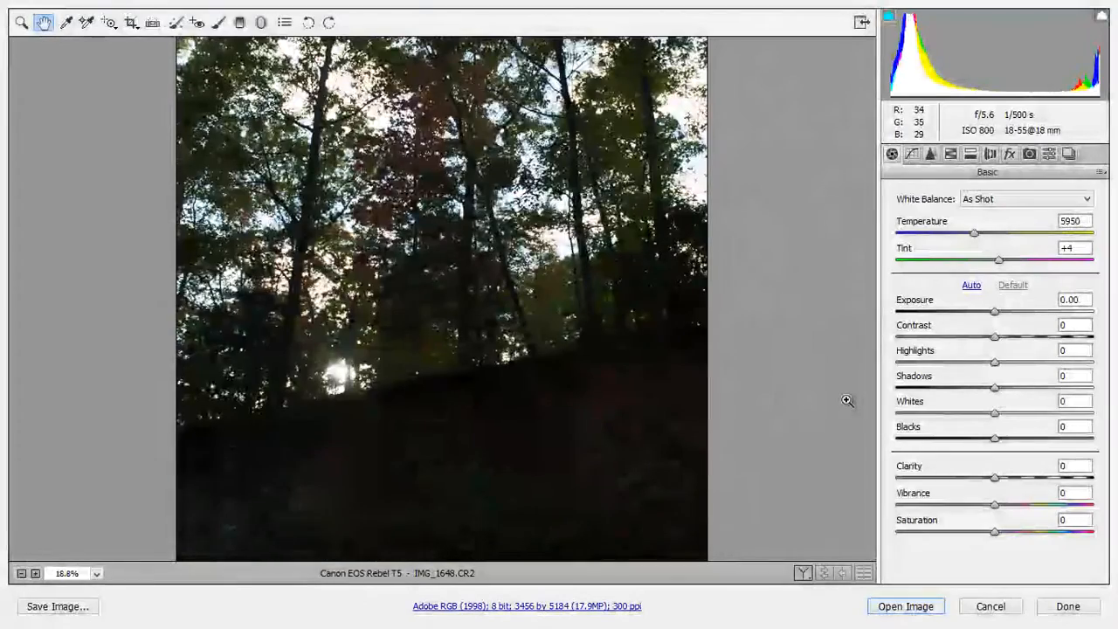
{"action": "scroll", "coordinate": [846, 400], "scroll_direction": "down", "scroll_amount": 1}
{"action": "scroll", "coordinate": [847, 397], "scroll_direction": "down", "scroll_amount": 1}
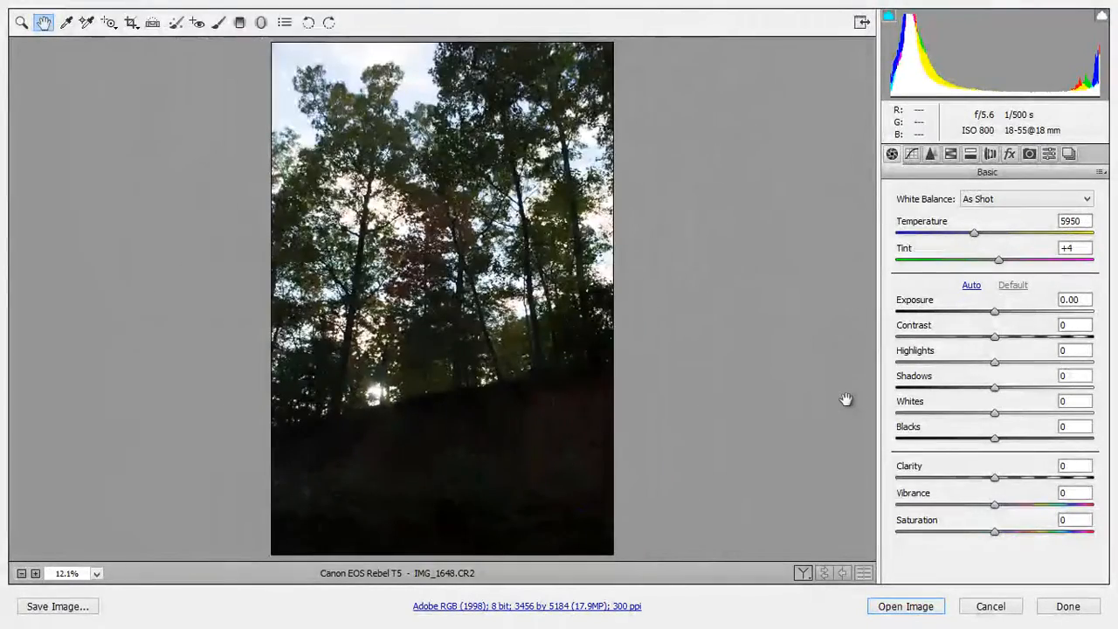
Look through the White Balance, Targeted Adjustment, Crop and Straighten tools, including the crop aspect ratio options.
{"action": "key", "text": "i"}
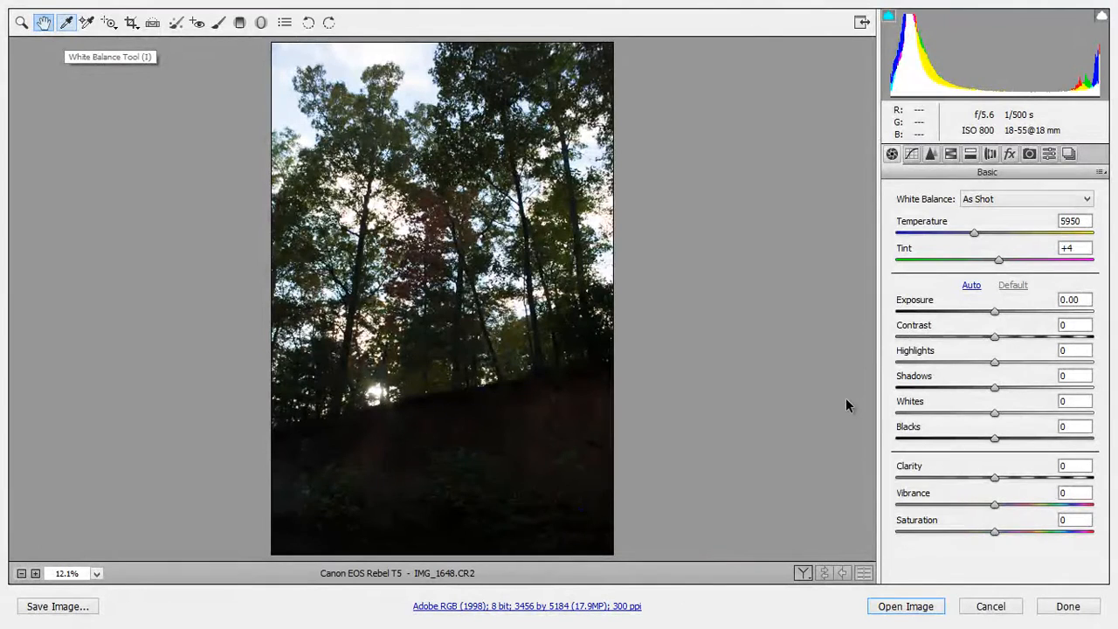
{"action": "key", "text": "h"}
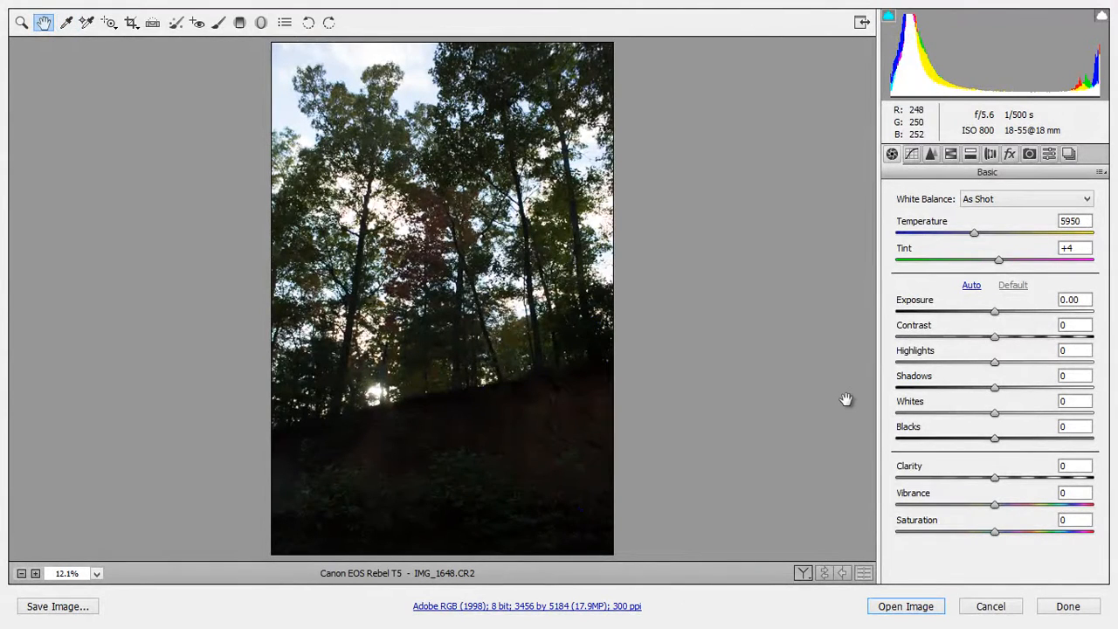
{"action": "key", "text": "i"}
{"action": "key", "text": "t"}
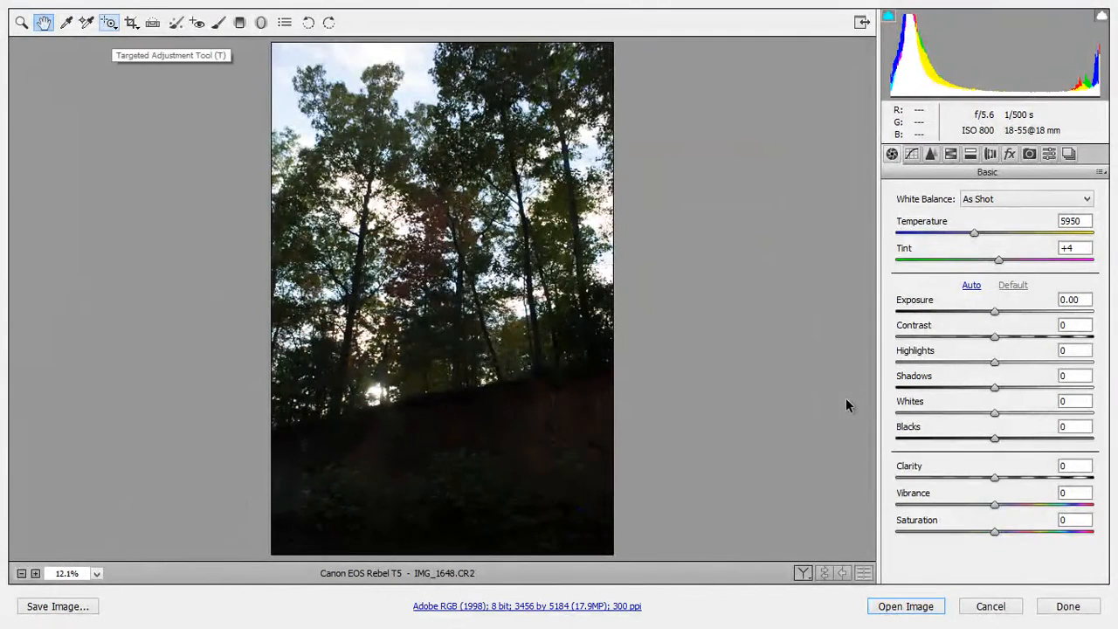
{"action": "key", "text": "c"}
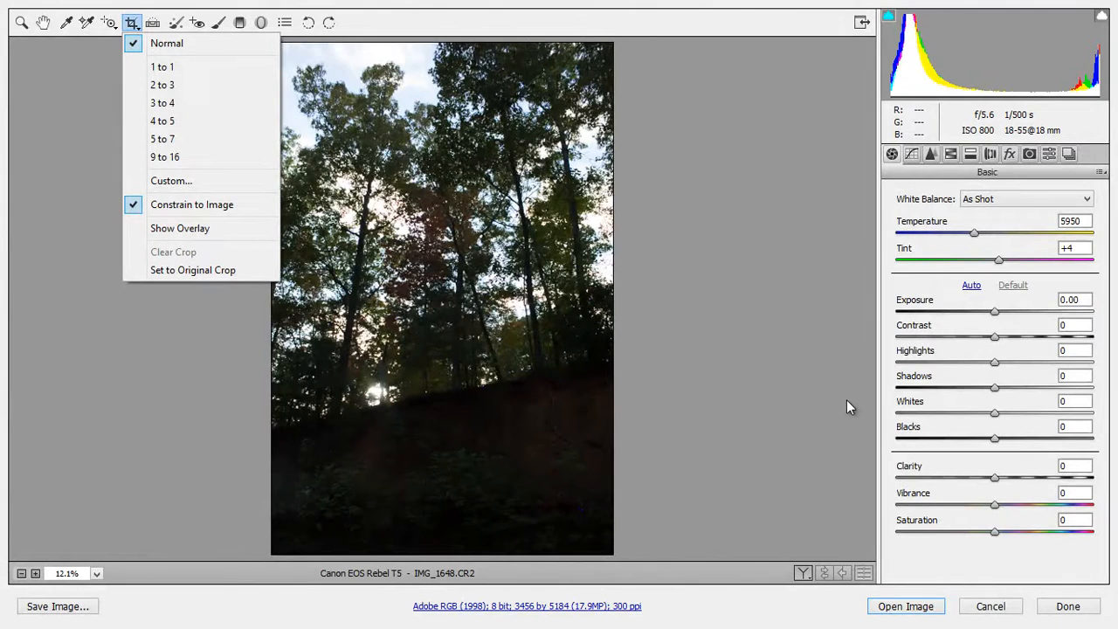
{"action": "key", "text": "Escape"}
{"action": "key", "text": "a"}
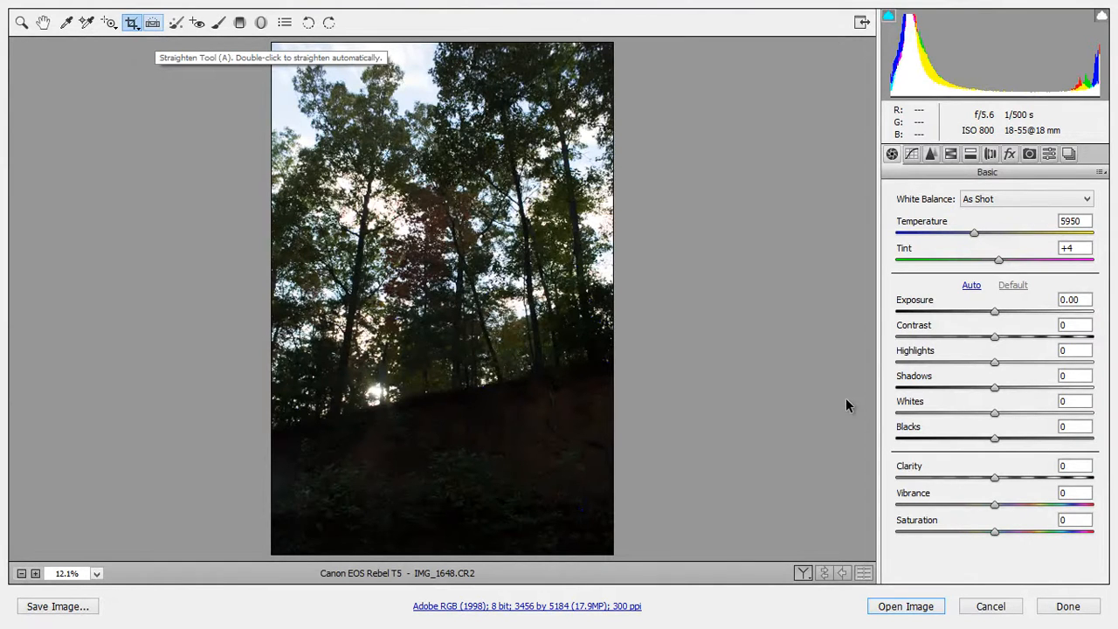
Review the retouching tools and examine the settings of the Adjustment Brush and the Graduated Filter.
{"action": "key", "text": "b"}
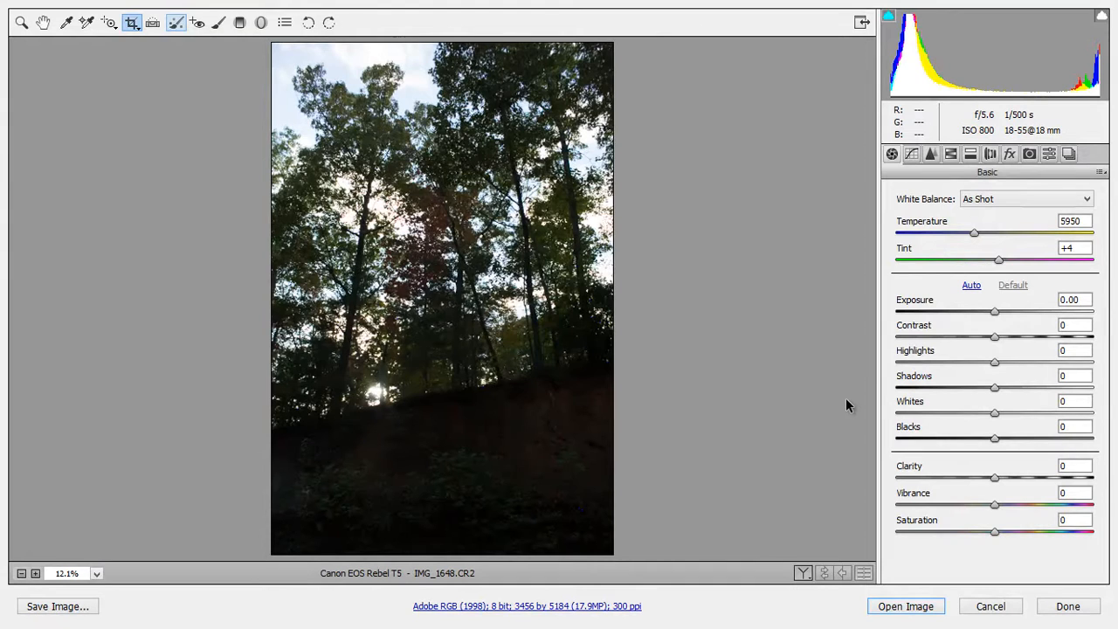
{"action": "key", "text": "e"}
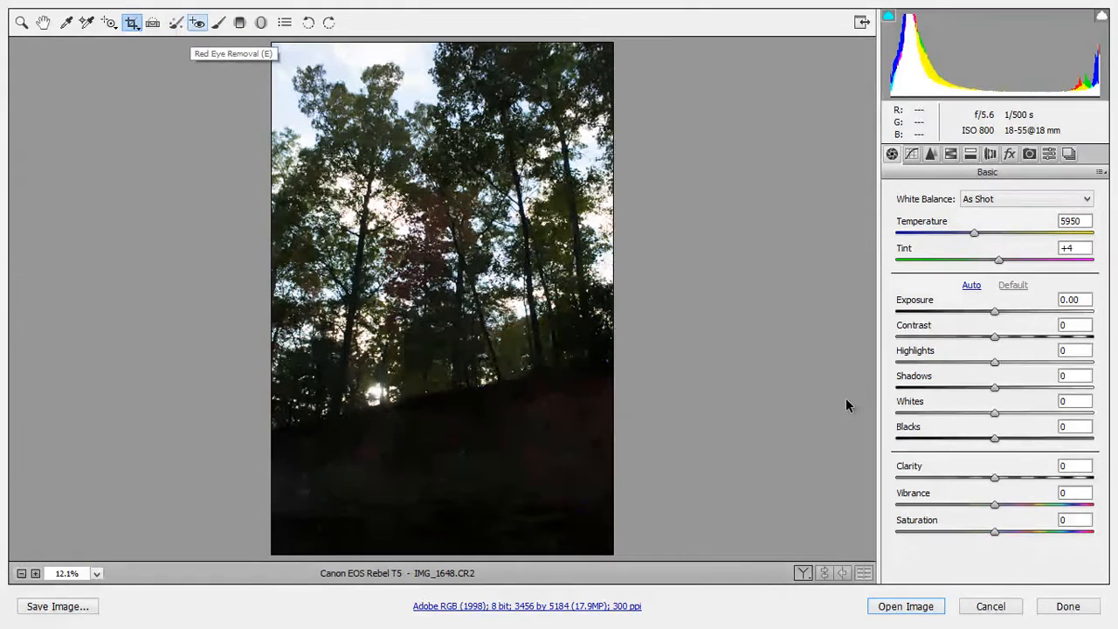
{"action": "key", "text": "k"}
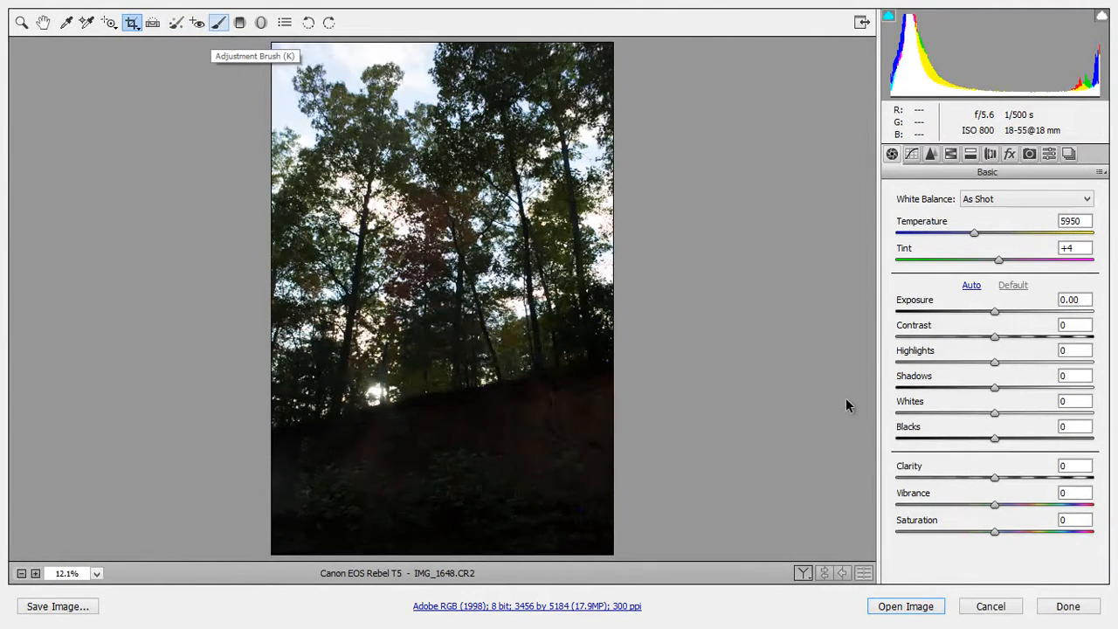
{"action": "key", "text": "k"}
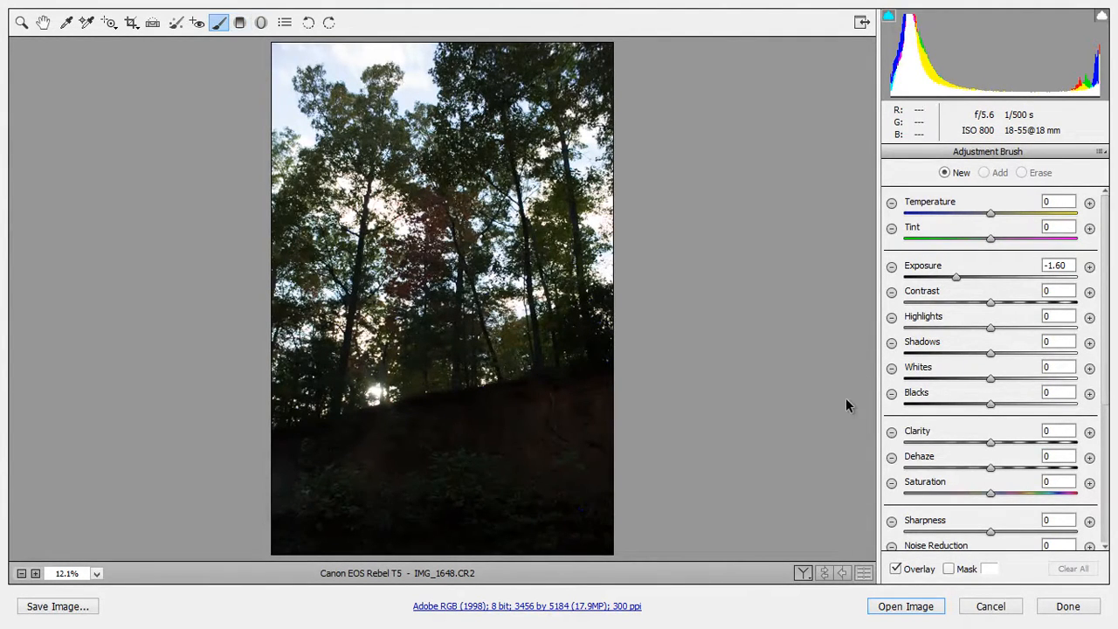
{"action": "key", "text": "g"}
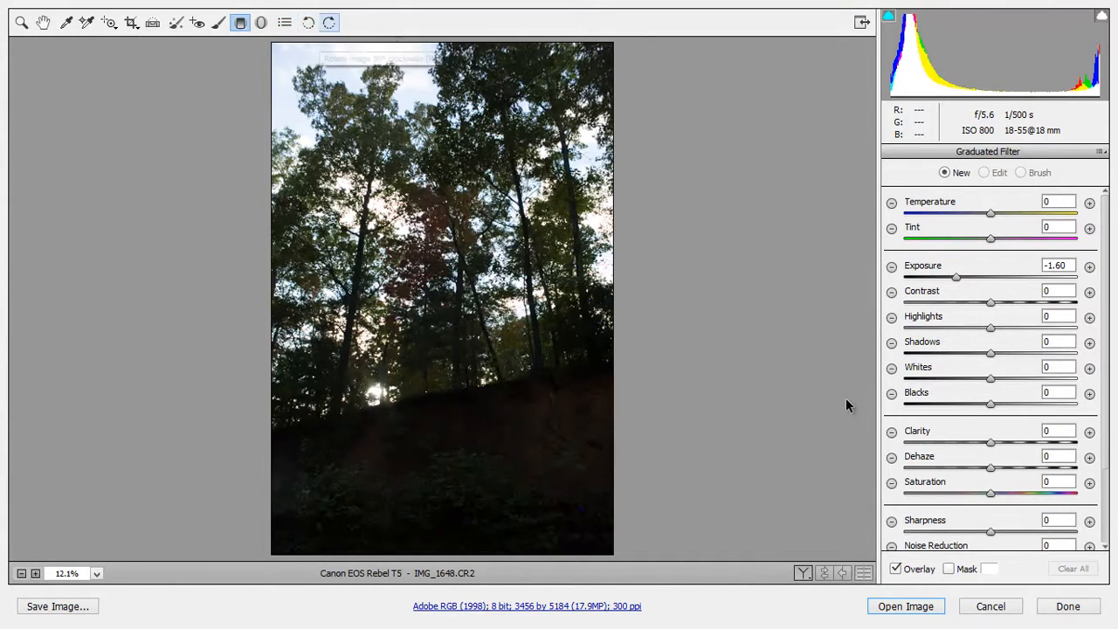
Set the preview's zoom level to Fit in View.
{"action": "key", "text": "alt+Down"}
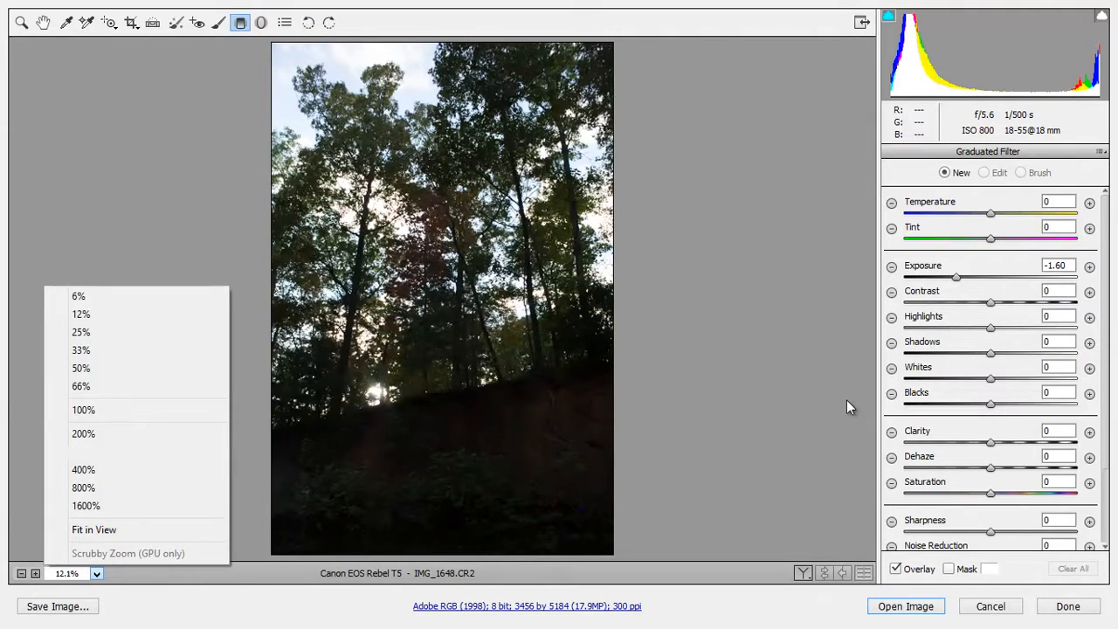
{"action": "key", "text": "Up"}
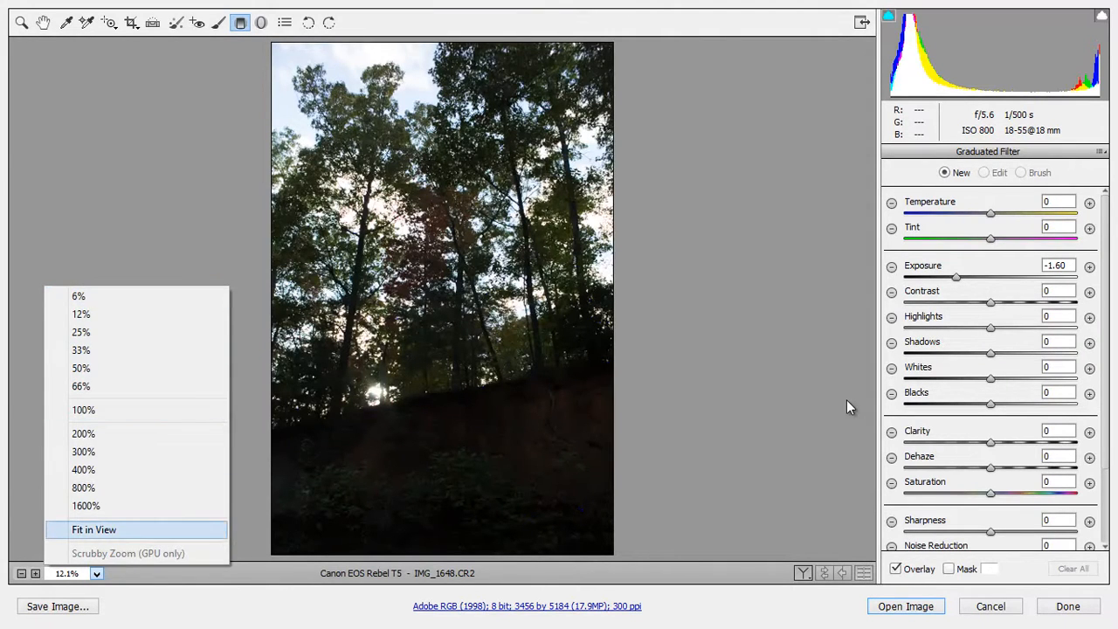
{"action": "key", "text": "Return"}
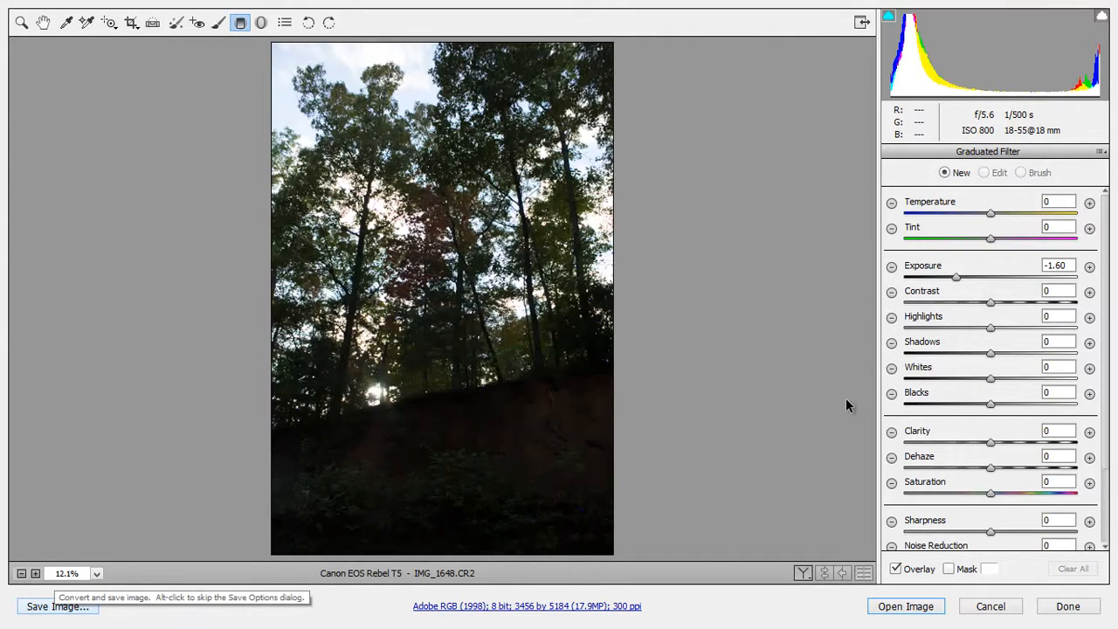
Examine the image's save options and available file extensions, closing the dialog without saving.
{"action": "key", "text": "ctrl+s"}
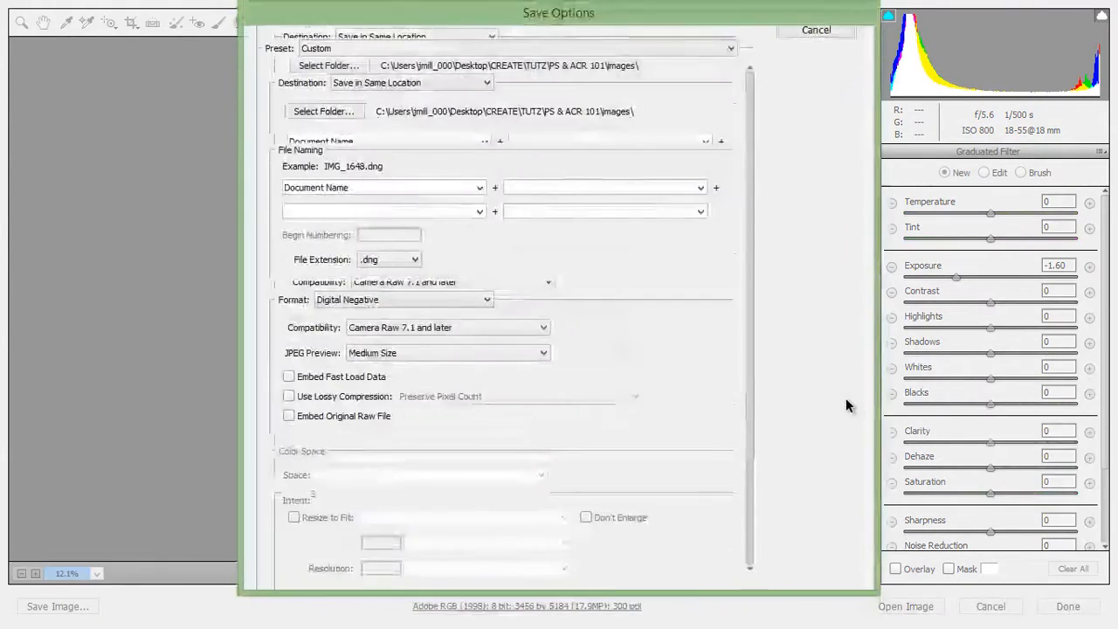
{"action": "key", "text": "Tab"}
{"action": "key", "text": "Tab"}
{"action": "key", "text": "Tab"}
{"action": "key", "text": "Tab"}
{"action": "key", "text": "Tab"}
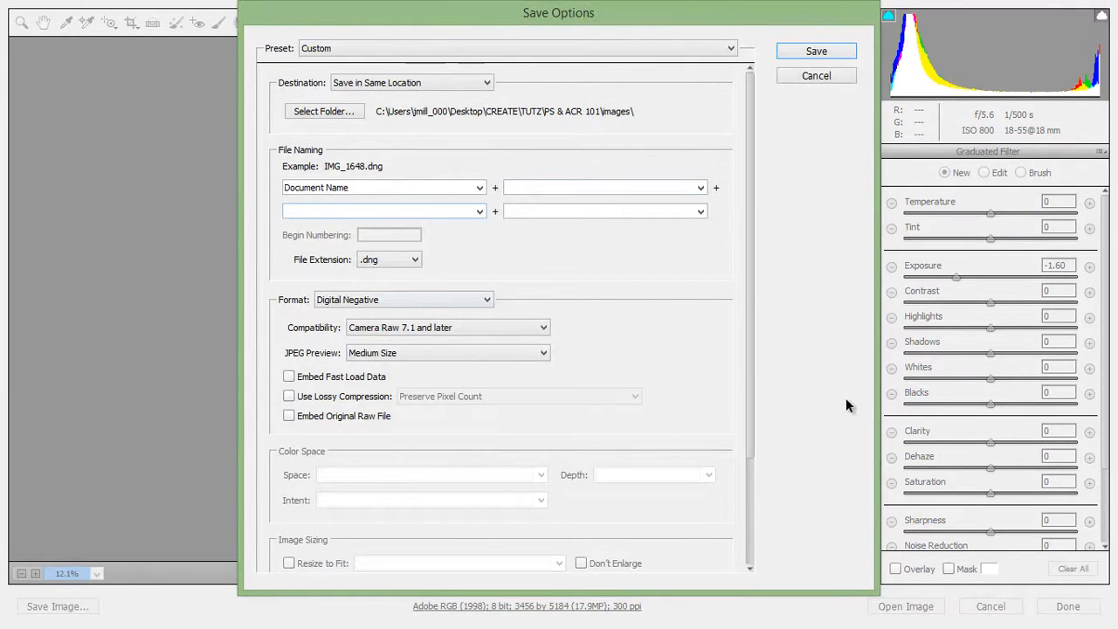
{"action": "key", "text": "alt+Down"}
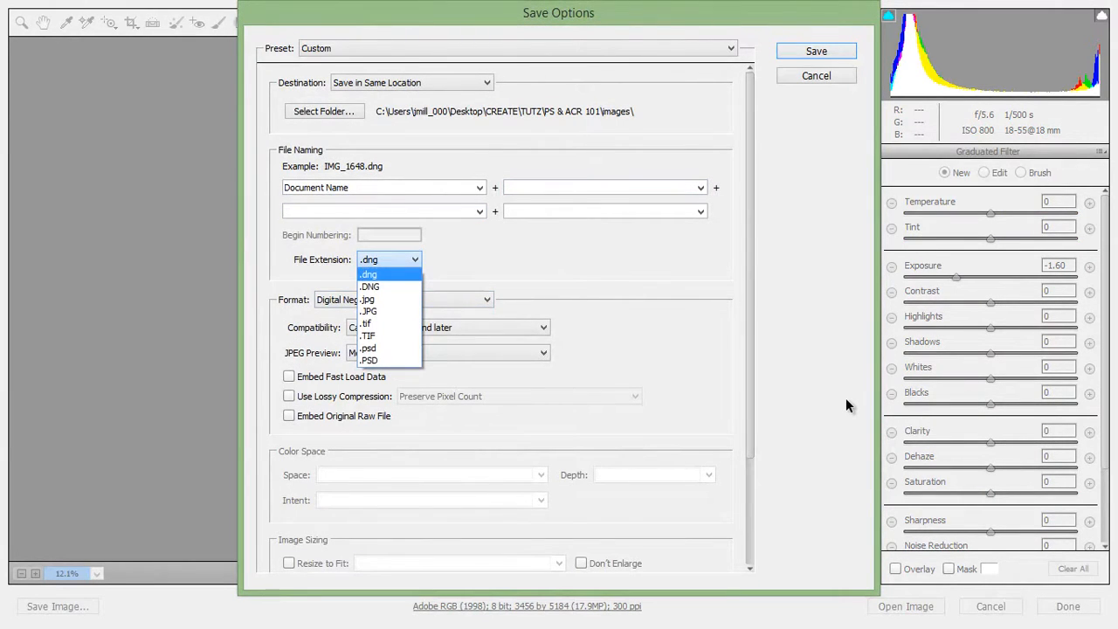
{"action": "key", "text": "Down"}
{"action": "key", "text": "Down"}
{"action": "key", "text": "Down"}
{"action": "key", "text": "Down"}
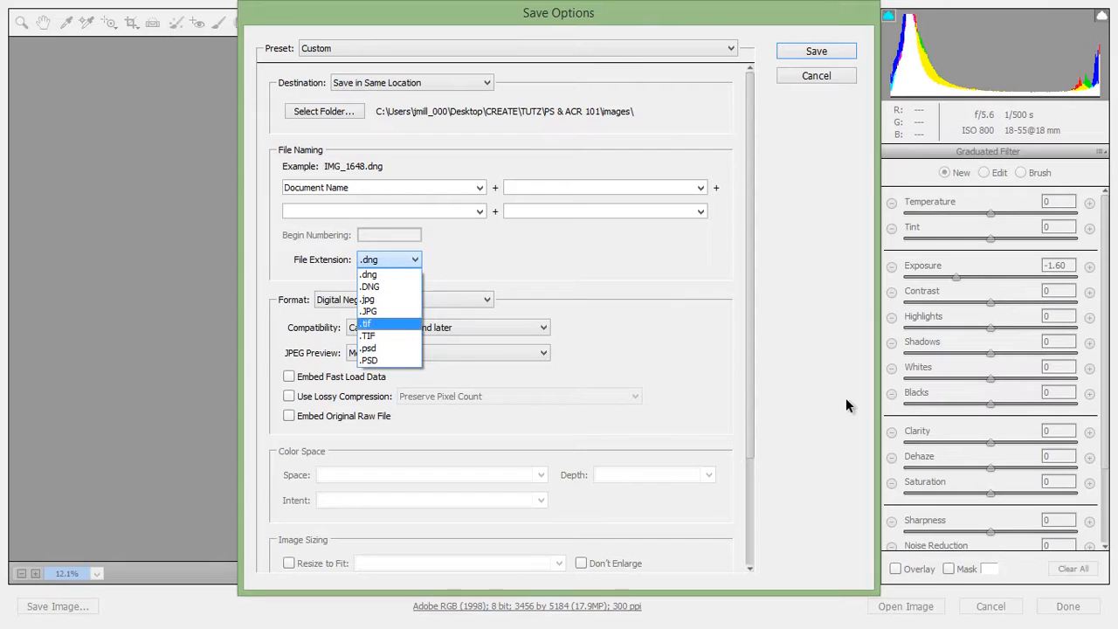
{"action": "key", "text": "Down"}
{"action": "key", "text": "Down"}
{"action": "key", "text": "Down"}
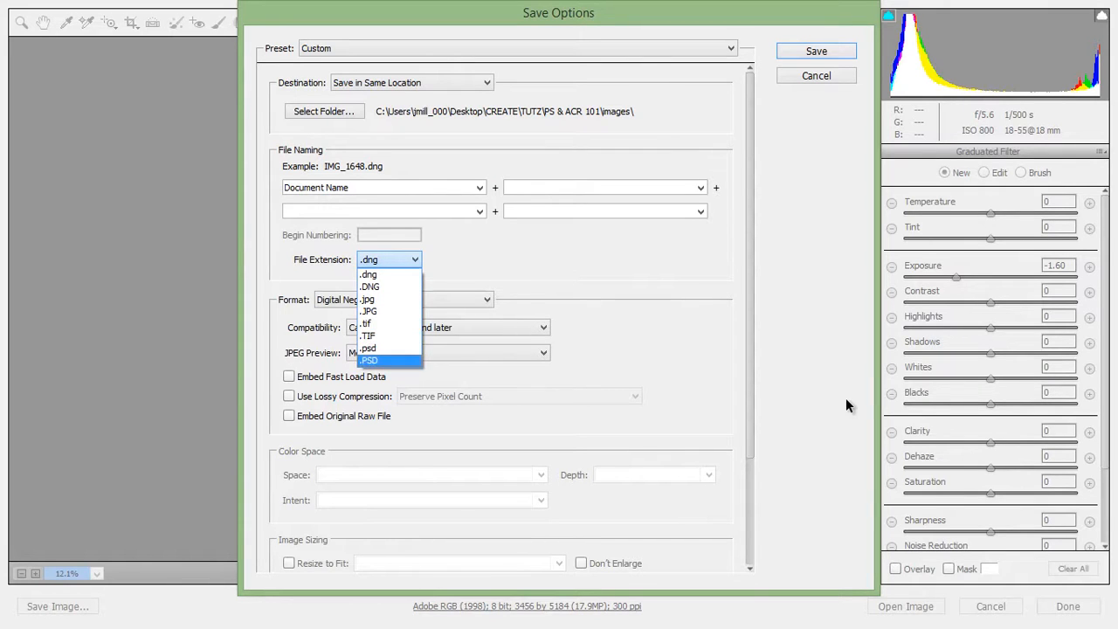
{"action": "key", "text": "Up"}
{"action": "key", "text": "Up"}
{"action": "key", "text": "Escape"}
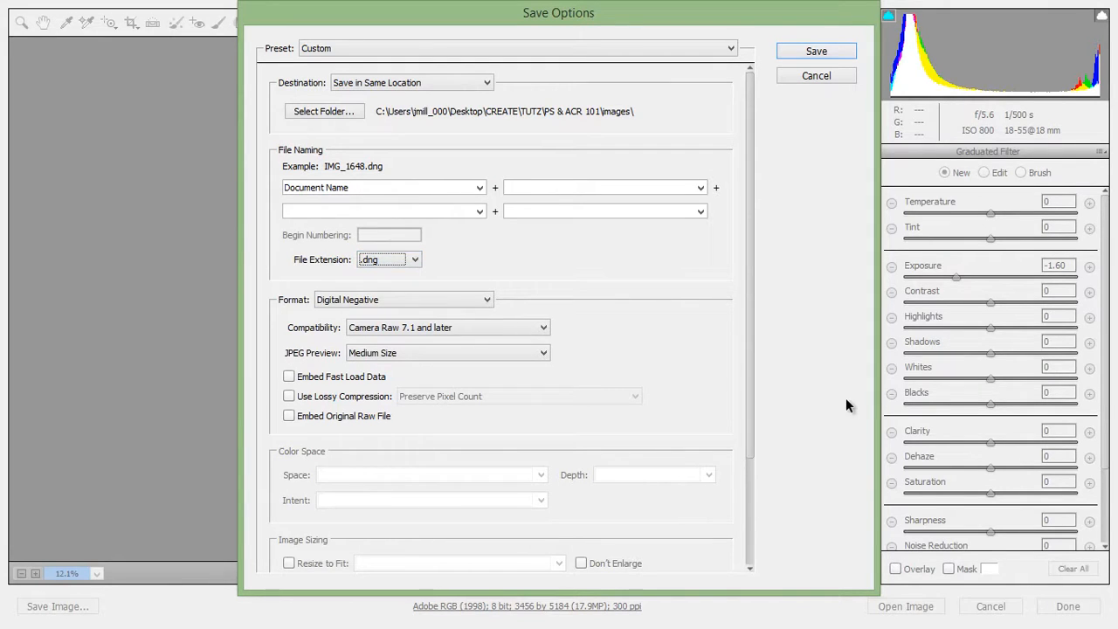
{"action": "key", "text": "Escape"}
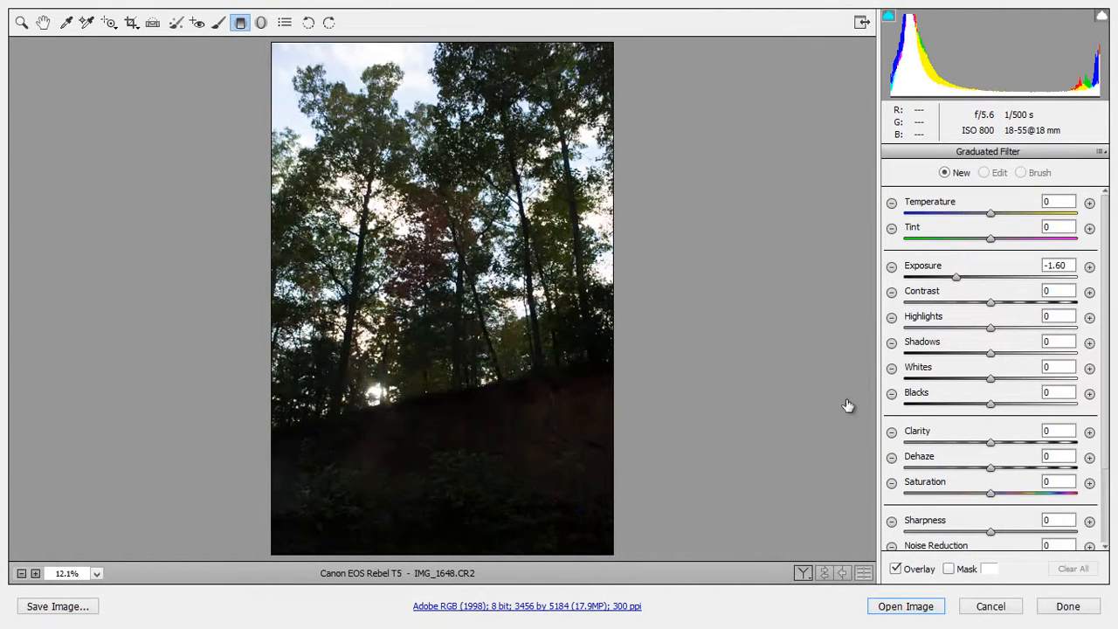
Examine the color space and resolution settings in the Workflow Options, closing the dialog without changes.
{"action": "key", "text": "ctrl+alt+k"}
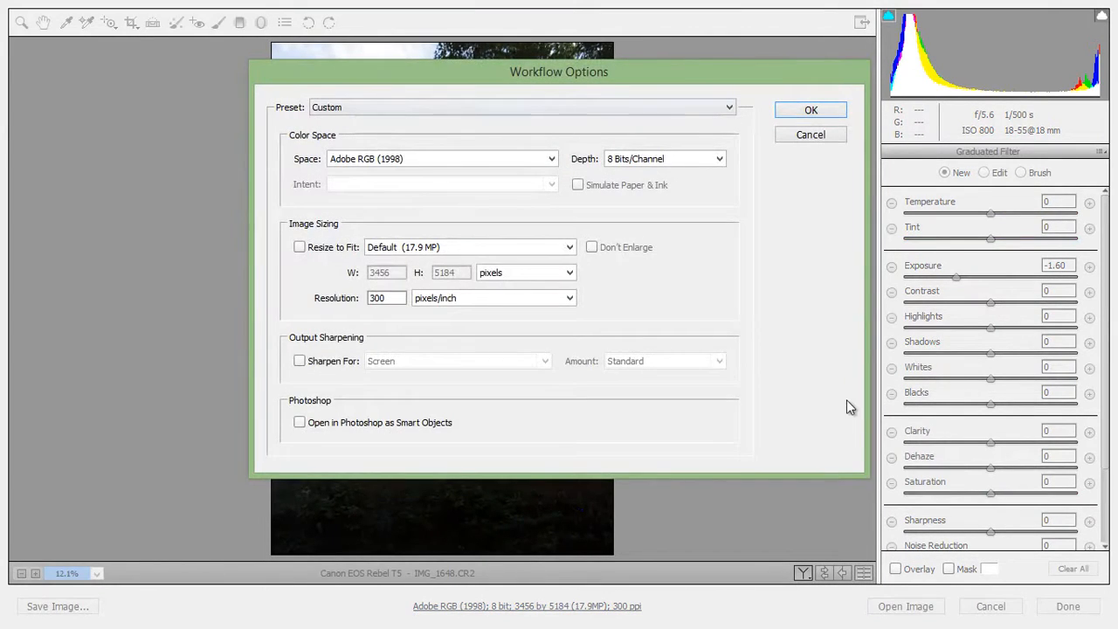
{"action": "left_click_drag", "start_coordinate": [559, 71], "coordinate": [443, 70]}
{"action": "left_click", "coordinate": [435, 158]}
{"action": "left_click", "coordinate": [435, 157]}
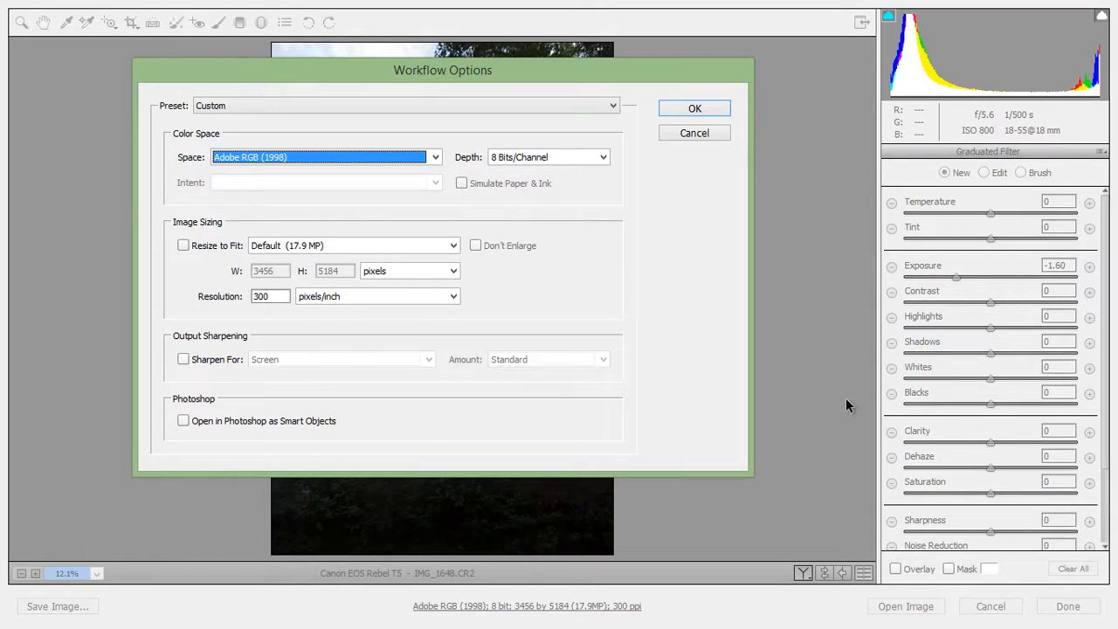
{"action": "double_click", "coordinate": [262, 296]}
{"action": "left_click", "coordinate": [269, 296]}
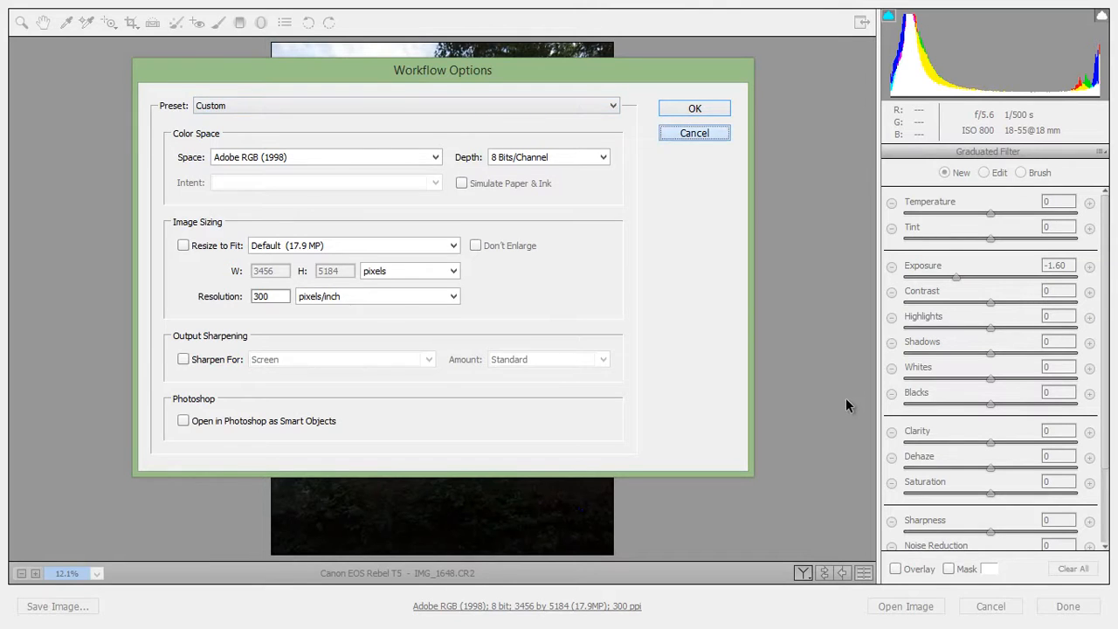
{"action": "left_click", "coordinate": [694, 133]}
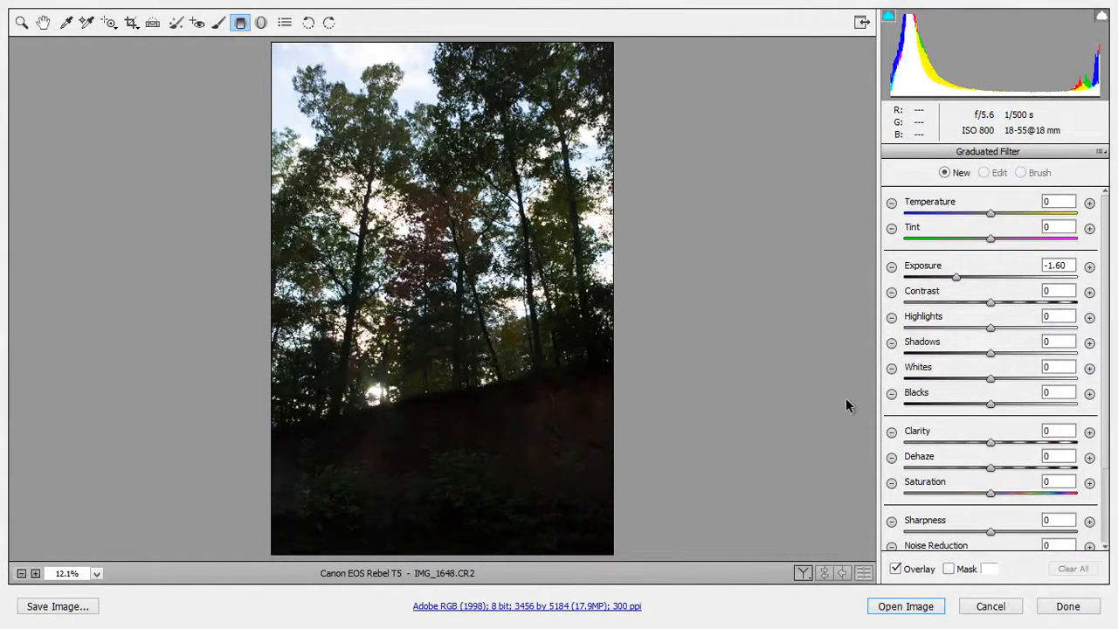
Return to the Basic adjustments with the Zoom tool and turn on the highlight clipping warning.
{"action": "key", "text": "z"}
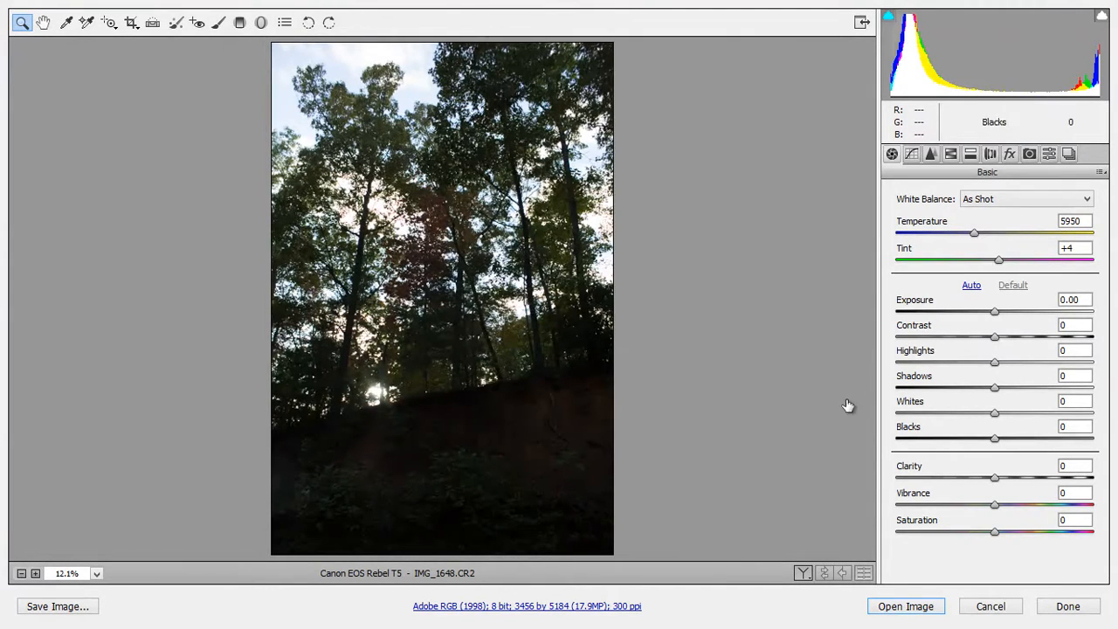
{"action": "key", "text": "o"}
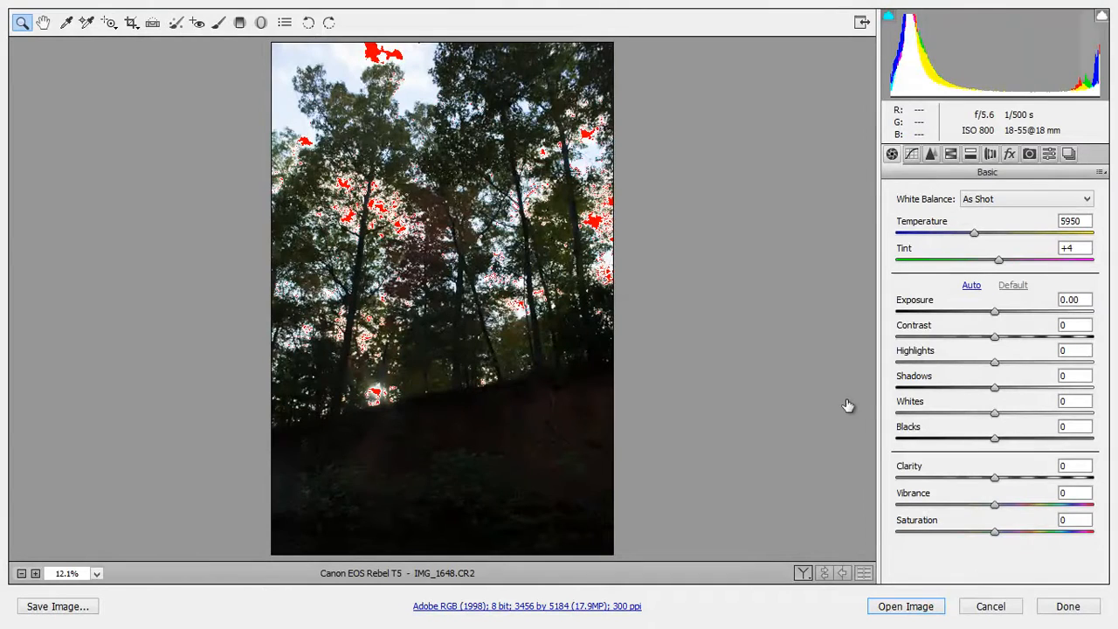
Turn off the highlight clipping warning.
{"action": "key", "text": "o"}
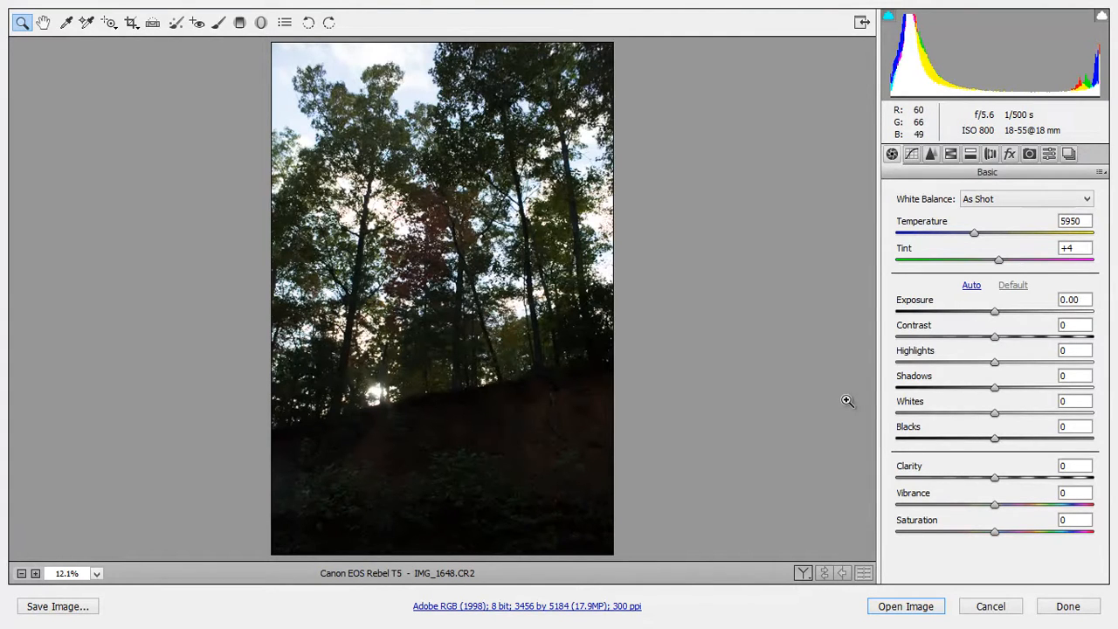
Lower the Exposure to its minimum of -5.00.
{"action": "key", "text": "Tab"}
{"action": "key", "text": "Down"}
{"action": "key", "text": "Down"}
{"action": "key", "text": "Down"}
{"action": "key", "text": "Down"}
{"action": "key", "text": "Down"}
{"action": "key", "text": "Down"}
{"action": "key", "text": "Down"}
{"action": "key", "text": "Down"}
{"action": "key", "text": "Down"}
{"action": "key", "text": "Down"}
{"action": "key", "text": "Down"}
{"action": "key", "text": "Down"}
{"action": "key", "text": "Down"}
{"action": "key", "text": "Down"}
{"action": "key", "text": "Down"}
{"action": "key", "text": "Down"}
{"action": "key", "text": "Down"}
{"action": "key", "text": "Down"}
{"action": "key", "text": "Down"}
{"action": "key", "text": "Down"}
{"action": "key", "text": "Down"}
{"action": "key", "text": "Down"}
{"action": "key", "text": "Down"}
{"action": "key", "text": "Down"}
{"action": "key", "text": "Down"}
{"action": "key", "text": "Down"}
{"action": "key", "text": "Down"}
{"action": "key", "text": "Down"}
{"action": "key", "text": "Down"}
{"action": "key", "text": "Down"}
{"action": "key", "text": "Down"}
{"action": "key", "text": "Down"}
{"action": "key", "text": "Down"}
{"action": "key", "text": "Down"}
{"action": "key", "text": "Down"}
{"action": "key", "text": "Down"}
{"action": "key", "text": "Down"}
{"action": "key", "text": "Down"}
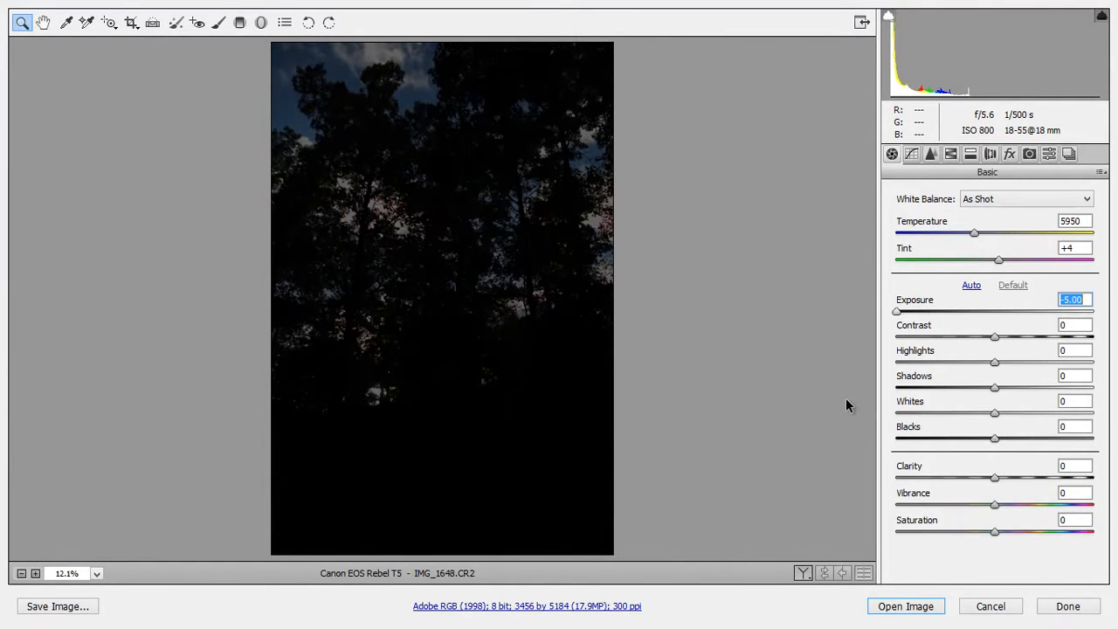
Raise the Exposure to its maximum of +5.00.
{"action": "key", "text": "shift+Up"}
{"action": "key", "text": "shift+Up"}
{"action": "key", "text": "shift+Up"}
{"action": "key", "text": "shift+Up"}
{"action": "key", "text": "shift+Up"}
{"action": "key", "text": "shift+Up"}
{"action": "key", "text": "shift+Up"}
{"action": "key", "text": "shift+Up"}
{"action": "key", "text": "shift+Up"}
{"action": "key", "text": "shift+Up"}
{"action": "key", "text": "shift+Up"}
{"action": "key", "text": "shift+Up"}
{"action": "key", "text": "shift+Up"}
{"action": "key", "text": "shift+Up"}
{"action": "key", "text": "shift+Up"}
{"action": "key", "text": "shift+Up"}
{"action": "key", "text": "shift+Up"}
{"action": "key", "text": "shift+Up"}
{"action": "key", "text": "shift+Up"}
{"action": "key", "text": "shift+Up"}
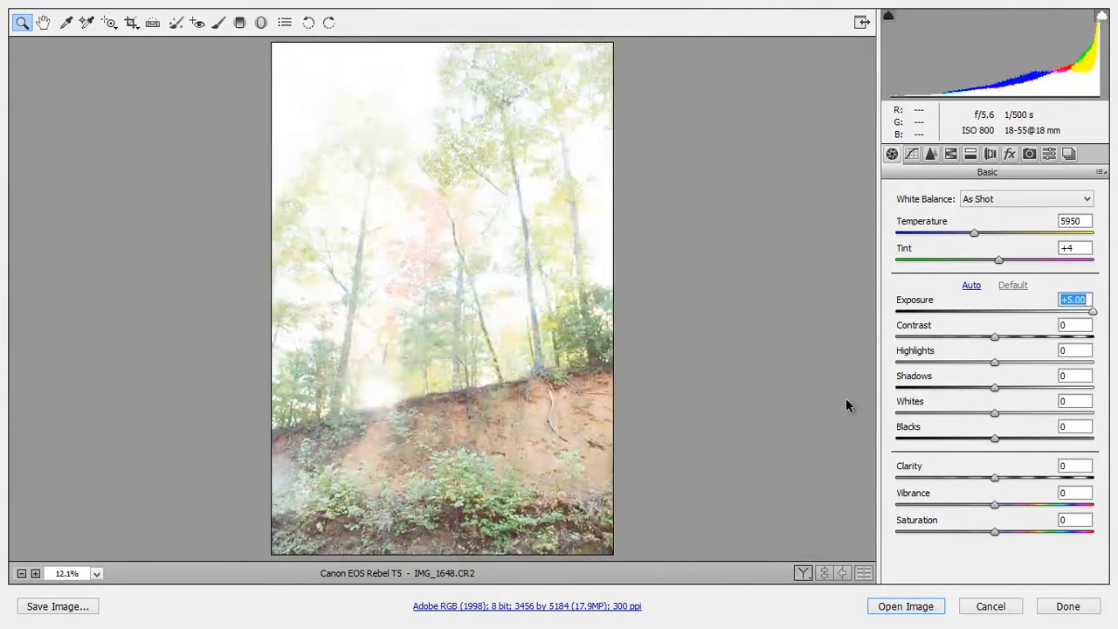
Lower the Exposure to -0.85 and undo the exposure changes.
{"action": "key", "text": "shift+Down"}
{"action": "key", "text": "shift+Down"}
{"action": "key", "text": "shift+Down"}
{"action": "key", "text": "shift+Down"}
{"action": "key", "text": "shift+Down"}
{"action": "key", "text": "shift+Down"}
{"action": "key", "text": "shift+Down"}
{"action": "key", "text": "shift+Down"}
{"action": "key", "text": "shift+Down"}
{"action": "key", "text": "shift+Down"}
{"action": "key", "text": "Down"}
{"action": "key", "text": "Down"}
{"action": "key", "text": "Down"}
{"action": "key", "text": "Down"}
{"action": "key", "text": "Down"}
{"action": "key", "text": "Down"}
{"action": "key", "text": "Down"}
{"action": "key", "text": "Down"}
{"action": "key", "text": "Down"}
{"action": "key", "text": "Down"}
{"action": "key", "text": "Down"}
{"action": "key", "text": "Down"}
{"action": "key", "text": "Down"}
{"action": "key", "text": "Down"}
{"action": "key", "text": "Down"}
{"action": "key", "text": "Down"}
{"action": "key", "text": "Down"}
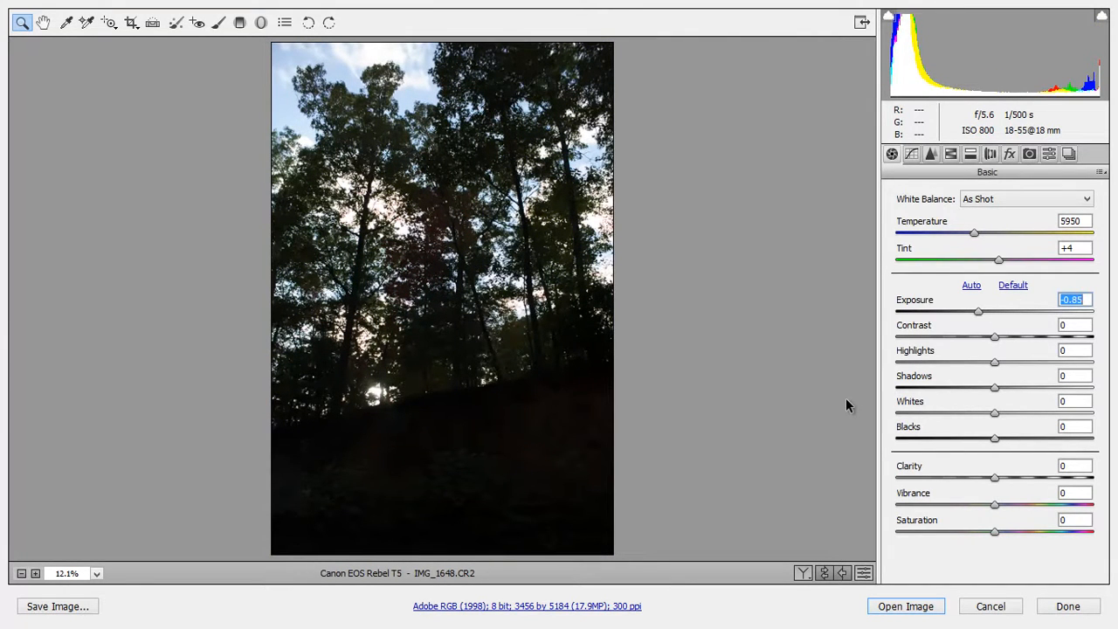
{"action": "key", "text": "ctrl+z"}
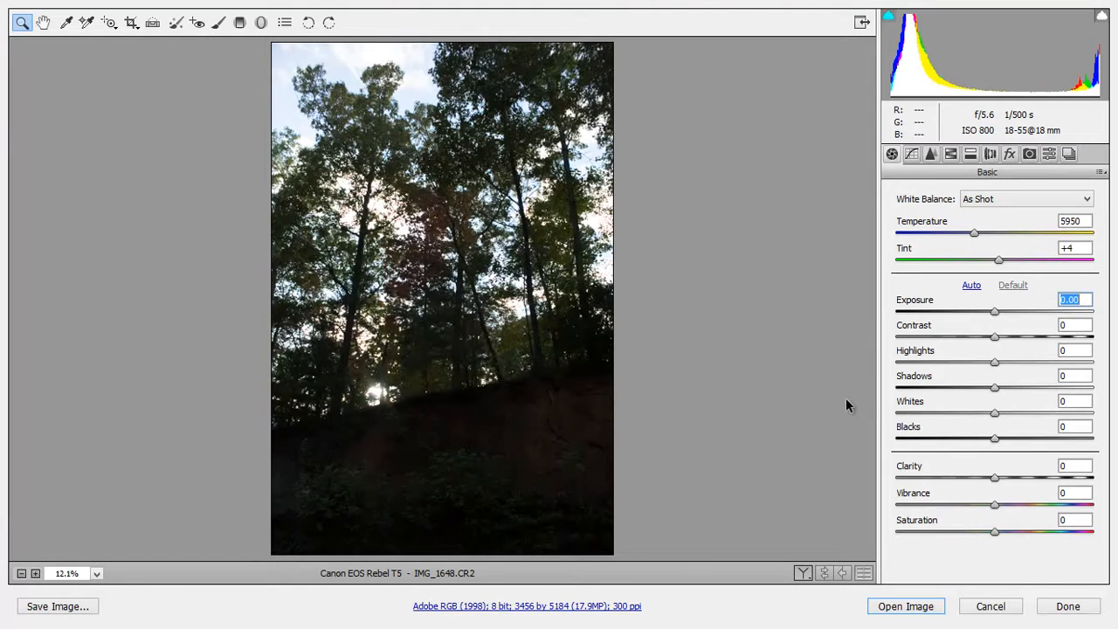
Darken the photo slightly by setting the Exposure to -0.50.
{"action": "key", "text": "Down"}
{"action": "key", "text": "Down"}
{"action": "key", "text": "Down"}
{"action": "key", "text": "Down"}
{"action": "key", "text": "Down"}
{"action": "key", "text": "Down"}
{"action": "key", "text": "Down"}
{"action": "key", "text": "Down"}
{"action": "key", "text": "Down"}
{"action": "key", "text": "Down"}
{"action": "key", "text": "Down"}
{"action": "key", "text": "Down"}
{"action": "key", "text": "Down"}
{"action": "key", "text": "Down"}
{"action": "key", "text": "Down"}
{"action": "key", "text": "Down"}
{"action": "key", "text": "Down"}
{"action": "key", "text": "Down"}
{"action": "key", "text": "Down"}
{"action": "key", "text": "Down"}
{"action": "key", "text": "Up"}
{"action": "key", "text": "Up"}
{"action": "key", "text": "Up"}
{"action": "key", "text": "Up"}
{"action": "key", "text": "Up"}
{"action": "key", "text": "Up"}
{"action": "key", "text": "Up"}
{"action": "key", "text": "Up"}
{"action": "key", "text": "Up"}
{"action": "key", "text": "Up"}
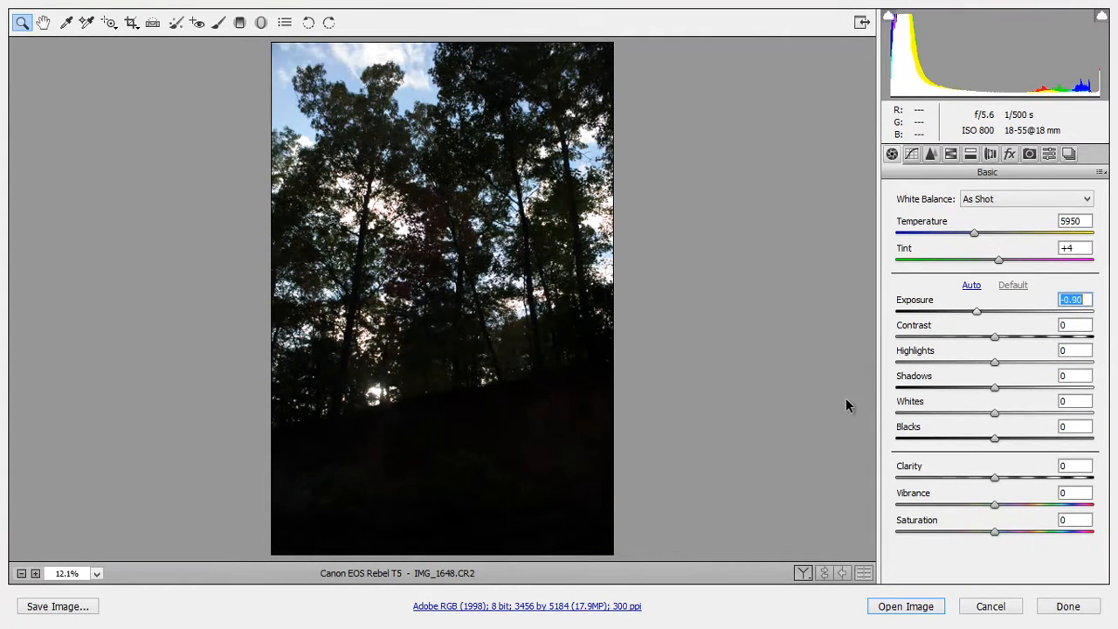
{"action": "key", "text": "Up"}
{"action": "key", "text": "Up"}
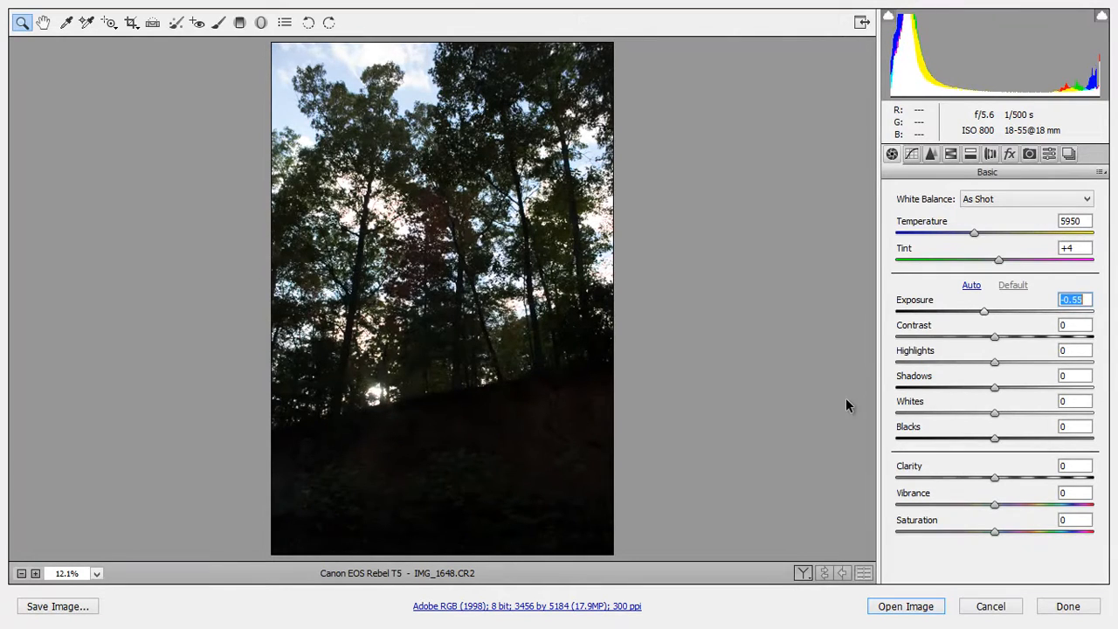
{"action": "key", "text": "Up"}
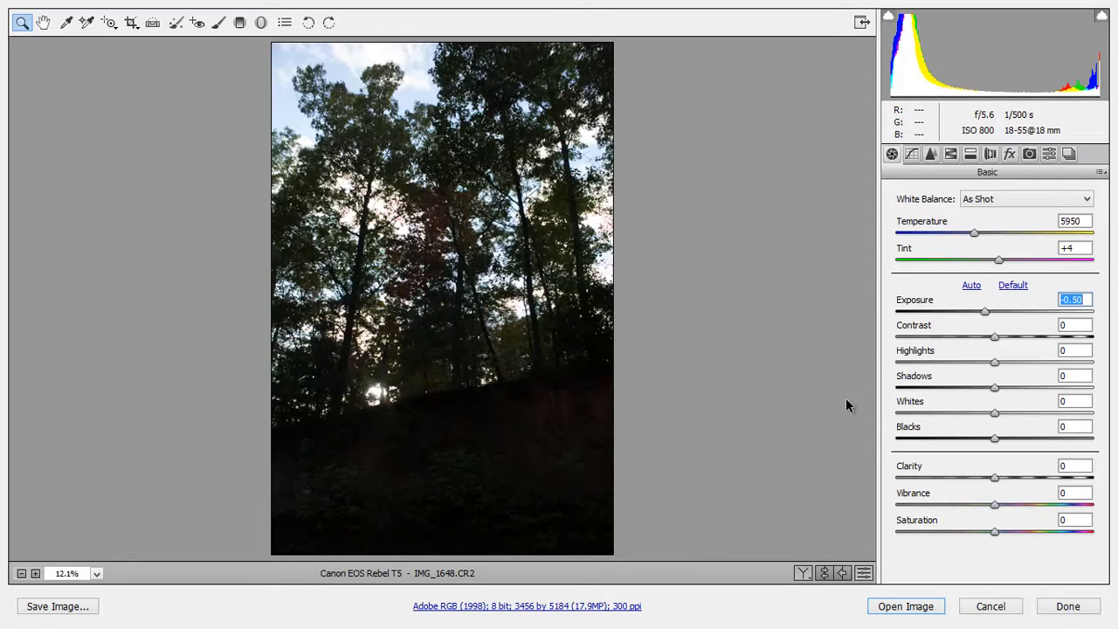
Try the Saturation at +100 and reset it to 0.
{"action": "mouse_move", "coordinate": [994, 531]}
{"action": "left_mouse_down"}
{"action": "mouse_move", "coordinate": [896, 532]}
{"action": "mouse_move", "coordinate": [1092, 532]}
{"action": "left_mouse_up"}
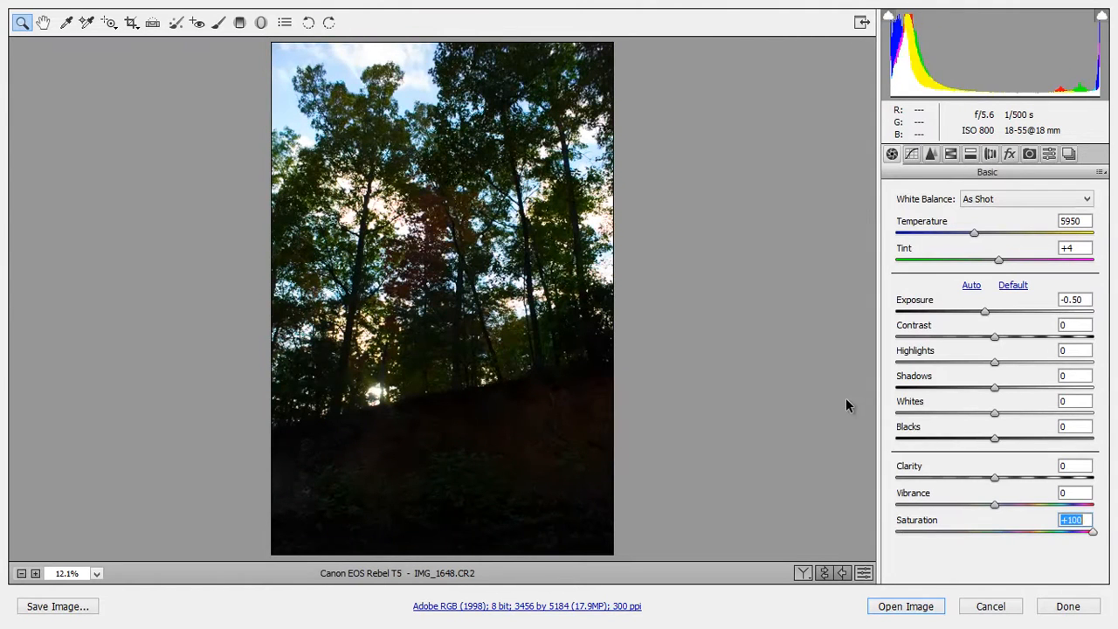
{"action": "type", "text": "0"}
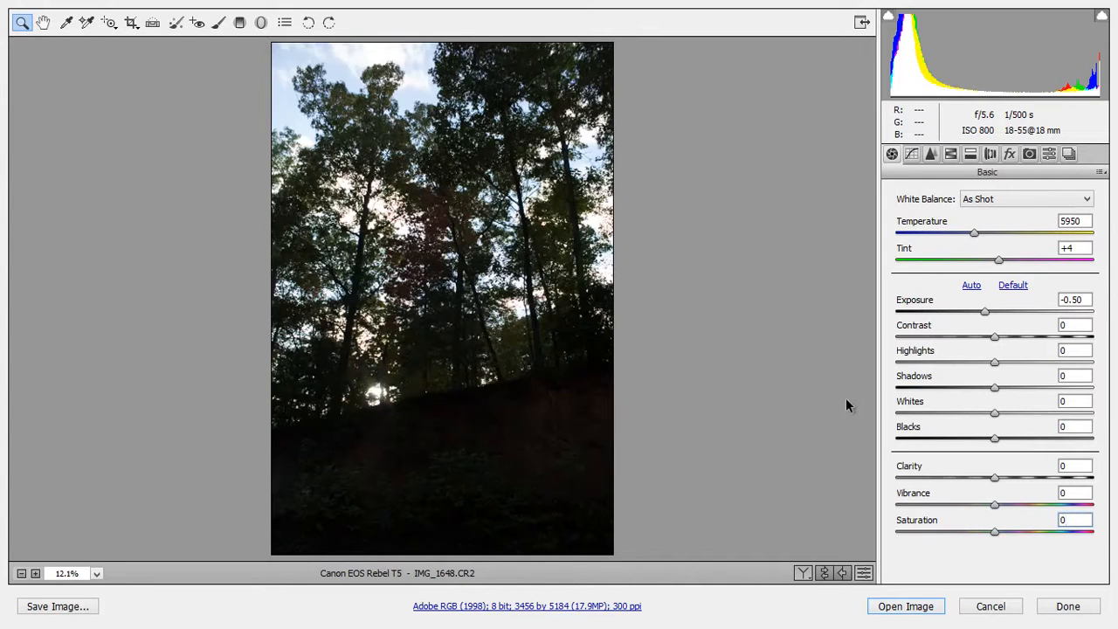
Set the photo's Clarity to +52, Contrast to +8, Exposure to -0.10 and Vibrance to +57.
{"action": "left_click_drag", "start_coordinate": [995, 478], "coordinate": [1045, 478]}
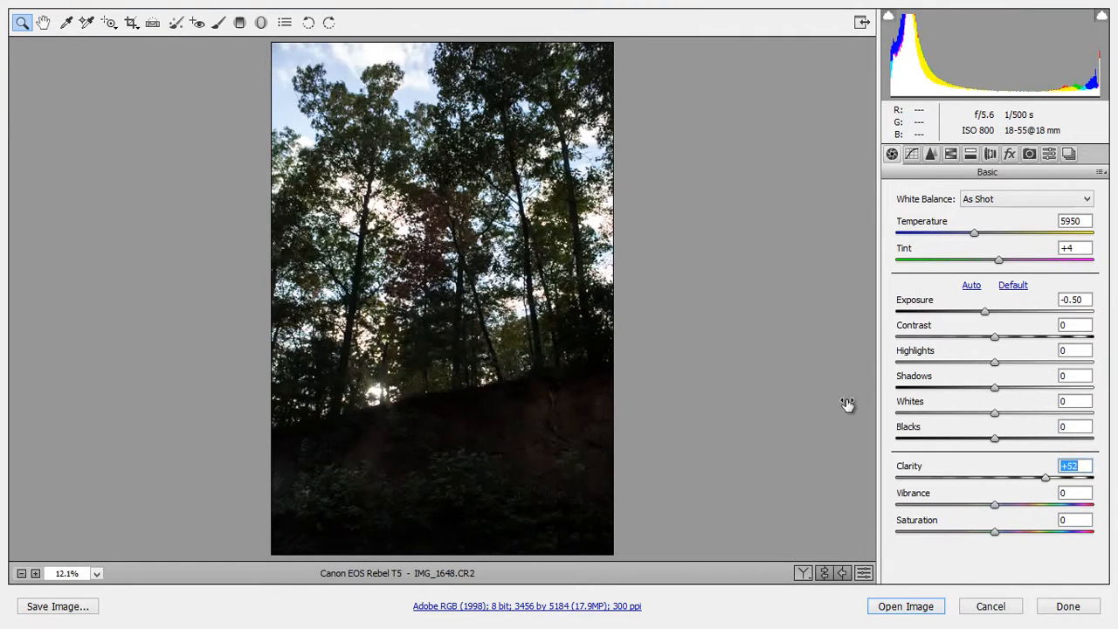
{"action": "left_click_drag", "start_coordinate": [994, 337], "coordinate": [991, 312]}
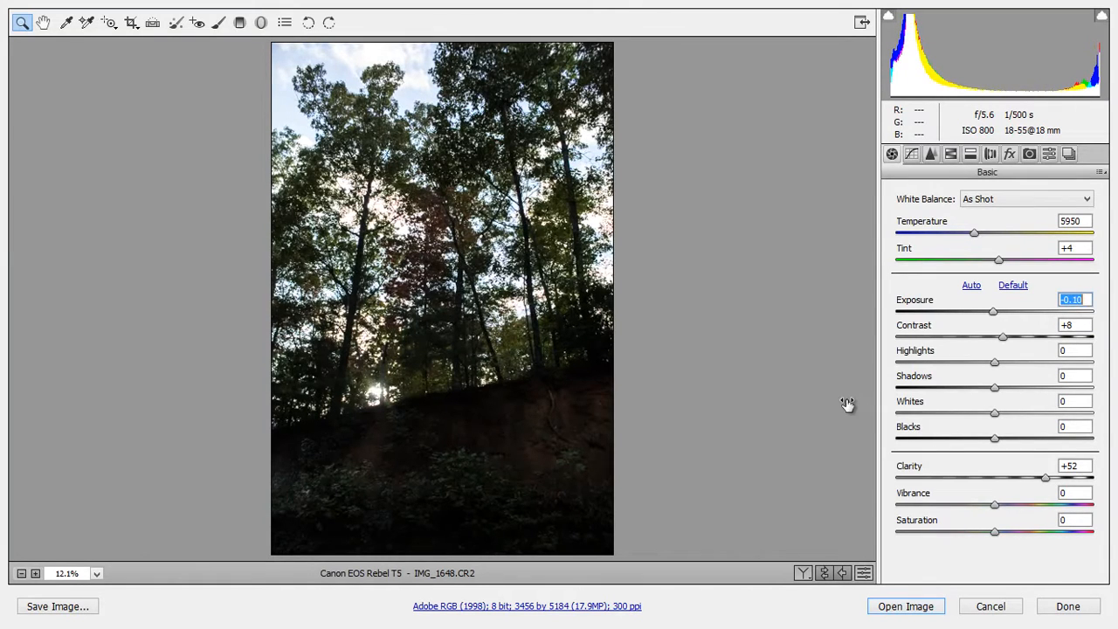
{"action": "mouse_move", "coordinate": [993, 505]}
{"action": "left_mouse_down"}
{"action": "mouse_move", "coordinate": [1092, 505]}
{"action": "mouse_move", "coordinate": [1050, 505]}
{"action": "left_mouse_up"}
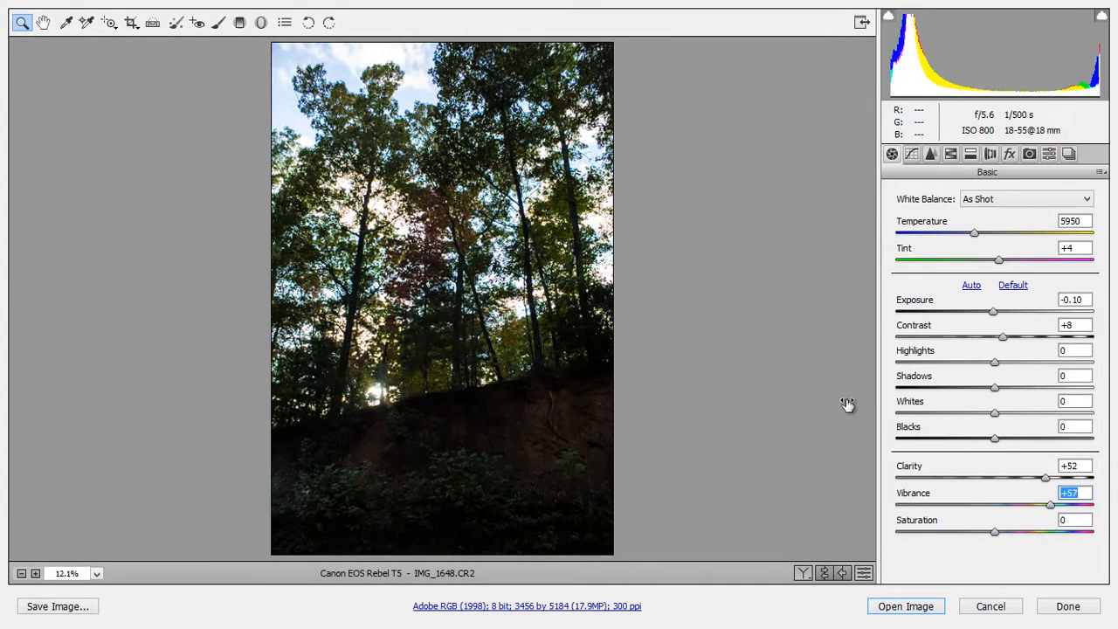
Try the Highlights at both extremes, first -100 and finally +100.
{"action": "left_click_drag", "start_coordinate": [994, 362], "coordinate": [911, 362]}
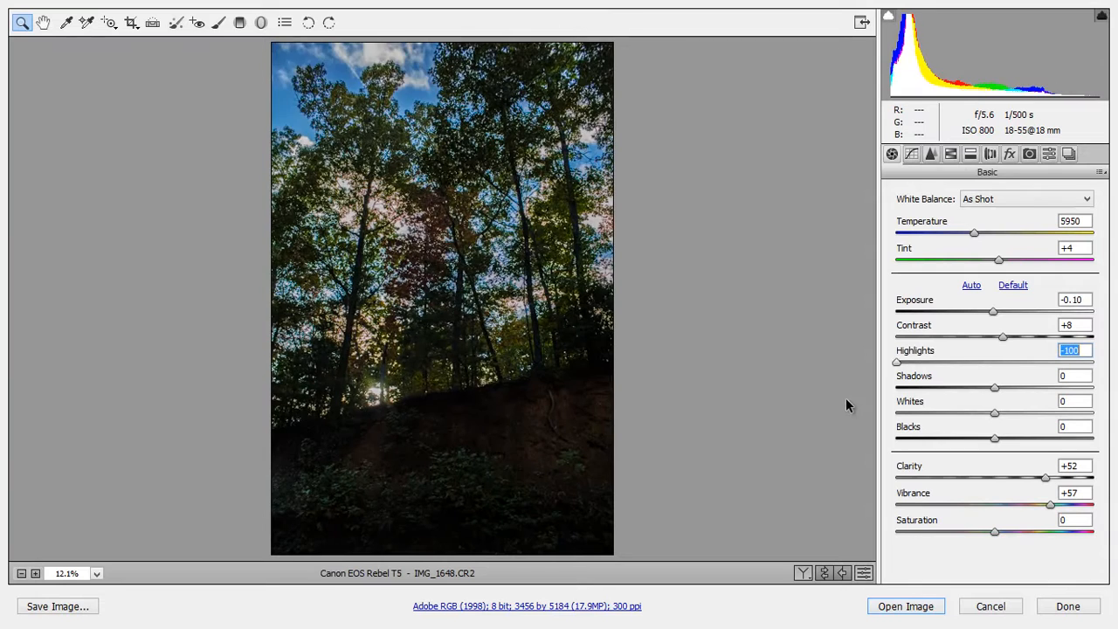
{"action": "type", "text": "100"}
{"action": "key", "text": "Return"}
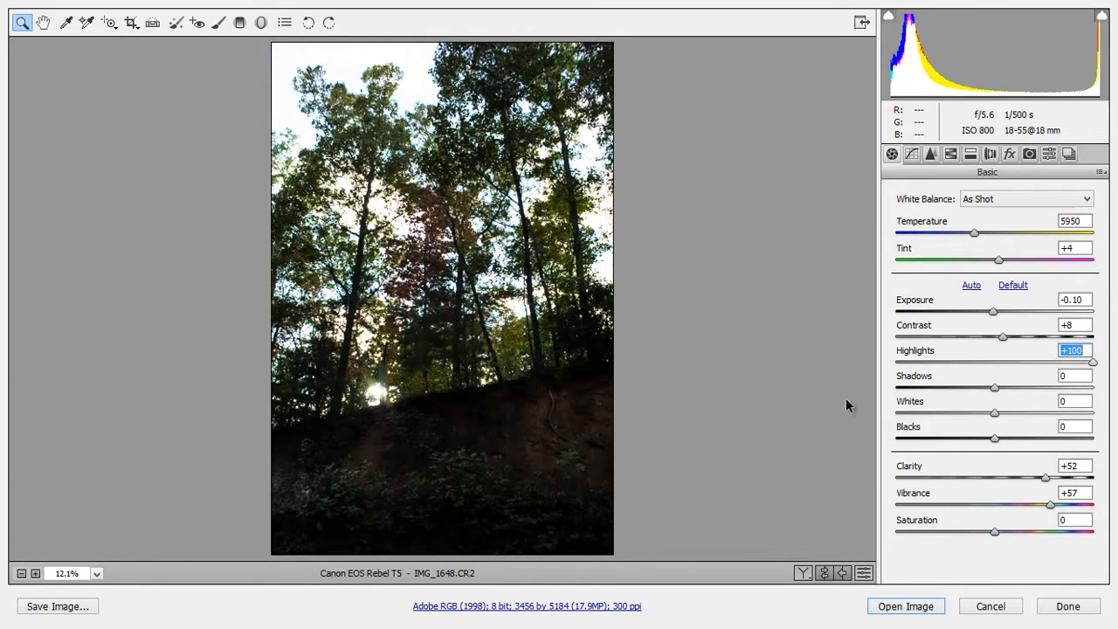
Recover the bright sky detail by setting the Highlights to -84.
{"action": "type", "text": "-100"}
{"action": "key", "text": "Return"}
{"action": "key", "text": "Up"}
{"action": "key", "text": "Up"}
{"action": "key", "text": "Up"}
{"action": "key", "text": "Up"}
{"action": "key", "text": "Up"}
{"action": "key", "text": "Up"}
{"action": "key", "text": "Up"}
{"action": "key", "text": "Up"}
{"action": "key", "text": "Up"}
{"action": "key", "text": "Up"}
{"action": "key", "text": "Up"}
{"action": "key", "text": "Up"}
{"action": "key", "text": "Up"}
{"action": "key", "text": "Up"}
{"action": "key", "text": "Up"}
{"action": "key", "text": "Up"}
{"action": "key", "text": "Up"}
{"action": "key", "text": "Up"}
{"action": "key", "text": "Up"}
{"action": "key", "text": "Up"}
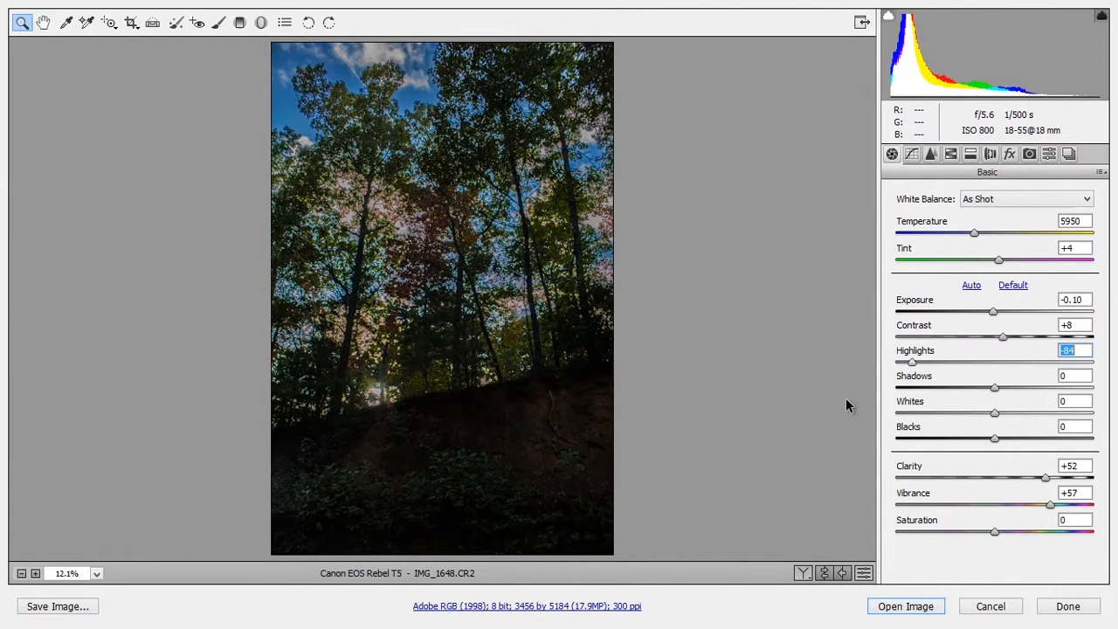
Ease the highlight recovery by setting the photo's Highlights to -55.
{"action": "key", "text": "Up"}
{"action": "key", "text": "Up"}
{"action": "key", "text": "Up"}
{"action": "key", "text": "Up"}
{"action": "key", "text": "Up"}
{"action": "key", "text": "Up"}
{"action": "key", "text": "Up"}
{"action": "key", "text": "Up"}
{"action": "key", "text": "Up"}
{"action": "key", "text": "Up"}
{"action": "key", "text": "Up"}
{"action": "key", "text": "Up"}
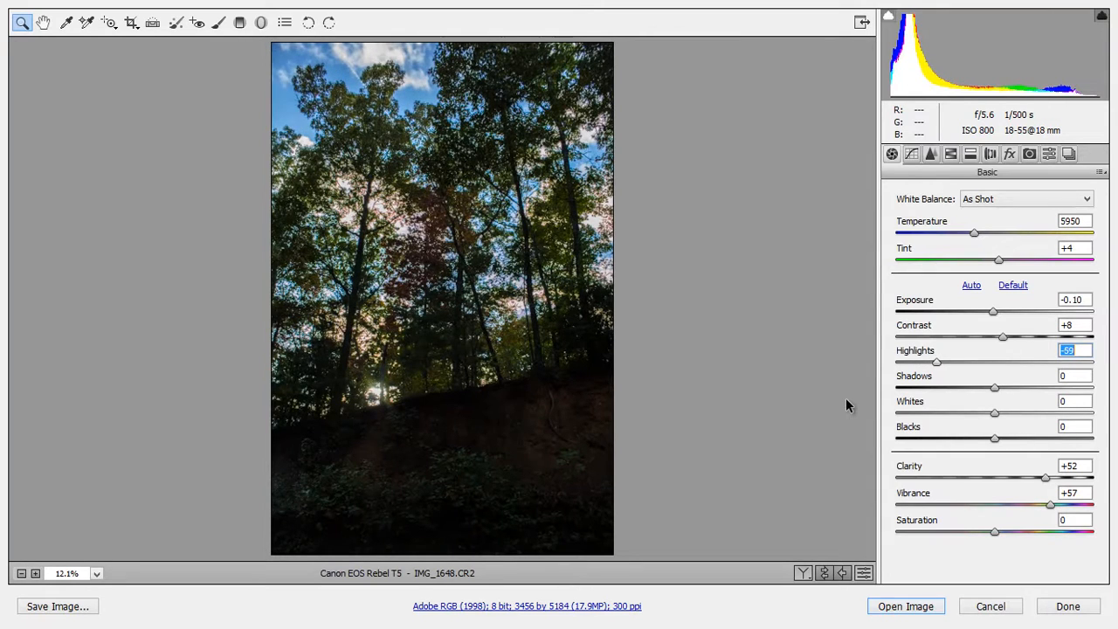
{"action": "key", "text": "Down"}
{"action": "key", "text": "Down"}
{"action": "key", "text": "Down"}
{"action": "key", "text": "Down"}
{"action": "key", "text": "Down"}
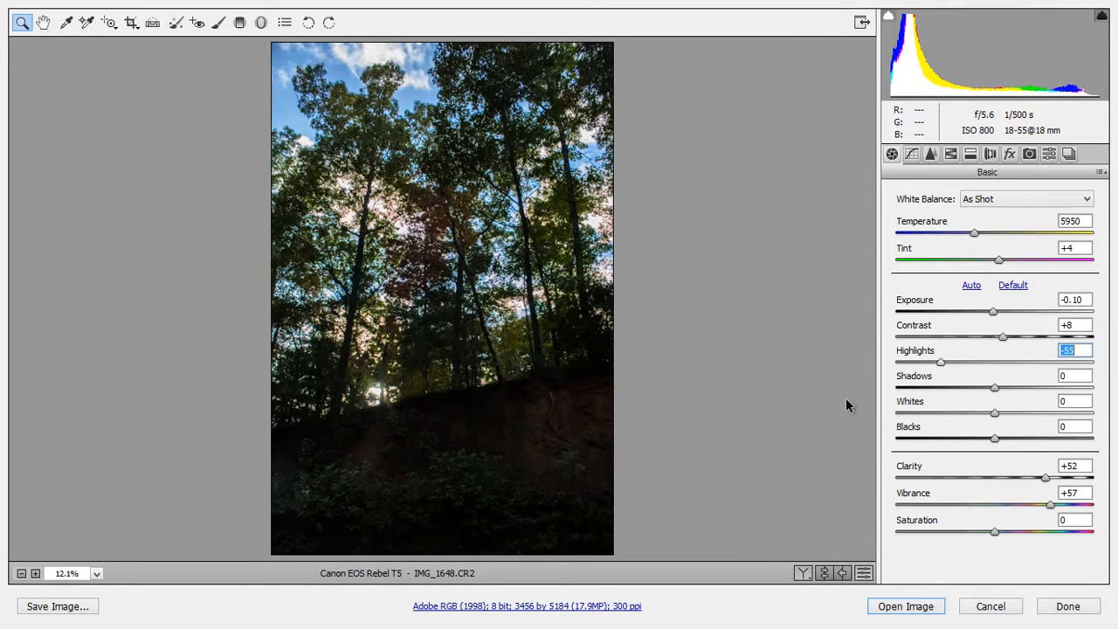
{"action": "key", "text": "Down"}
{"action": "key", "text": "Down"}
{"action": "key", "text": "Down"}
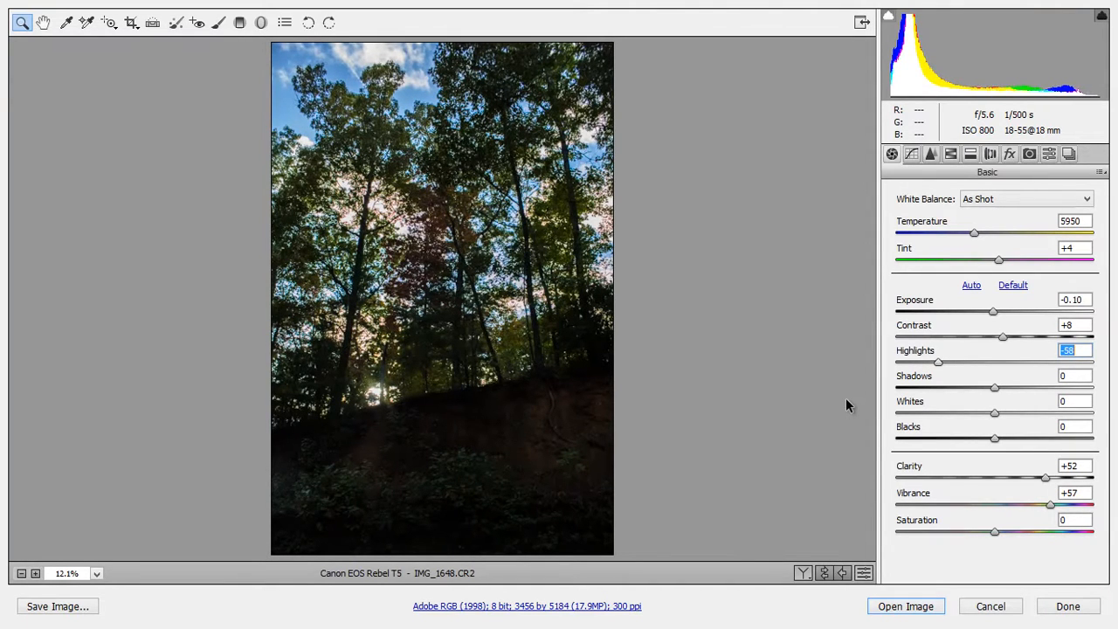
{"action": "key", "text": "Up"}
Try darkening the Shadows to -68.
{"action": "key", "text": "Tab"}
{"action": "key", "text": "Down"}
{"action": "key", "text": "Down"}
{"action": "key", "text": "Down"}
{"action": "key", "text": "Down"}
{"action": "key", "text": "Down"}
{"action": "key", "text": "Down"}
{"action": "key", "text": "Down"}
{"action": "key", "text": "Down"}
{"action": "key", "text": "Down"}
{"action": "key", "text": "Down"}
{"action": "key", "text": "Down"}
{"action": "key", "text": "Down"}
{"action": "key", "text": "Down"}
{"action": "key", "text": "Down"}
{"action": "key", "text": "Down"}
{"action": "key", "text": "Down"}
{"action": "key", "text": "Down"}
{"action": "key", "text": "Down"}
{"action": "key", "text": "Down"}
{"action": "key", "text": "Down"}
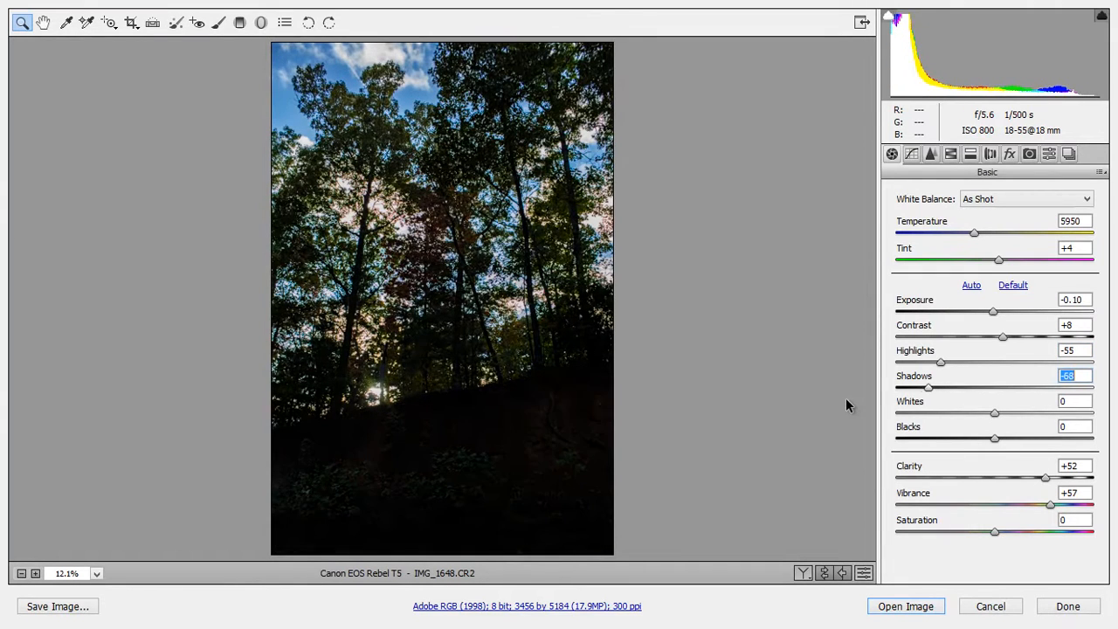
Brighten the dark hillside and foliage by setting the Shadows to +39.
{"action": "key", "text": "shift+Up"}
{"action": "key", "text": "shift+Up"}
{"action": "key", "text": "shift+Up"}
{"action": "key", "text": "shift+Up"}
{"action": "key", "text": "shift+Up"}
{"action": "key", "text": "shift+Up"}
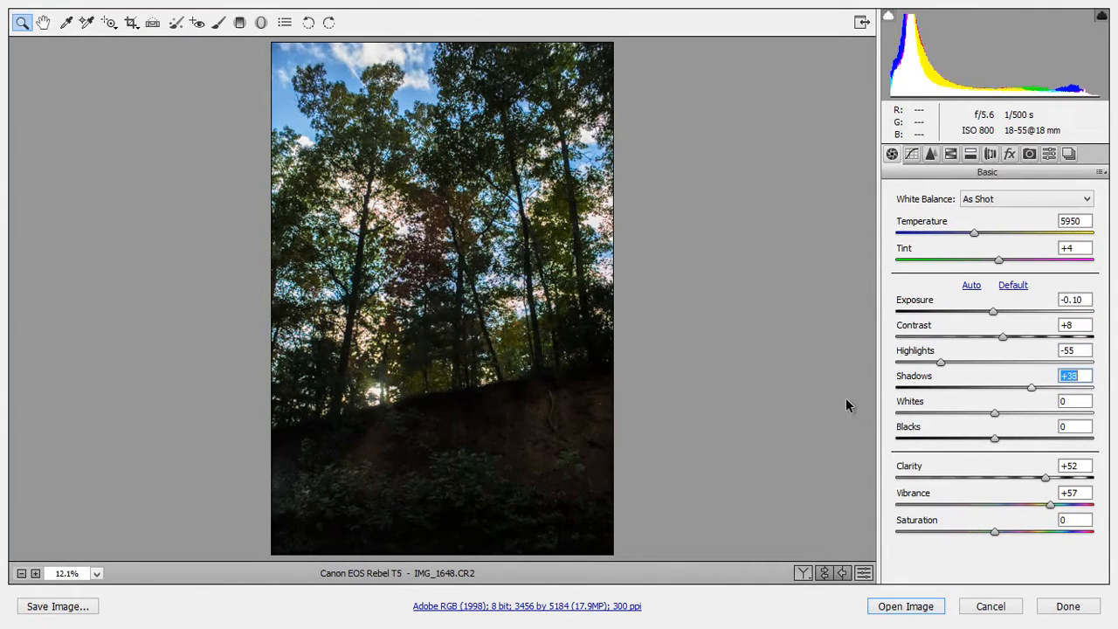
{"action": "key", "text": "shift+Up"}
{"action": "key", "text": "shift+Up"}
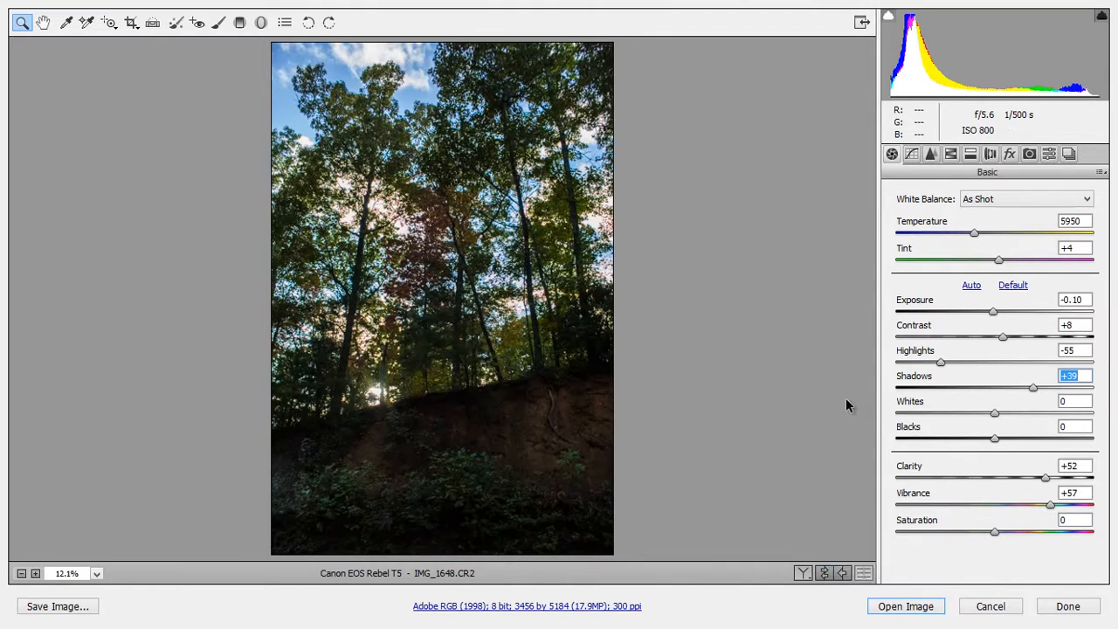
Compare the photo before and after the adjustments by swapping between the default and edited settings.
{"action": "key", "text": "p"}
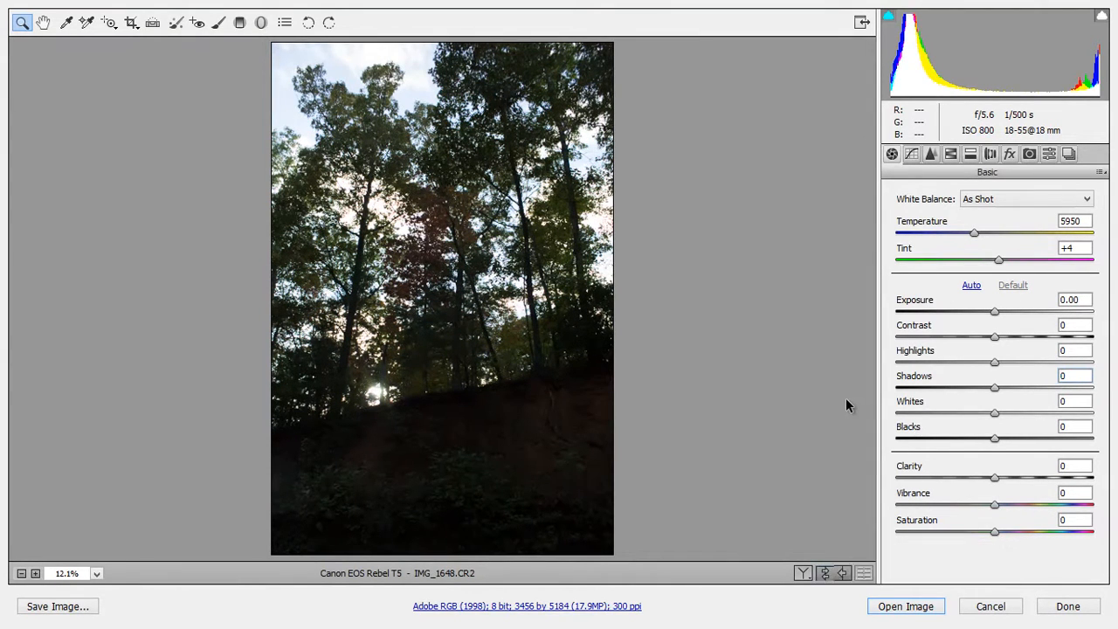
{"action": "key", "text": "p"}
{"action": "key", "text": "p"}
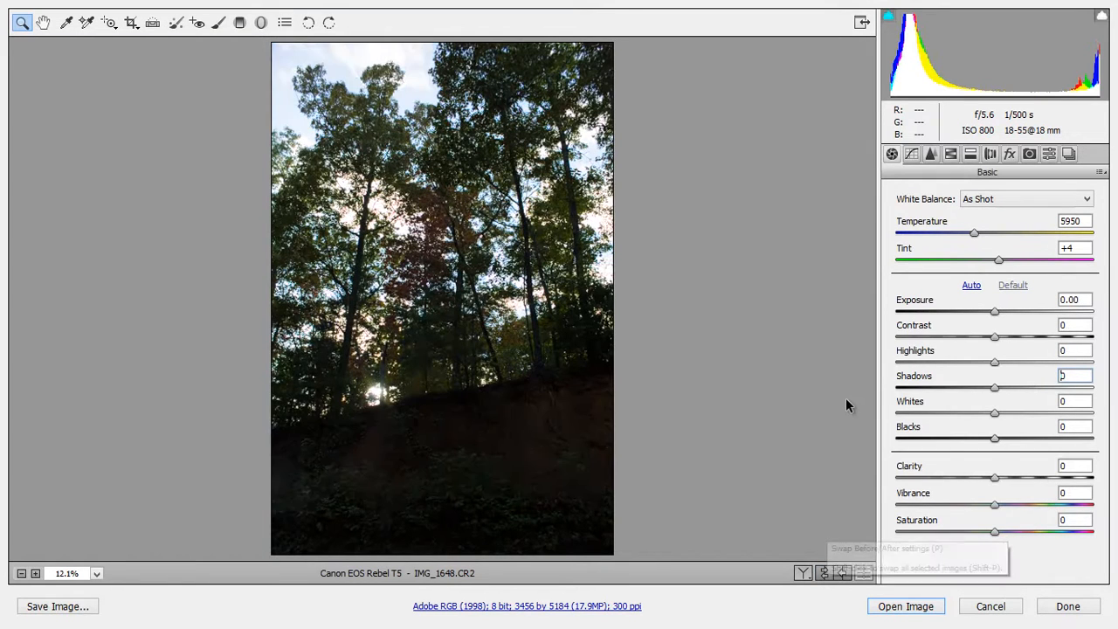
{"action": "key", "text": "p"}
{"action": "key", "text": "p"}
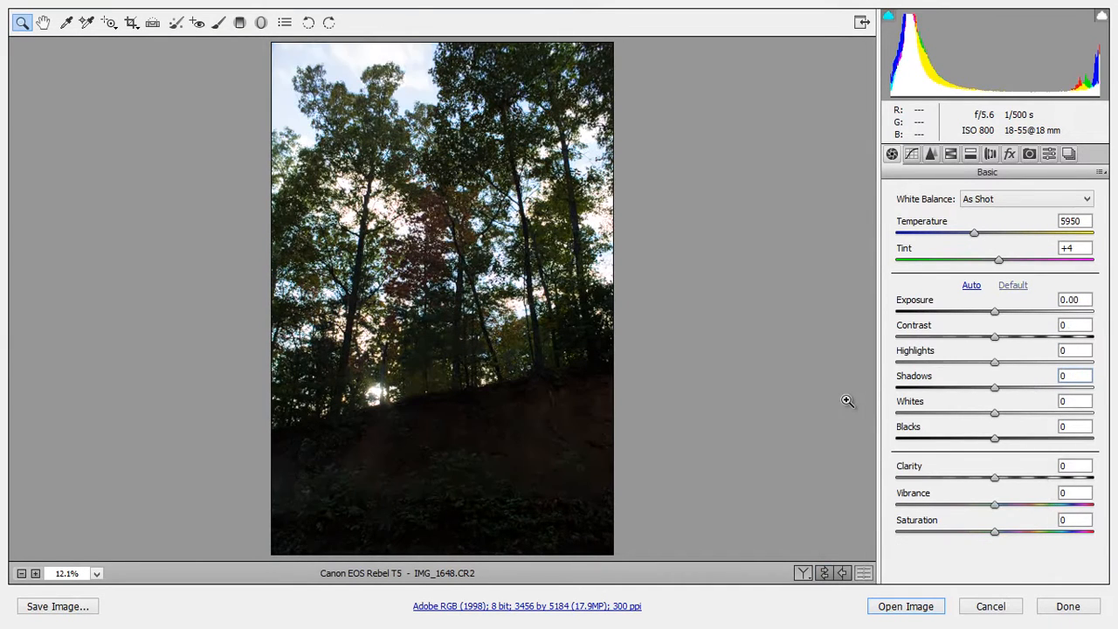
{"action": "key", "text": "p"}
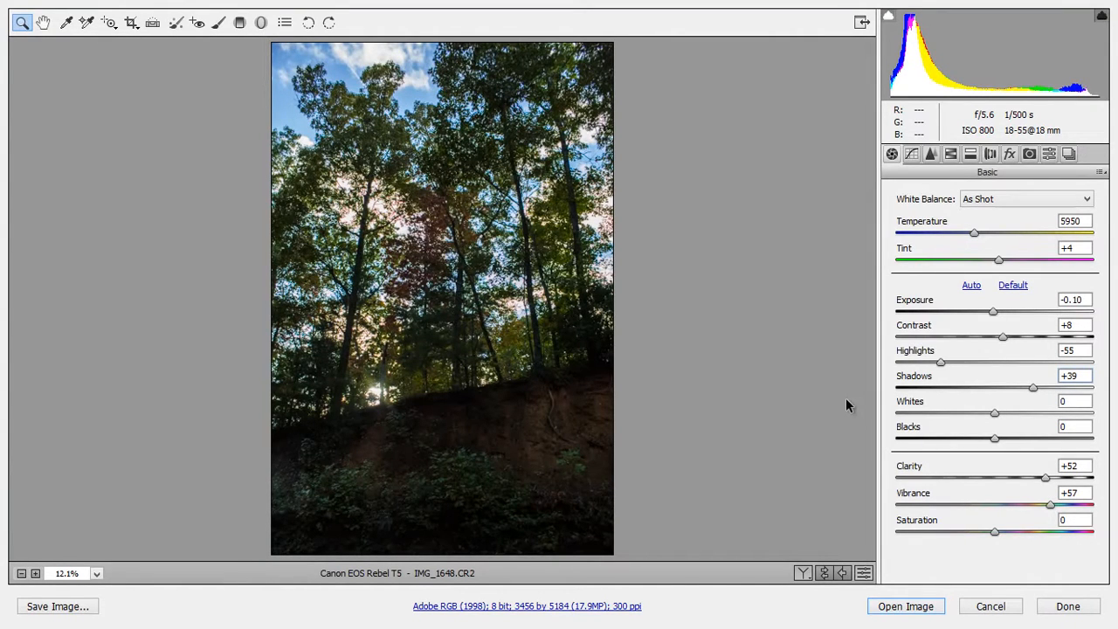
{"action": "key", "text": "p"}
{"action": "key", "text": "p"}
Try the Whites first at -60 and finally at +88.
{"action": "key", "text": "Tab"}
{"action": "key", "text": "shift+Down"}
{"action": "key", "text": "shift+Down"}
{"action": "key", "text": "shift+Down"}
{"action": "key", "text": "shift+Down"}
{"action": "key", "text": "shift+Down"}
{"action": "key", "text": "shift+Down"}
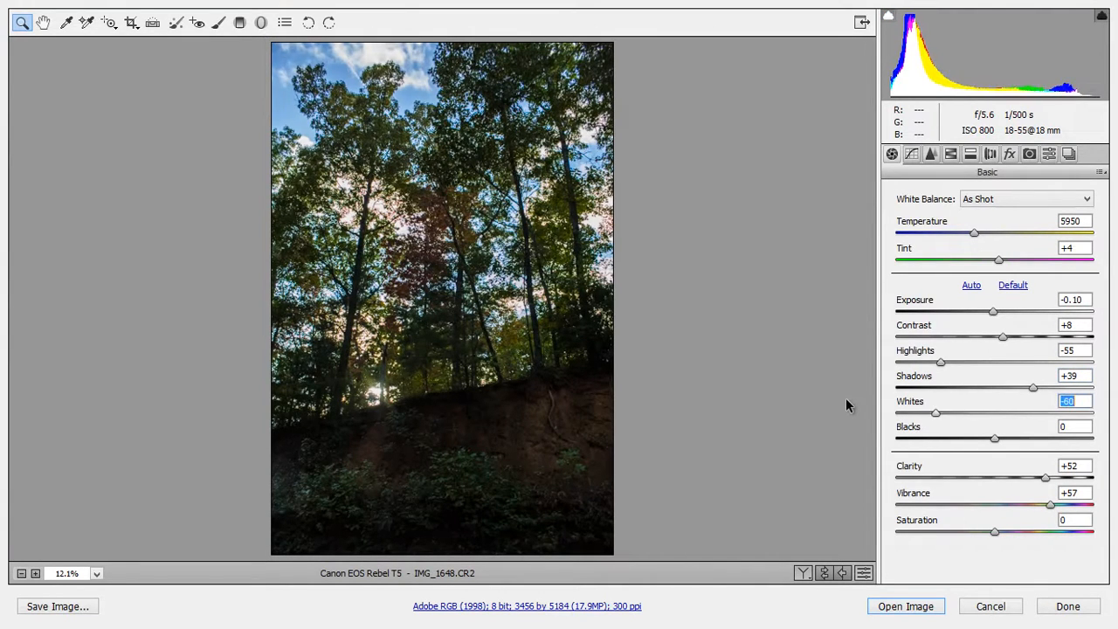
{"action": "key", "text": "shift+Up"}
{"action": "key", "text": "shift+Up"}
{"action": "key", "text": "shift+Up"}
{"action": "key", "text": "shift+Up"}
{"action": "key", "text": "shift+Up"}
{"action": "key", "text": "shift+Up"}
{"action": "key", "text": "shift+Up"}
{"action": "key", "text": "shift+Up"}
{"action": "key", "text": "shift+Up"}
{"action": "key", "text": "shift+Up"}
{"action": "key", "text": "shift+Up"}
{"action": "key", "text": "shift+Up"}
{"action": "key", "text": "shift+Up"}
{"action": "key", "text": "shift+Up"}
{"action": "key", "text": "shift+Up"}
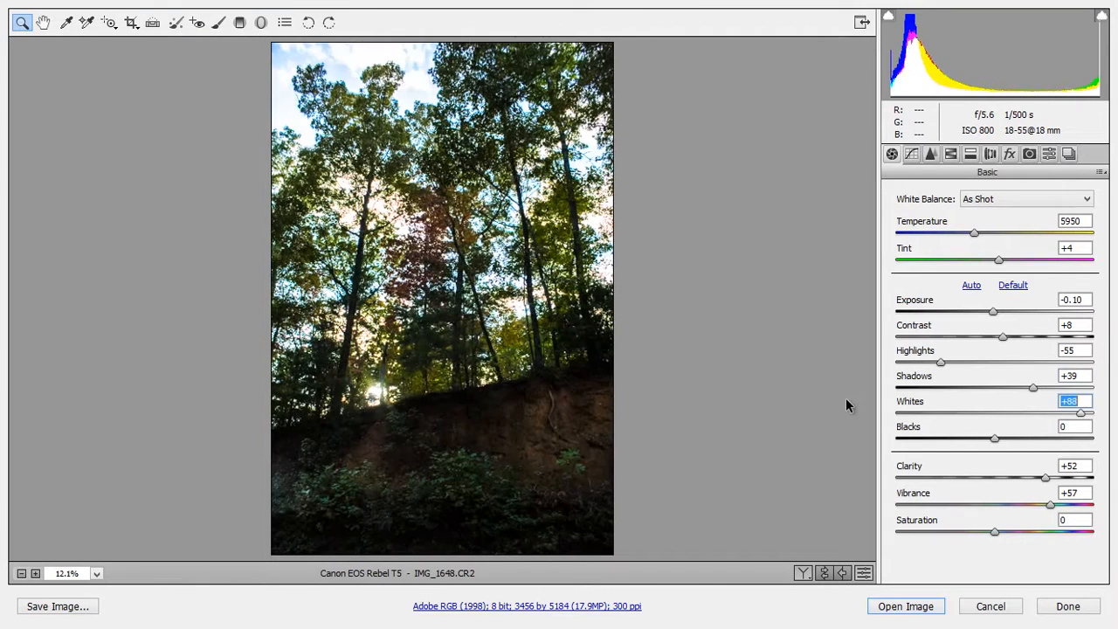
Try the Whites at both extremes, first -100 and finally +100.
{"action": "key", "text": "shift+Down"}
{"action": "key", "text": "shift+Down"}
{"action": "key", "text": "shift+Down"}
{"action": "key", "text": "shift+Down"}
{"action": "key", "text": "shift+Down"}
{"action": "key", "text": "shift+Down"}
{"action": "key", "text": "shift+Down"}
{"action": "key", "text": "shift+Down"}
{"action": "key", "text": "shift+Down"}
{"action": "key", "text": "shift+Down"}
{"action": "key", "text": "shift+Down"}
{"action": "key", "text": "shift+Down"}
{"action": "key", "text": "shift+Down"}
{"action": "key", "text": "shift+Down"}
{"action": "key", "text": "shift+Down"}
{"action": "key", "text": "shift+Down"}
{"action": "key", "text": "shift+Down"}
{"action": "key", "text": "shift+Down"}
{"action": "key", "text": "shift+Down"}
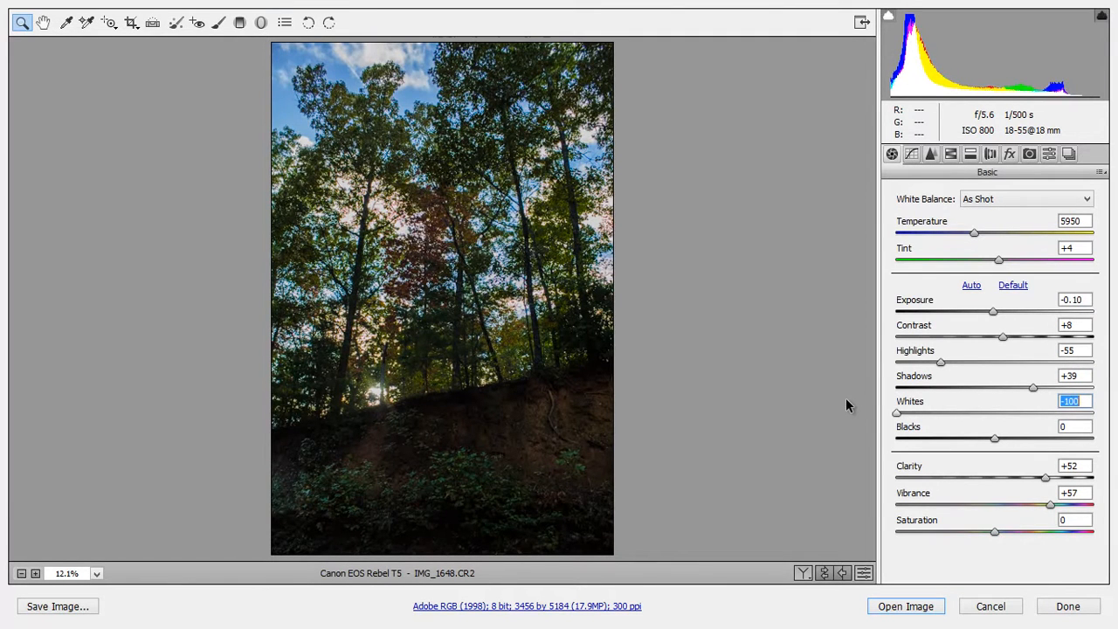
{"action": "key", "text": "shift+Up"}
{"action": "key", "text": "shift+Up"}
{"action": "key", "text": "shift+Up"}
{"action": "key", "text": "shift+Up"}
{"action": "key", "text": "shift+Up"}
{"action": "key", "text": "shift+Up"}
{"action": "key", "text": "shift+Up"}
{"action": "key", "text": "shift+Up"}
{"action": "key", "text": "shift+Up"}
{"action": "key", "text": "shift+Up"}
{"action": "key", "text": "shift+Up"}
{"action": "key", "text": "shift+Up"}
{"action": "key", "text": "shift+Up"}
{"action": "key", "text": "shift+Up"}
{"action": "key", "text": "shift+Up"}
{"action": "key", "text": "shift+Up"}
{"action": "key", "text": "shift+Up"}
{"action": "key", "text": "shift+Up"}
{"action": "key", "text": "shift+Up"}
{"action": "key", "text": "shift+Up"}
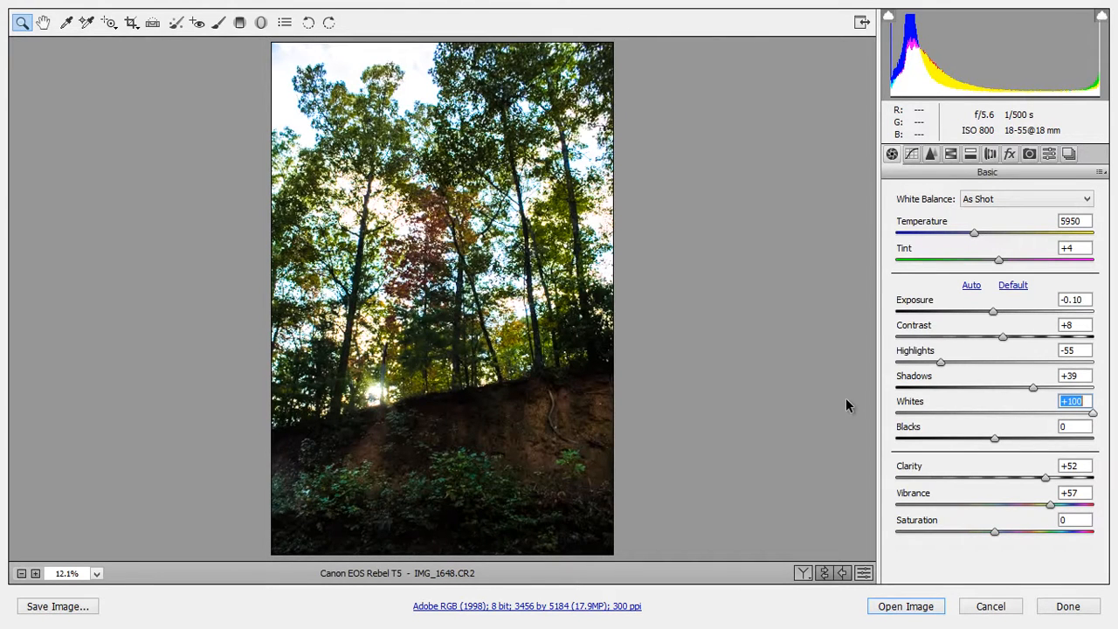
Try the Whites at -69 and -100, and settle them at -14.
{"action": "type", "text": "-69"}
{"action": "key", "text": "Return"}
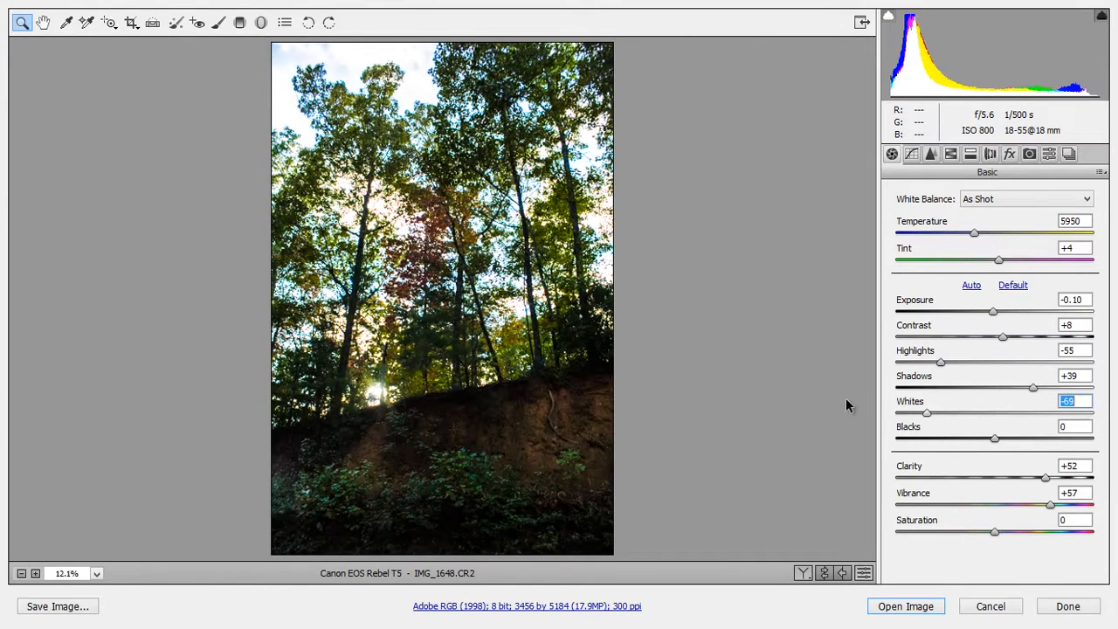
{"action": "type", "text": "-100"}
{"action": "key", "text": "Return"}
{"action": "left_click_drag", "start_coordinate": [896, 413], "coordinate": [981, 413]}
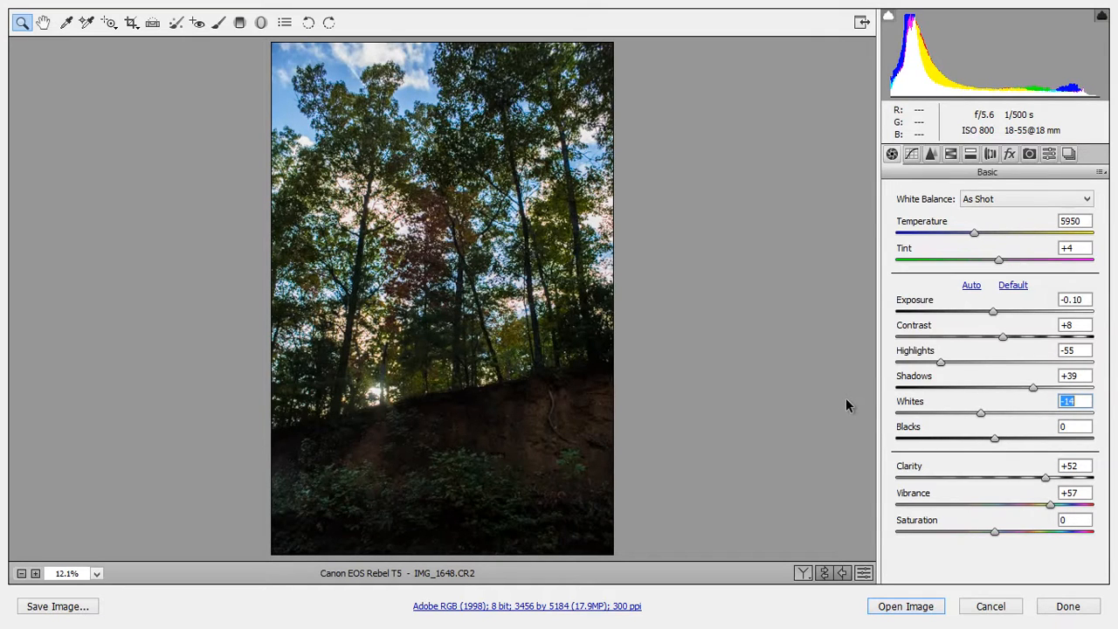
Try lowering the Blacks to -30.
{"action": "key", "text": "Tab"}
{"action": "key", "text": "shift+Down"}
{"action": "key", "text": "shift+Down"}
{"action": "key", "text": "shift+Down"}
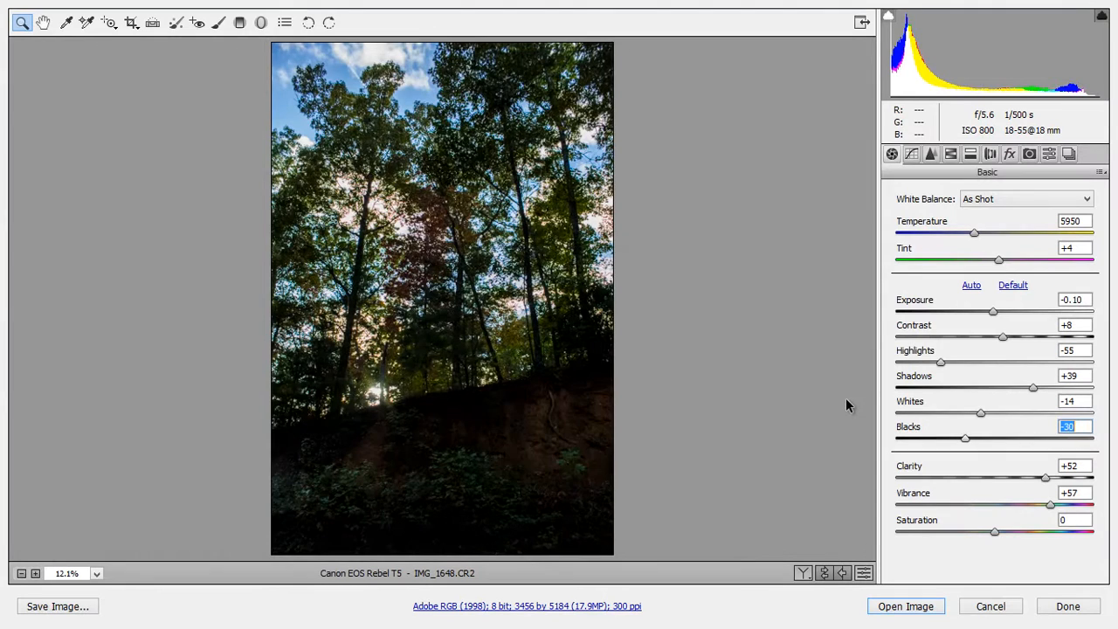
{"action": "key", "text": "Up"}
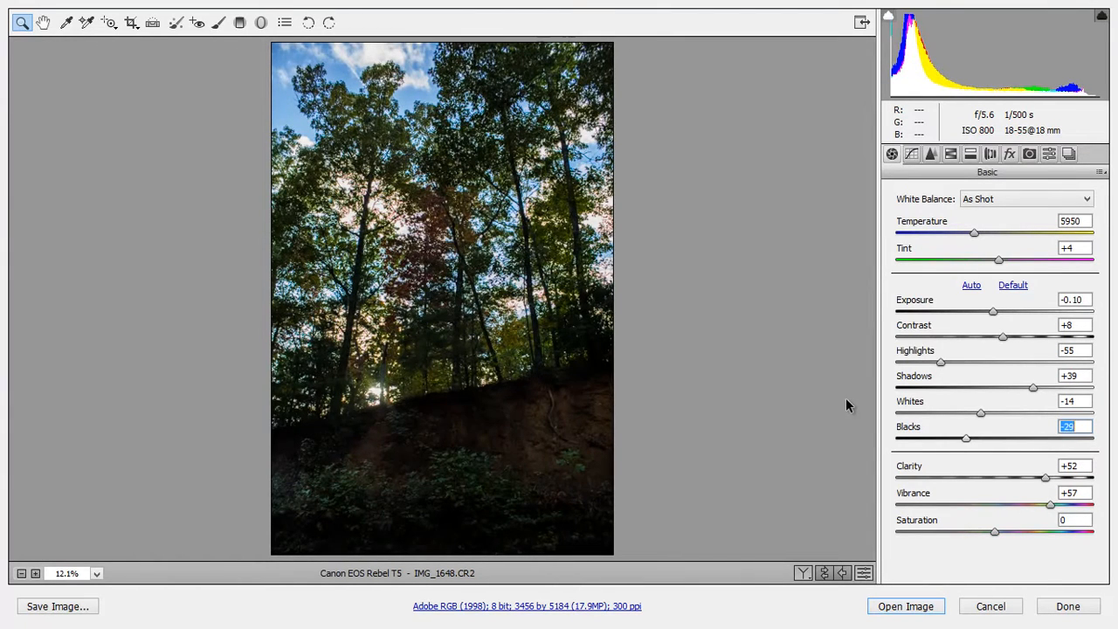
Try the Blacks at +85 and settle them at +37.
{"action": "type", "text": "85"}
{"action": "key", "text": "Return"}
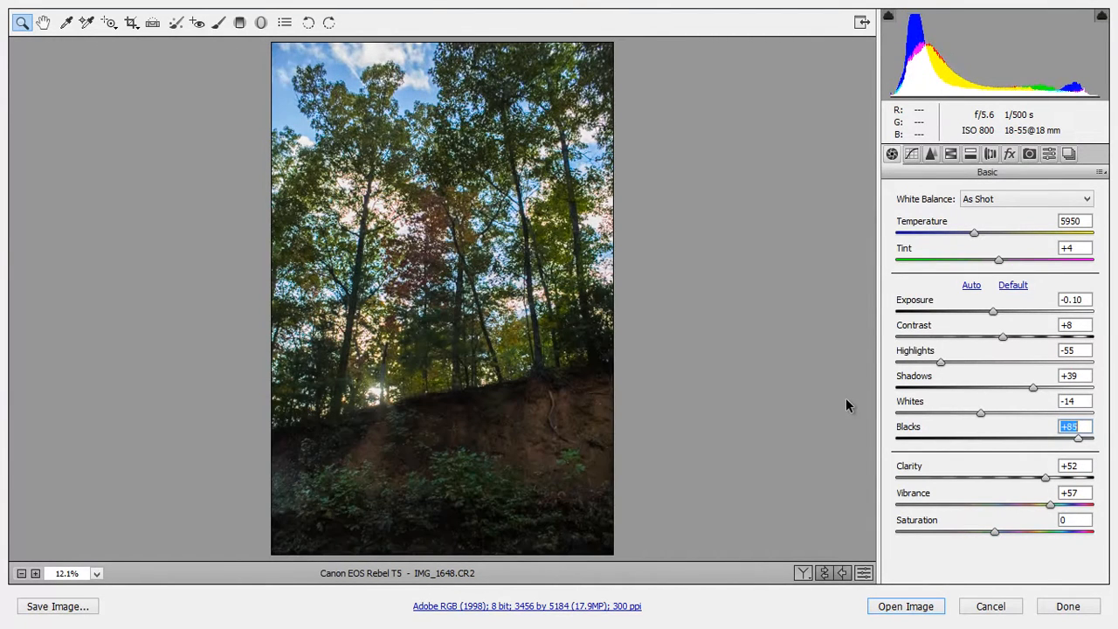
{"action": "type", "text": "38"}
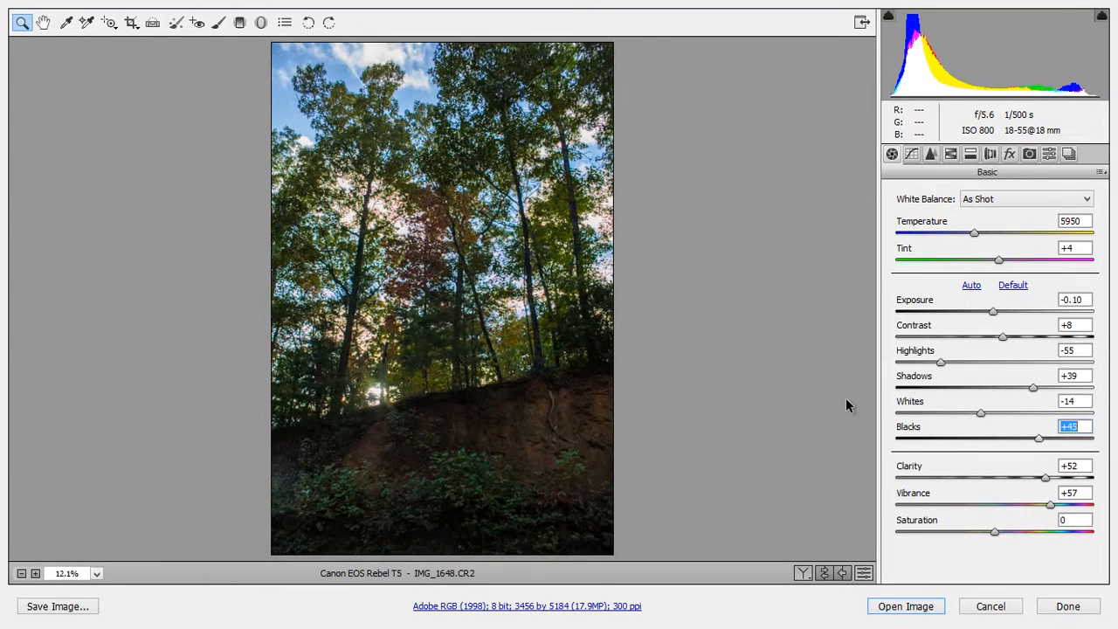
{"action": "key", "text": "Return"}
{"action": "key", "text": "Down"}
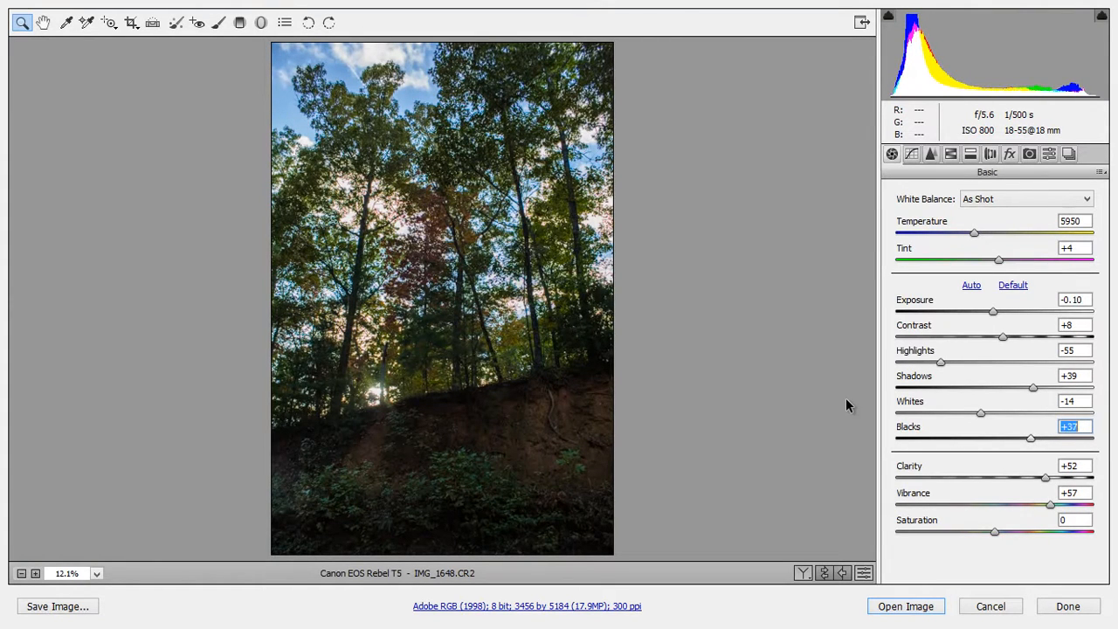
Strengthen the photo's Contrast to +40.
{"action": "key", "text": "shift+Tab"}
{"action": "key", "text": "shift+Tab"}
{"action": "key", "text": "shift+Tab"}
{"action": "key", "text": "shift+Tab"}
{"action": "type", "text": "35"}
{"action": "key", "text": "Return"}
{"action": "key", "text": "Up"}
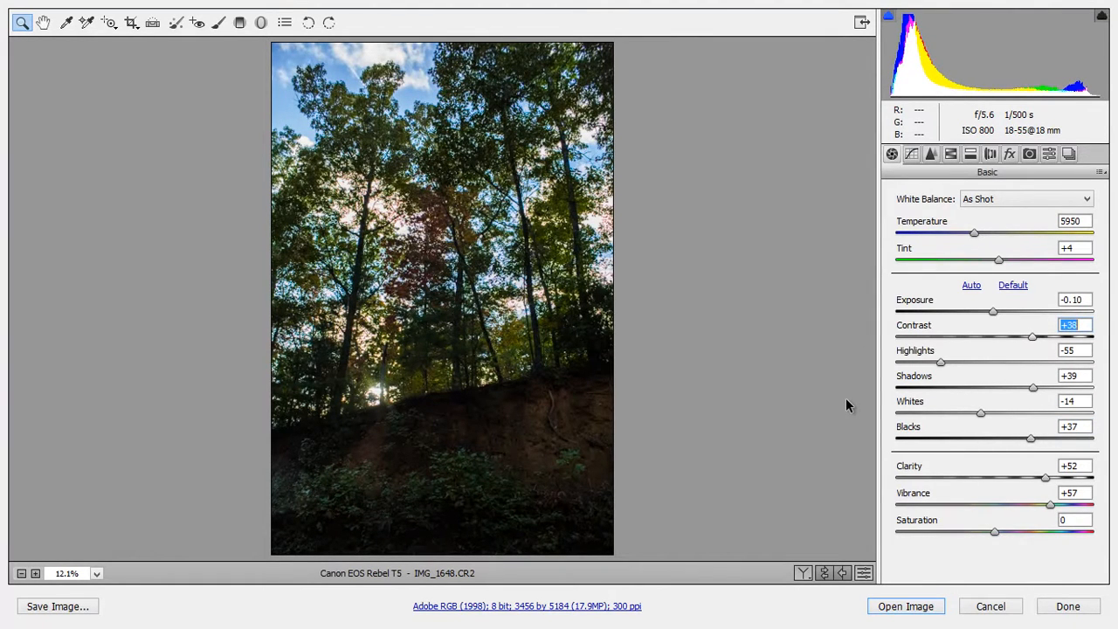
{"action": "key", "text": "Up"}
{"action": "key", "text": "Up"}
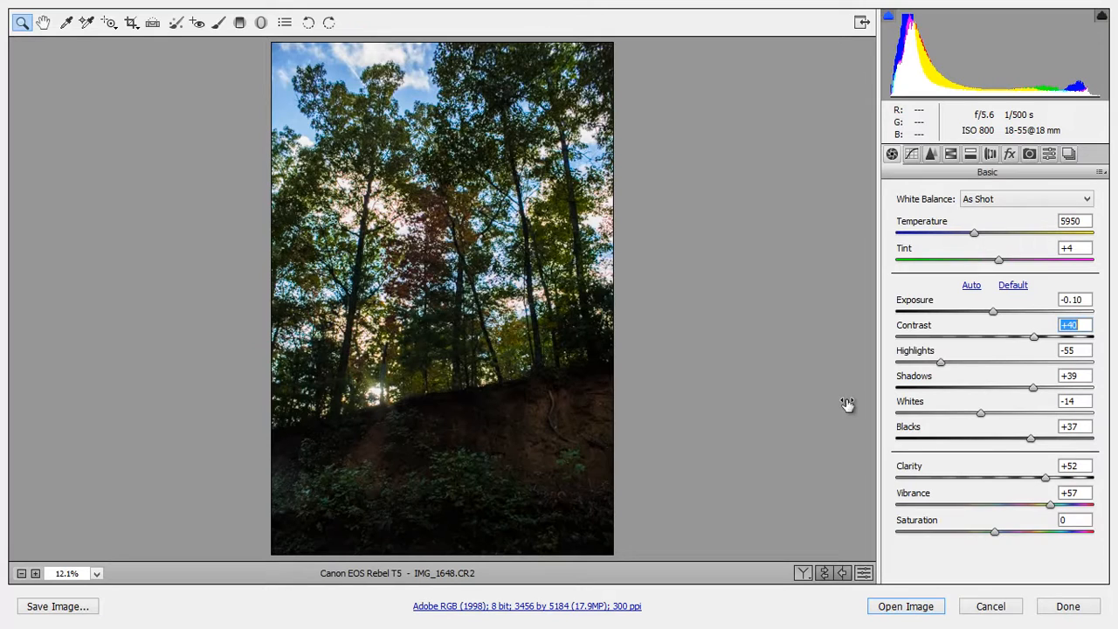
Set the Shadows to +28.
{"action": "key", "text": "Tab"}
{"action": "key", "text": "Tab"}
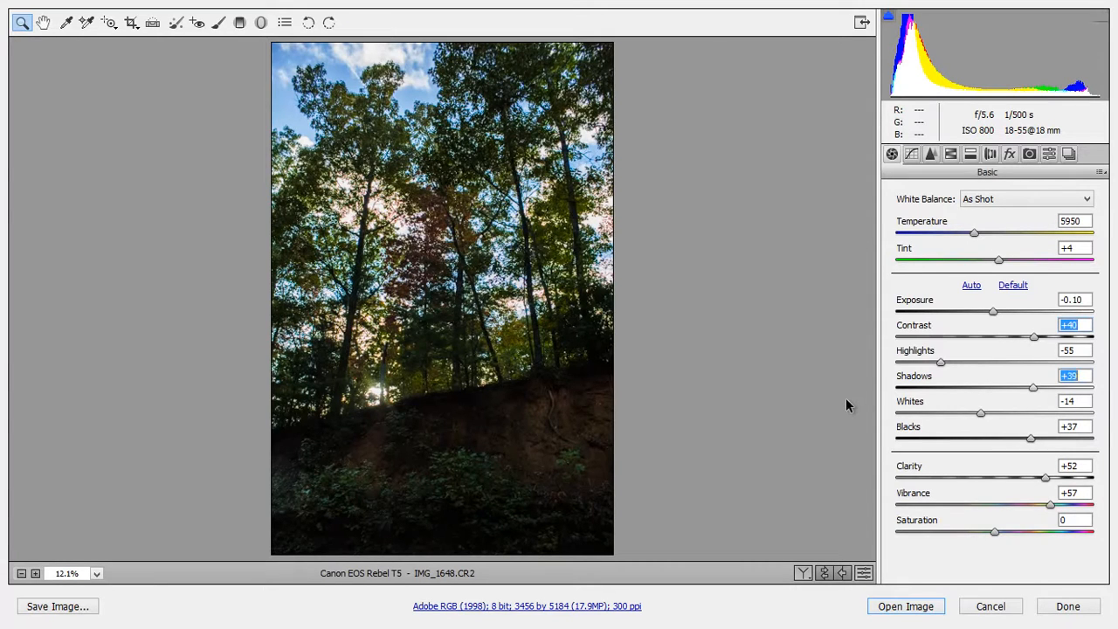
{"action": "type", "text": "25"}
{"action": "key", "text": "Return"}
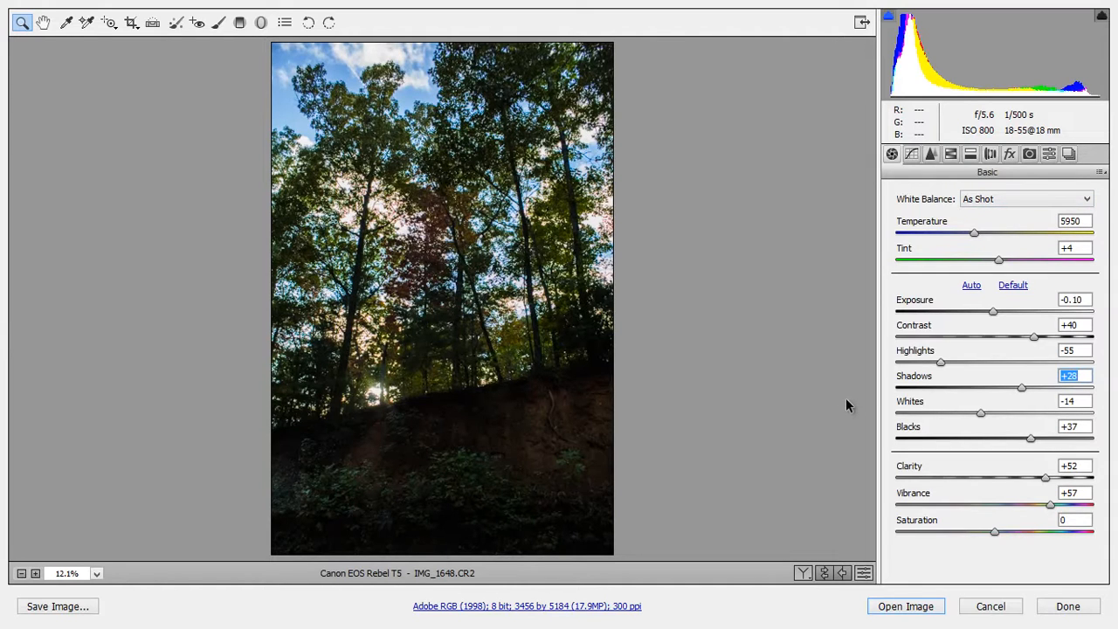
Boost the photo's Saturation to +15.
{"action": "left_click_drag", "start_coordinate": [994, 532], "coordinate": [1004, 532]}
{"action": "key", "text": "Up"}
{"action": "key", "text": "Up"}
{"action": "key", "text": "Up"}
{"action": "key", "text": "Up"}
{"action": "key", "text": "Up"}
{"action": "key", "text": "Up"}
{"action": "key", "text": "Up"}
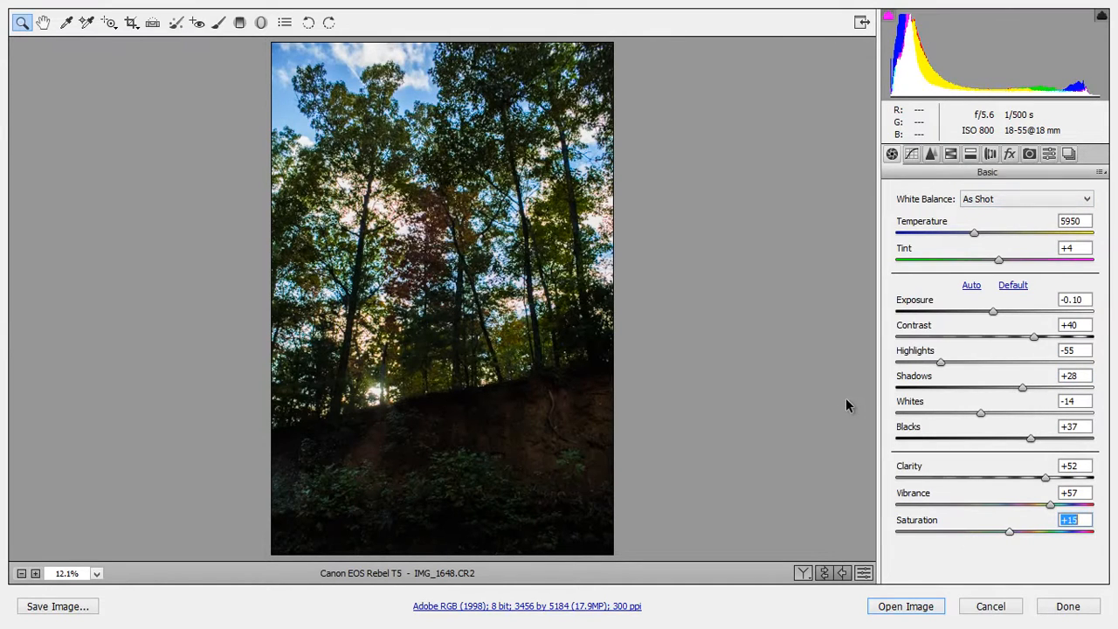
Try the photo's Saturation at the maximum of +100 and pull it back to +53.
{"action": "key", "text": "shift+Up"}
{"action": "key", "text": "shift+Up"}
{"action": "key", "text": "shift+Up"}
{"action": "key", "text": "shift+Up"}
{"action": "key", "text": "shift+Up"}
{"action": "key", "text": "shift+Up"}
{"action": "key", "text": "shift+Up"}
{"action": "key", "text": "shift+Up"}
{"action": "key", "text": "shift+Up"}
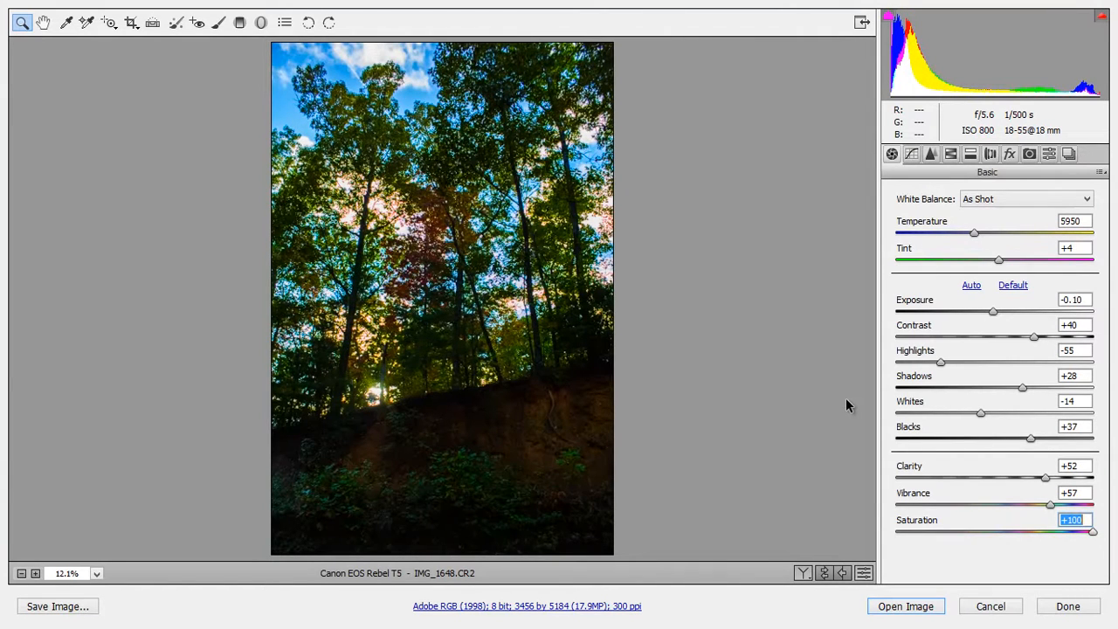
{"action": "left_click_drag", "start_coordinate": [1092, 532], "coordinate": [1046, 532]}
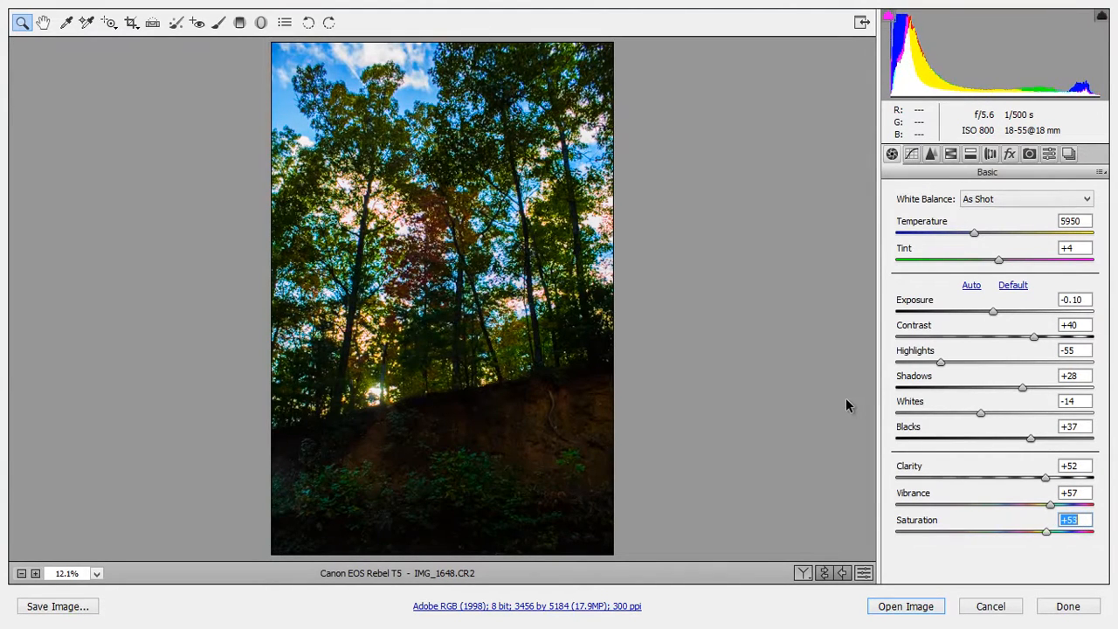
Lower the photo's Saturation to +2 to compare a more muted look.
{"action": "key", "text": "shift+Down"}
{"action": "key", "text": "shift+Down"}
{"action": "key", "text": "shift+Down"}
{"action": "key", "text": "shift+Down"}
{"action": "key", "text": "shift+Down"}
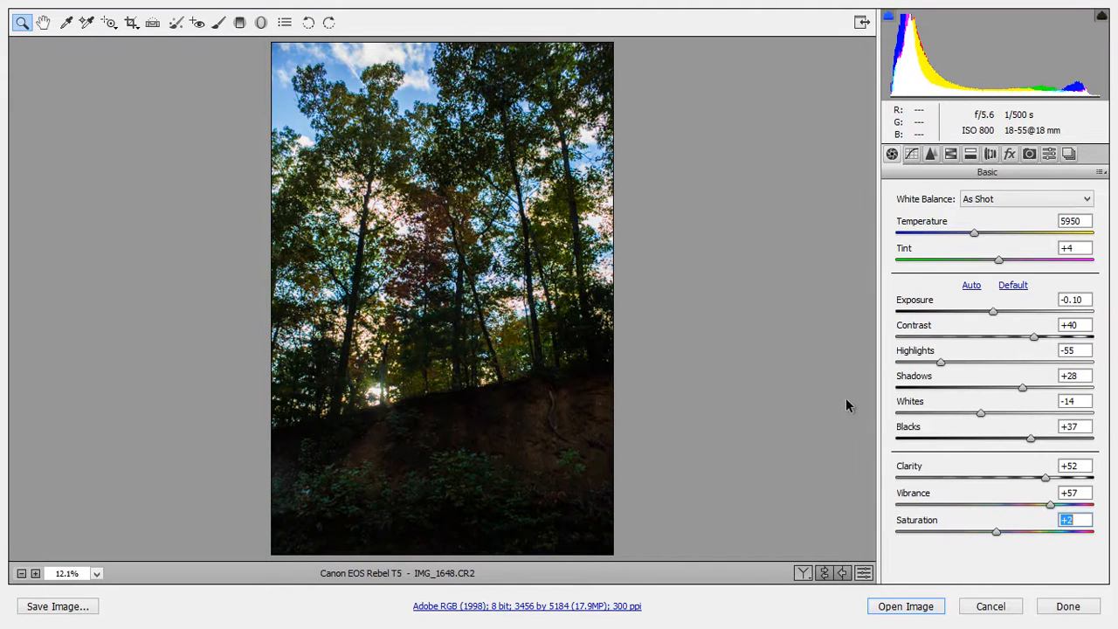
Try the Saturation at +100 again and reduce it to -27 to compare both extremes.
{"action": "left_click_drag", "start_coordinate": [996, 531], "coordinate": [1093, 532]}
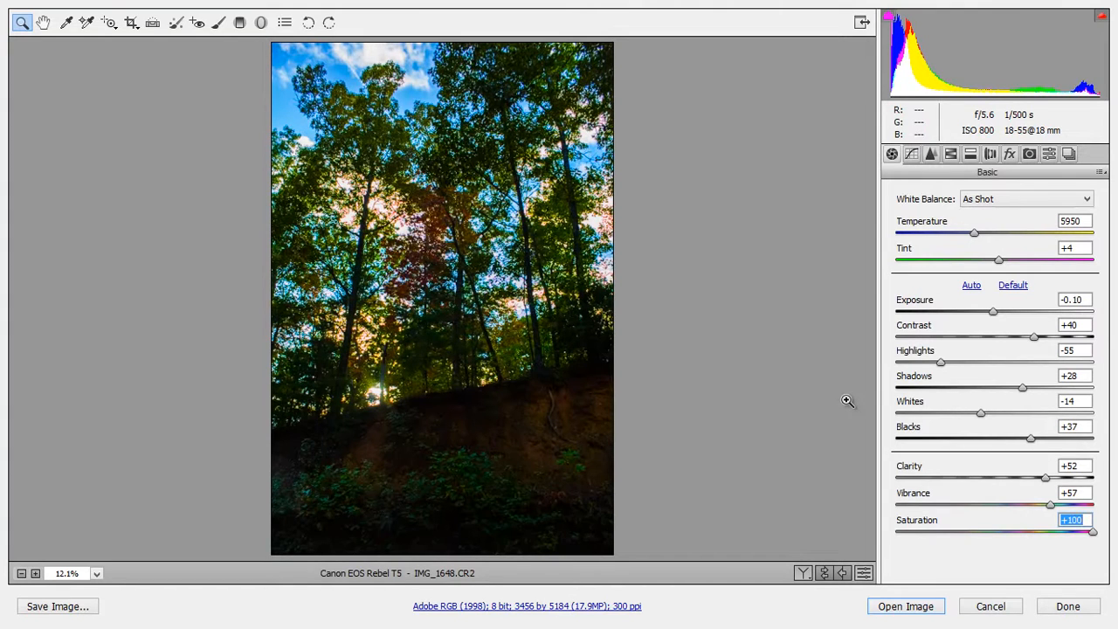
{"action": "key", "text": "BackSpace"}
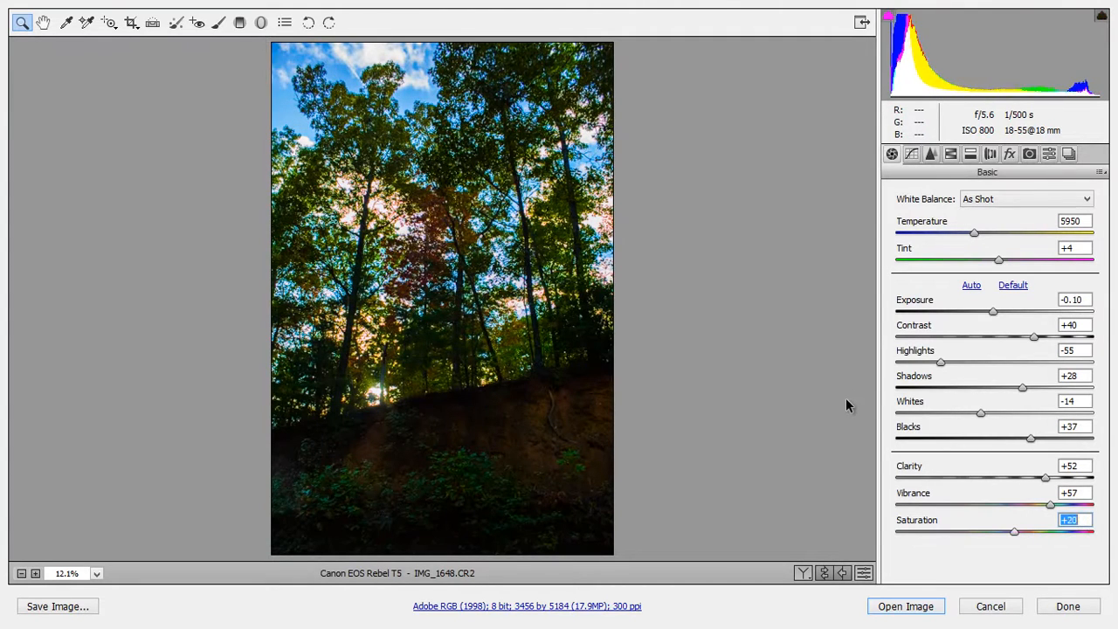
{"action": "type", "text": "-23"}
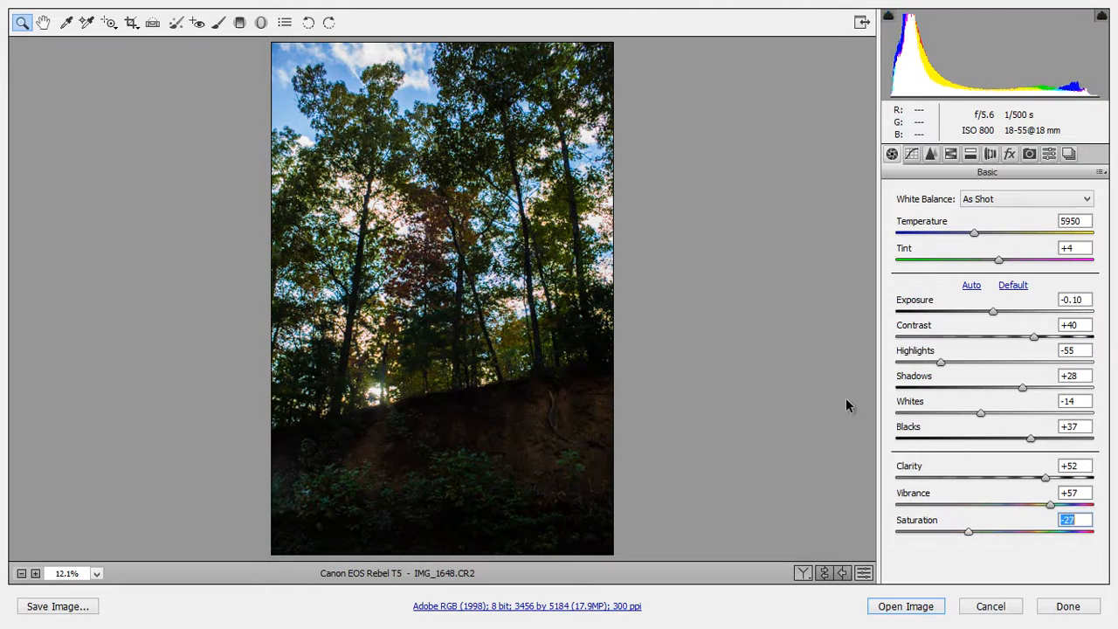
Raise the Saturation from the muted setting to a nearly neutral +2.
{"action": "key", "text": "Return"}
{"action": "key", "text": "Up"}
{"action": "key", "text": "Up"}
{"action": "key", "text": "Up"}
{"action": "key", "text": "Up"}
{"action": "key", "text": "Up"}
{"action": "key", "text": "Up"}
{"action": "key", "text": "Up"}
{"action": "key", "text": "Up"}
{"action": "key", "text": "Up"}
{"action": "key", "text": "Up"}
{"action": "key", "text": "Up"}
{"action": "key", "text": "Up"}
{"action": "key", "text": "Up"}
{"action": "key", "text": "Up"}
{"action": "key", "text": "Up"}
{"action": "key", "text": "Up"}
{"action": "key", "text": "Up"}
{"action": "key", "text": "Up"}
{"action": "key", "text": "Up"}
{"action": "key", "text": "Up"}
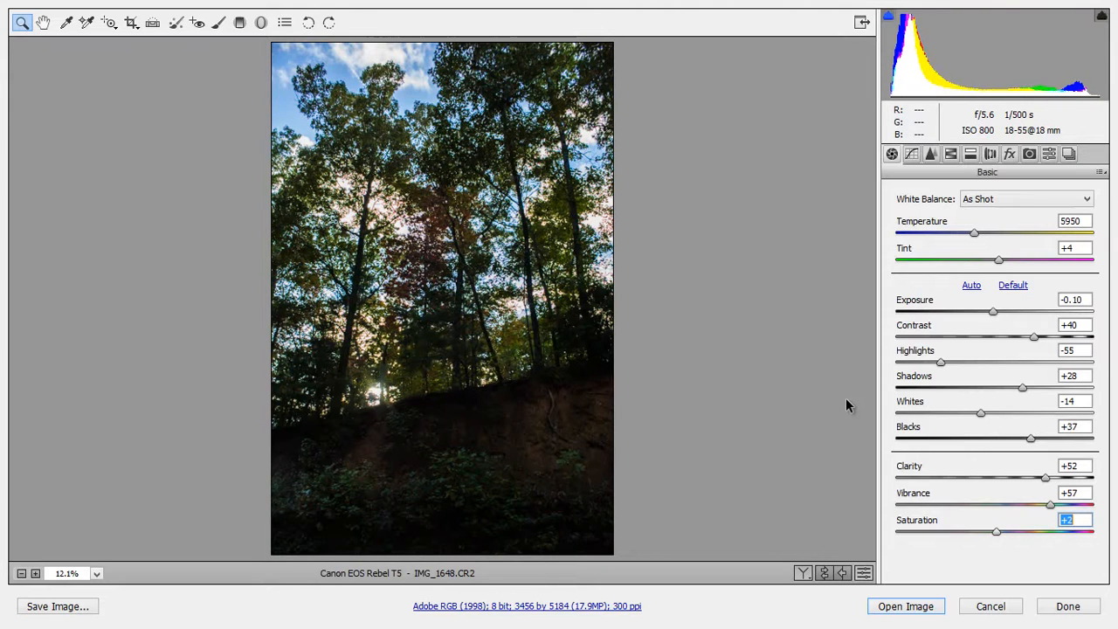
Try a slightly desaturated look with the photo's Saturation at -11.
{"action": "key", "text": "Down"}
{"action": "key", "text": "Down"}
{"action": "key", "text": "Down"}
{"action": "key", "text": "Down"}
{"action": "key", "text": "Down"}
{"action": "key", "text": "Down"}
{"action": "key", "text": "Down"}
{"action": "key", "text": "Down"}
{"action": "key", "text": "Down"}
{"action": "key", "text": "Down"}
{"action": "key", "text": "Down"}
{"action": "key", "text": "Down"}
{"action": "key", "text": "Down"}
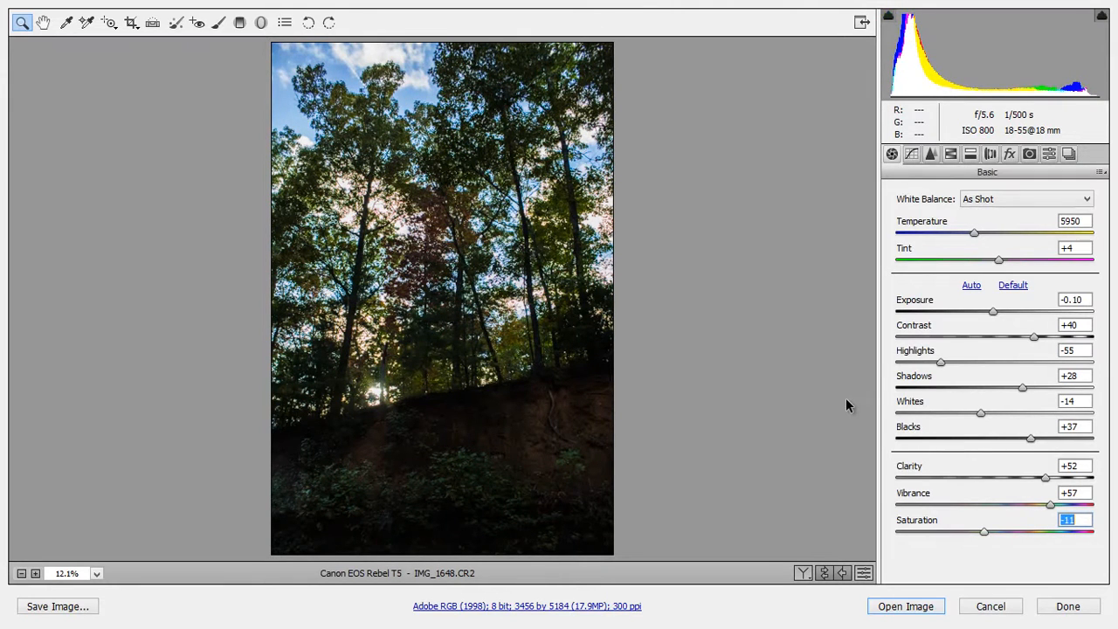
Bring some colour back into the photo by setting the Saturation to +3.
{"action": "key", "text": "Up"}
{"action": "key", "text": "Up"}
{"action": "key", "text": "Up"}
{"action": "key", "text": "Up"}
{"action": "key", "text": "Up"}
{"action": "key", "text": "Up"}
{"action": "key", "text": "Up"}
{"action": "key", "text": "Up"}
{"action": "key", "text": "Up"}
{"action": "key", "text": "Up"}
{"action": "key", "text": "Up"}
{"action": "key", "text": "Up"}
{"action": "key", "text": "Up"}
{"action": "key", "text": "Up"}
{"action": "key", "text": "Up"}
{"action": "key", "text": "Up"}
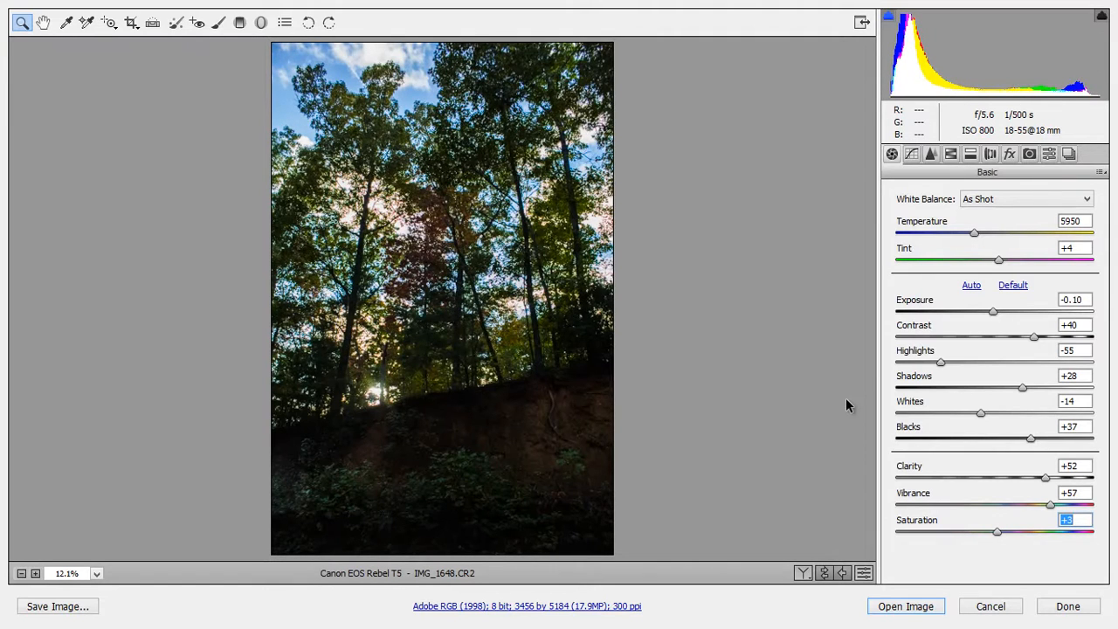
Reduce the photo's Saturation and settle it at -14.
{"action": "key", "text": "Down"}
{"action": "key", "text": "Down"}
{"action": "key", "text": "Down"}
{"action": "key", "text": "Down"}
{"action": "key", "text": "Down"}
{"action": "key", "text": "Down"}
{"action": "key", "text": "Down"}
{"action": "key", "text": "Down"}
{"action": "key", "text": "Down"}
{"action": "key", "text": "Down"}
{"action": "key", "text": "Down"}
{"action": "key", "text": "Down"}
{"action": "key", "text": "Down"}
{"action": "key", "text": "Down"}
{"action": "key", "text": "Down"}
{"action": "key", "text": "Down"}
{"action": "key", "text": "Down"}
{"action": "key", "text": "Down"}
{"action": "key", "text": "Down"}
{"action": "key", "text": "Down"}
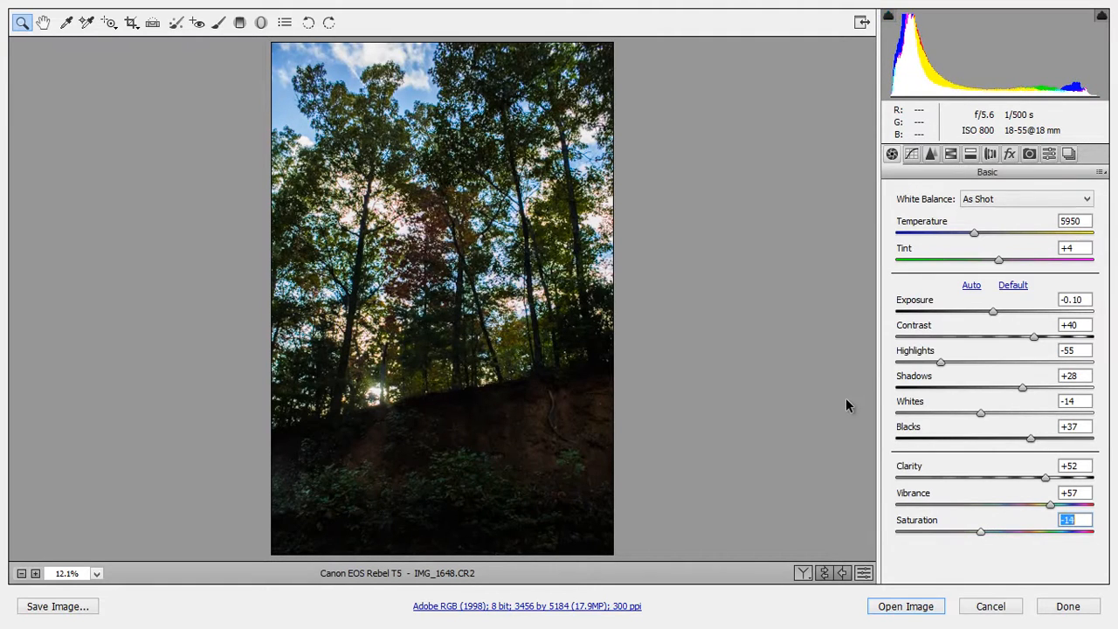
{"action": "key", "text": "Up"}
{"action": "key", "text": "Up"}
Try the photo's Vibrance at +80 and settle it at +58.
{"action": "key", "text": "shift+Tab"}
{"action": "key", "text": "Up"}
{"action": "key", "text": "Up"}
{"action": "key", "text": "Up"}
{"action": "key", "text": "Up"}
{"action": "key", "text": "Up"}
{"action": "key", "text": "Up"}
{"action": "key", "text": "Up"}
{"action": "key", "text": "Up"}
{"action": "key", "text": "Up"}
{"action": "key", "text": "Up"}
{"action": "key", "text": "Up"}
{"action": "key", "text": "Up"}
{"action": "key", "text": "Up"}
{"action": "key", "text": "Up"}
{"action": "key", "text": "Up"}
{"action": "key", "text": "Up"}
{"action": "key", "text": "Up"}
{"action": "key", "text": "Up"}
{"action": "key", "text": "Up"}
{"action": "key", "text": "Up"}
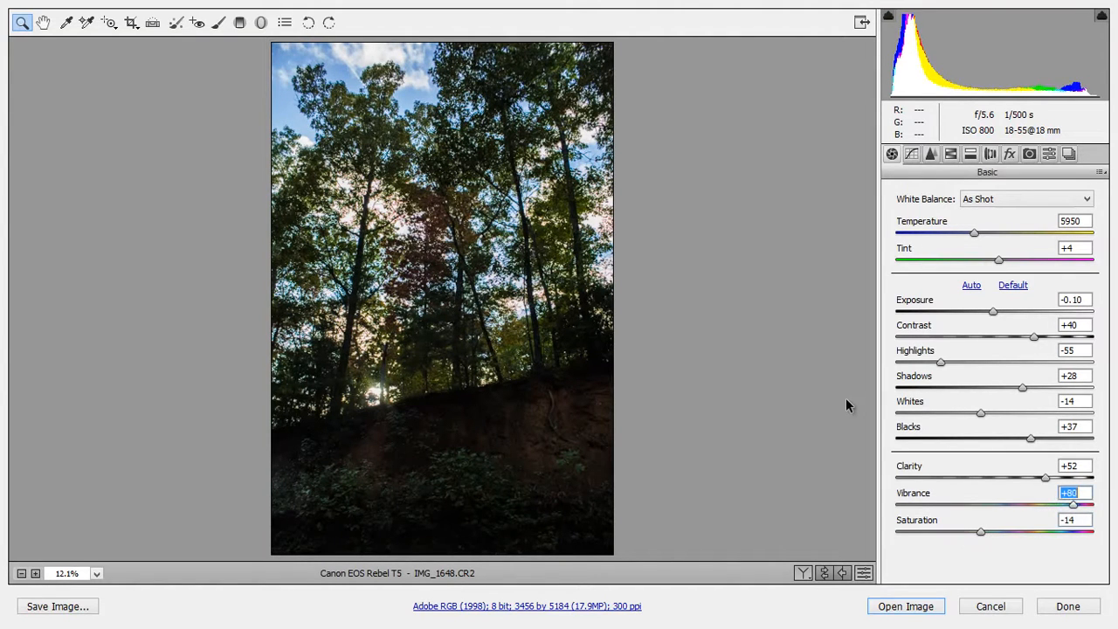
{"action": "key", "text": "Down"}
{"action": "key", "text": "Down"}
{"action": "key", "text": "Down"}
{"action": "key", "text": "Down"}
{"action": "key", "text": "Down"}
{"action": "key", "text": "Down"}
{"action": "key", "text": "Down"}
{"action": "key", "text": "Down"}
{"action": "key", "text": "Down"}
{"action": "key", "text": "Down"}
{"action": "key", "text": "Down"}
{"action": "key", "text": "Down"}
{"action": "key", "text": "Down"}
{"action": "key", "text": "Down"}
{"action": "key", "text": "Down"}
{"action": "key", "text": "Down"}
{"action": "key", "text": "Down"}
{"action": "key", "text": "Down"}
{"action": "key", "text": "Down"}
{"action": "key", "text": "Down"}
Increase the photo's Clarity to +77 for stronger midtone detail.
{"action": "key", "text": "shift+Tab"}
{"action": "key", "text": "Up"}
{"action": "key", "text": "Up"}
{"action": "key", "text": "Up"}
{"action": "key", "text": "Up"}
{"action": "key", "text": "Up"}
{"action": "key", "text": "Up"}
{"action": "key", "text": "Up"}
{"action": "key", "text": "Up"}
{"action": "key", "text": "Up"}
{"action": "key", "text": "Up"}
{"action": "key", "text": "Up"}
{"action": "key", "text": "Up"}
{"action": "key", "text": "Up"}
{"action": "key", "text": "Up"}
{"action": "key", "text": "Up"}
{"action": "key", "text": "Up"}
{"action": "key", "text": "Up"}
{"action": "key", "text": "Up"}
{"action": "key", "text": "Up"}
{"action": "key", "text": "Up"}
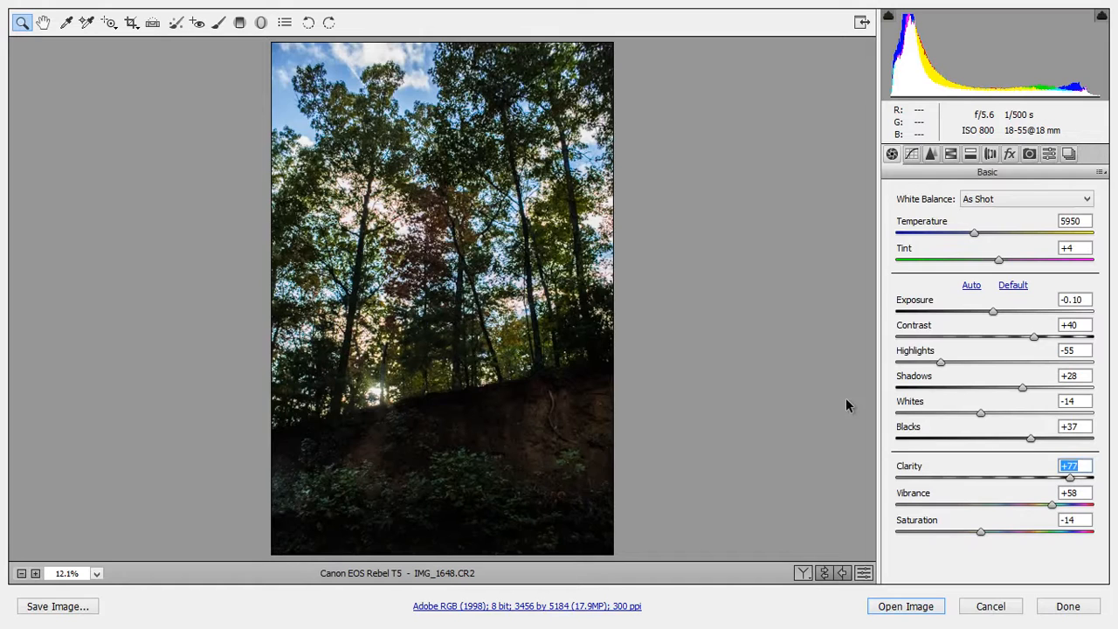
Reduce the photo's Clarity slightly to +71.
{"action": "key", "text": "Down"}
{"action": "key", "text": "Down"}
{"action": "key", "text": "Down"}
{"action": "key", "text": "Down"}
{"action": "key", "text": "Down"}
{"action": "key", "text": "Down"}
Try raising the photo's Vibrance to +76 for stronger colours.
{"action": "key", "text": "Tab"}
{"action": "key", "text": "Up"}
{"action": "key", "text": "Up"}
{"action": "key", "text": "Up"}
{"action": "key", "text": "Up"}
{"action": "key", "text": "Up"}
{"action": "key", "text": "Up"}
{"action": "key", "text": "Up"}
{"action": "key", "text": "Up"}
{"action": "key", "text": "Up"}
{"action": "key", "text": "Up"}
{"action": "key", "text": "Up"}
{"action": "key", "text": "Up"}
{"action": "key", "text": "Up"}
{"action": "key", "text": "Up"}
{"action": "key", "text": "Up"}
{"action": "key", "text": "Up"}
{"action": "key", "text": "Up"}
{"action": "key", "text": "Up"}
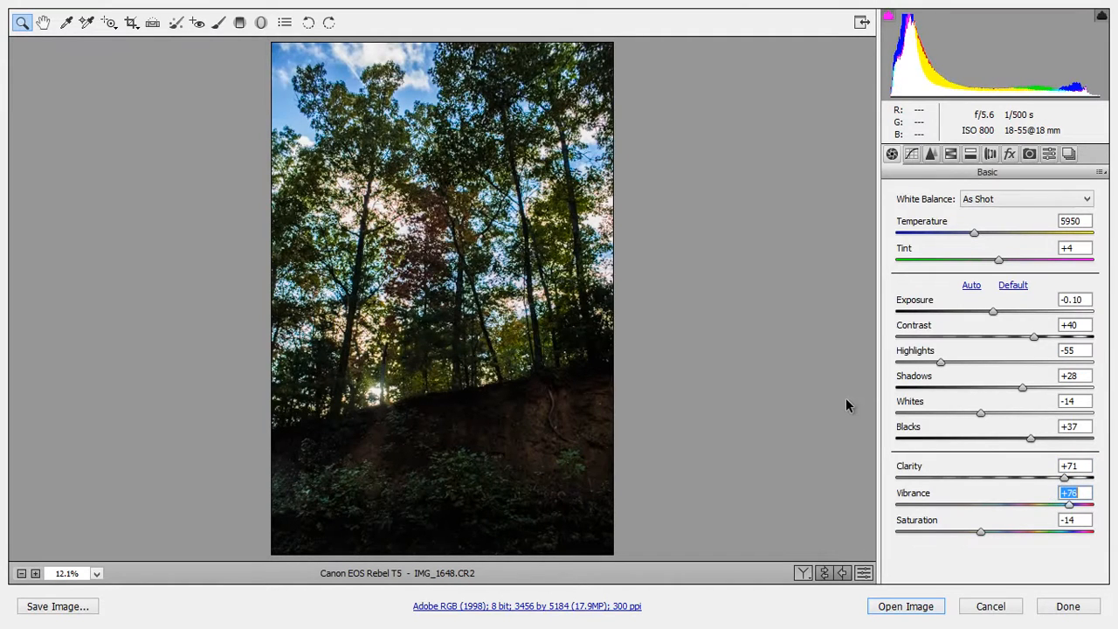
Try lowering the photo's Vibrance to +38 for more muted colours.
{"action": "key", "text": "Down"}
{"action": "key", "text": "Down"}
{"action": "key", "text": "Down"}
{"action": "key", "text": "Down"}
{"action": "key", "text": "Down"}
{"action": "key", "text": "Down"}
{"action": "key", "text": "Down"}
{"action": "key", "text": "Down"}
{"action": "key", "text": "Down"}
{"action": "key", "text": "Down"}
{"action": "key", "text": "Down"}
{"action": "key", "text": "Down"}
{"action": "key", "text": "Down"}
{"action": "key", "text": "Down"}
{"action": "key", "text": "Down"}
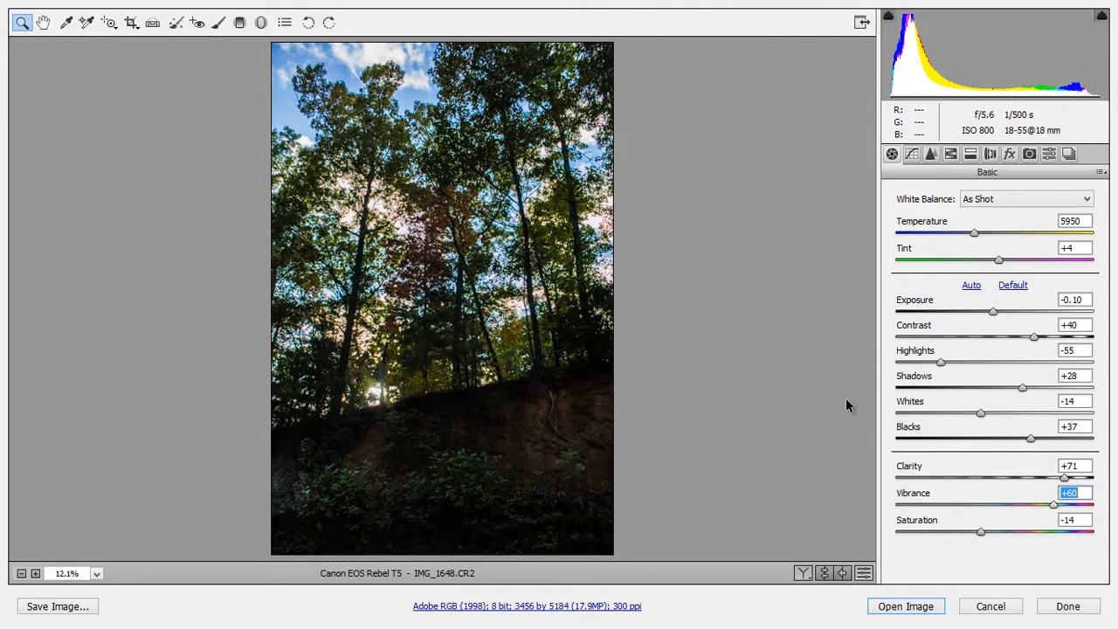
{"action": "key", "text": "Down"}
{"action": "key", "text": "Down"}
{"action": "key", "text": "Down"}
{"action": "key", "text": "Down"}
{"action": "key", "text": "Down"}
{"action": "key", "text": "Down"}
{"action": "key", "text": "Down"}
{"action": "key", "text": "Down"}
{"action": "key", "text": "Down"}
{"action": "key", "text": "Down"}
{"action": "key", "text": "Down"}
{"action": "key", "text": "Down"}
{"action": "key", "text": "Down"}
{"action": "key", "text": "Down"}
{"action": "key", "text": "Down"}
{"action": "key", "text": "Down"}
{"action": "key", "text": "Down"}
{"action": "key", "text": "Down"}
{"action": "key", "text": "Down"}
{"action": "key", "text": "Down"}
{"action": "key", "text": "Down"}
{"action": "key", "text": "Down"}
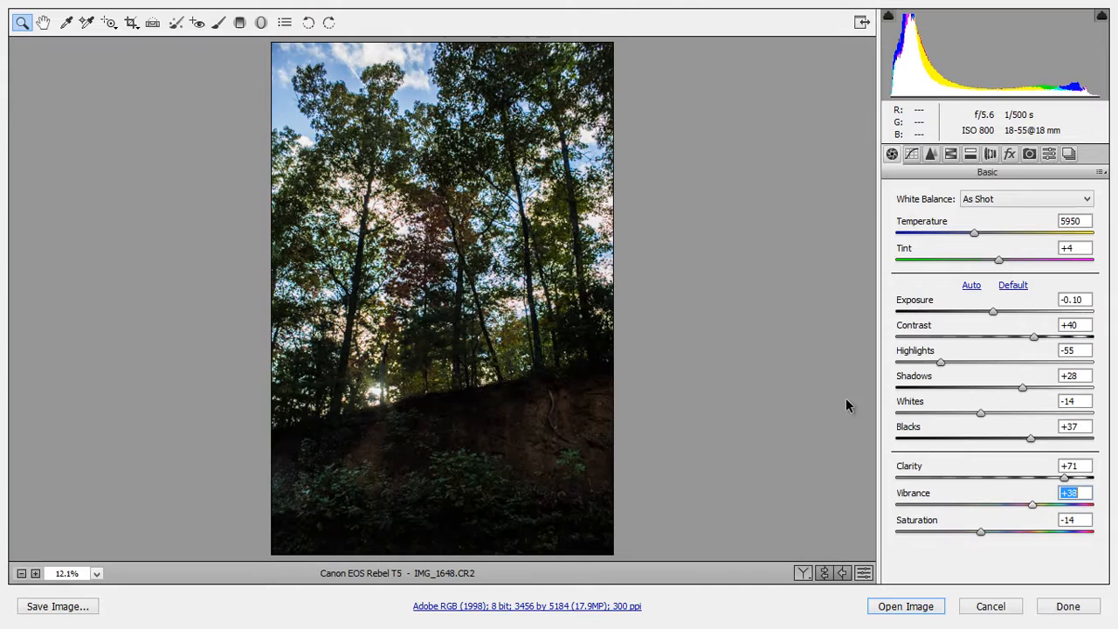
Settle the photo's Vibrance at +48 and increase the Contrast to +45.
{"action": "key", "text": "Up"}
{"action": "key", "text": "Up"}
{"action": "key", "text": "Up"}
{"action": "key", "text": "Up"}
{"action": "key", "text": "Up"}
{"action": "key", "text": "Up"}
{"action": "key", "text": "Up"}
{"action": "key", "text": "Up"}
{"action": "key", "text": "Up"}
{"action": "key", "text": "Up"}
{"action": "left_click_drag", "start_coordinate": [1034, 337], "coordinate": [1038, 337]}
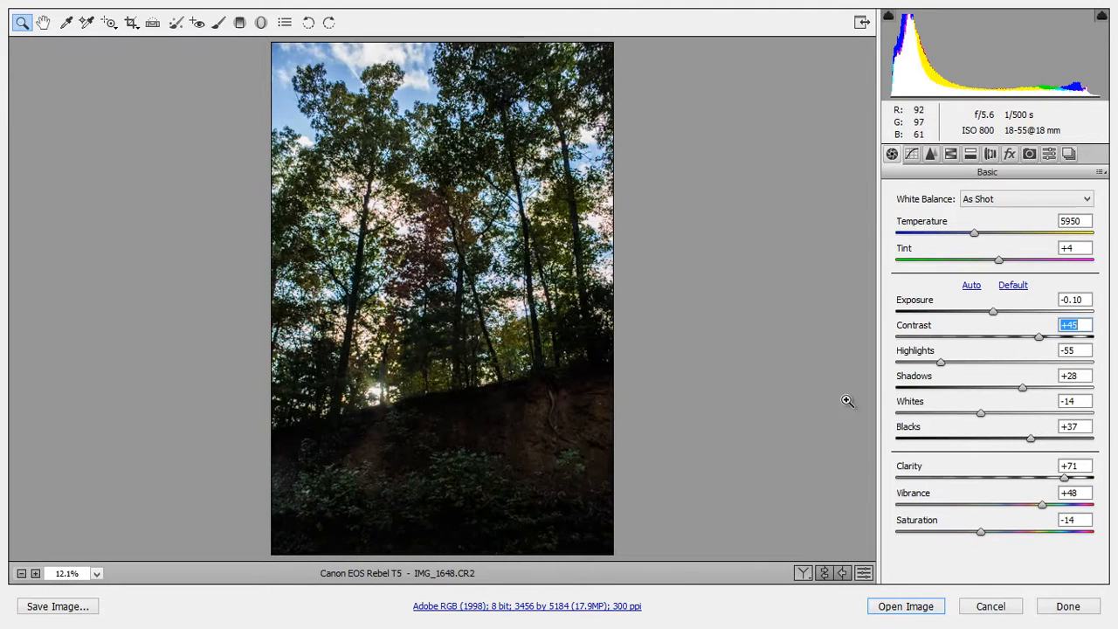
Activate the Adjustment Brush and enlarge its brush size to the maximum of 100.
{"action": "key", "text": "k"}
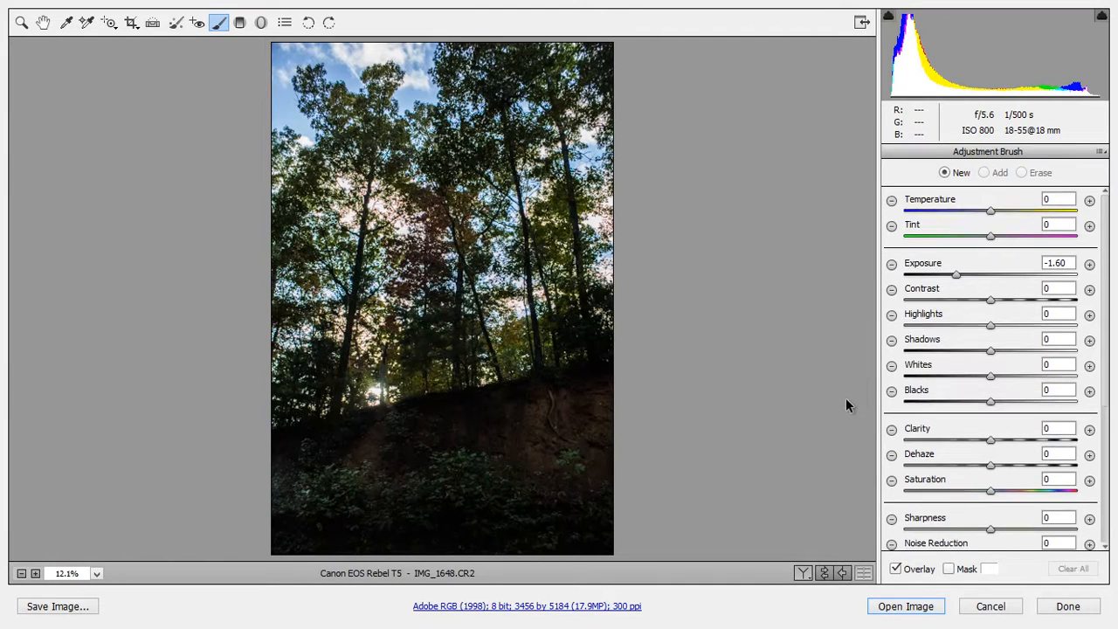
{"action": "scroll", "coordinate": [845, 404], "scroll_direction": "down", "scroll_amount": 5}
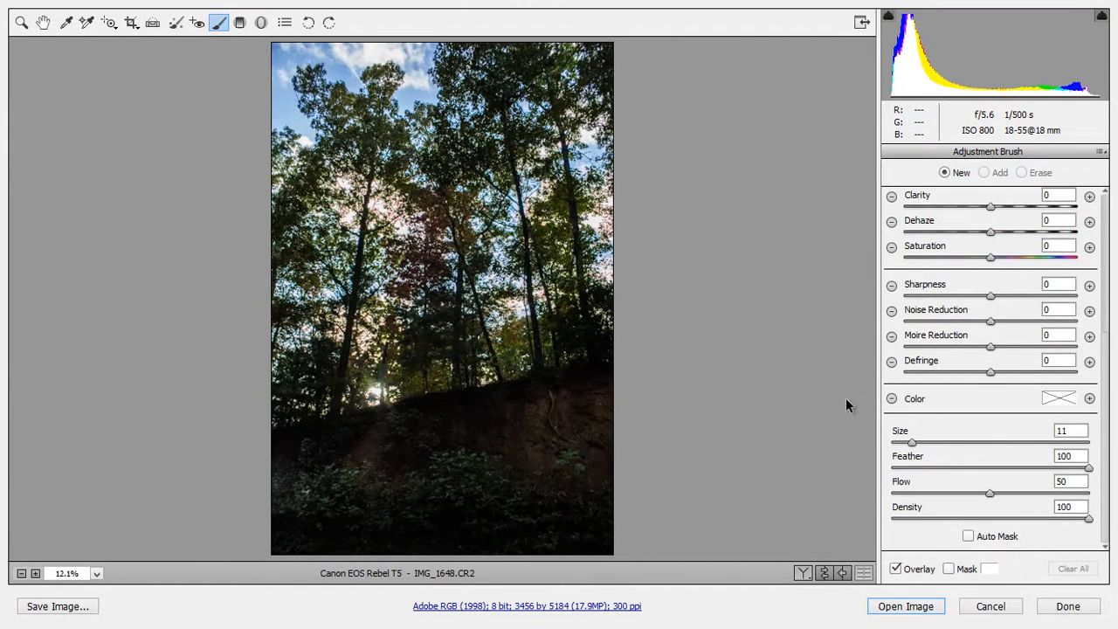
{"action": "key", "text": "bracketright"}
{"action": "key", "text": "bracketright"}
{"action": "key", "text": "bracketright"}
{"action": "key", "text": "bracketright"}
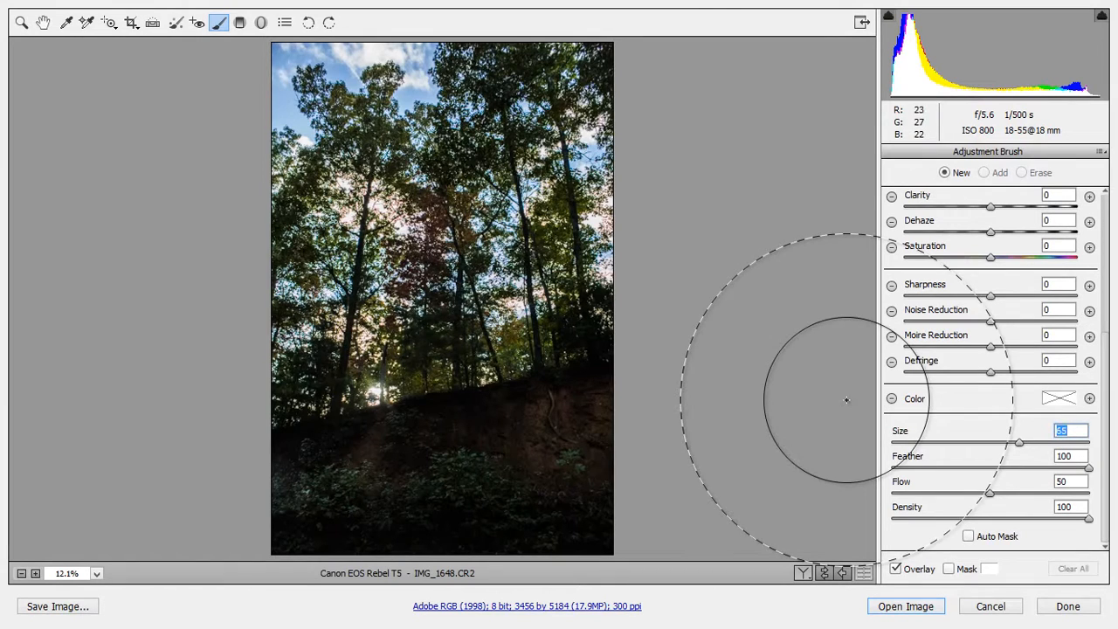
{"action": "key", "text": "bracketright"}
{"action": "key", "text": "bracketright"}
{"action": "key", "text": "bracketright"}
{"action": "key", "text": "bracketright"}
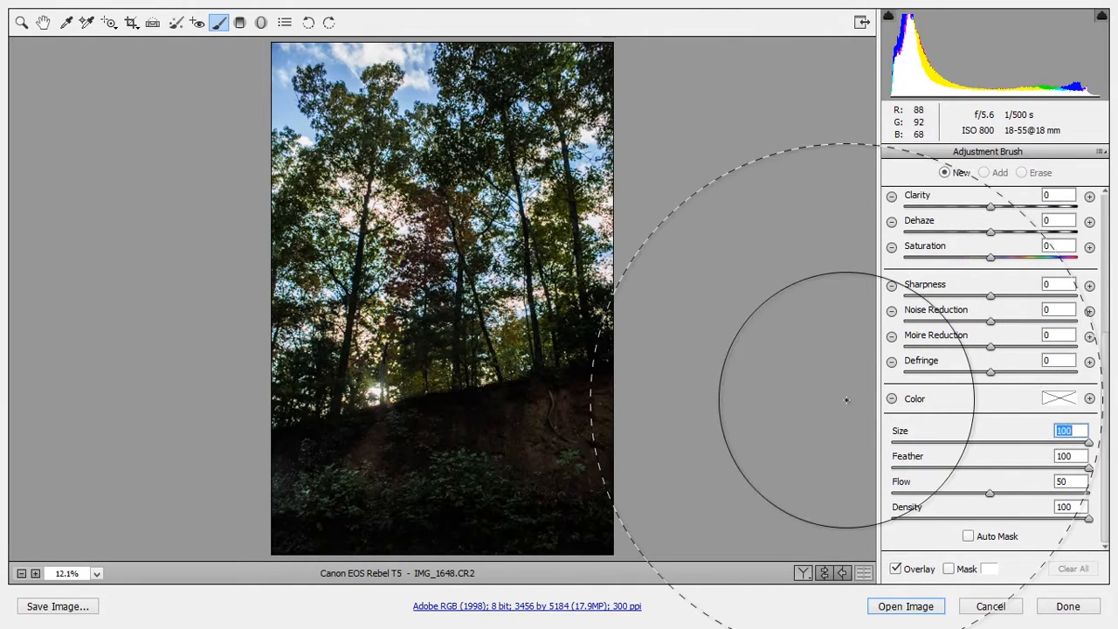
Try shrinking the Adjustment Brush to its minimum size of 1.
{"action": "key", "text": "bracketleft"}
{"action": "key", "text": "bracketleft"}
{"action": "key", "text": "bracketleft"}
{"action": "key", "text": "bracketleft"}
{"action": "key", "text": "bracketleft"}
{"action": "key", "text": "bracketleft"}
{"action": "key", "text": "bracketleft"}
{"action": "key", "text": "bracketleft"}
{"action": "key", "text": "bracketleft"}
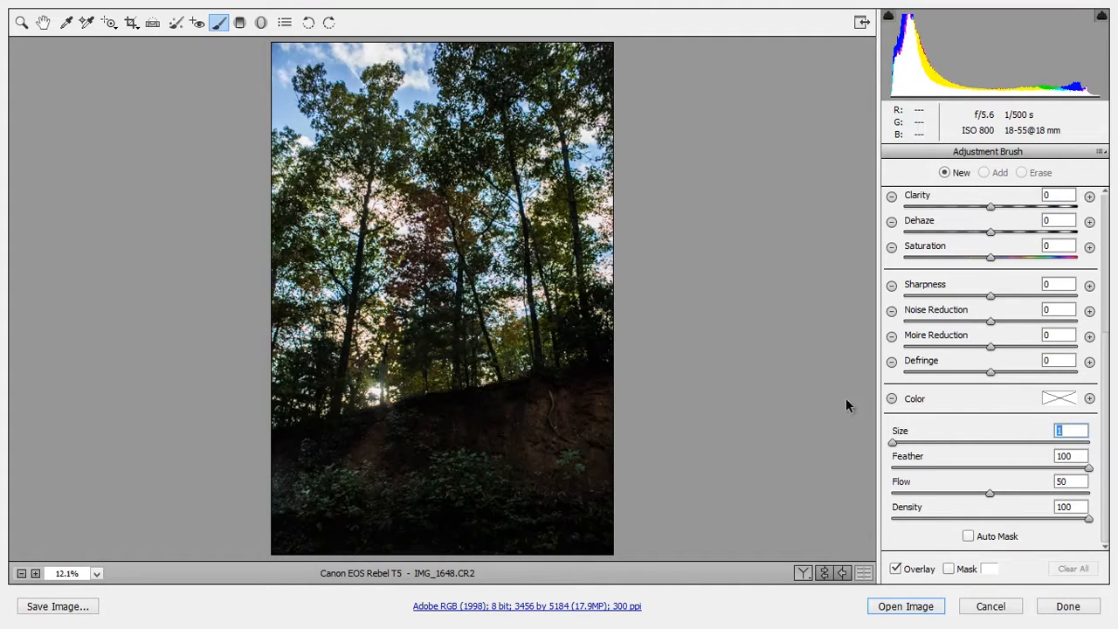
Try small Adjustment Brush sizes such as 6 and 8, and settle the size at 15.
{"action": "key", "text": "bracketright"}
{"action": "key", "text": "bracketright"}
{"action": "key", "text": "bracketleft"}
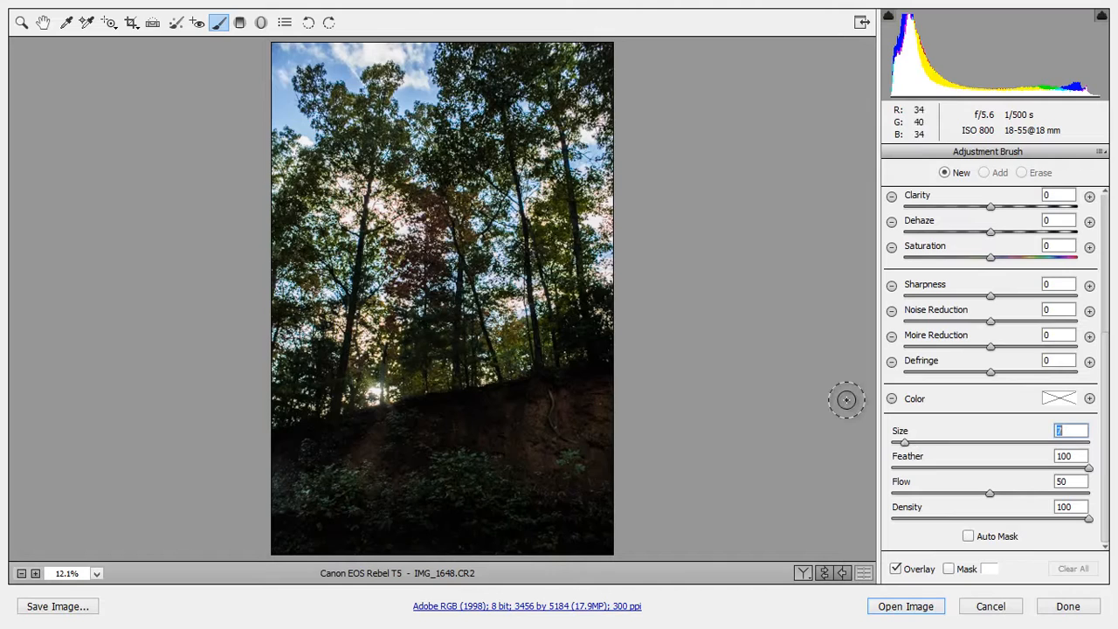
{"action": "key", "text": "bracketleft"}
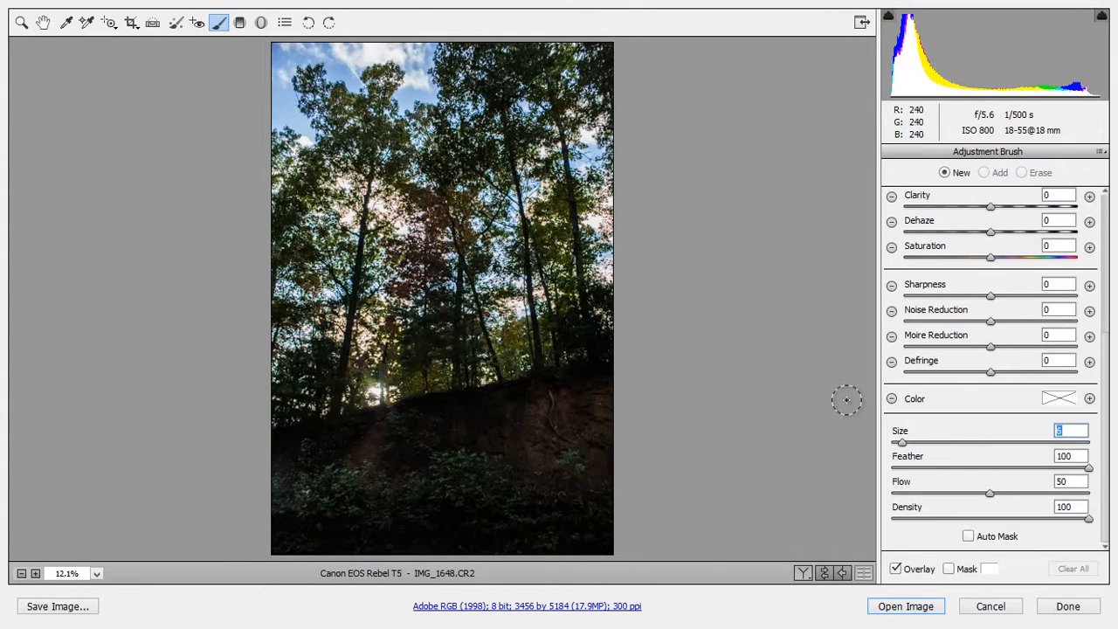
{"action": "key", "text": "Up"}
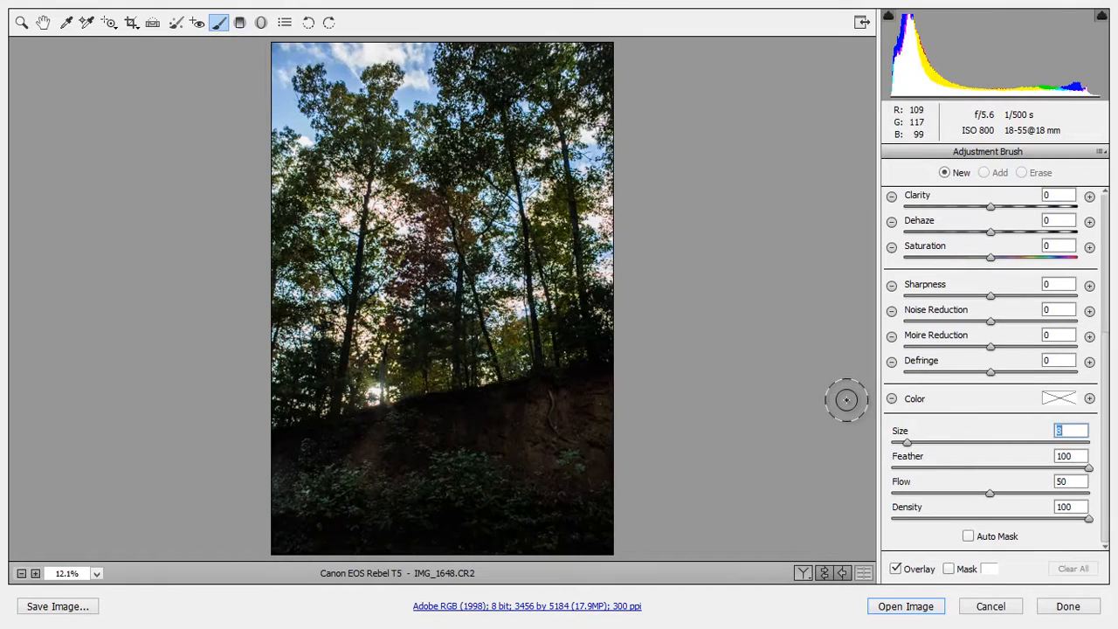
{"action": "key", "text": "]"}
{"action": "key", "text": "]"}
{"action": "key", "text": "]"}
{"action": "key", "text": "]"}
{"action": "key", "text": "]"}
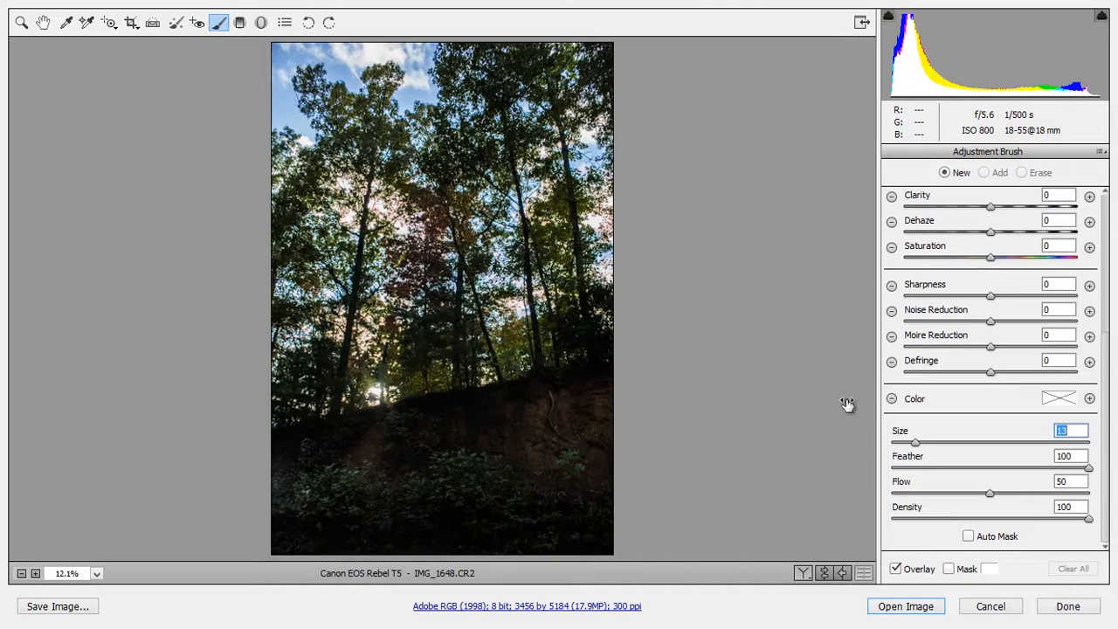
{"action": "key", "text": "]"}
{"action": "key", "text": "]"}
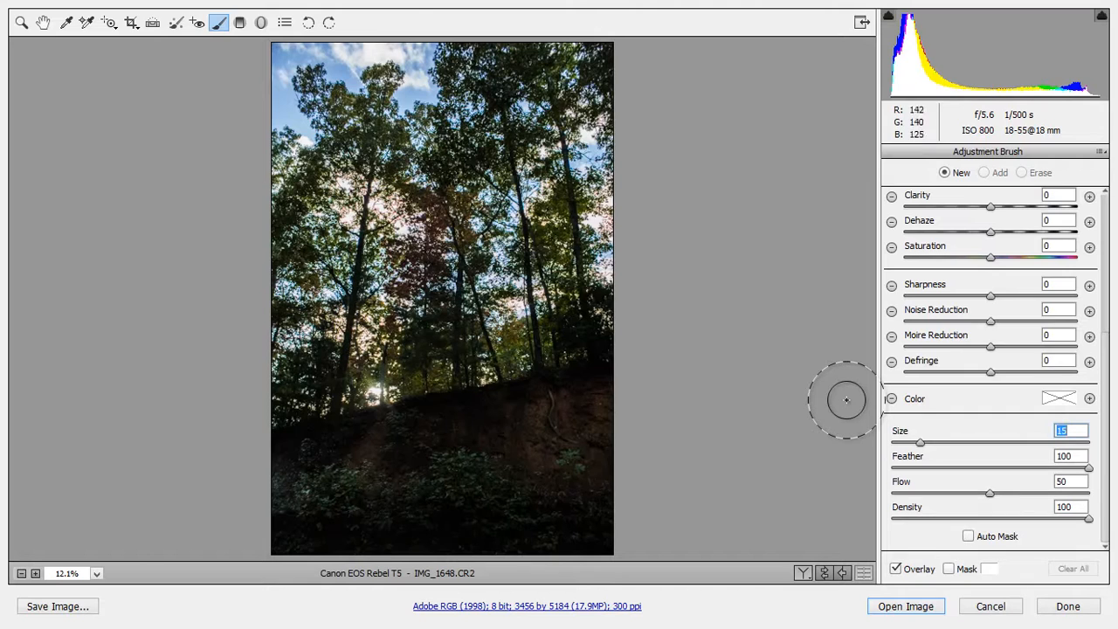
Paint a brush adjustment over the bright sun spot at the top of the slope, and hide its mask and pin overlay.
{"action": "left_click", "coordinate": [390, 382]}
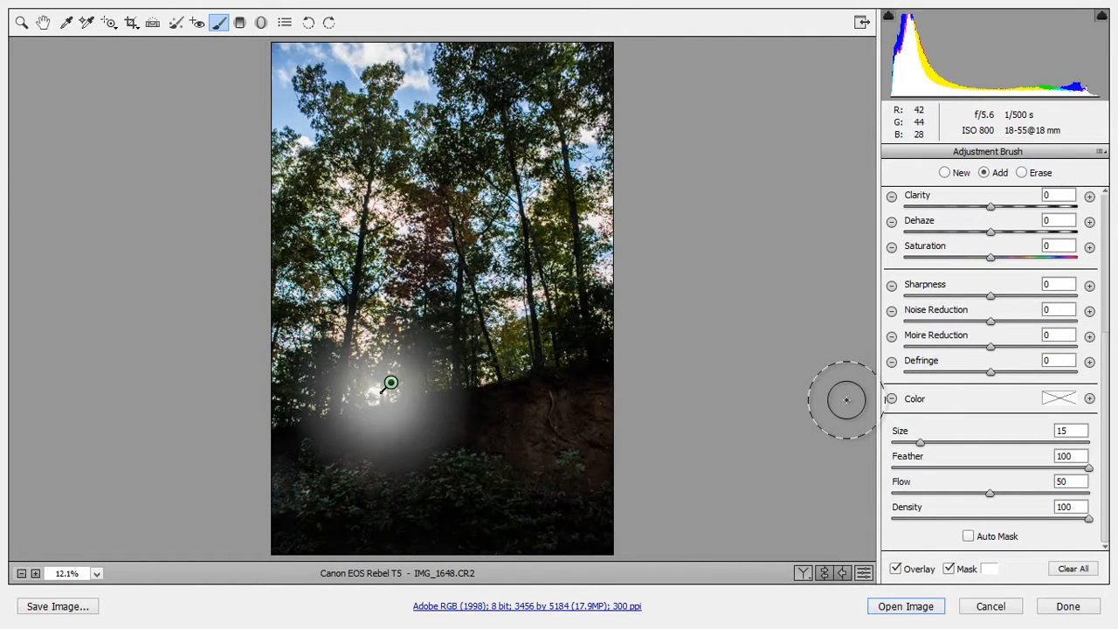
{"action": "key", "text": "y"}
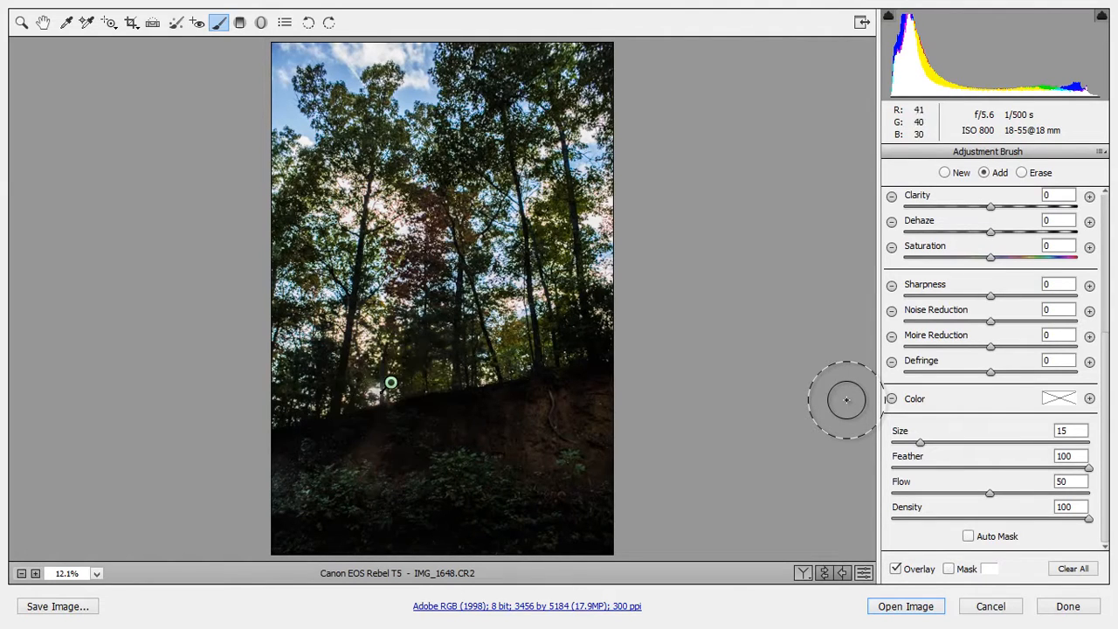
{"action": "key", "text": "y"}
{"action": "key", "text": "y"}
{"action": "key", "text": "v"}
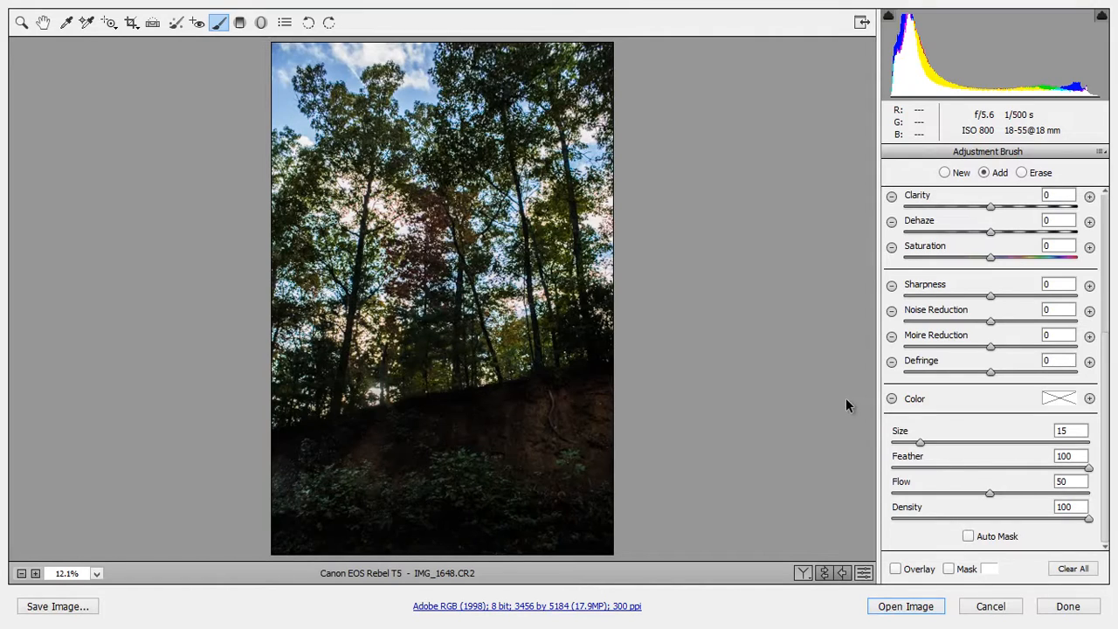
Brighten the brushed sun area by setting the brush adjustment's Exposure to +3.45.
{"action": "scroll", "coordinate": [847, 404], "scroll_direction": "up", "scroll_amount": 3}
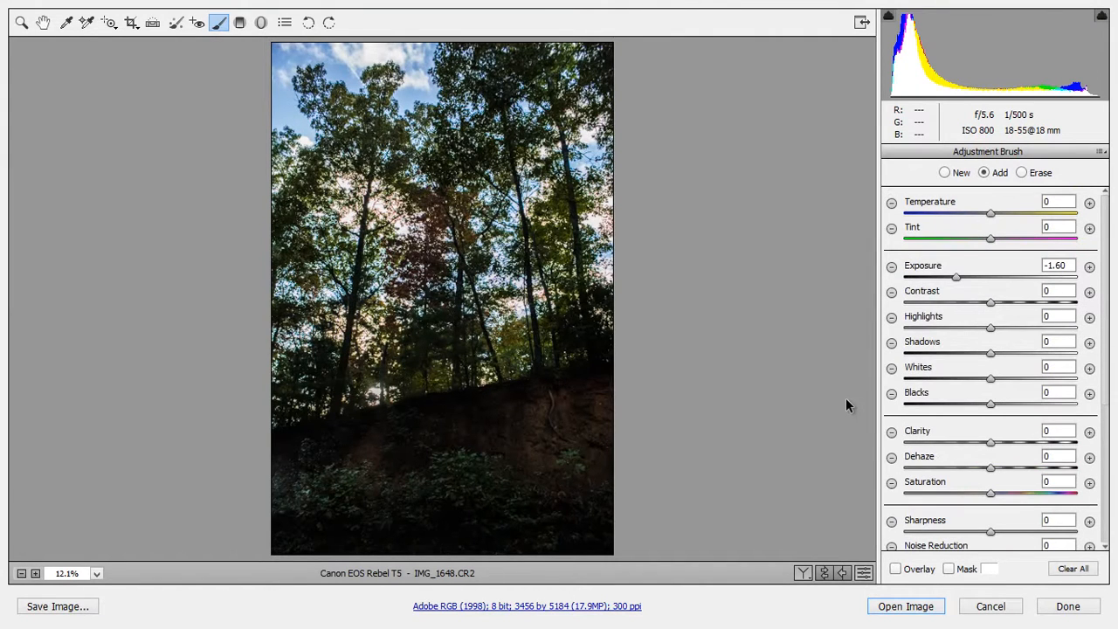
{"action": "left_click_drag", "start_coordinate": [956, 276], "coordinate": [1064, 276]}
{"action": "key", "text": "shift+Up"}
{"action": "key", "text": "shift+Up"}
{"action": "key", "text": "shift+Up"}
{"action": "key", "text": "shift+Up"}
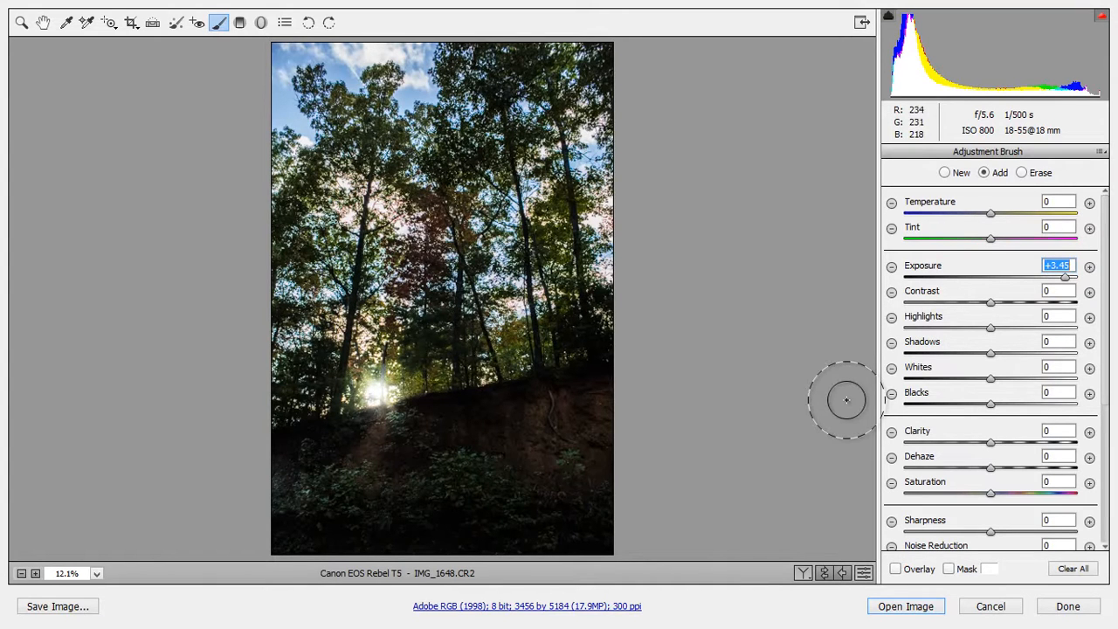
Zoom in to 18.8% and examine the brightened sun area, the trees above and the slope below.
{"action": "key", "text": "alt"}
{"action": "scroll", "coordinate": [846, 400], "scroll_direction": "up", "scroll_amount": 2}
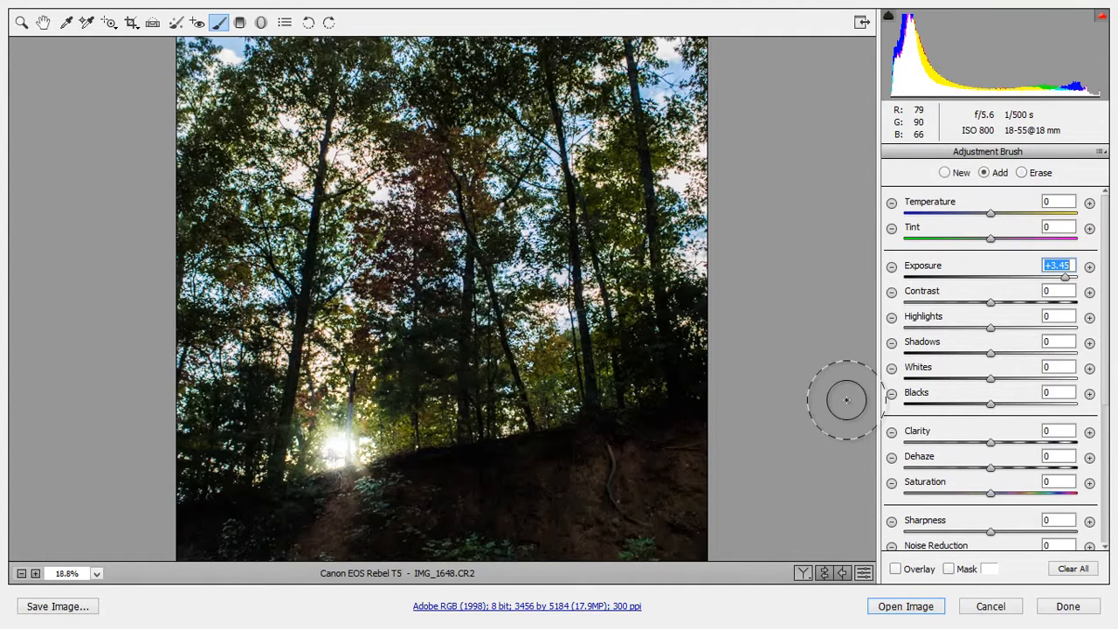
{"action": "key", "text": "space"}
{"action": "left_click_drag", "start_coordinate": [846, 399], "coordinate": [846, 263]}
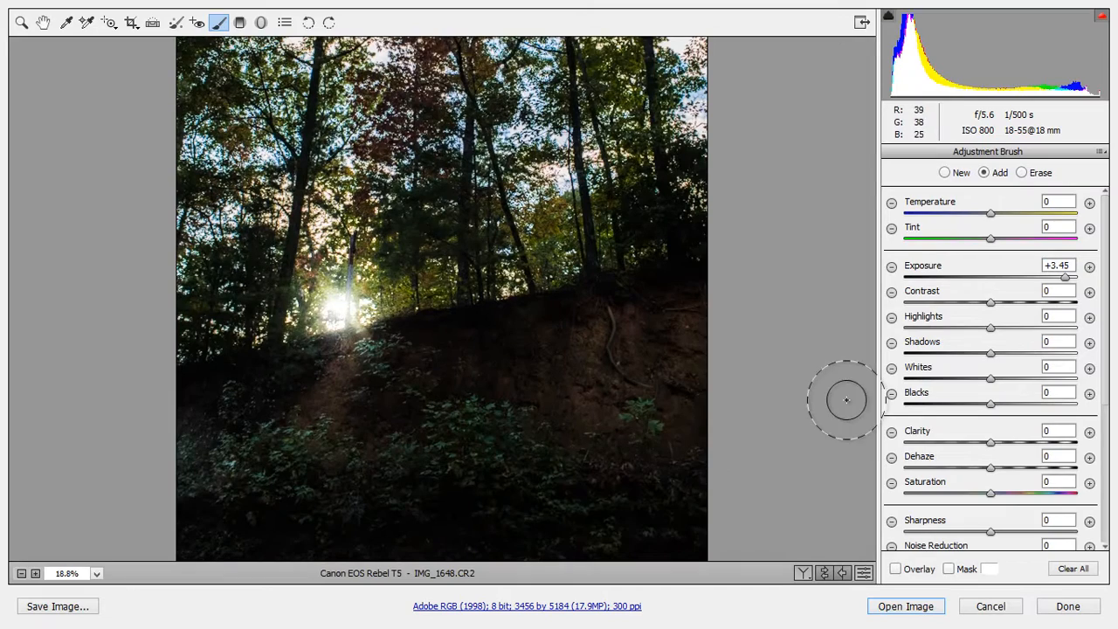
{"action": "key", "text": "space"}
{"action": "scroll", "coordinate": [846, 400], "scroll_direction": "up", "scroll_amount": 3}
{"action": "scroll", "coordinate": [846, 400], "scroll_direction": "down", "scroll_amount": 3}
{"action": "scroll", "coordinate": [846, 400], "scroll_direction": "up", "scroll_amount": 3}
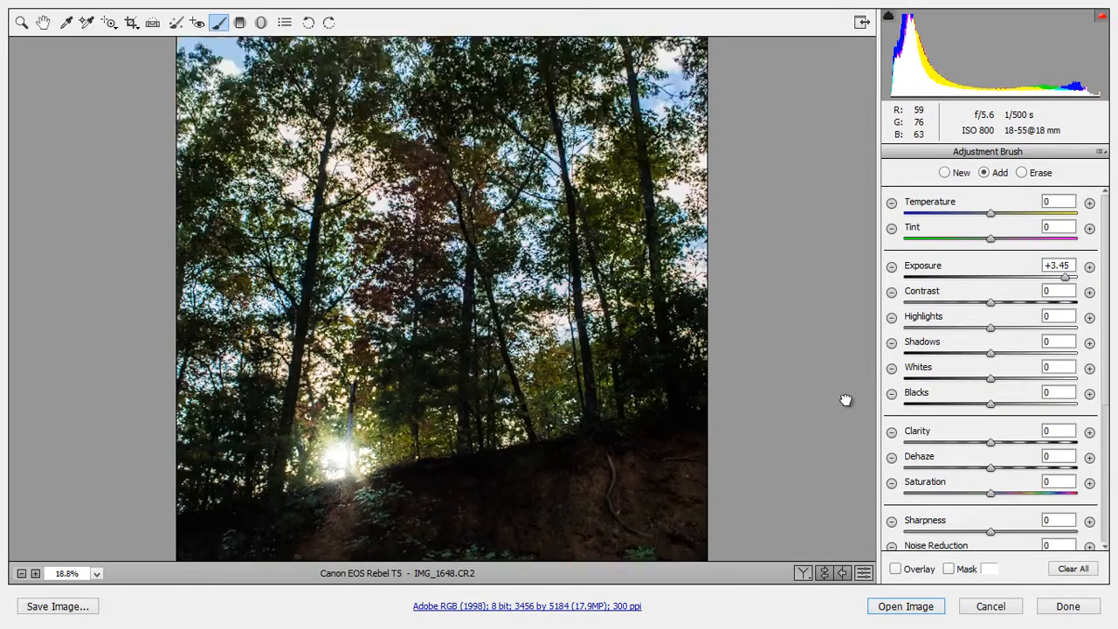
{"action": "scroll", "coordinate": [846, 400], "scroll_direction": "down", "scroll_amount": 3}
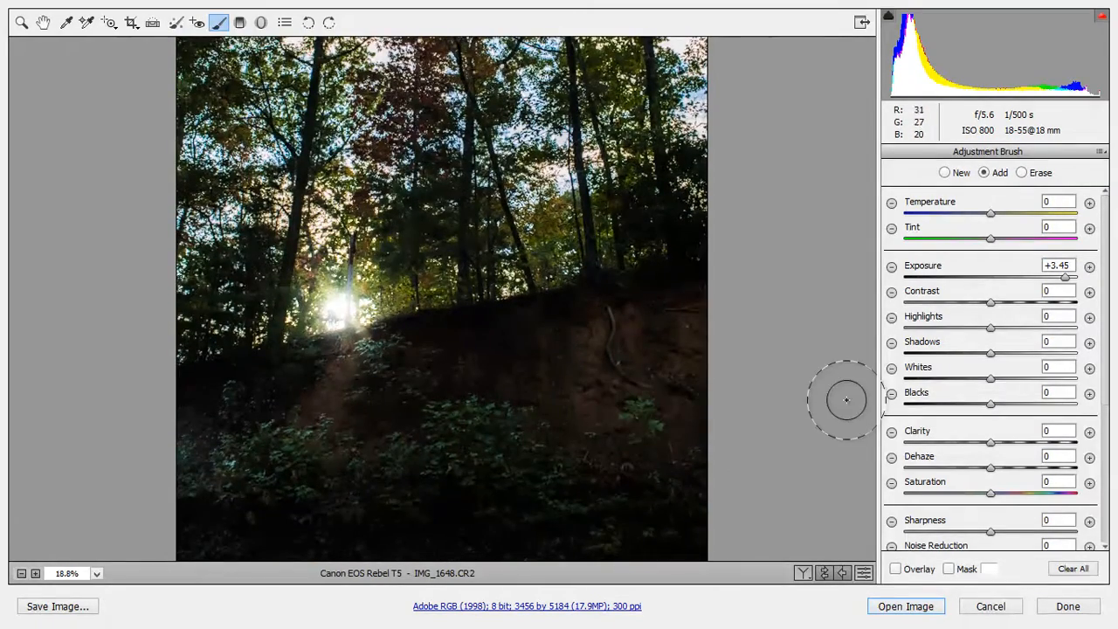
Try the brush adjustment's Exposure at +2.55 and settle it at +2.90.
{"action": "key", "text": "Tab"}
{"action": "key", "text": "Down"}
{"action": "key", "text": "Down"}
{"action": "key", "text": "Down"}
{"action": "key", "text": "Down"}
{"action": "key", "text": "Down"}
{"action": "key", "text": "Down"}
{"action": "key", "text": "Down"}
{"action": "key", "text": "Down"}
{"action": "key", "text": "Down"}
{"action": "key", "text": "Down"}
{"action": "key", "text": "Down"}
{"action": "key", "text": "Down"}
{"action": "key", "text": "Down"}
{"action": "key", "text": "Down"}
{"action": "key", "text": "Down"}
{"action": "key", "text": "Down"}
{"action": "key", "text": "Down"}
{"action": "key", "text": "Down"}
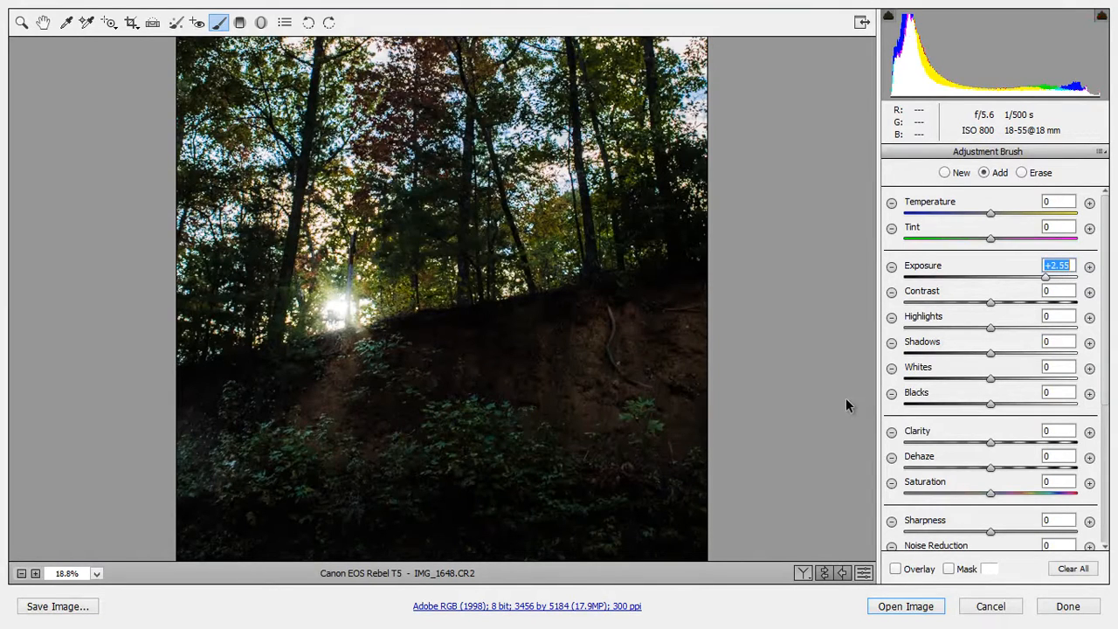
{"action": "key", "text": "Up"}
{"action": "key", "text": "Up"}
{"action": "key", "text": "Up"}
{"action": "key", "text": "Up"}
{"action": "key", "text": "Up"}
{"action": "key", "text": "Up"}
{"action": "key", "text": "Up"}
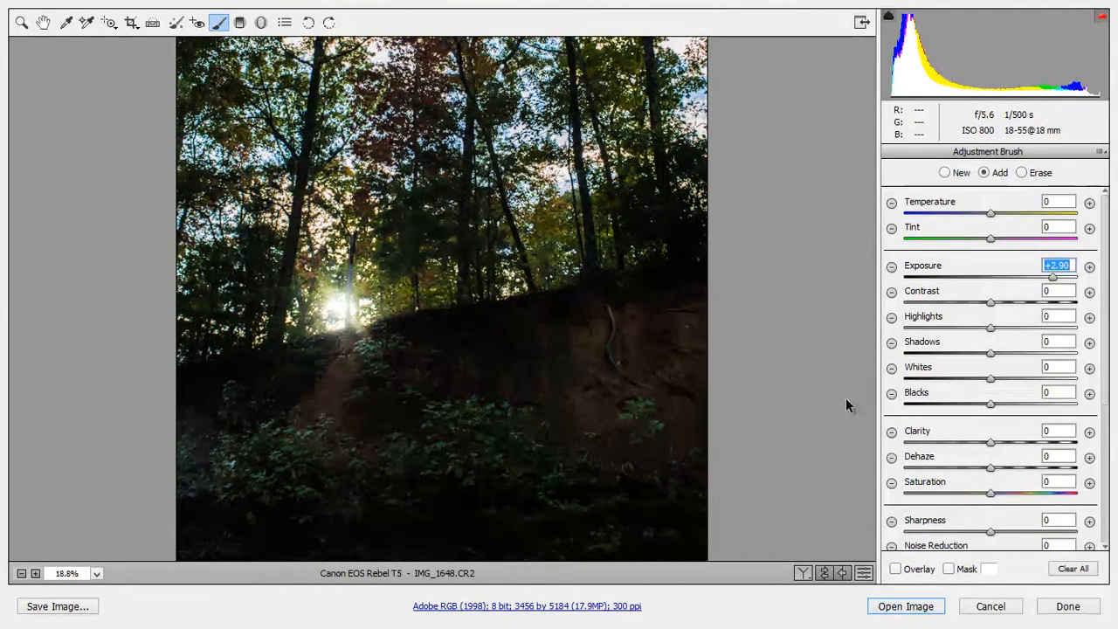
Set the brush adjustment's Whites to +70 for the sun area.
{"action": "key", "text": "Tab"}
{"action": "key", "text": "Tab"}
{"action": "key", "text": "Tab"}
{"action": "key", "text": "Tab"}
{"action": "key", "text": "shift+Up"}
{"action": "key", "text": "shift+Up"}
{"action": "key", "text": "shift+Up"}
{"action": "key", "text": "shift+Up"}
{"action": "key", "text": "shift+Up"}
{"action": "key", "text": "shift+Up"}
{"action": "key", "text": "shift+Up"}
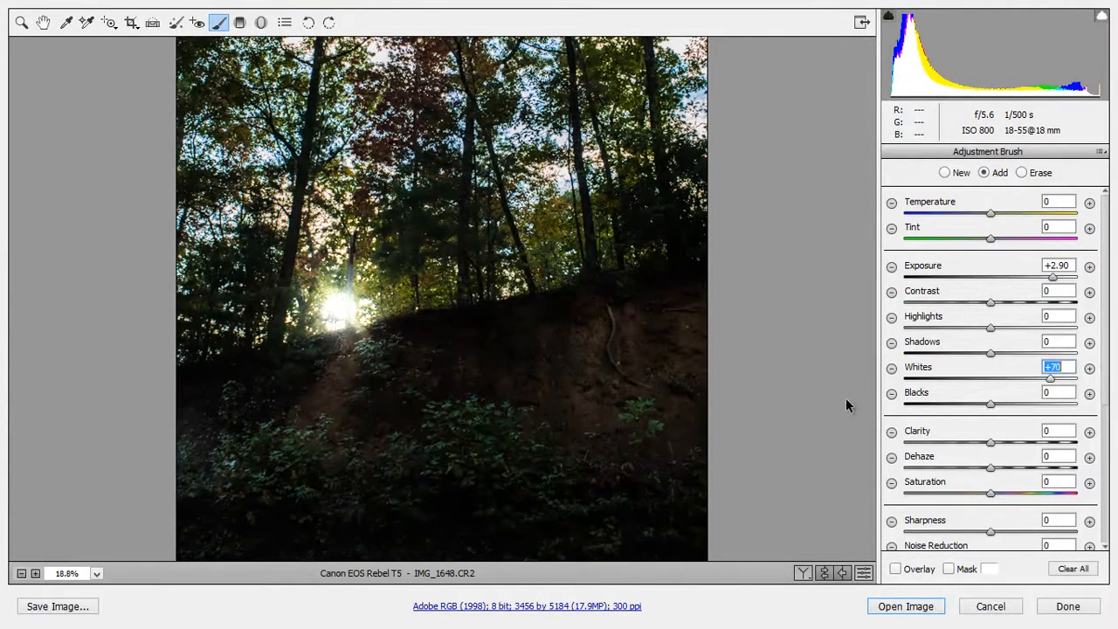
Raise the brush adjustment's Highlights well above zero and settle it at +40.
{"action": "key", "text": "shift+Tab"}
{"action": "key", "text": "shift+Tab"}
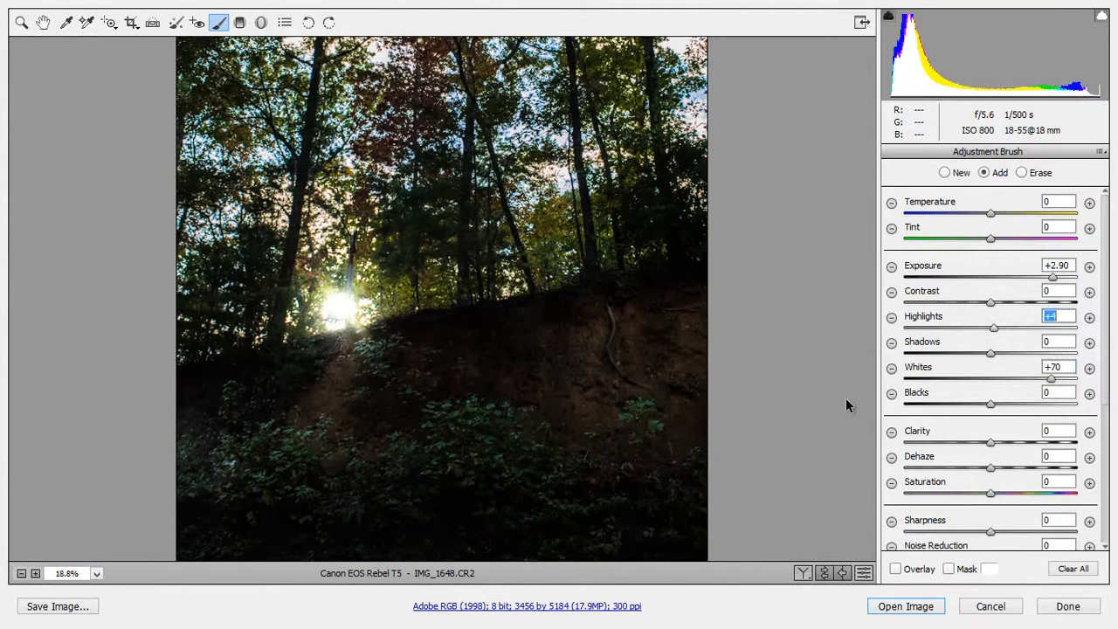
{"action": "key", "text": "shift+Up"}
{"action": "key", "text": "shift+Up"}
{"action": "key", "text": "shift+Up"}
{"action": "key", "text": "shift+Up"}
{"action": "key", "text": "shift+Up"}
{"action": "key", "text": "shift+Up"}
{"action": "key", "text": "shift+Up"}
{"action": "key", "text": "shift+Up"}
{"action": "key", "text": "Up"}
{"action": "key", "text": "Up"}
{"action": "key", "text": "Up"}
{"action": "key", "text": "Up"}
{"action": "key", "text": "shift+Down"}
{"action": "key", "text": "shift+Down"}
{"action": "key", "text": "shift+Down"}
{"action": "key", "text": "shift+Down"}
{"action": "key", "text": "Down"}
{"action": "key", "text": "Down"}
{"action": "key", "text": "Down"}
{"action": "key", "text": "Down"}
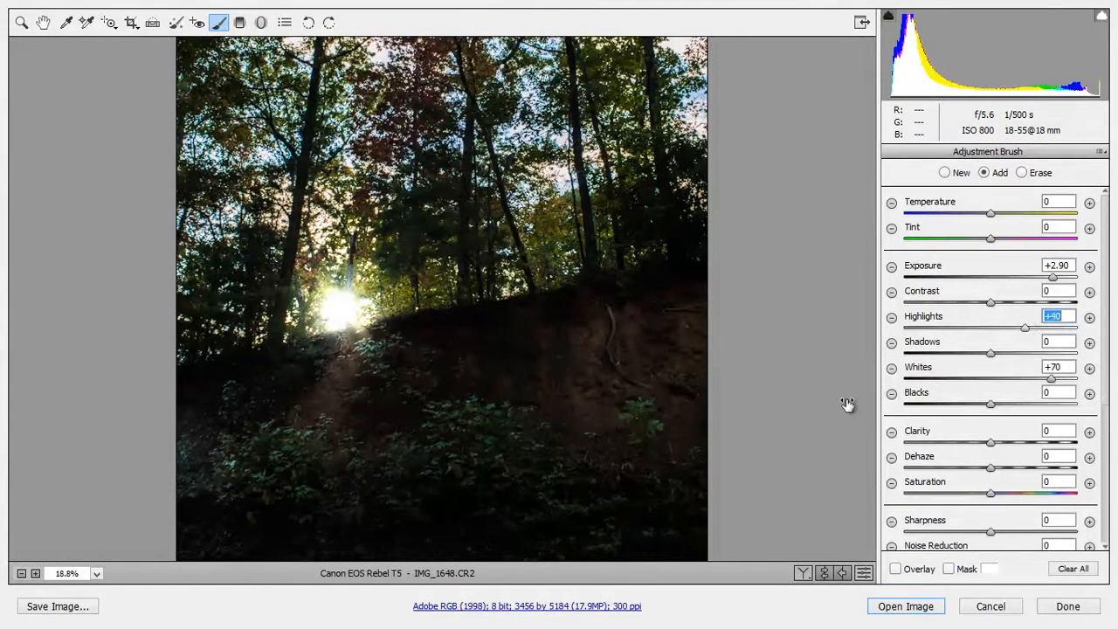
Try the brush adjustment's Contrast at +62 and +32 and settle it at -79.
{"action": "key", "text": "shift+Tab"}
{"action": "key", "text": "shift+Up"}
{"action": "key", "text": "shift+Up"}
{"action": "key", "text": "shift+Up"}
{"action": "key", "text": "shift+Up"}
{"action": "key", "text": "shift+Up"}
{"action": "key", "text": "shift+Up"}
{"action": "key", "text": "Up"}
{"action": "key", "text": "Up"}
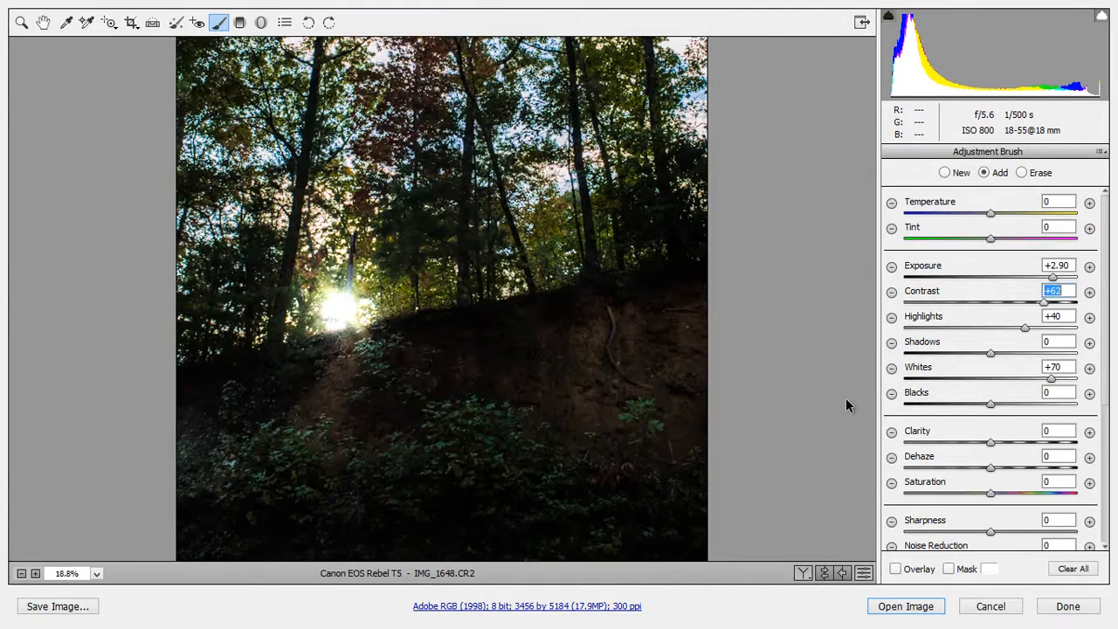
{"action": "key", "text": "shift+Up"}
{"action": "key", "text": "shift+Up"}
{"action": "key", "text": "shift+Up"}
{"action": "key", "text": "shift+Up"}
{"action": "key", "text": "shift+Down"}
{"action": "key", "text": "shift+Down"}
{"action": "key", "text": "shift+Down"}
{"action": "key", "text": "shift+Down"}
{"action": "key", "text": "shift+Down"}
{"action": "key", "text": "shift+Down"}
{"action": "key", "text": "shift+Down"}
{"action": "key", "text": "shift+Down"}
{"action": "key", "text": "shift+Down"}
{"action": "key", "text": "shift+Down"}
{"action": "key", "text": "shift+Down"}
{"action": "key", "text": "shift+Down"}
{"action": "key", "text": "shift+Down"}
{"action": "key", "text": "shift+Down"}
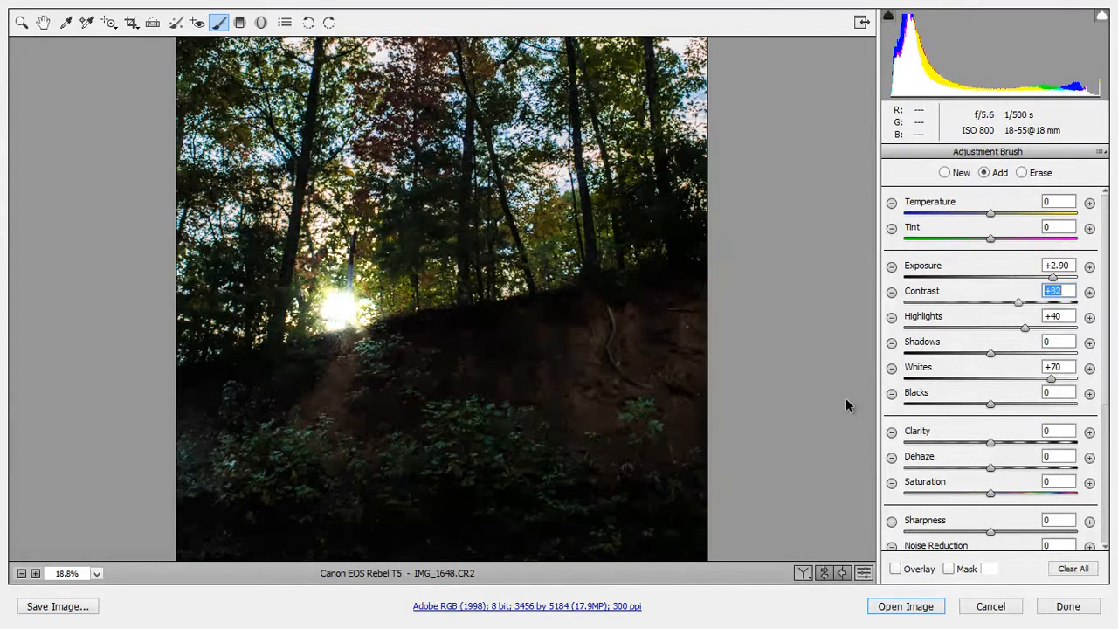
{"action": "key", "text": "shift+Up"}
{"action": "key", "text": "shift+Up"}
{"action": "key", "text": "shift+Up"}
{"action": "key", "text": "shift+Up"}
{"action": "key", "text": "shift+Up"}
{"action": "key", "text": "shift+Up"}
{"action": "key", "text": "shift+Up"}
{"action": "key", "text": "shift+Up"}
{"action": "key", "text": "shift+Up"}
{"action": "key", "text": "shift+Up"}
{"action": "key", "text": "shift+Up"}
{"action": "key", "text": "shift+Up"}
{"action": "key", "text": "Up"}
{"action": "key", "text": "shift+Down"}
{"action": "key", "text": "shift+Down"}
{"action": "key", "text": "shift+Down"}
{"action": "key", "text": "shift+Down"}
{"action": "key", "text": "shift+Down"}
{"action": "key", "text": "shift+Down"}
{"action": "key", "text": "shift+Down"}
{"action": "key", "text": "shift+Down"}
{"action": "key", "text": "shift+Down"}
{"action": "key", "text": "shift+Down"}
{"action": "key", "text": "shift+Down"}
{"action": "key", "text": "shift+Down"}
{"action": "key", "text": "shift+Down"}
{"action": "key", "text": "shift+Down"}
{"action": "key", "text": "shift+Down"}
{"action": "key", "text": "shift+Down"}
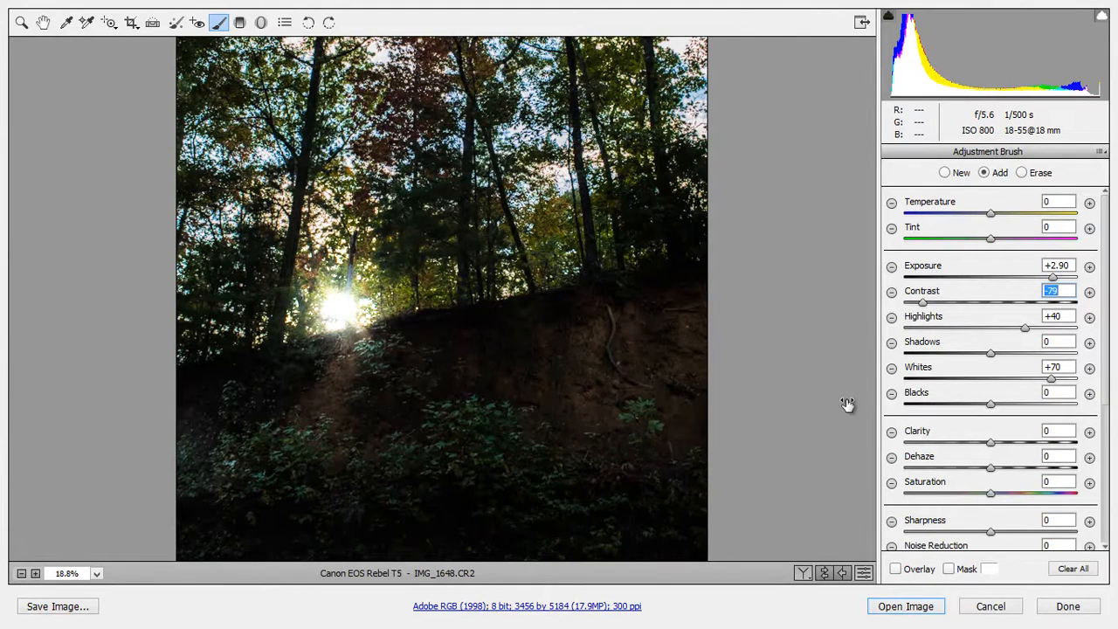
Set the brush adjustment's Saturation to +60 and its Clarity to +77.
{"action": "left_click_drag", "start_coordinate": [990, 493], "coordinate": [1042, 493]}
{"action": "left_click_drag", "start_coordinate": [990, 442], "coordinate": [1056, 443]}
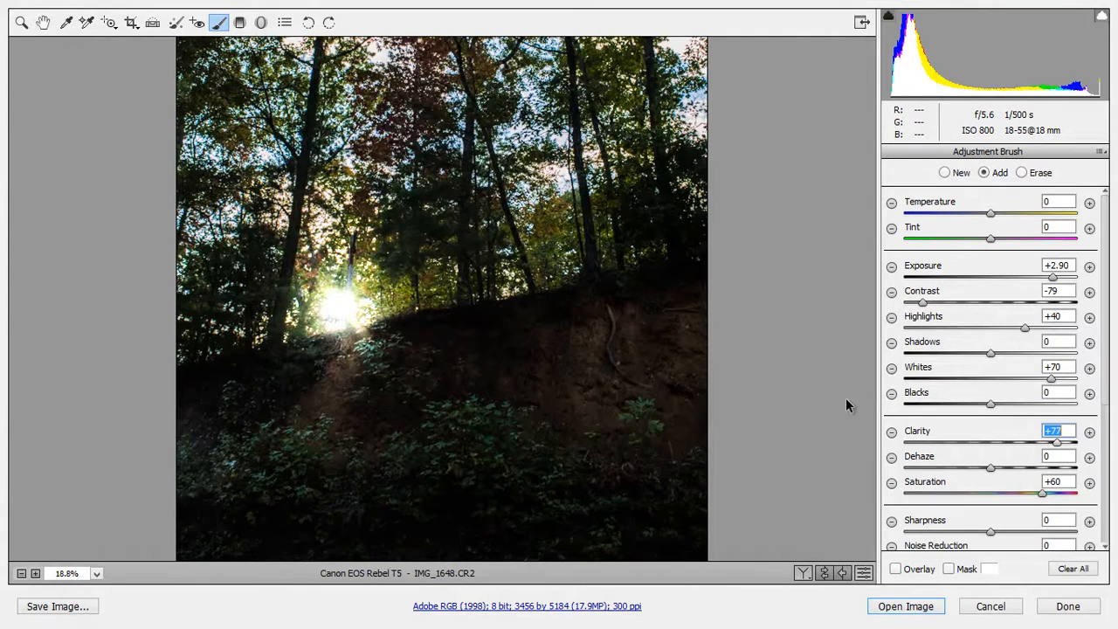
{"action": "scroll", "coordinate": [986, 367], "scroll_direction": "down", "scroll_amount": 3}
{"action": "scroll", "coordinate": [986, 367], "scroll_direction": "up", "scroll_amount": 3}
Set the brush adjustment's Exposure to +4.00 and its Shadows to -38.
{"action": "left_click_drag", "start_coordinate": [1052, 277], "coordinate": [1077, 277]}
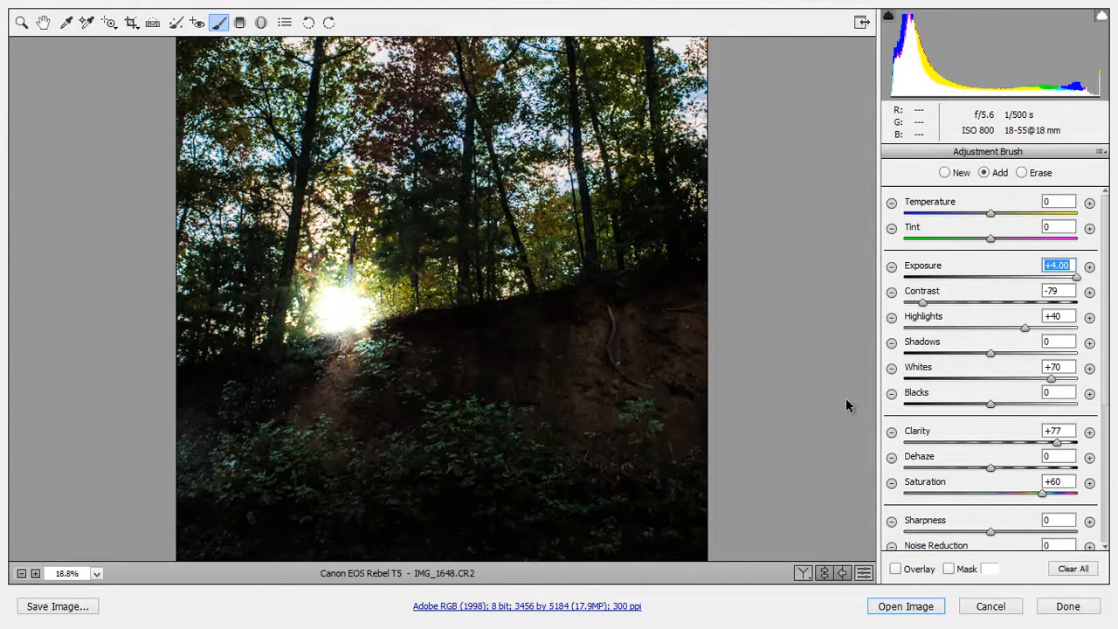
{"action": "mouse_move", "coordinate": [990, 353]}
{"action": "left_mouse_down"}
{"action": "mouse_move", "coordinate": [915, 353]}
{"action": "mouse_move", "coordinate": [958, 353]}
{"action": "left_mouse_up"}
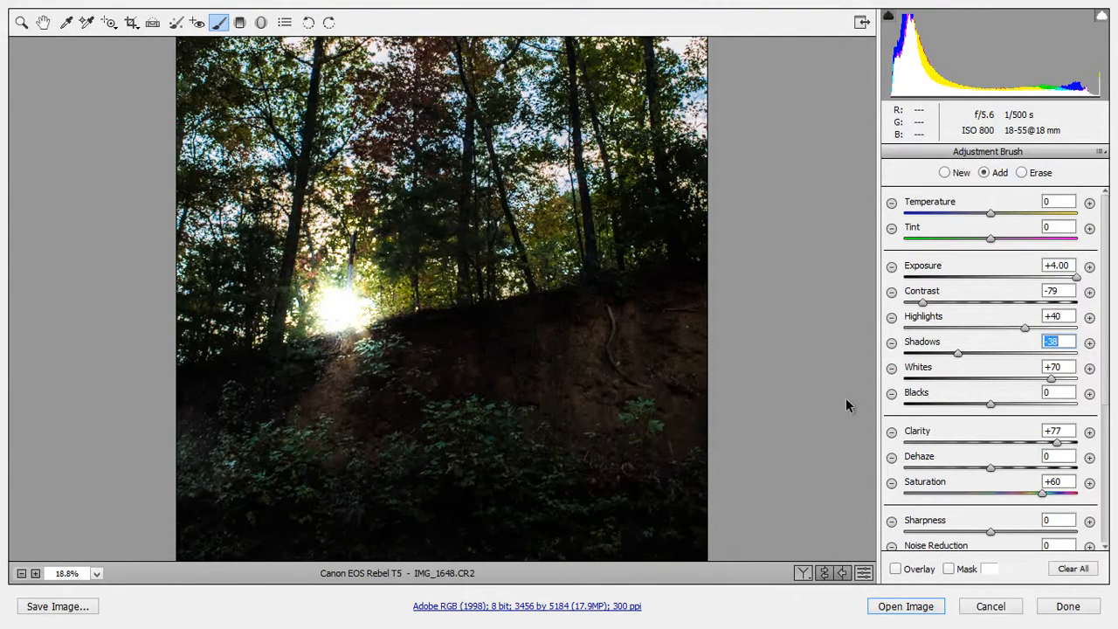
With the whole photo in view, show the brush pin overlay and set the brush adjustment's Exposure to +2.30.
{"action": "key", "text": "ctrl+0"}
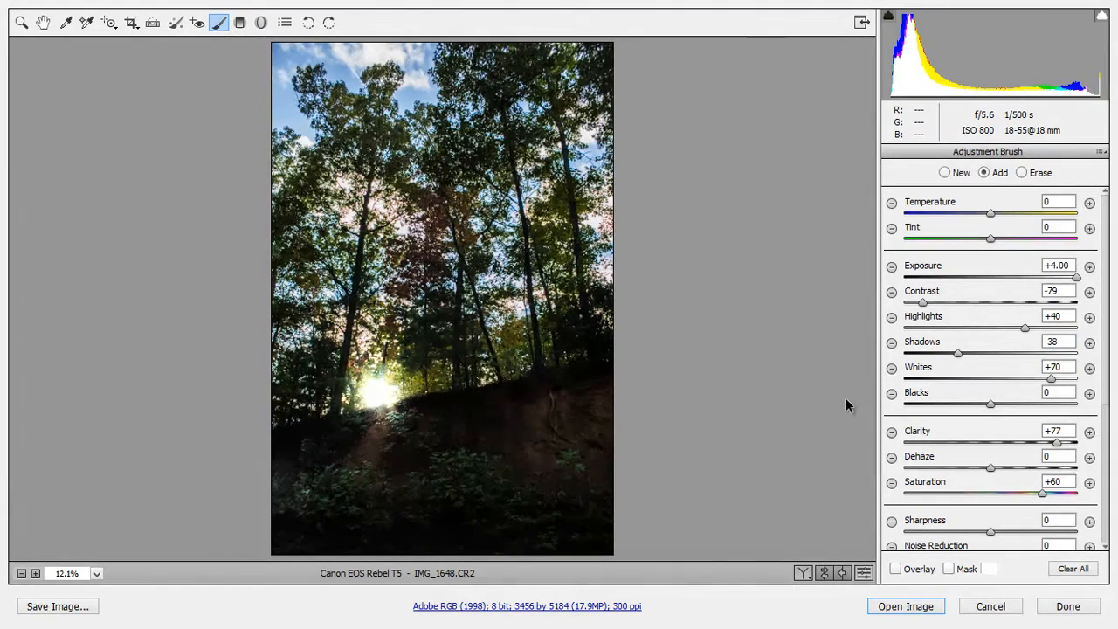
{"action": "key", "text": "v"}
{"action": "left_click_drag", "start_coordinate": [1075, 277], "coordinate": [1040, 276]}
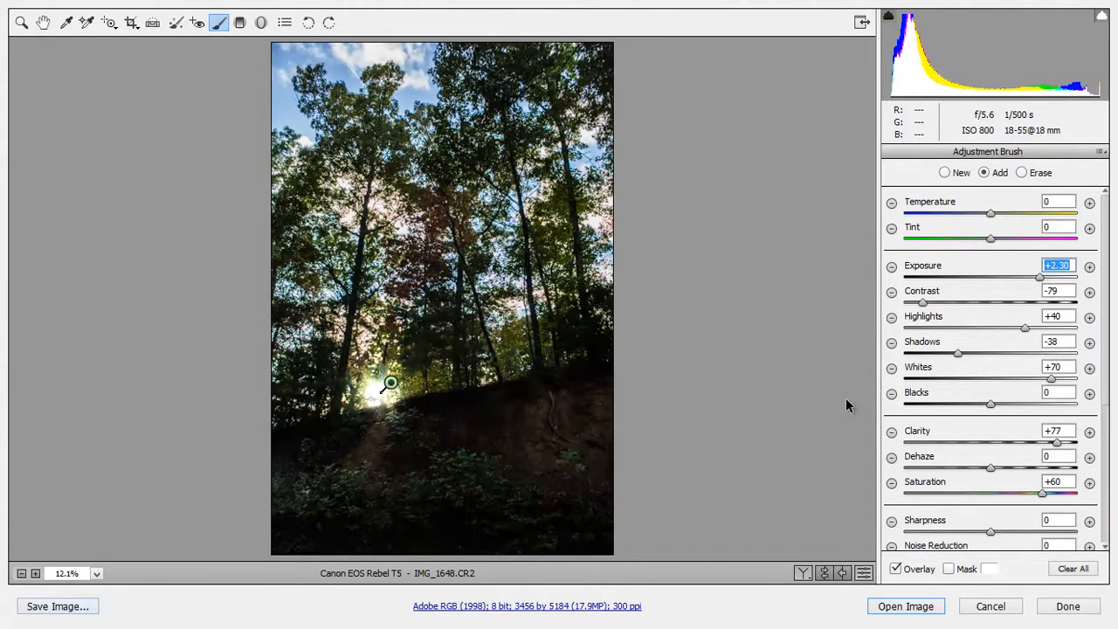
Open the save options and review the file naming and file extension choices, keeping Document Name and .dng.
{"action": "key", "text": "ctrl+s"}
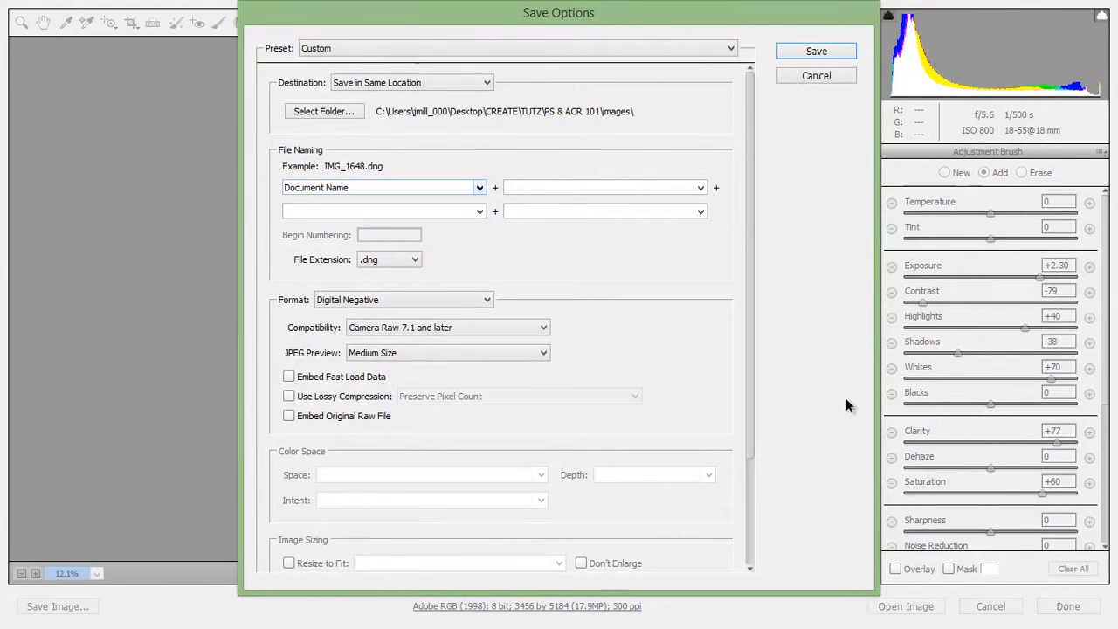
{"action": "left_click", "coordinate": [479, 188]}
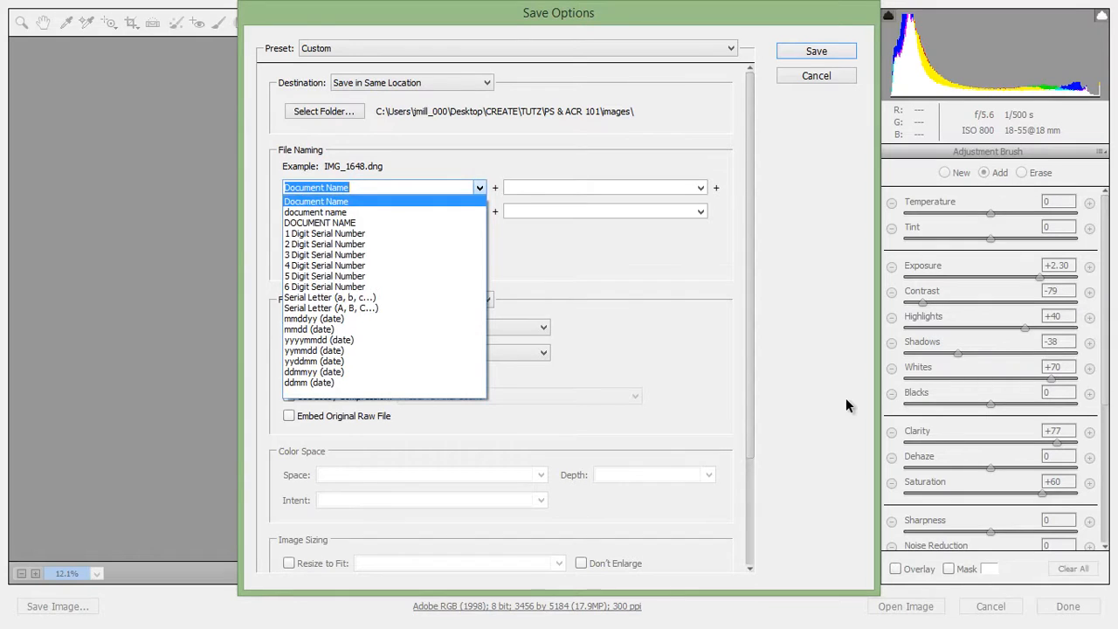
{"action": "key", "text": "Return"}
{"action": "key", "text": "Tab"}
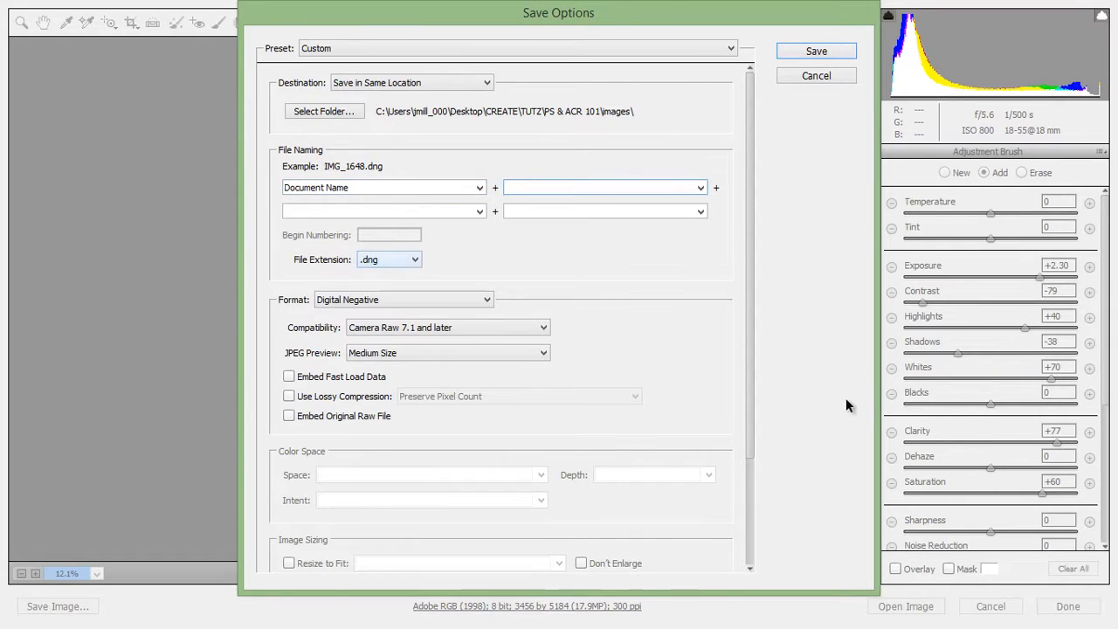
{"action": "left_click", "coordinate": [410, 259]}
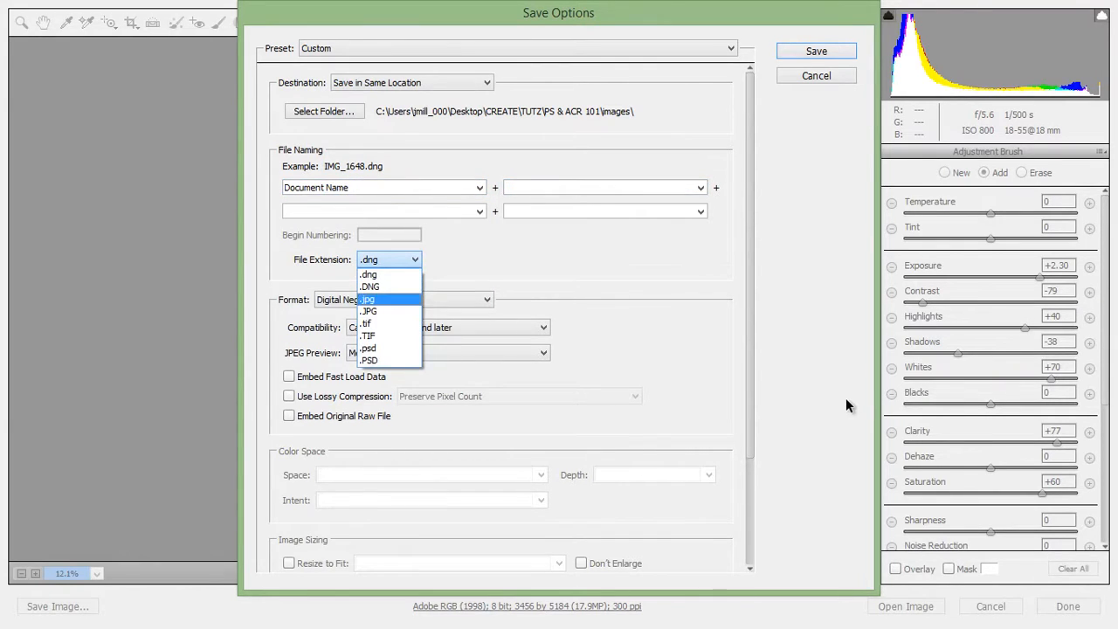
{"action": "left_click", "coordinate": [410, 259]}
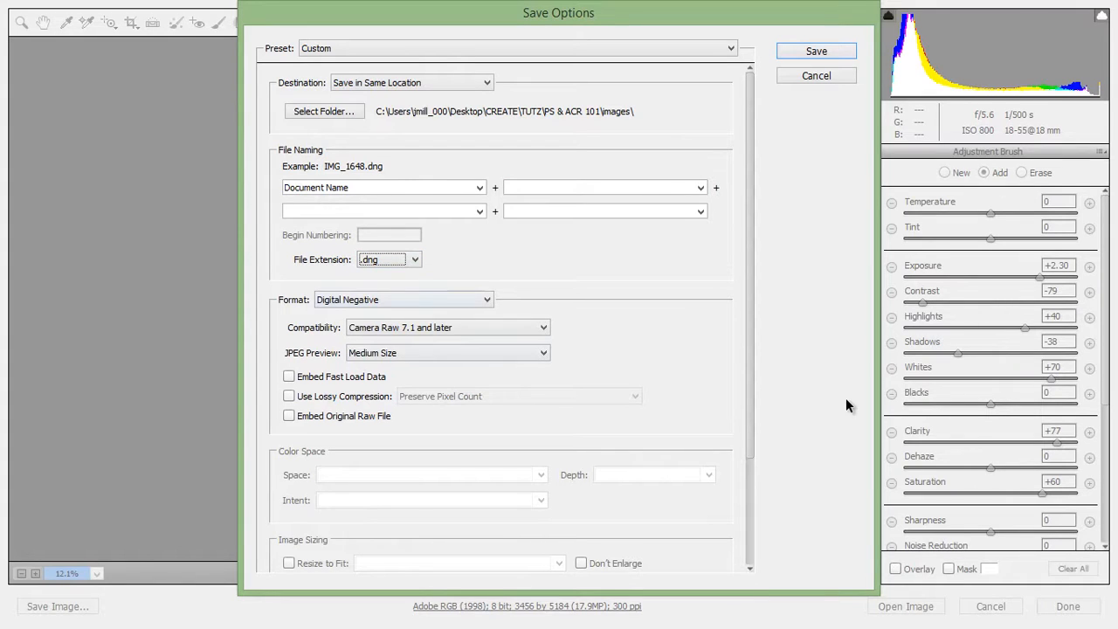
Review the JPEG Preview sizes and the destination folder selection, keeping Medium Size, and leave the save options.
{"action": "left_click", "coordinate": [448, 353]}
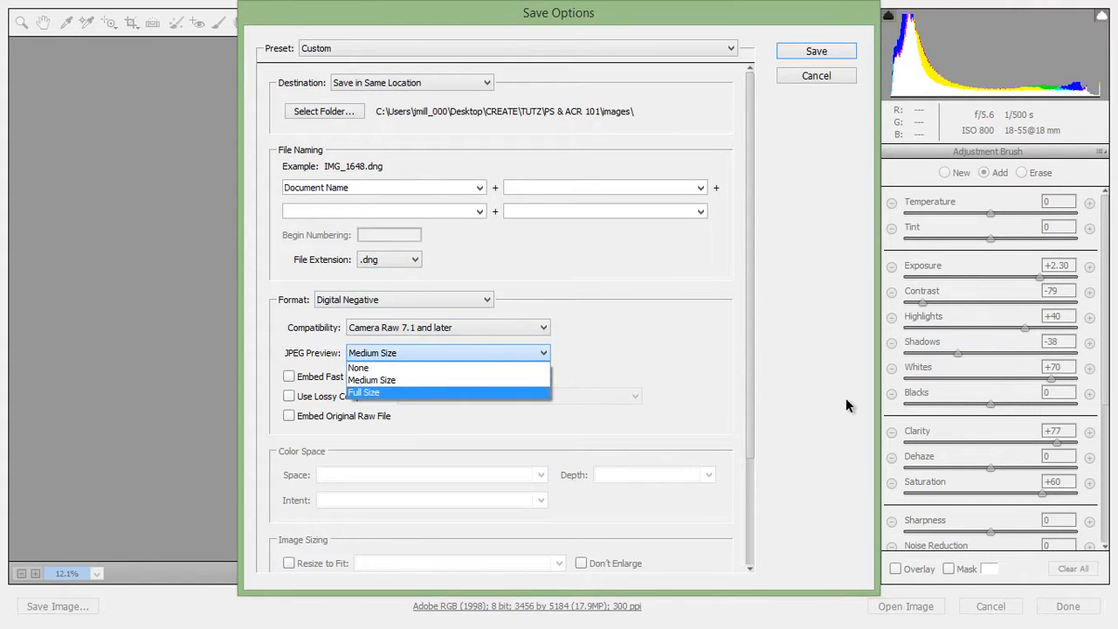
{"action": "key", "text": "Return"}
{"action": "key", "text": "alt+Down"}
{"action": "key", "text": "Up"}
{"action": "key", "text": "Return"}
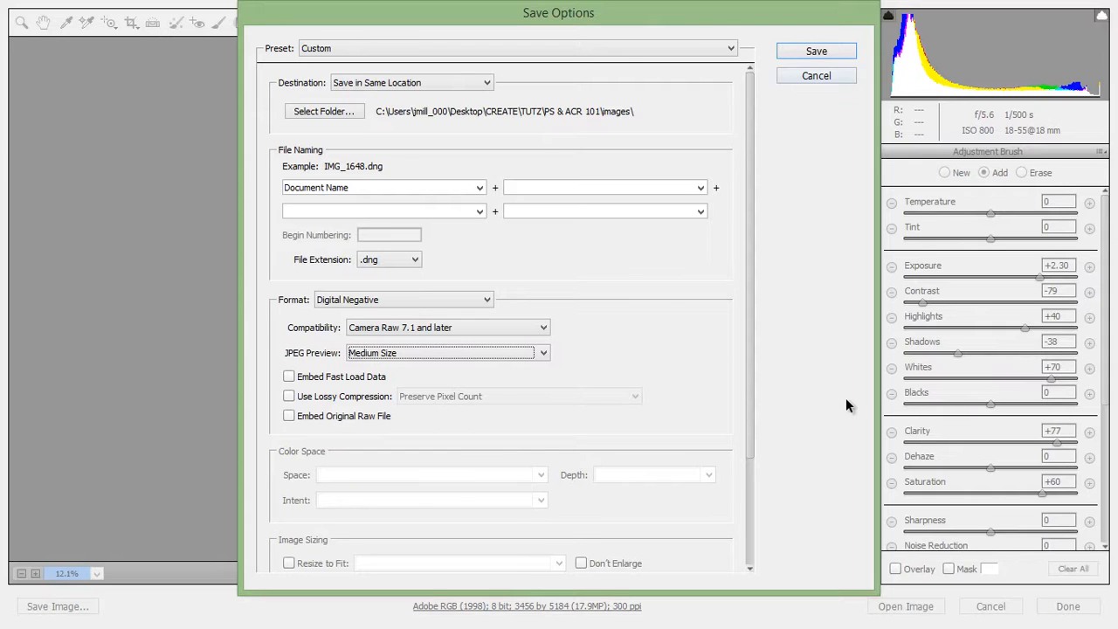
{"action": "key", "text": "alt+s"}
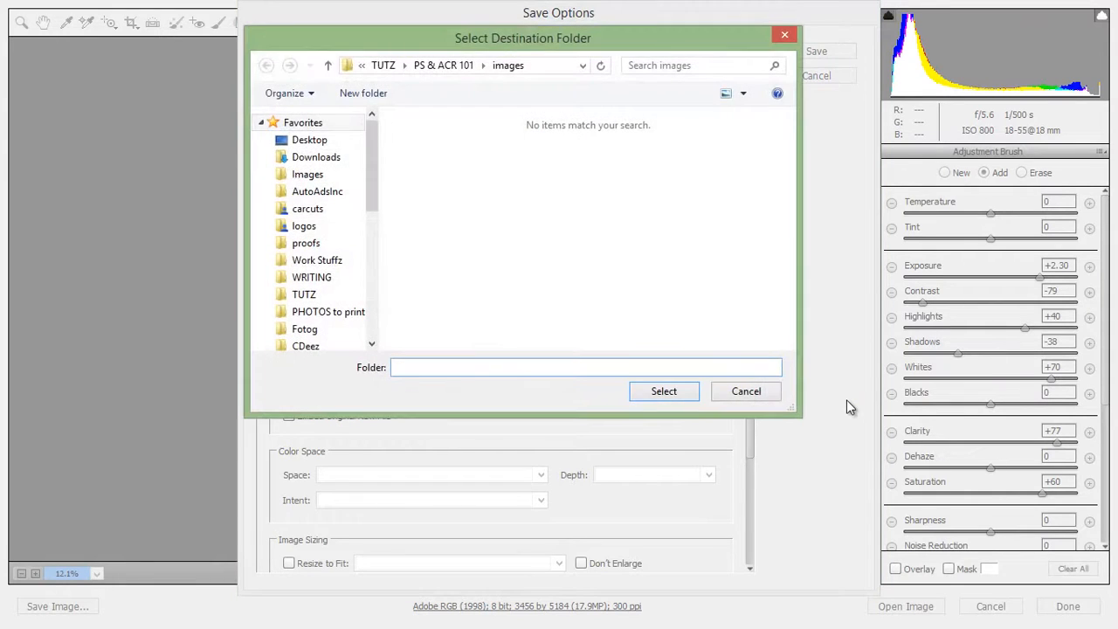
{"action": "key", "text": "Return"}
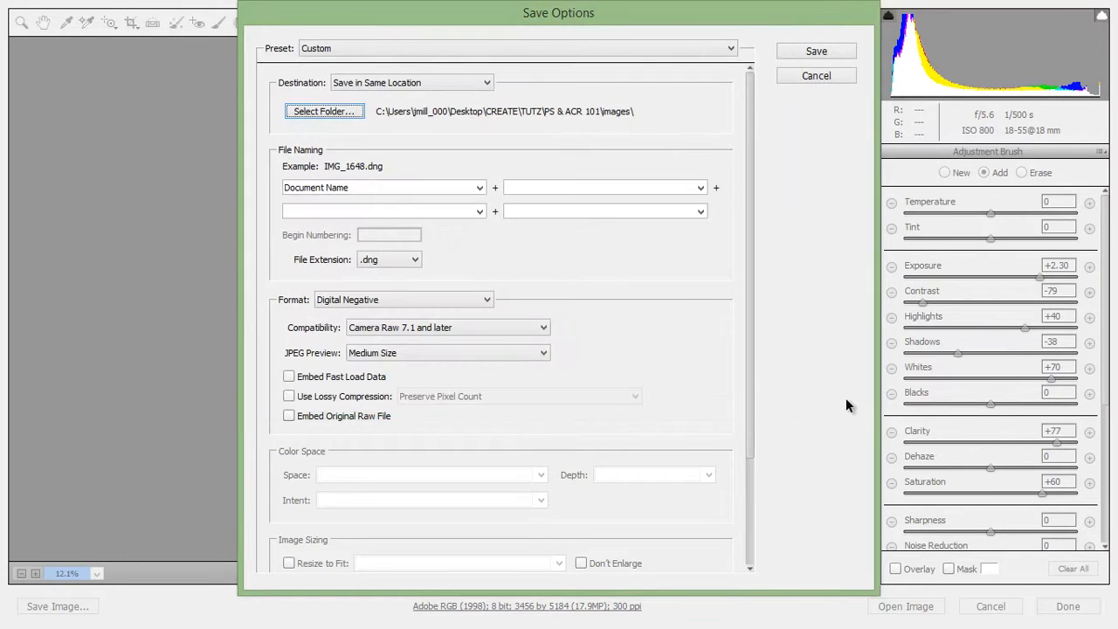
{"action": "key", "text": "Return"}
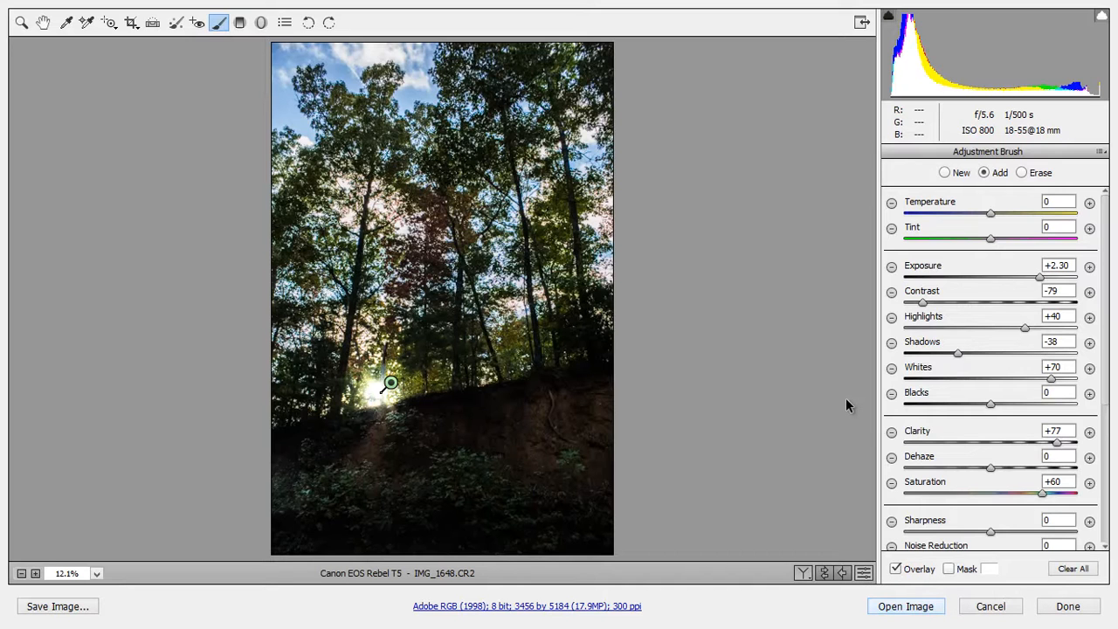
Open the edited IMG_1648 photo in Photoshop as a Smart Object.
{"action": "key", "text": "shift"}
{"action": "key", "text": "shift+Return"}
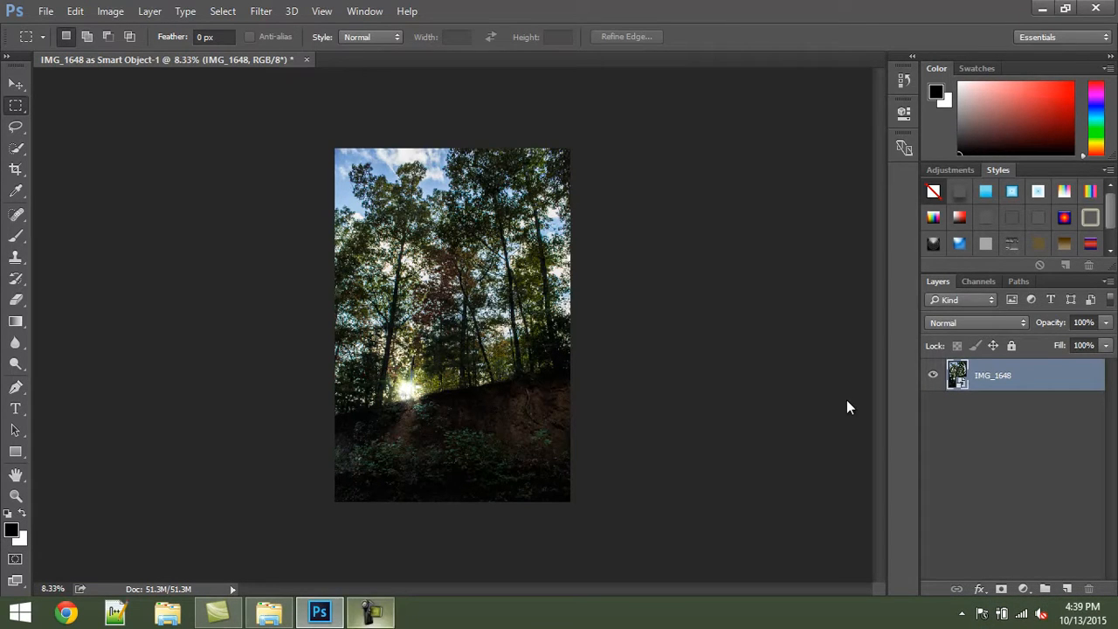
{"action": "left_click", "coordinate": [370, 612]}
{"action": "left_click", "coordinate": [1082, 536]}
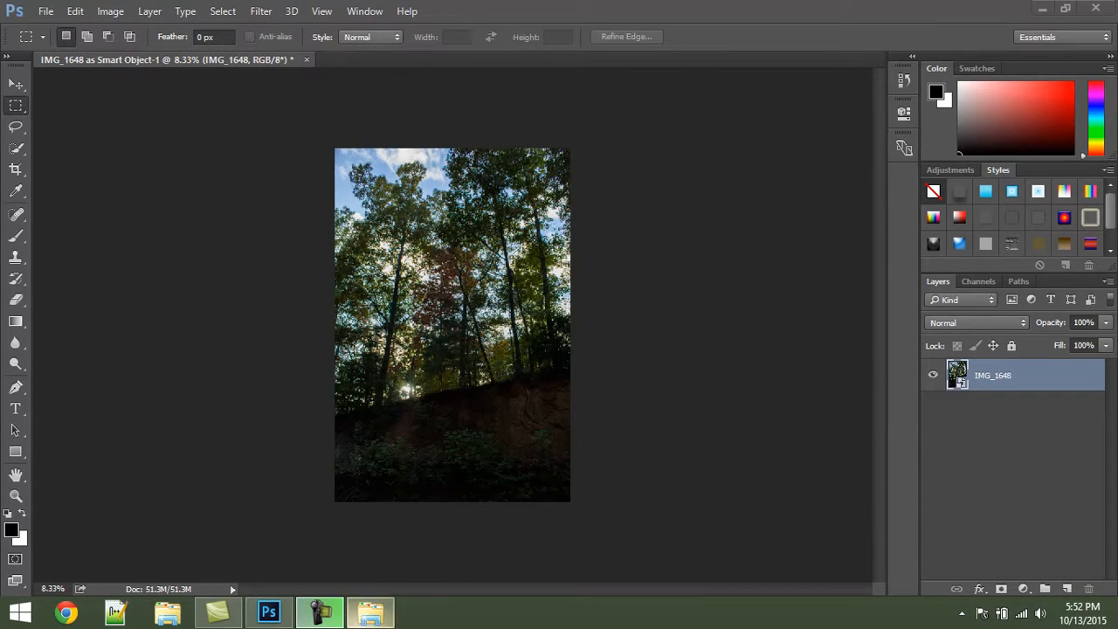
Switch to the images folder in File Explorer and open the raw photo IMG_1323 for editing in Camera Raw.
{"action": "left_click", "coordinate": [368, 618]}
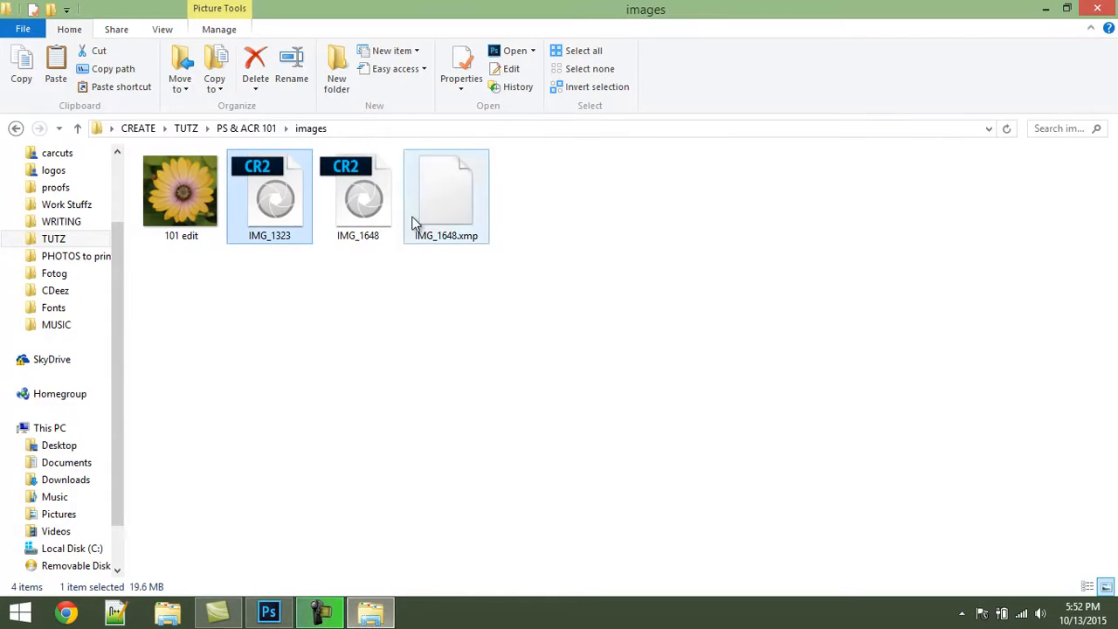
{"action": "right_click", "coordinate": [269, 202]}
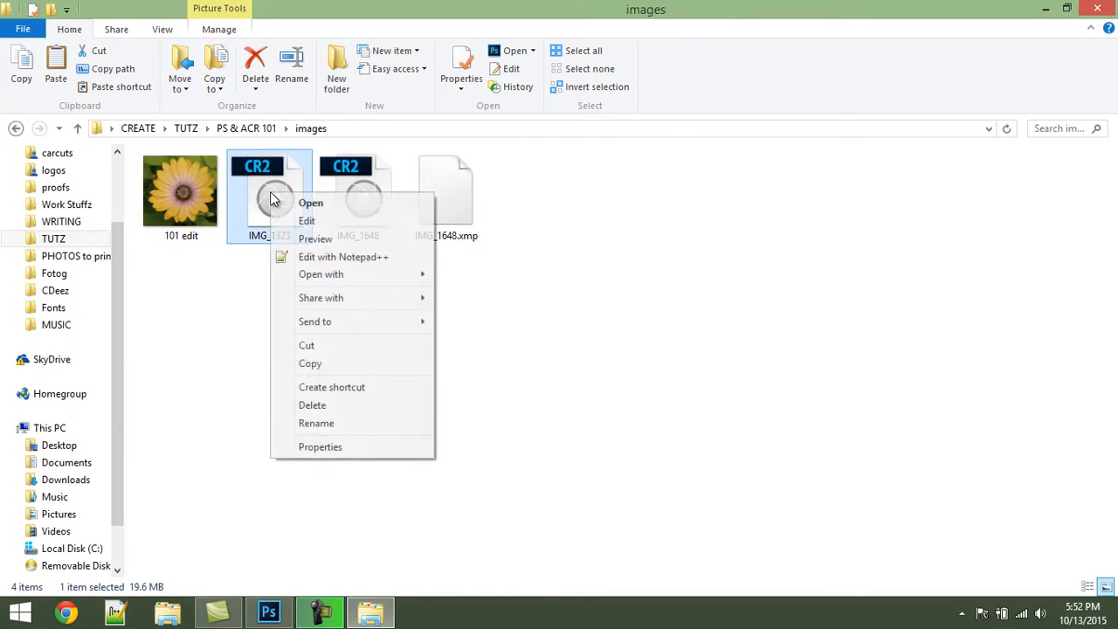
{"action": "left_click", "coordinate": [304, 203]}
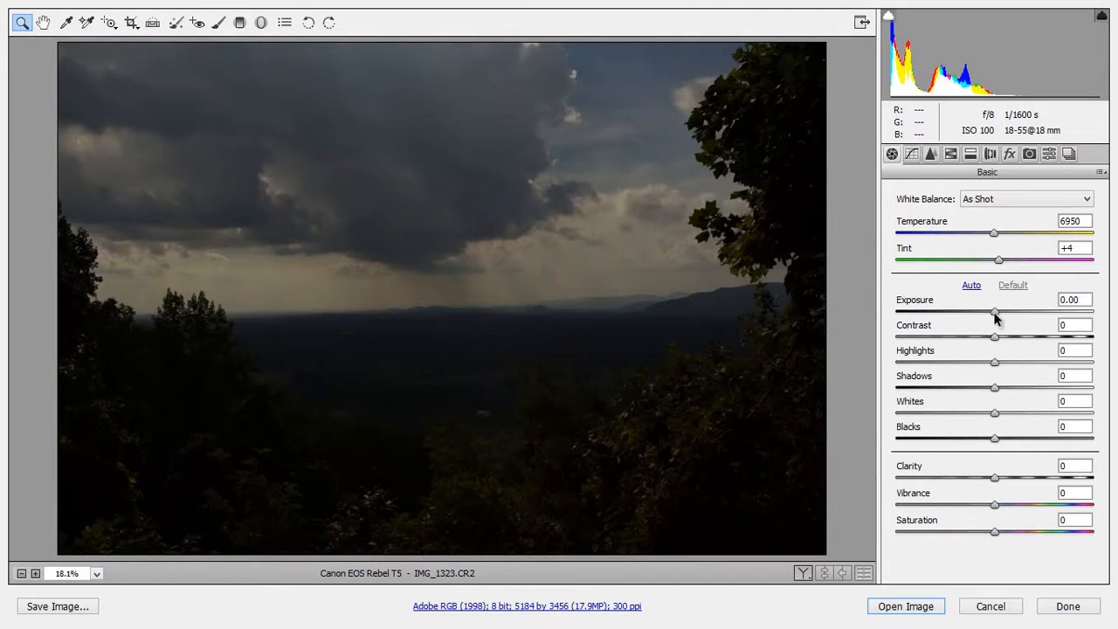
Brighten the landscape photo with Exposure +1.70 and Contrast +46, and set Highlights to -47.
{"action": "left_click_drag", "start_coordinate": [994, 312], "coordinate": [1029, 312]}
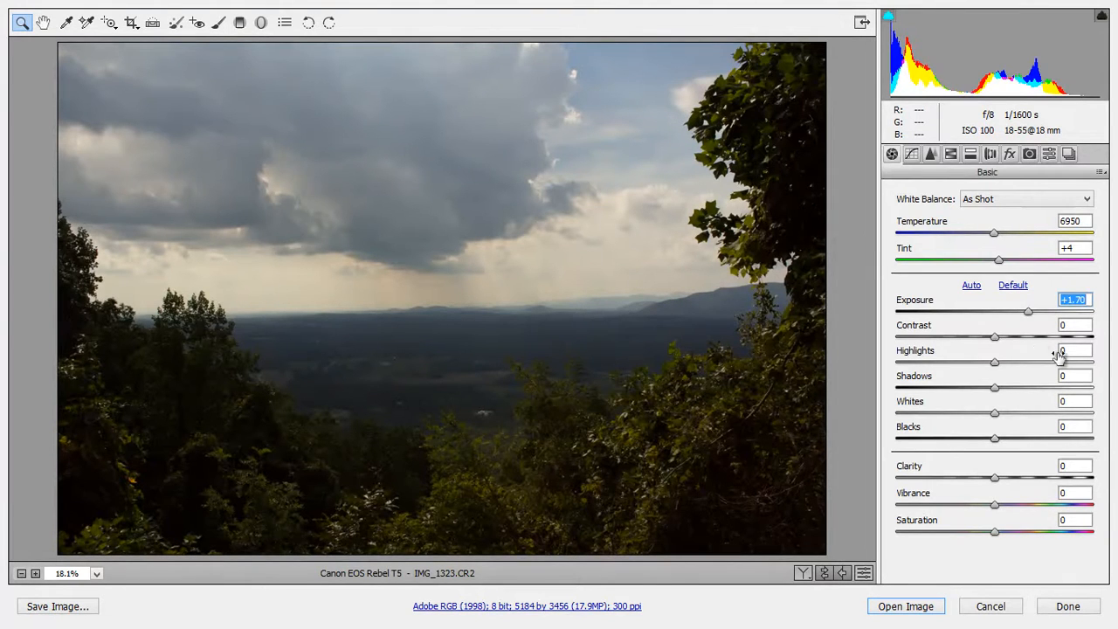
{"action": "left_click", "coordinate": [1006, 337]}
{"action": "left_click_drag", "start_coordinate": [1036, 343], "coordinate": [1041, 342]}
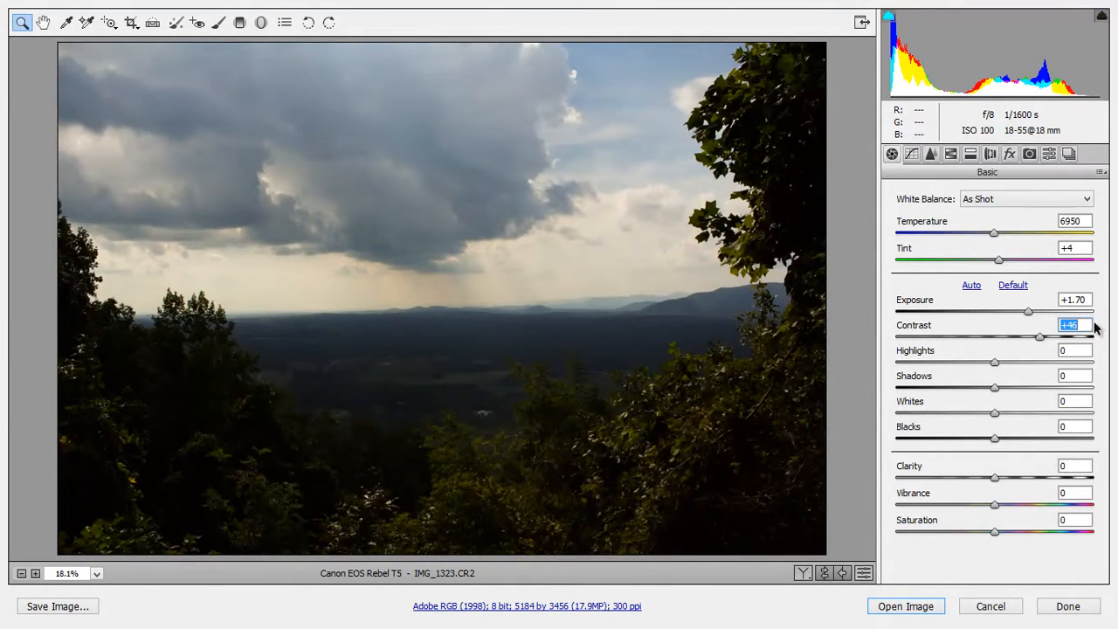
{"action": "left_click_drag", "start_coordinate": [996, 366], "coordinate": [948, 359]}
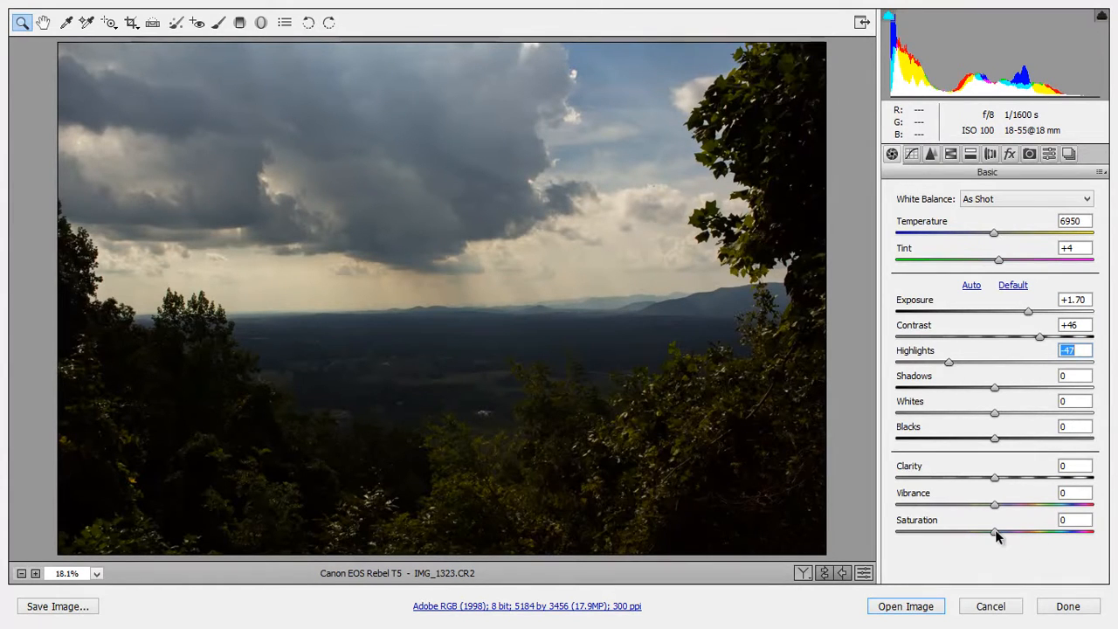
Set Saturation to +33 and Vibrance to +3, and try Clarity at +58 before settling it at +40.
{"action": "left_click_drag", "start_coordinate": [995, 529], "coordinate": [1019, 531]}
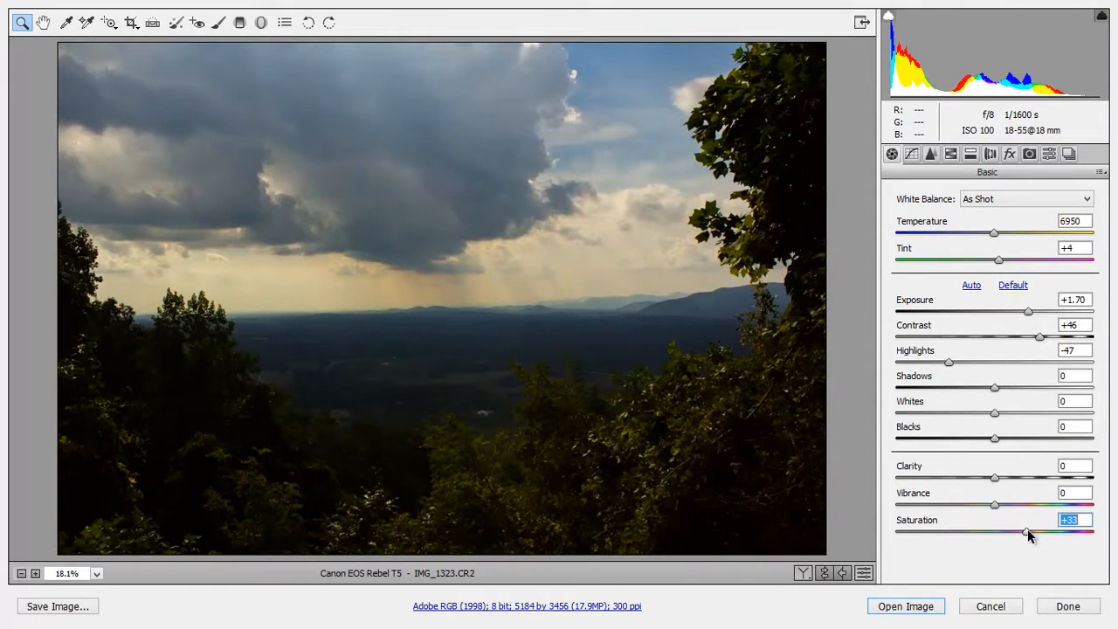
{"action": "mouse_move", "coordinate": [995, 505]}
{"action": "left_mouse_down"}
{"action": "mouse_move", "coordinate": [1045, 505]}
{"action": "mouse_move", "coordinate": [999, 513]}
{"action": "left_mouse_up"}
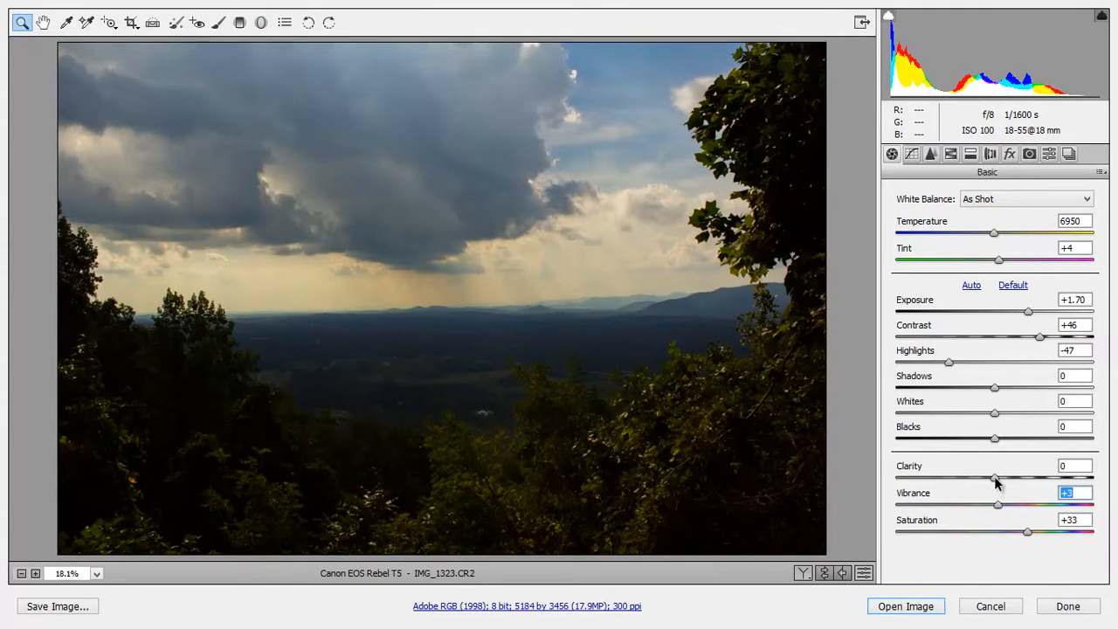
{"action": "left_click_drag", "start_coordinate": [995, 478], "coordinate": [1051, 478]}
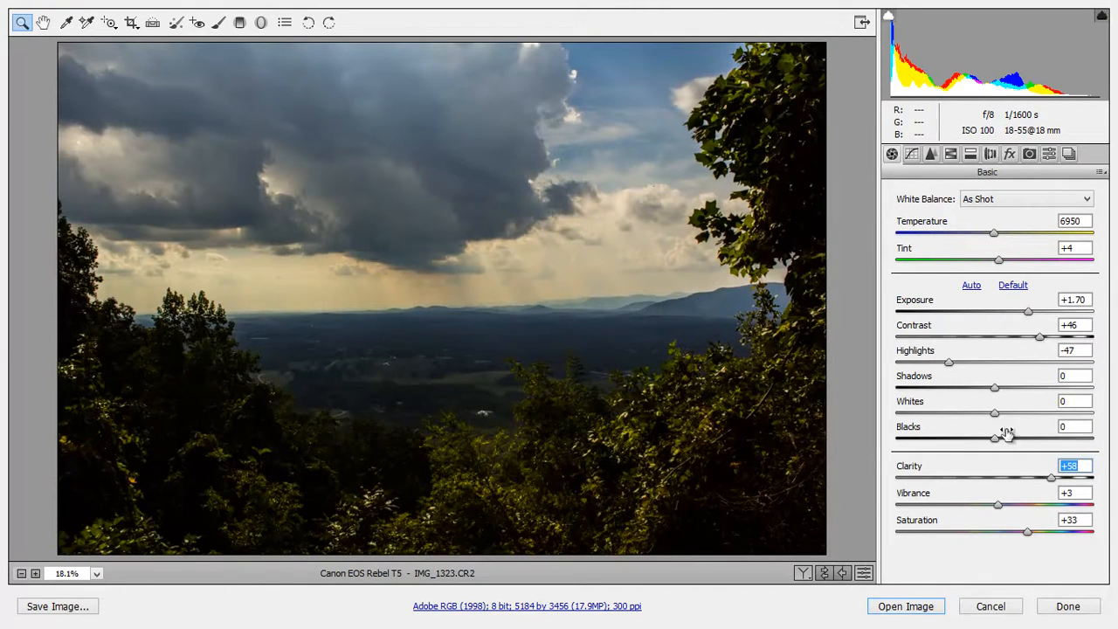
{"action": "left_click_drag", "start_coordinate": [1039, 478], "coordinate": [1034, 477]}
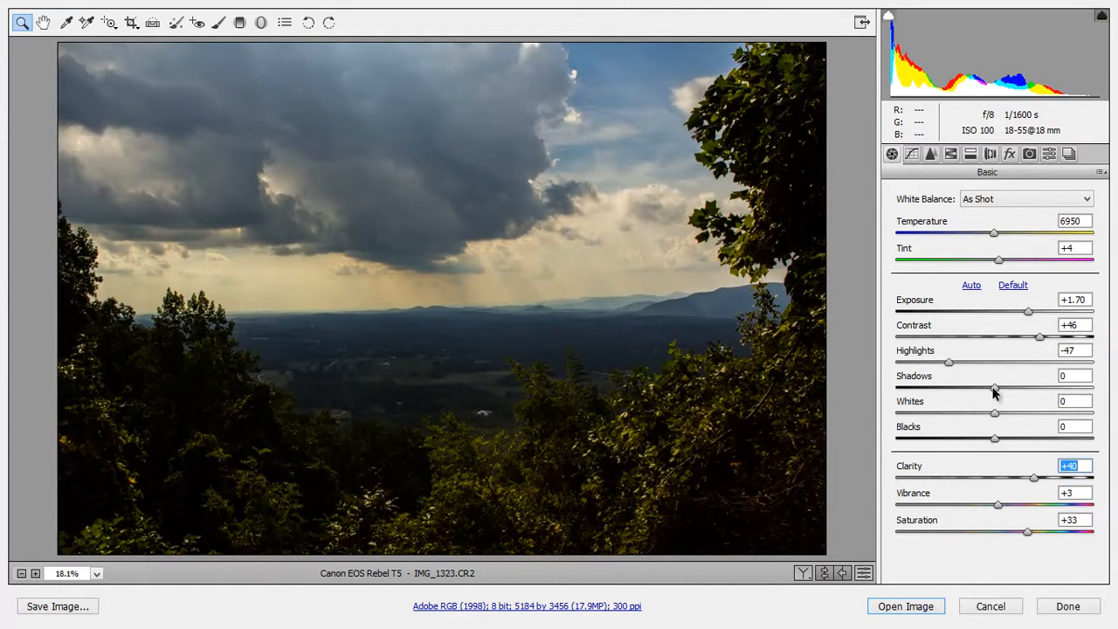
Set the landscape photo's Shadows to -58 and its Whites to +44.
{"action": "left_click_drag", "start_coordinate": [994, 388], "coordinate": [934, 382]}
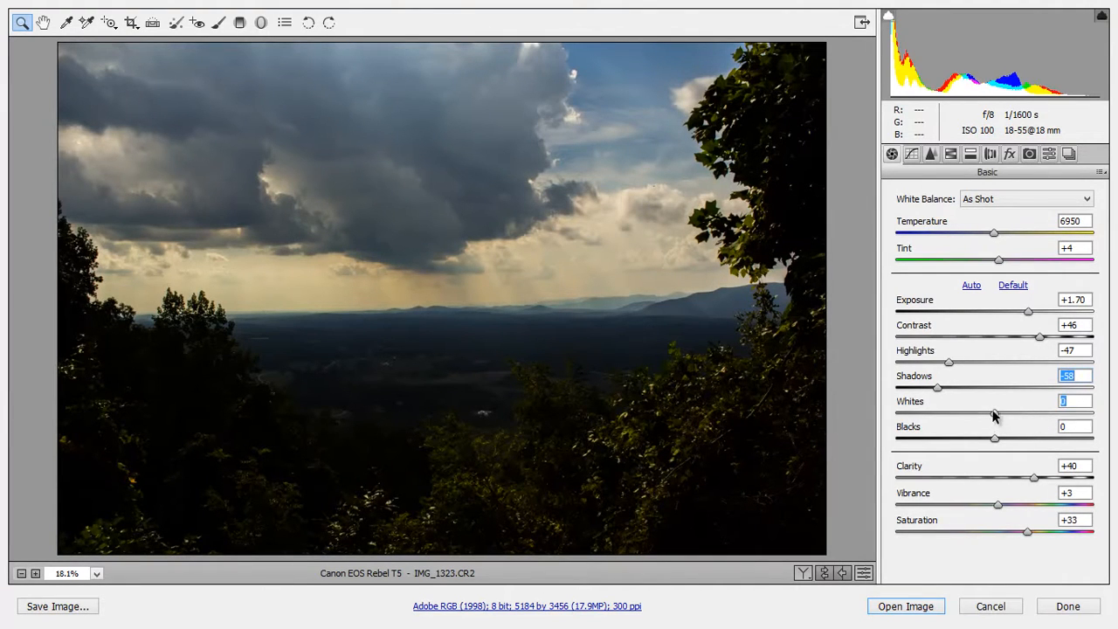
{"action": "left_click_drag", "start_coordinate": [993, 415], "coordinate": [1037, 415]}
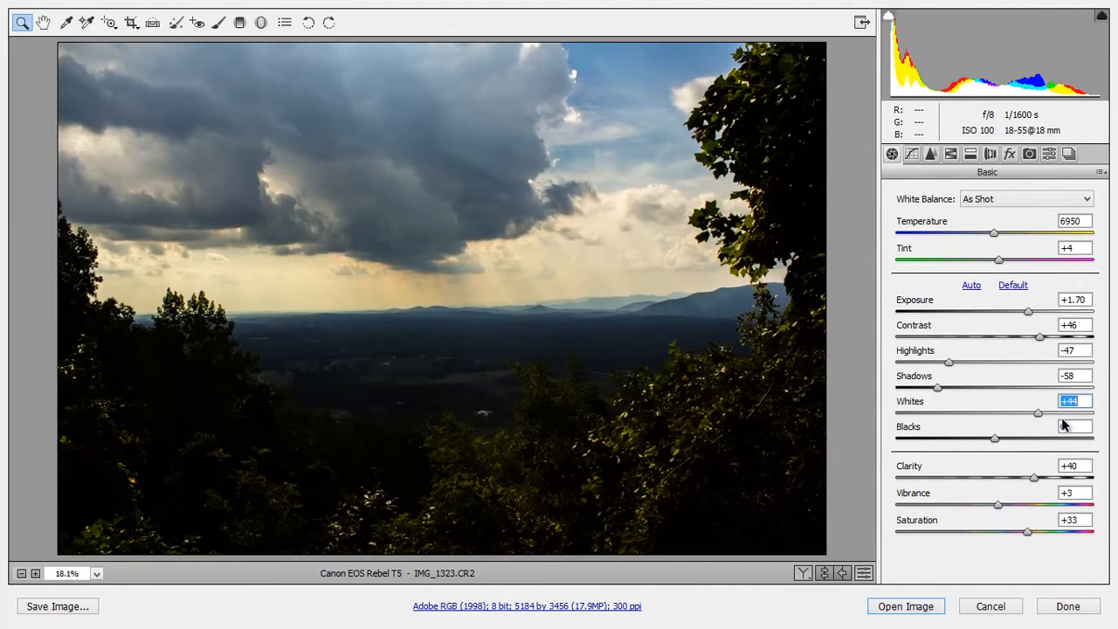
Set the landscape photo's Blacks to -5 and raise its Exposure to +2.00.
{"action": "mouse_move", "coordinate": [1002, 443]}
{"action": "left_mouse_down"}
{"action": "mouse_move", "coordinate": [986, 442]}
{"action": "mouse_move", "coordinate": [1015, 442]}
{"action": "mouse_move", "coordinate": [992, 440]}
{"action": "left_mouse_up"}
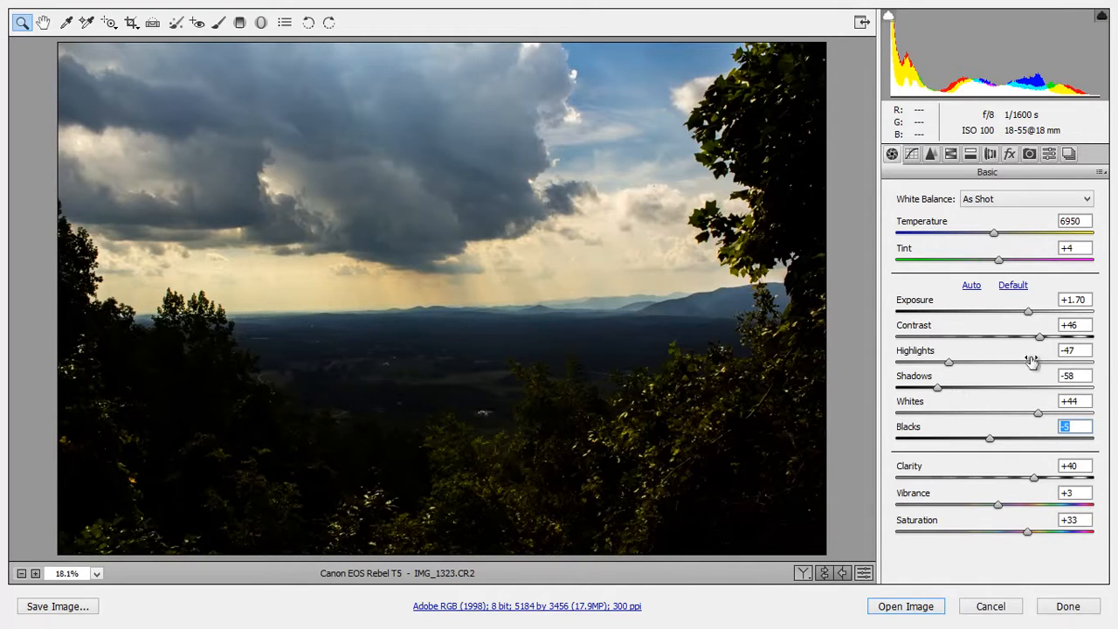
{"action": "left_click_drag", "start_coordinate": [1028, 312], "coordinate": [1035, 314]}
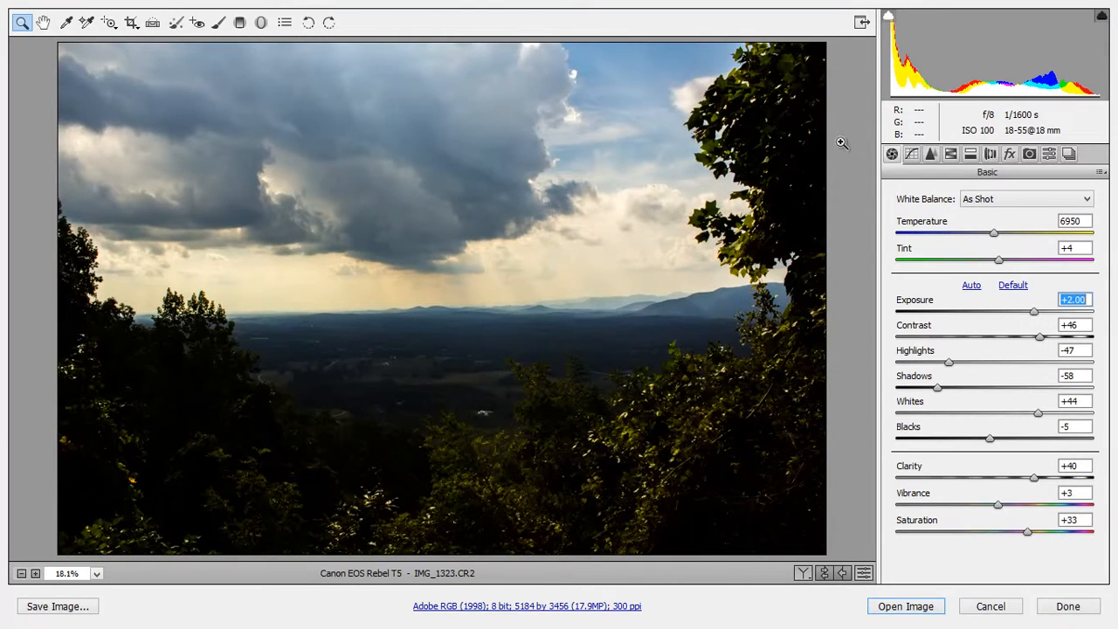
Compare the adjusted landscape with its defaults by resetting and restoring the adjustments, and toggle the highlight clipping warning on and off.
{"action": "key", "text": "ctrl+r"}
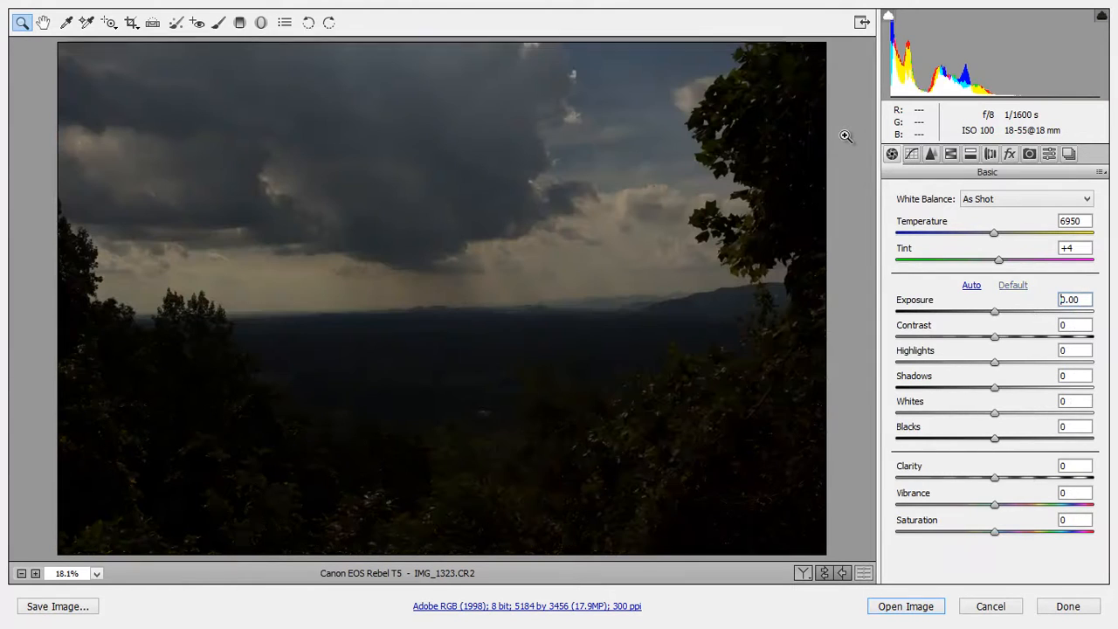
{"action": "key", "text": "ctrl+z"}
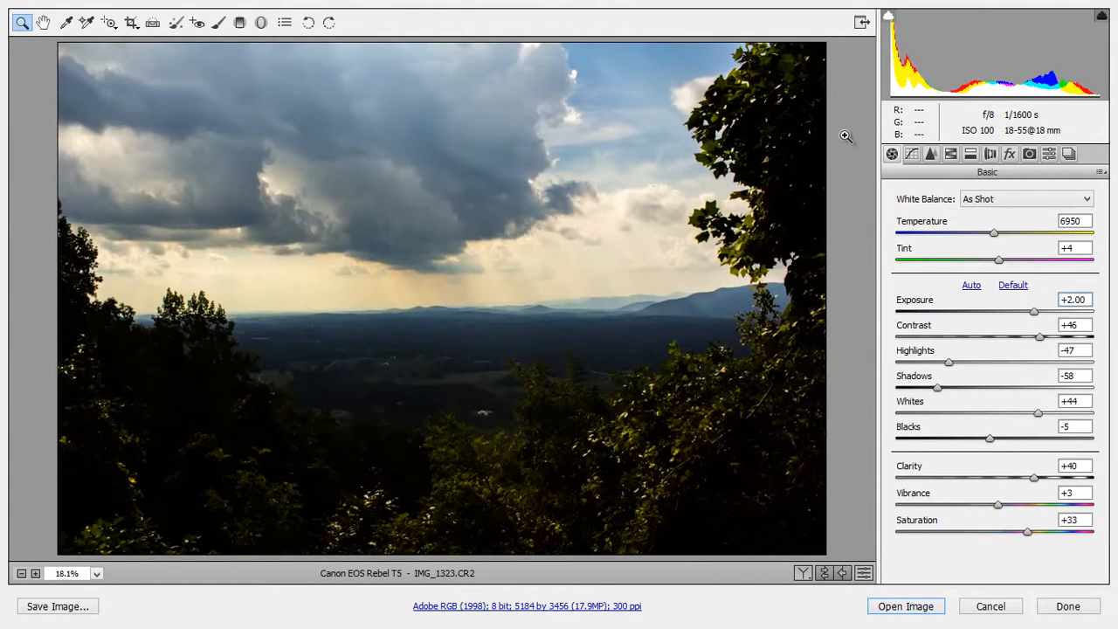
{"action": "key", "text": "ctrl+r"}
{"action": "key", "text": "ctrl+z"}
{"action": "left_click", "coordinate": [1102, 17]}
{"action": "left_click", "coordinate": [1102, 17]}
Try automatically straightening the landscape photo and undo the result.
{"action": "left_click", "coordinate": [155, 24]}
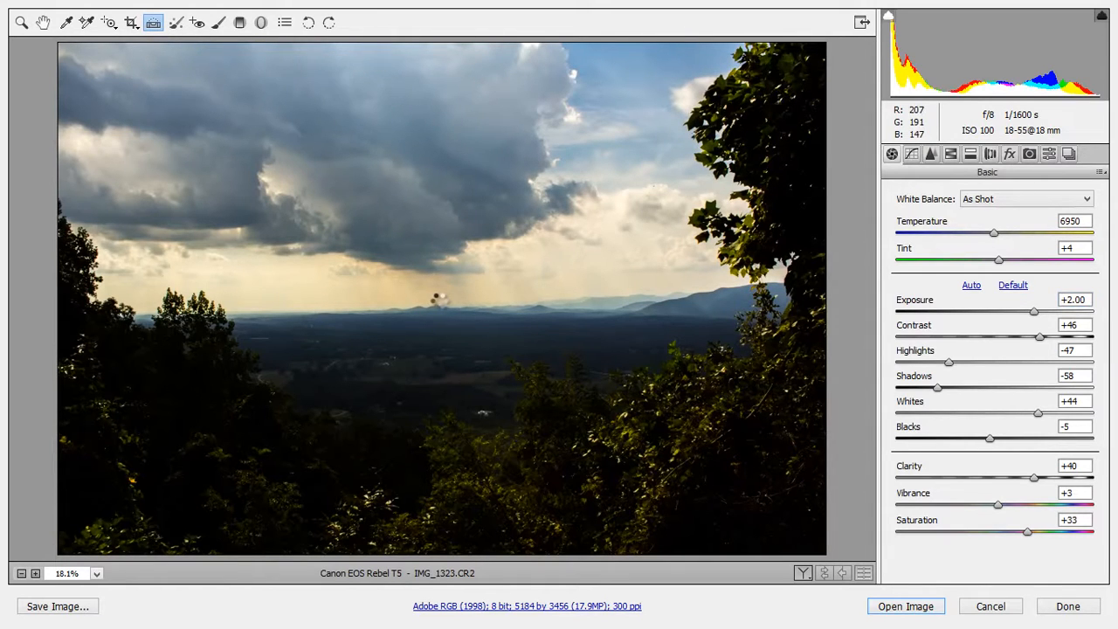
{"action": "double_click", "coordinate": [436, 299]}
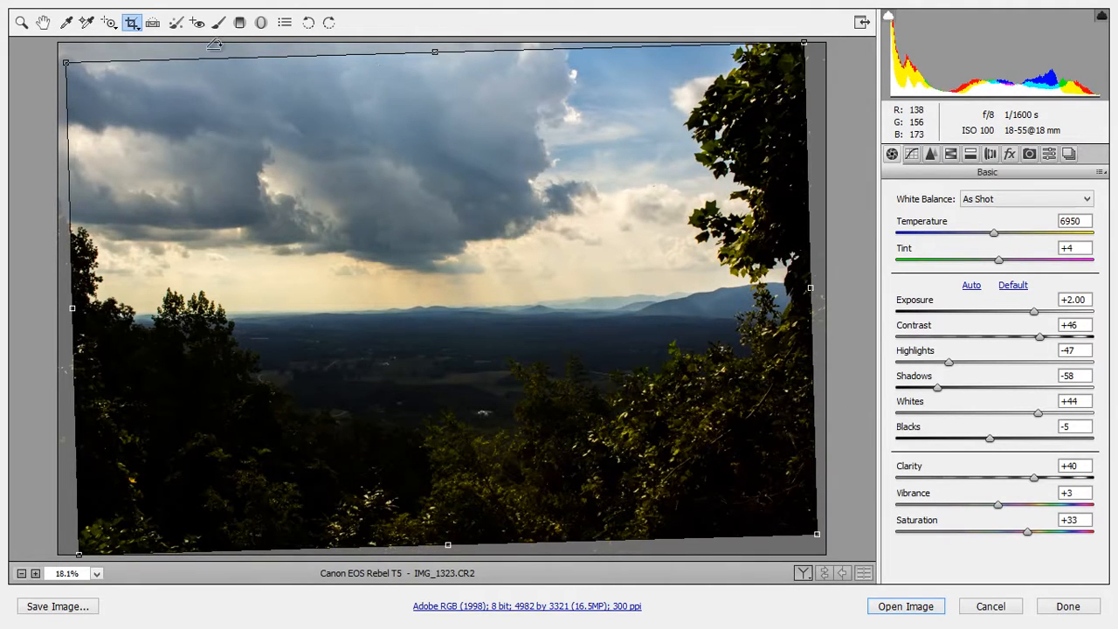
{"action": "key", "text": "ctrl+z"}
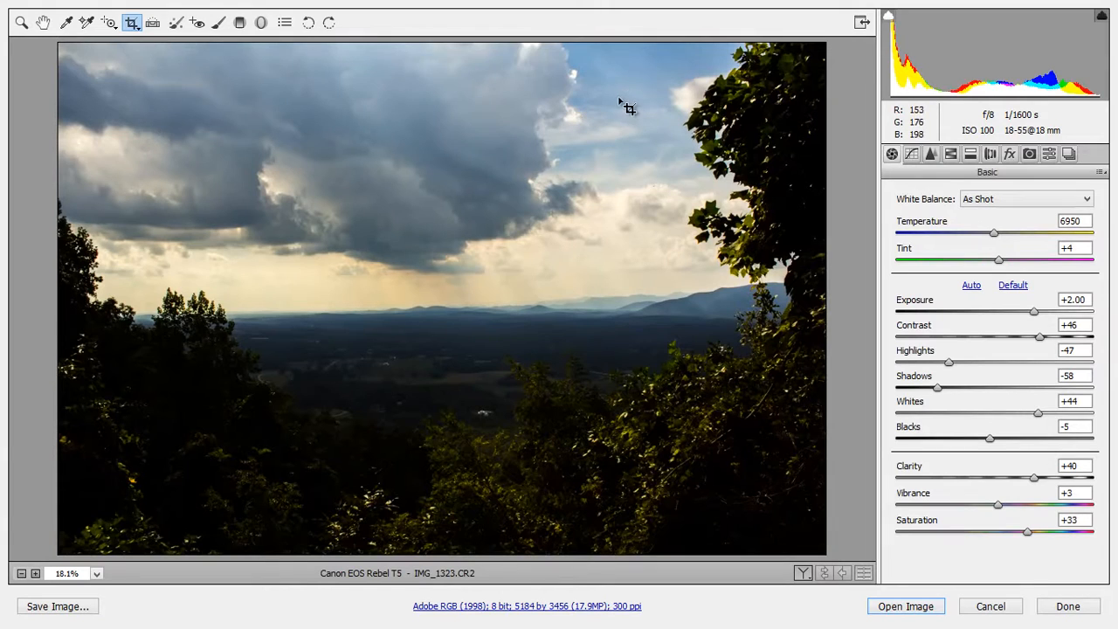
Try straightening the landscape along a line drawn on the distant horizon, preview the result, and undo it.
{"action": "left_click", "coordinate": [152, 22]}
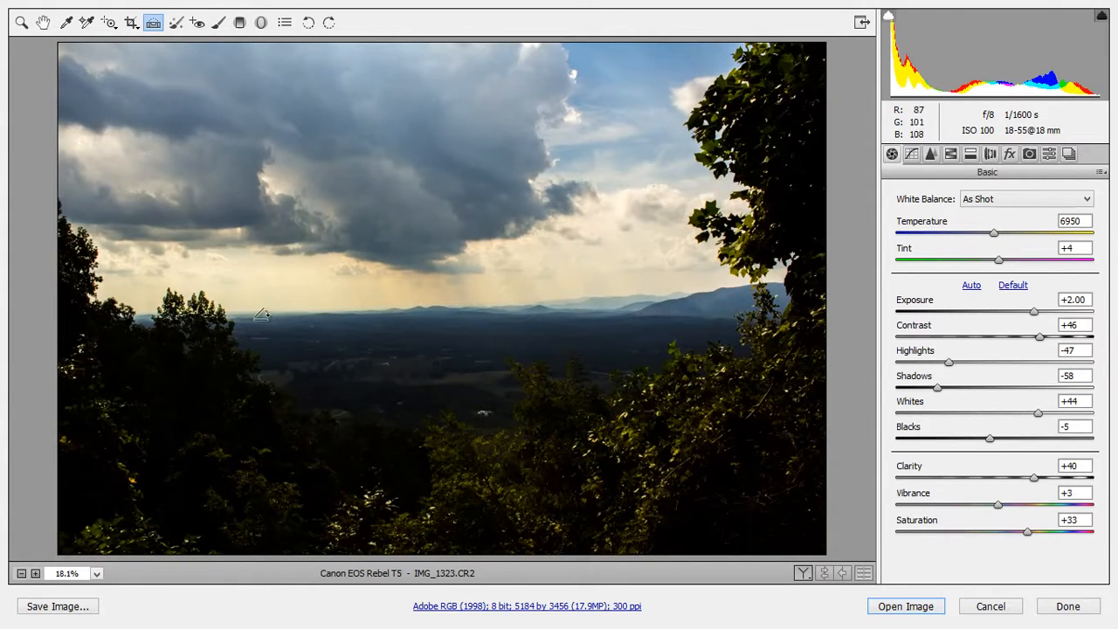
{"action": "mouse_move", "coordinate": [266, 312]}
{"action": "left_mouse_down"}
{"action": "mouse_move", "coordinate": [412, 312]}
{"action": "mouse_move", "coordinate": [378, 312]}
{"action": "mouse_move", "coordinate": [391, 312]}
{"action": "left_mouse_up"}
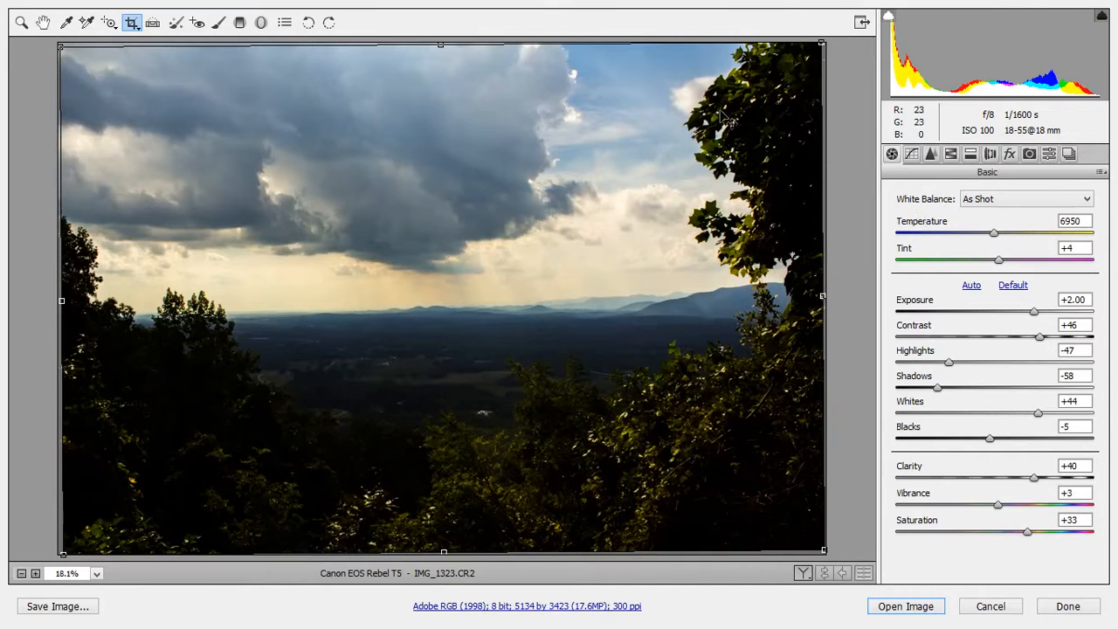
{"action": "key", "text": "z"}
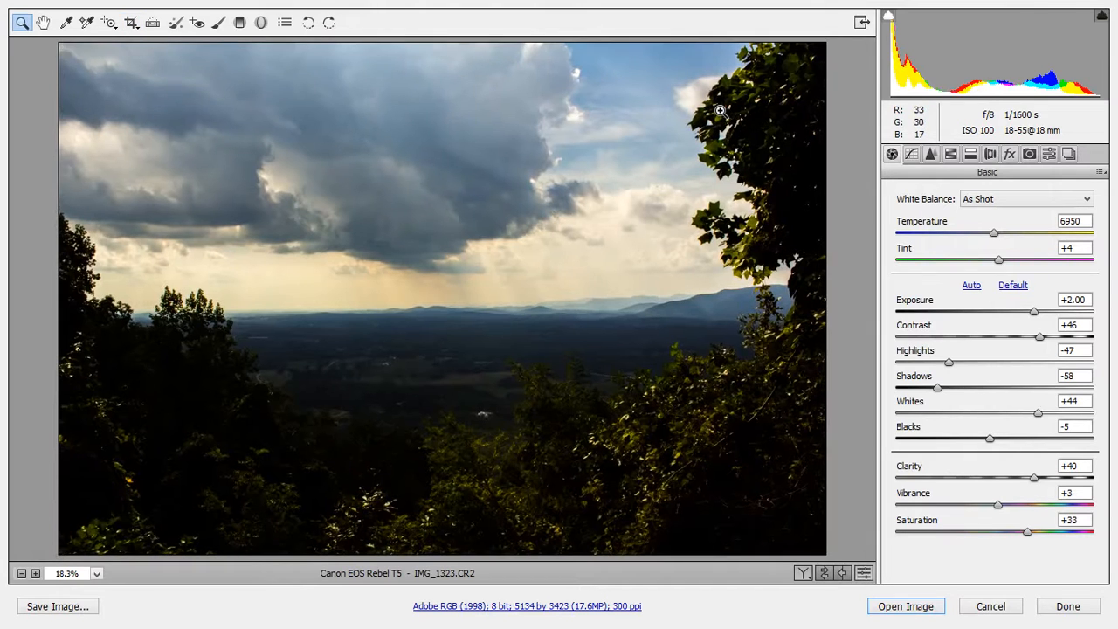
{"action": "key", "text": "ctrl+z"}
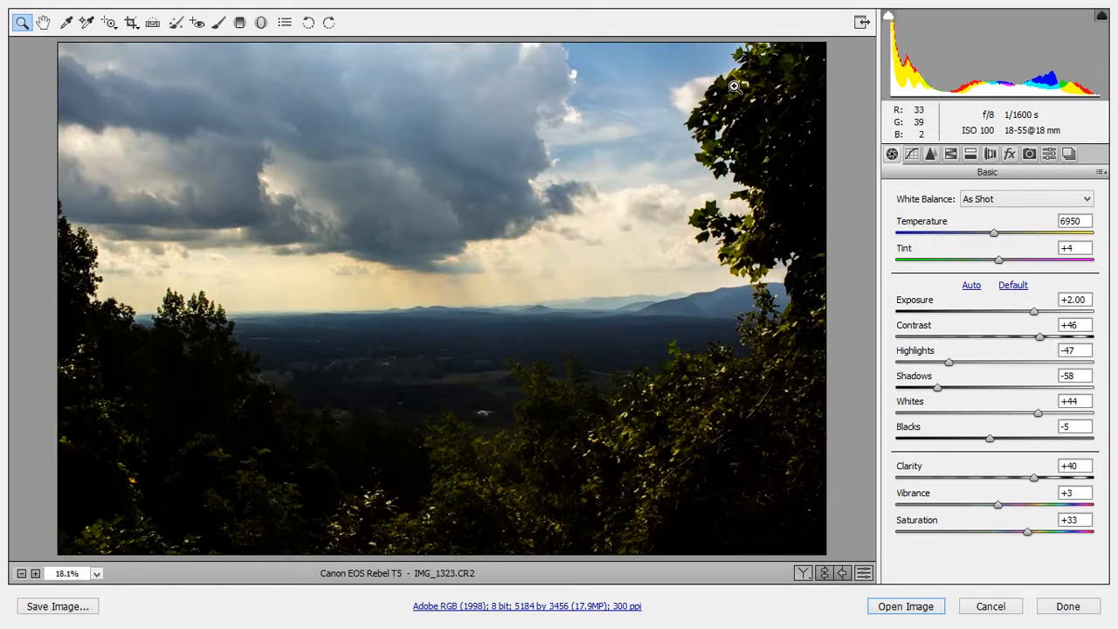
Try a full-width crop that trims the landscape equally from top and bottom to about 5184 by 2892 pixels, and discard it.
{"action": "left_click", "coordinate": [131, 23]}
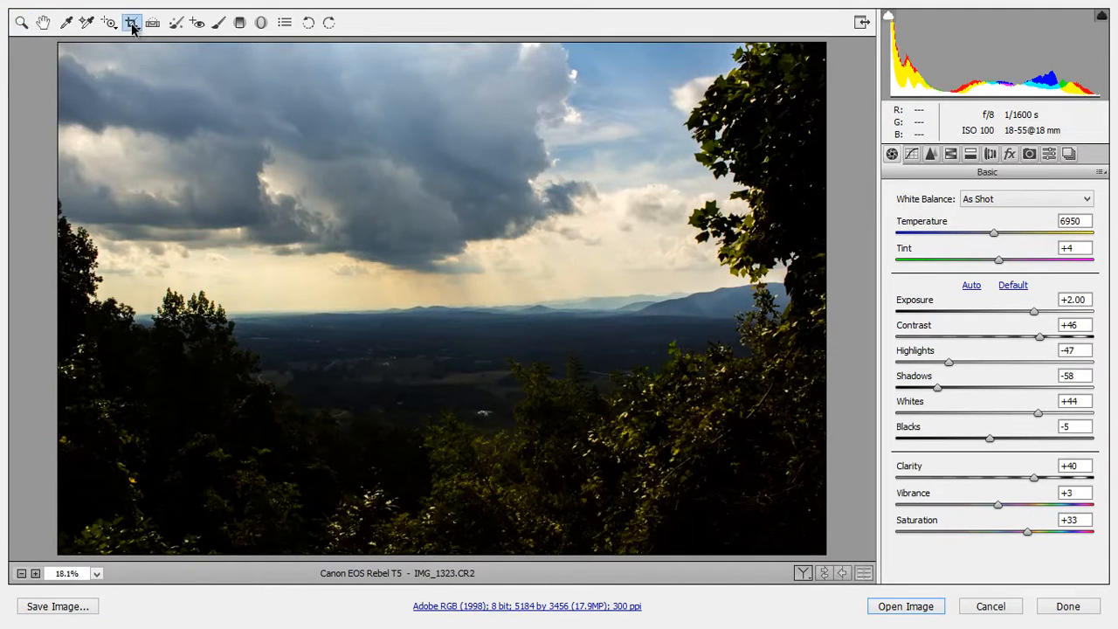
{"action": "left_click_drag", "start_coordinate": [60, 46], "coordinate": [993, 566]}
{"action": "key", "text": "alt"}
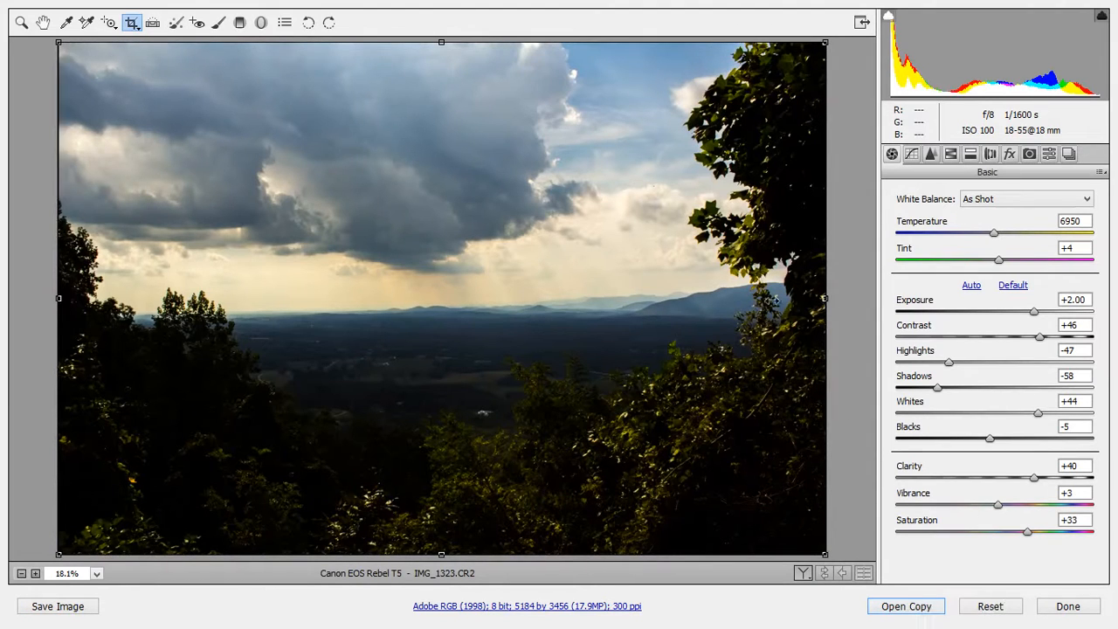
{"action": "left_click_drag", "start_coordinate": [771, 300], "coordinate": [826, 301]}
{"action": "left_click_drag", "start_coordinate": [442, 42], "coordinate": [445, 62]}
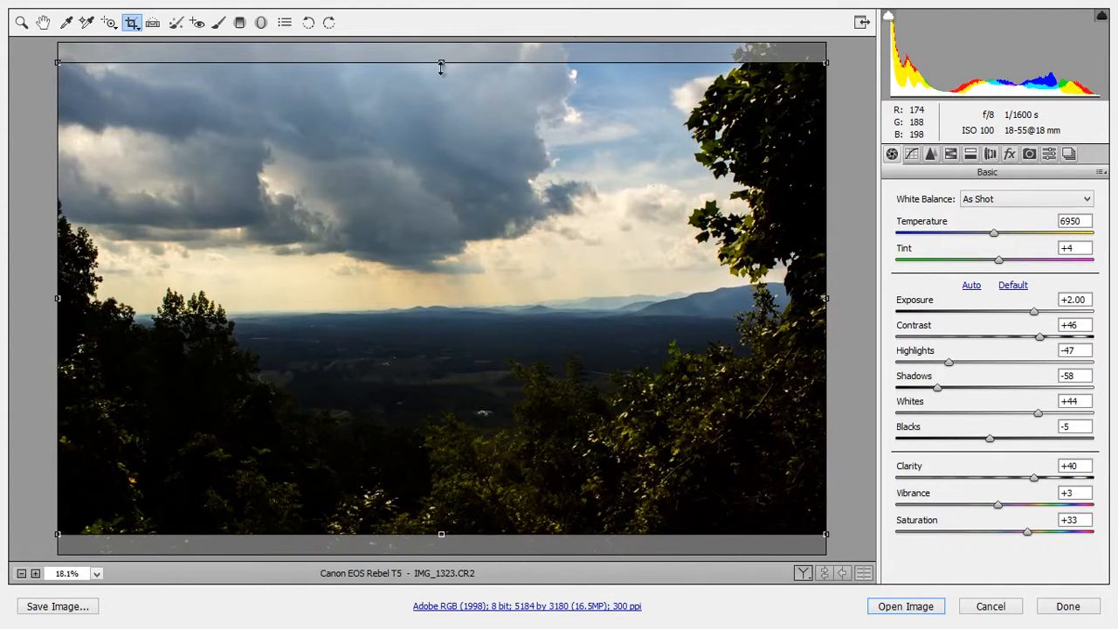
{"action": "mouse_move", "coordinate": [442, 62]}
{"action": "left_mouse_down"}
{"action": "mouse_move", "coordinate": [444, 43]}
{"action": "mouse_move", "coordinate": [443, 84]}
{"action": "left_mouse_up"}
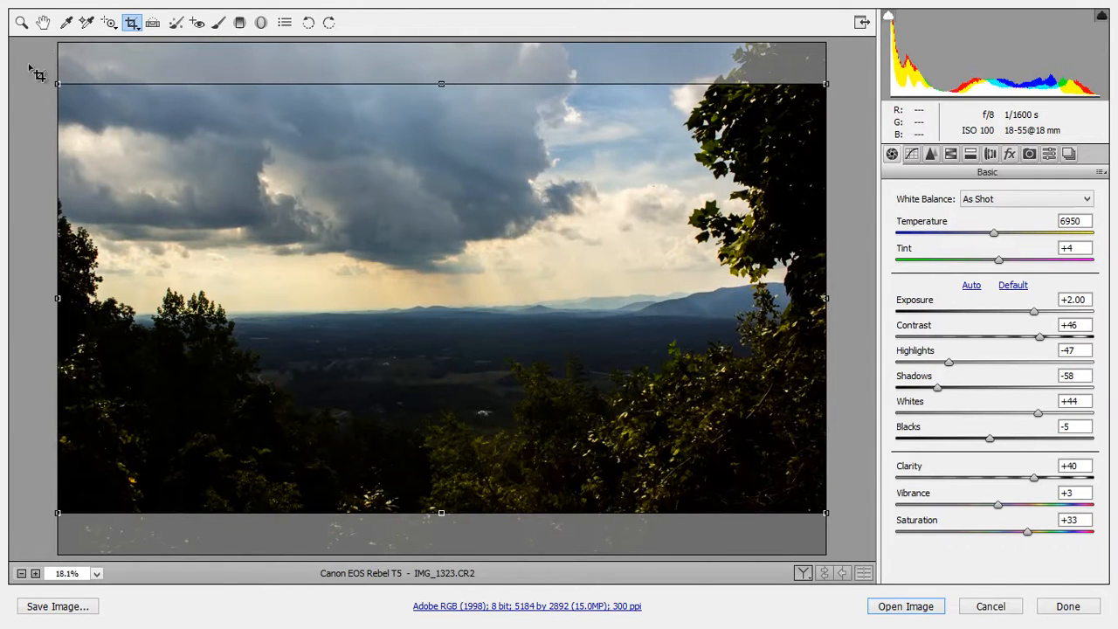
{"action": "key", "text": "Delete"}
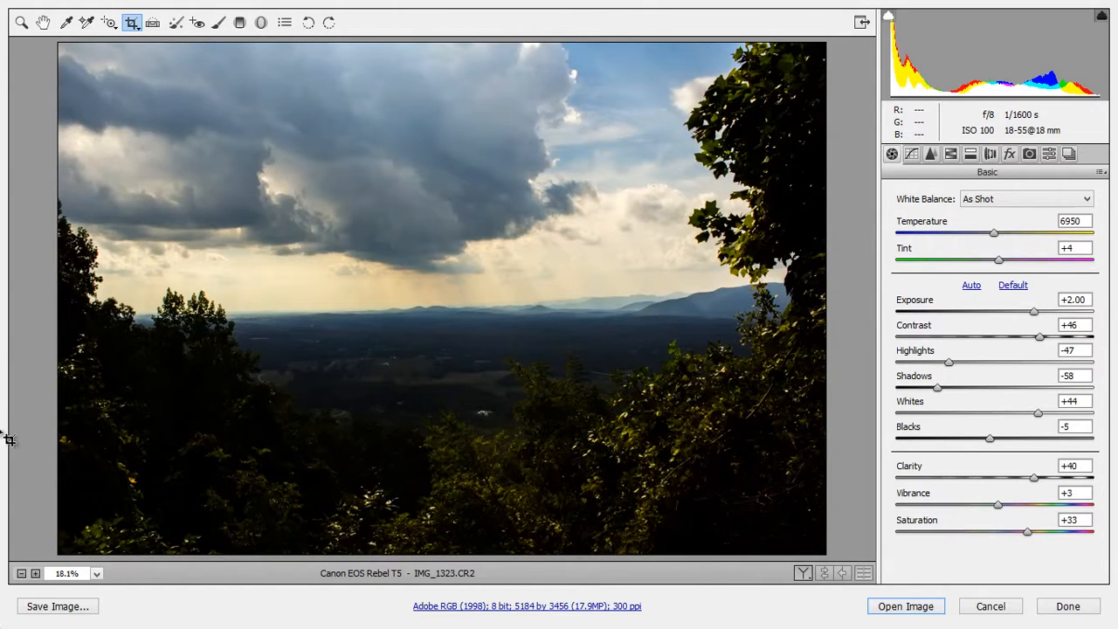
Open the adjusted landscape photo in Photoshop as a Smart Object.
{"action": "key", "text": "shift"}
{"action": "left_click", "coordinate": [906, 608], "text": "shift"}
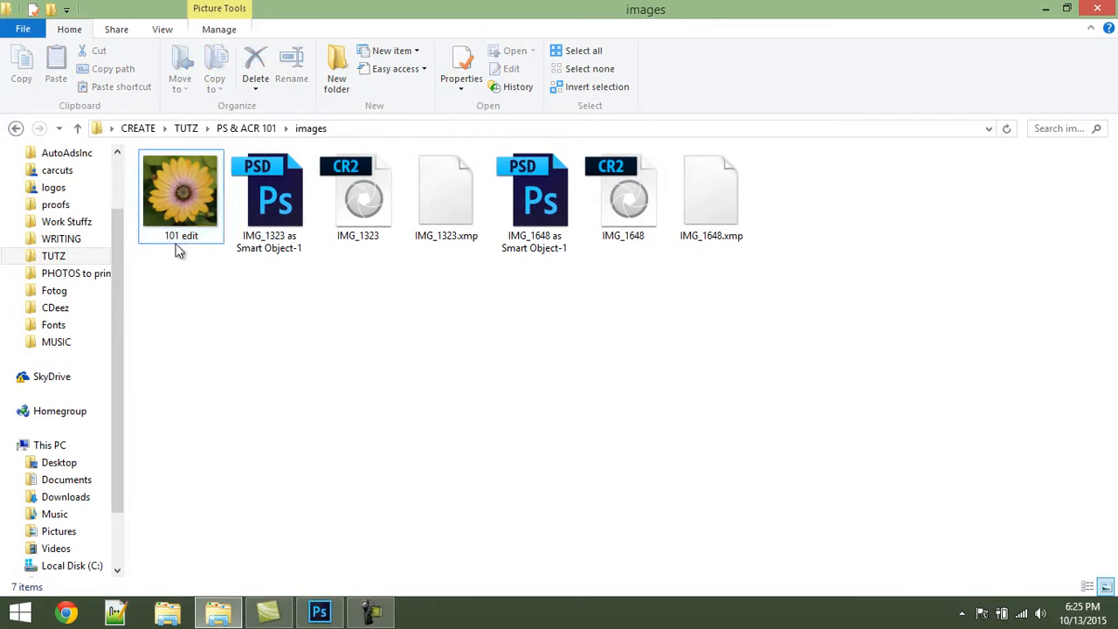
Open the flower image 101 edit from the images folder in Photoshop and fit it to the window.
{"action": "right_click", "coordinate": [159, 185]}
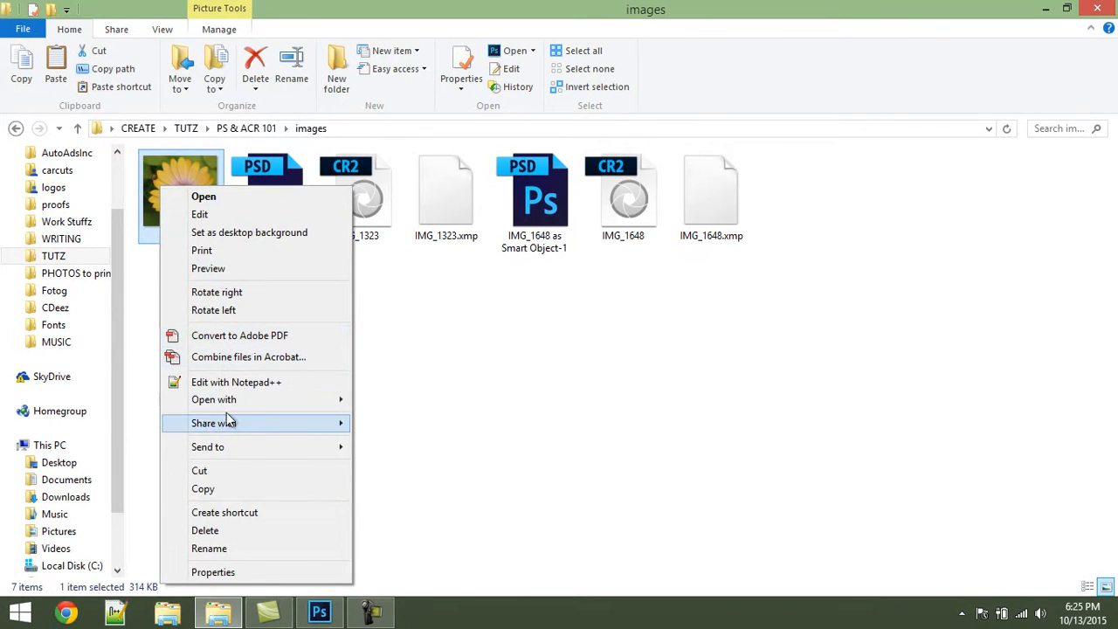
{"action": "mouse_move", "coordinate": [232, 399]}
{"action": "left_click", "coordinate": [417, 417]}
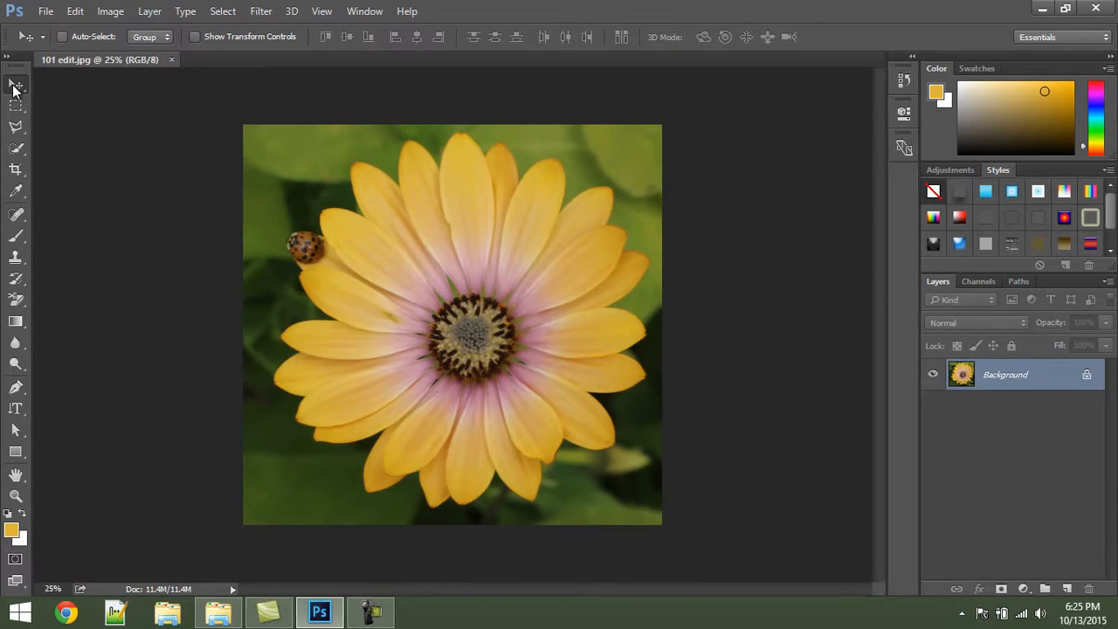
{"action": "key", "text": "ctrl+0"}
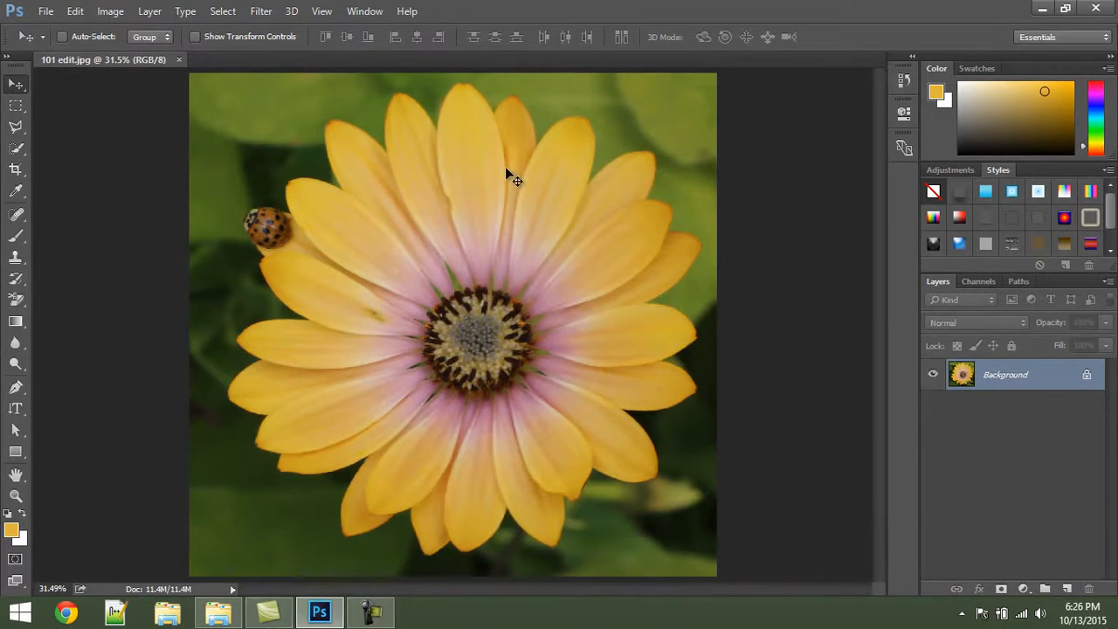
Try to move the locked Background, and convert it into a regular layer with the default options.
{"action": "left_click_drag", "start_coordinate": [512, 175], "coordinate": [882, 393]}
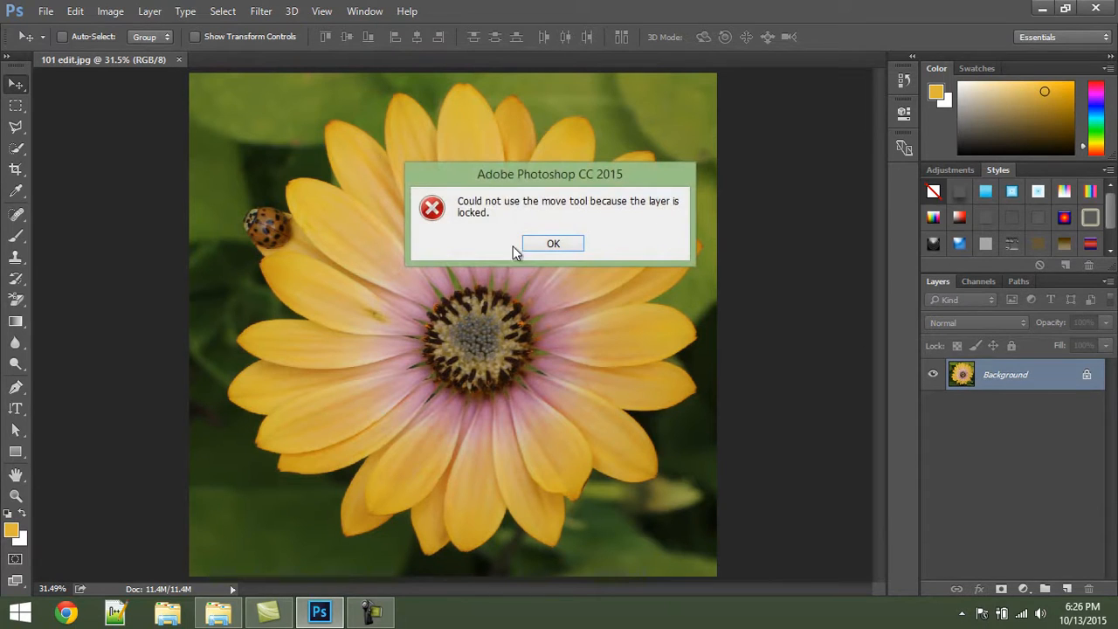
{"action": "left_click", "coordinate": [553, 242]}
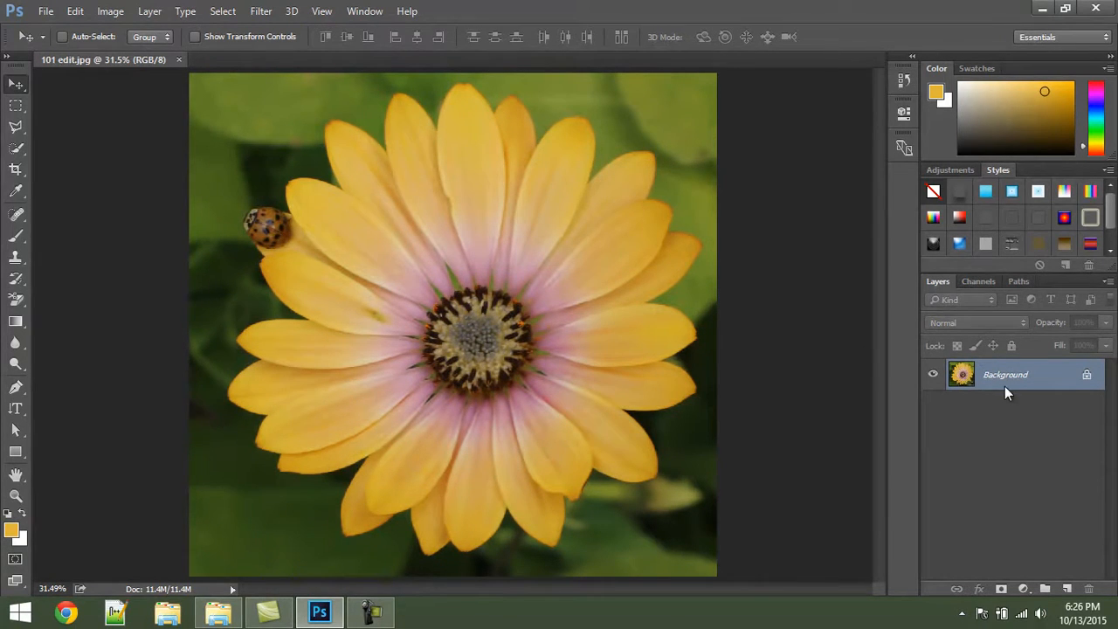
{"action": "double_click", "coordinate": [960, 377]}
{"action": "left_click", "coordinate": [699, 194]}
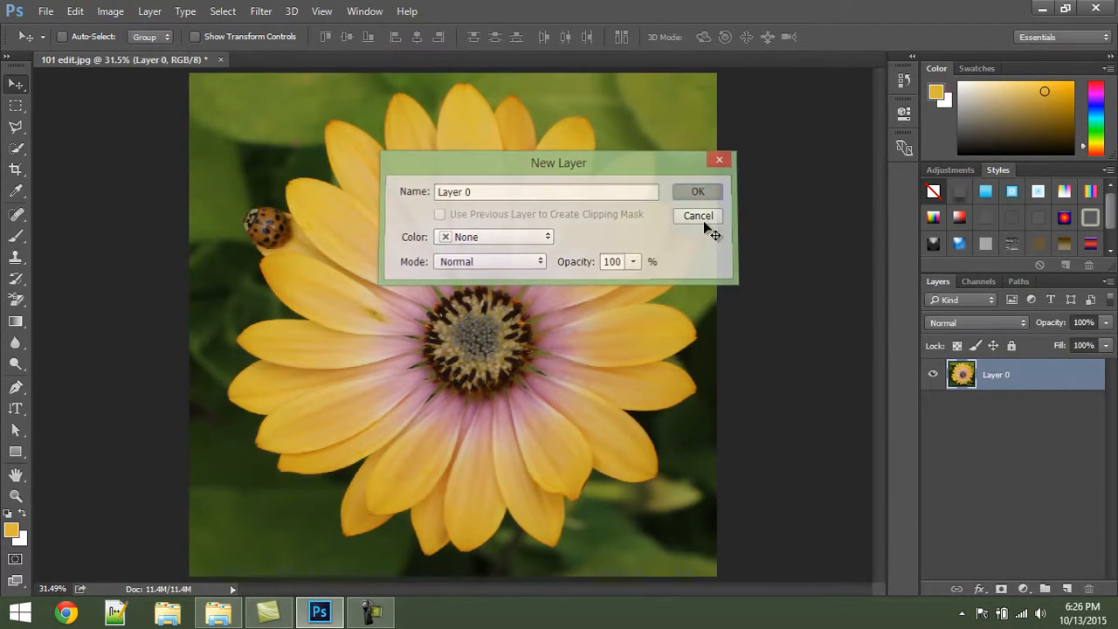
Test moving the unlocked flower layer, and undo the move and the layer conversion to restore the locked Background.
{"action": "left_click_drag", "start_coordinate": [559, 181], "coordinate": [525, 217]}
{"action": "key", "text": "ctrl+z"}
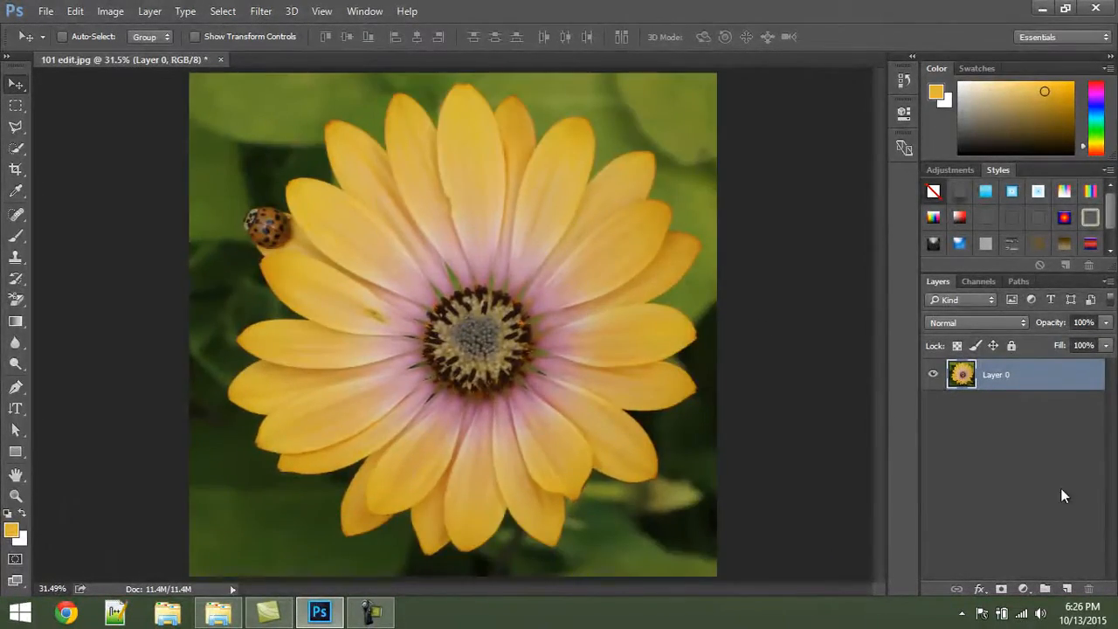
{"action": "left_click", "coordinate": [1002, 413]}
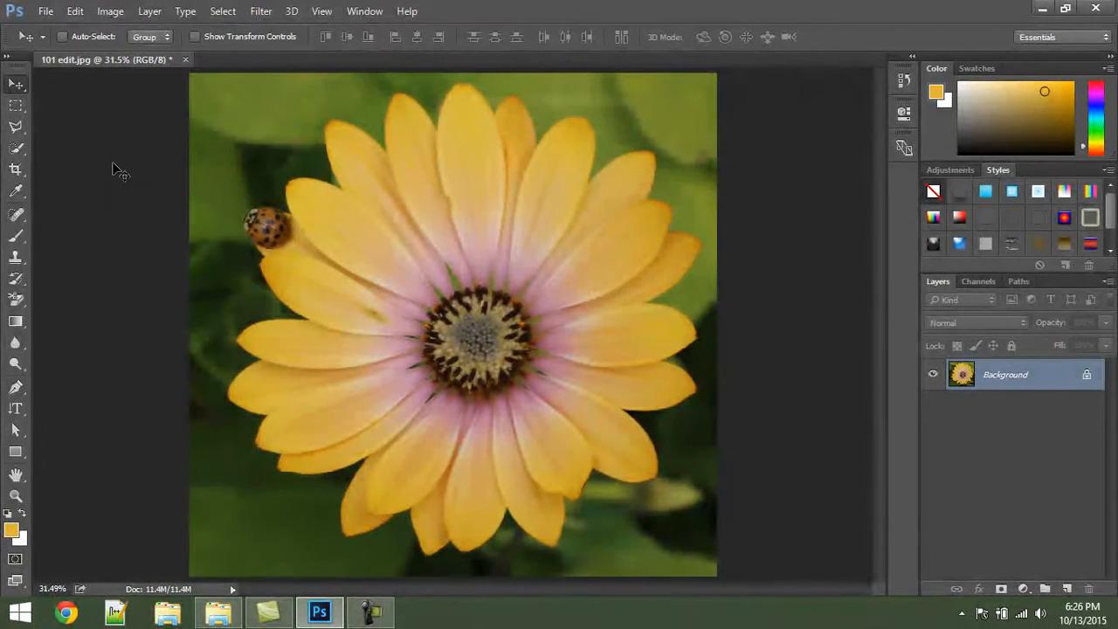
Try a rectangular marquee selection around the whole flower image, and test repositioning and undoing the selection.
{"action": "left_click", "coordinate": [16, 107]}
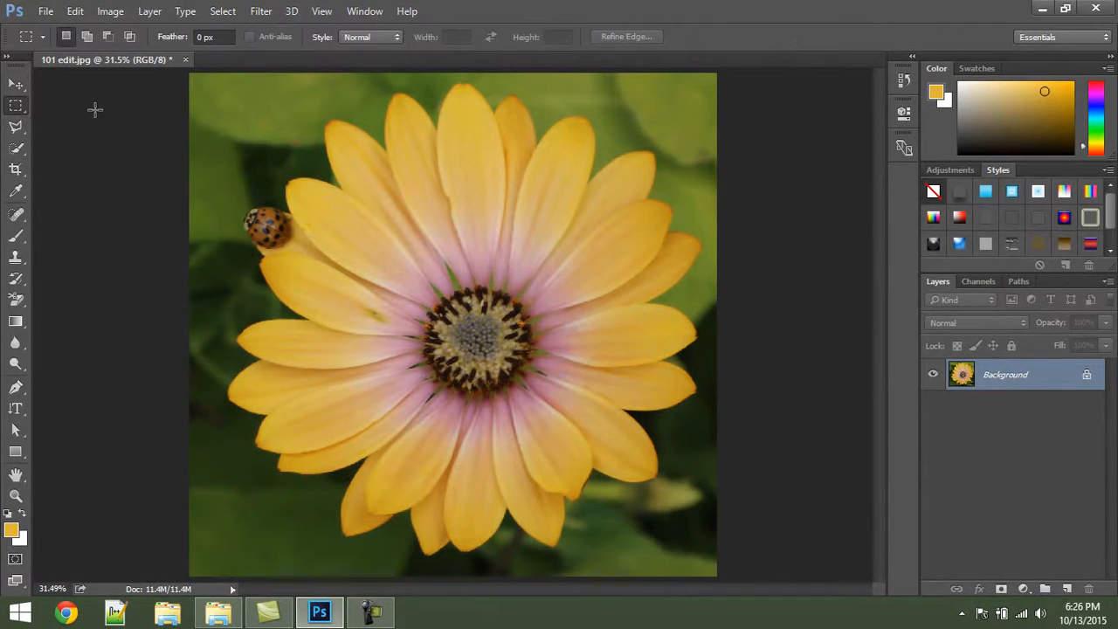
{"action": "left_click_drag", "start_coordinate": [174, 66], "coordinate": [909, 586]}
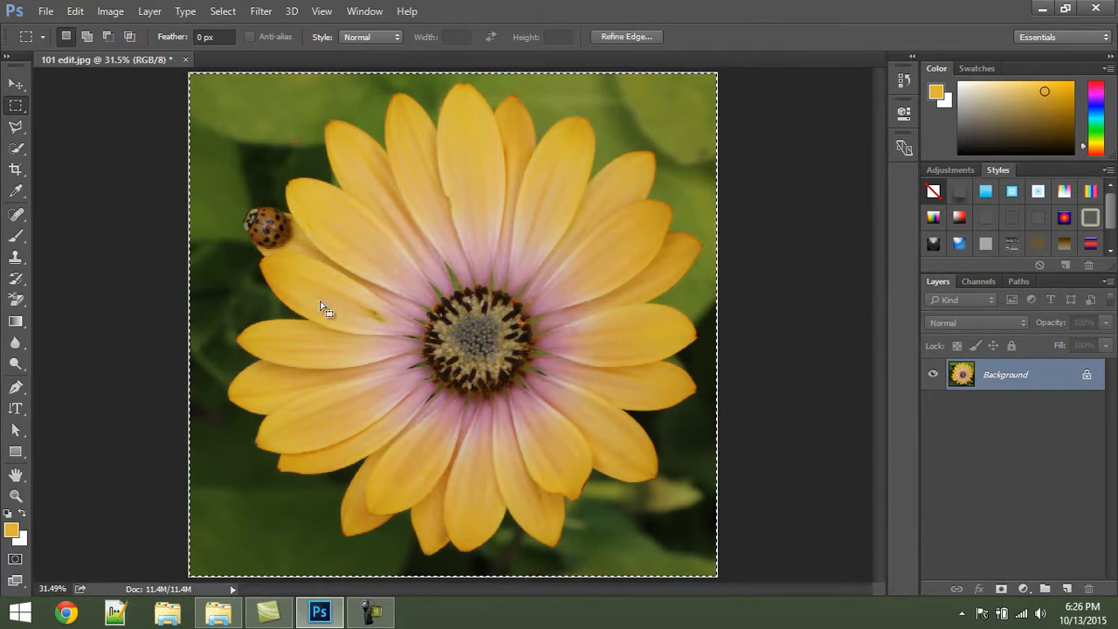
{"action": "left_click_drag", "start_coordinate": [357, 139], "coordinate": [531, 280]}
{"action": "key", "text": "ctrl+z"}
{"action": "left_click", "coordinate": [461, 229]}
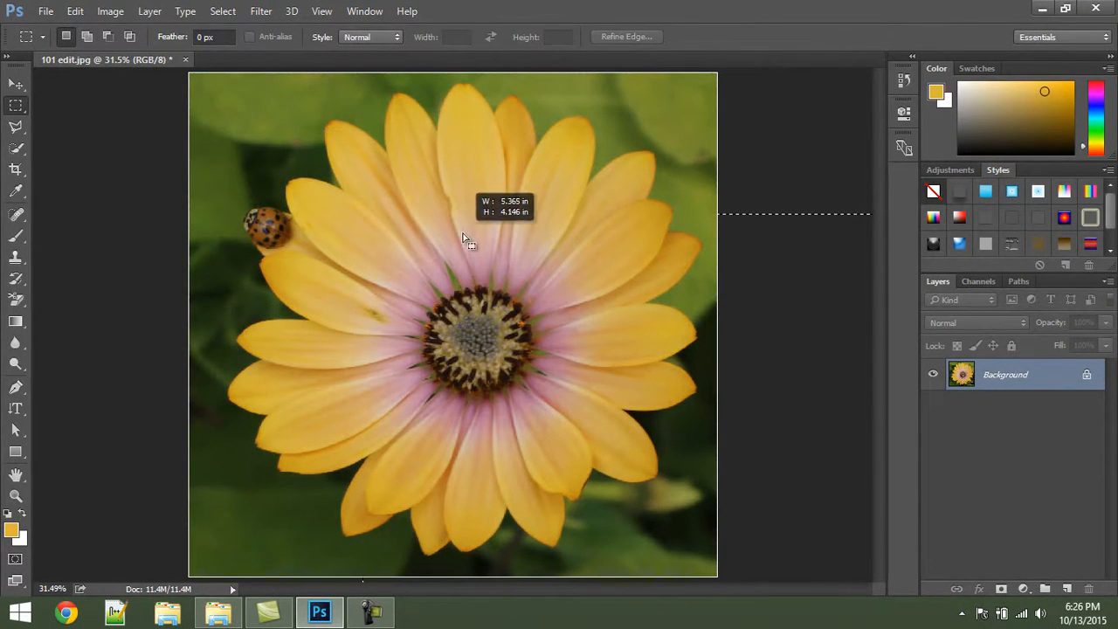
Select the area around the ladybug with a rectangular marquee, delete its contents, and undo the deletion.
{"action": "left_click_drag", "start_coordinate": [223, 146], "coordinate": [337, 280]}
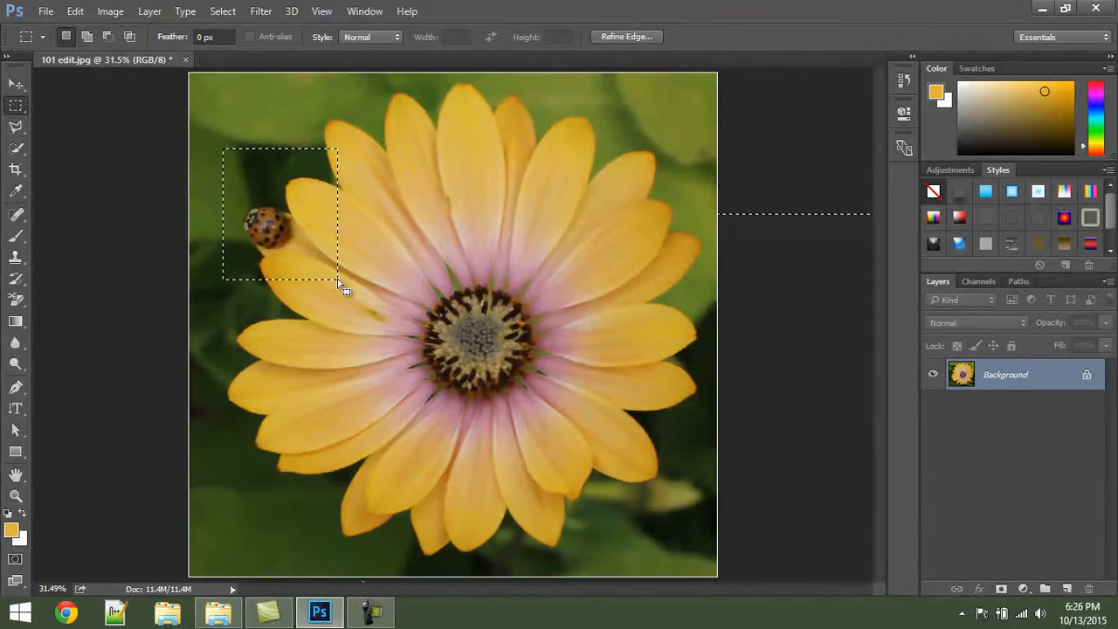
{"action": "key", "text": "BackSpace"}
{"action": "key", "text": "ctrl+z"}
Try copying the ladybug selection to a new layer and moving it, undo both changes, and clear the selection.
{"action": "key", "text": "ctrl+j"}
{"action": "left_click", "coordinate": [16, 83]}
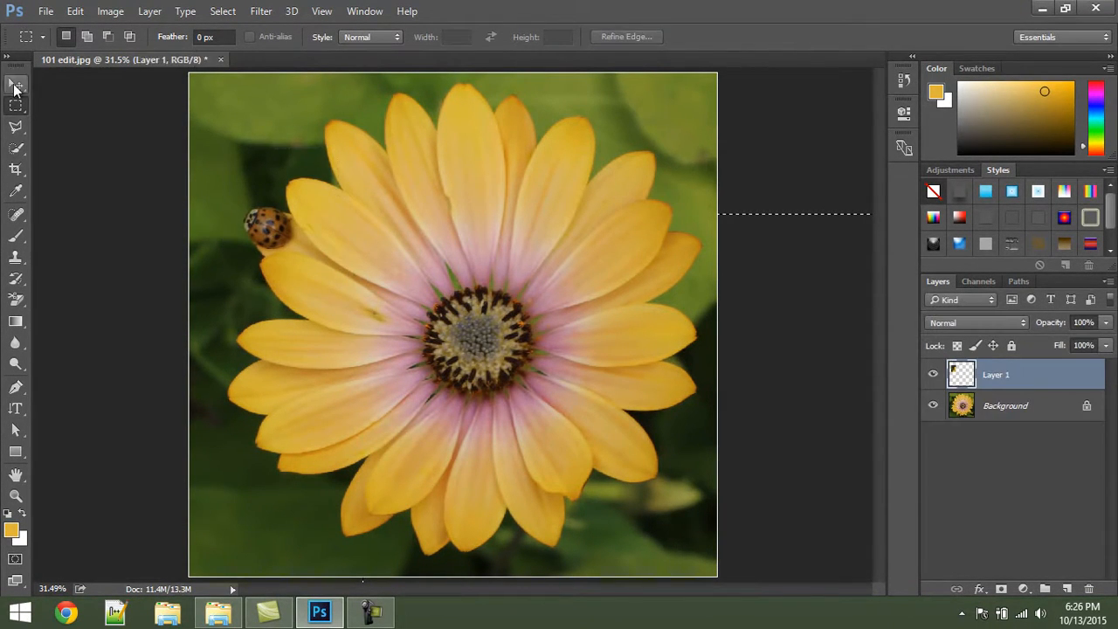
{"action": "left_click_drag", "start_coordinate": [401, 242], "coordinate": [518, 263]}
{"action": "key", "text": "ctrl+alt+z"}
{"action": "key", "text": "ctrl+alt+z"}
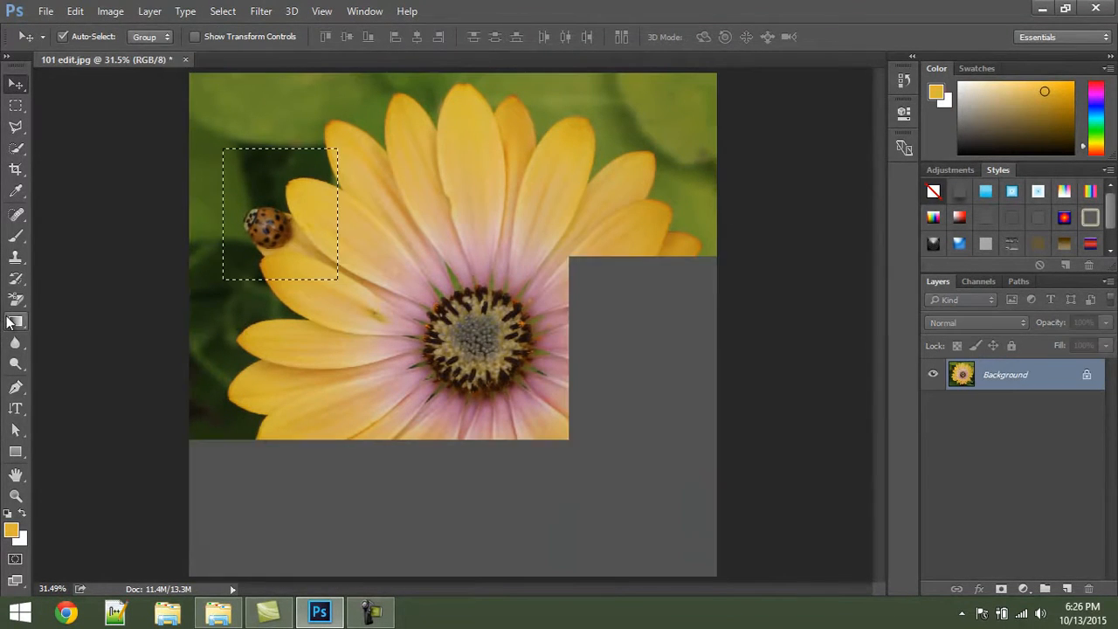
{"action": "key", "text": "ctrl+d"}
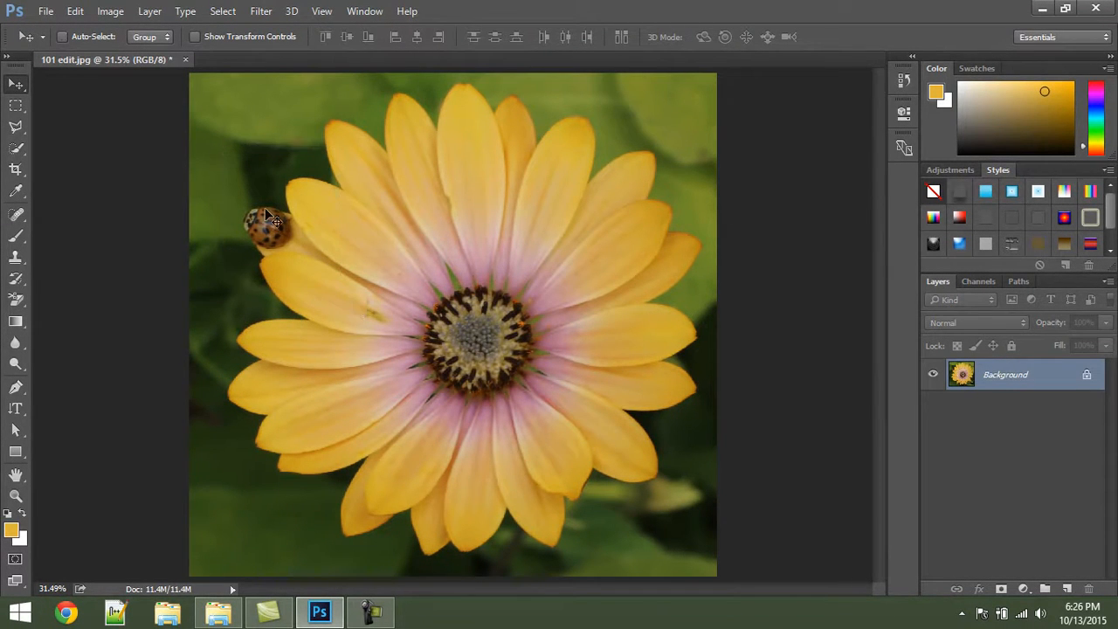
Select the entire flower image, delete the Background's contents, and undo the deletion.
{"action": "key", "text": "ctrl+a"}
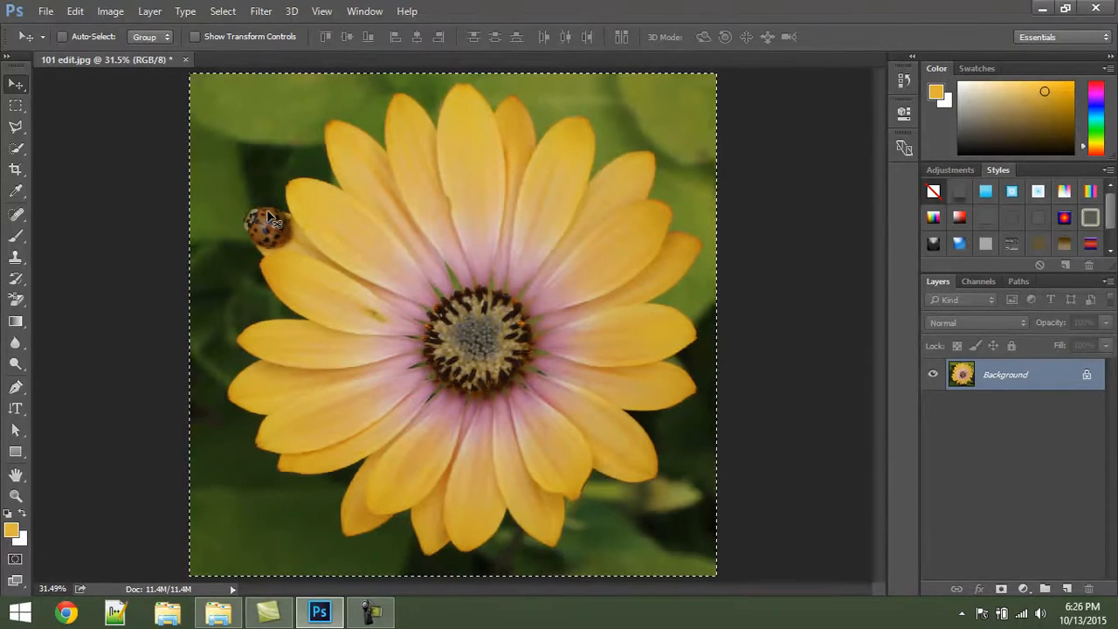
{"action": "key", "text": "BackSpace"}
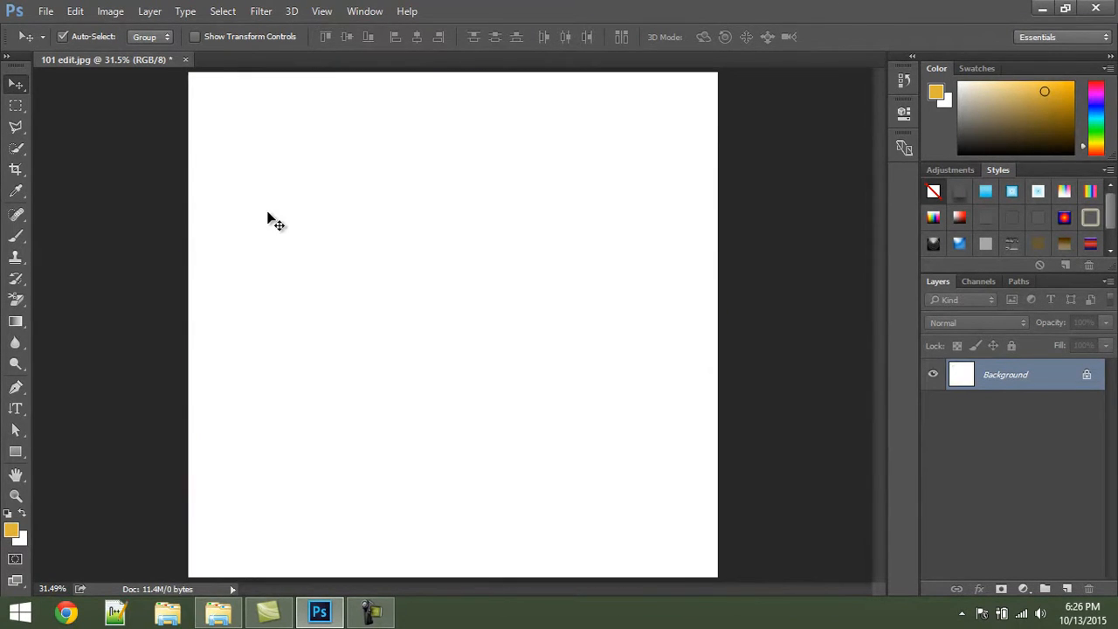
{"action": "key", "text": "ctrl+z"}
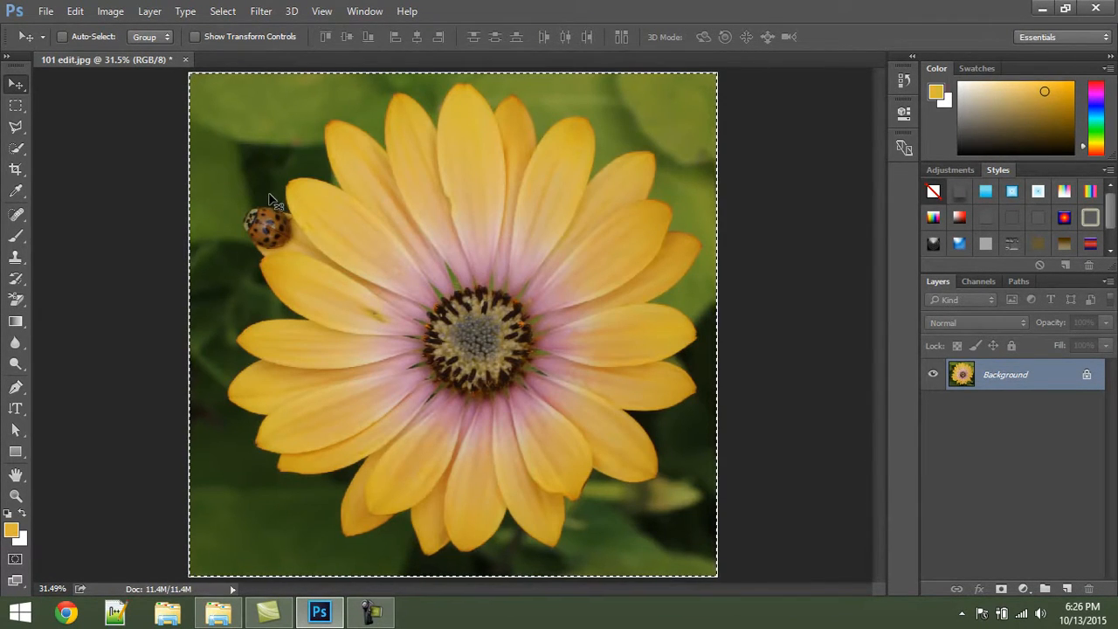
Select the area around the ladybug with a rectangular marquee, try moving its contents onto the petals, undo the move, and deselect.
{"action": "key", "text": "m"}
{"action": "left_click_drag", "start_coordinate": [317, 150], "coordinate": [216, 279]}
{"action": "left_click", "coordinate": [16, 83]}
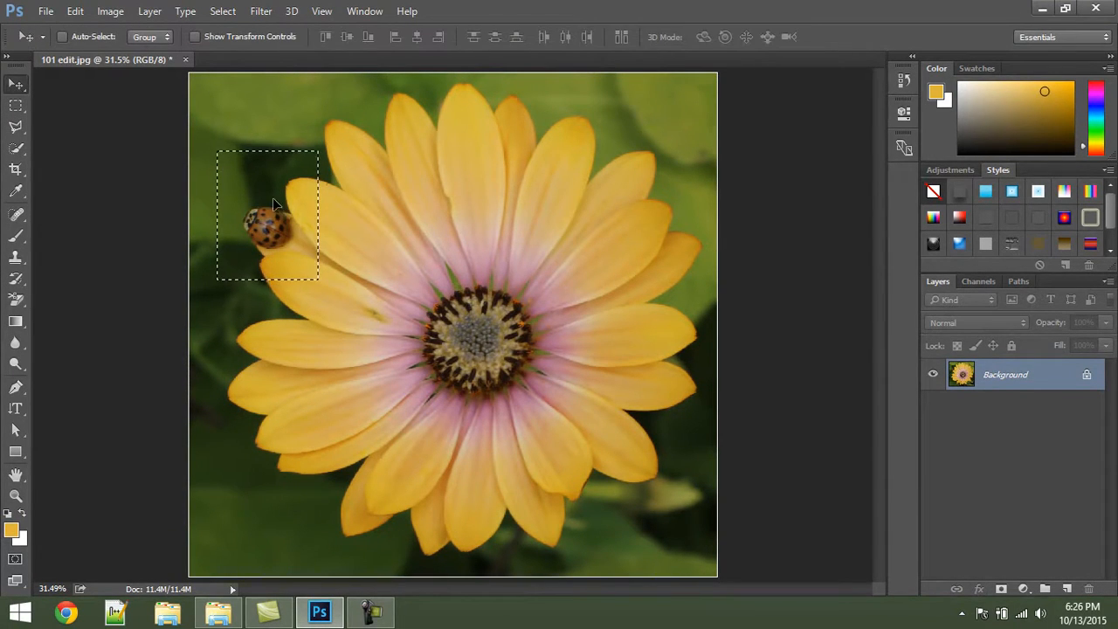
{"action": "left_click_drag", "start_coordinate": [273, 205], "coordinate": [538, 216]}
{"action": "key", "text": "ctrl+z"}
{"action": "key", "text": "ctrl+d"}
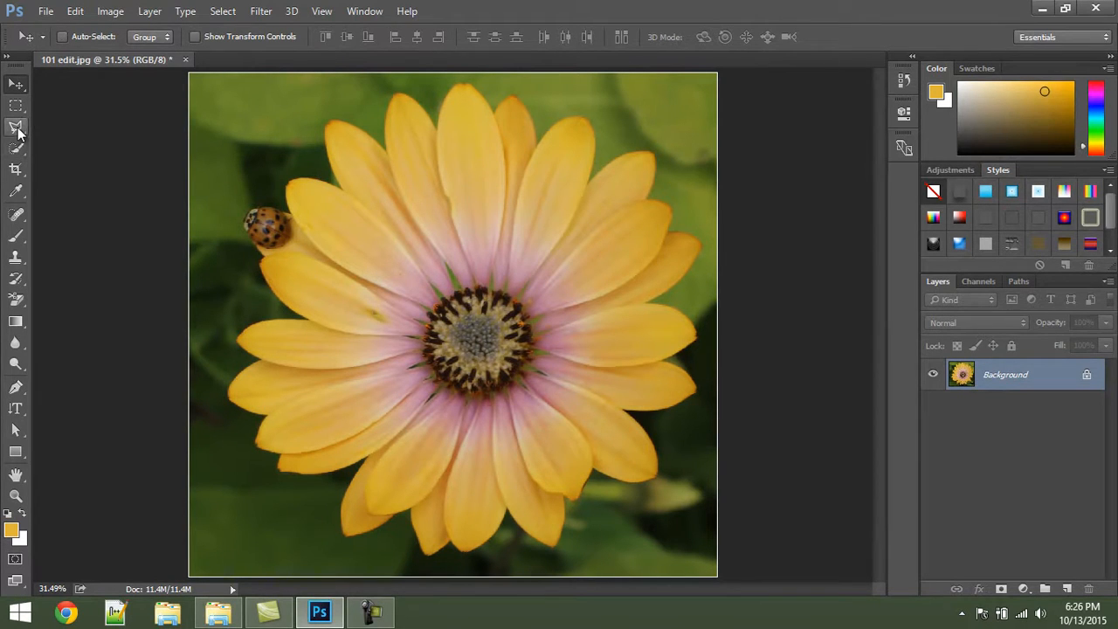
{"action": "left_click", "coordinate": [16, 105]}
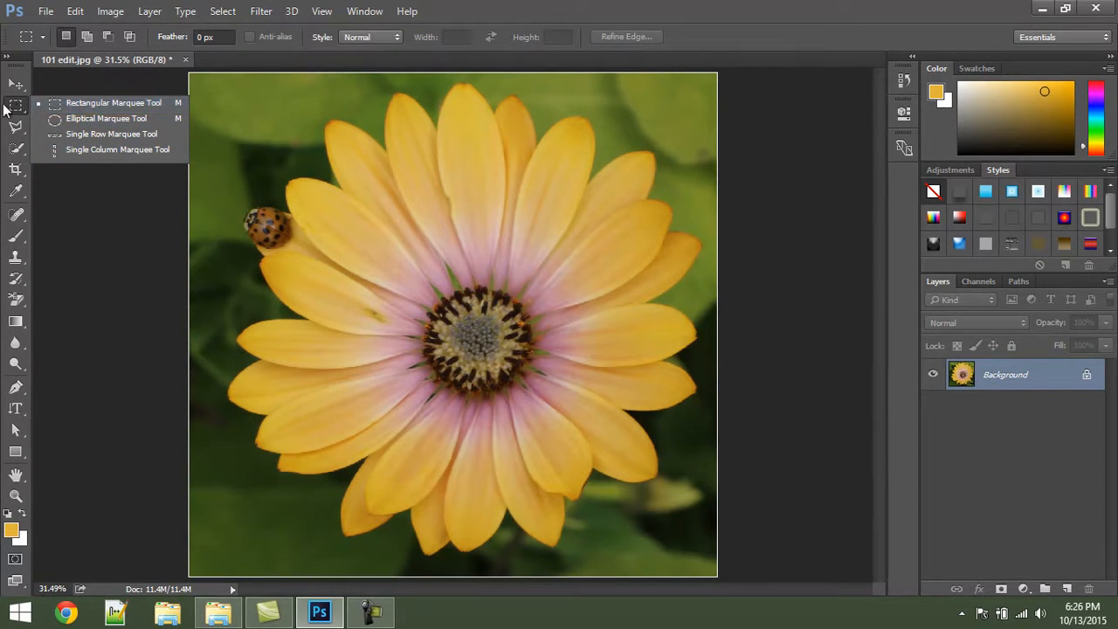
{"action": "left_click", "coordinate": [95, 104]}
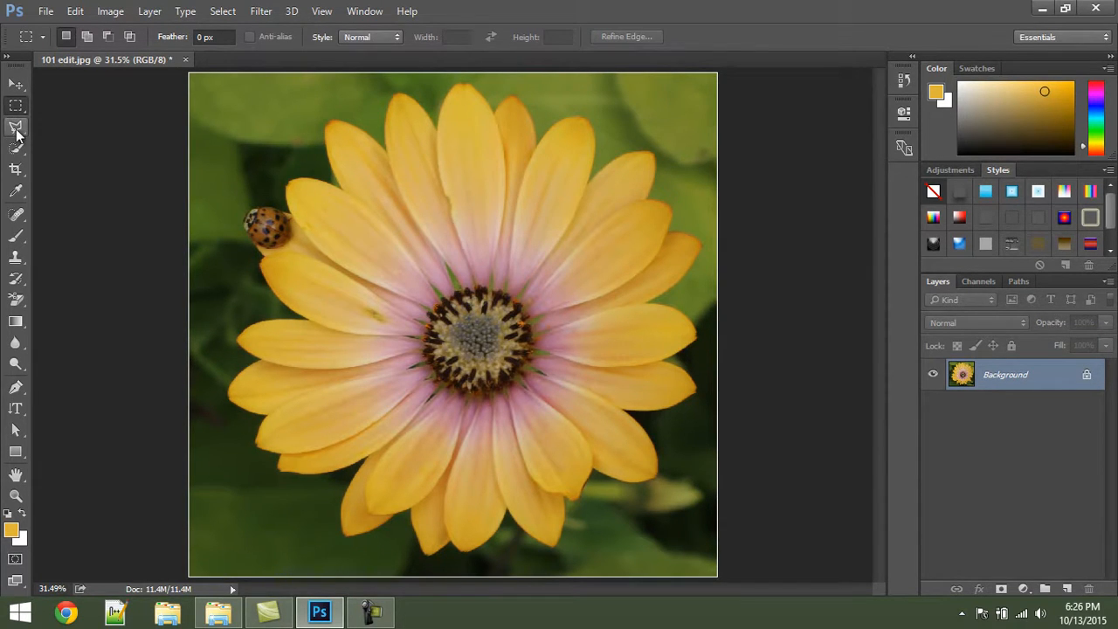
Try an irregular Polygonal Lasso selection across the flower's upper petals, and clear the selection.
{"action": "left_click", "coordinate": [17, 130]}
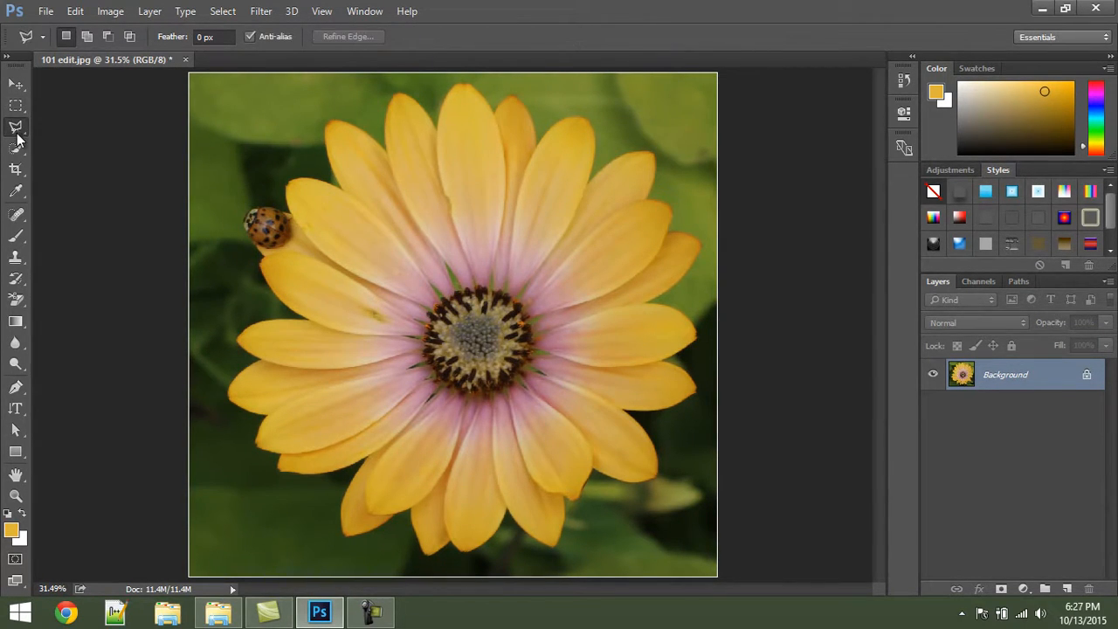
{"action": "left_click", "coordinate": [12, 131]}
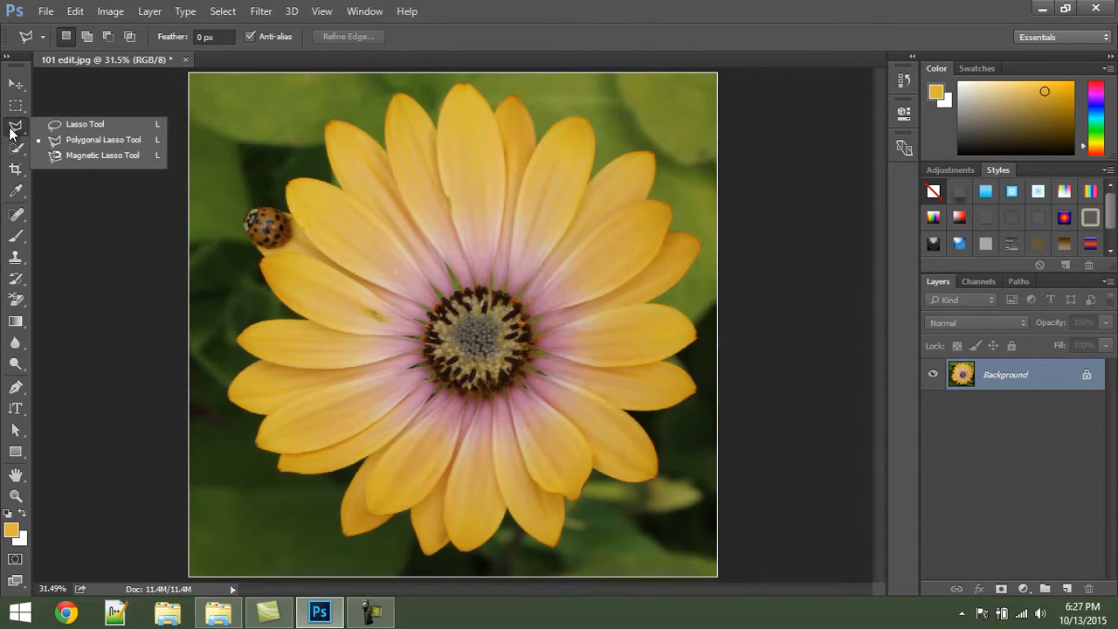
{"action": "left_click", "coordinate": [104, 140]}
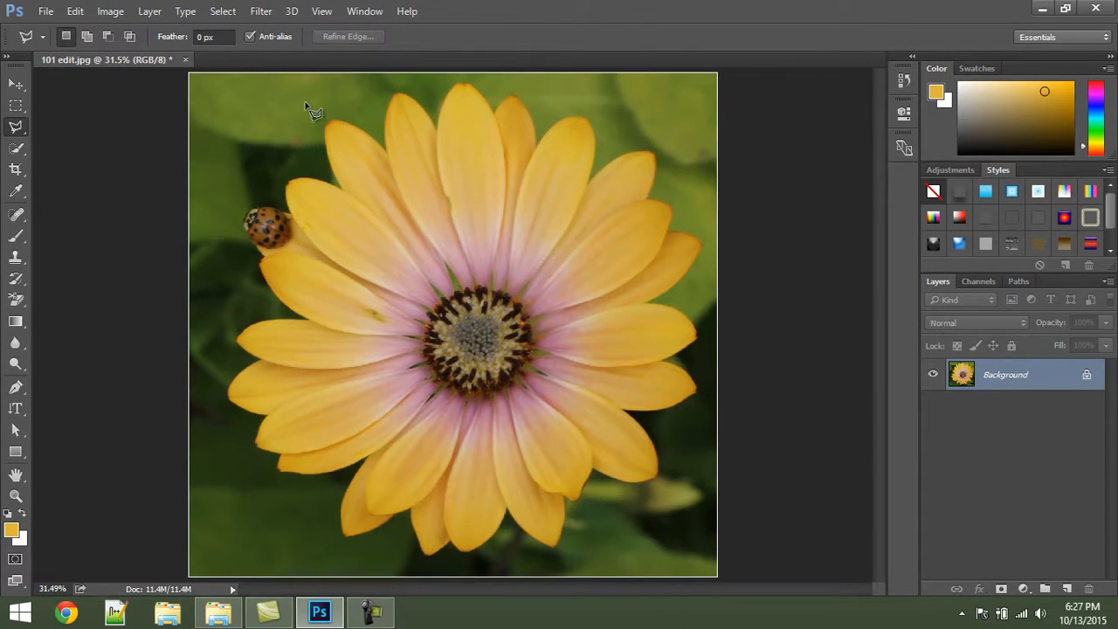
{"action": "left_click", "coordinate": [307, 107]}
{"action": "left_click", "coordinate": [321, 176]}
{"action": "left_click", "coordinate": [491, 162]}
{"action": "left_click", "coordinate": [435, 115]}
{"action": "left_click", "coordinate": [418, 178]}
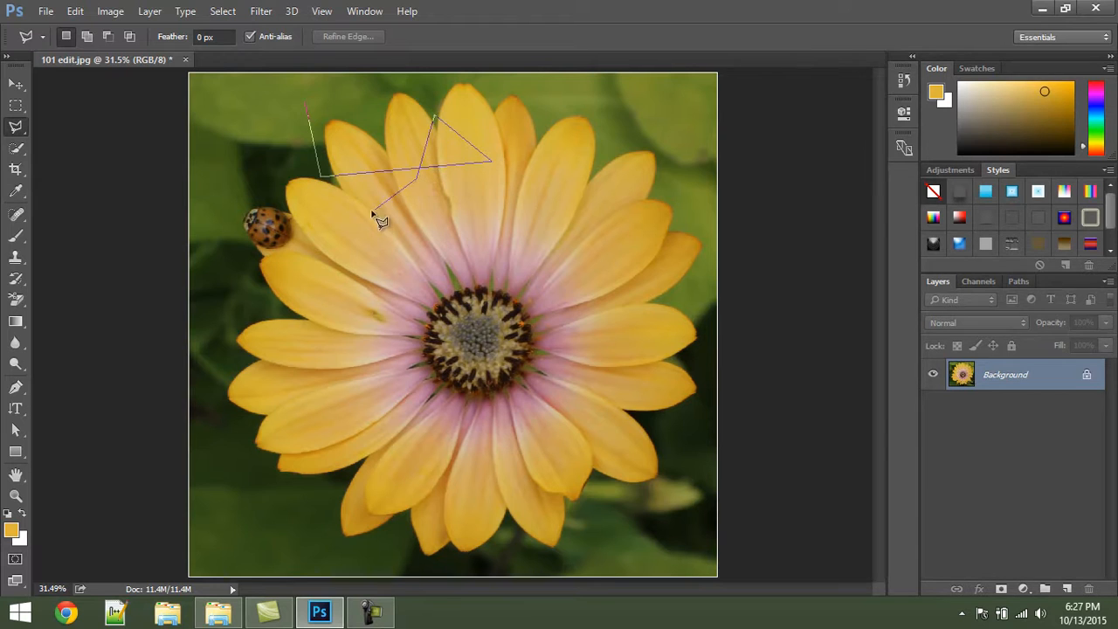
{"action": "left_click", "coordinate": [365, 204]}
{"action": "left_click", "coordinate": [307, 107]}
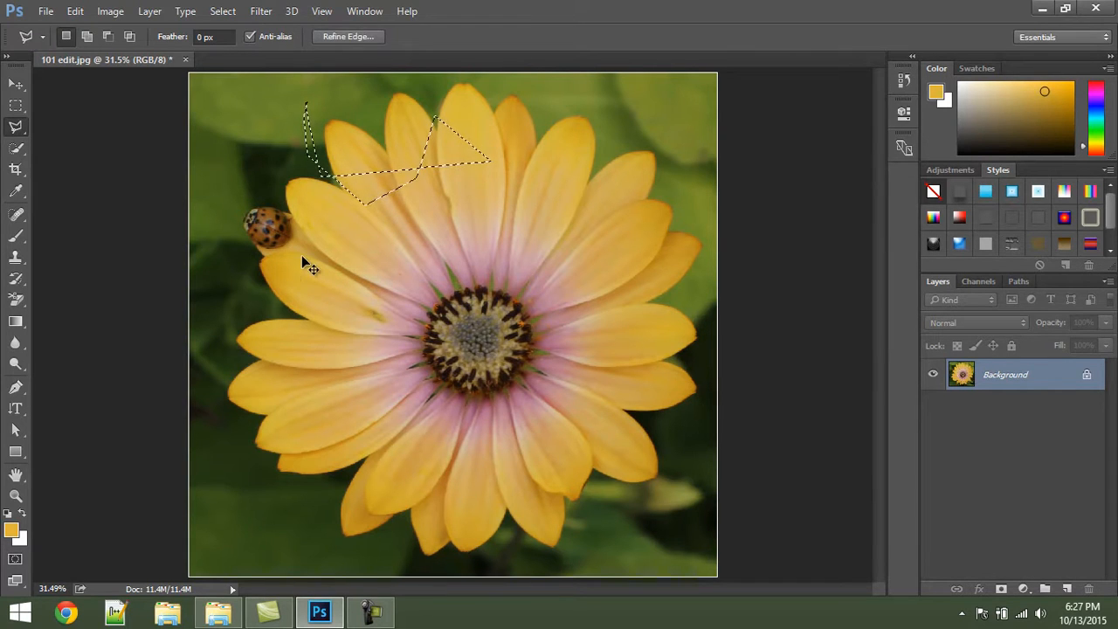
{"action": "key", "text": "ctrl+d"}
Try a freehand oval Lasso selection over the petals above the flower's center, and clear it.
{"action": "right_click", "coordinate": [18, 131]}
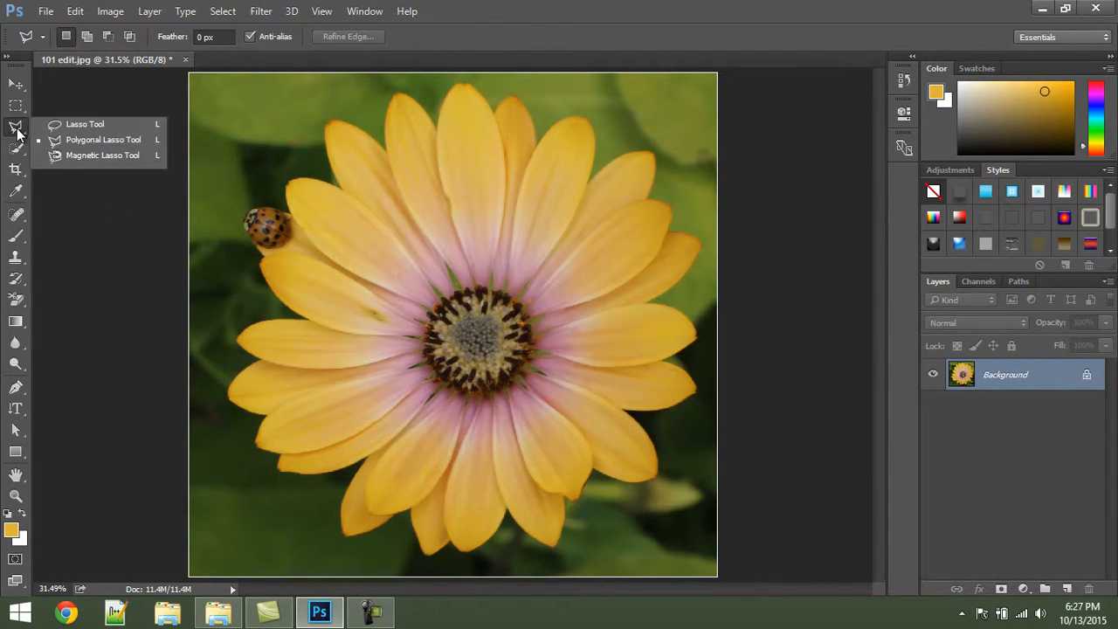
{"action": "left_click", "coordinate": [85, 124]}
{"action": "mouse_move", "coordinate": [409, 128]}
{"action": "left_mouse_down"}
{"action": "mouse_move", "coordinate": [352, 161]}
{"action": "mouse_move", "coordinate": [424, 278]}
{"action": "mouse_move", "coordinate": [532, 180]}
{"action": "mouse_move", "coordinate": [408, 129]}
{"action": "left_mouse_up"}
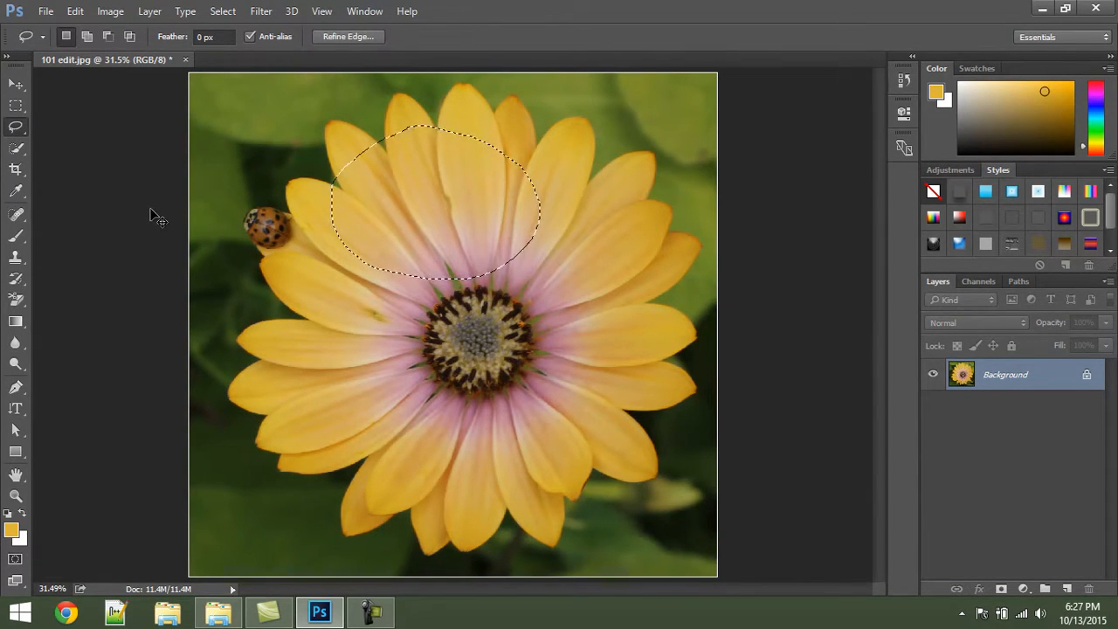
{"action": "key", "text": "ctrl+d"}
Trace the ladybug and neighboring petals with the Magnetic Lasso, clear the selection, and return to the Polygonal Lasso tool.
{"action": "left_click", "coordinate": [13, 129]}
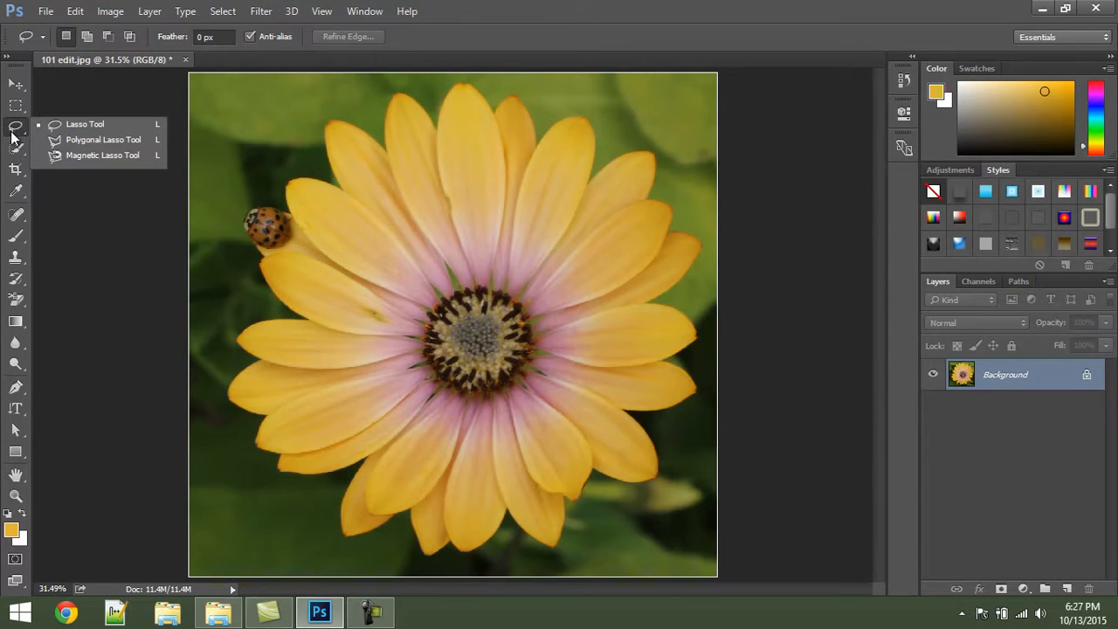
{"action": "left_click", "coordinate": [87, 155]}
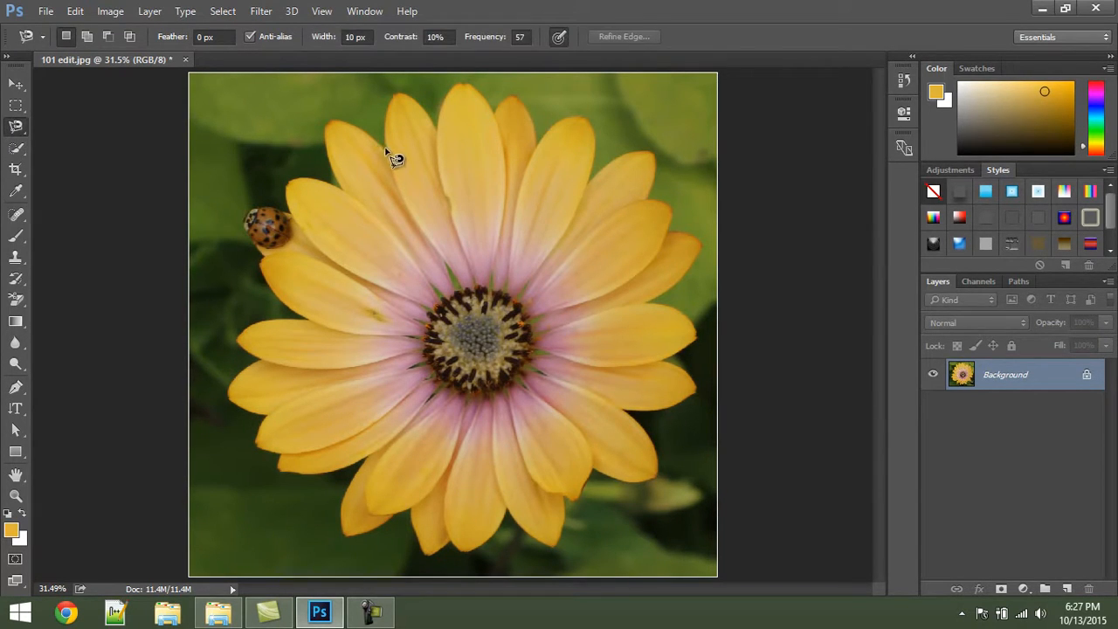
{"action": "left_click", "coordinate": [385, 148]}
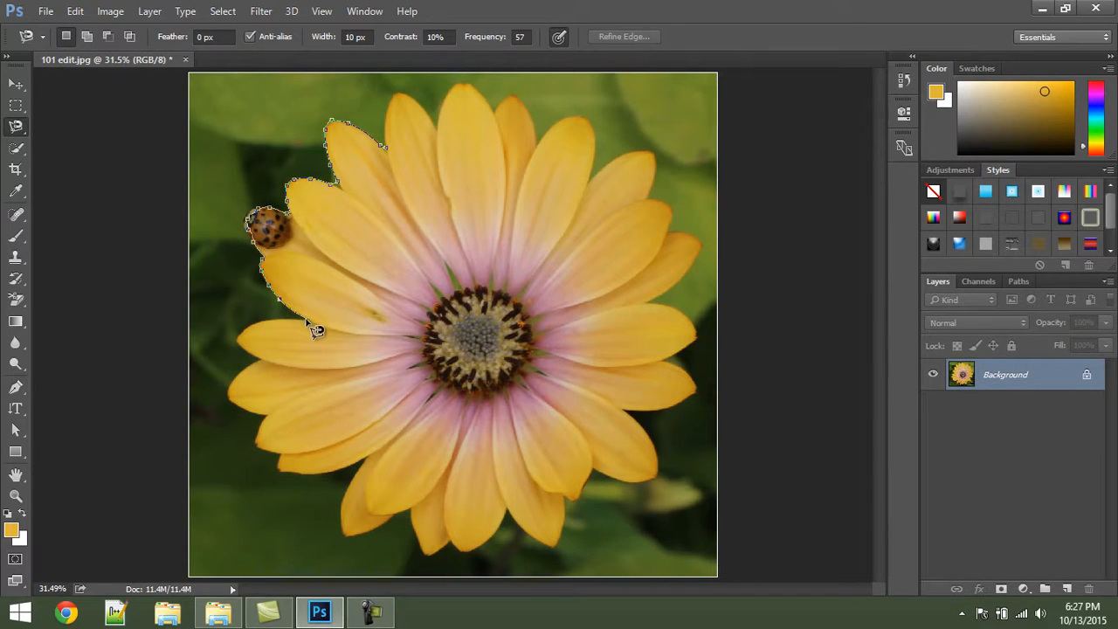
{"action": "left_click", "coordinate": [389, 151]}
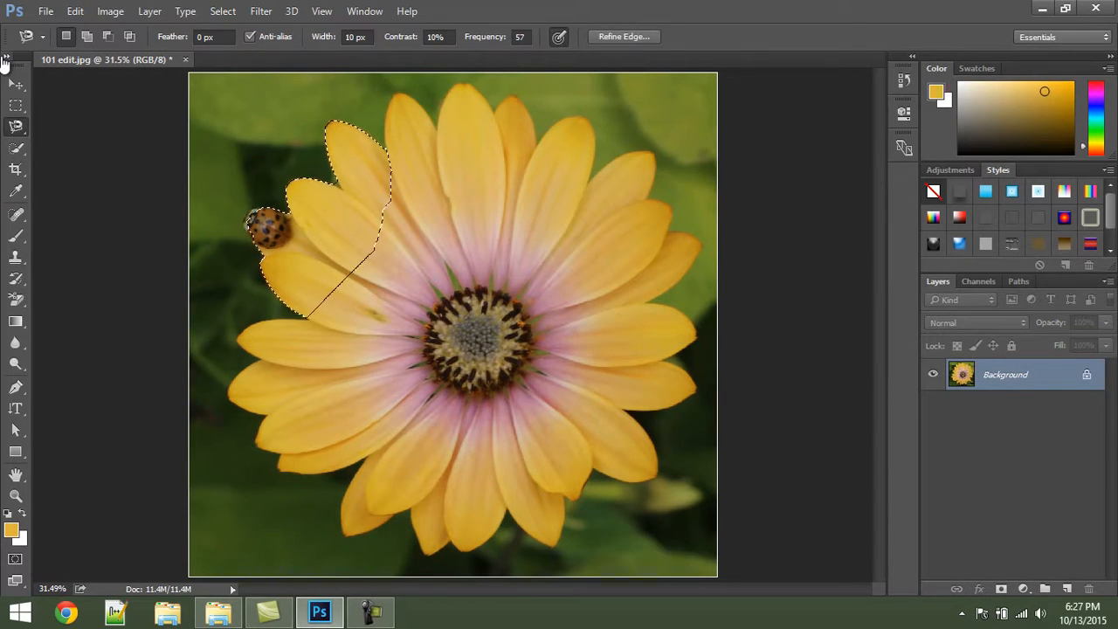
{"action": "key", "text": "ctrl+d"}
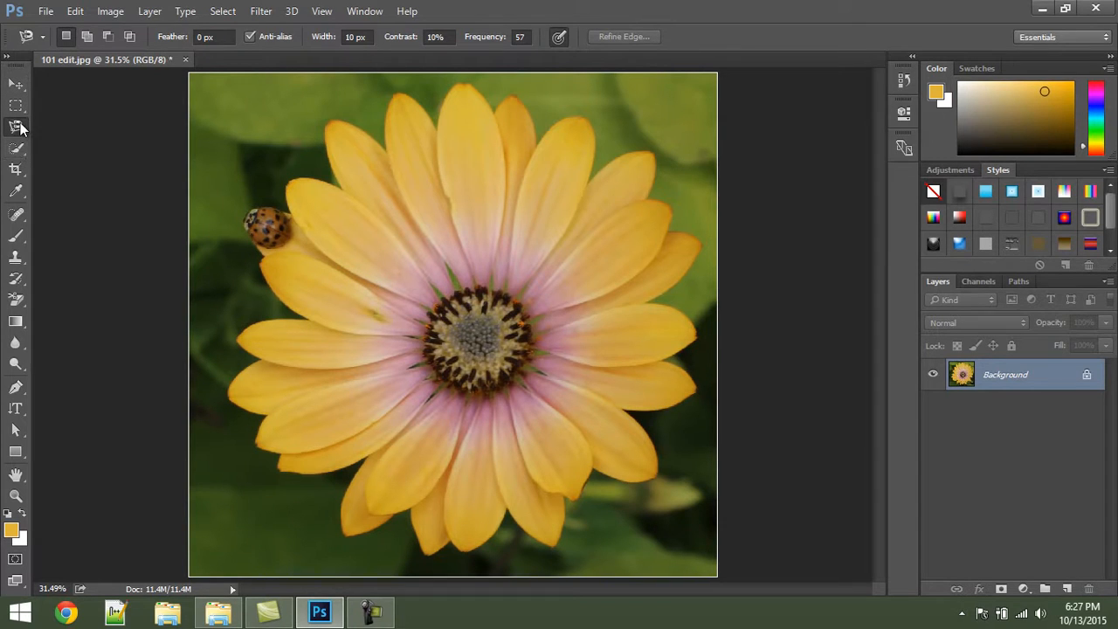
{"action": "right_click", "coordinate": [20, 125]}
{"action": "left_click", "coordinate": [87, 140]}
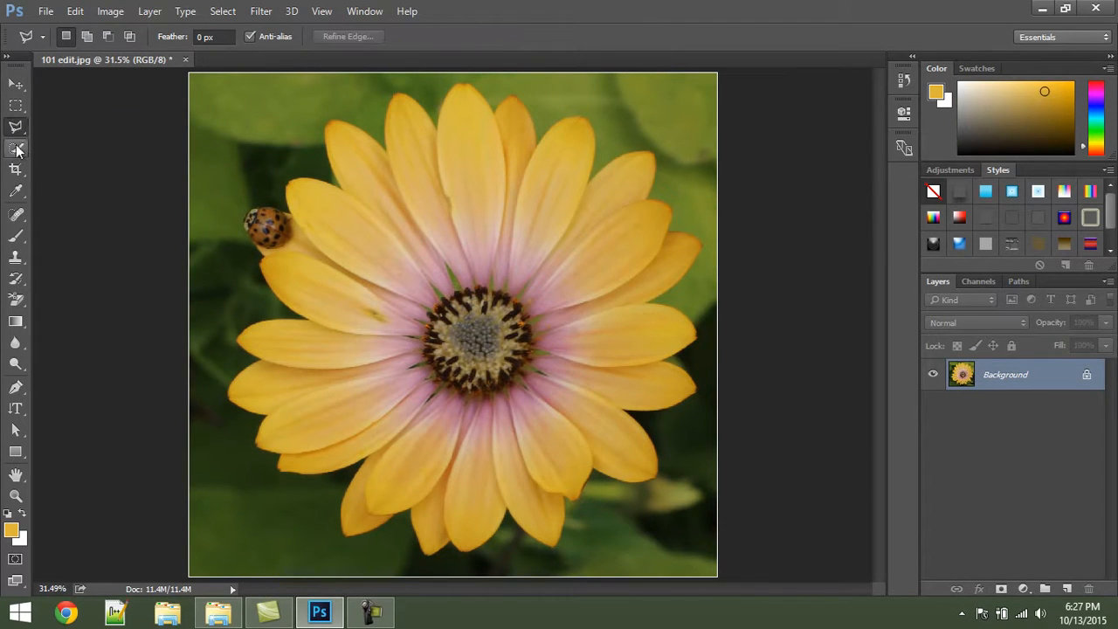
Try selecting the green background around the flower with the Quick Selection tool, and clear the selection.
{"action": "left_click", "coordinate": [17, 150]}
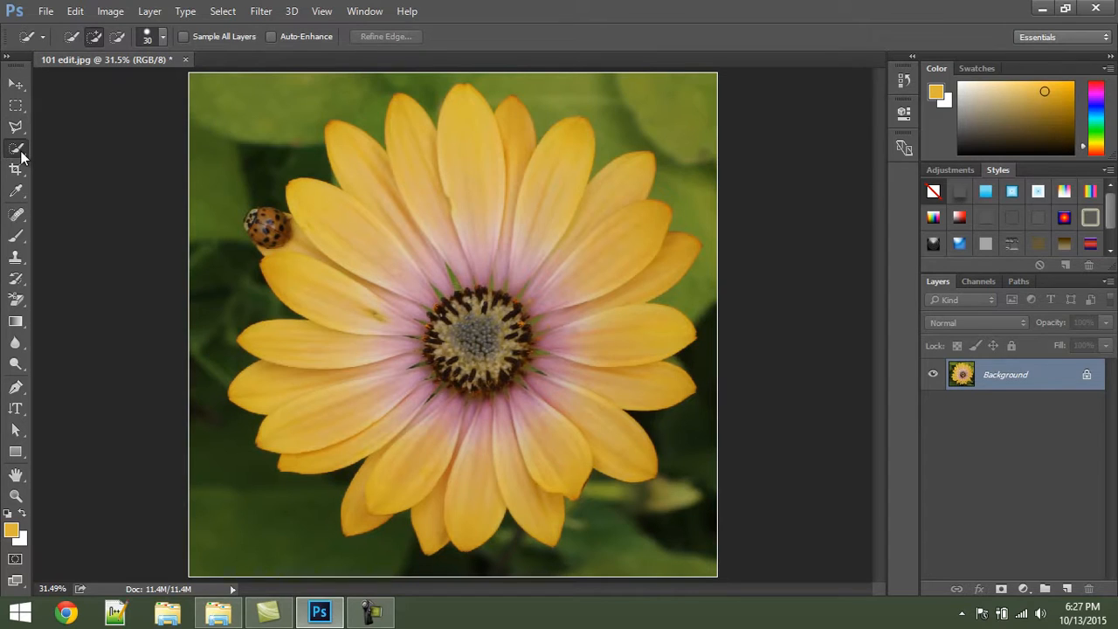
{"action": "right_click", "coordinate": [21, 152]}
{"action": "left_click", "coordinate": [101, 149]}
{"action": "left_click_drag", "start_coordinate": [374, 91], "coordinate": [328, 93]}
{"action": "left_click_drag", "start_coordinate": [259, 138], "coordinate": [229, 192]}
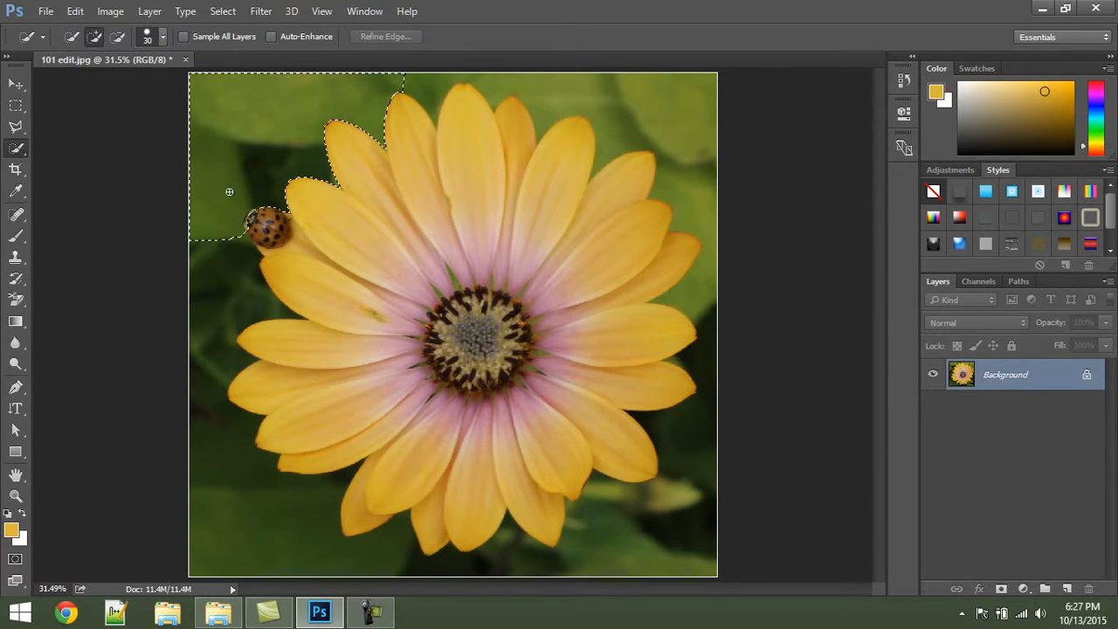
{"action": "mouse_move", "coordinate": [202, 259]}
{"action": "left_mouse_down"}
{"action": "mouse_move", "coordinate": [201, 393]}
{"action": "mouse_move", "coordinate": [220, 458]}
{"action": "mouse_move", "coordinate": [297, 532]}
{"action": "left_mouse_up"}
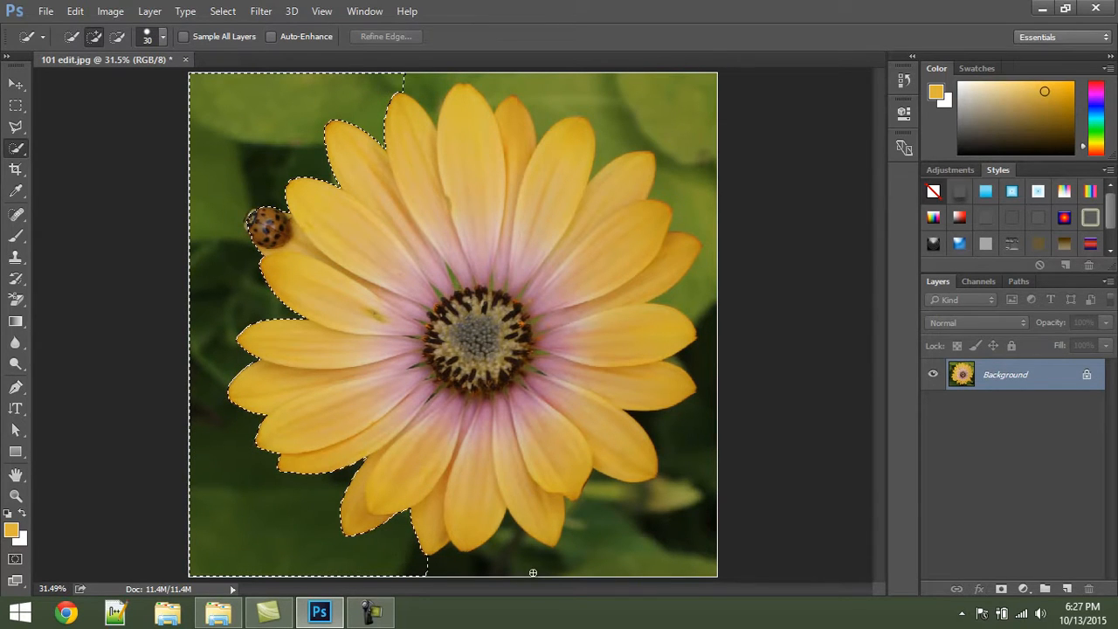
{"action": "left_click", "coordinate": [631, 569]}
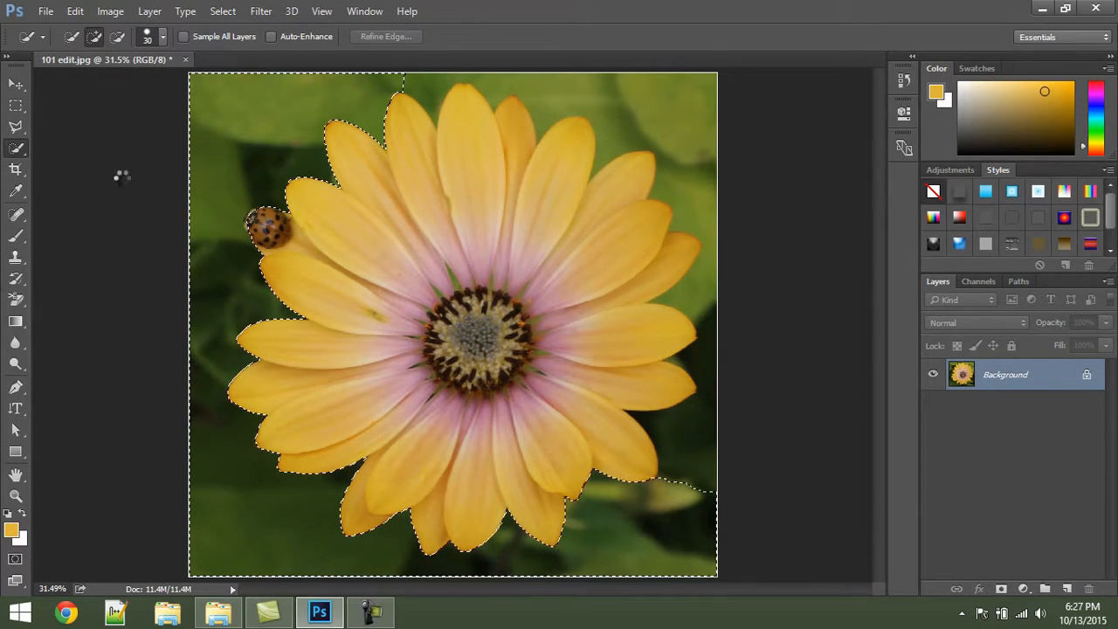
{"action": "key", "text": "ctrl+d"}
Switch to the Magic Wand tool, sample a yellow petal, and clear the selection.
{"action": "right_click", "coordinate": [16, 150]}
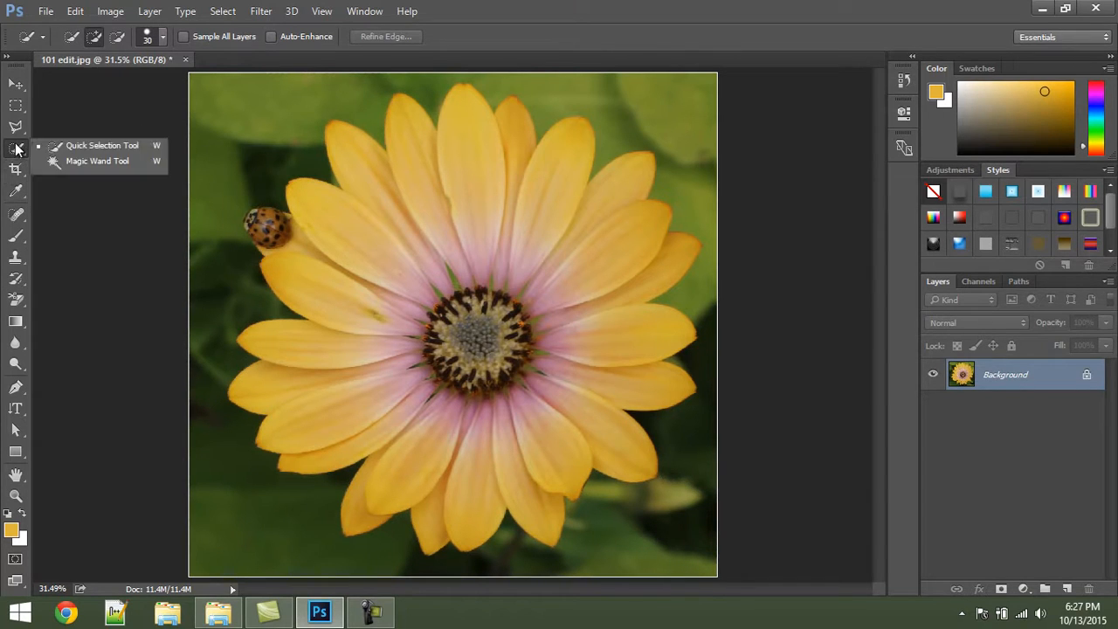
{"action": "left_click", "coordinate": [92, 161]}
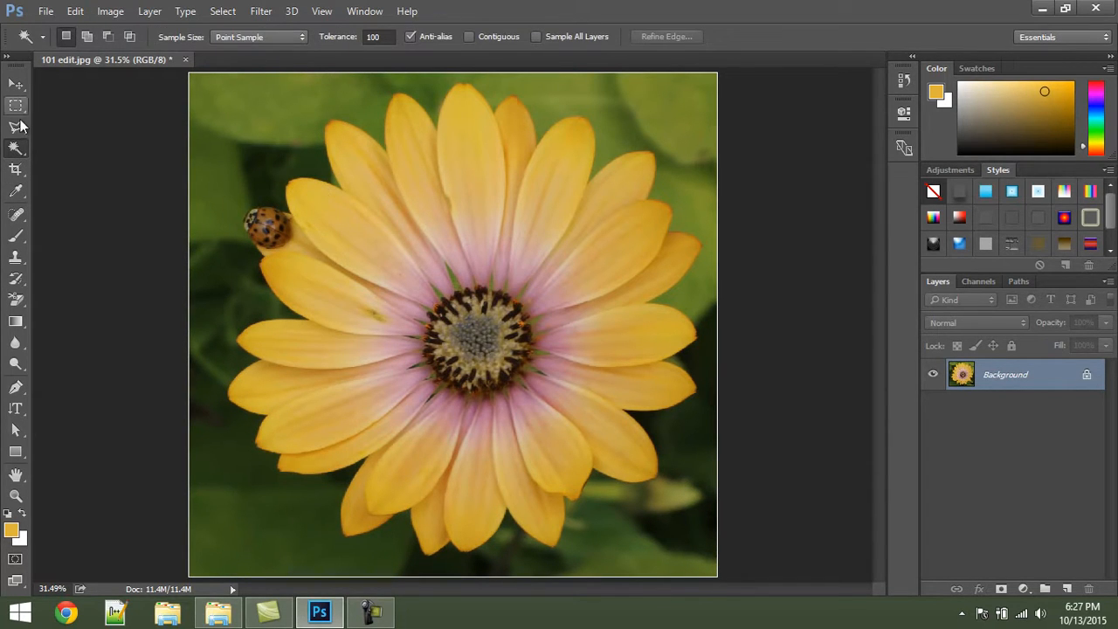
{"action": "left_click", "coordinate": [392, 260]}
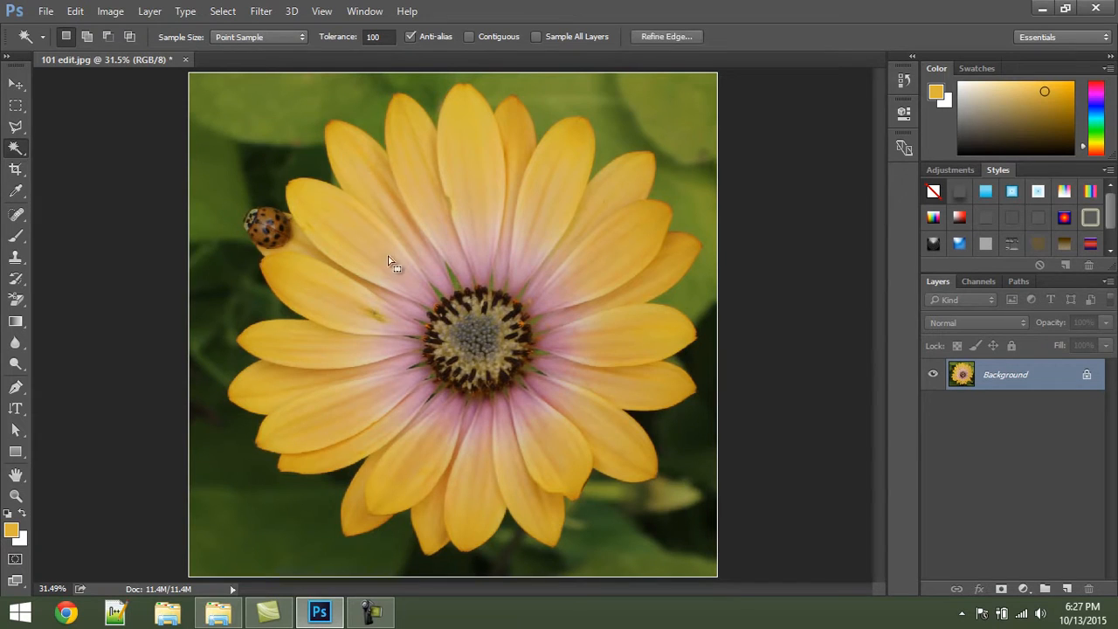
{"action": "key", "text": "ctrl+d"}
Set the Magic Wand tolerance to 15, try sampling the petal tips, pink inner area and mid-petal color, and deselect.
{"action": "left_click", "coordinate": [390, 36]}
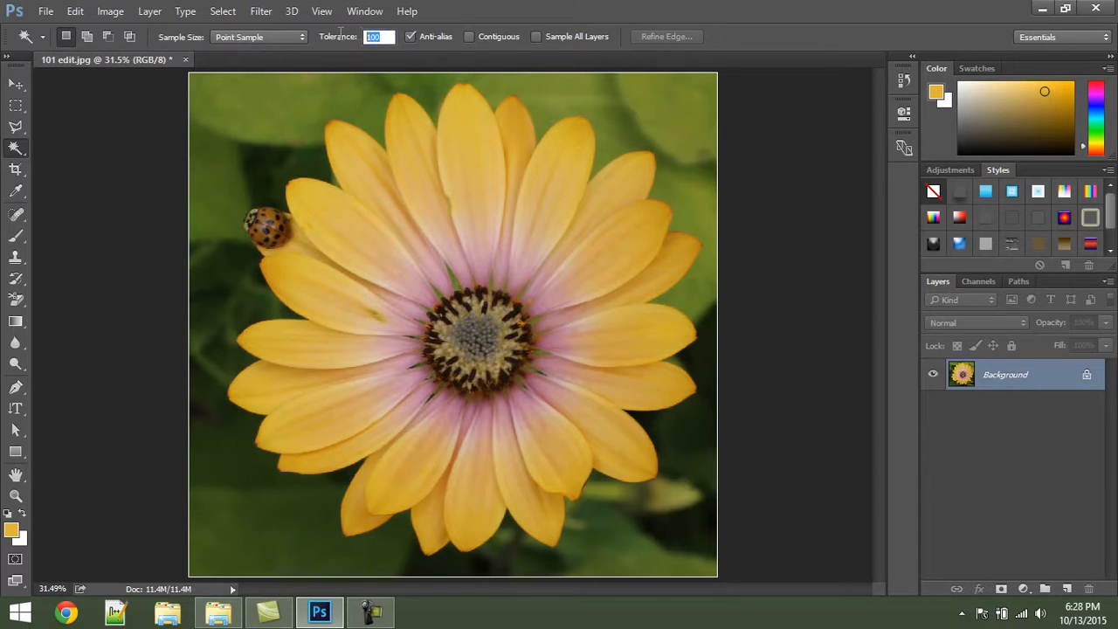
{"action": "left_click", "coordinate": [341, 137]}
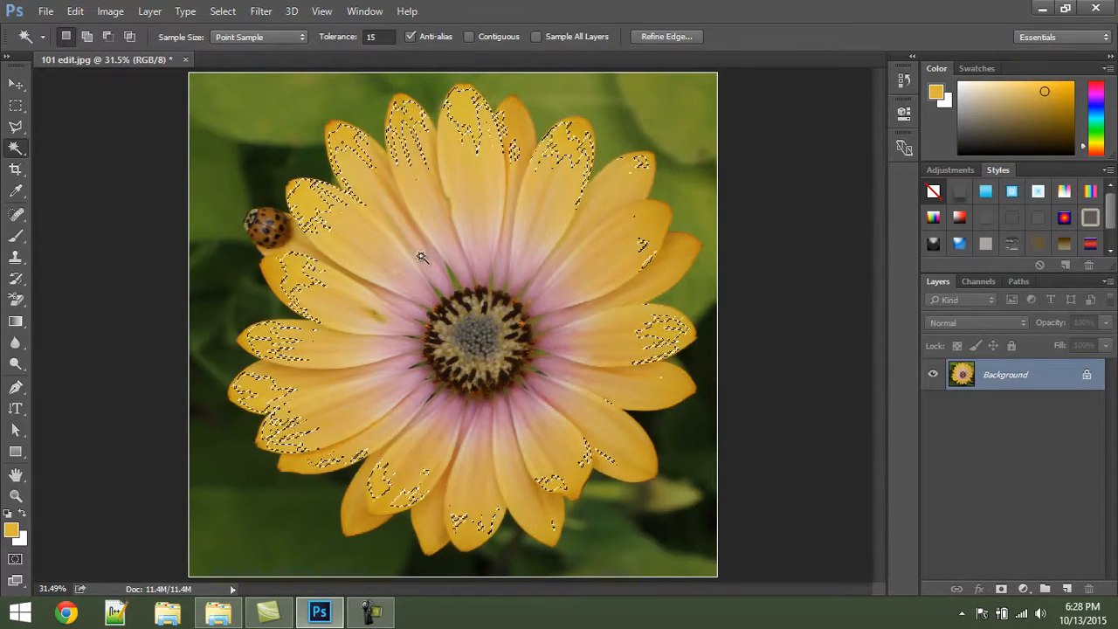
{"action": "left_click", "coordinate": [441, 281]}
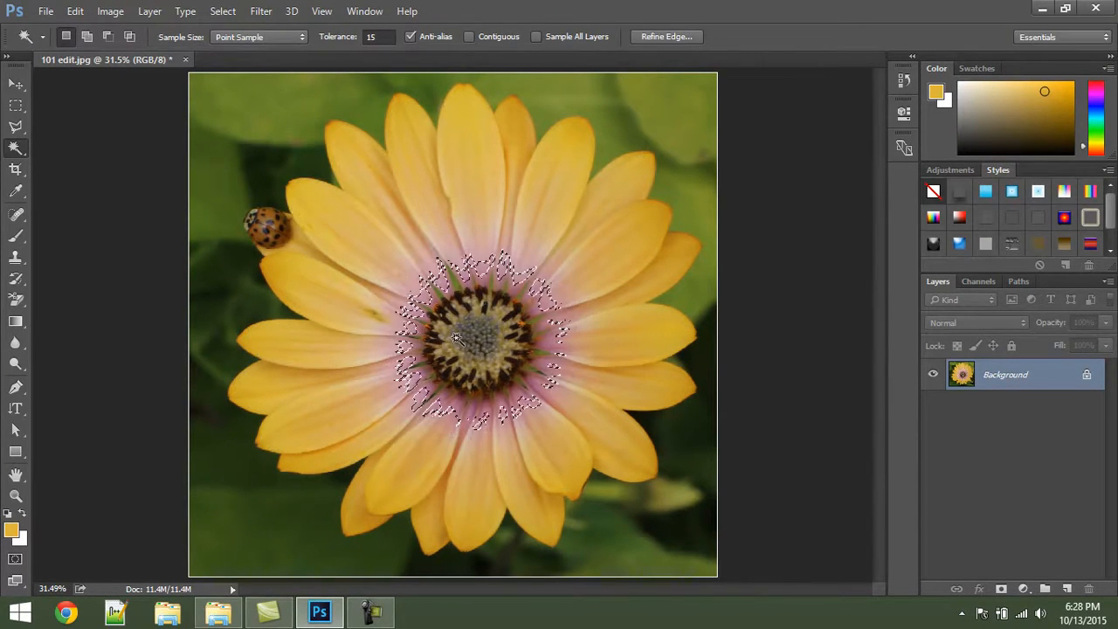
{"action": "left_click", "coordinate": [404, 266]}
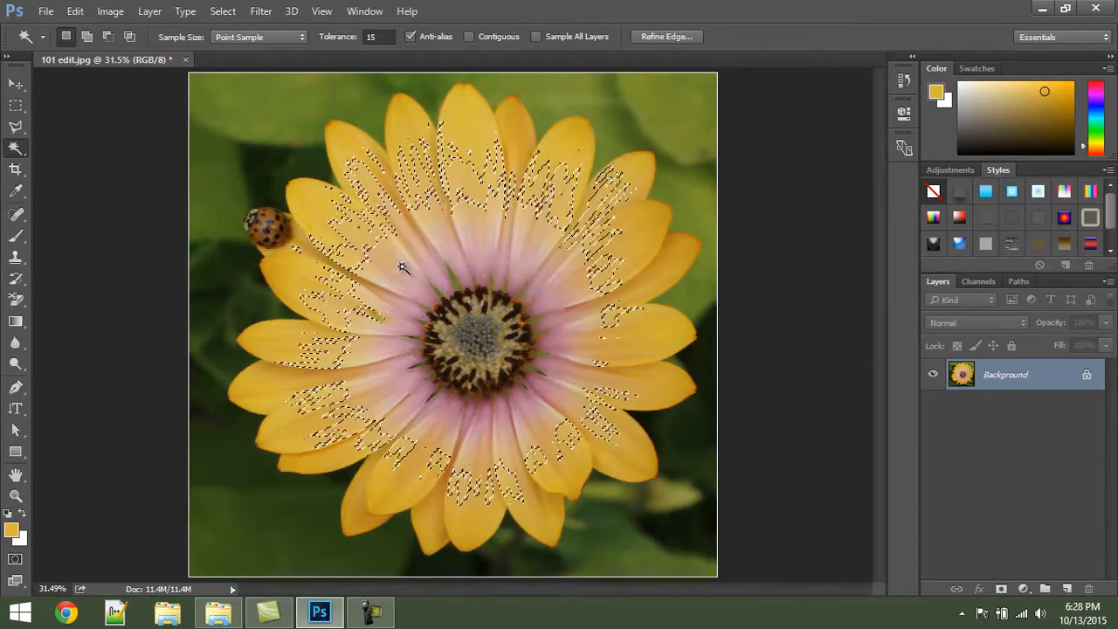
{"action": "key", "text": "ctrl+d"}
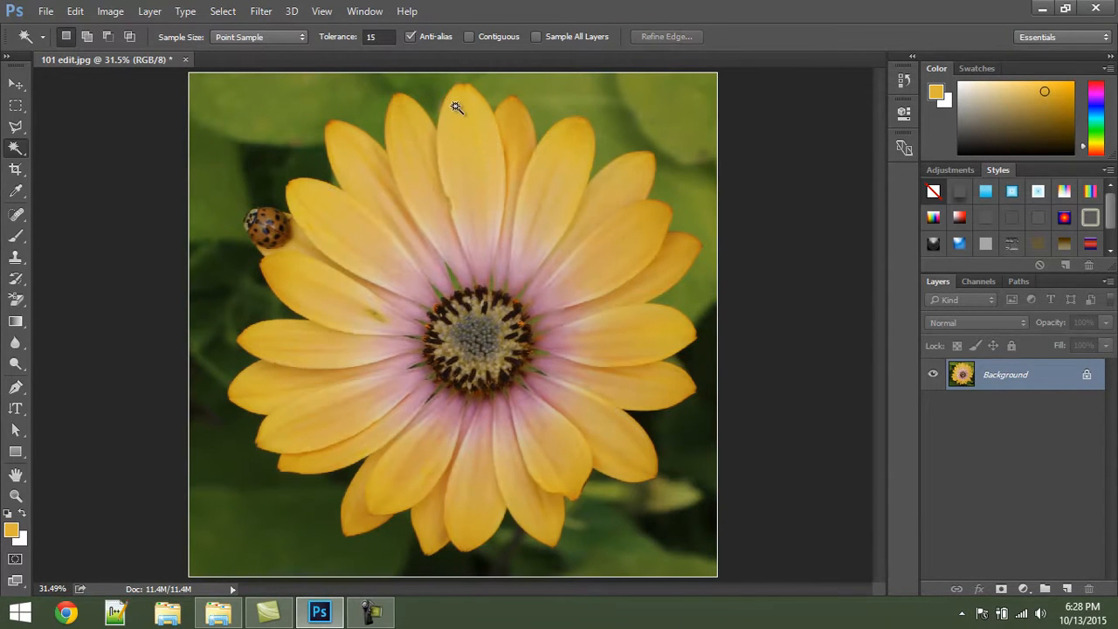
Compare Magic Wand selections on the petals with Contiguous enabled and with it disabled.
{"action": "left_click", "coordinate": [470, 37]}
{"action": "left_click", "coordinate": [366, 224]}
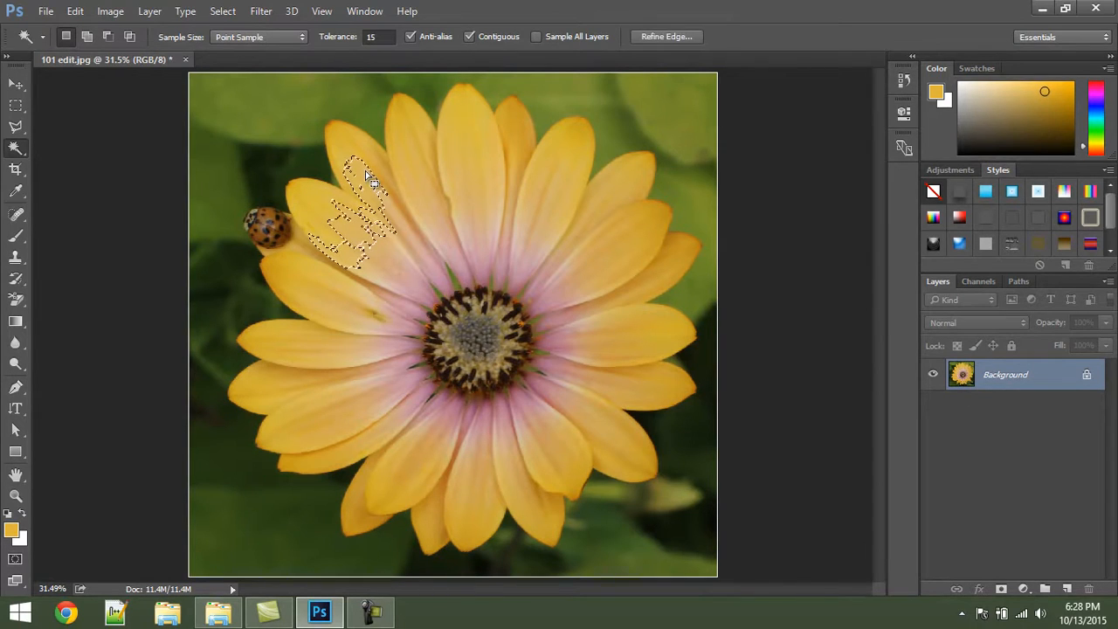
{"action": "left_click", "coordinate": [476, 150]}
{"action": "left_click", "coordinate": [472, 37]}
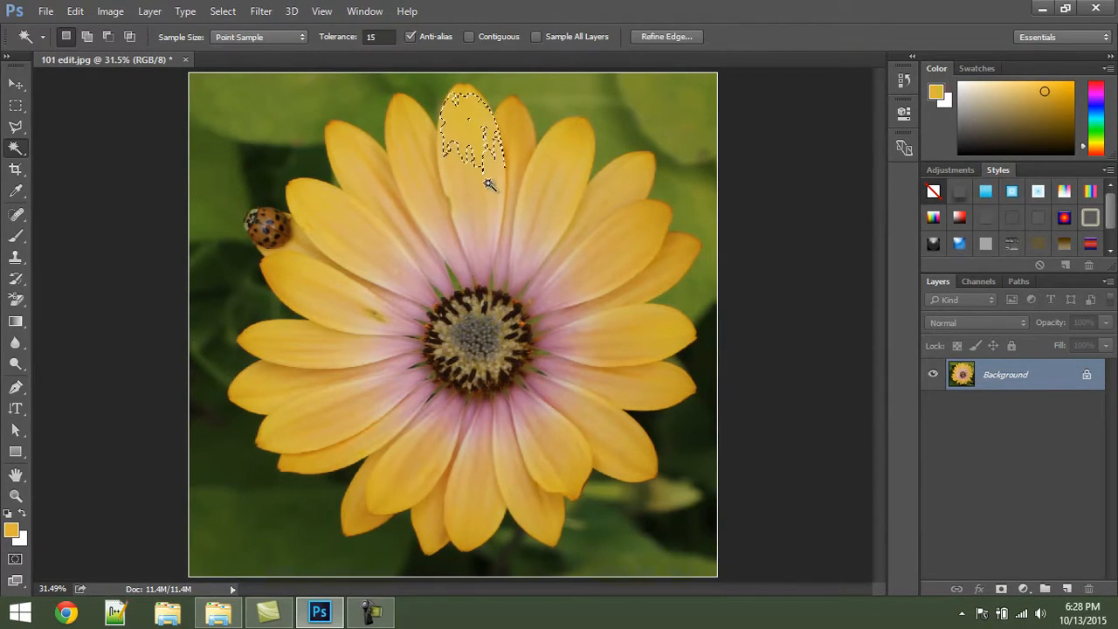
{"action": "left_click", "coordinate": [495, 211]}
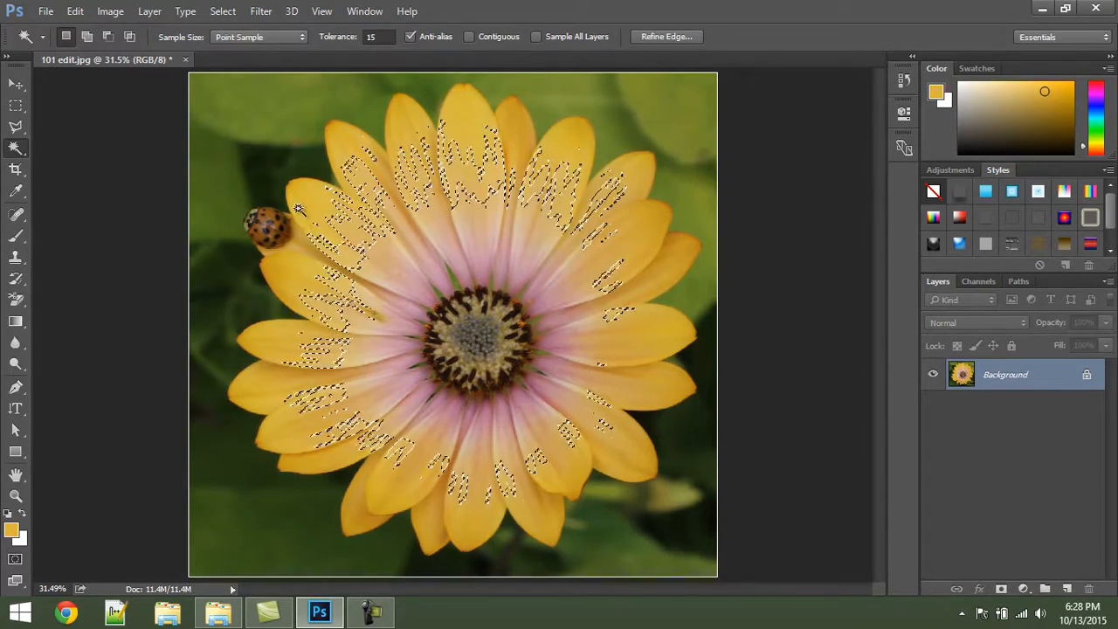
{"action": "left_click", "coordinate": [359, 147]}
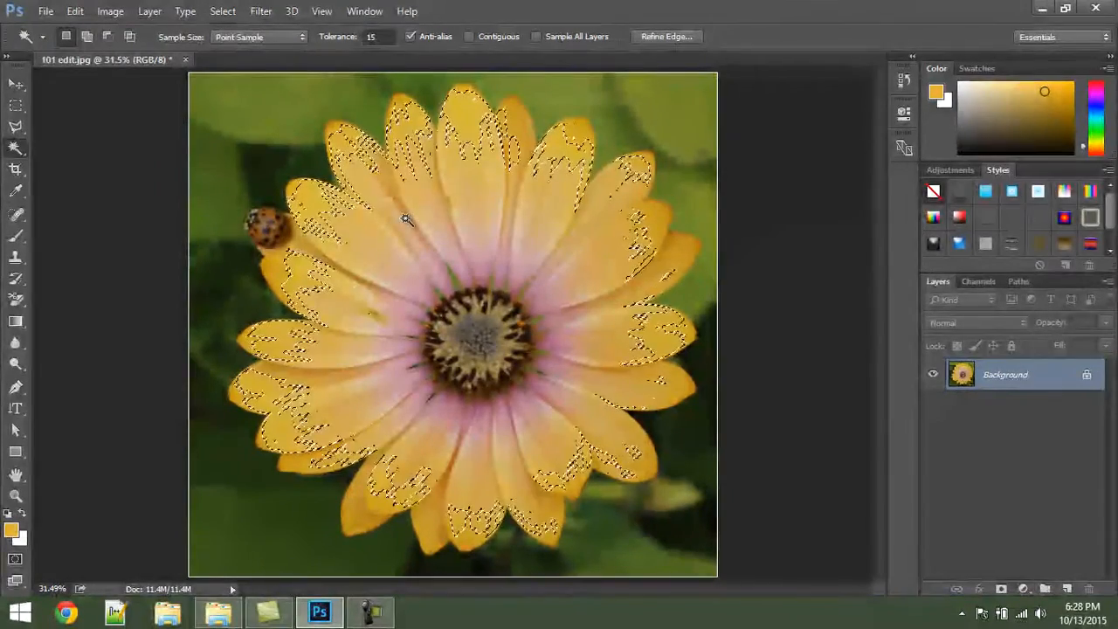
Set the Magic Wand tolerance to 30, try sampling the petals and the green background, and deselect.
{"action": "left_click", "coordinate": [376, 37]}
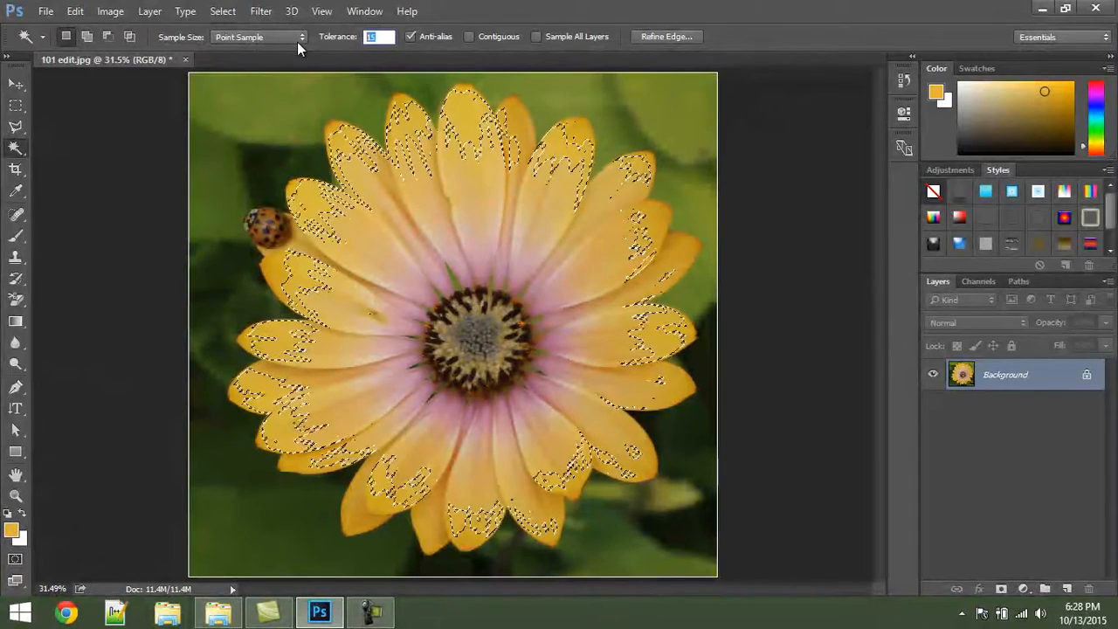
{"action": "key", "text": "ctrl+d"}
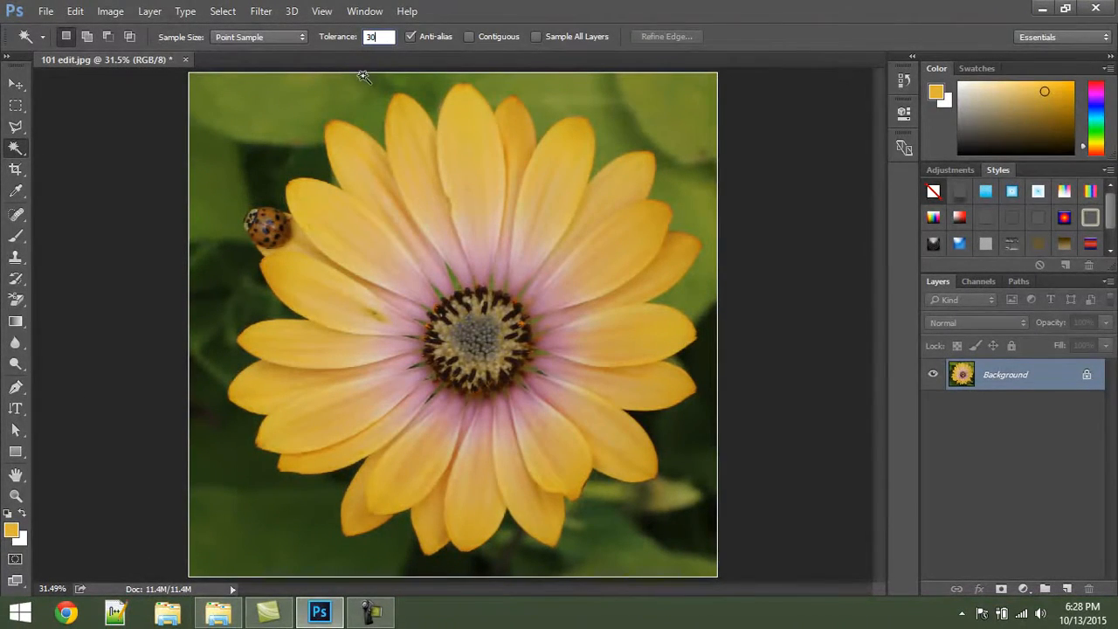
{"action": "left_click", "coordinate": [405, 165]}
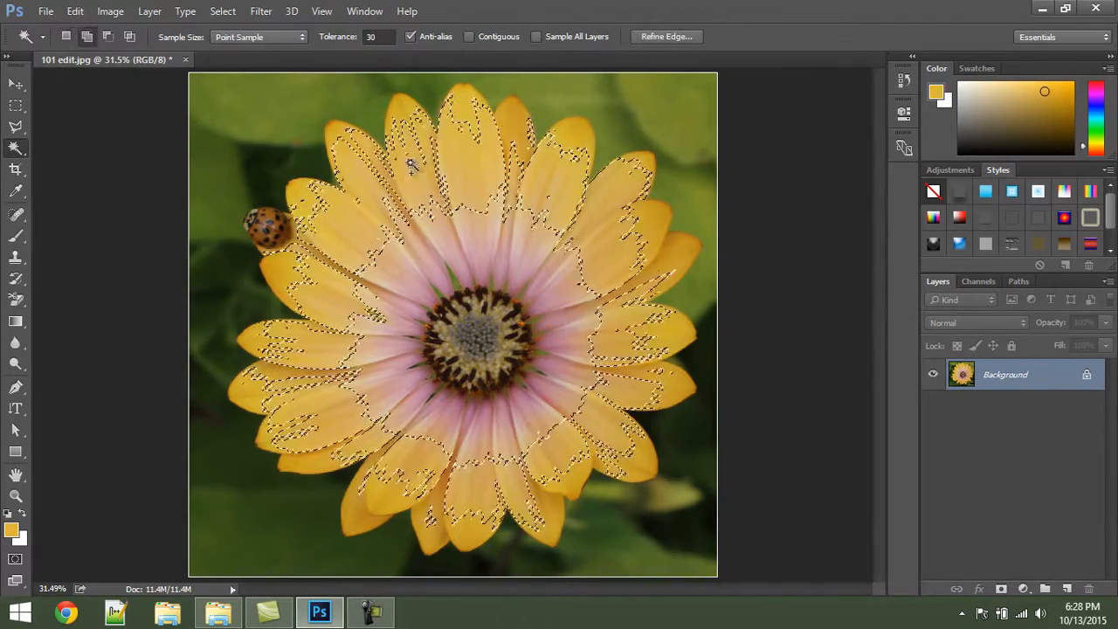
{"action": "left_click", "coordinate": [448, 249], "text": "shift"}
{"action": "key", "text": "ctrl+z"}
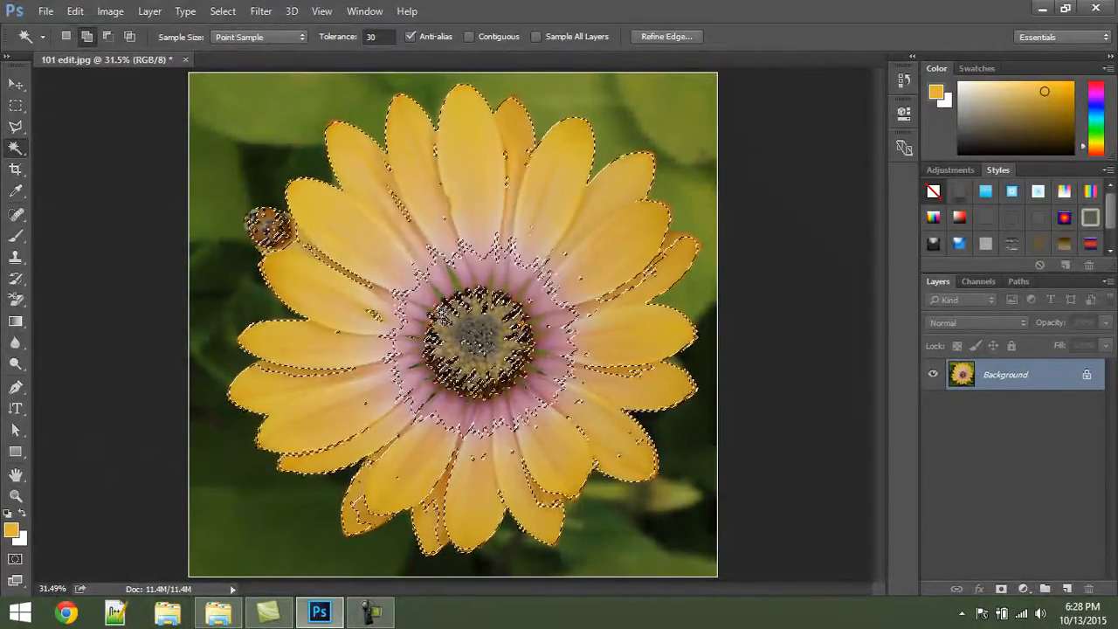
{"action": "left_click", "coordinate": [451, 308], "text": "shift"}
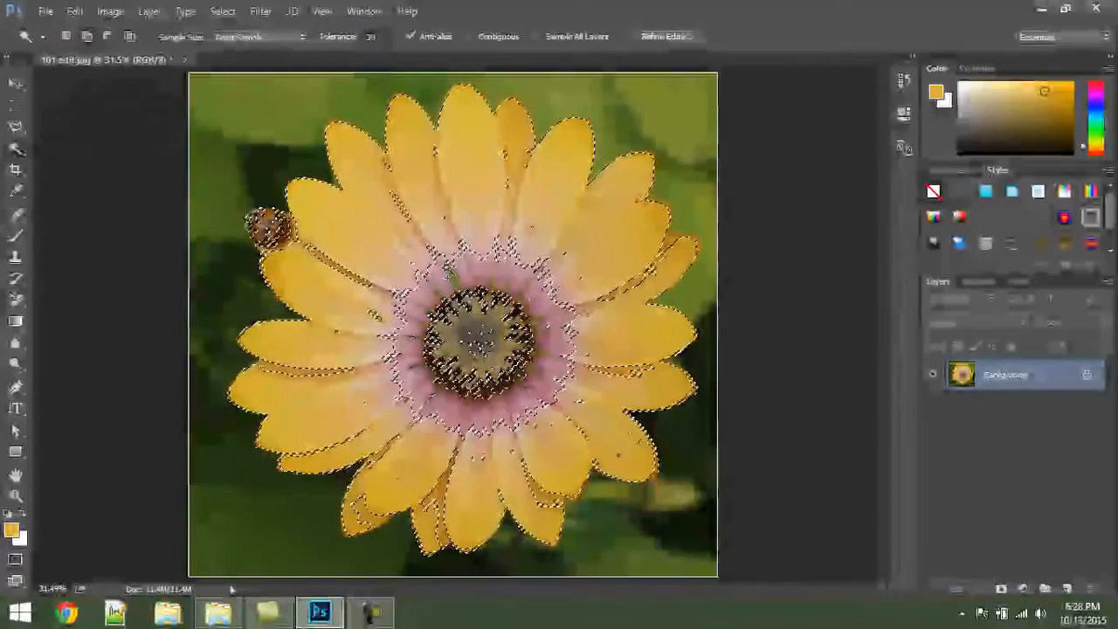
{"action": "left_click", "coordinate": [256, 124]}
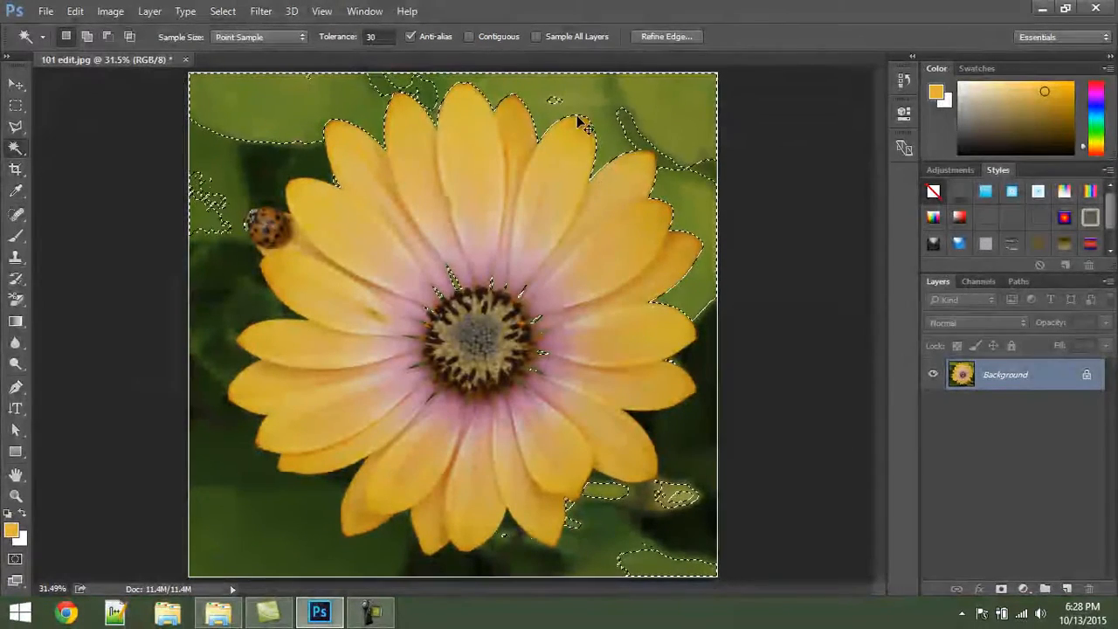
{"action": "key", "text": "ctrl+d"}
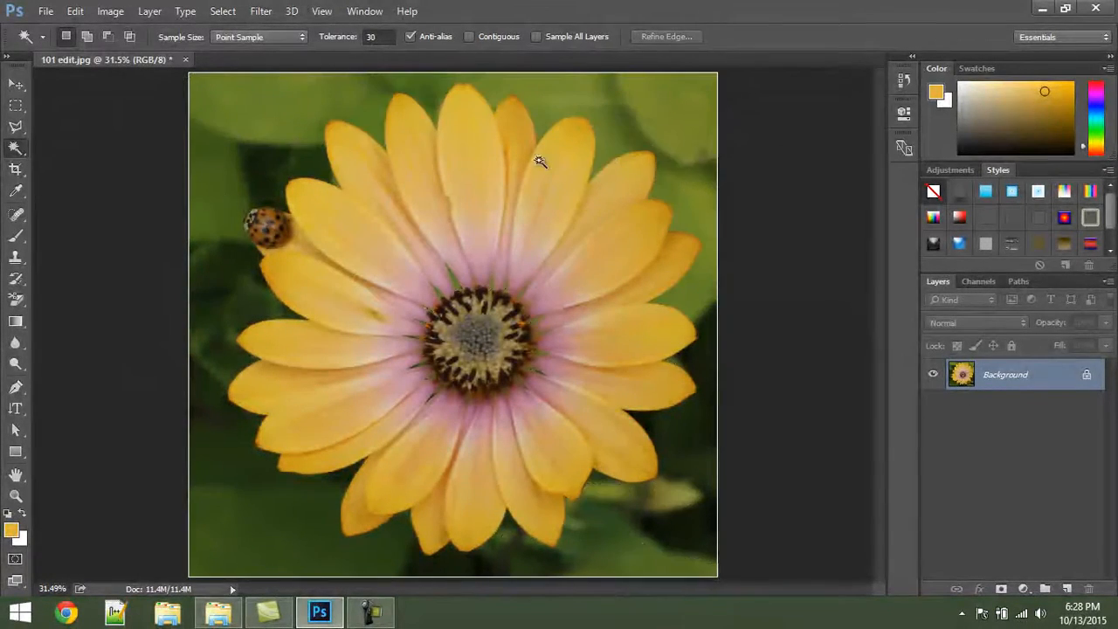
Try framing part of the flower with the Crop tool, extend the frame back to the full image, and cancel the crop.
{"action": "left_click", "coordinate": [14, 169]}
{"action": "left_click_drag", "start_coordinate": [188, 77], "coordinate": [392, 181]}
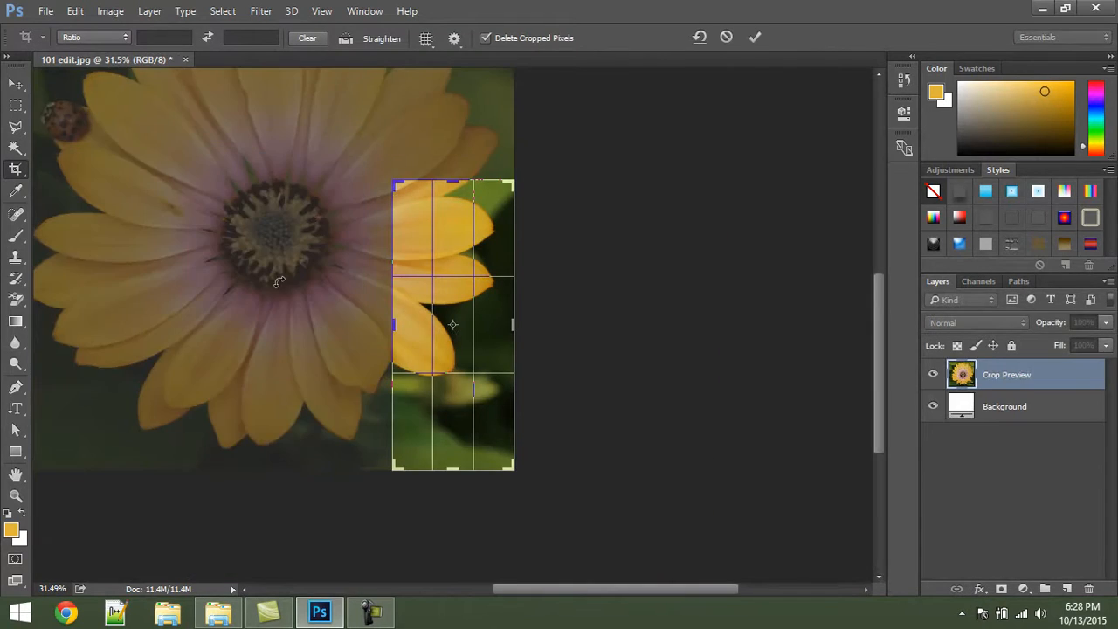
{"action": "left_click_drag", "start_coordinate": [394, 325], "coordinate": [240, 323]}
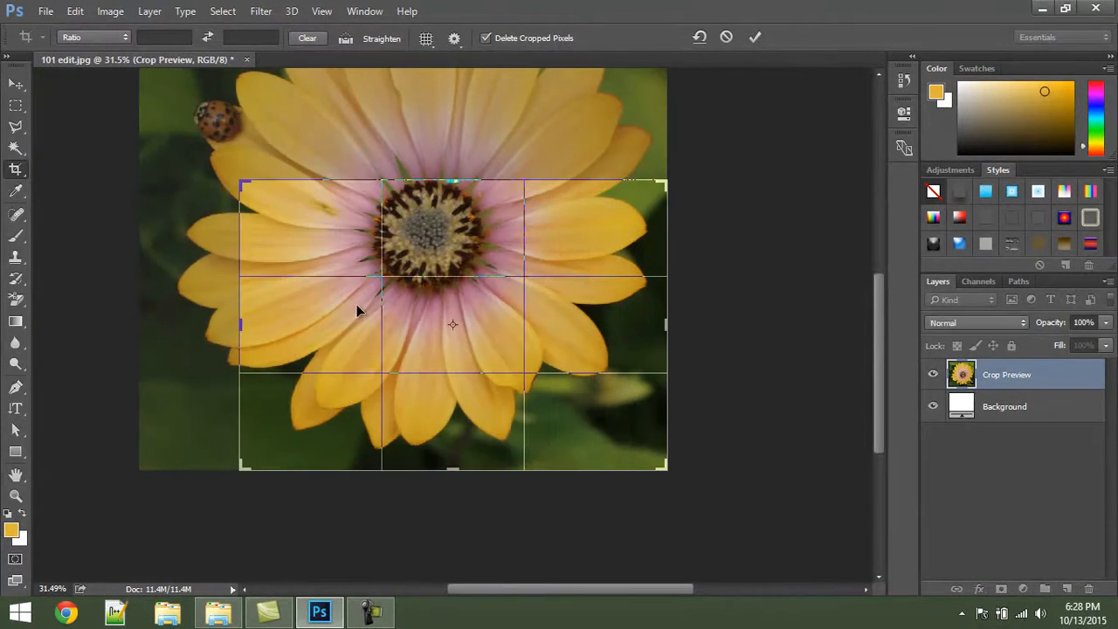
{"action": "left_click_drag", "start_coordinate": [452, 179], "coordinate": [455, 73]}
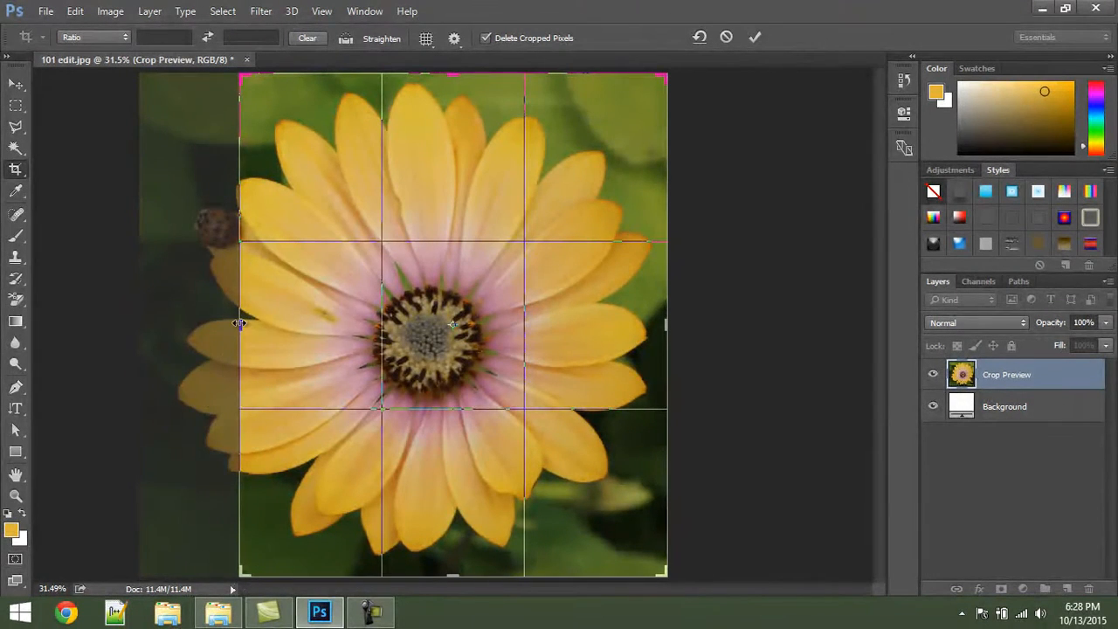
{"action": "left_click_drag", "start_coordinate": [240, 323], "coordinate": [189, 322]}
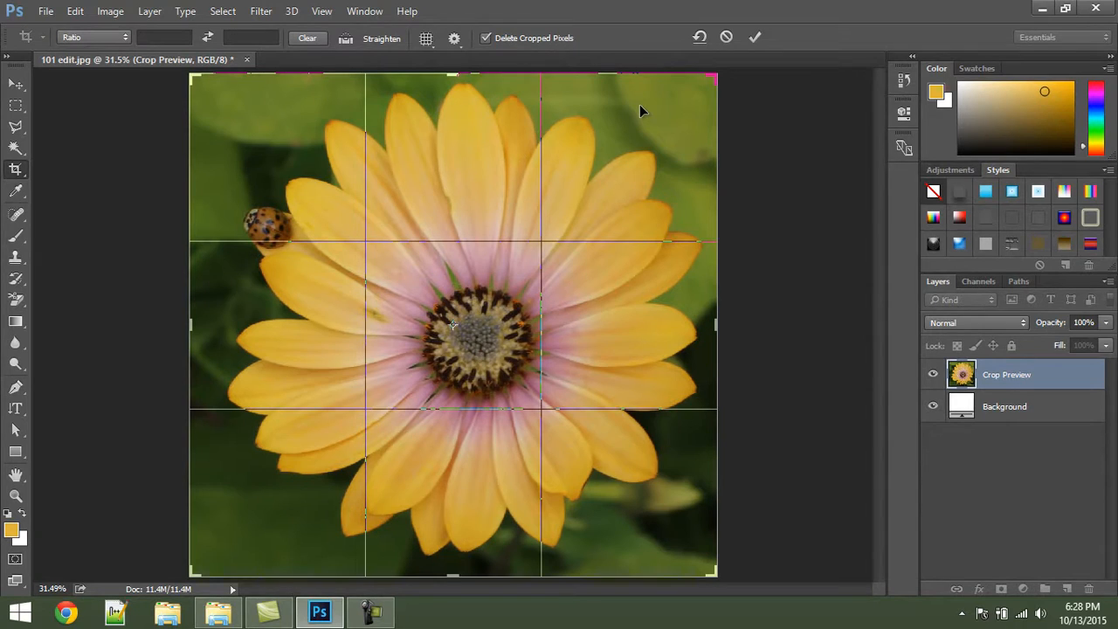
{"action": "left_click", "coordinate": [726, 38]}
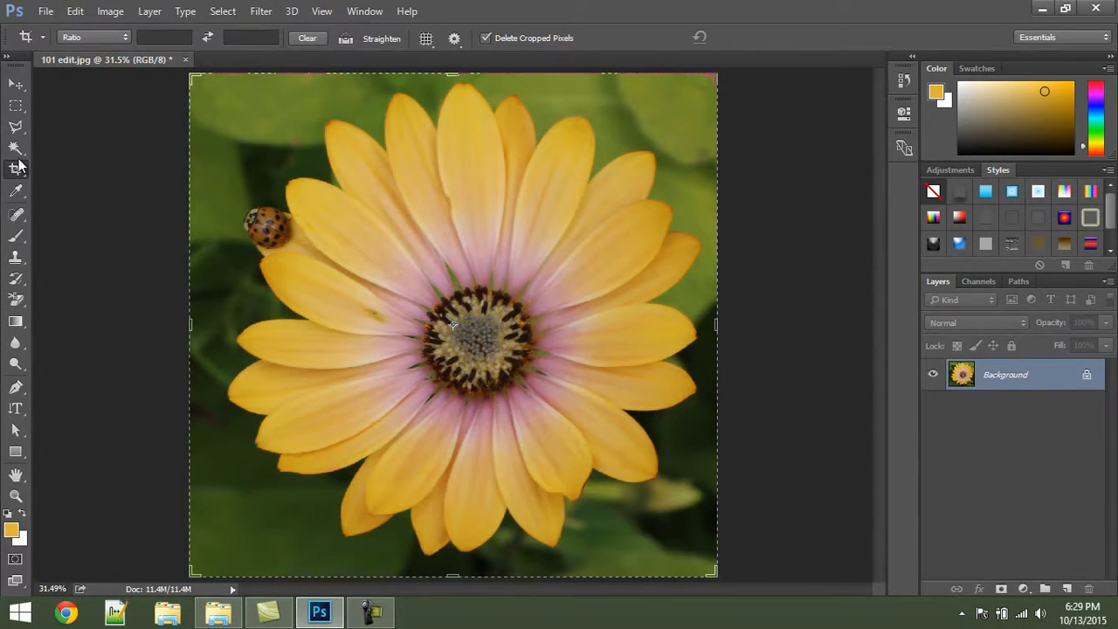
Crop the image to a wide strip across the ladybug and upper petals, and undo the crop.
{"action": "left_click_drag", "start_coordinate": [207, 123], "coordinate": [718, 312]}
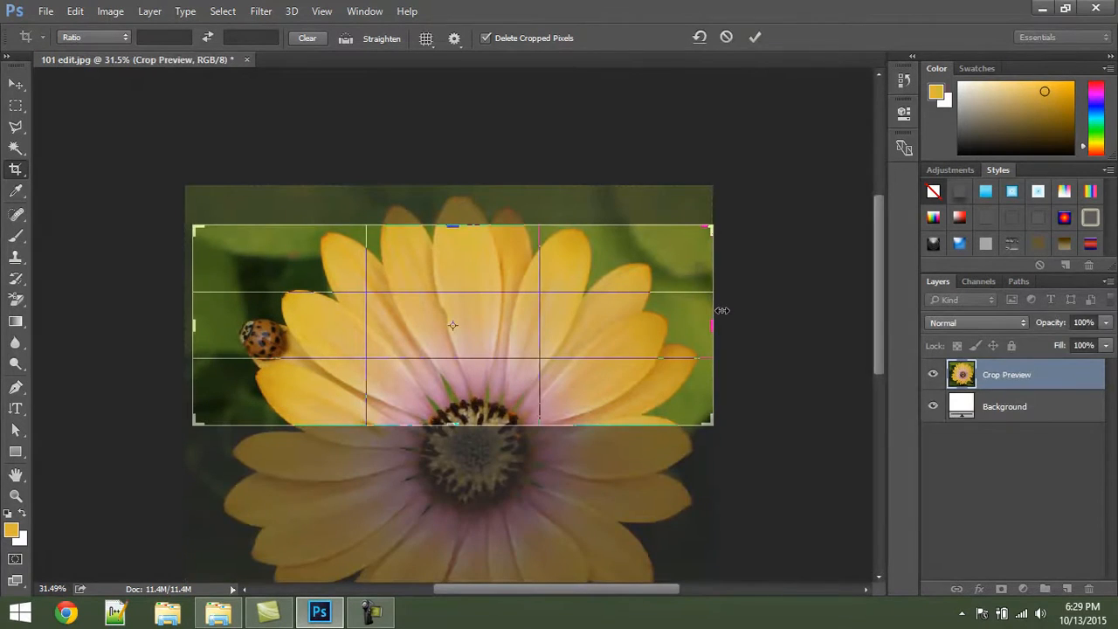
{"action": "key", "text": "Return"}
{"action": "left_click", "coordinate": [19, 83]}
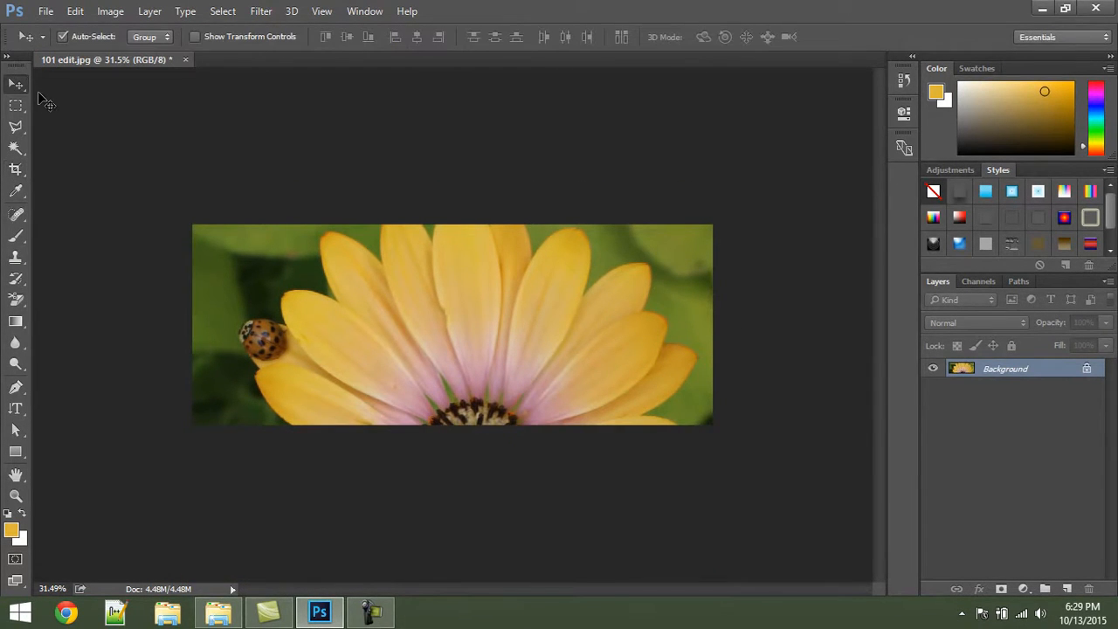
{"action": "key", "text": "ctrl+z"}
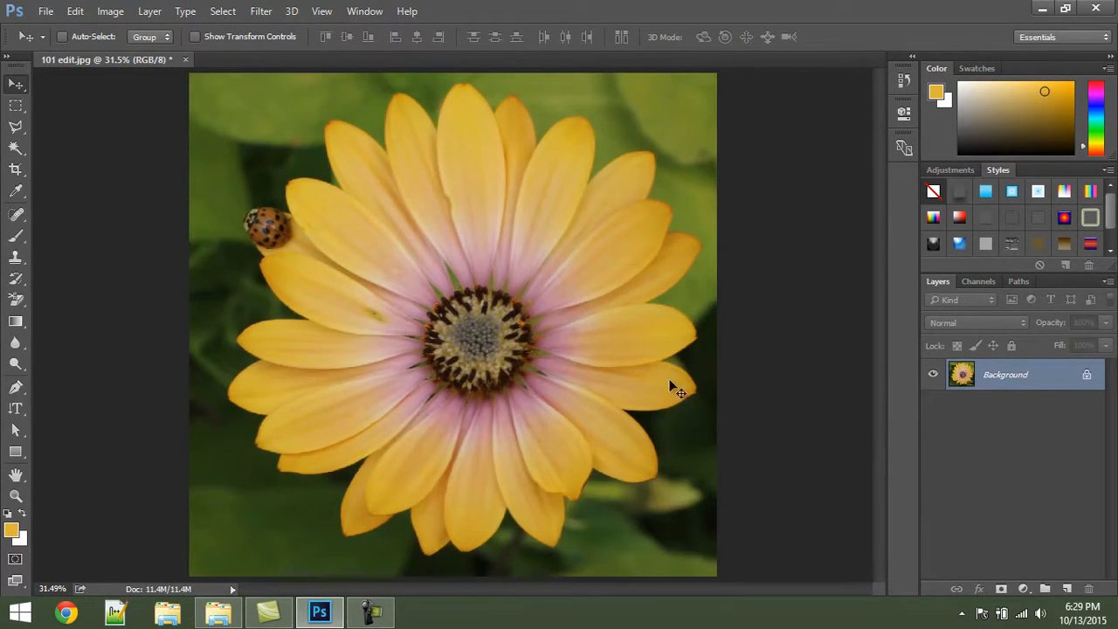
Sample the green background and yellow petals with the Eyedropper tool, ending with a golden petal tip as the foreground color.
{"action": "left_click", "coordinate": [15, 192]}
{"action": "mouse_move", "coordinate": [284, 94]}
{"action": "left_mouse_down"}
{"action": "mouse_move", "coordinate": [414, 148]}
{"action": "mouse_move", "coordinate": [368, 157]}
{"action": "left_mouse_up"}
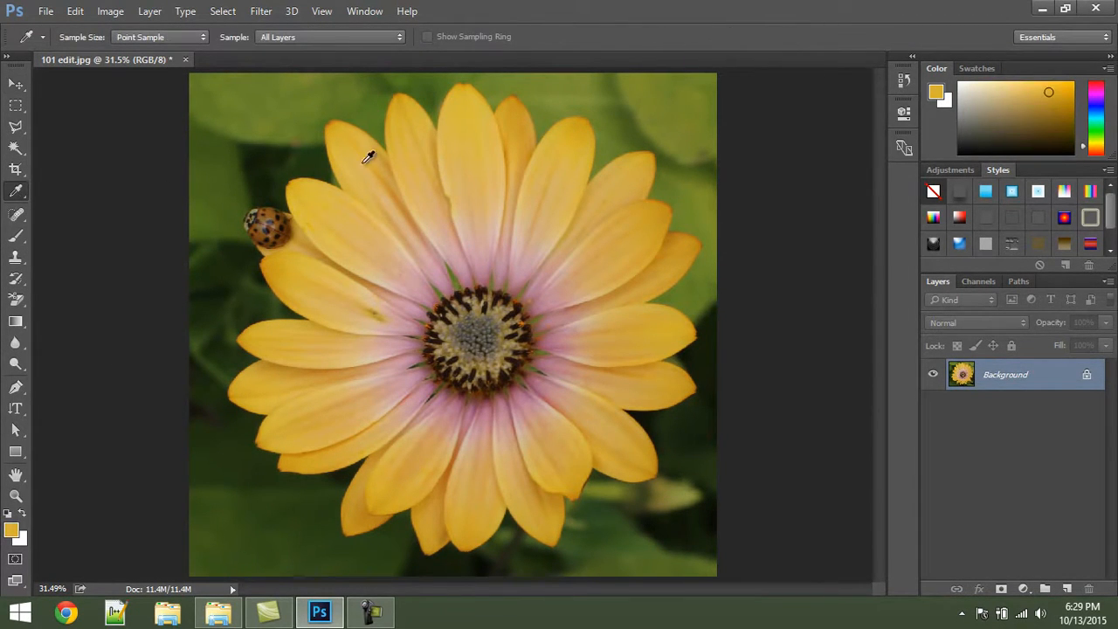
{"action": "left_click", "coordinate": [247, 93]}
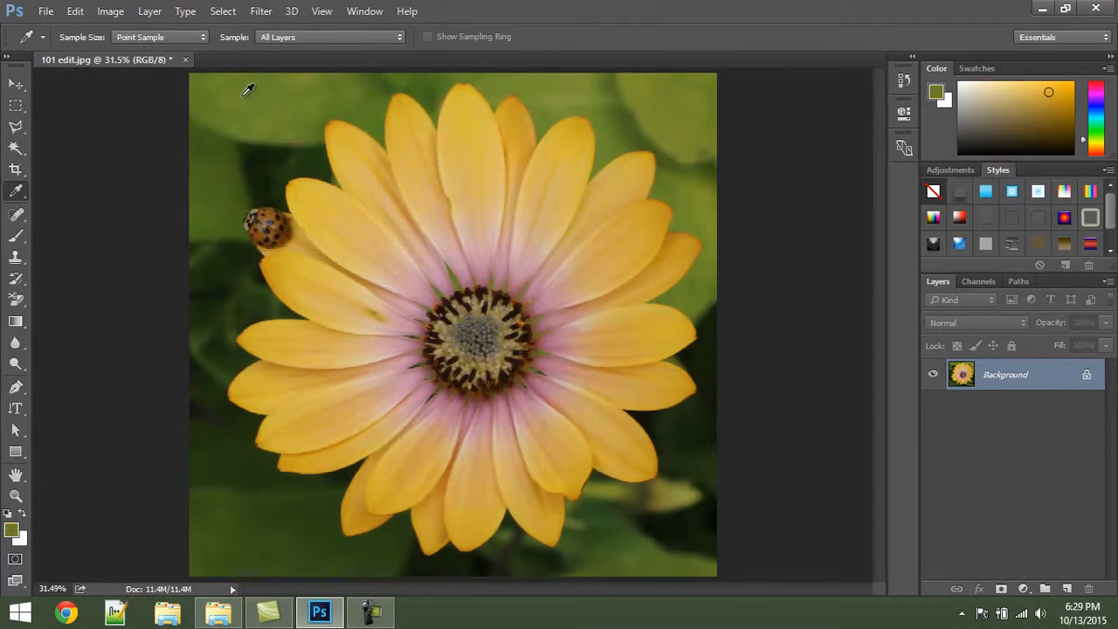
{"action": "left_click", "coordinate": [583, 121]}
Examine the foreground color's hex, CMYK and RGB values in the Color Picker, and close it without changes.
{"action": "left_click", "coordinate": [18, 534]}
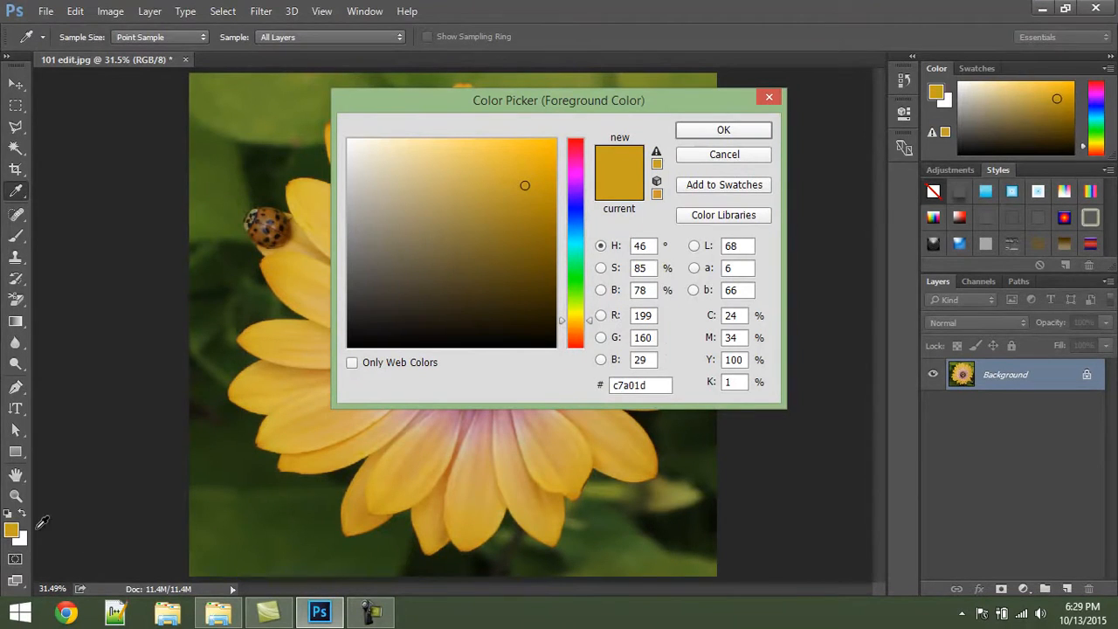
{"action": "double_click", "coordinate": [626, 388]}
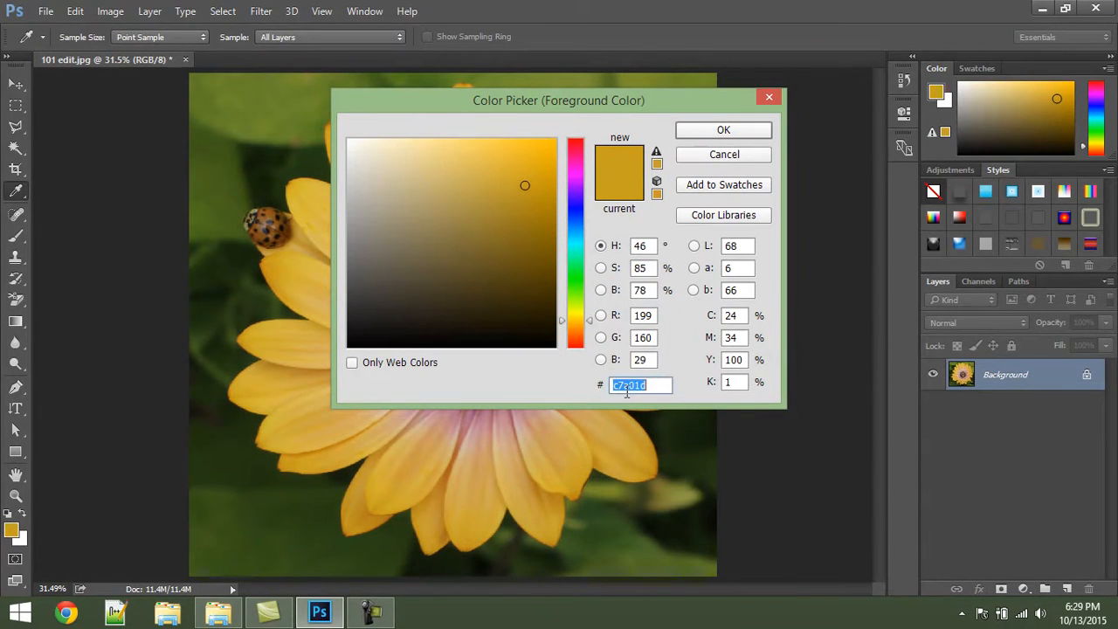
{"action": "left_click", "coordinate": [743, 386]}
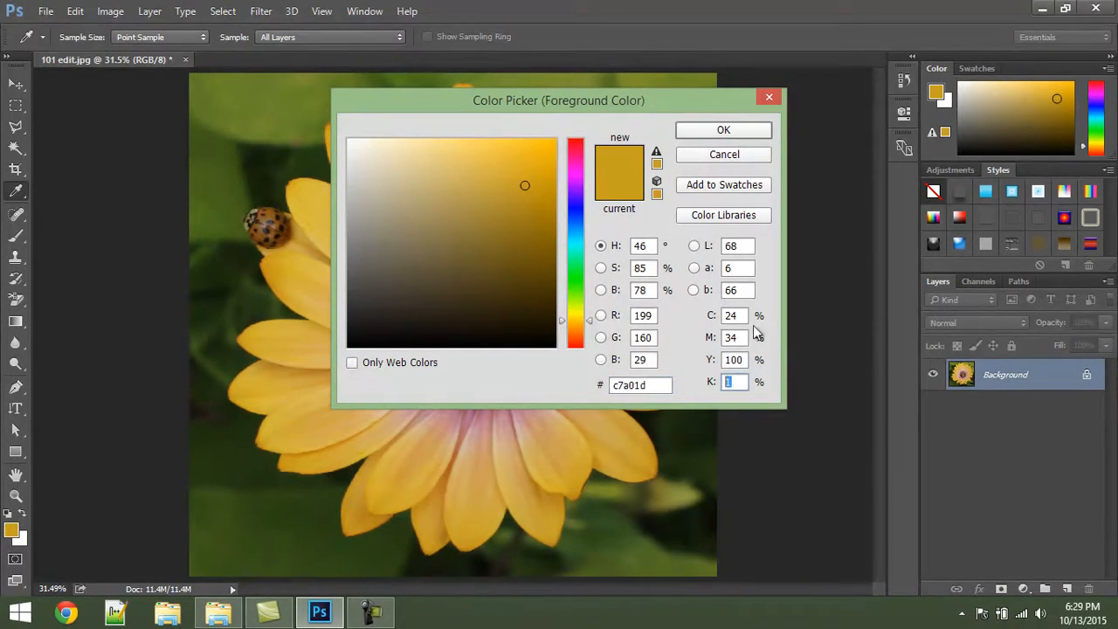
{"action": "left_click_drag", "start_coordinate": [738, 315], "coordinate": [596, 355]}
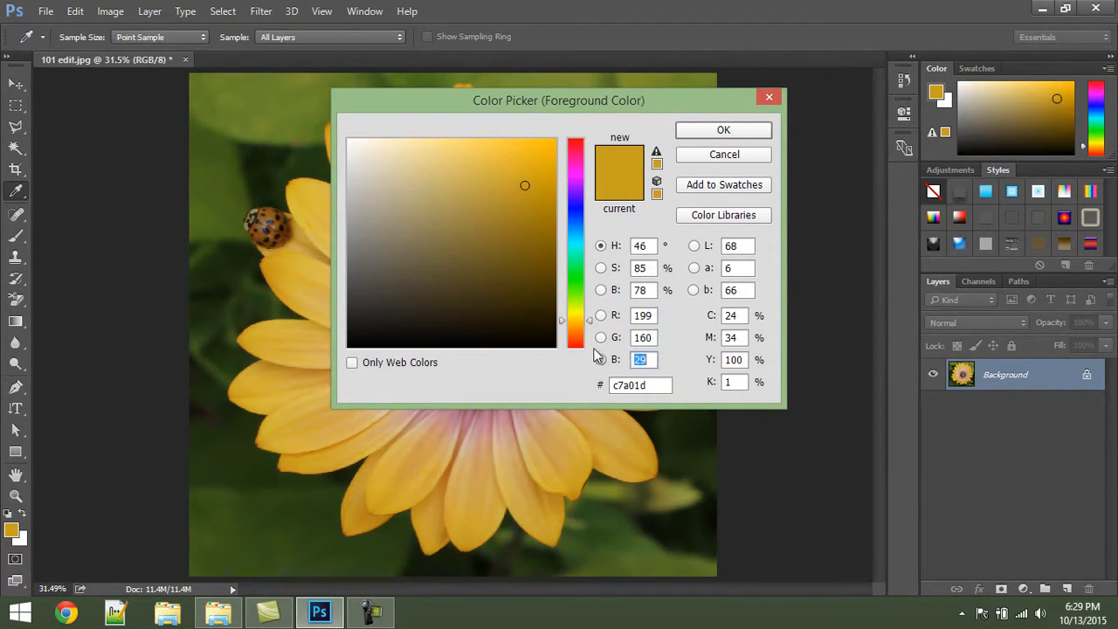
{"action": "left_click", "coordinate": [734, 154]}
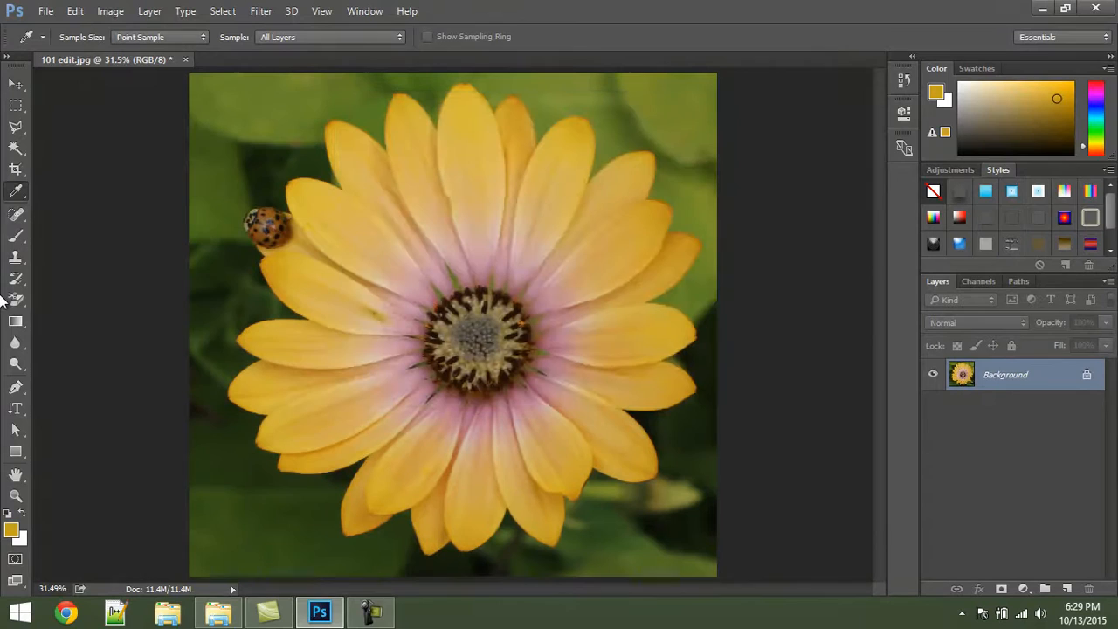
Show the tools grouped with the Spot Healing Brush and switch to the Red Eye tool.
{"action": "left_click", "coordinate": [16, 194]}
{"action": "left_click", "coordinate": [18, 220]}
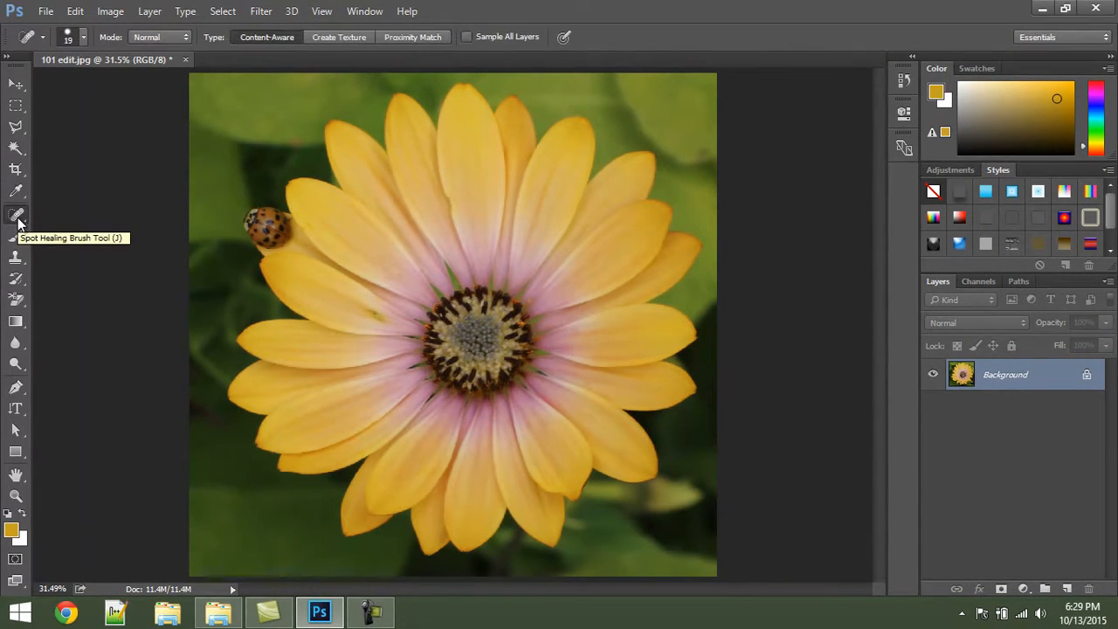
{"action": "right_click", "coordinate": [15, 221]}
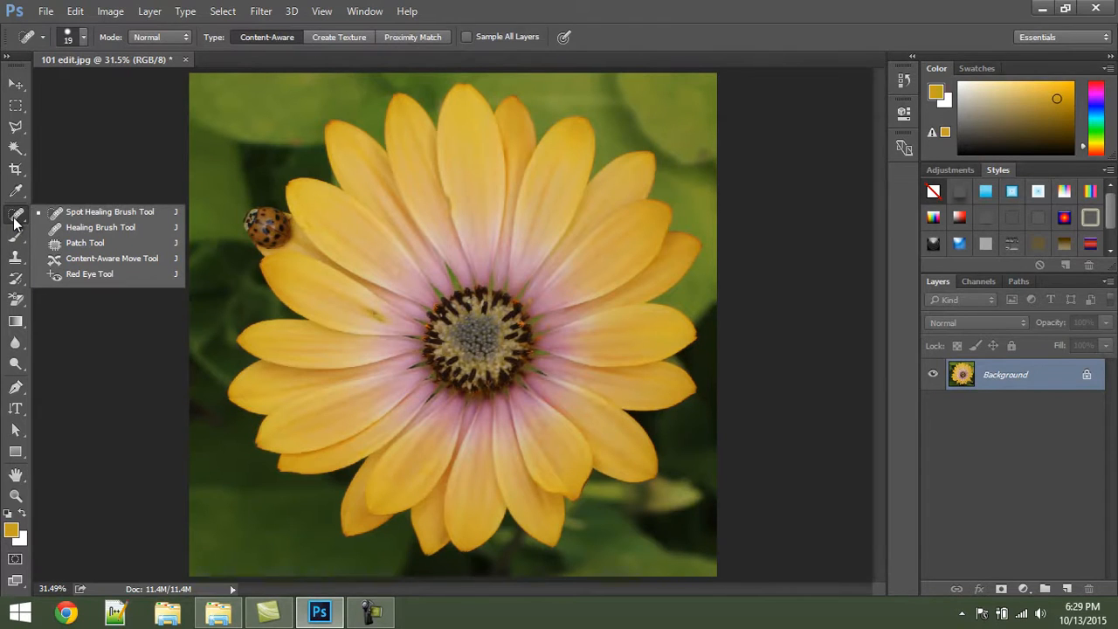
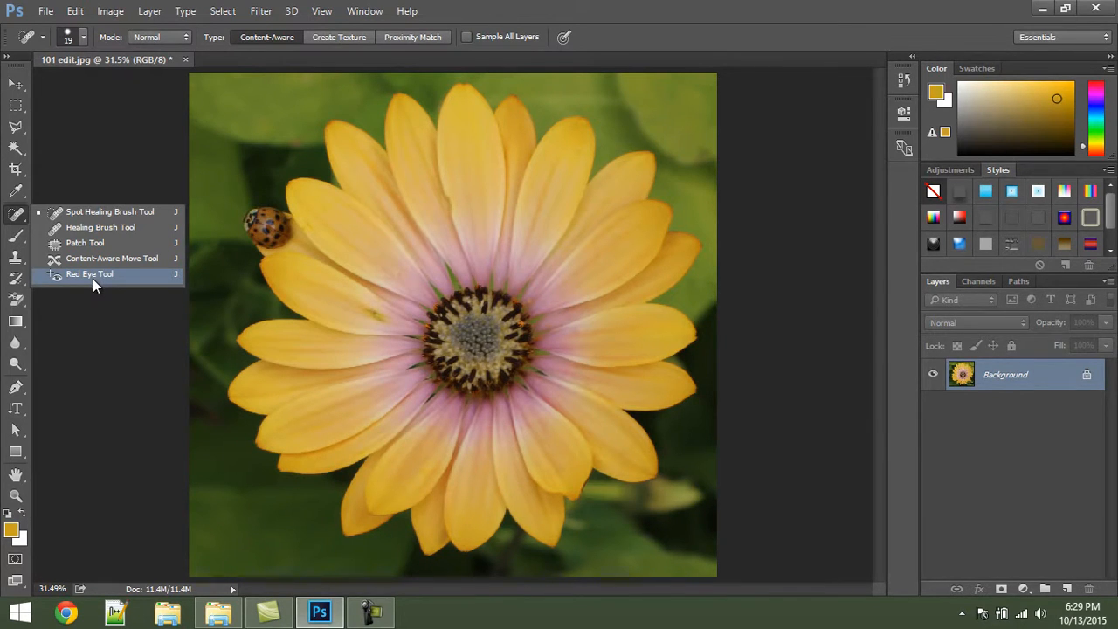
{"action": "left_click", "coordinate": [92, 275]}
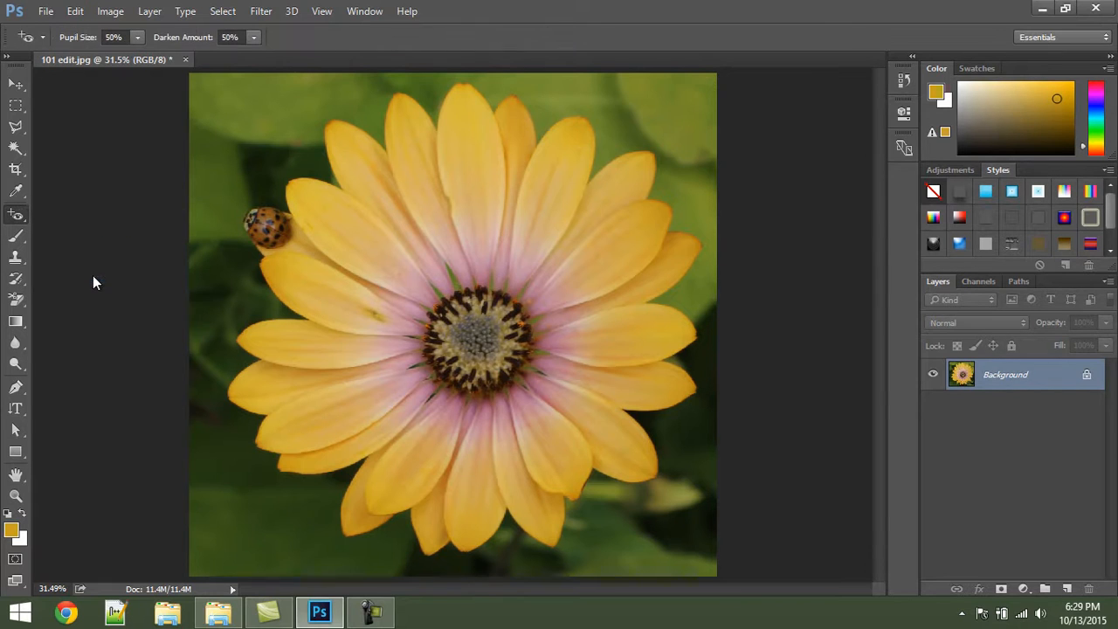
{"action": "left_click", "coordinate": [19, 215]}
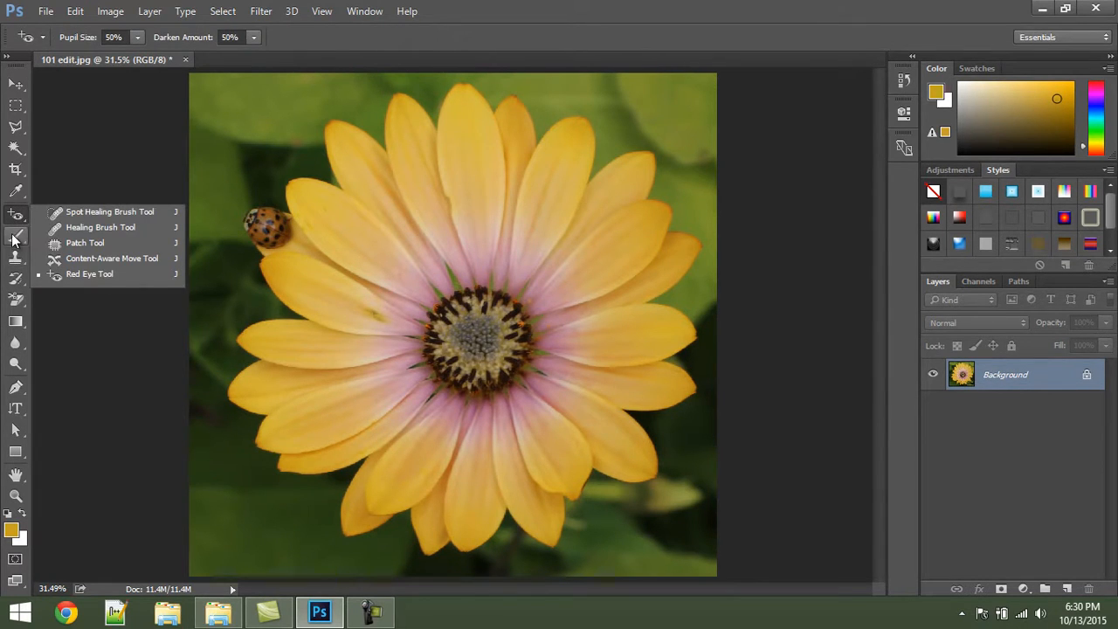
Paint broad freehand strokes across the flower with the Brush tool, and revert the image.
{"action": "left_click", "coordinate": [15, 235]}
{"action": "key", "text": "alt"}
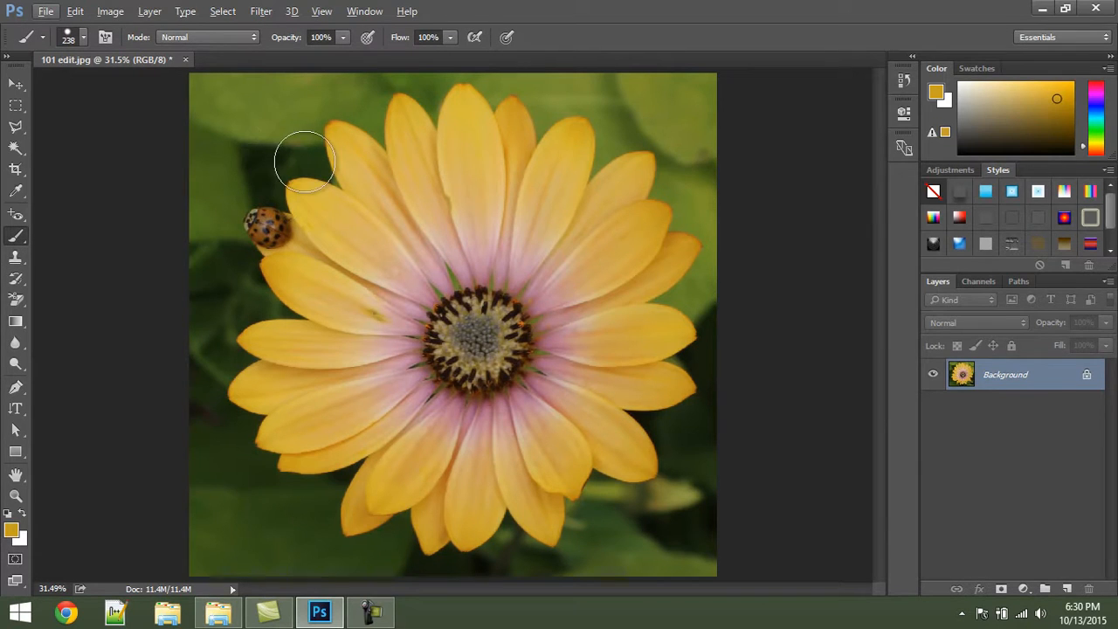
{"action": "left_click_drag", "start_coordinate": [266, 113], "coordinate": [358, 253]}
{"action": "mouse_move", "coordinate": [494, 219]}
{"action": "left_mouse_down"}
{"action": "mouse_move", "coordinate": [305, 212]}
{"action": "mouse_move", "coordinate": [579, 387]}
{"action": "mouse_move", "coordinate": [584, 516]}
{"action": "mouse_move", "coordinate": [267, 453]}
{"action": "mouse_move", "coordinate": [299, 461]}
{"action": "left_mouse_up"}
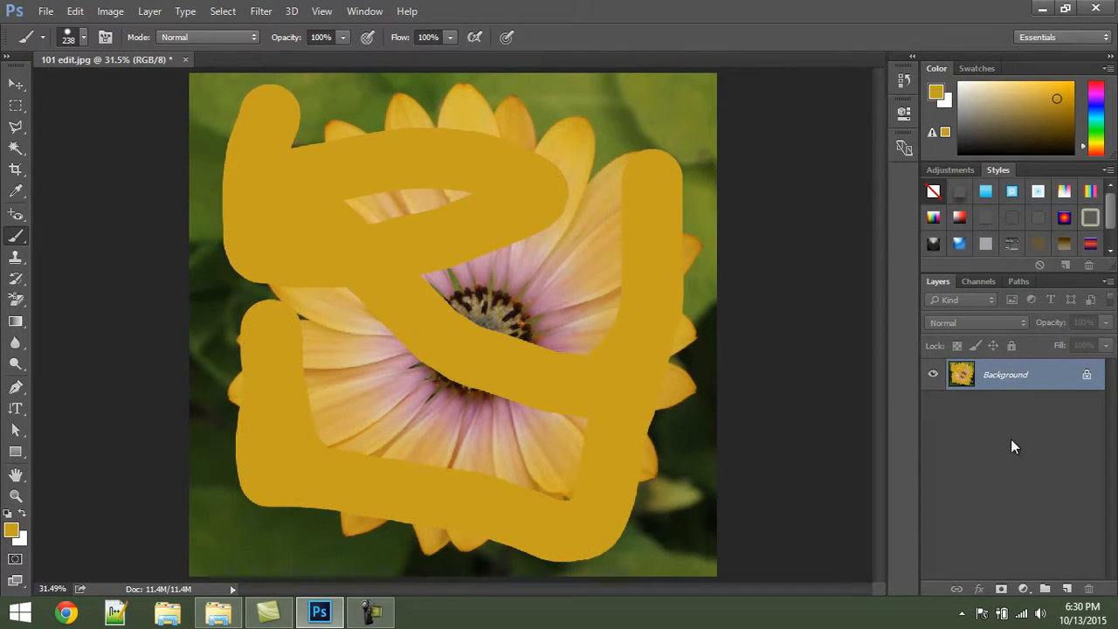
{"action": "key", "text": "F12"}
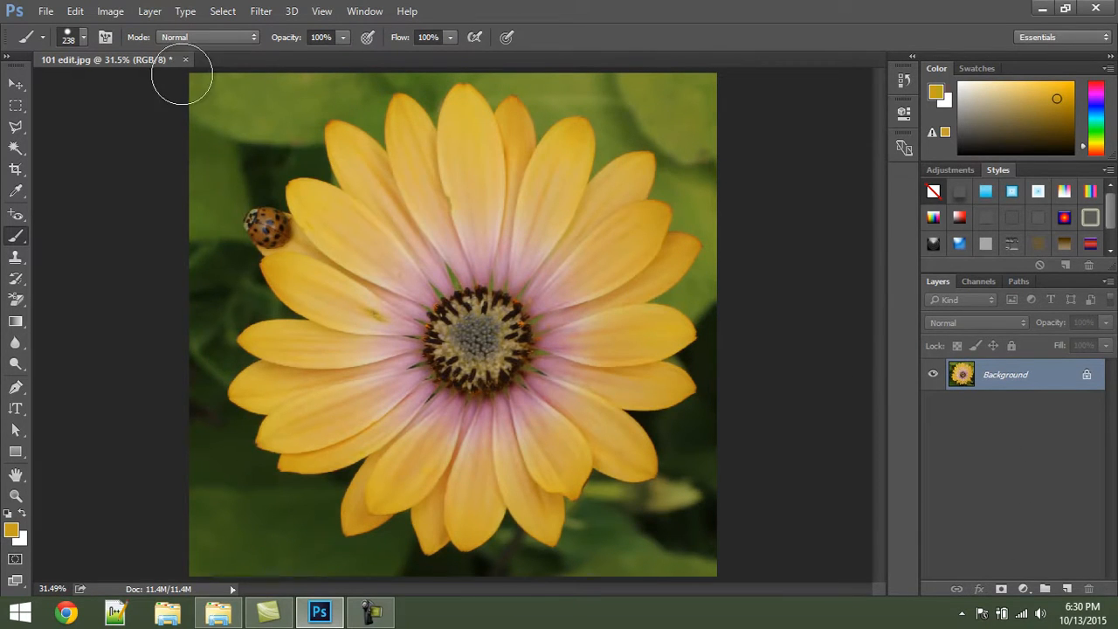
Adjust the brush to about 714 px diameter and 92% hardness, and paint a golden blob over the lower-left petals.
{"action": "left_click", "coordinate": [462, 189]}
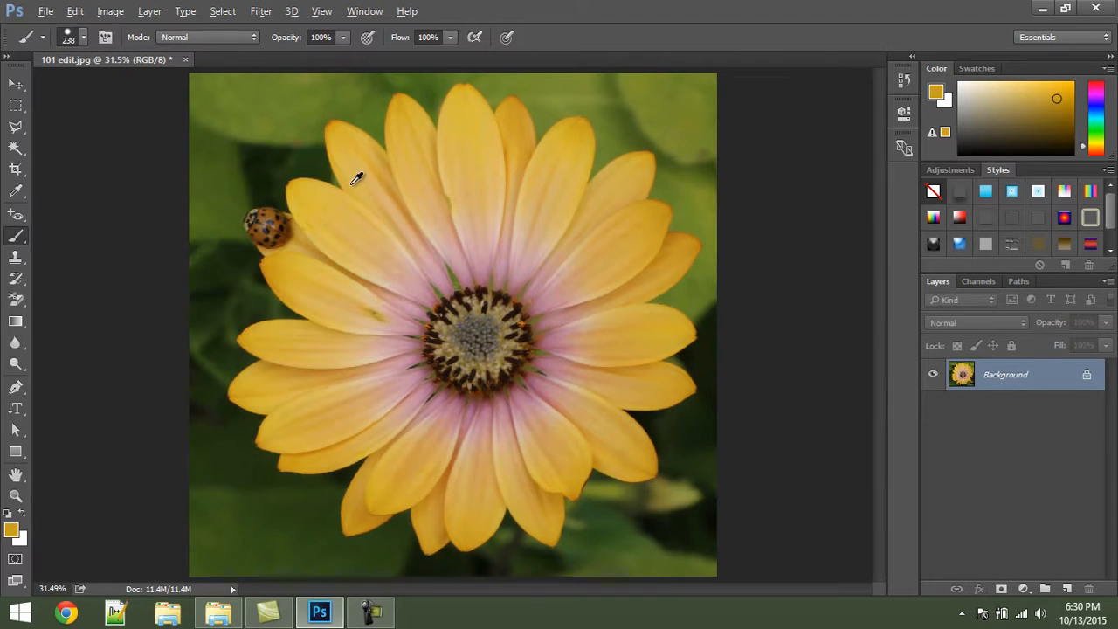
{"action": "mouse_move", "coordinate": [356, 178]}
{"action": "left_mouse_down"}
{"action": "mouse_move", "coordinate": [422, 187]}
{"action": "mouse_move", "coordinate": [381, 187]}
{"action": "mouse_move", "coordinate": [377, 203]}
{"action": "mouse_move", "coordinate": [513, 193]}
{"action": "mouse_move", "coordinate": [331, 186]}
{"action": "mouse_move", "coordinate": [396, 177]}
{"action": "mouse_move", "coordinate": [397, 234]}
{"action": "left_mouse_up"}
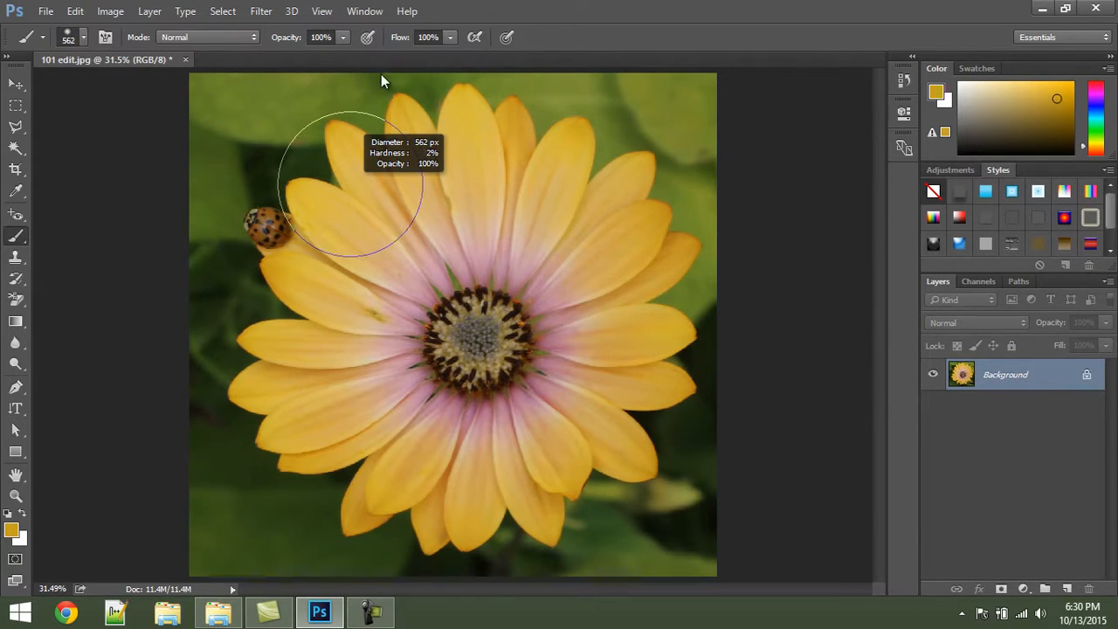
{"action": "mouse_move", "coordinate": [364, 173]}
{"action": "left_mouse_down"}
{"action": "mouse_move", "coordinate": [392, 185]}
{"action": "mouse_move", "coordinate": [403, 124]}
{"action": "left_mouse_up"}
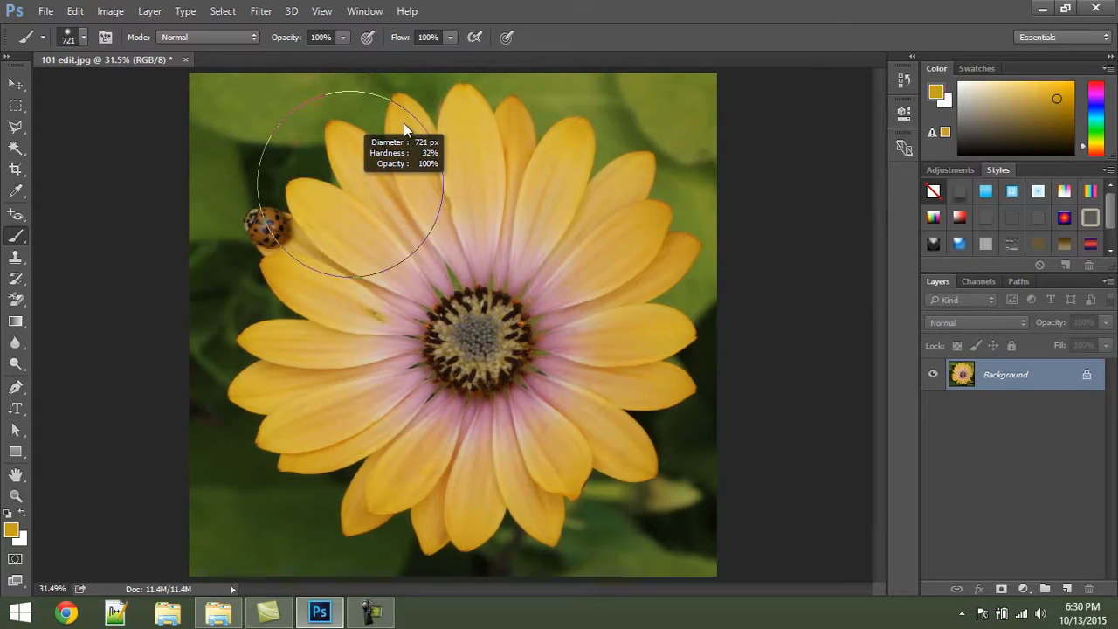
{"action": "left_click_drag", "start_coordinate": [417, 283], "coordinate": [431, 93]}
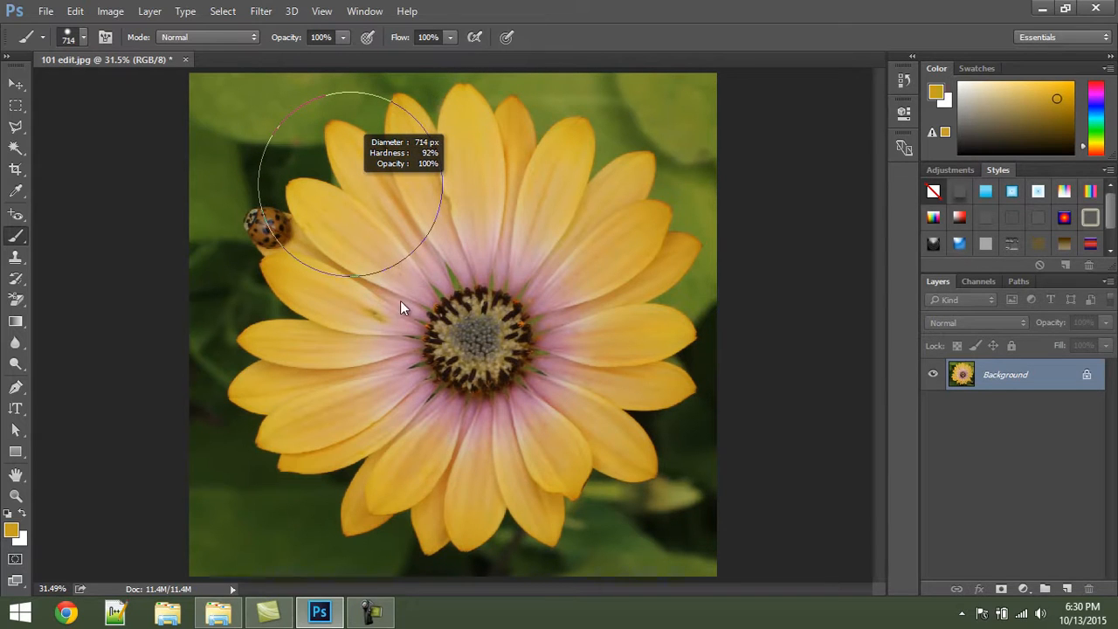
{"action": "left_click", "coordinate": [294, 425]}
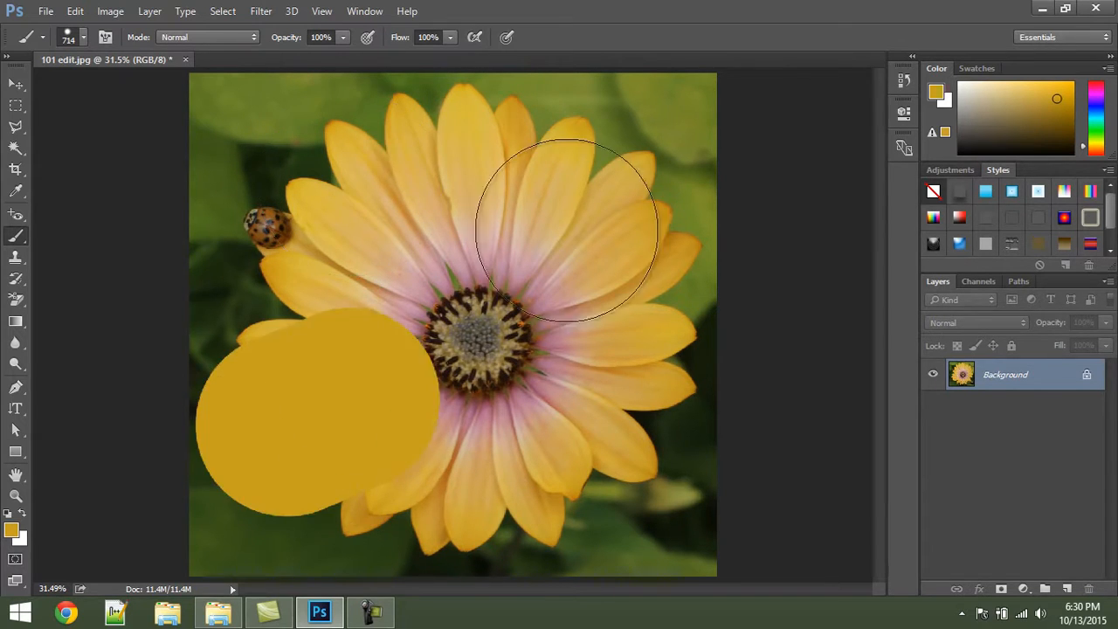
Revert the golden brush strokes painted over the flower.
{"action": "left_click", "coordinate": [616, 205], "text": "shift"}
{"action": "key", "text": "ctrl+alt+z"}
{"action": "key", "text": "ctrl+alt+z"}
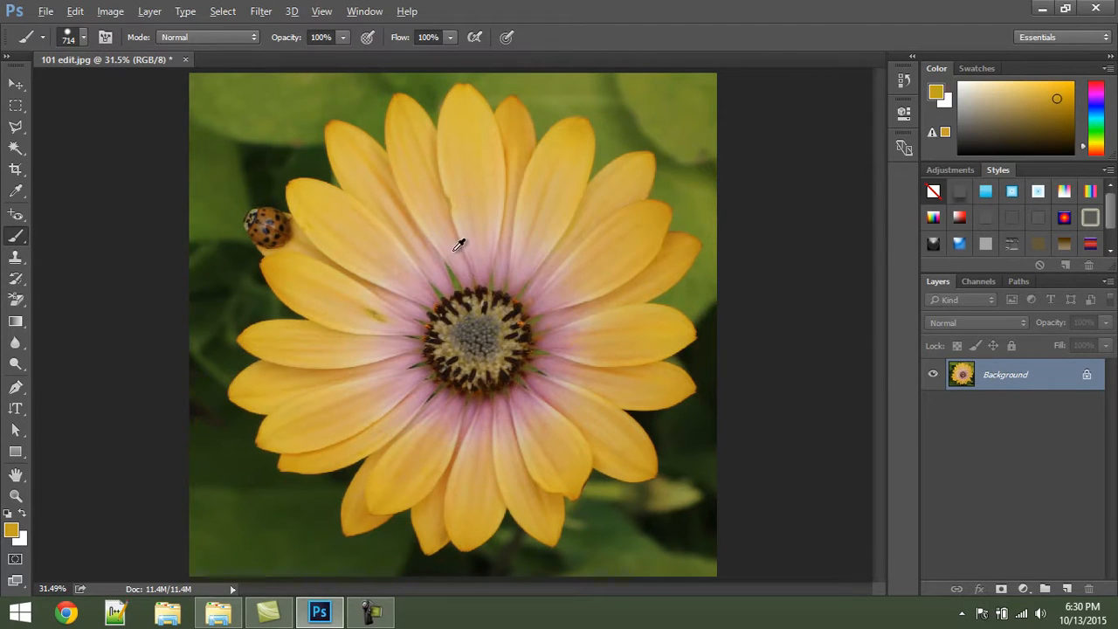
Adjust the brush to about 682 px with 0% hardness, paint a diagonal stroke across the flower, and undo the stroke.
{"action": "left_click_drag", "start_coordinate": [458, 245], "coordinate": [449, 97]}
{"action": "left_click_drag", "start_coordinate": [470, 431], "coordinate": [471, 264]}
{"action": "left_click_drag", "start_coordinate": [472, 166], "coordinate": [476, 163]}
{"action": "mouse_move", "coordinate": [616, 137]}
{"action": "left_mouse_down"}
{"action": "mouse_move", "coordinate": [274, 429]}
{"action": "mouse_move", "coordinate": [236, 436]}
{"action": "left_mouse_up"}
{"action": "key", "text": "ctrl+z"}
Show the tools grouped with the Brush tool, try the Pencil Tool, and return to the Brush Tool.
{"action": "left_click", "coordinate": [14, 241]}
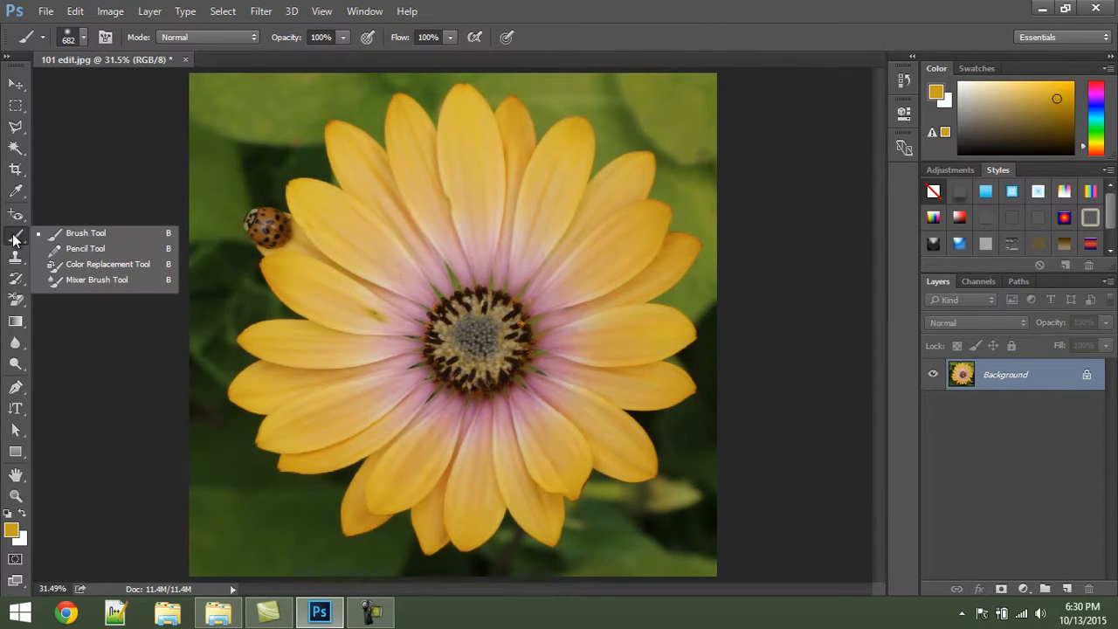
{"action": "left_click", "coordinate": [83, 249]}
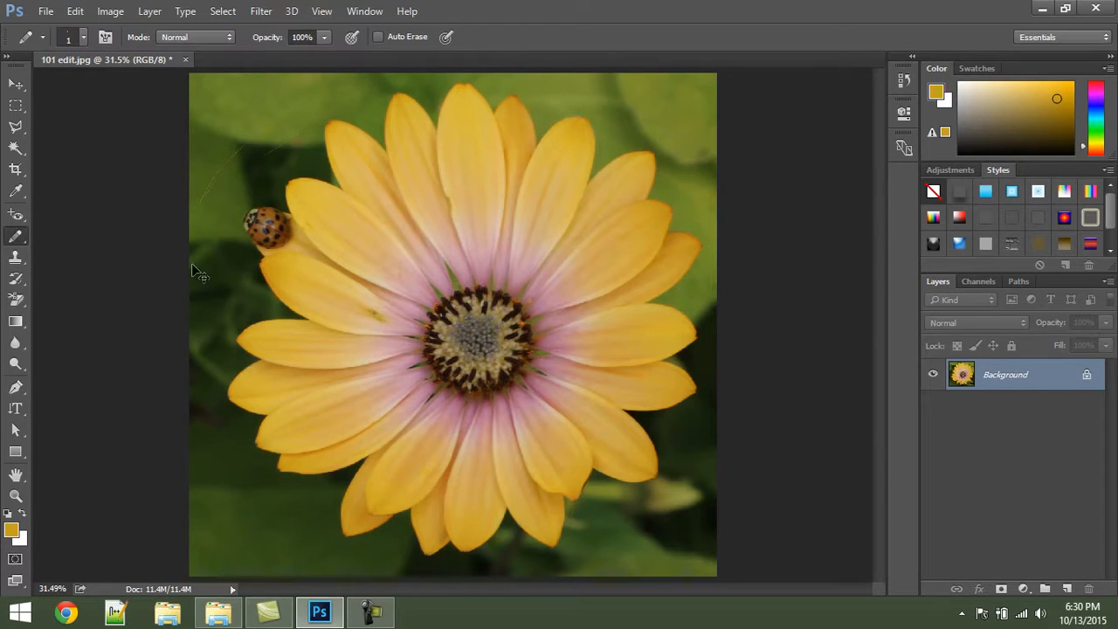
{"action": "left_click", "coordinate": [17, 237]}
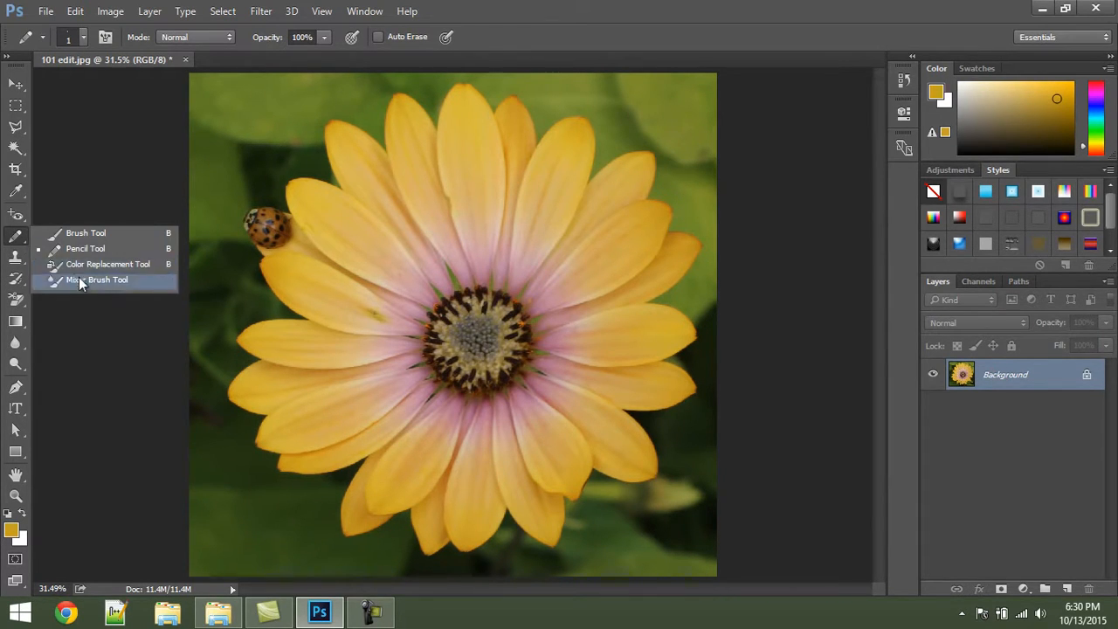
{"action": "left_click", "coordinate": [13, 241]}
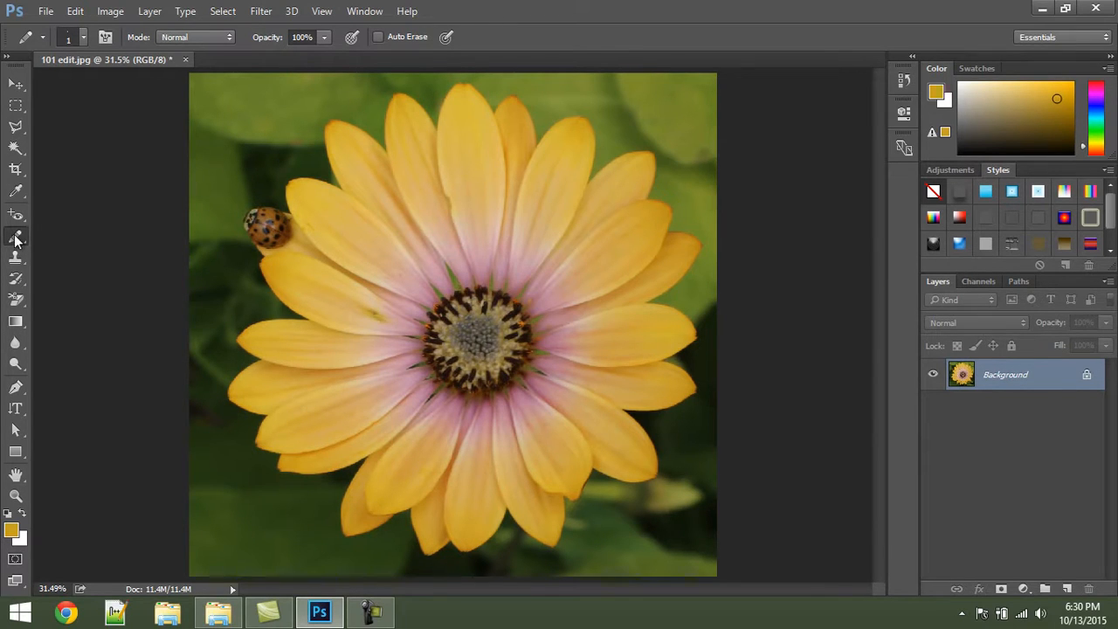
{"action": "left_click", "coordinate": [14, 241]}
{"action": "left_click", "coordinate": [87, 233]}
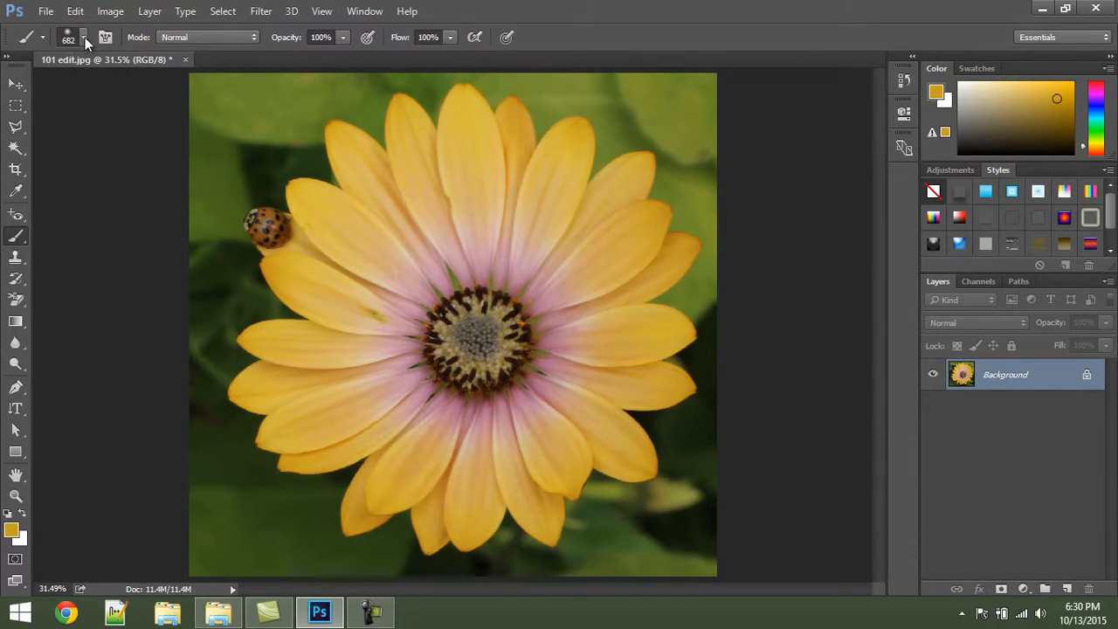
Browse the brush preset library, trying several textured tips, and choose the 26 px tip beside the 14 px one.
{"action": "left_click", "coordinate": [84, 40]}
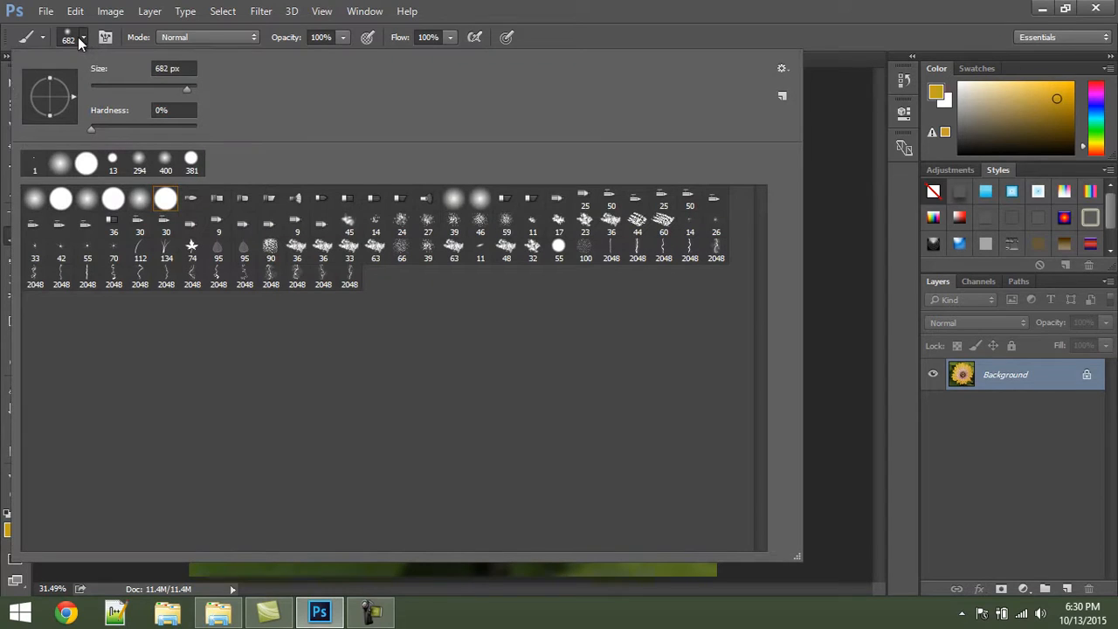
{"action": "left_click", "coordinate": [85, 38]}
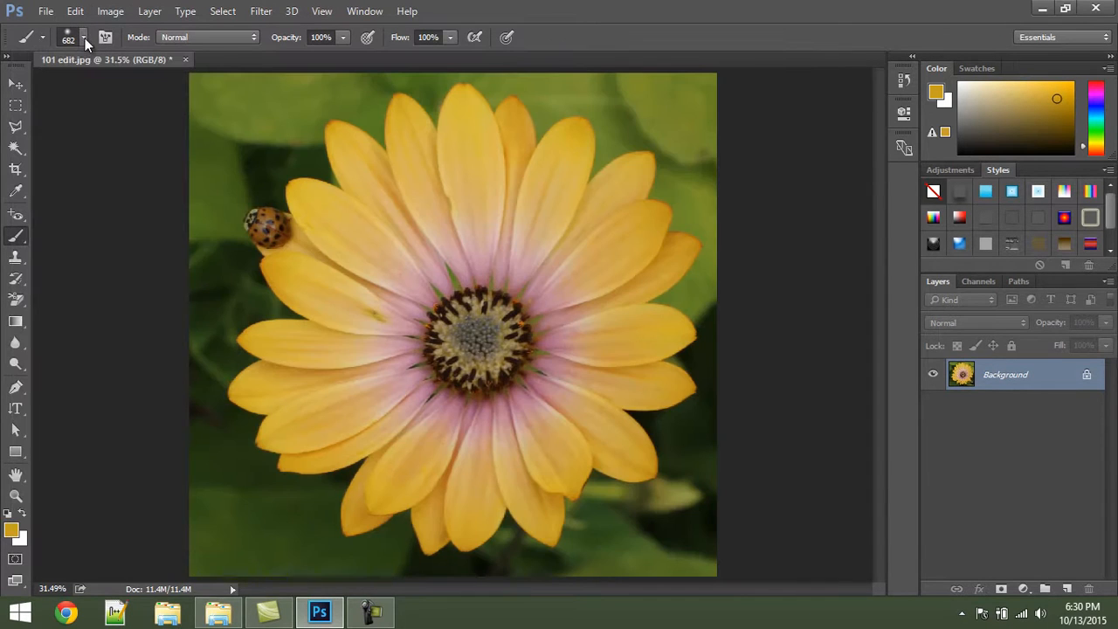
{"action": "left_click", "coordinate": [85, 39]}
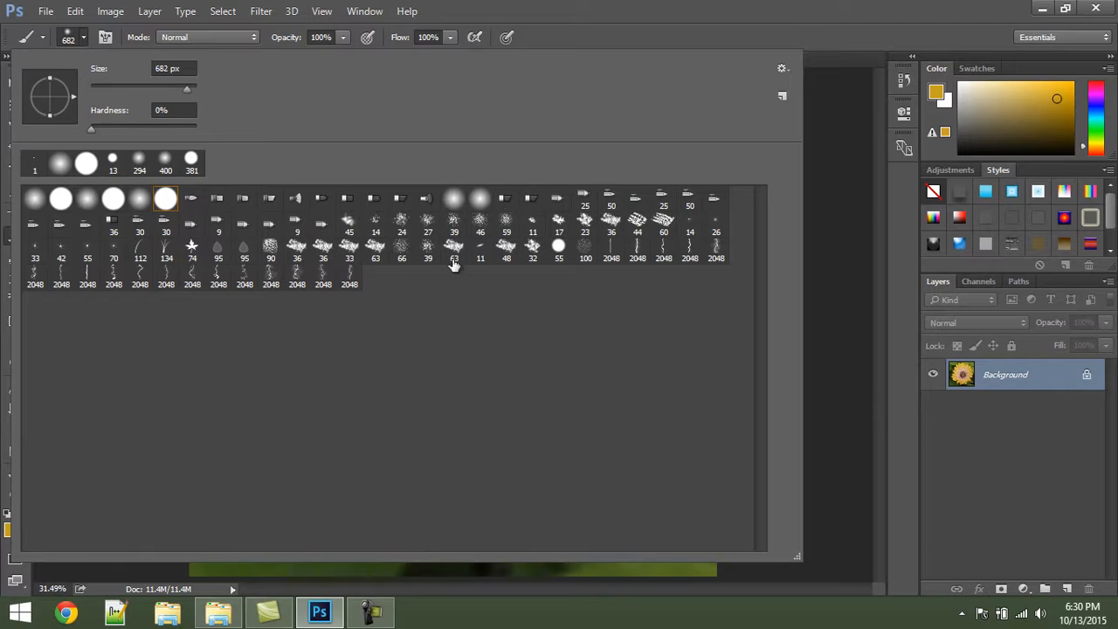
{"action": "left_click", "coordinate": [299, 250]}
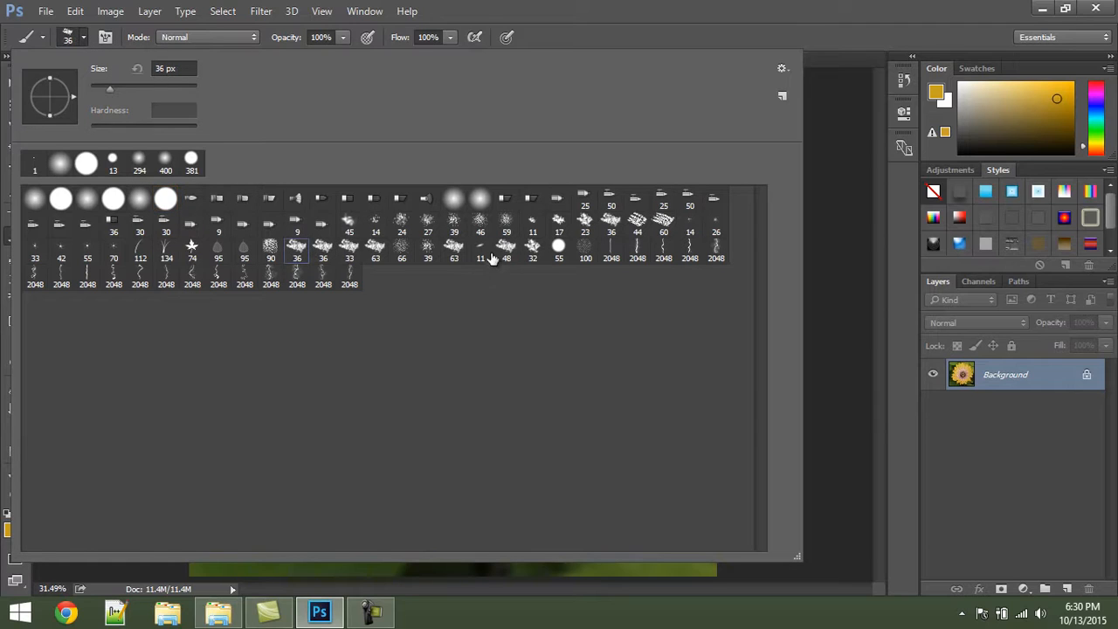
{"action": "left_click", "coordinate": [508, 223]}
{"action": "left_click", "coordinate": [559, 222]}
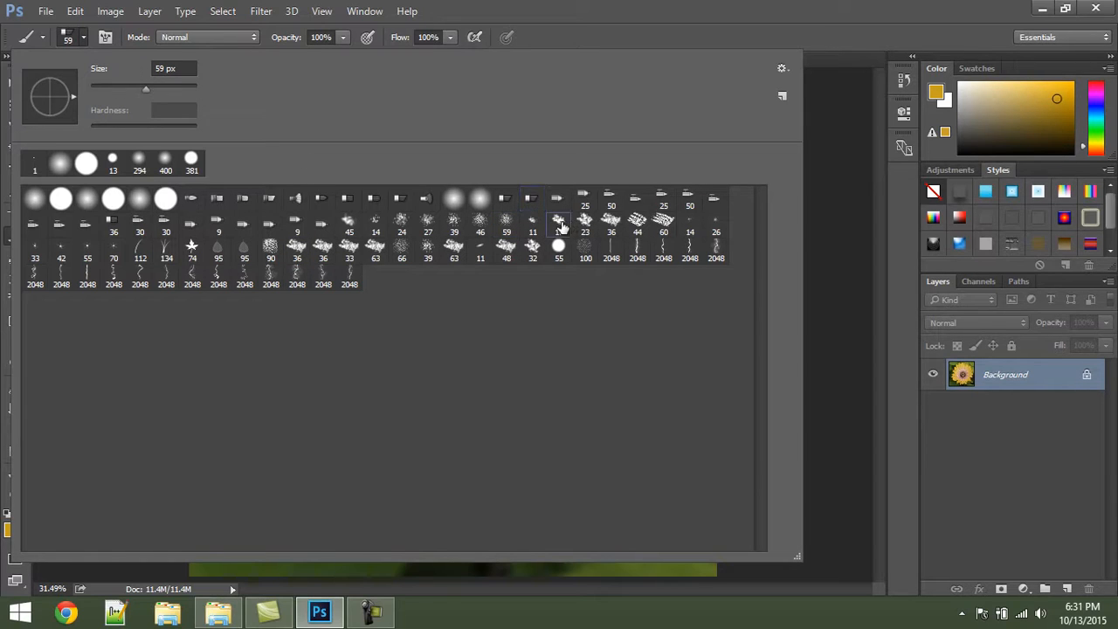
{"action": "left_click", "coordinate": [716, 225]}
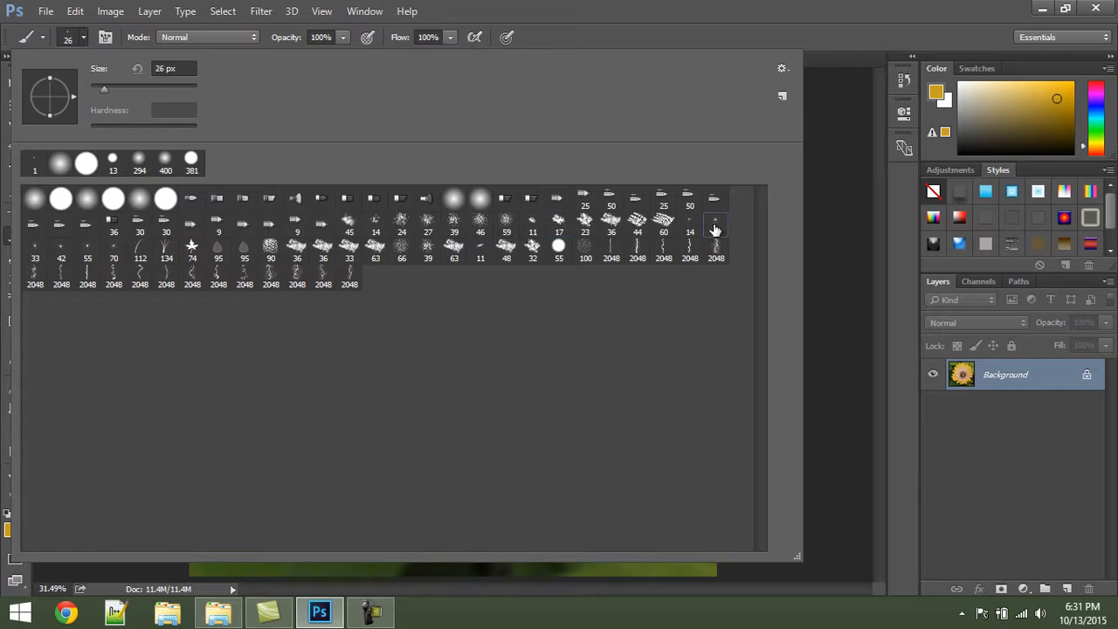
{"action": "left_click", "coordinate": [416, 569]}
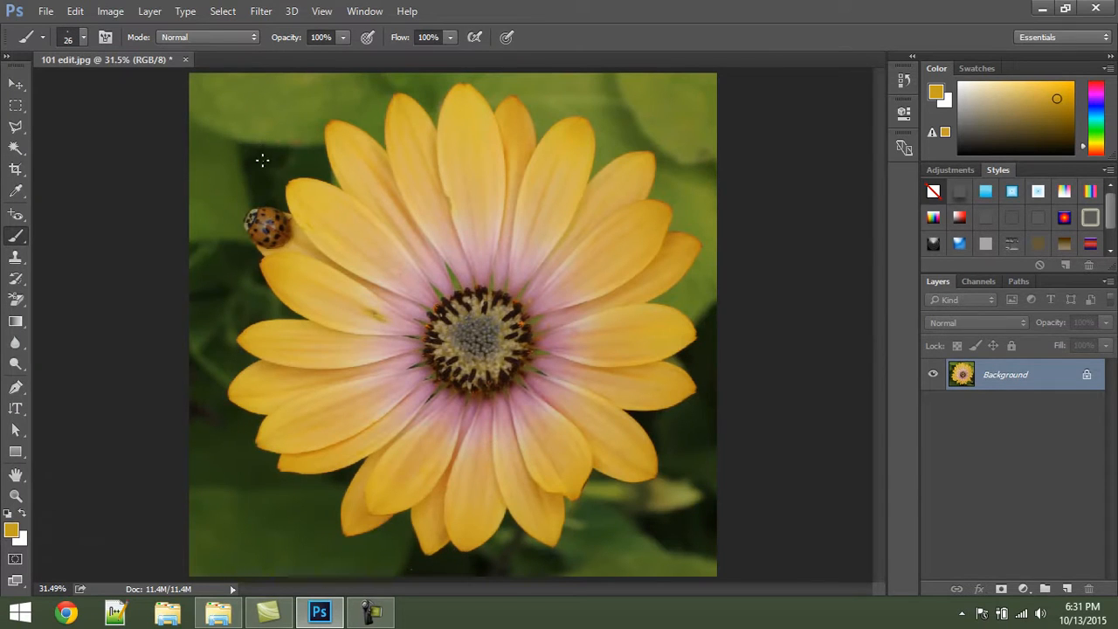
Paint test marks near the ladybug with the chosen tip, enlarge it to about 1646 px, and undo the marks.
{"action": "left_click_drag", "start_coordinate": [233, 121], "coordinate": [339, 207]}
{"action": "key", "text": "ctrl+z"}
{"action": "mouse_move", "coordinate": [246, 151]}
{"action": "left_mouse_down"}
{"action": "mouse_move", "coordinate": [482, 183]}
{"action": "mouse_move", "coordinate": [472, 182]}
{"action": "left_mouse_up"}
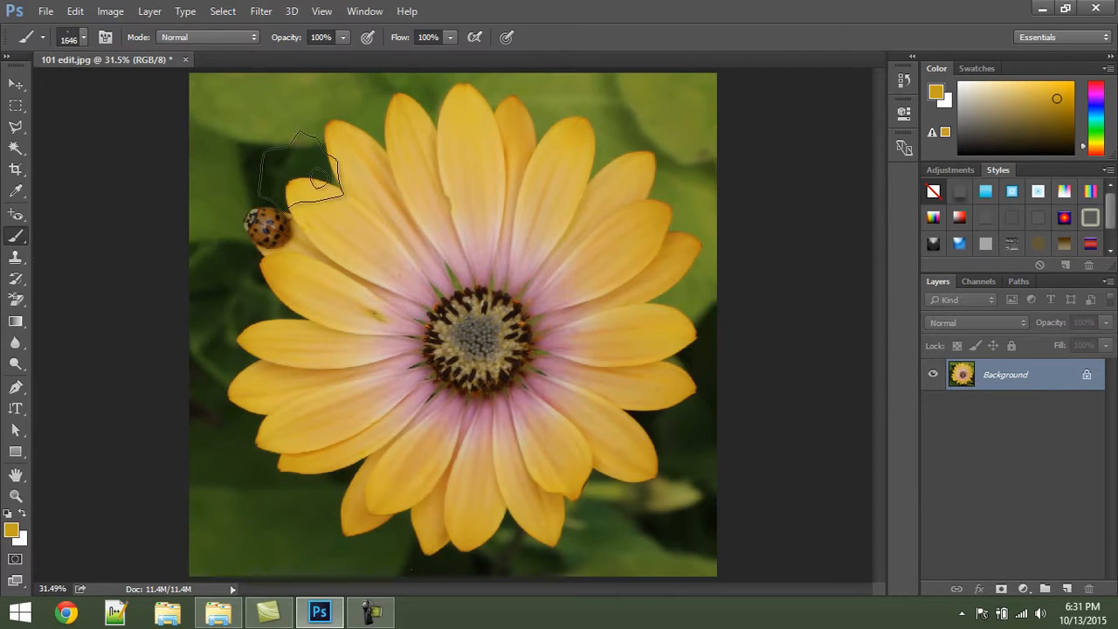
{"action": "left_click", "coordinate": [305, 171]}
{"action": "key", "text": "ctrl+z"}
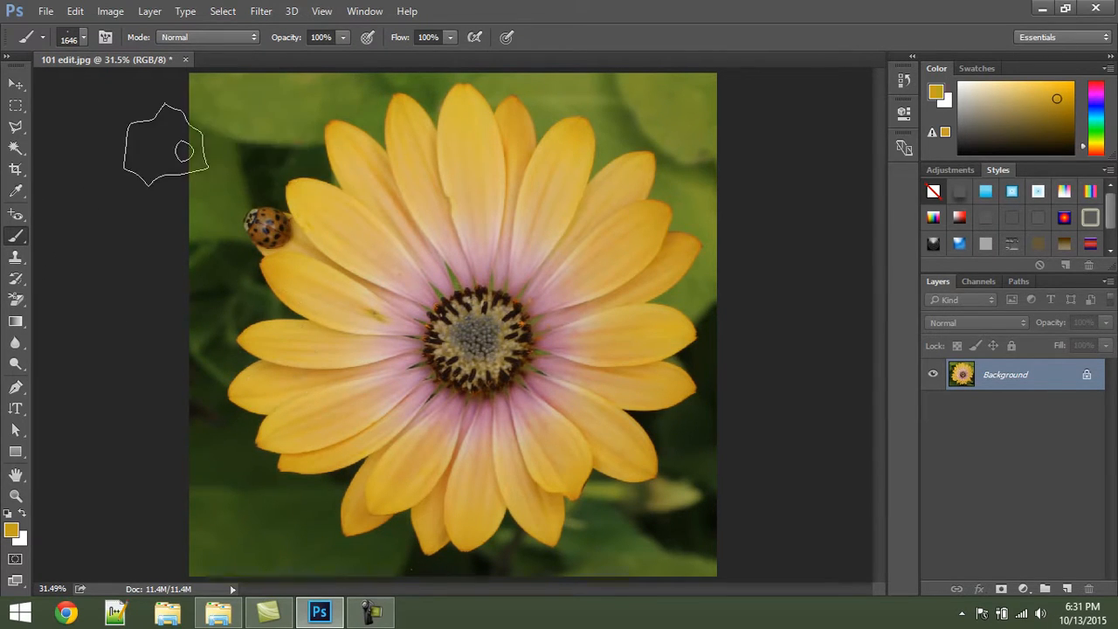
Choose a 2048 px lightning-shaped brush tip, stamp it once over the flower's left petals, and undo the stamp.
{"action": "right_click", "coordinate": [463, 259]}
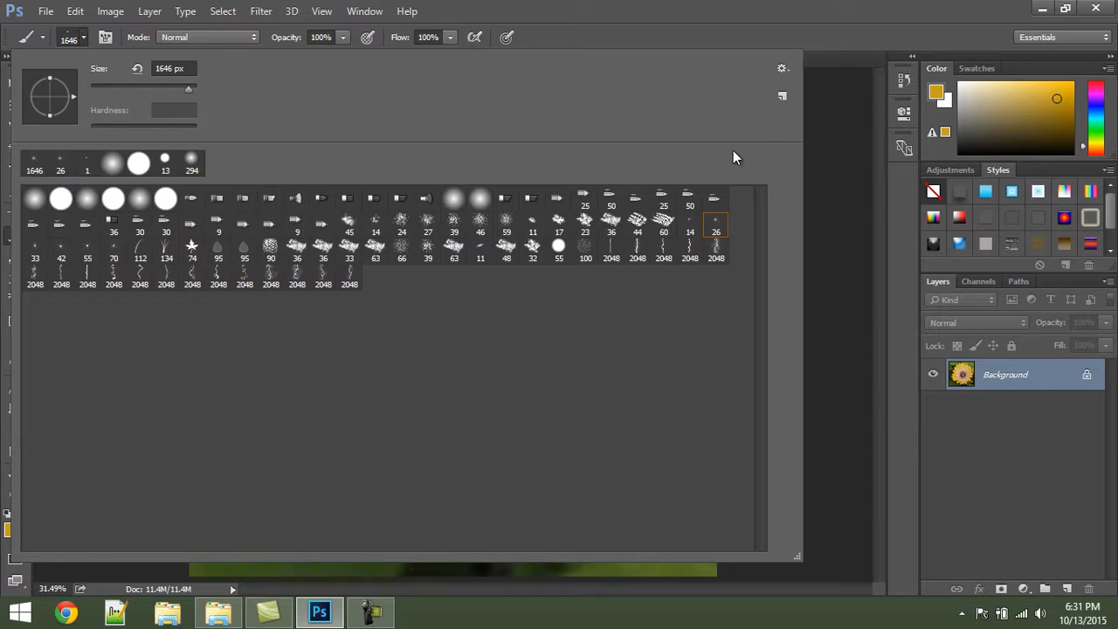
{"action": "left_click", "coordinate": [664, 251]}
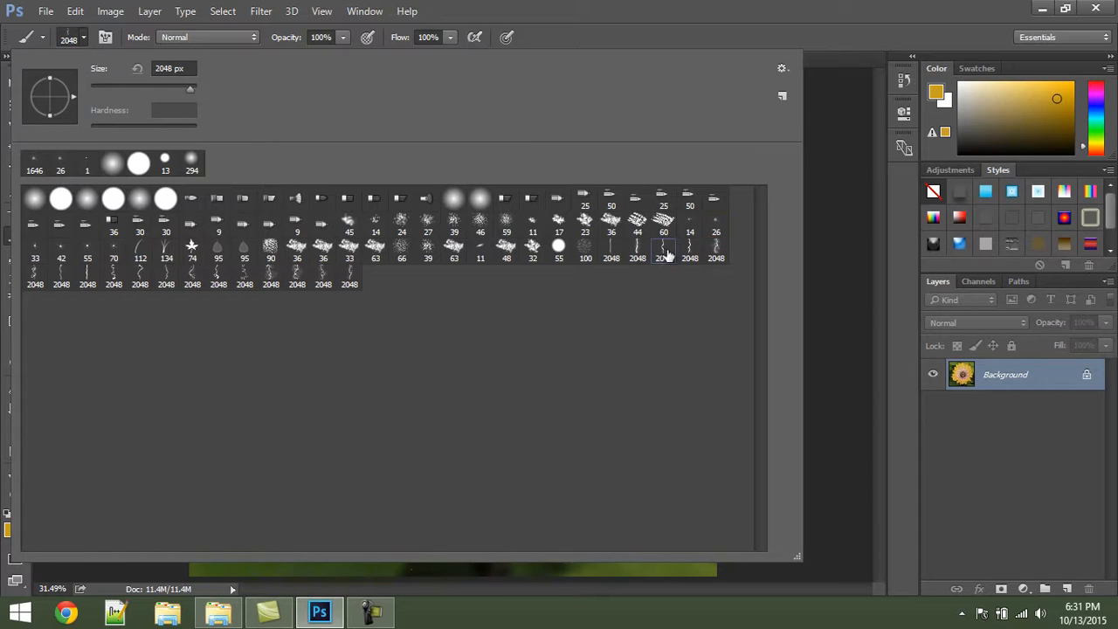
{"action": "left_click", "coordinate": [781, 70]}
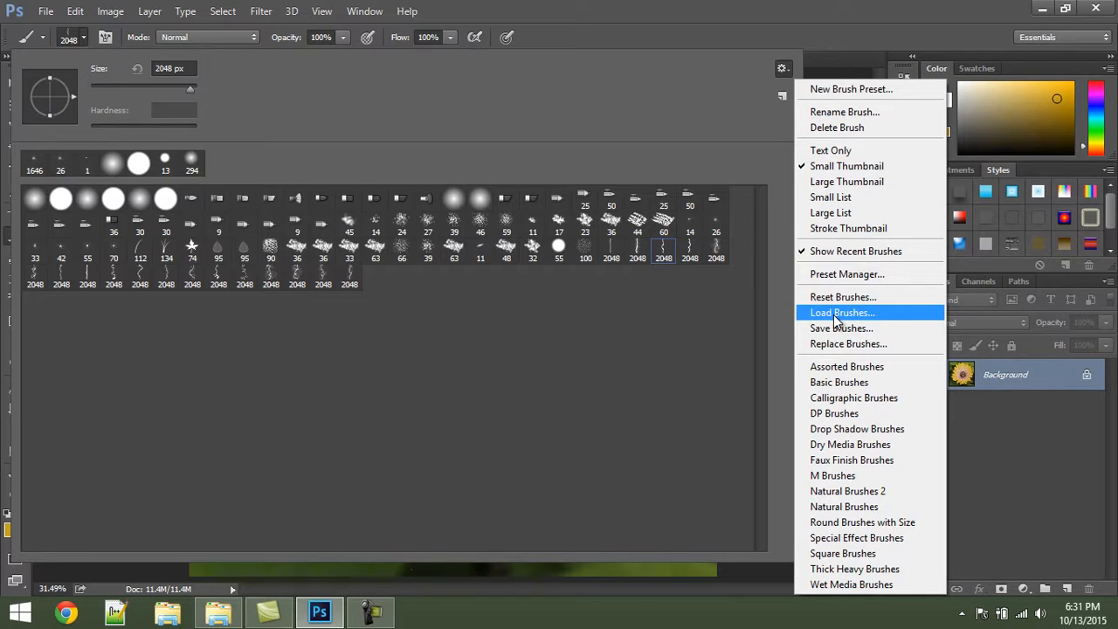
{"action": "left_click", "coordinate": [699, 84]}
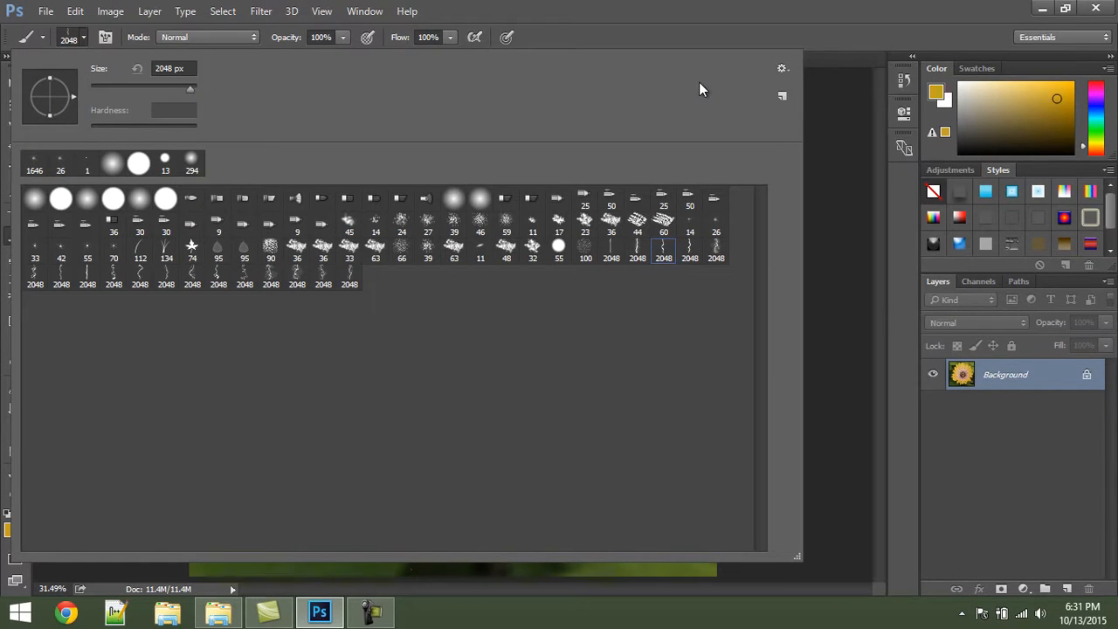
{"action": "left_click", "coordinate": [777, 17]}
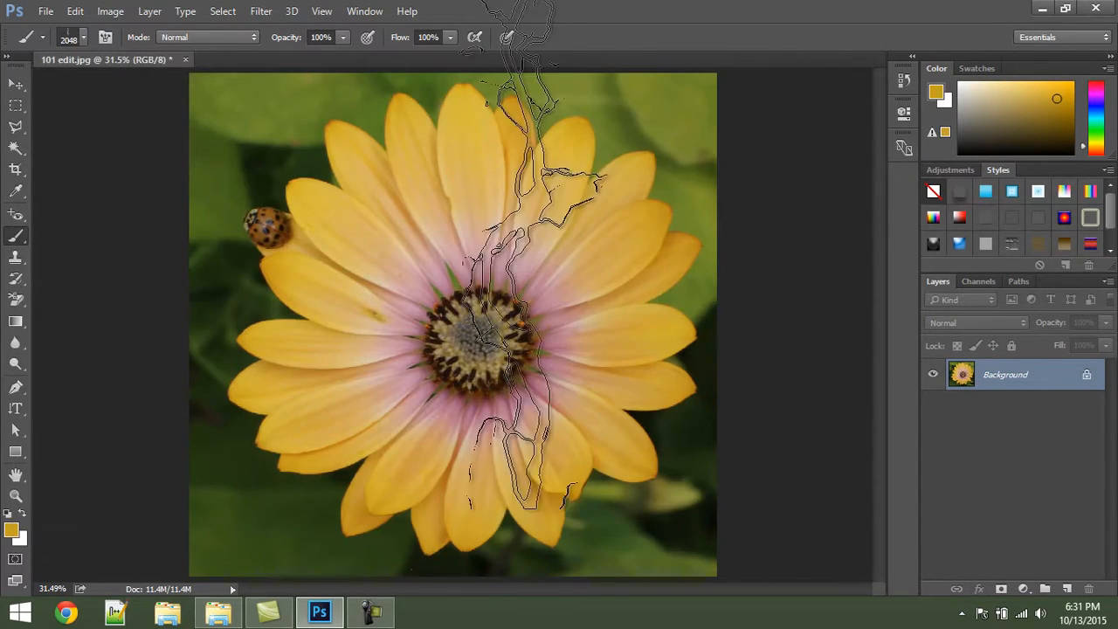
{"action": "left_click", "coordinate": [388, 314]}
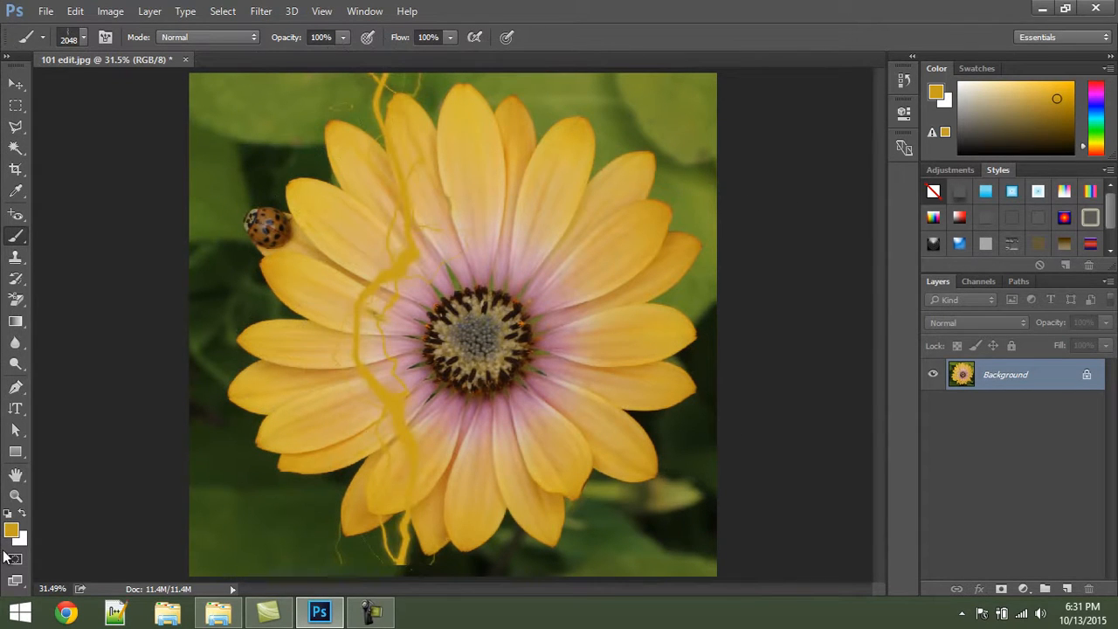
{"action": "key", "text": "ctrl+z"}
Switch through the Move and Clone Stamp tools back to the Brush Tool, and try its opacity before restoring 100%.
{"action": "key", "text": "v"}
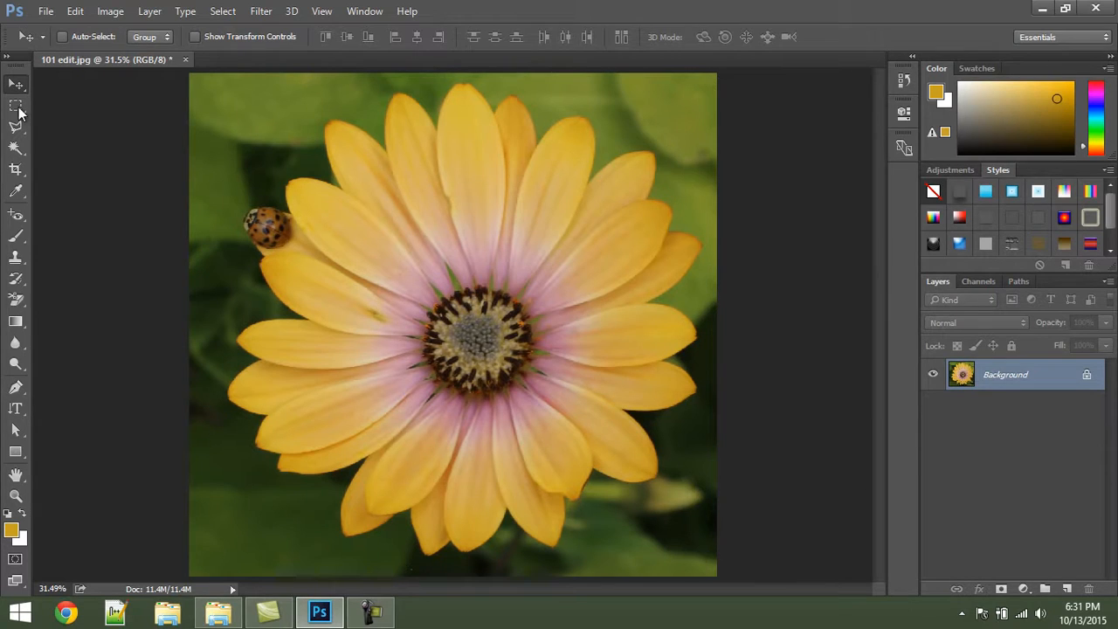
{"action": "left_click", "coordinate": [16, 235]}
{"action": "left_click", "coordinate": [16, 257]}
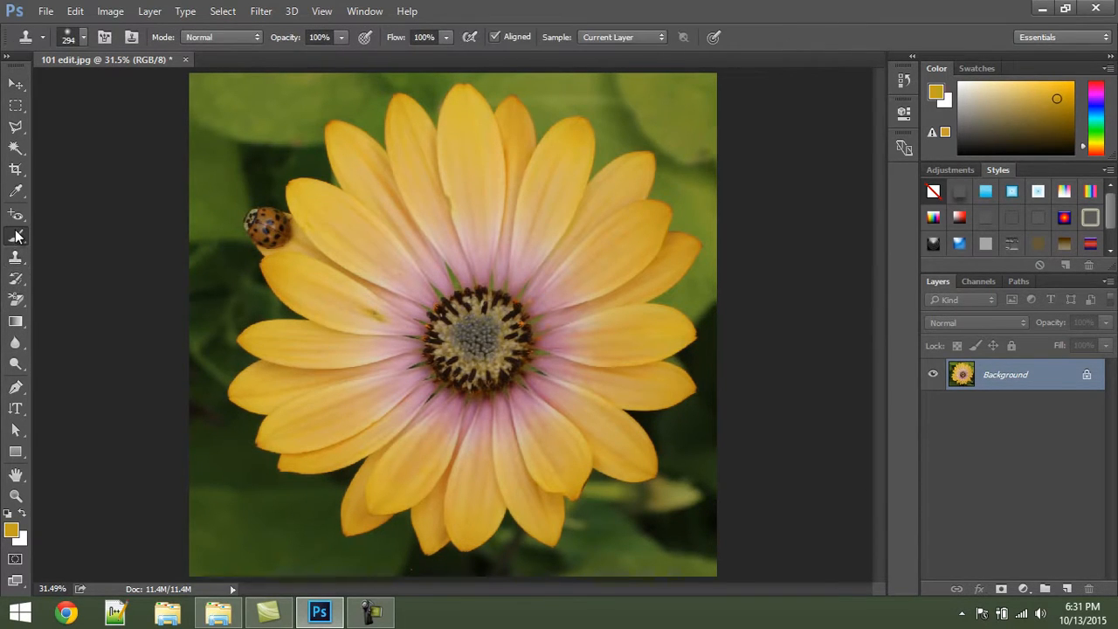
{"action": "left_click", "coordinate": [15, 236]}
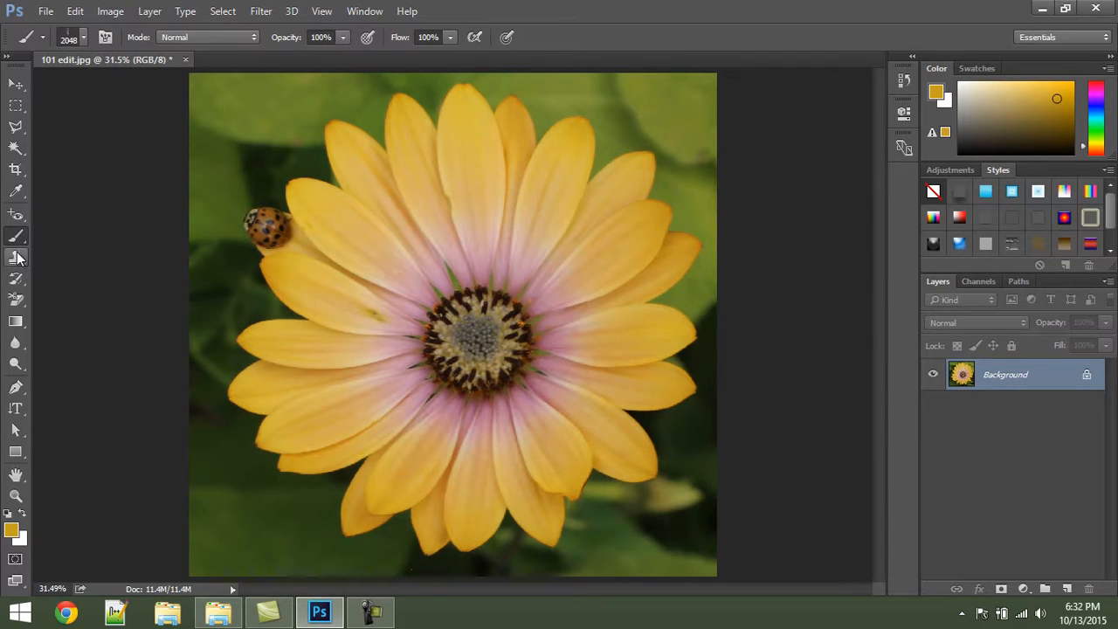
{"action": "left_click", "coordinate": [289, 39]}
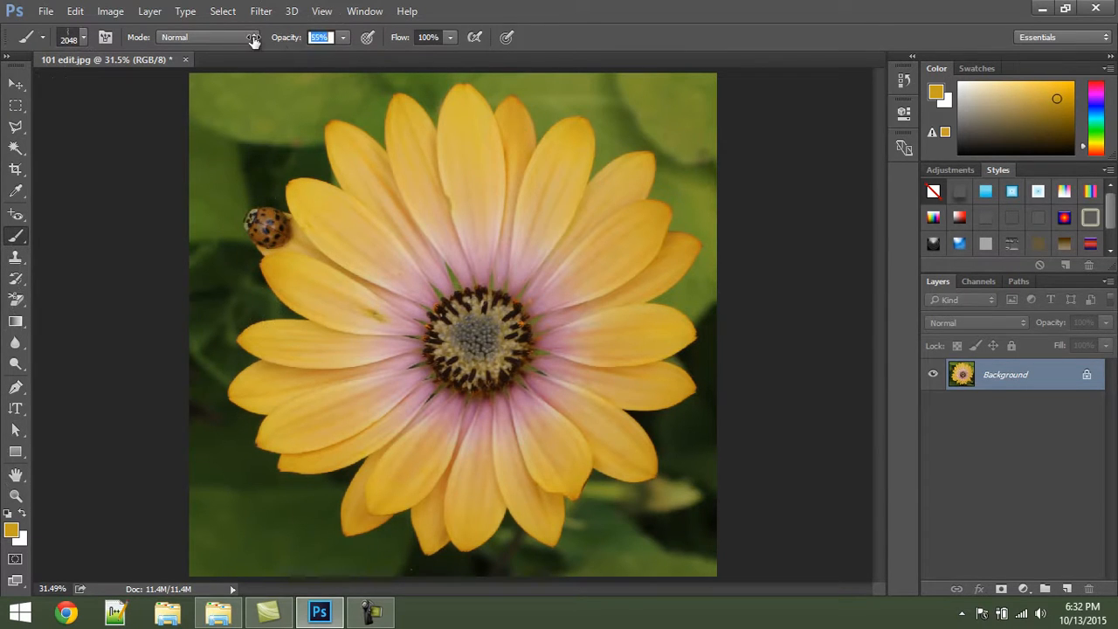
{"action": "left_click", "coordinate": [475, 38]}
Show the brush presets and detailed brush settings, and rotate the lightning tip to an angle of about -89°.
{"action": "left_click", "coordinate": [366, 11]}
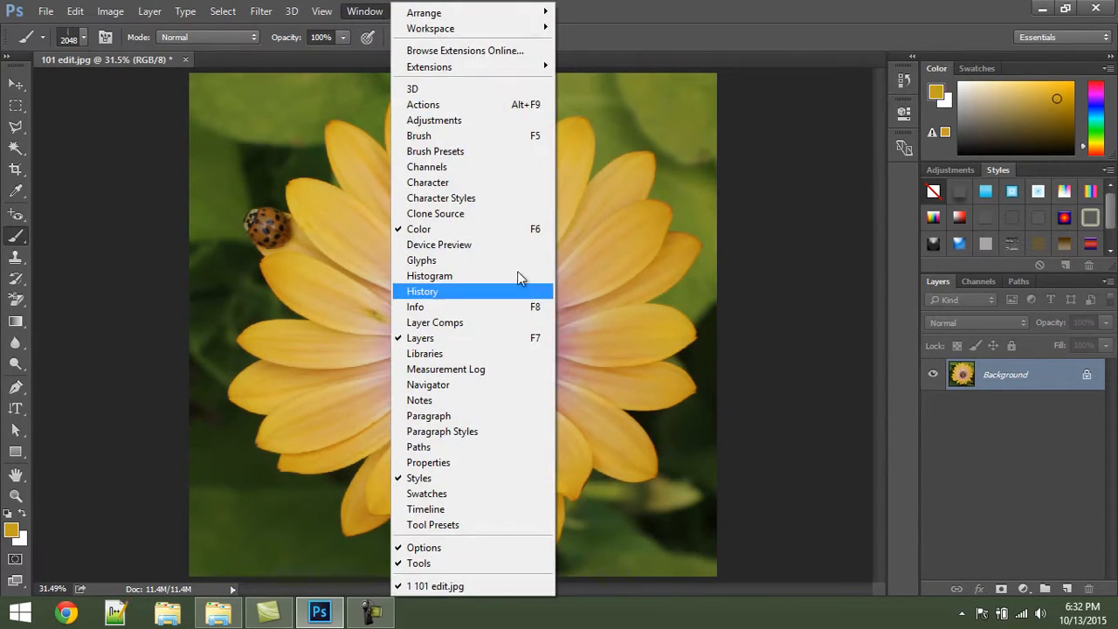
{"action": "left_click", "coordinate": [447, 152]}
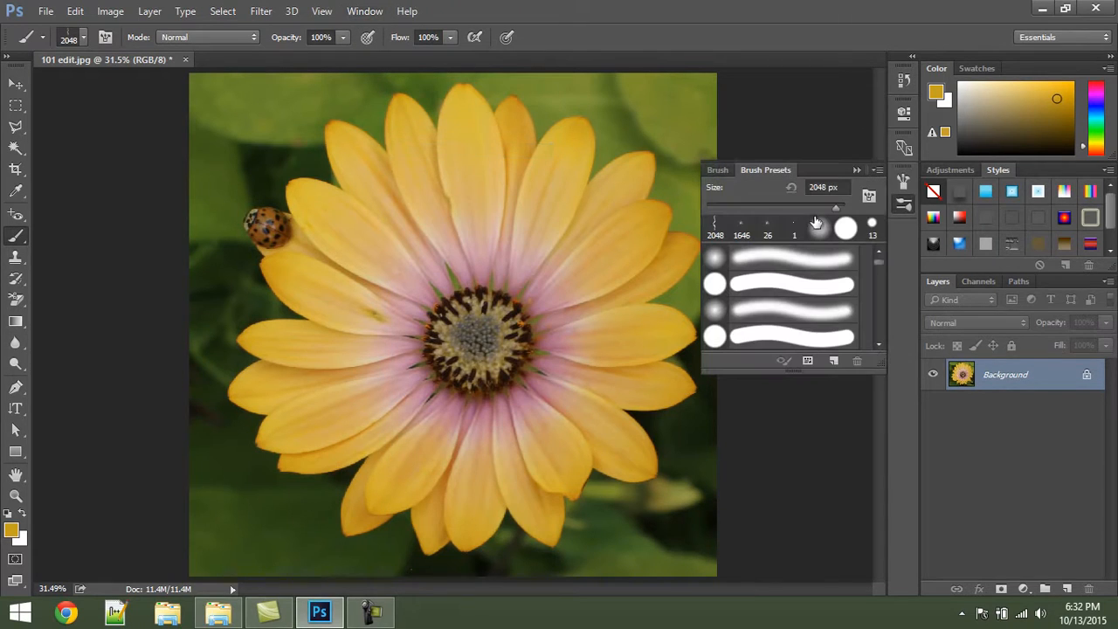
{"action": "left_click", "coordinate": [717, 171]}
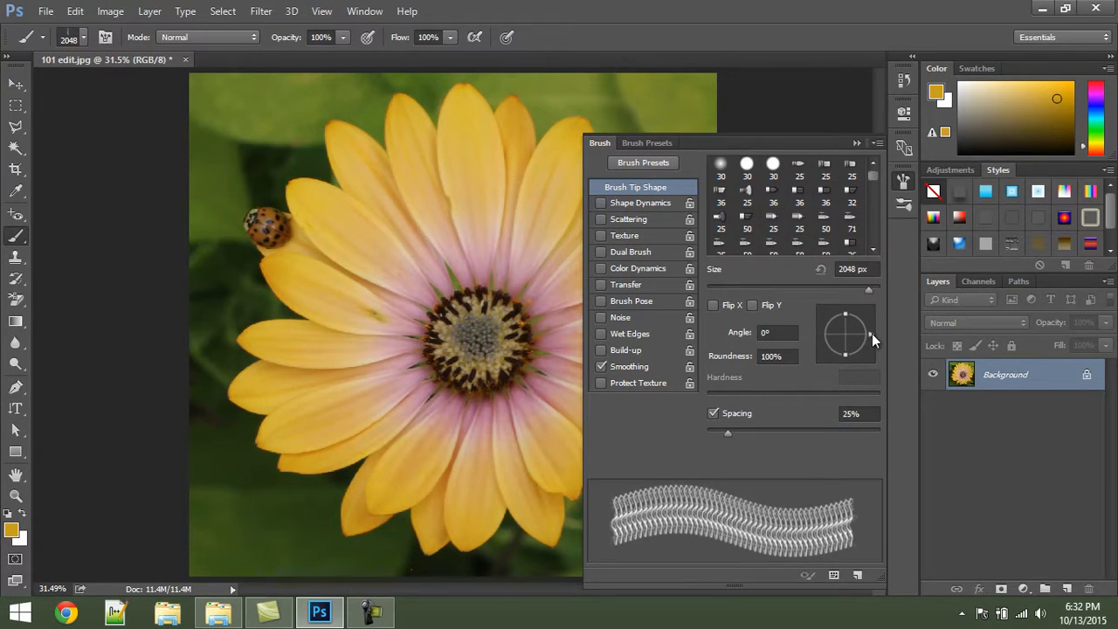
{"action": "mouse_move", "coordinate": [872, 334]}
{"action": "left_mouse_down"}
{"action": "mouse_move", "coordinate": [873, 310]}
{"action": "mouse_move", "coordinate": [856, 291]}
{"action": "mouse_move", "coordinate": [786, 292]}
{"action": "mouse_move", "coordinate": [860, 273]}
{"action": "mouse_move", "coordinate": [908, 361]}
{"action": "mouse_move", "coordinate": [846, 391]}
{"action": "left_mouse_up"}
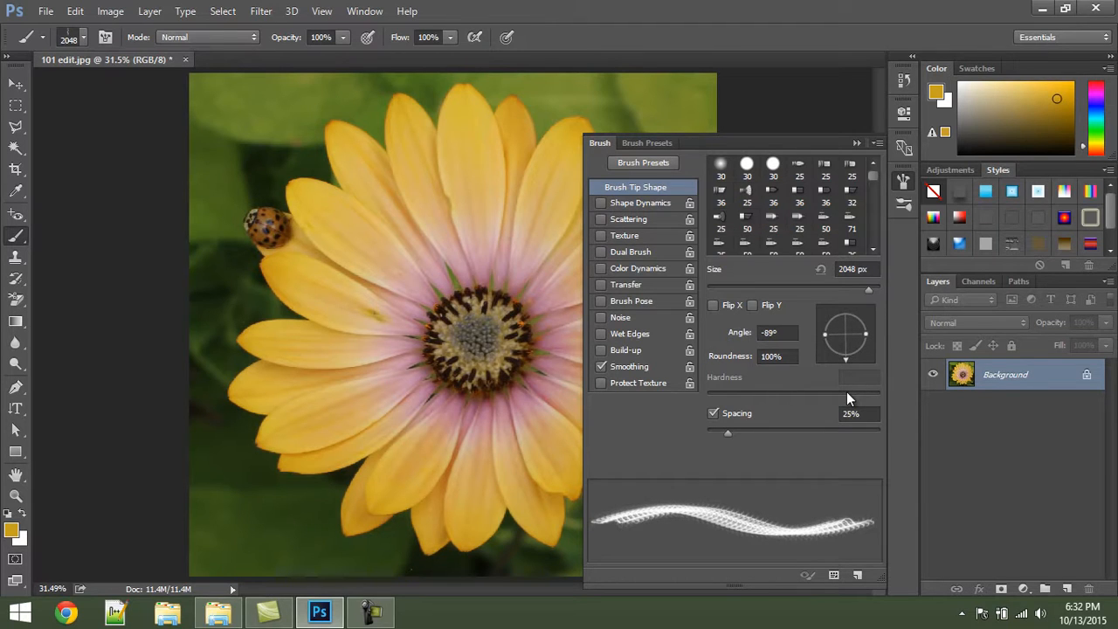
{"action": "left_click_drag", "start_coordinate": [846, 391], "coordinate": [846, 392]}
{"action": "left_click_drag", "start_coordinate": [874, 177], "coordinate": [877, 242]}
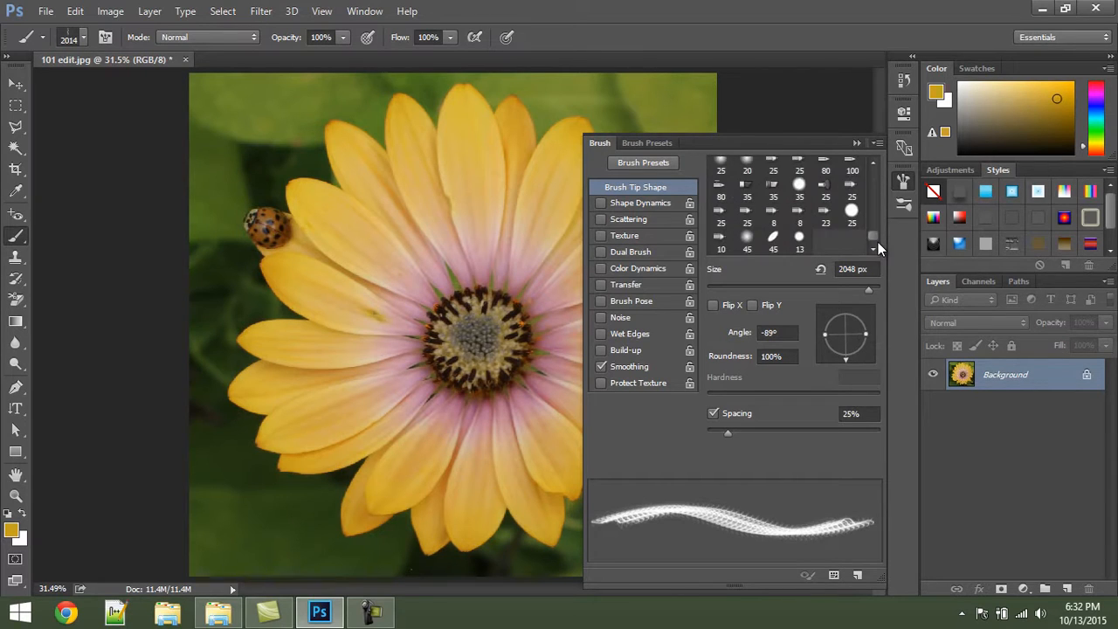
{"action": "left_click", "coordinate": [855, 143]}
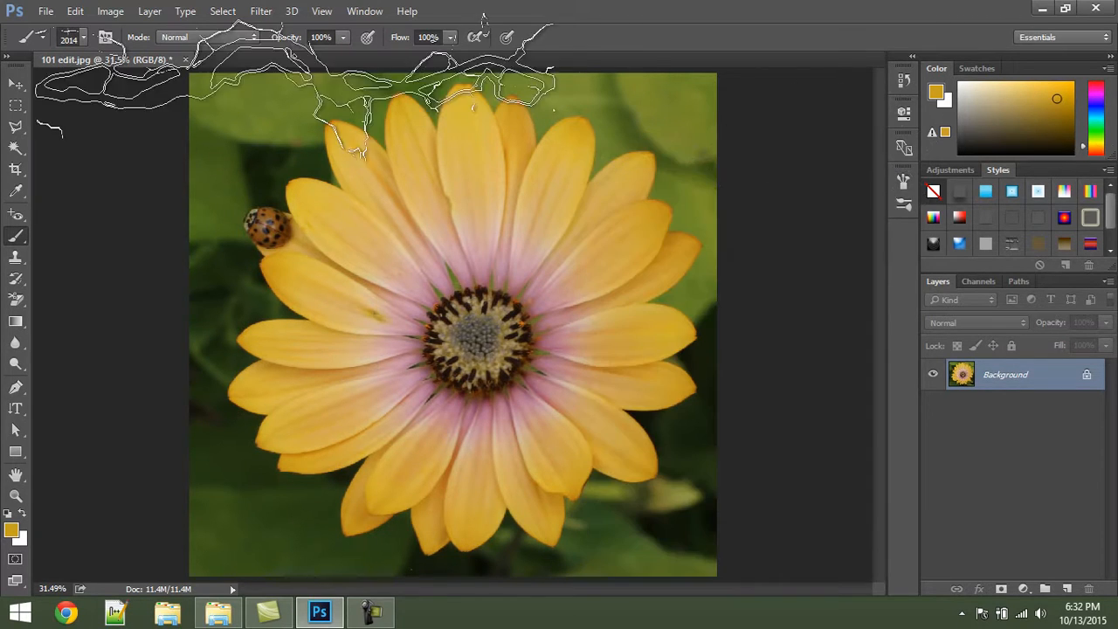
Show the stamp tools grouped together and select the Clone Stamp Tool.
{"action": "left_click", "coordinate": [16, 83]}
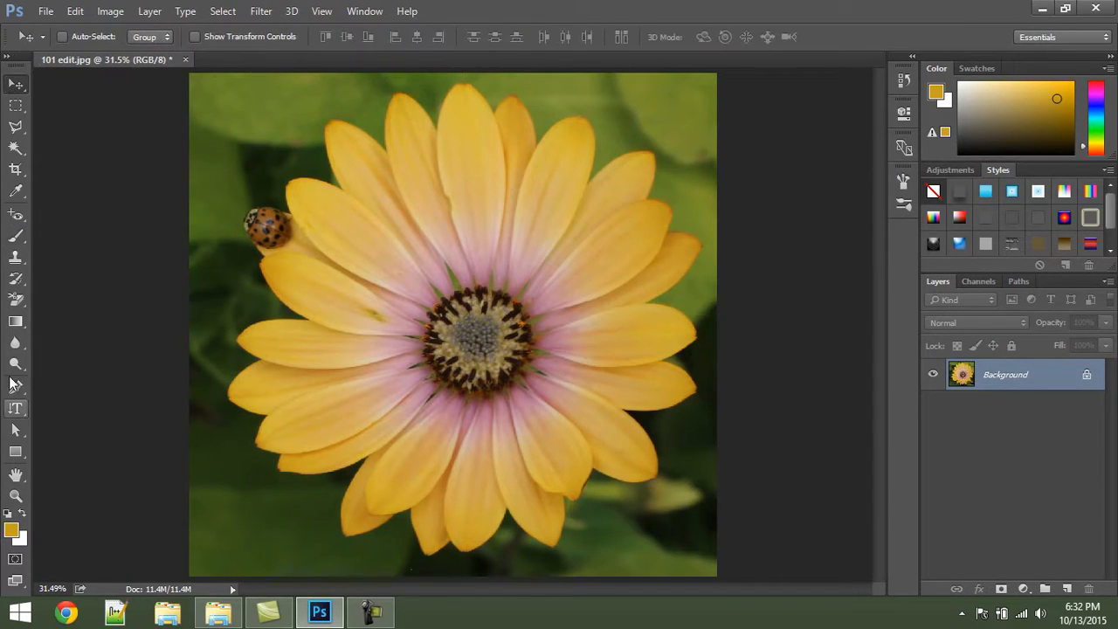
{"action": "left_click", "coordinate": [16, 259]}
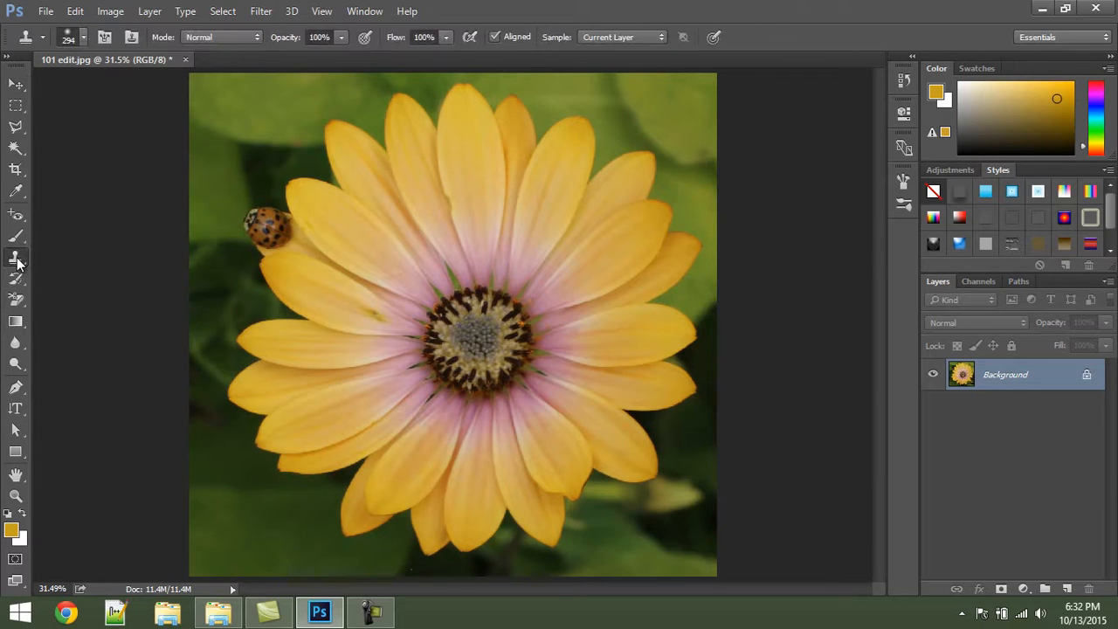
{"action": "right_click", "coordinate": [16, 262]}
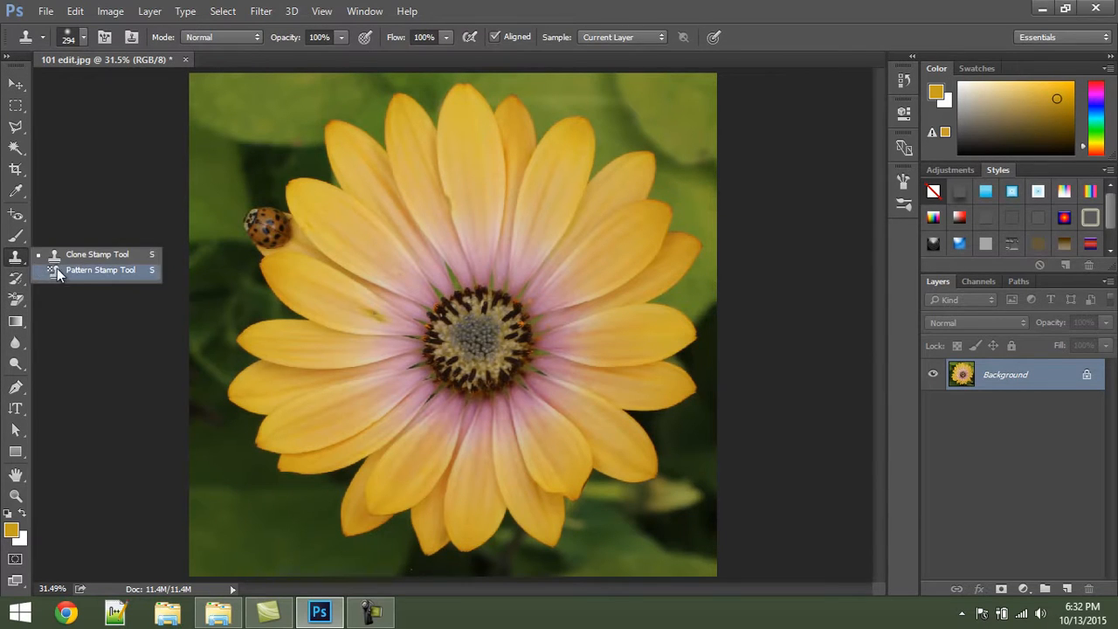
{"action": "left_click", "coordinate": [104, 255]}
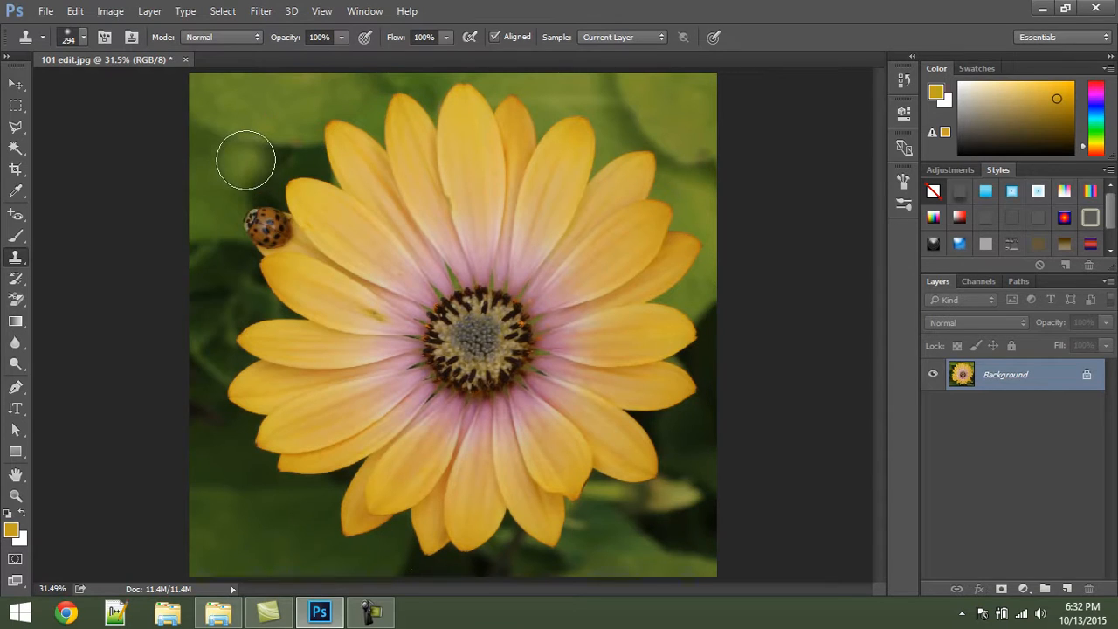
Enlarge the Clone Stamp brush to 396 px, sample the background above the ladybug, try cloning over the ladybug, and switch to the Move Tool.
{"action": "mouse_move", "coordinate": [243, 157]}
{"action": "left_mouse_down"}
{"action": "mouse_move", "coordinate": [308, 161]}
{"action": "mouse_move", "coordinate": [276, 161]}
{"action": "mouse_move", "coordinate": [249, 145]}
{"action": "left_mouse_up"}
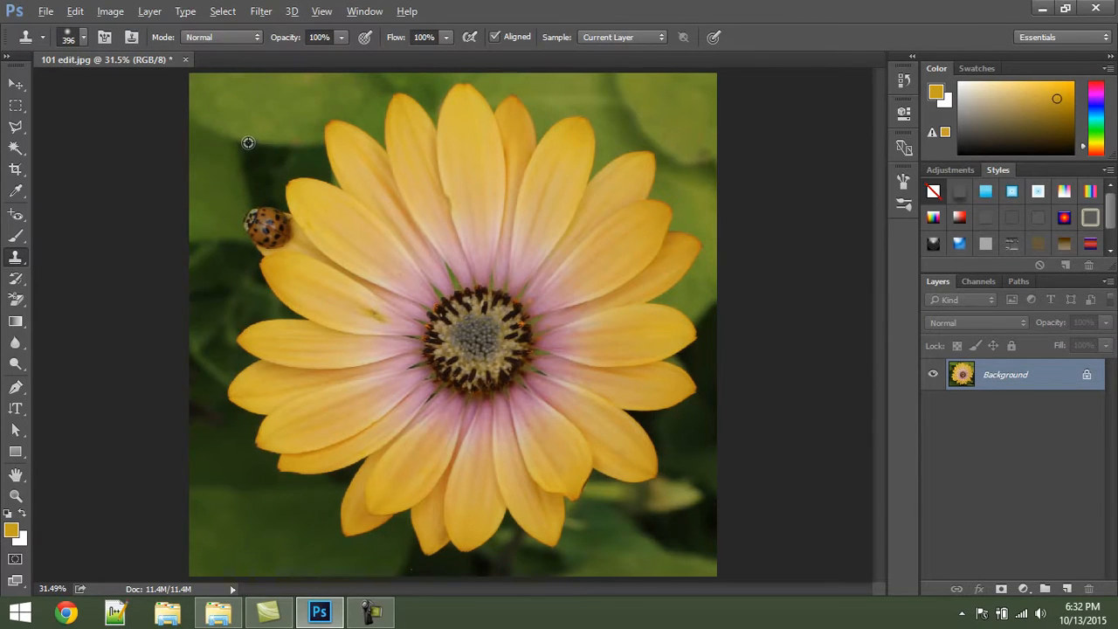
{"action": "left_click", "coordinate": [248, 143], "text": "alt"}
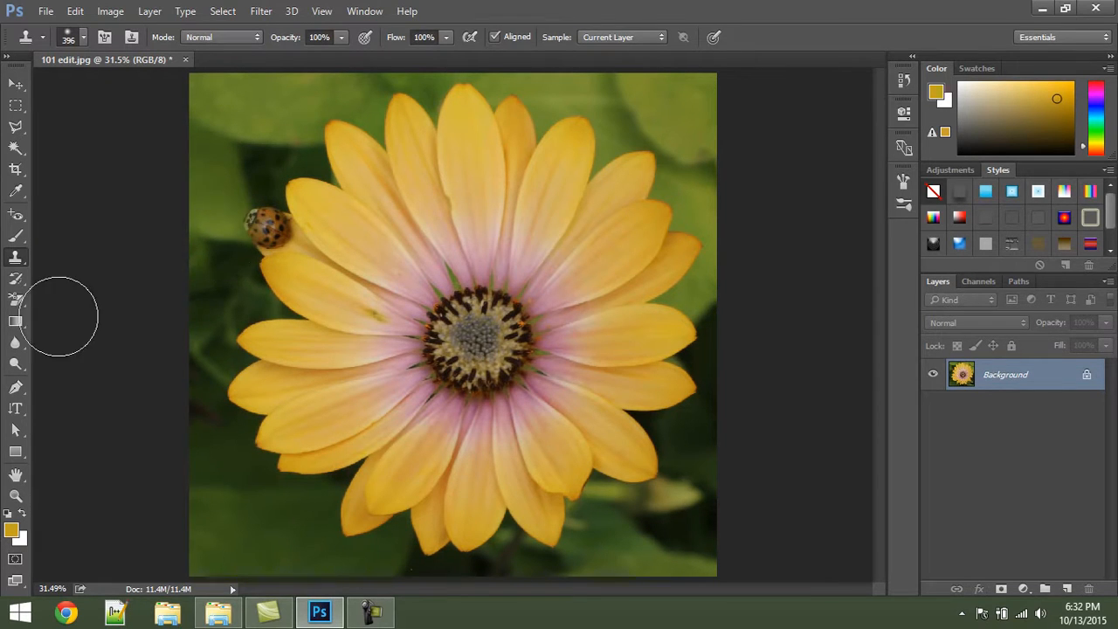
{"action": "left_click_drag", "start_coordinate": [212, 232], "coordinate": [276, 253]}
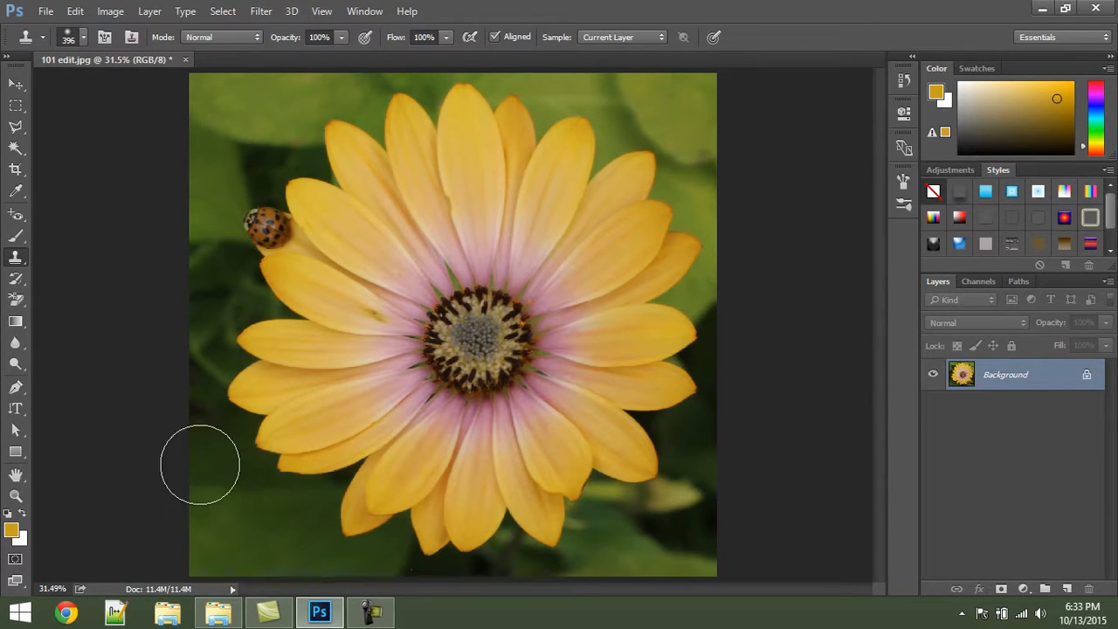
{"action": "key", "text": "v"}
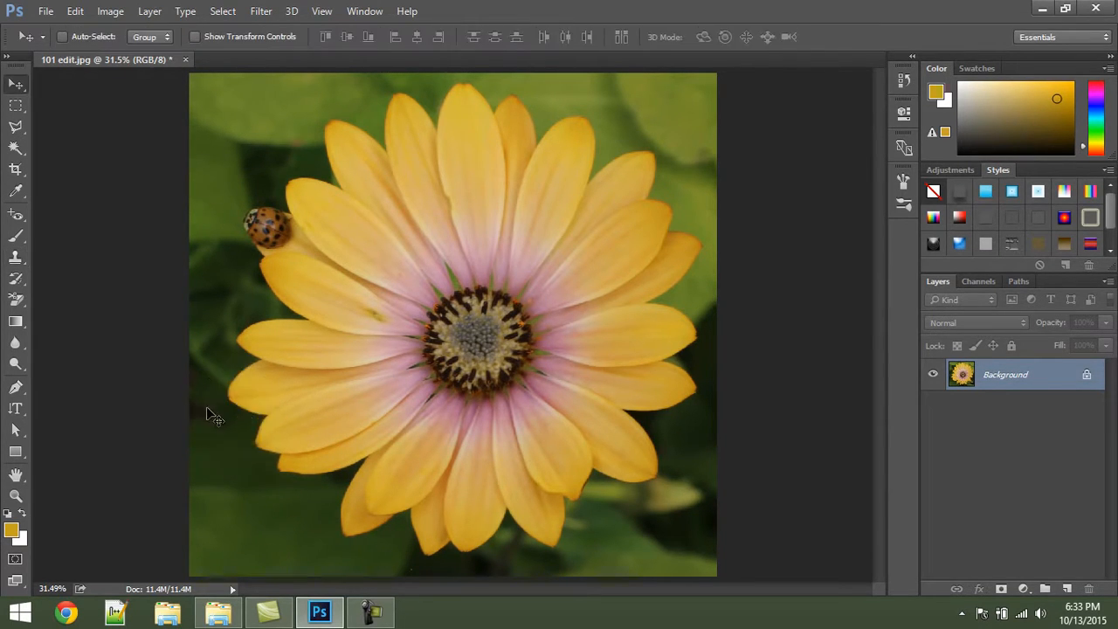
Switch from the History Brush to the Eraser Tool, try two erasing scribbles on the leaf above the ladybug, and undo both.
{"action": "left_click", "coordinate": [16, 278]}
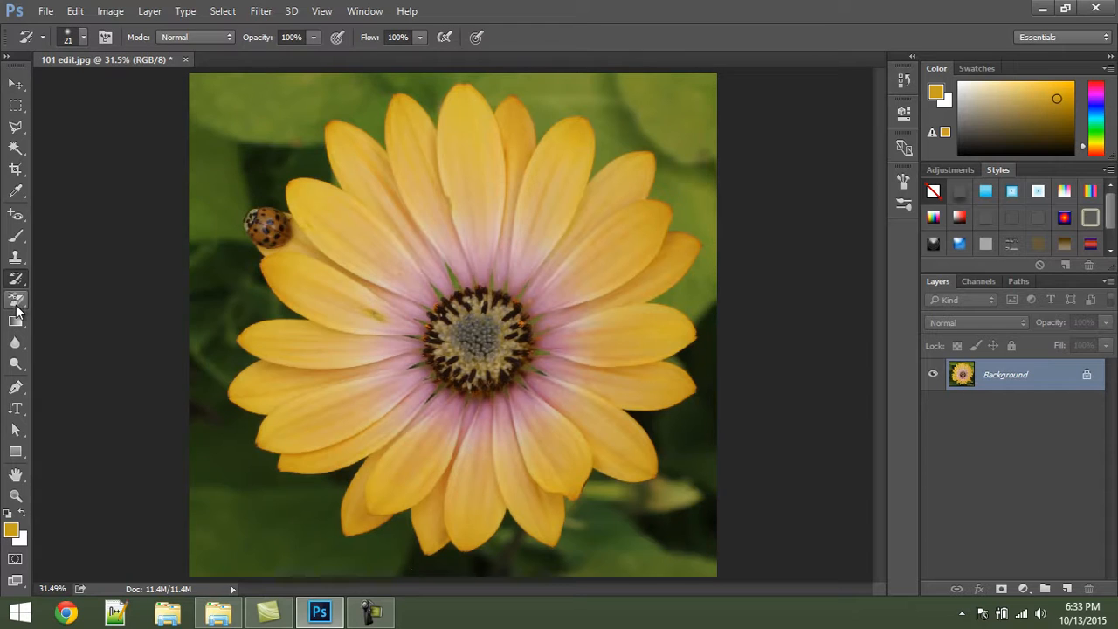
{"action": "left_click", "coordinate": [17, 301]}
{"action": "right_click", "coordinate": [16, 301]}
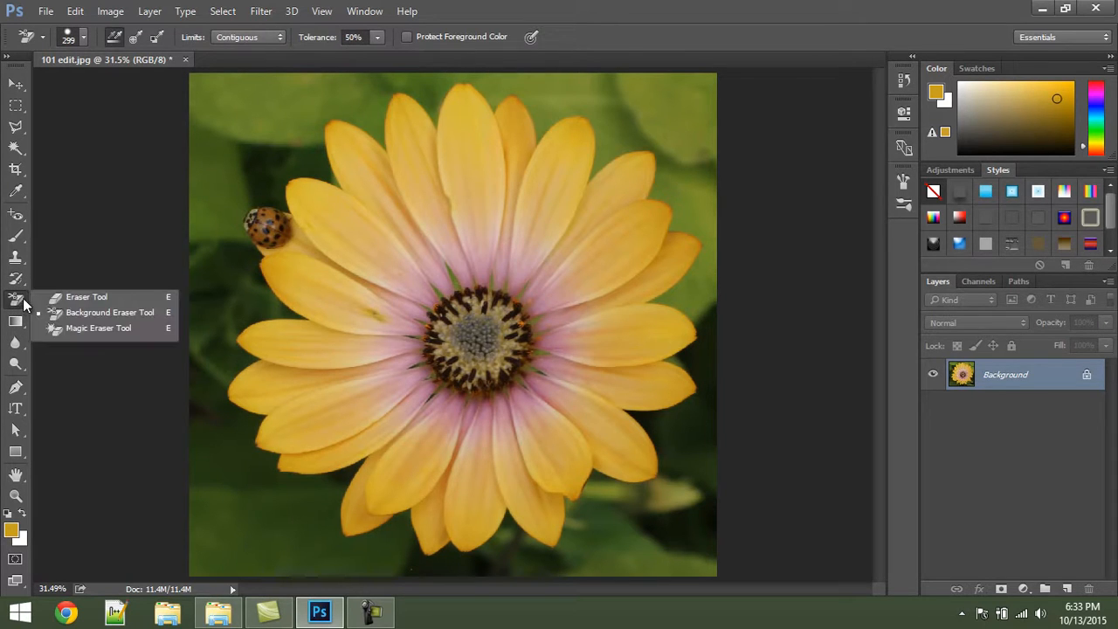
{"action": "left_click", "coordinate": [88, 295]}
{"action": "mouse_move", "coordinate": [290, 101]}
{"action": "left_mouse_down"}
{"action": "mouse_move", "coordinate": [274, 175]}
{"action": "mouse_move", "coordinate": [212, 172]}
{"action": "mouse_move", "coordinate": [283, 114]}
{"action": "mouse_move", "coordinate": [281, 139]}
{"action": "mouse_move", "coordinate": [248, 150]}
{"action": "left_mouse_up"}
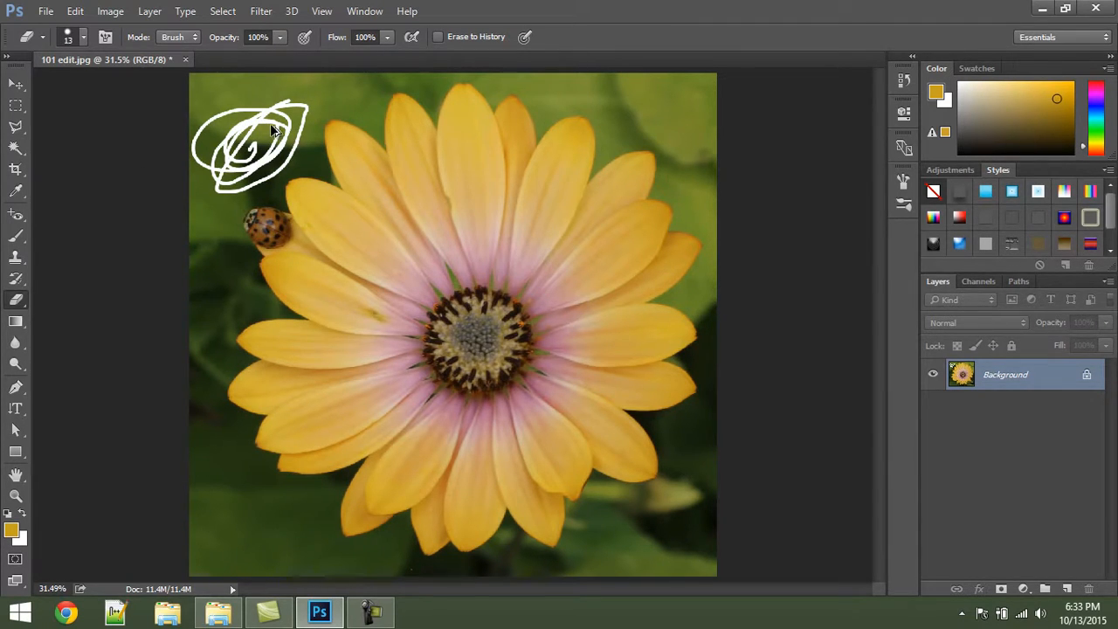
{"action": "key", "text": "ctrl+z"}
{"action": "mouse_move", "coordinate": [287, 90]}
{"action": "left_mouse_down"}
{"action": "mouse_move", "coordinate": [218, 139]}
{"action": "mouse_move", "coordinate": [279, 88]}
{"action": "mouse_move", "coordinate": [289, 128]}
{"action": "left_mouse_up"}
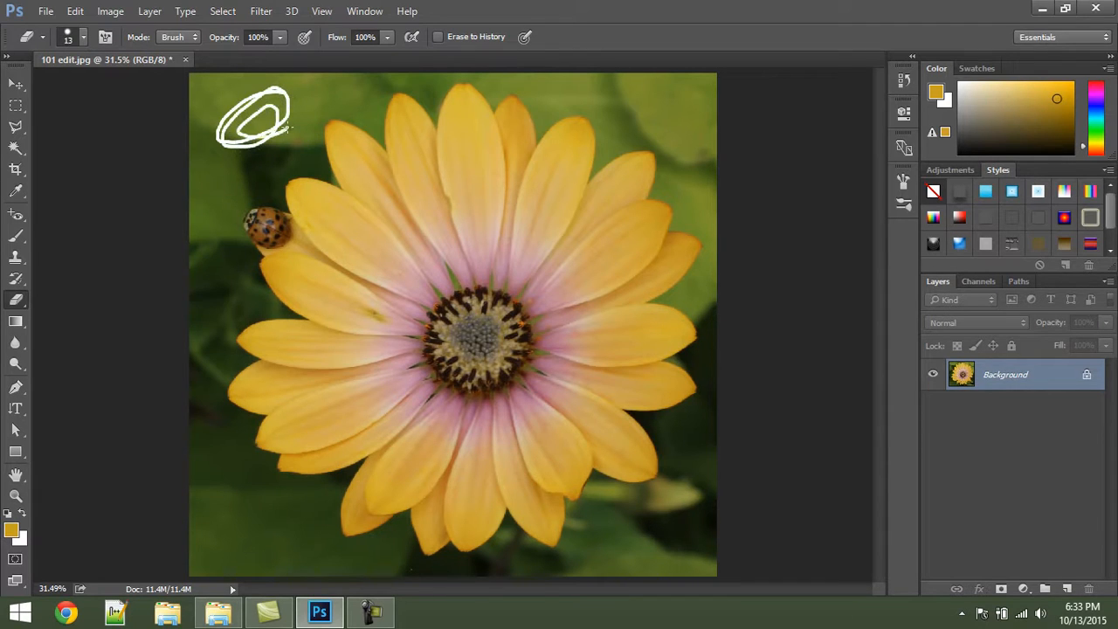
{"action": "key", "text": "ctrl+z"}
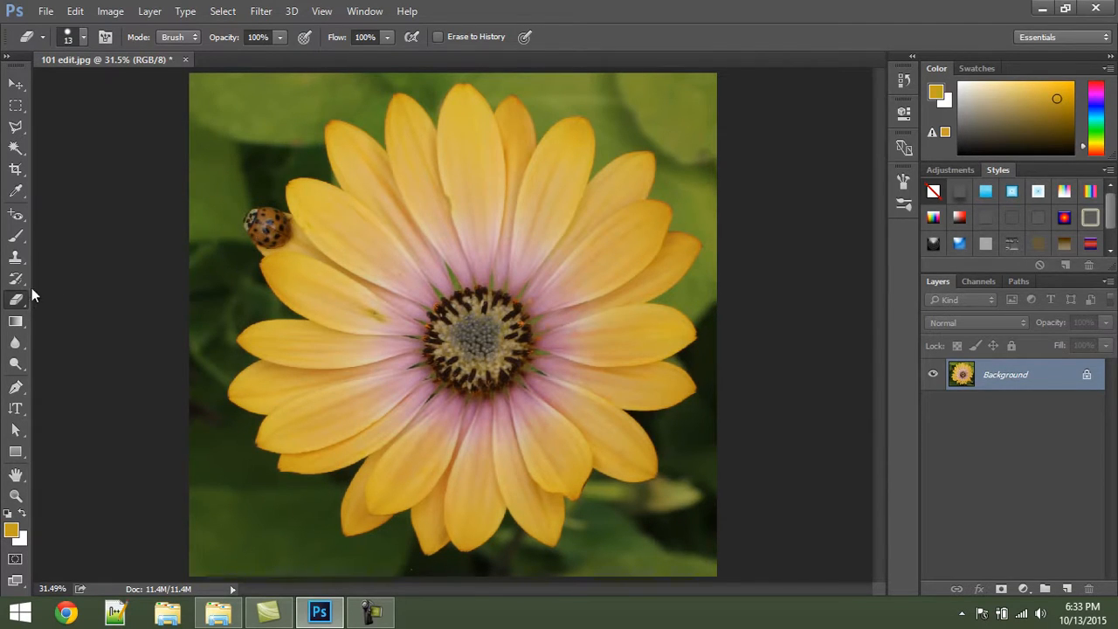
Try the Background Eraser Tool on three spots of the leaves above the ladybug, and undo all three erasures.
{"action": "right_click", "coordinate": [19, 302]}
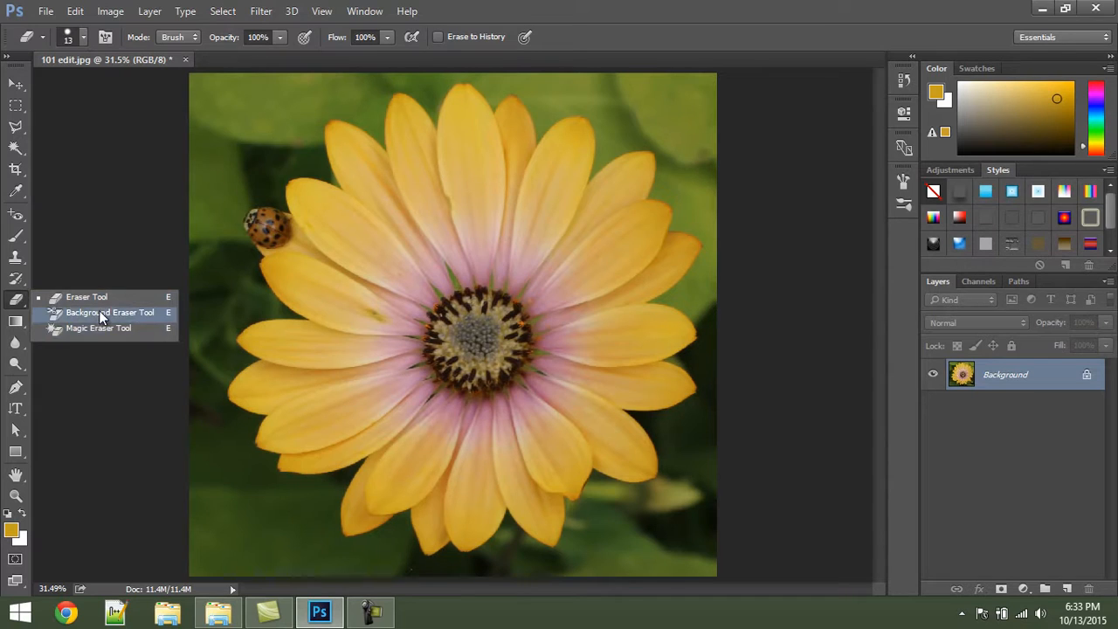
{"action": "left_click", "coordinate": [88, 314]}
{"action": "left_click", "coordinate": [265, 111]}
{"action": "left_click", "coordinate": [224, 149]}
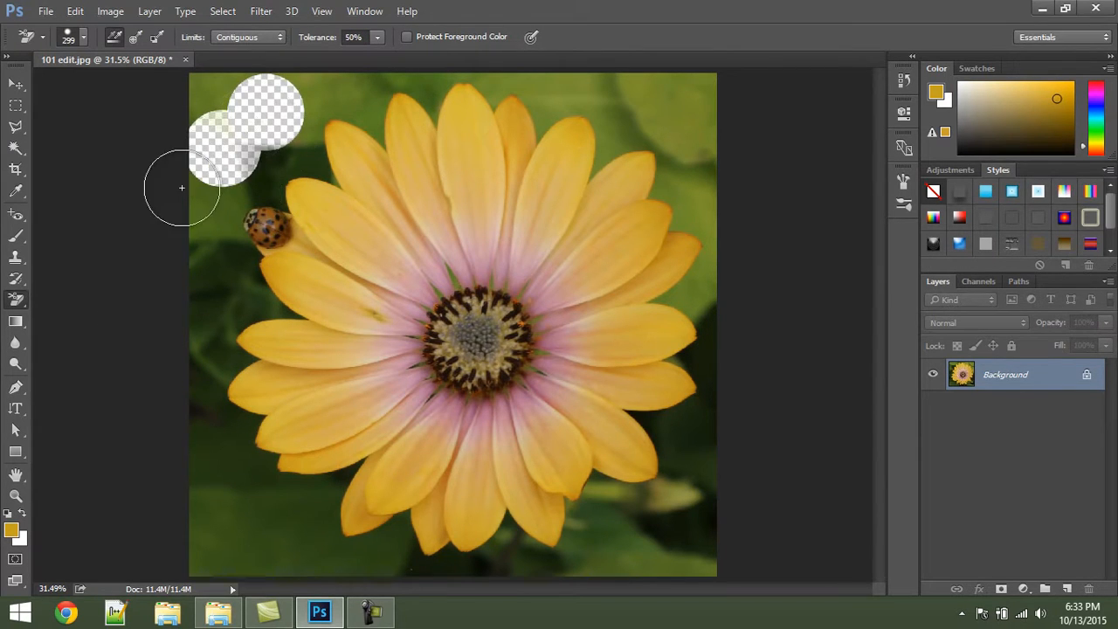
{"action": "left_click", "coordinate": [213, 190]}
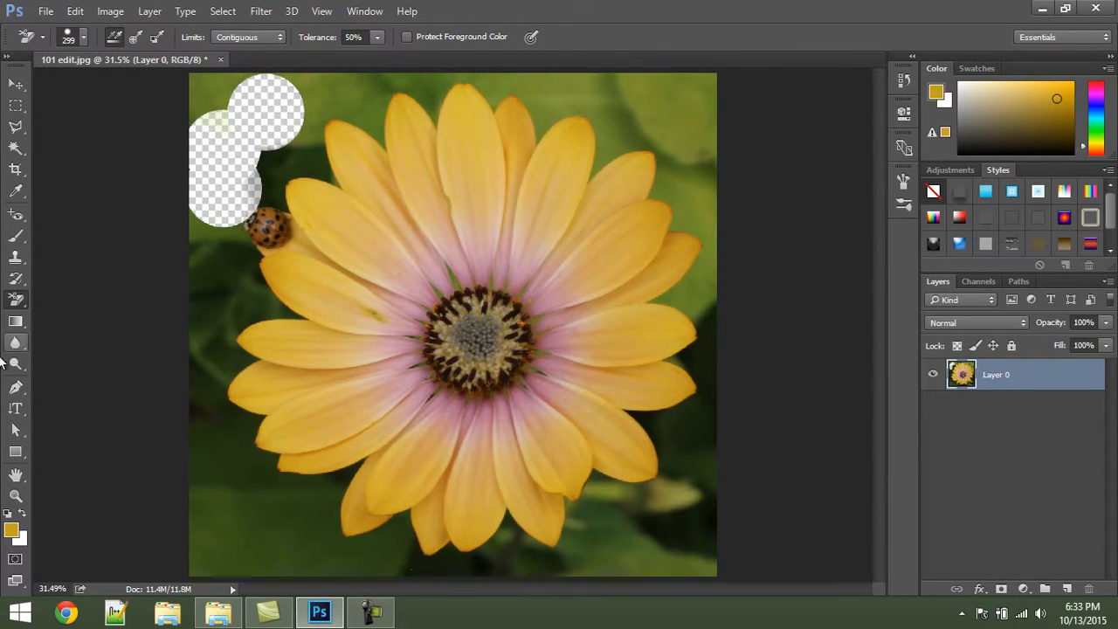
{"action": "key", "text": "ctrl+alt+z"}
{"action": "key", "text": "ctrl+alt+z"}
{"action": "key", "text": "ctrl+alt+z"}
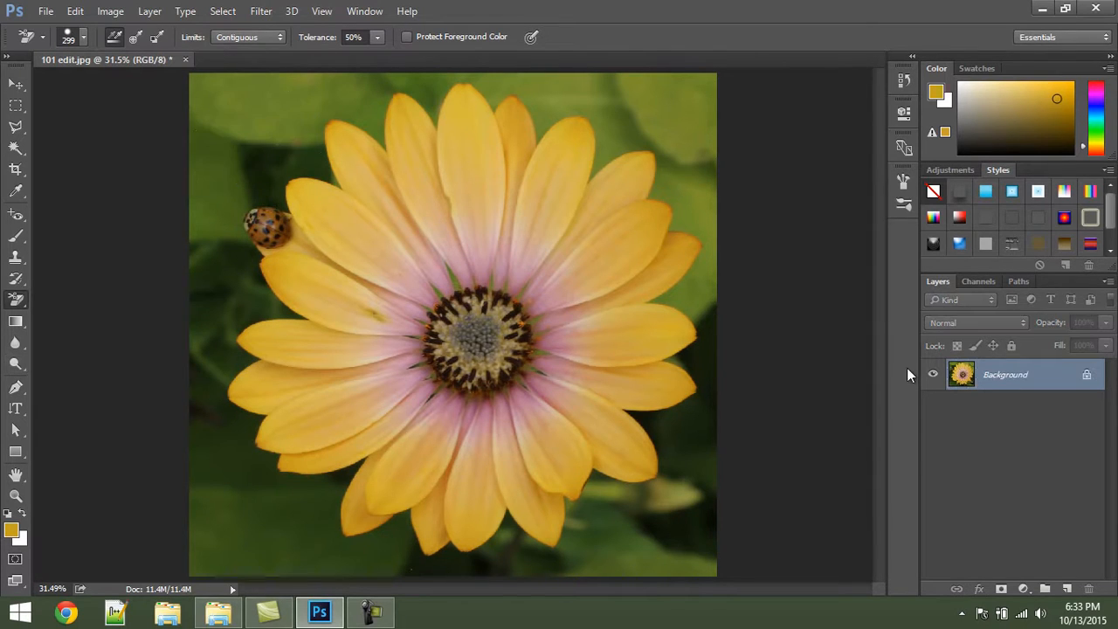
Try the Magic Eraser Tool on the two leaf areas above and beside the ladybug, and restore the erased areas.
{"action": "right_click", "coordinate": [15, 299]}
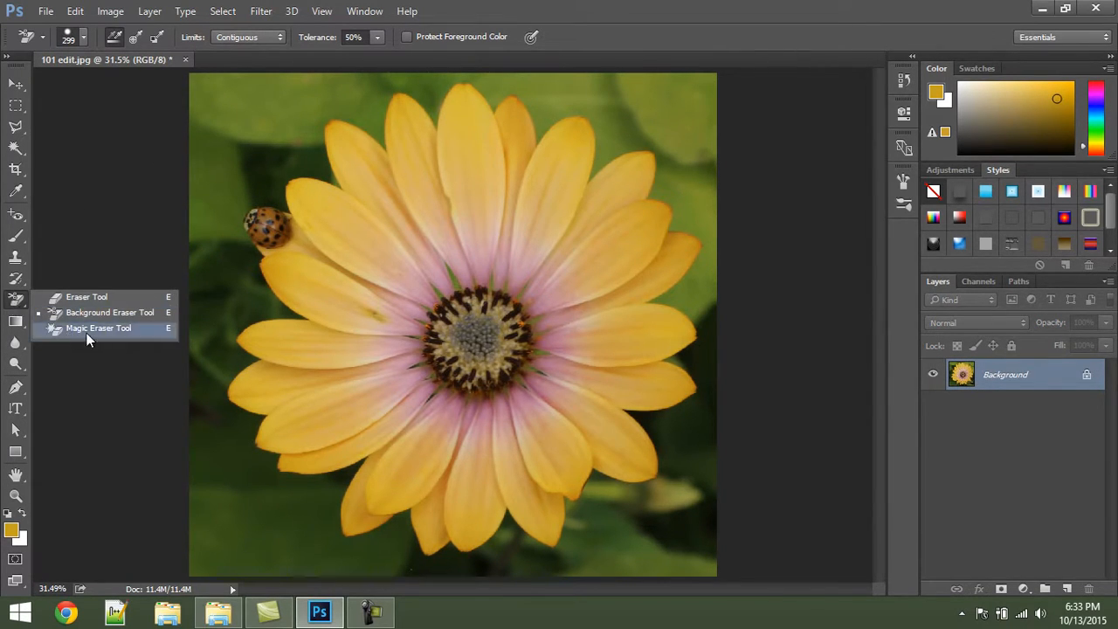
{"action": "left_click", "coordinate": [86, 331]}
{"action": "left_click", "coordinate": [248, 128]}
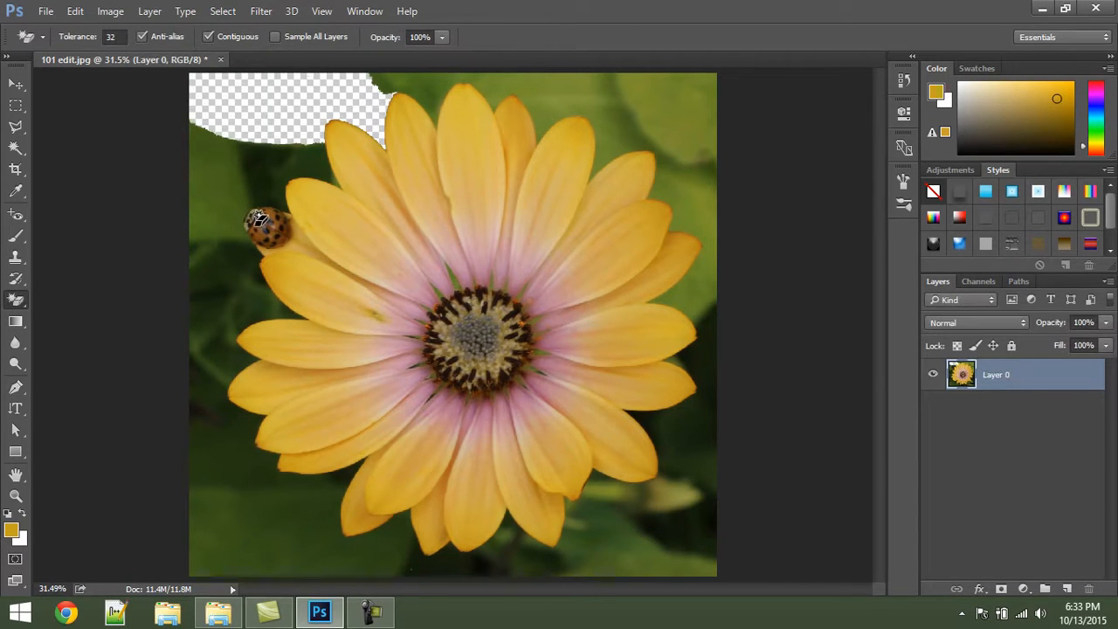
{"action": "left_click", "coordinate": [230, 169]}
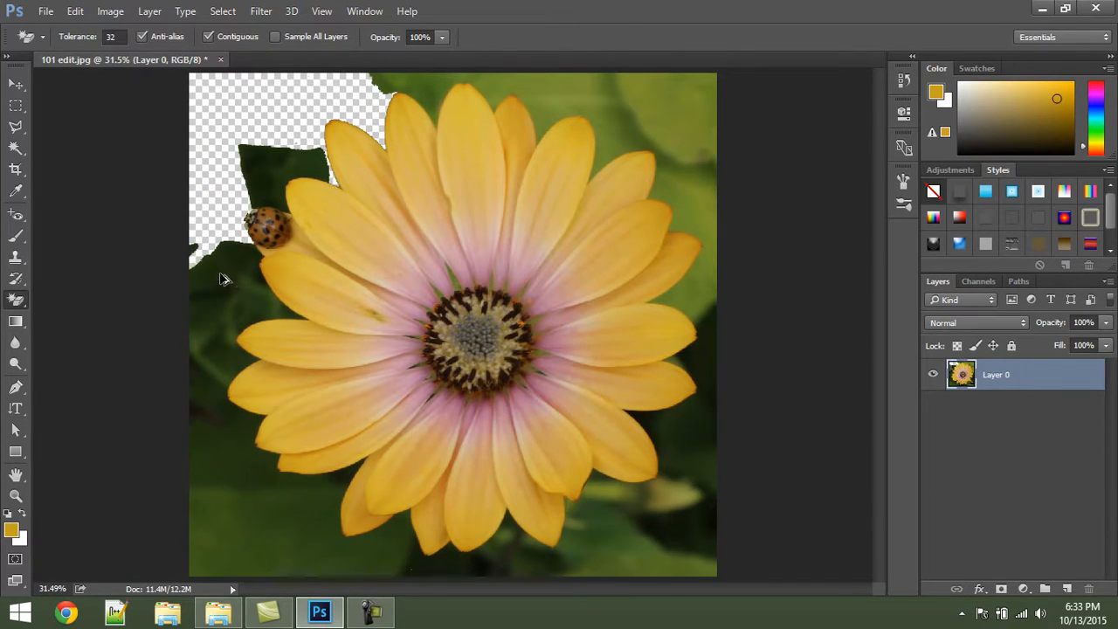
{"action": "key", "text": "F12"}
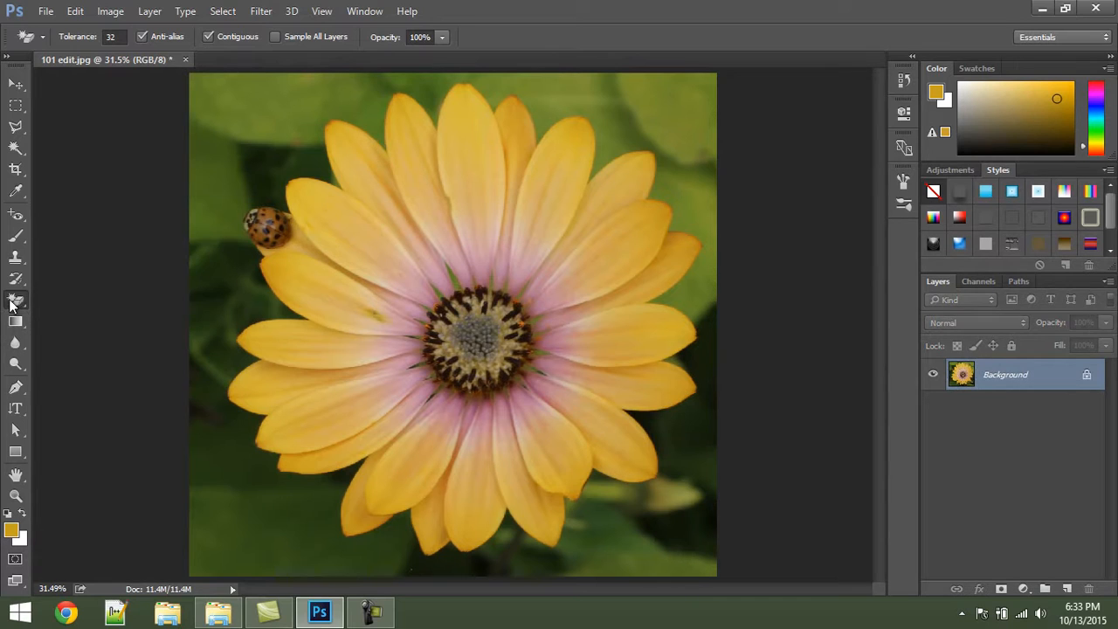
Show the eraser tools grouped together, and switch through the Brush Tool to the Move Tool.
{"action": "left_click", "coordinate": [14, 301]}
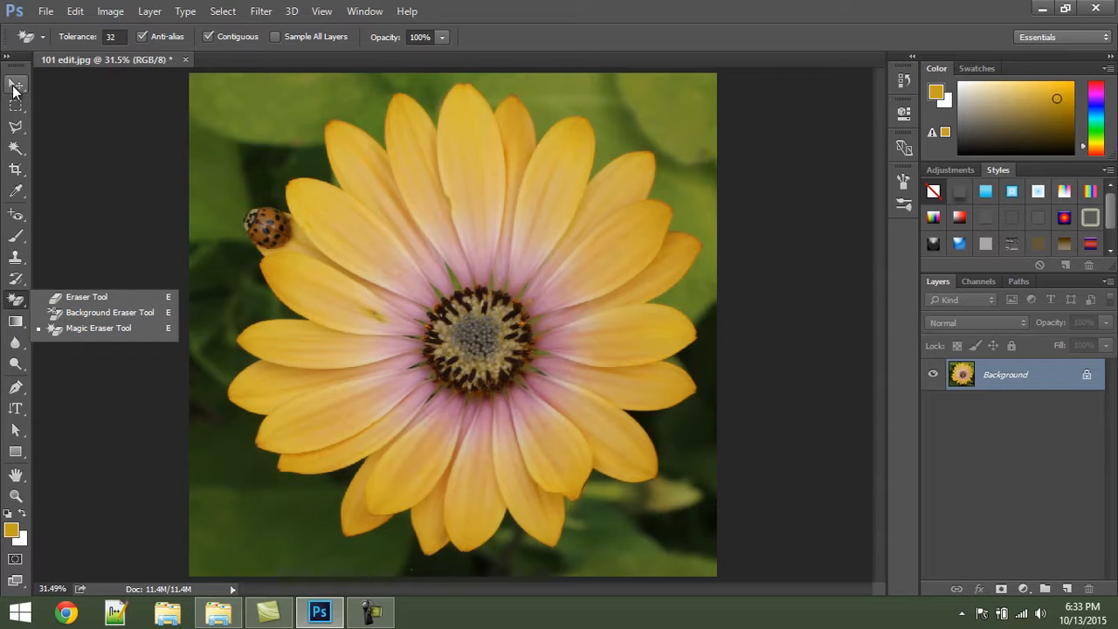
{"action": "left_click", "coordinate": [17, 238]}
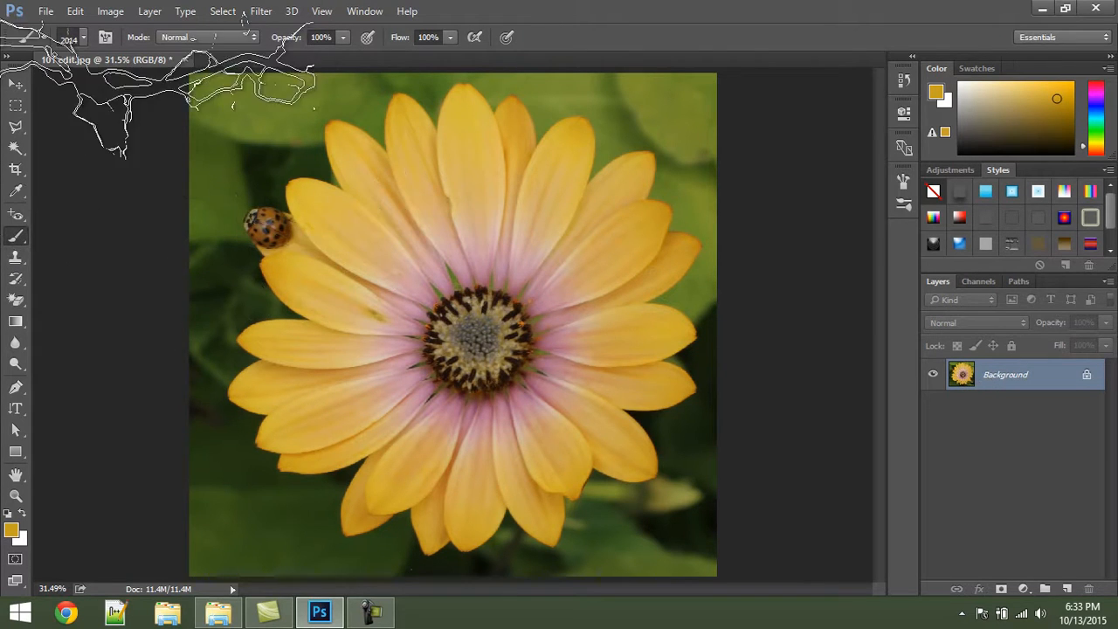
{"action": "left_click", "coordinate": [16, 85]}
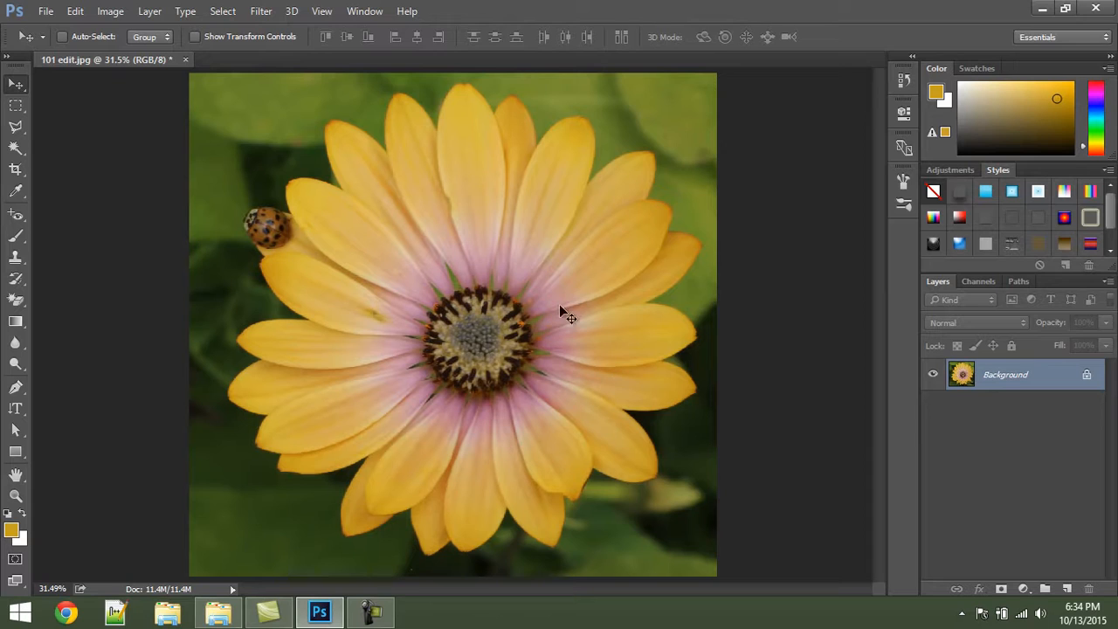
Try a black-to-white diamond gradient from the image's top centre downward with the Gradient Tool, and undo it.
{"action": "left_click", "coordinate": [16, 321]}
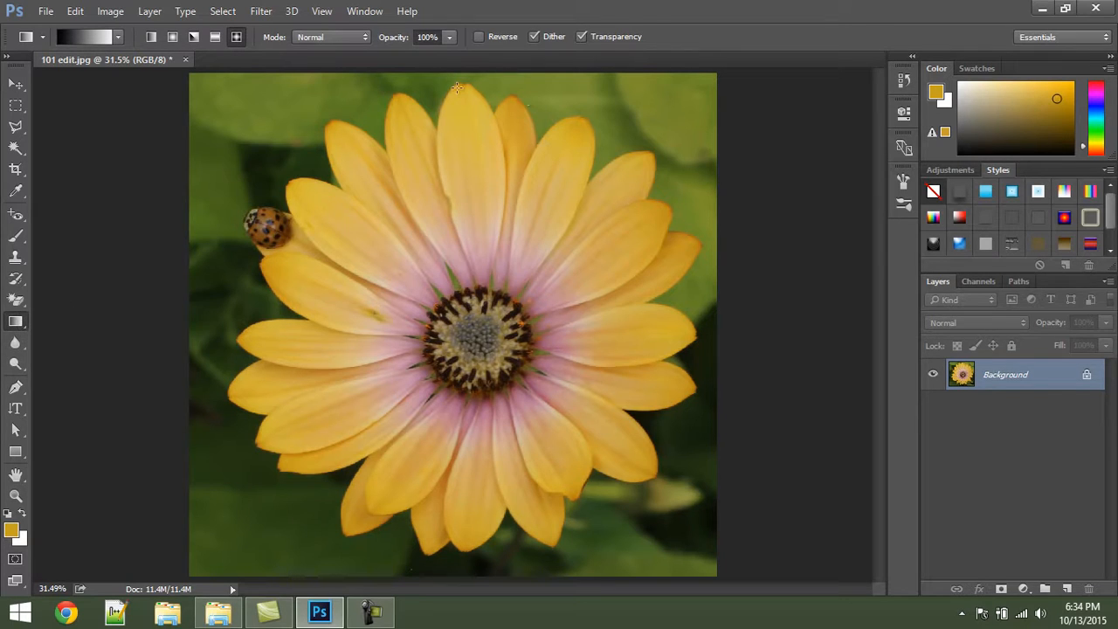
{"action": "left_click_drag", "start_coordinate": [456, 78], "coordinate": [411, 407]}
{"action": "left_click_drag", "start_coordinate": [405, 482], "coordinate": [405, 482]}
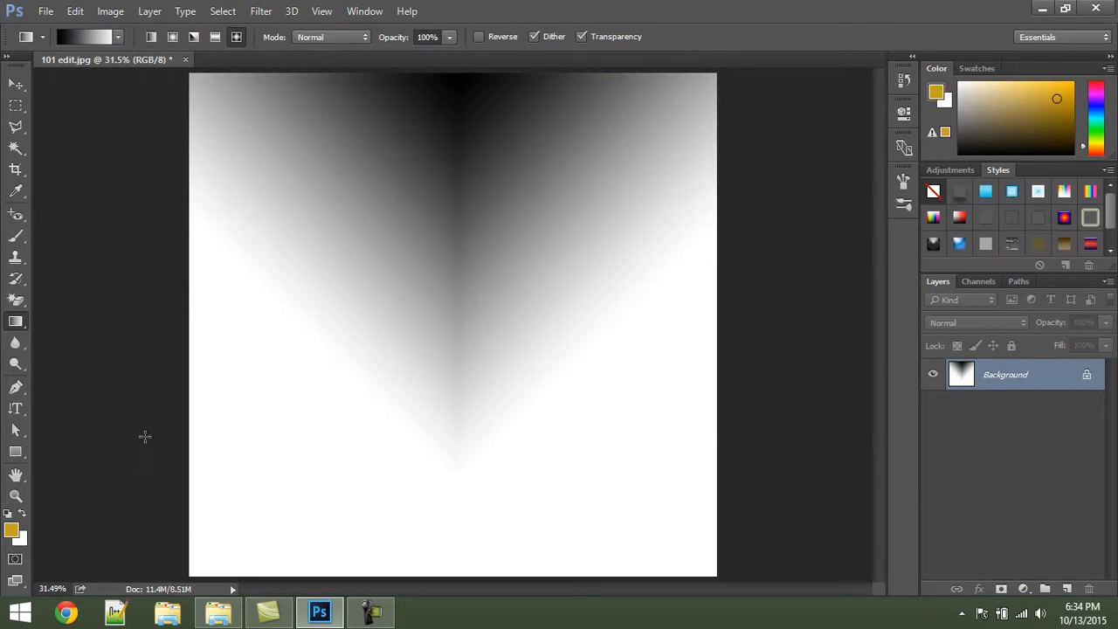
{"action": "key", "text": "ctrl+z"}
Cover the image with a black-to-white linear gradient from top to bottom, and view the Gradient Editor without changing anything.
{"action": "left_click", "coordinate": [151, 36]}
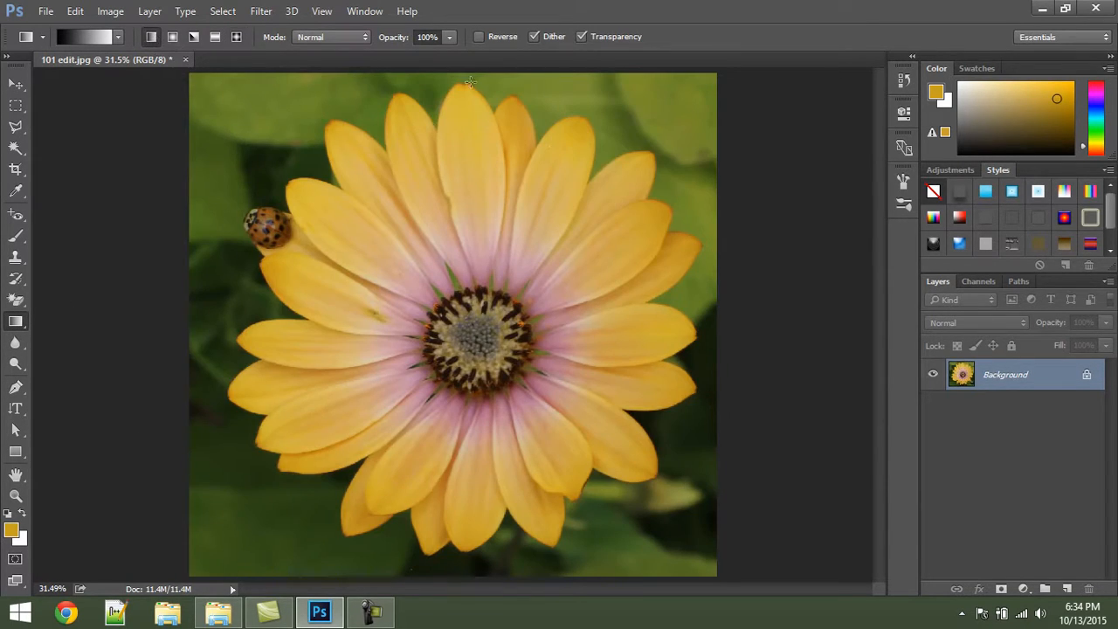
{"action": "left_click_drag", "start_coordinate": [470, 81], "coordinate": [471, 508]}
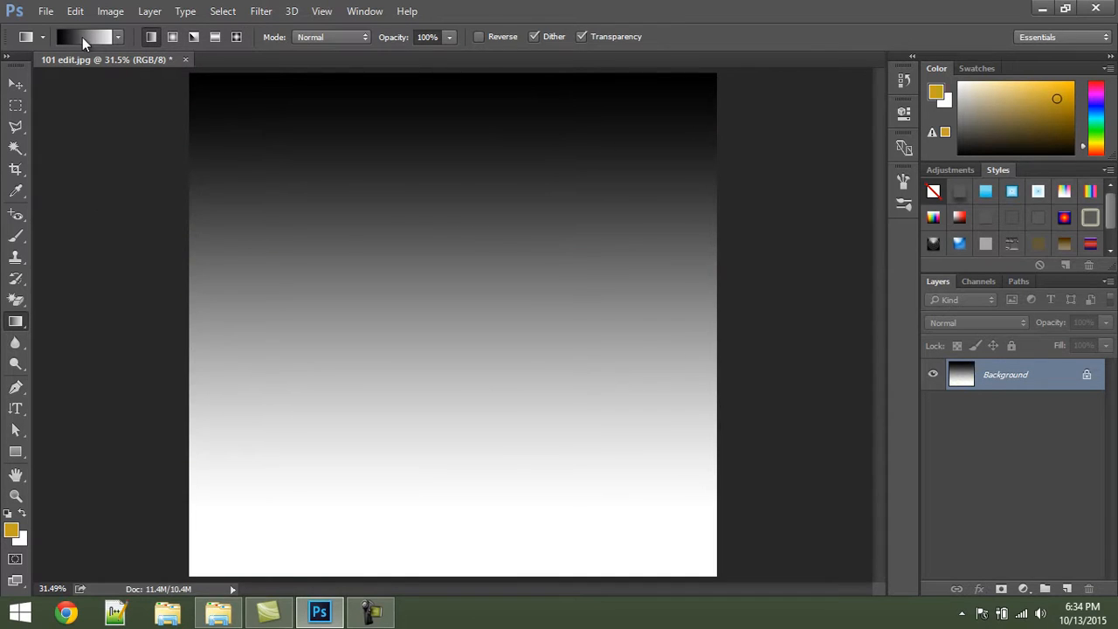
{"action": "left_click", "coordinate": [82, 36]}
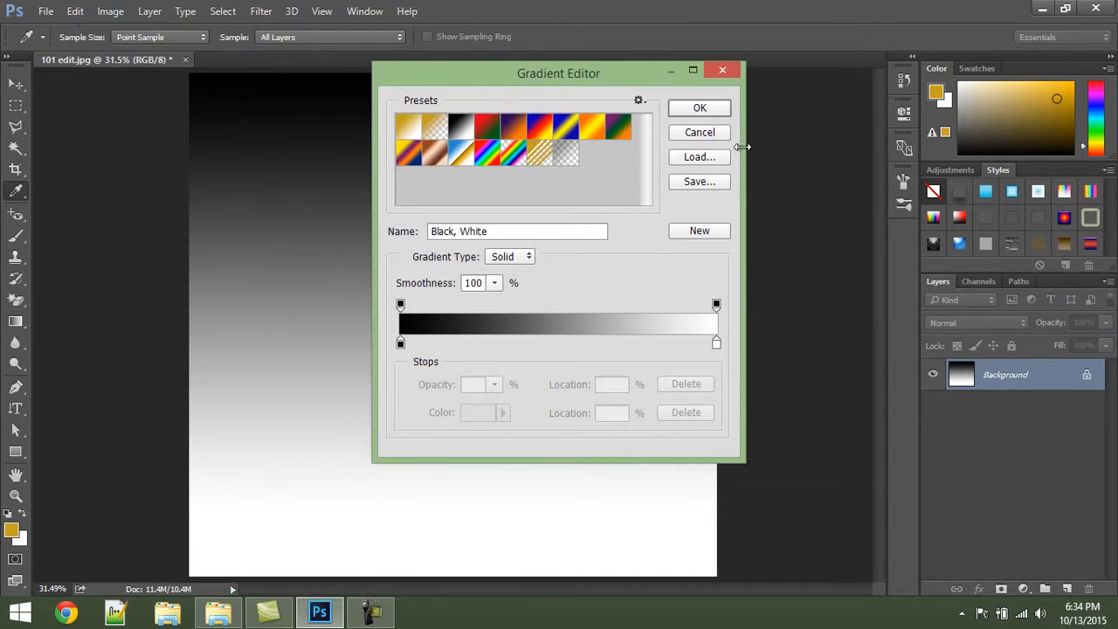
{"action": "left_click", "coordinate": [671, 132]}
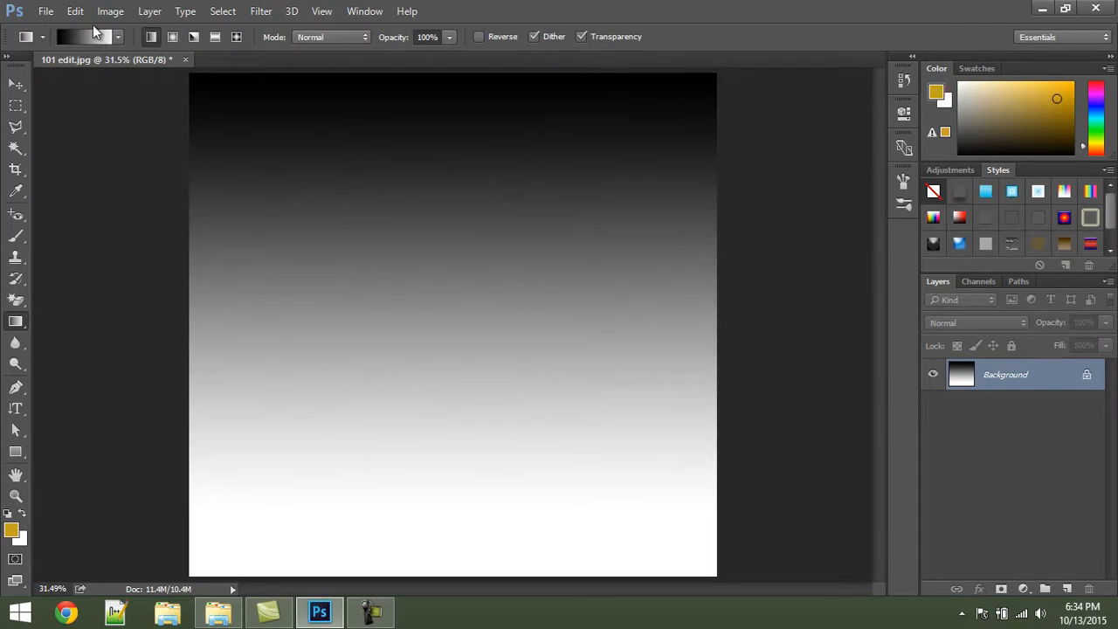
Try a bright blue for the gradient's black stop, discard the change, and undo the linear gradient over the image.
{"action": "left_click", "coordinate": [82, 35]}
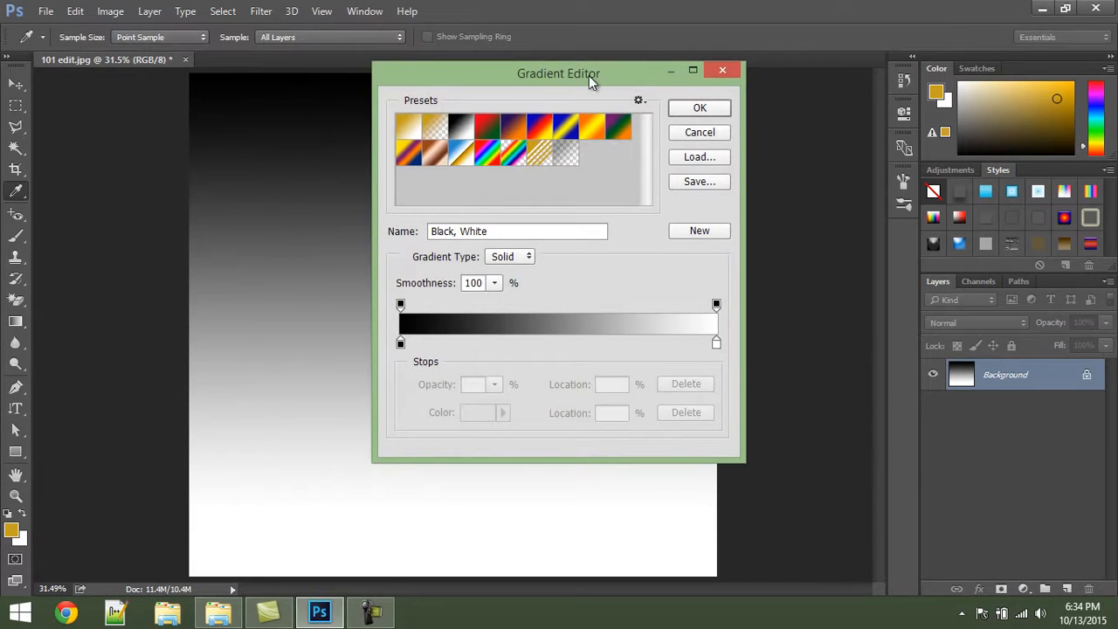
{"action": "double_click", "coordinate": [401, 343]}
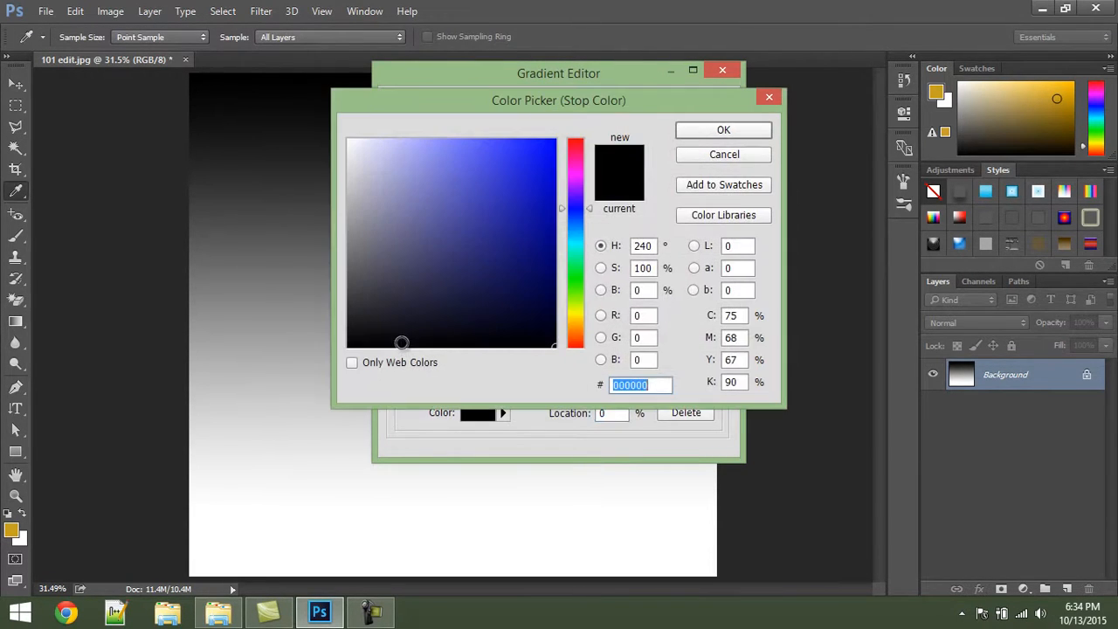
{"action": "left_click_drag", "start_coordinate": [529, 158], "coordinate": [571, 114]}
{"action": "left_click", "coordinate": [731, 156]}
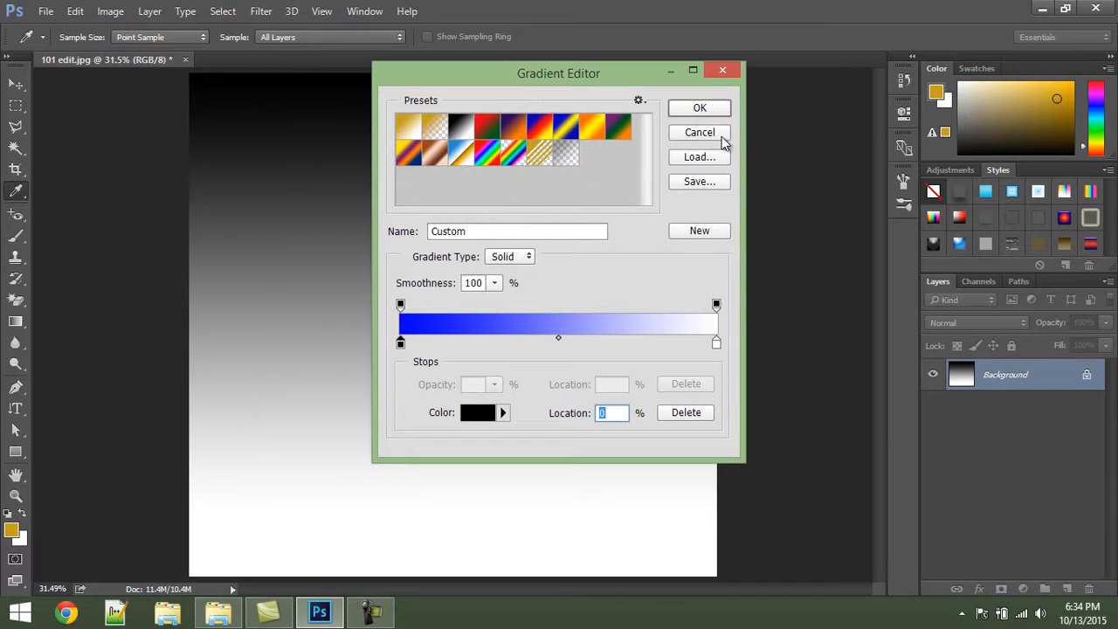
{"action": "left_click", "coordinate": [14, 86]}
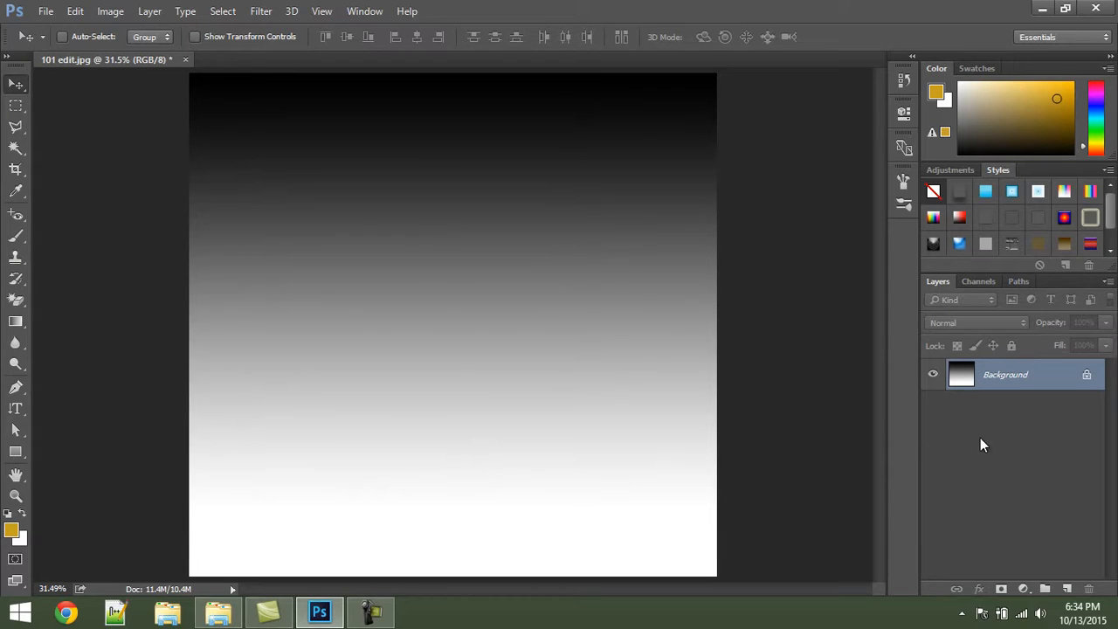
{"action": "key", "text": "ctrl+z"}
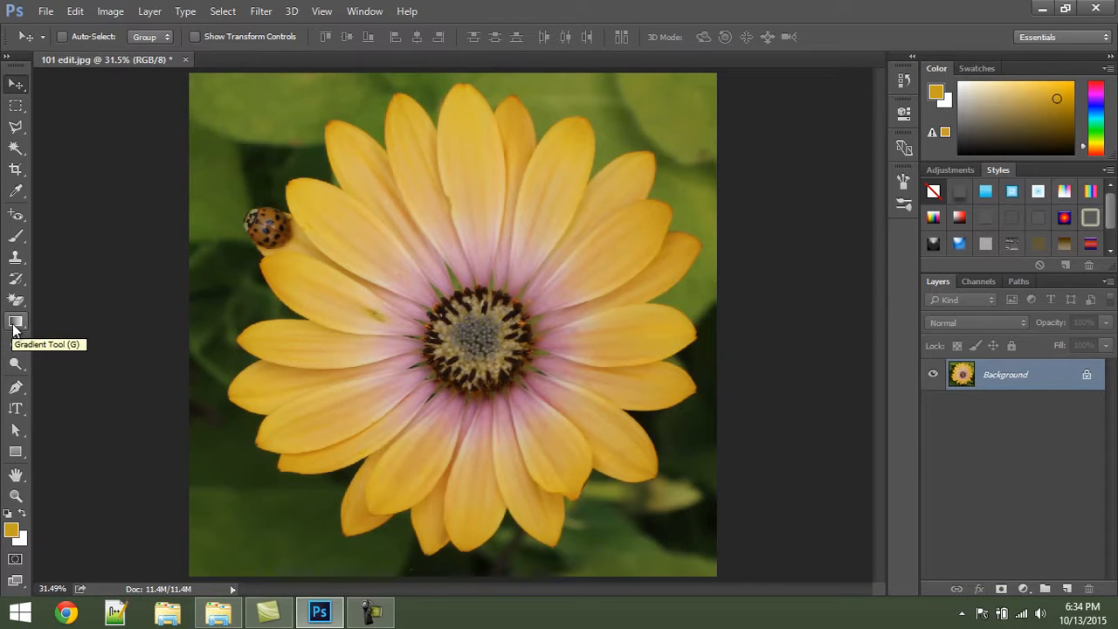
Try filling the two leaf areas near the ladybug with the foreground colour using the Paint Bucket Tool, undoing each fill.
{"action": "left_click", "coordinate": [15, 323]}
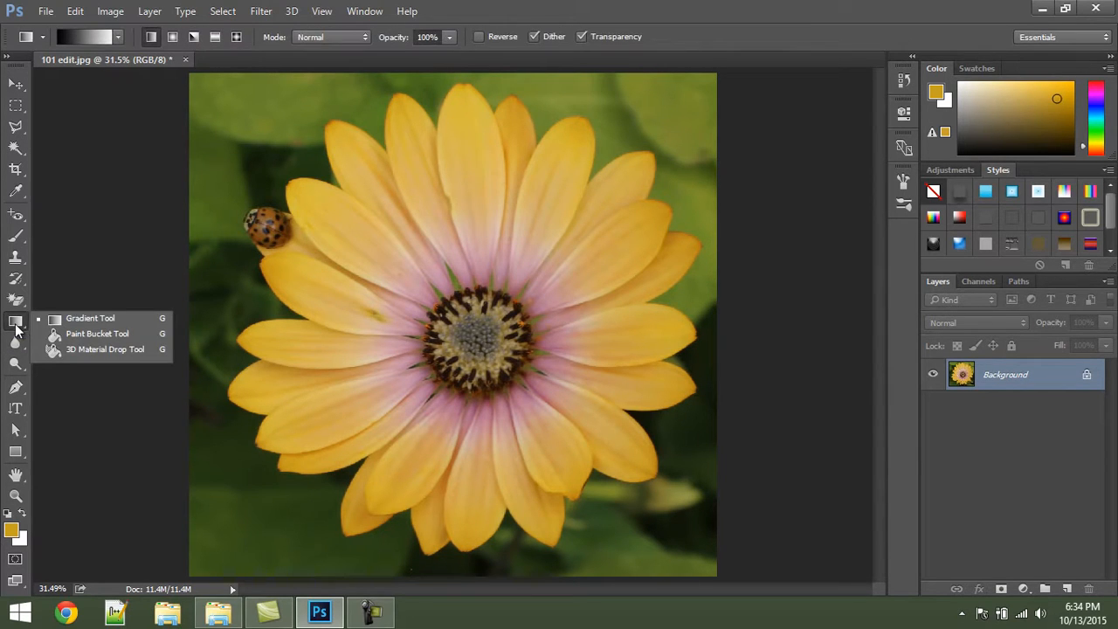
{"action": "left_click", "coordinate": [82, 337]}
{"action": "left_click", "coordinate": [260, 116]}
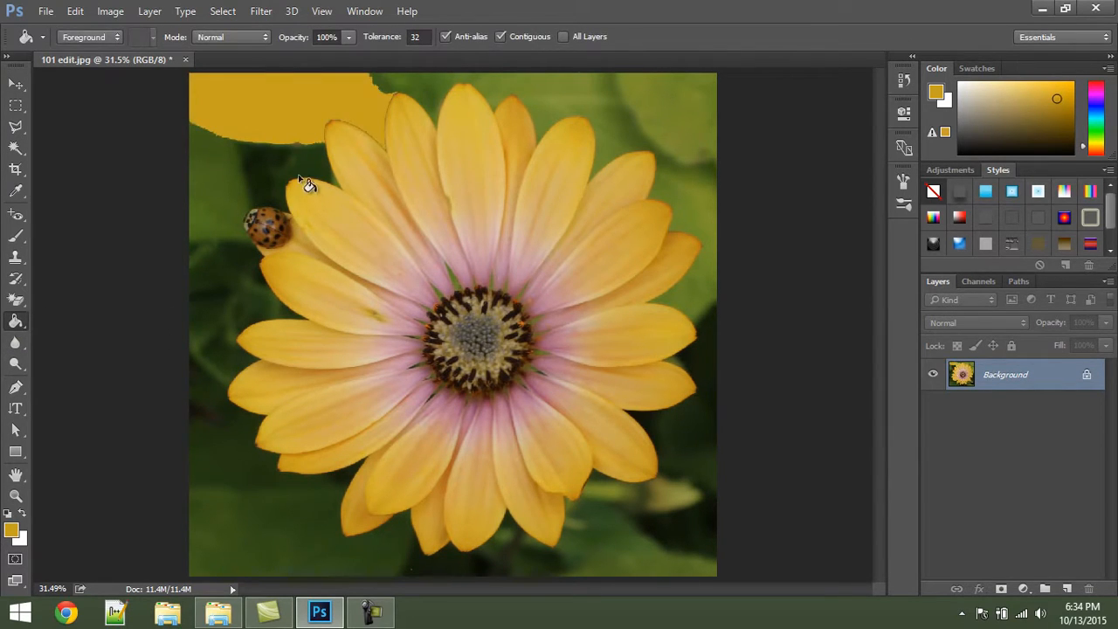
{"action": "key", "text": "ctrl+z"}
{"action": "left_click", "coordinate": [220, 169]}
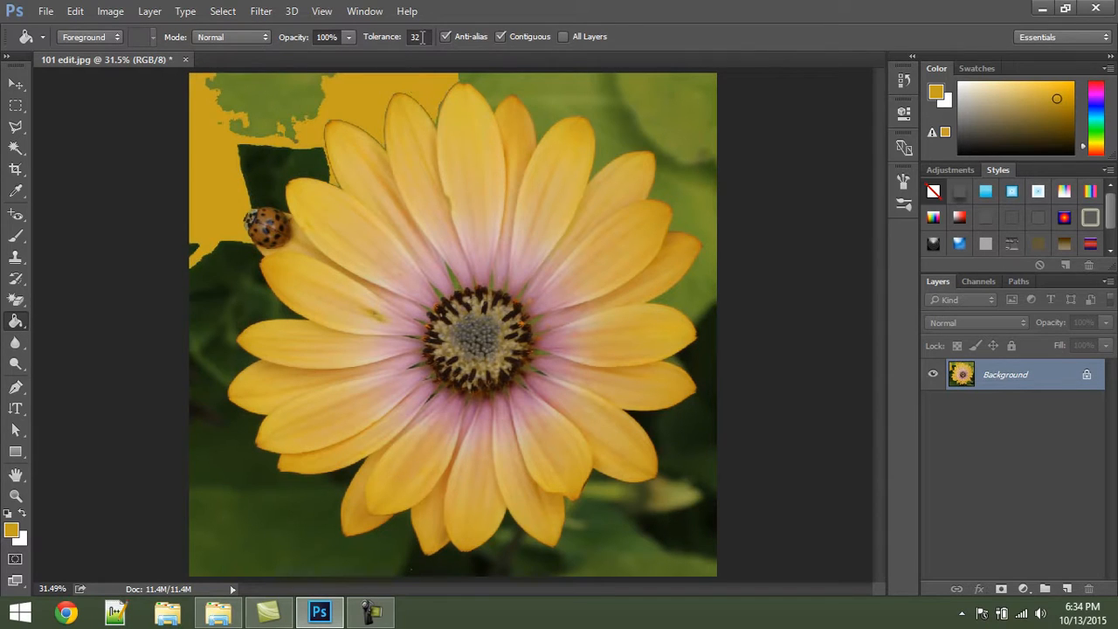
{"action": "key", "text": "ctrl+z"}
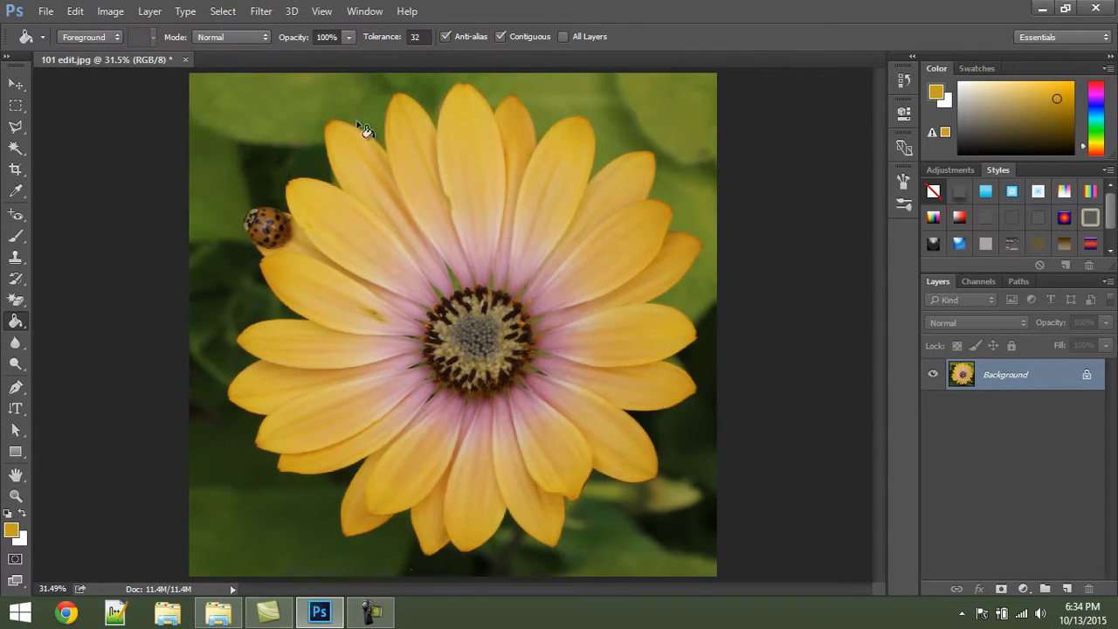
Try filling the green leaf background behind the upper-right petals with the foreground colour, and undo the fill.
{"action": "left_click", "coordinate": [661, 115]}
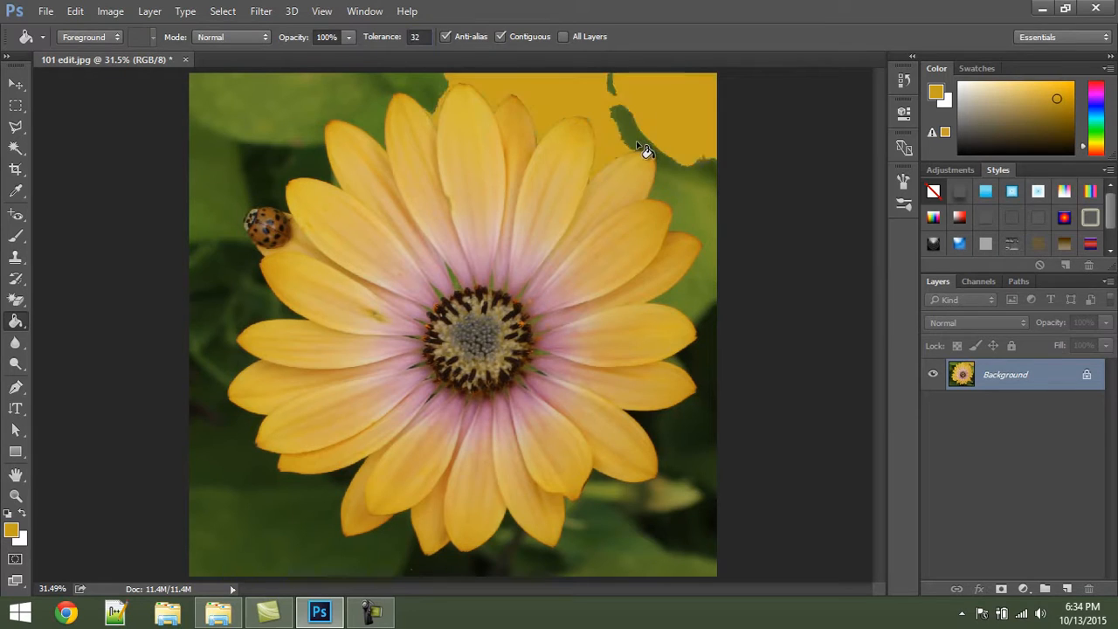
{"action": "key", "text": "ctrl+z"}
{"action": "left_click", "coordinate": [417, 36]}
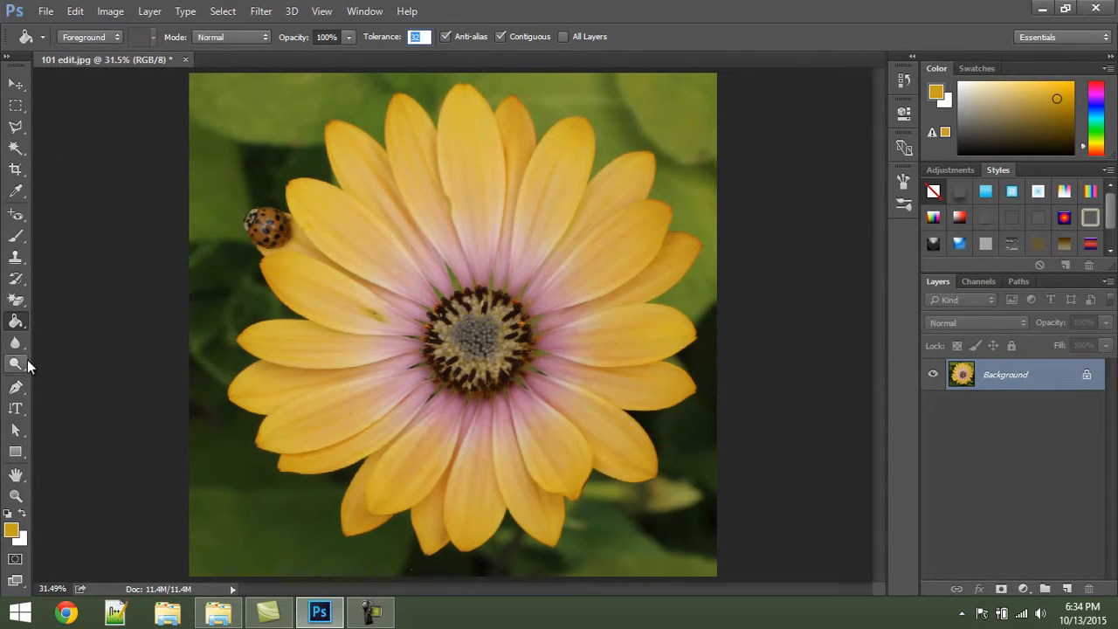
Look through the tool variants grouped with the Paint Bucket, Blur and Dodge tools.
{"action": "right_click", "coordinate": [19, 329]}
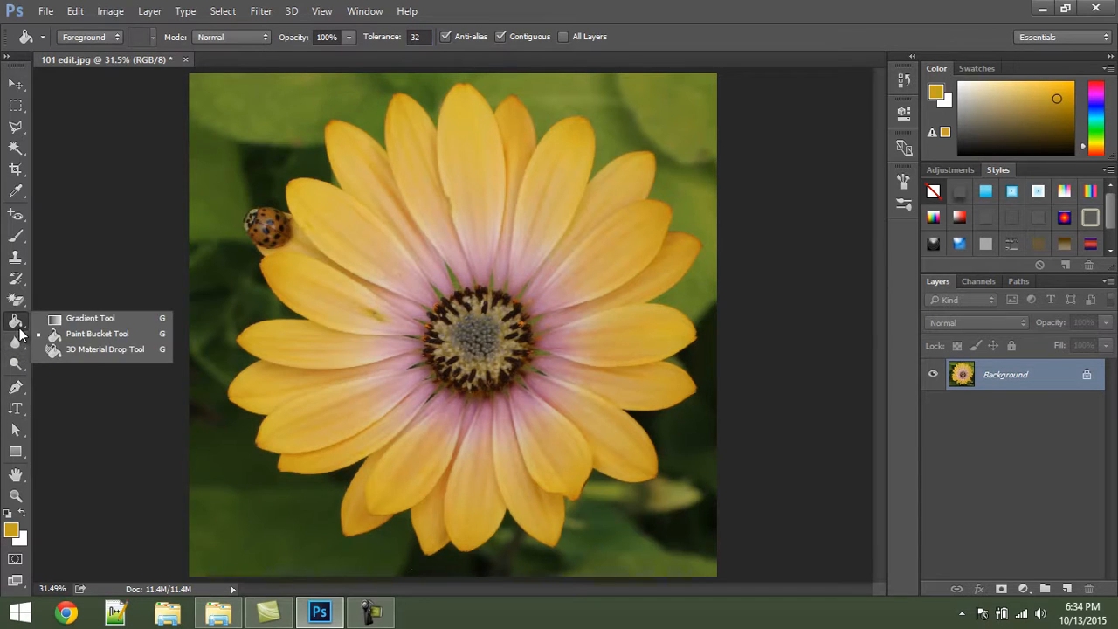
{"action": "left_click", "coordinate": [17, 344]}
{"action": "left_click", "coordinate": [18, 344]}
{"action": "right_click", "coordinate": [17, 346]}
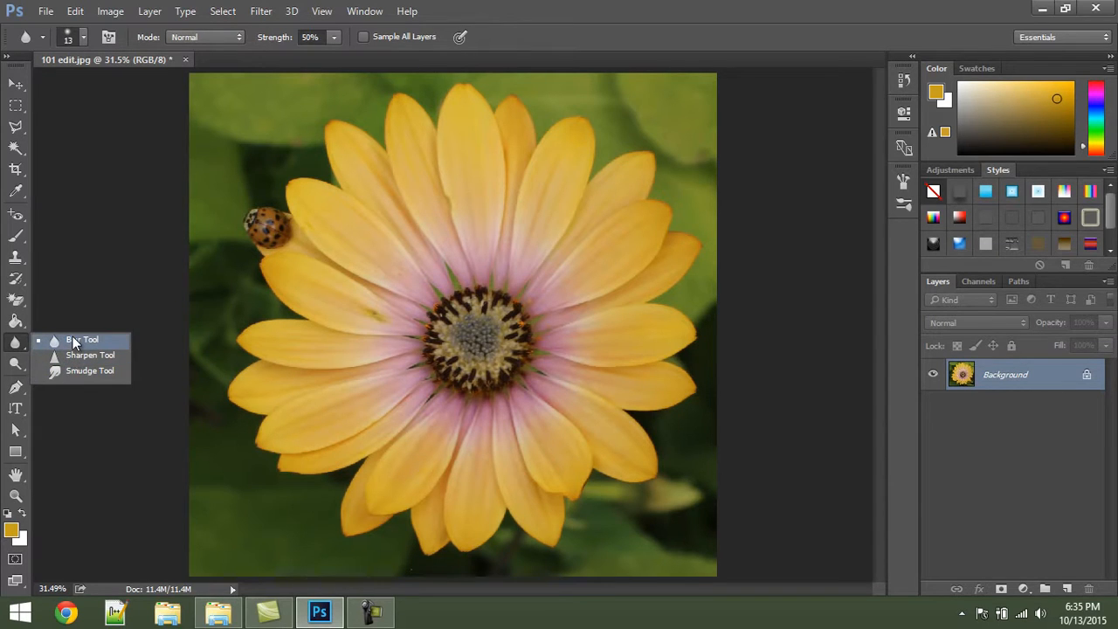
{"action": "left_click", "coordinate": [11, 364]}
{"action": "right_click", "coordinate": [12, 364]}
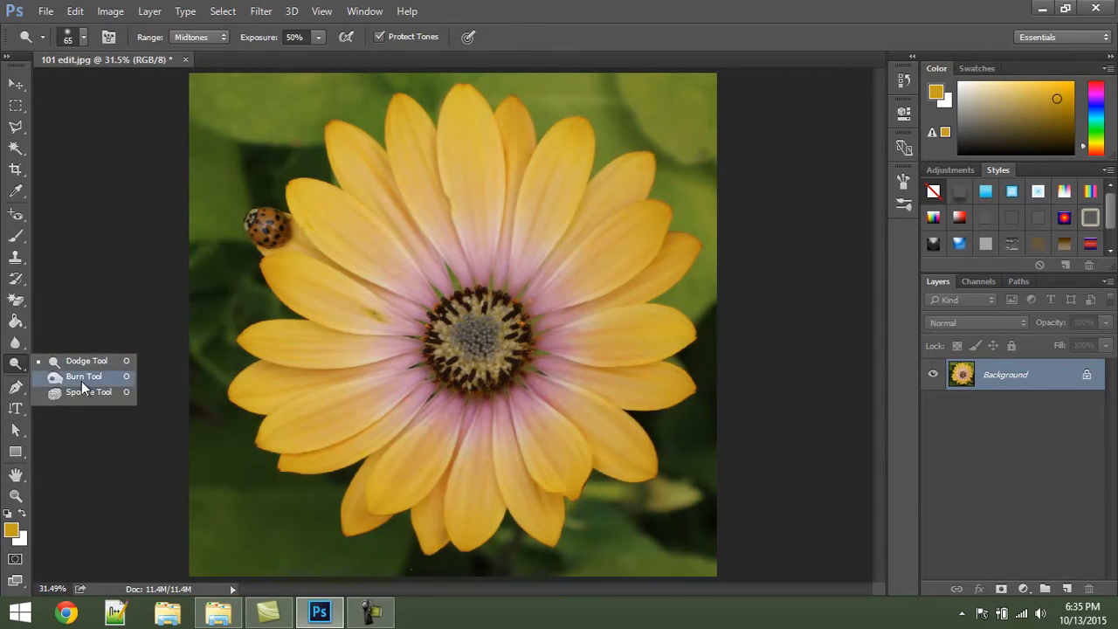
{"action": "left_click", "coordinate": [16, 367]}
{"action": "left_click", "coordinate": [17, 348]}
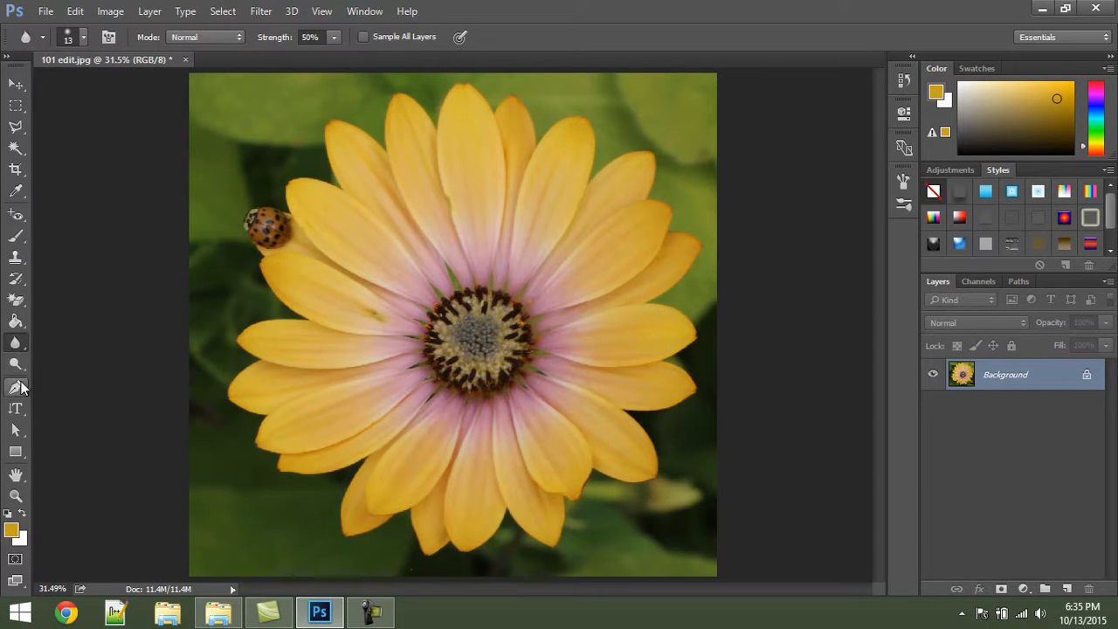
Try drawing a curved path from the ladybug over the adjacent petal tip with the Pen Tool in Path mode, and discard it.
{"action": "left_click", "coordinate": [18, 384]}
{"action": "right_click", "coordinate": [17, 391]}
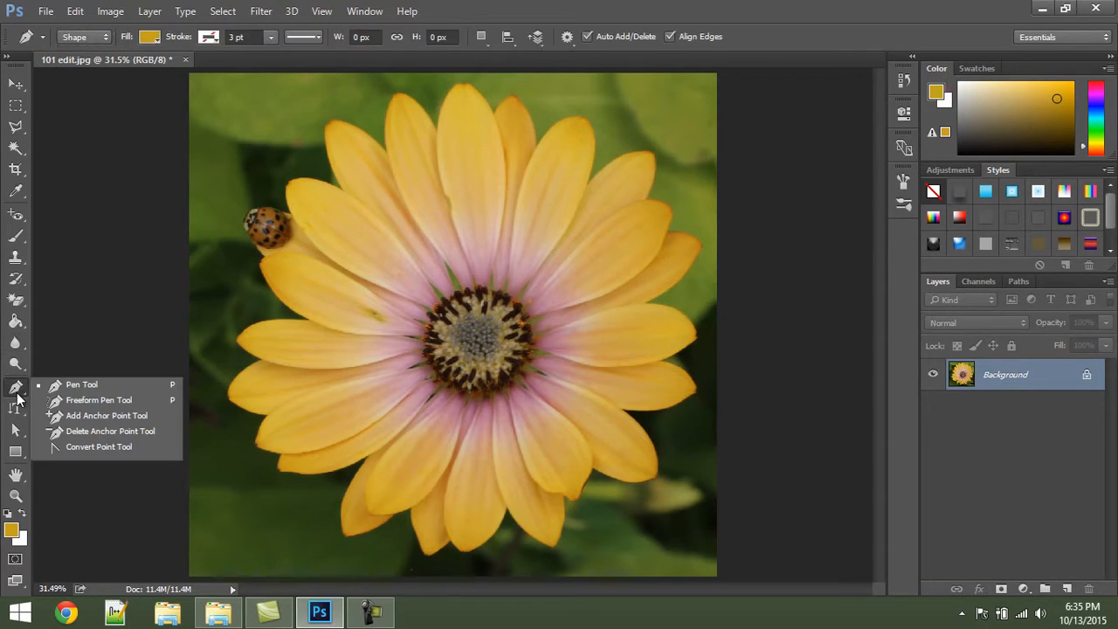
{"action": "left_click", "coordinate": [94, 383]}
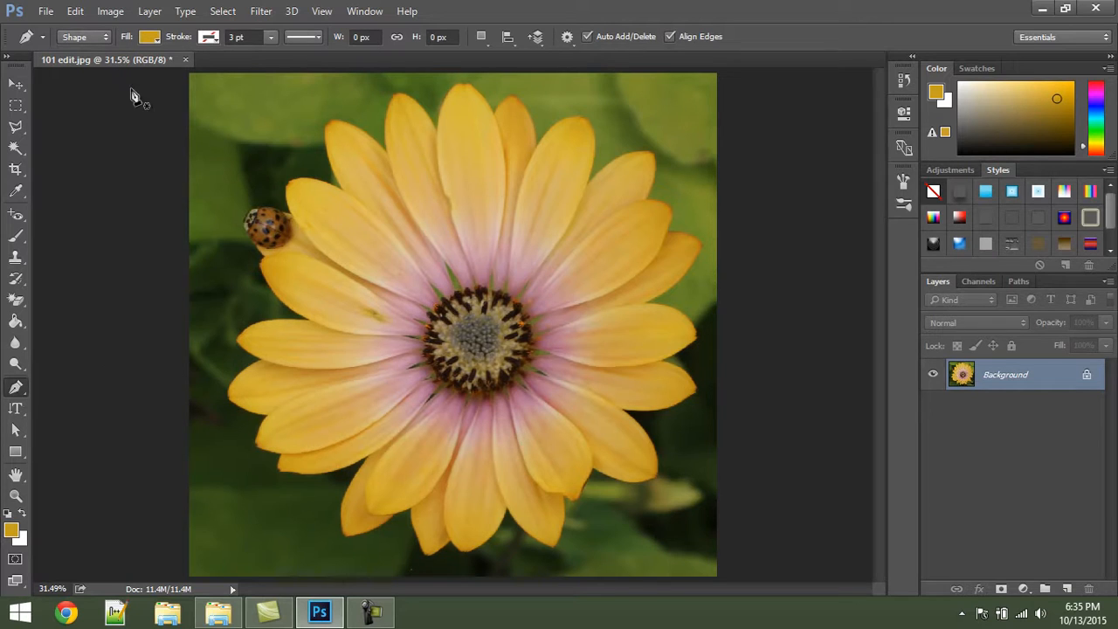
{"action": "left_click", "coordinate": [77, 37]}
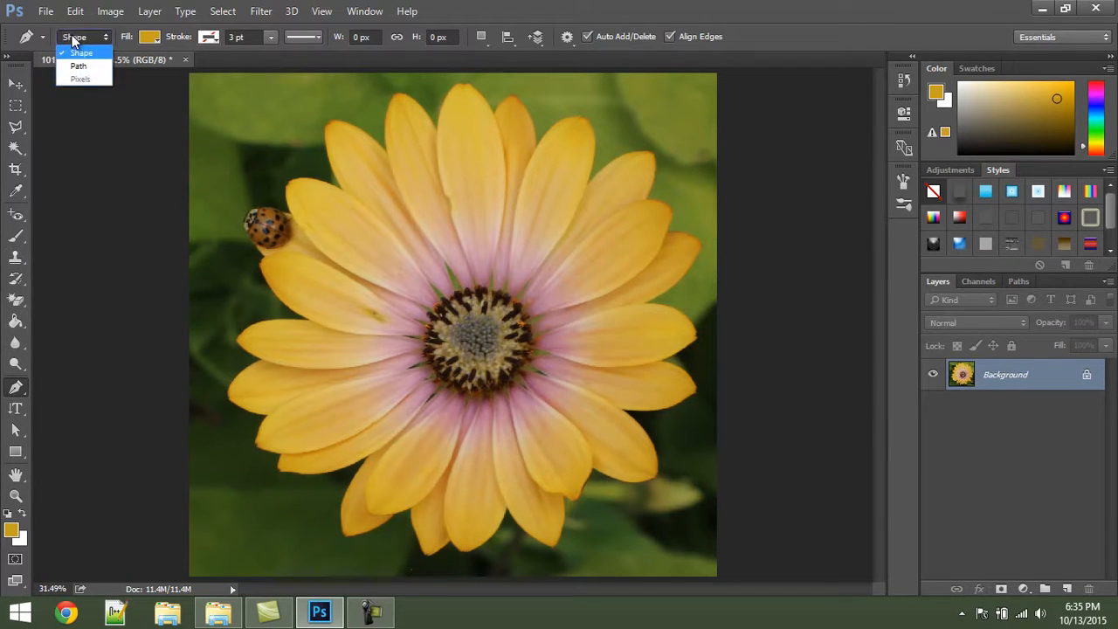
{"action": "left_click", "coordinate": [76, 68]}
{"action": "left_click", "coordinate": [83, 38]}
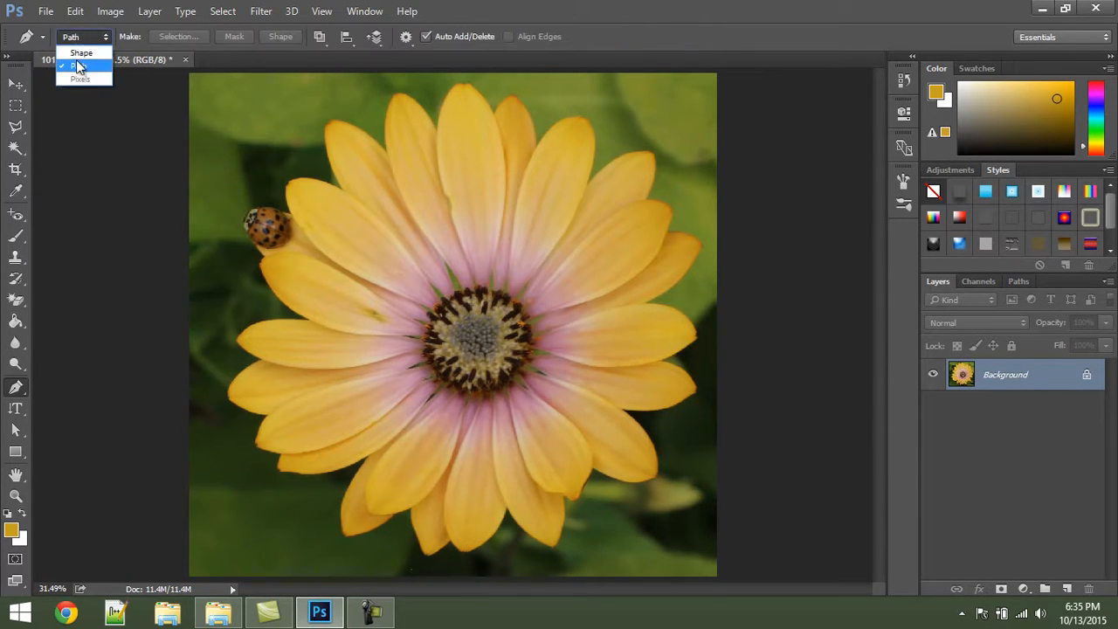
{"action": "left_click", "coordinate": [73, 66]}
{"action": "left_click", "coordinate": [292, 213]}
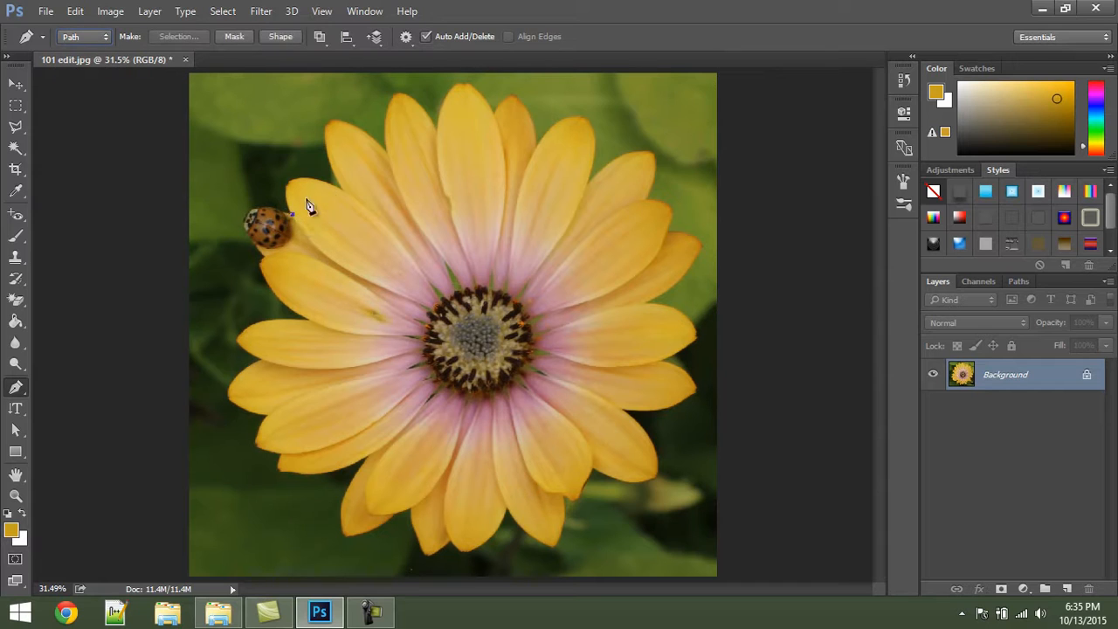
{"action": "left_click_drag", "start_coordinate": [334, 184], "coordinate": [410, 212]}
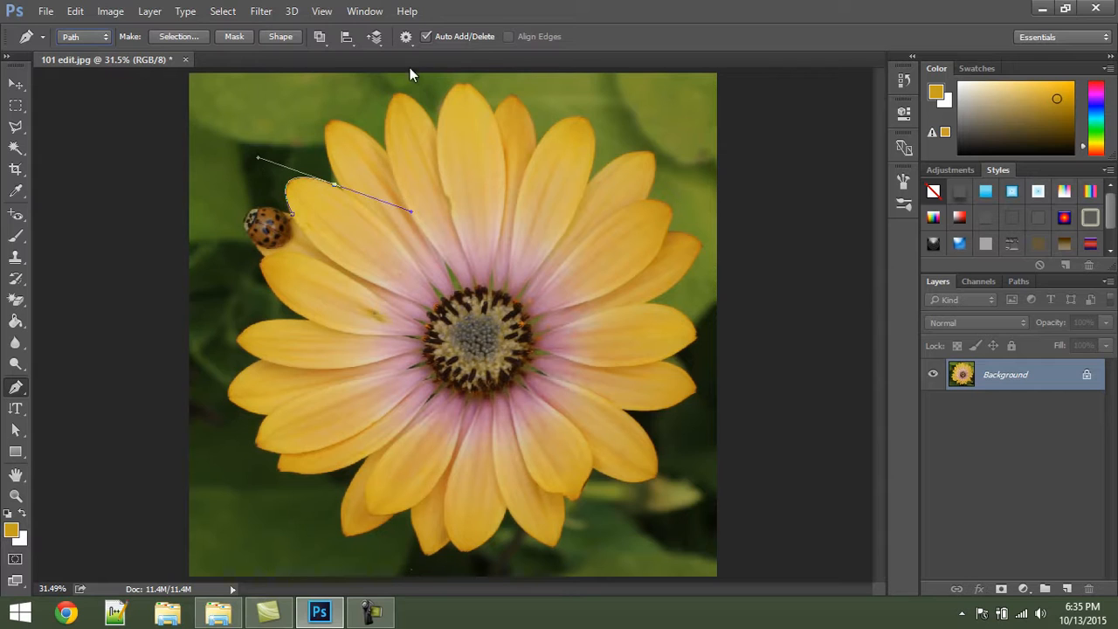
{"action": "left_click", "coordinate": [16, 84]}
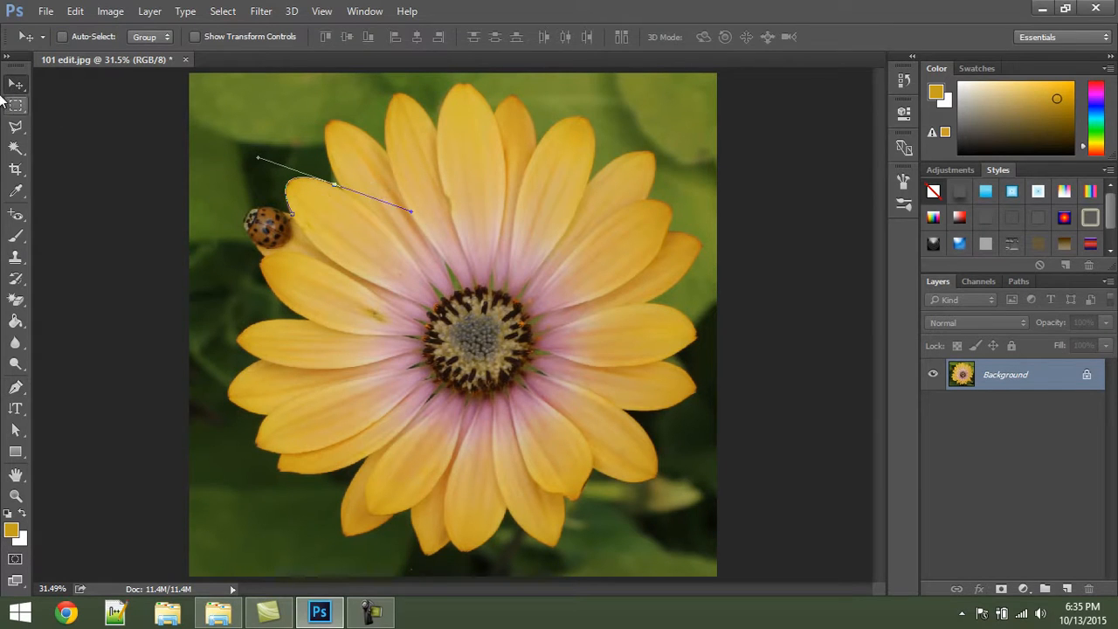
{"action": "key", "text": "Escape"}
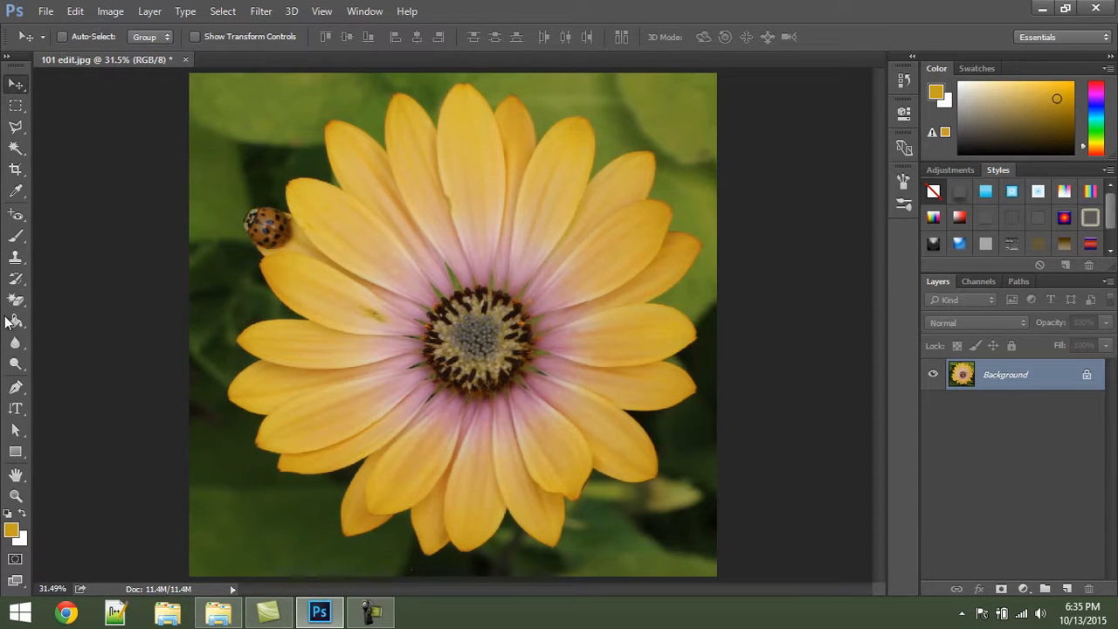
Set the Pen Tool to Shape mode, start a shape on the upper-left petal, and undo the trial points placed after its first anchor.
{"action": "left_click", "coordinate": [17, 387]}
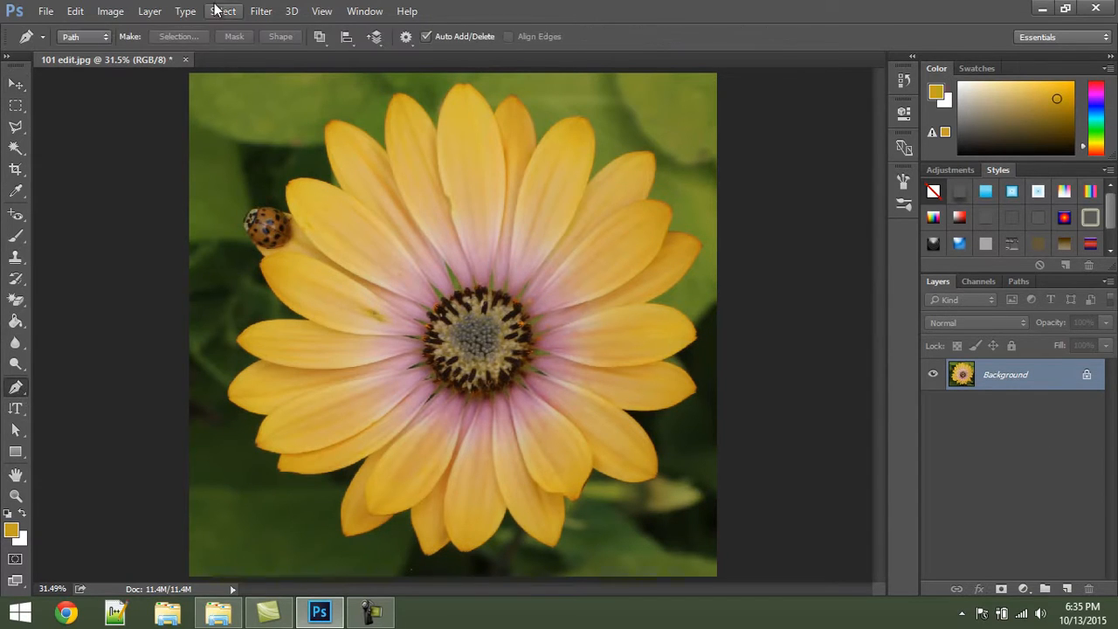
{"action": "left_click", "coordinate": [92, 37]}
{"action": "left_click", "coordinate": [82, 53]}
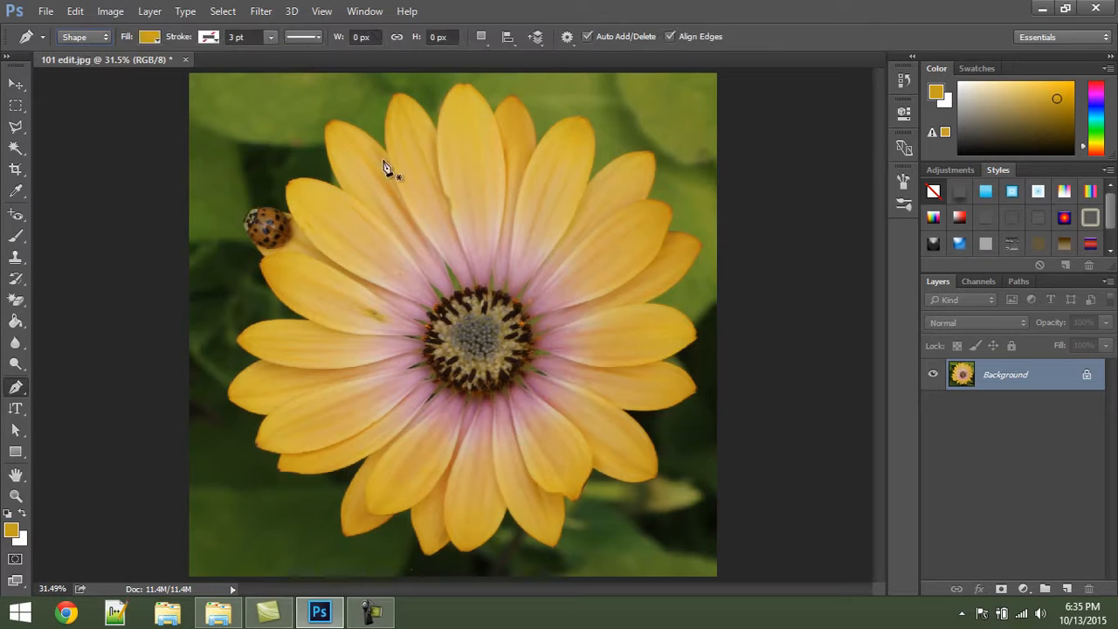
{"action": "left_click", "coordinate": [338, 151]}
{"action": "left_click", "coordinate": [578, 150]}
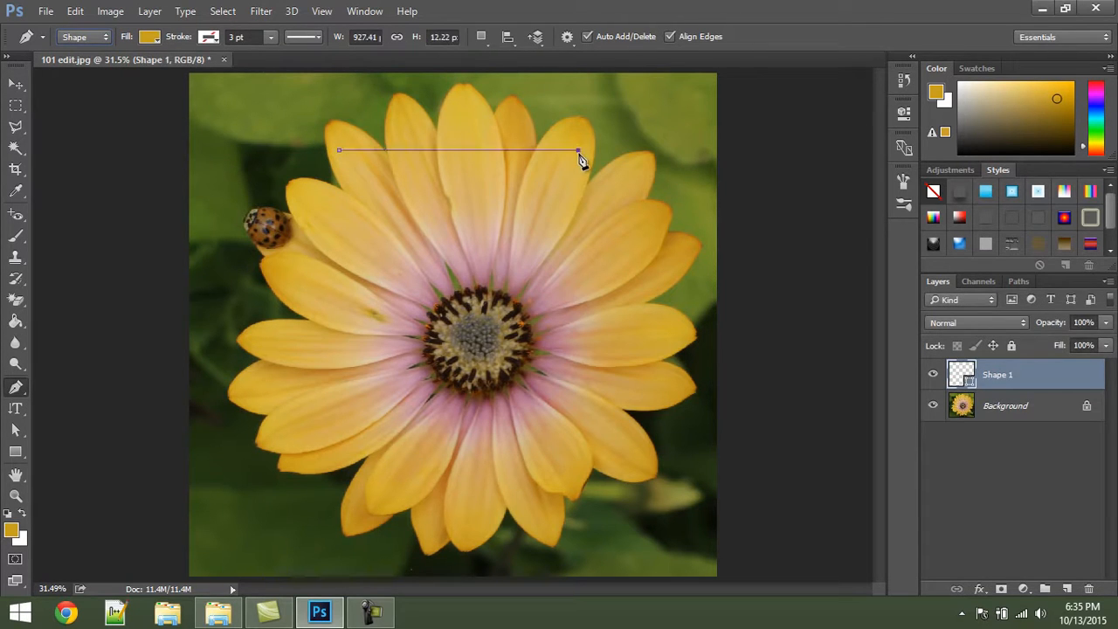
{"action": "left_click_drag", "start_coordinate": [698, 183], "coordinate": [717, 198]}
{"action": "key", "text": "ctrl+z"}
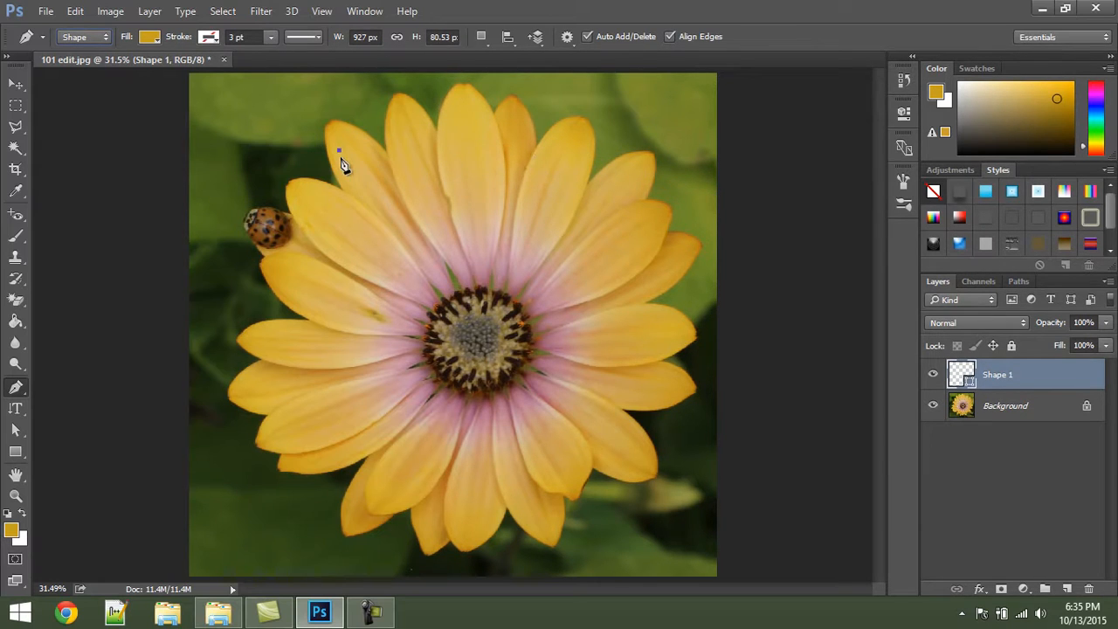
Draw a closed shape with a straight upper edge and a curved lower edge across the upper petals, about 1216 by 637 px.
{"action": "left_click", "coordinate": [585, 152]}
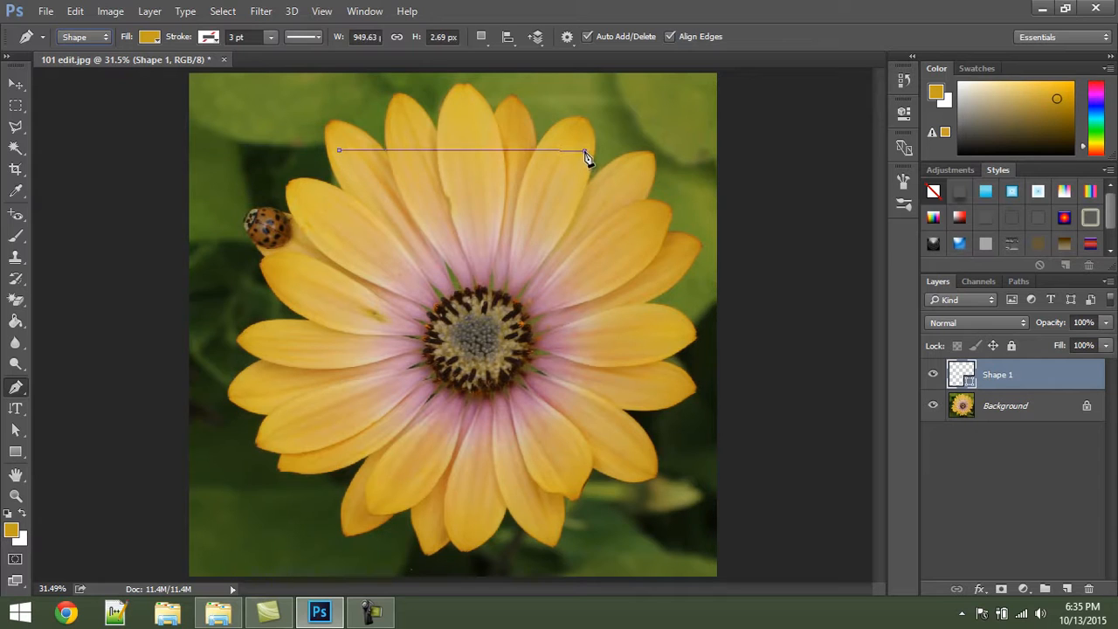
{"action": "left_click", "coordinate": [590, 281]}
{"action": "left_click_drag", "start_coordinate": [590, 281], "coordinate": [444, 404]}
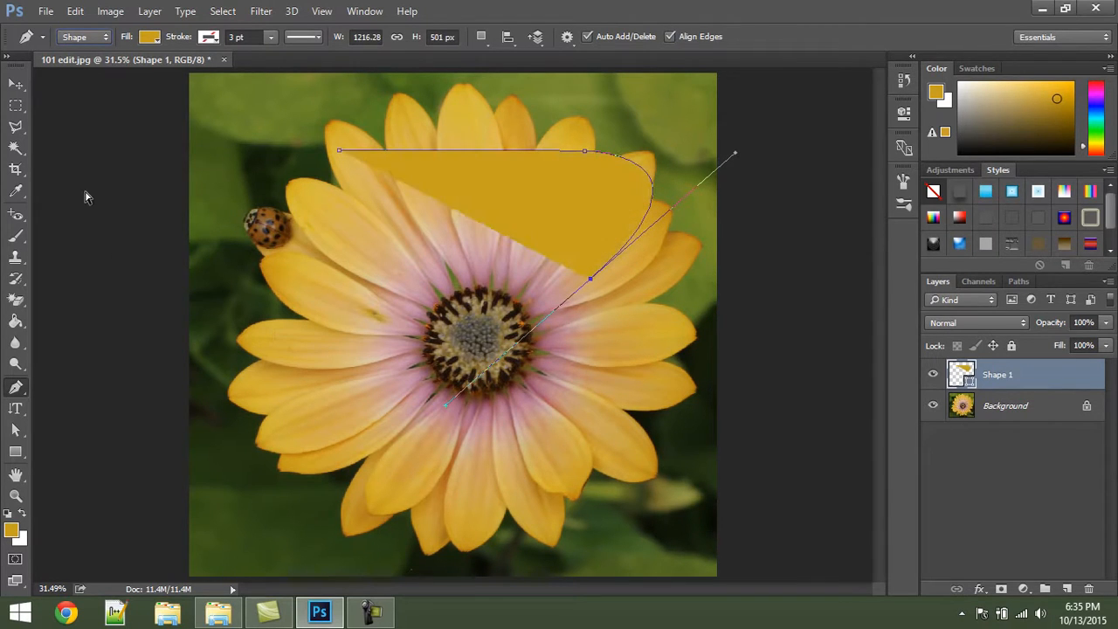
{"action": "left_click", "coordinate": [340, 153]}
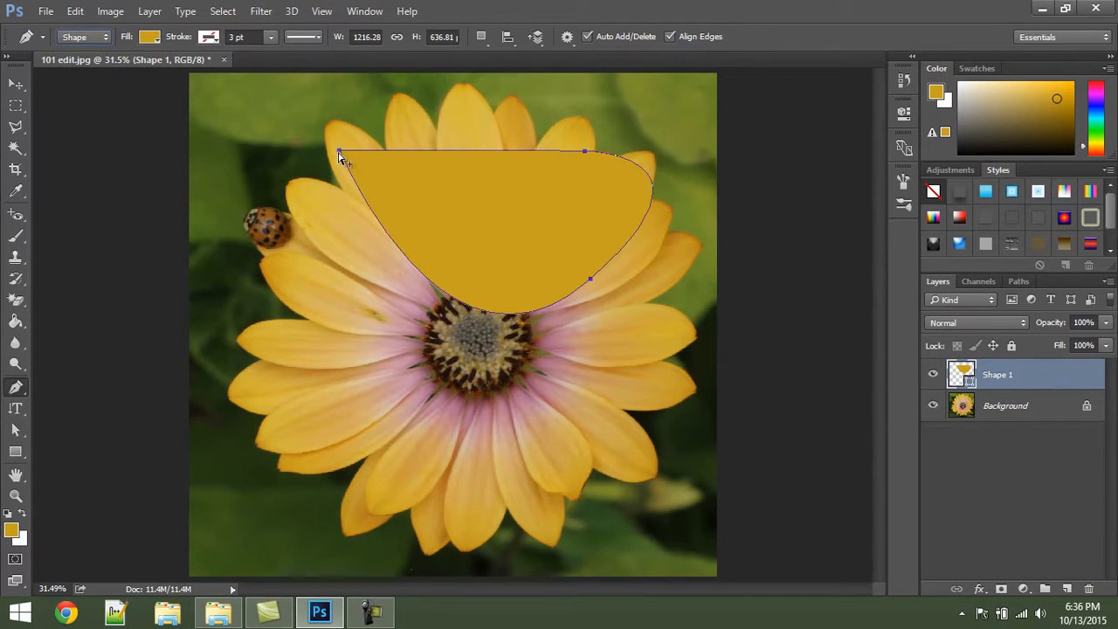
{"action": "key", "text": "ctrl+z"}
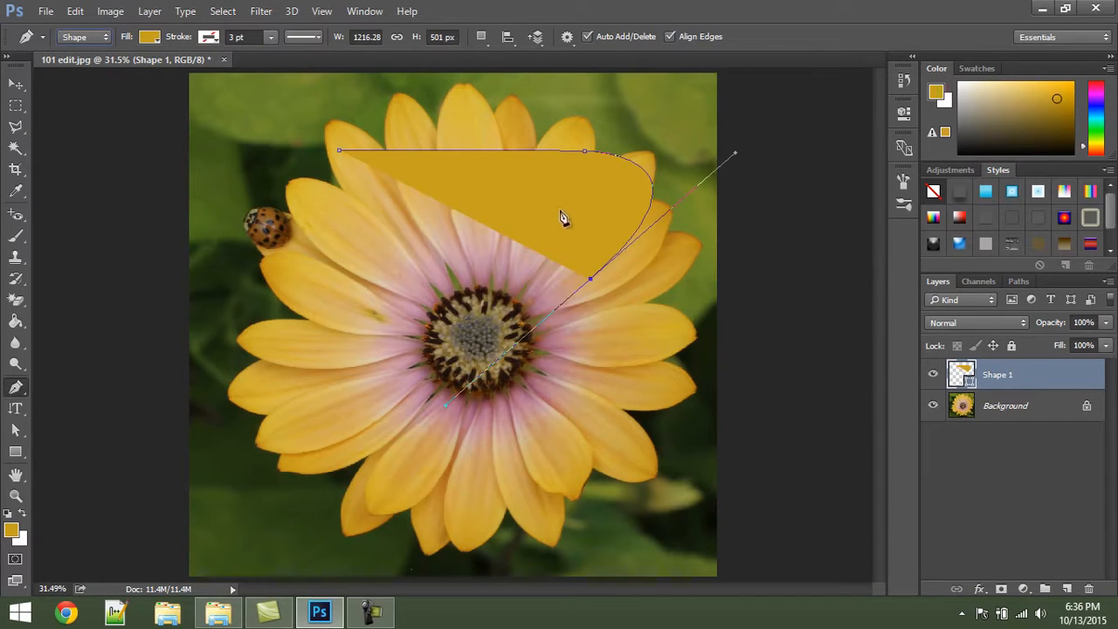
{"action": "key", "text": "ctrl+z"}
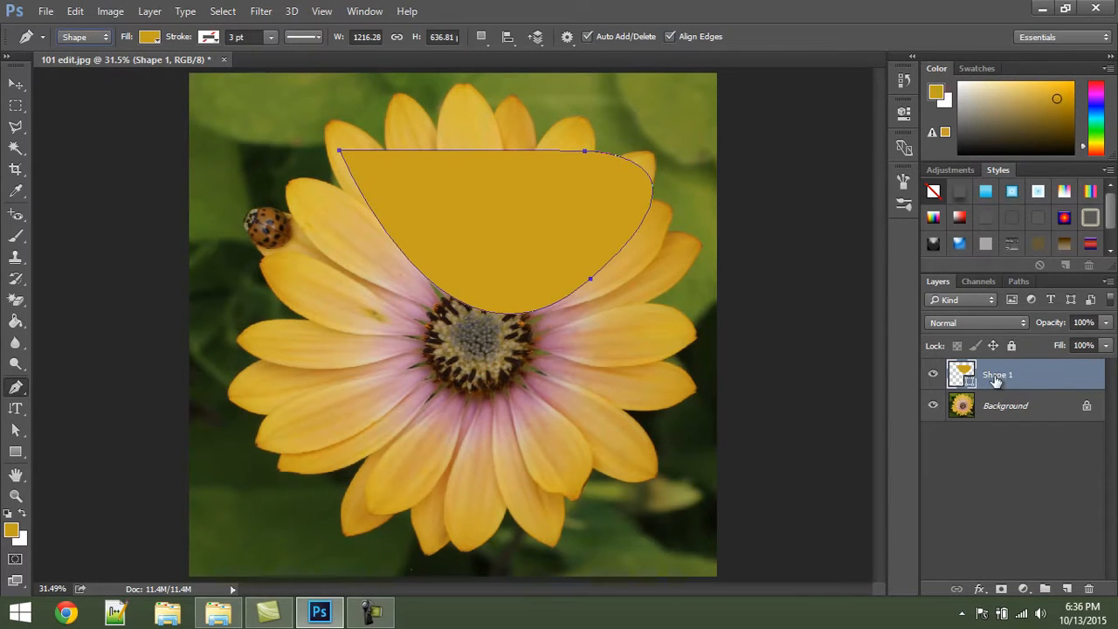
Delete the gold shape's layer, leaving only the Background layer.
{"action": "left_click_drag", "start_coordinate": [1004, 378], "coordinate": [1014, 440]}
{"action": "left_click_drag", "start_coordinate": [964, 374], "coordinate": [981, 383]}
{"action": "left_click", "coordinate": [1042, 484]}
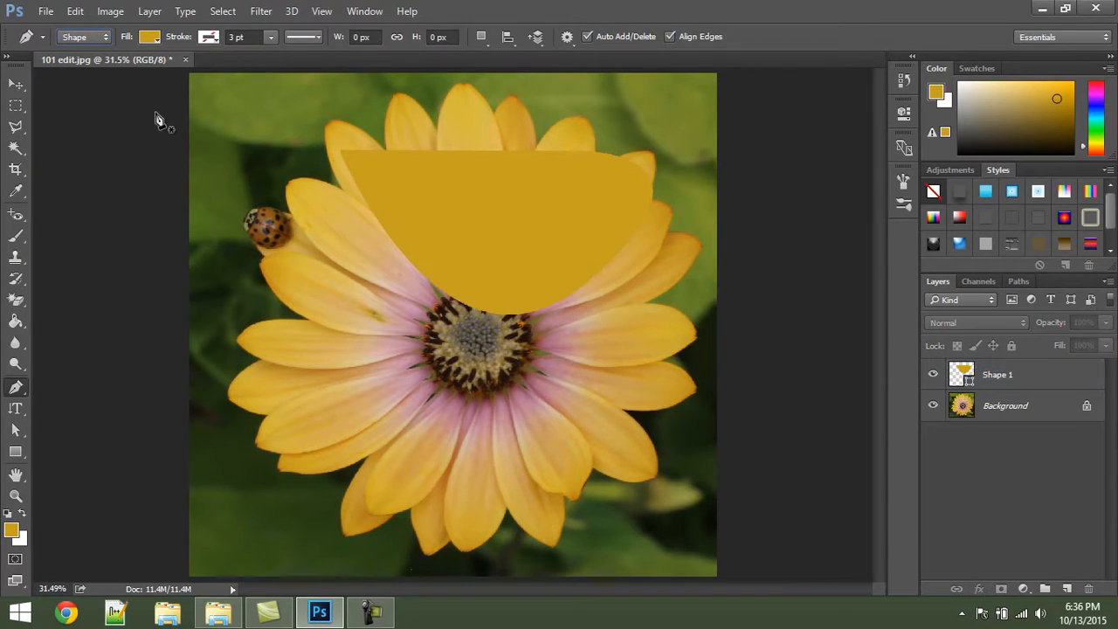
{"action": "left_click", "coordinate": [10, 85]}
{"action": "left_click", "coordinate": [1022, 378]}
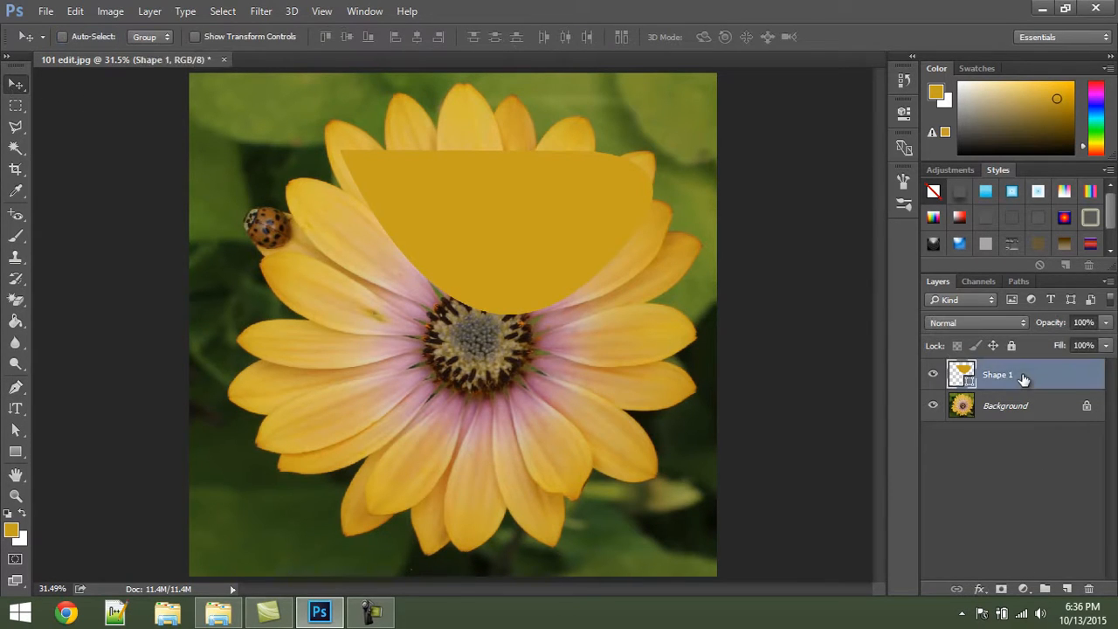
{"action": "key", "text": "Delete"}
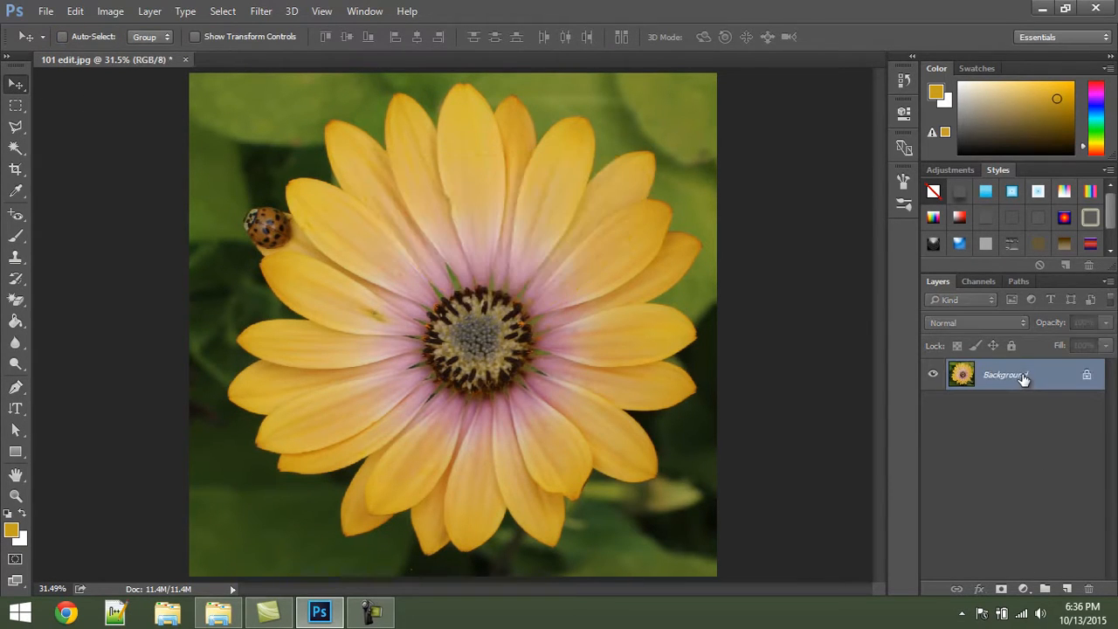
Add the horizontal text "lkjd;alfj;sda" in 79 pt Myriad Pro Regular on the leaf in the image's upper-left corner.
{"action": "left_click", "coordinate": [15, 415]}
{"action": "left_click", "coordinate": [103, 406]}
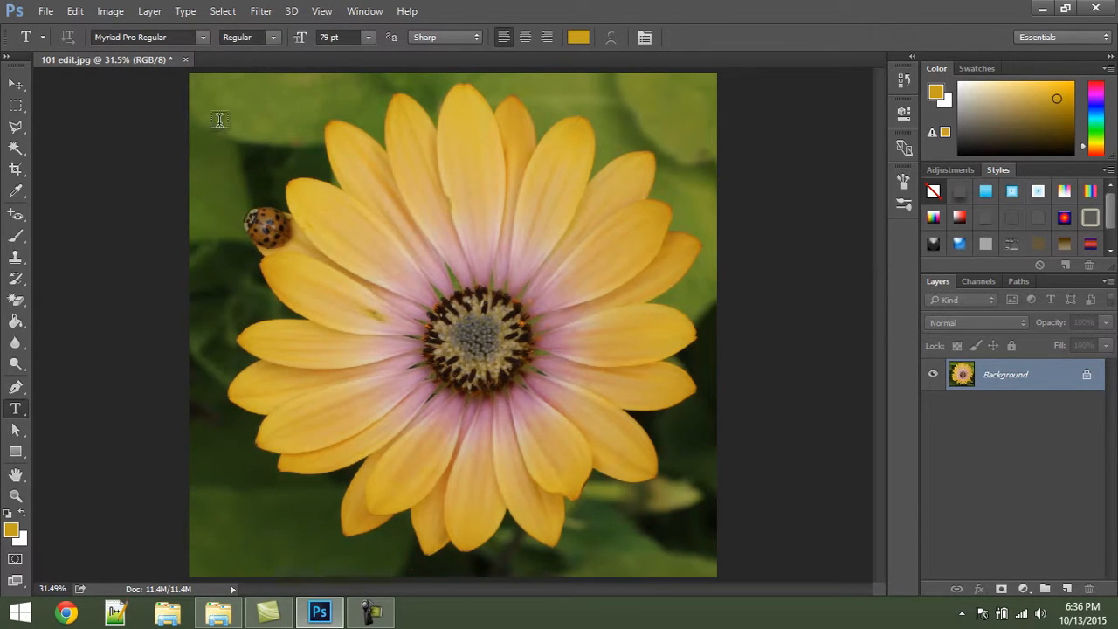
{"action": "left_click", "coordinate": [242, 106]}
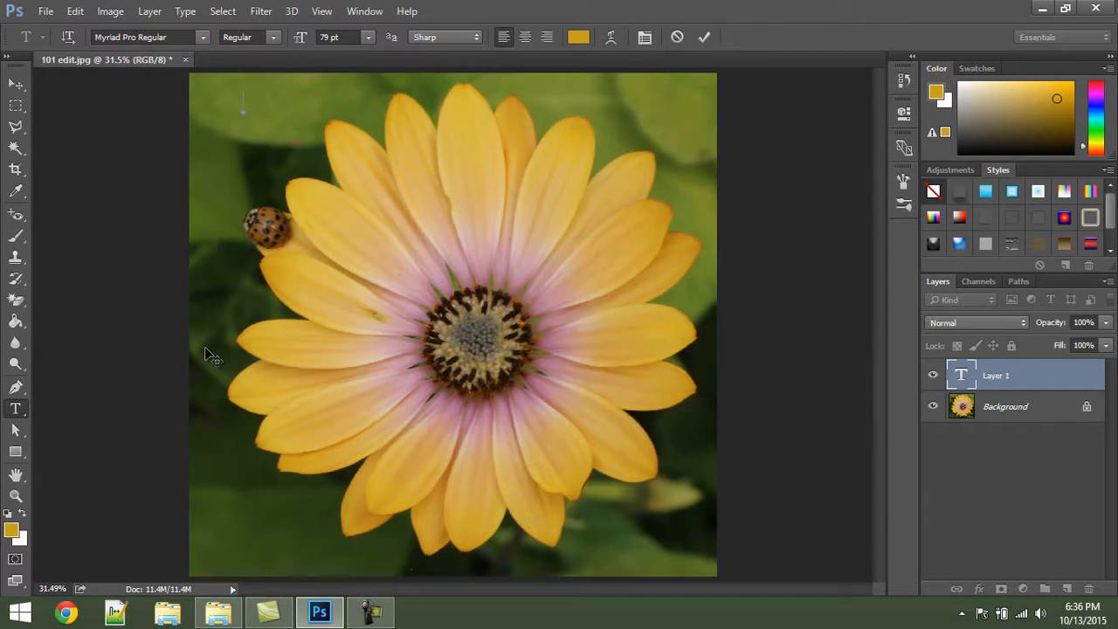
{"action": "type", "text": "lkjd;alfj;sda"}
{"action": "left_click", "coordinate": [16, 85]}
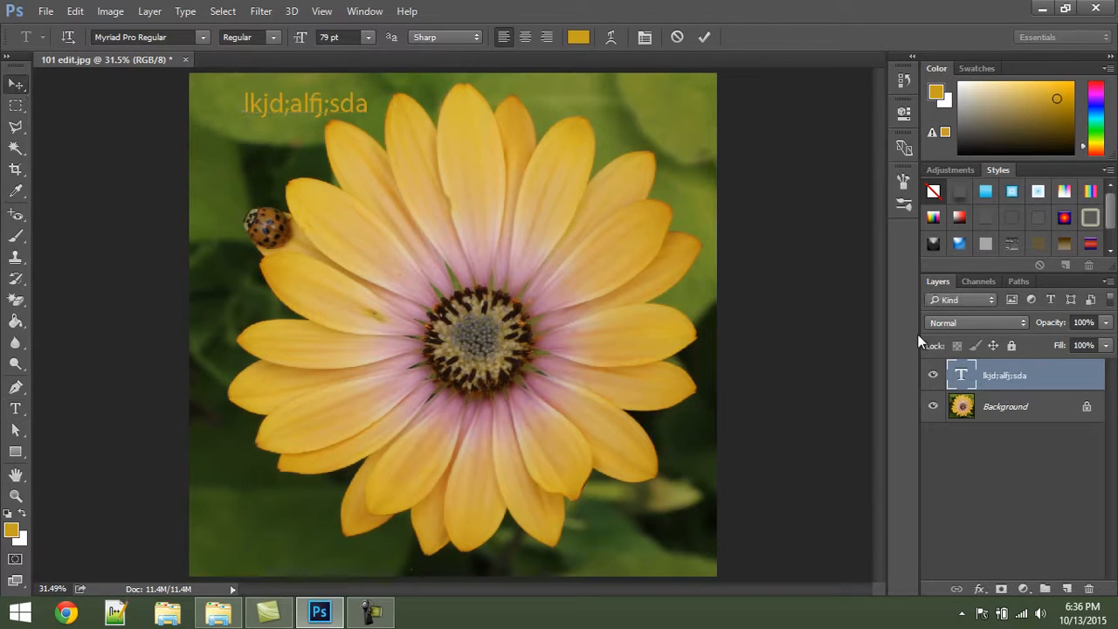
{"action": "mouse_move", "coordinate": [1005, 379]}
{"action": "left_mouse_down"}
{"action": "mouse_move", "coordinate": [1010, 441]}
{"action": "mouse_move", "coordinate": [1005, 381]}
{"action": "left_mouse_up"}
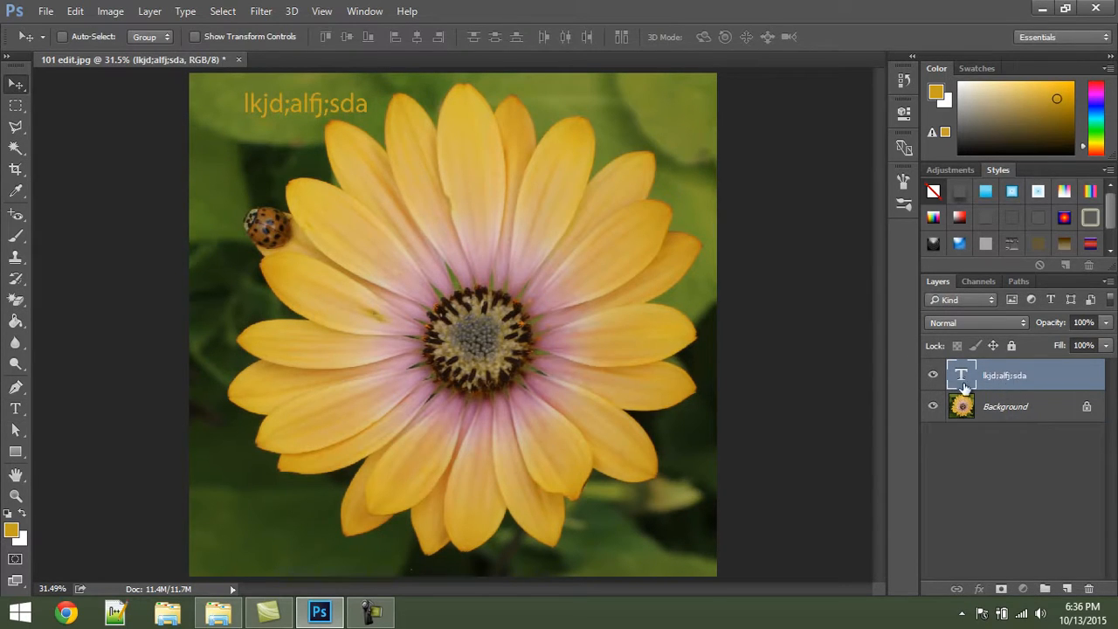
Replace the wording of the text layer with "adslkjfasdljf".
{"action": "double_click", "coordinate": [961, 377]}
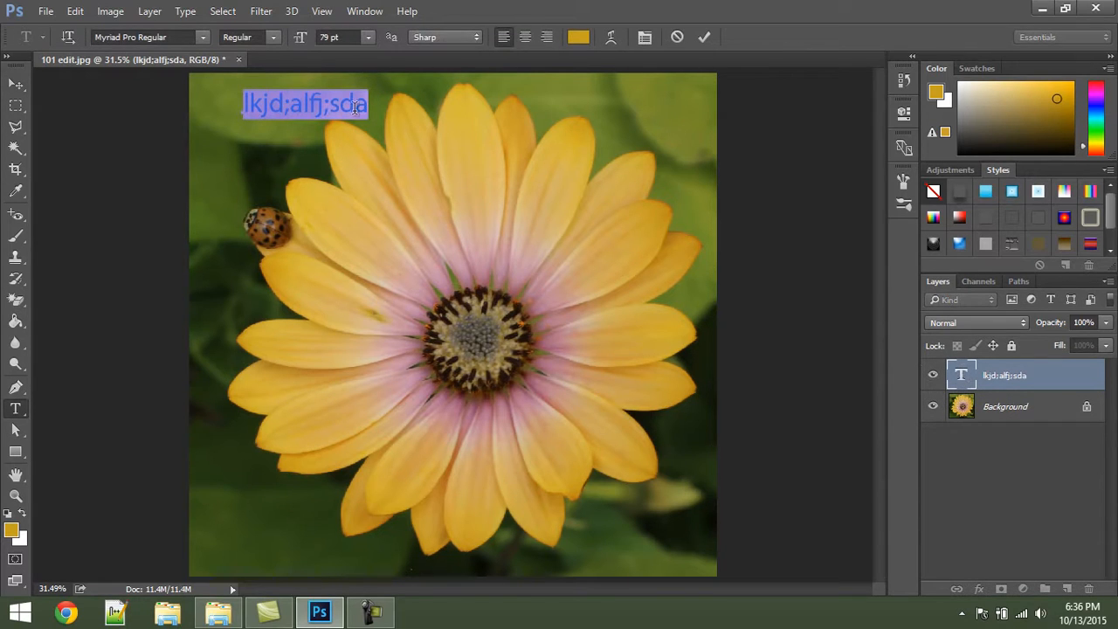
{"action": "type", "text": "adslkjfasdljf"}
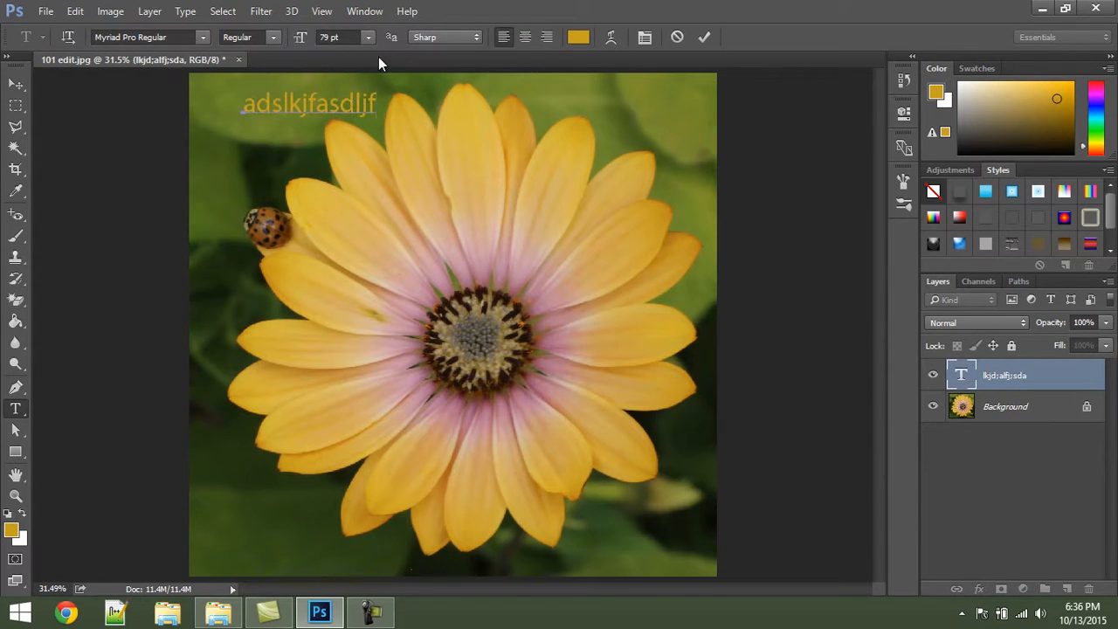
{"action": "left_click", "coordinate": [16, 83]}
Move the text slightly left and down, and delete its layer.
{"action": "left_click_drag", "start_coordinate": [360, 117], "coordinate": [324, 122]}
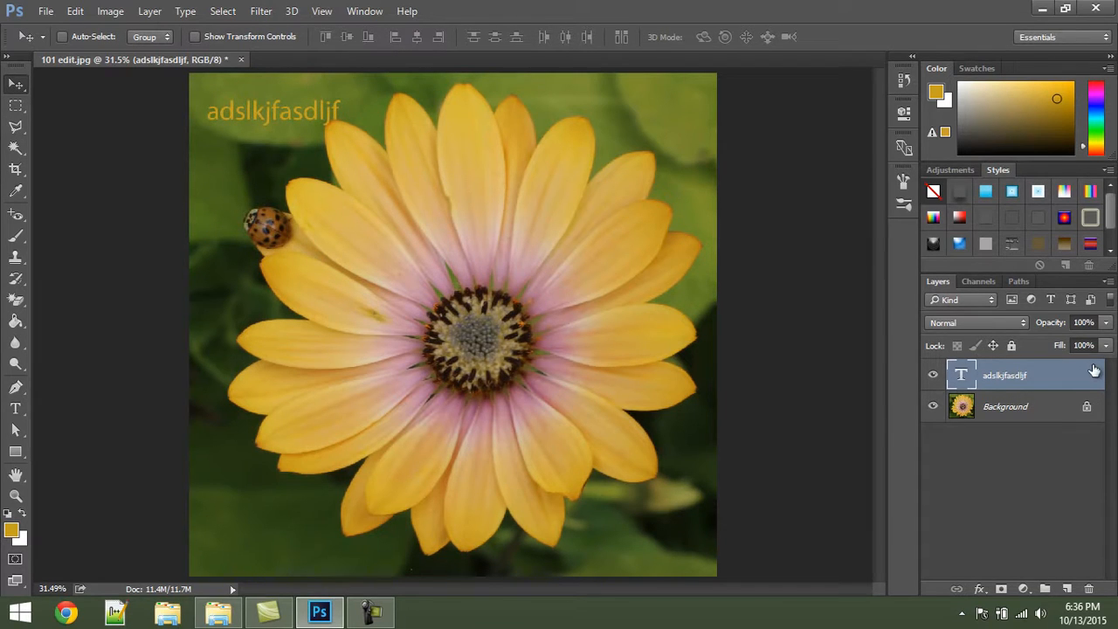
{"action": "key", "text": "Delete"}
Add the vertical text "kljasfjlkjlsjljf" in 79 pt Myriad Pro Regular down the image's left side, and delete its layer.
{"action": "left_click", "coordinate": [24, 410]}
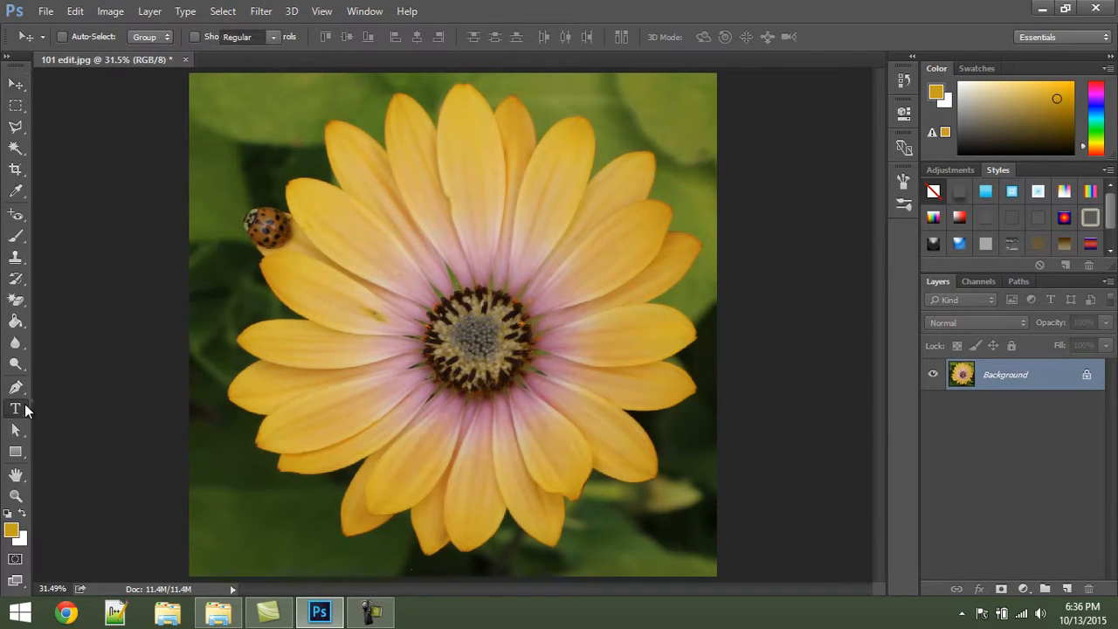
{"action": "left_click", "coordinate": [86, 422]}
{"action": "left_click", "coordinate": [242, 109]}
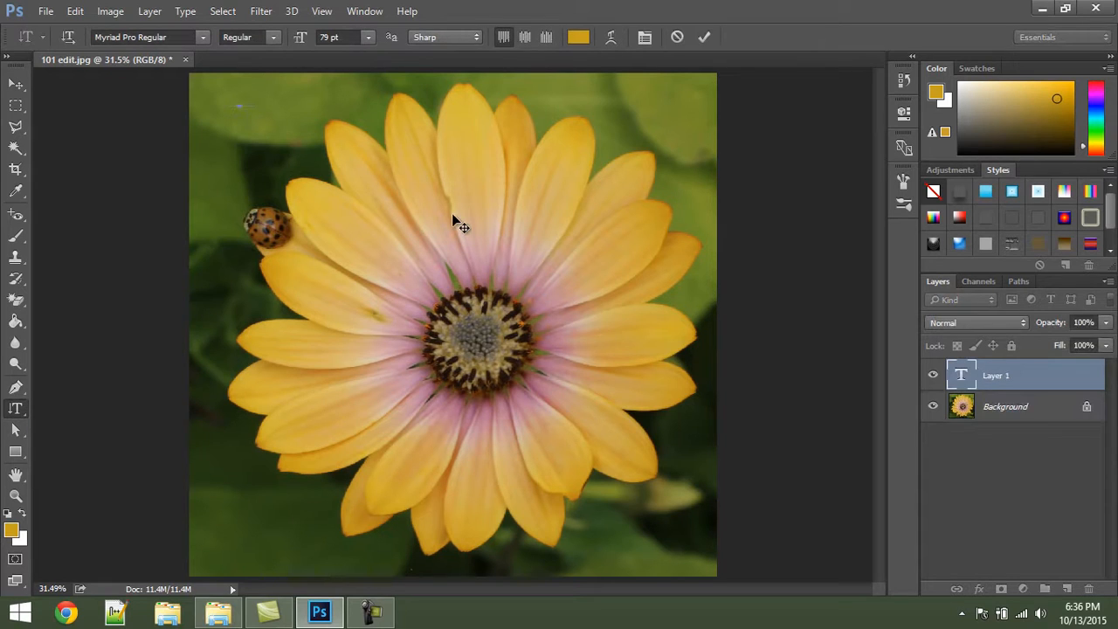
{"action": "type", "text": "kljasfjlkjlsjljf"}
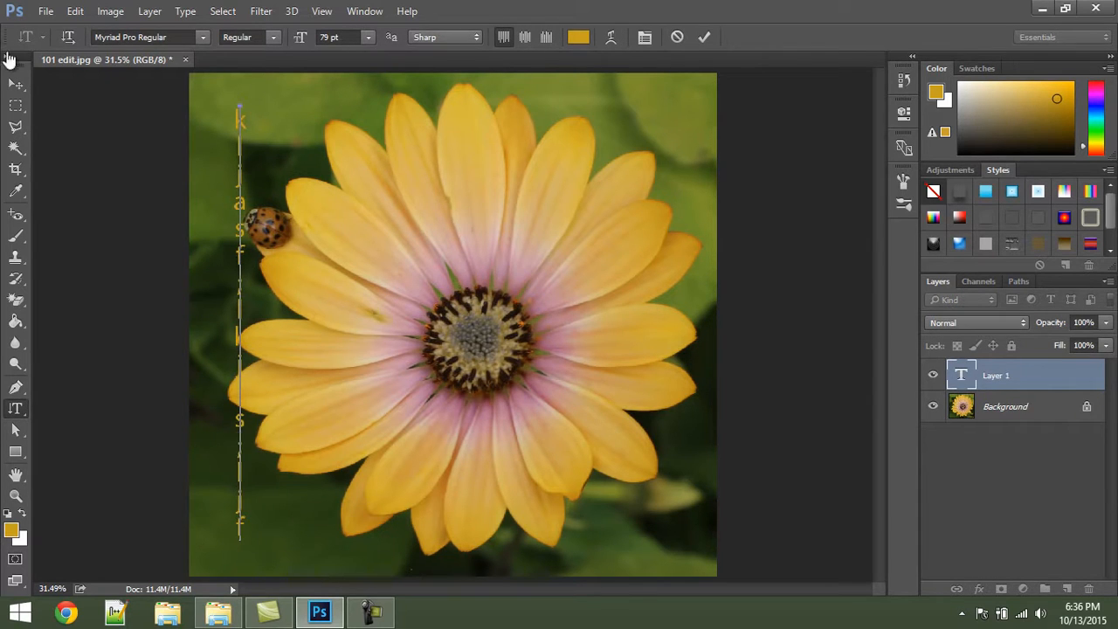
{"action": "left_click", "coordinate": [16, 83]}
{"action": "key", "text": "Delete"}
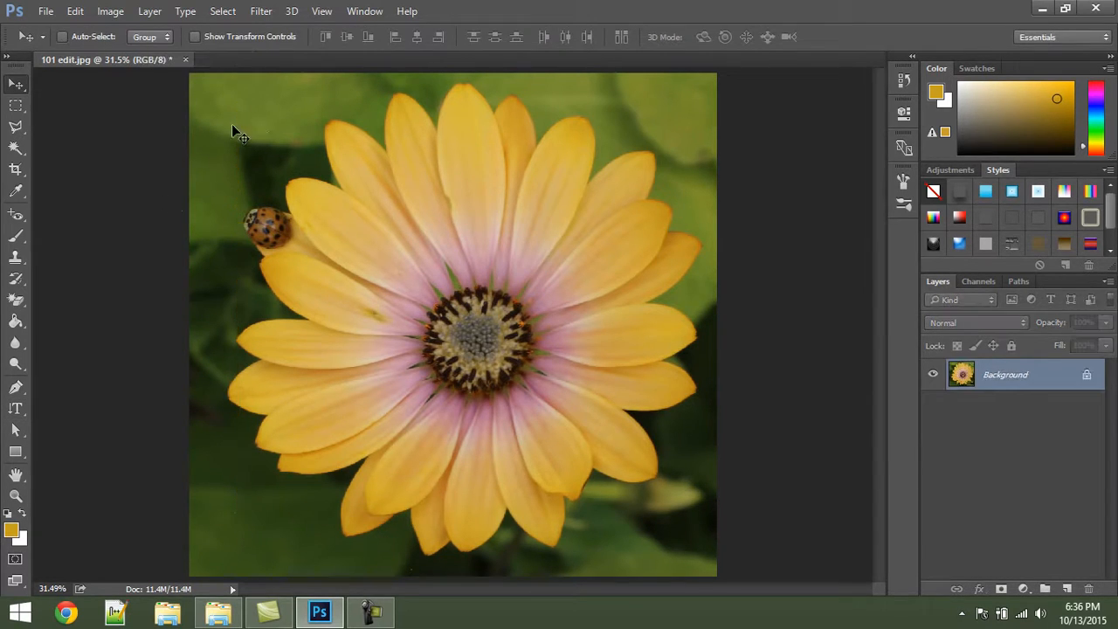
Draw a closed four-point gold shape about 803 × 683 px with the Pen tool over the upper-left petals.
{"action": "left_click", "coordinate": [15, 431]}
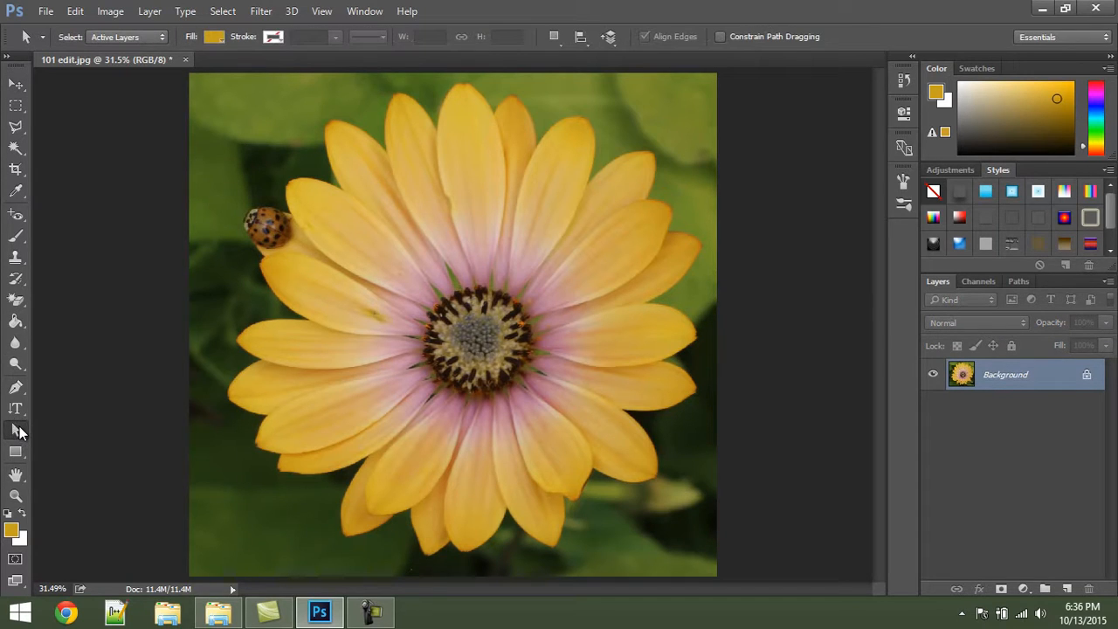
{"action": "right_click", "coordinate": [19, 430]}
{"action": "left_click", "coordinate": [85, 443]}
{"action": "left_click", "coordinate": [16, 387]}
{"action": "left_click", "coordinate": [262, 101]}
{"action": "left_click", "coordinate": [453, 192]}
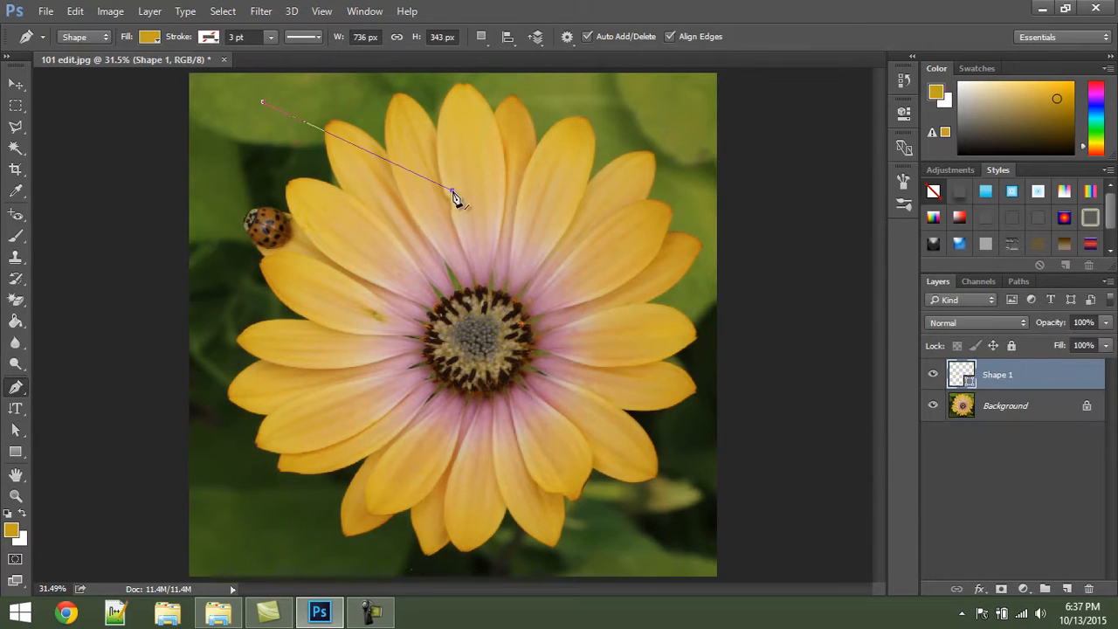
{"action": "left_click", "coordinate": [315, 278]}
{"action": "left_click", "coordinate": [246, 161]}
{"action": "left_click", "coordinate": [262, 101]}
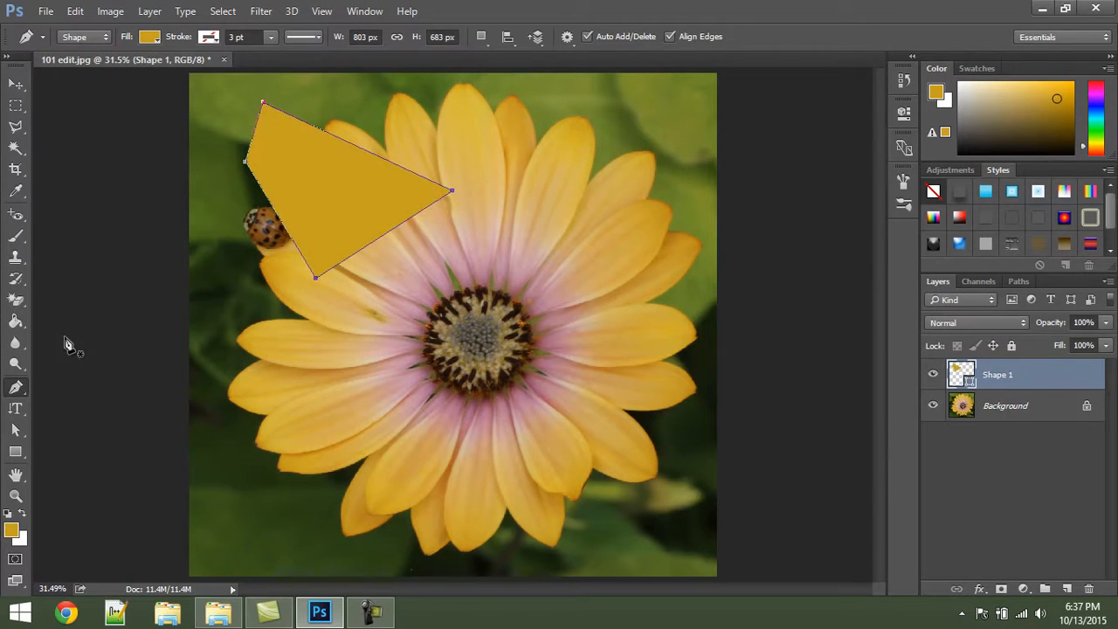
Move the shape's lowest anchor point right and slightly up to form a slanted rectangle, and delete the shape's layer.
{"action": "left_click", "coordinate": [11, 391]}
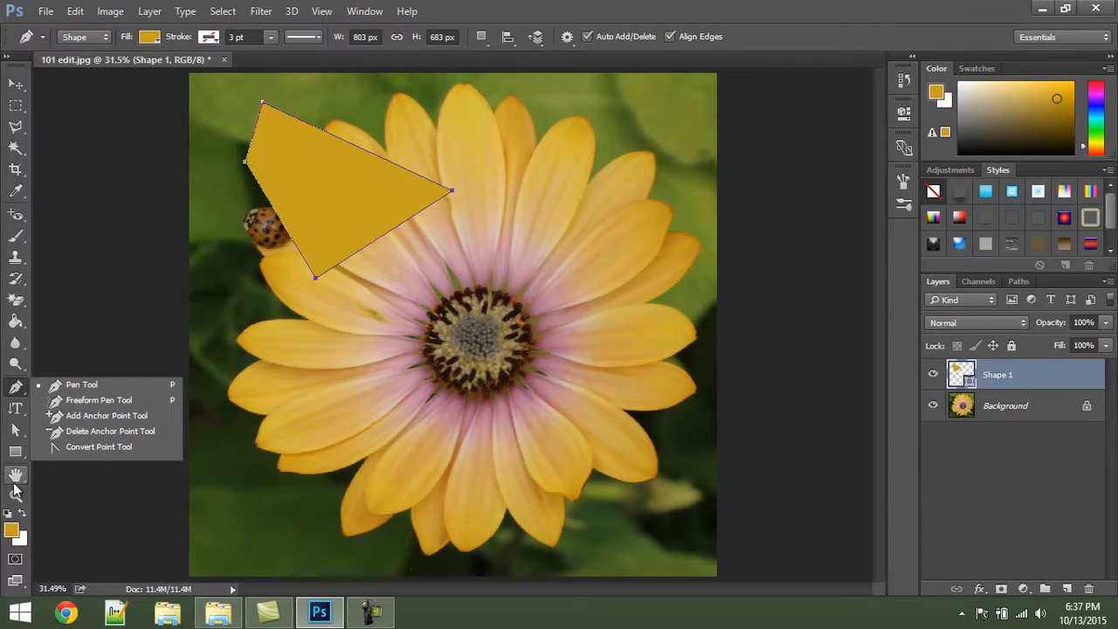
{"action": "left_click", "coordinate": [16, 430]}
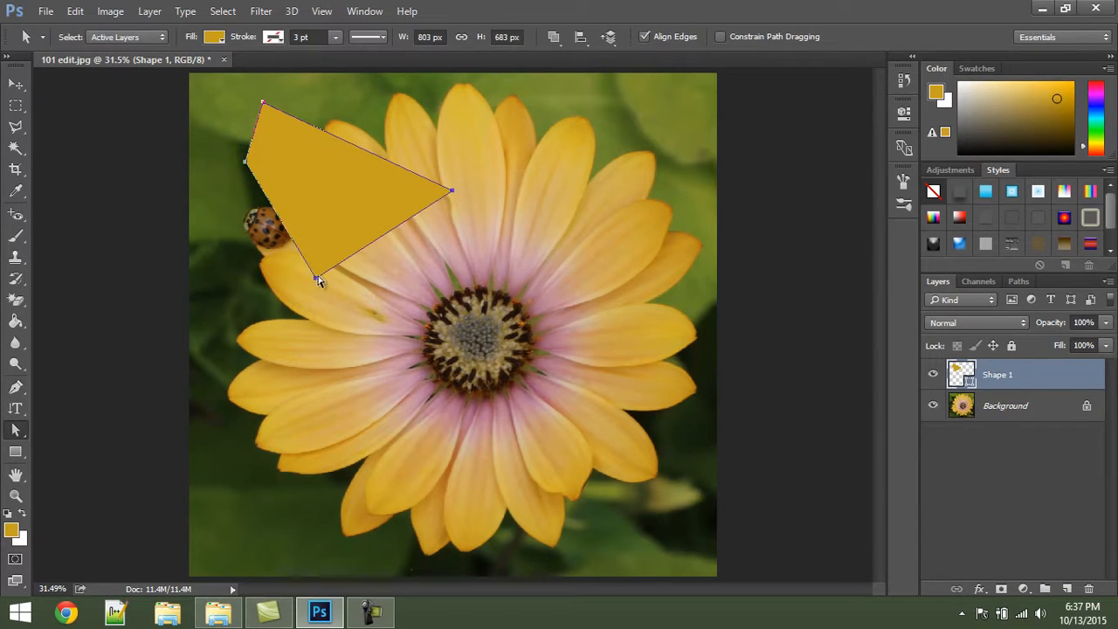
{"action": "left_click_drag", "start_coordinate": [316, 280], "coordinate": [427, 256]}
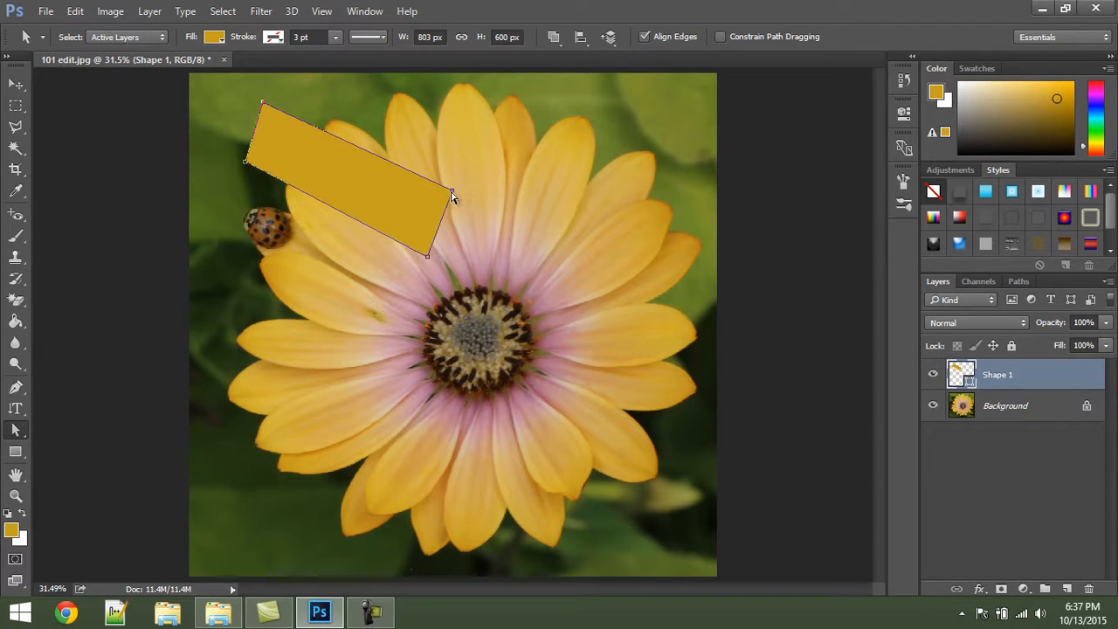
{"action": "left_click", "coordinate": [16, 84]}
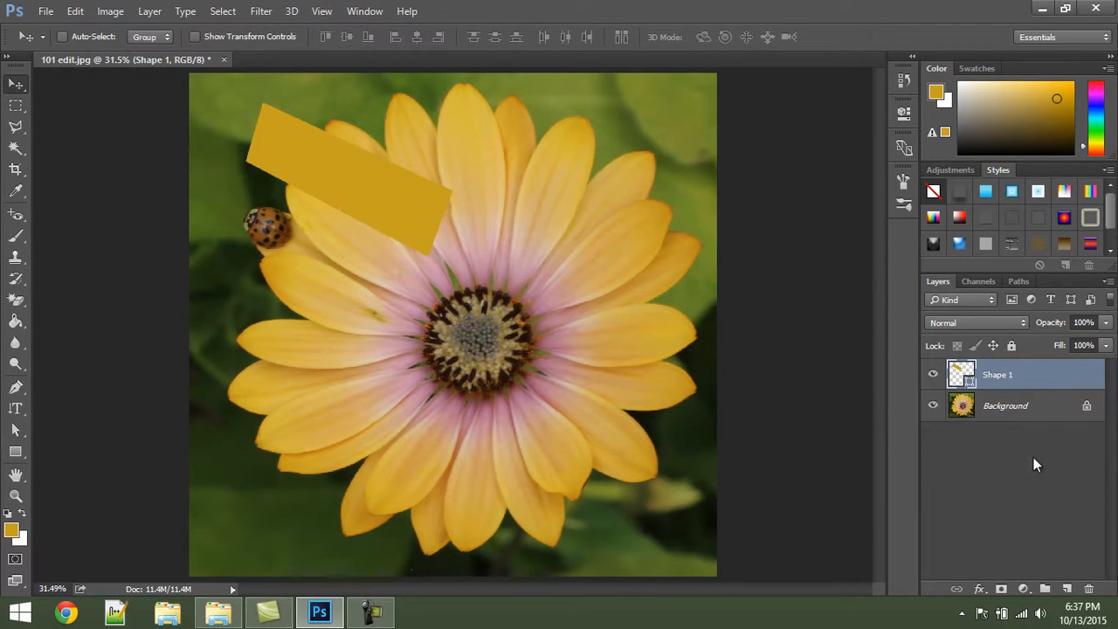
{"action": "key", "text": "Delete"}
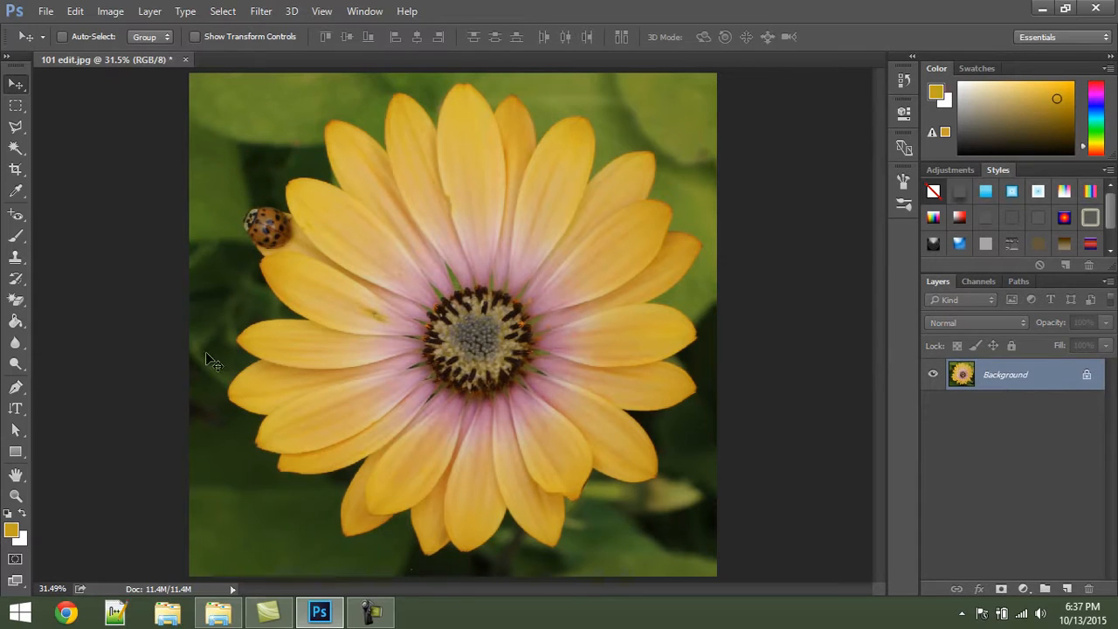
Draw a gold rectangle about 1471 × 884 px over the upper part of the flower, and delete its layer.
{"action": "left_click", "coordinate": [15, 452]}
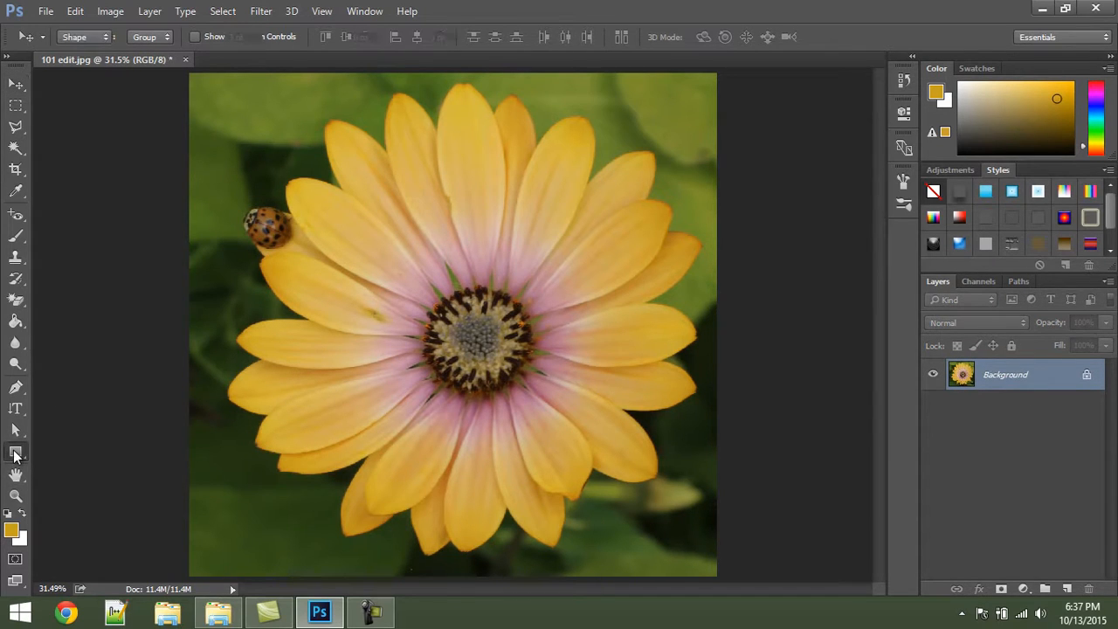
{"action": "left_click_drag", "start_coordinate": [279, 154], "coordinate": [658, 381]}
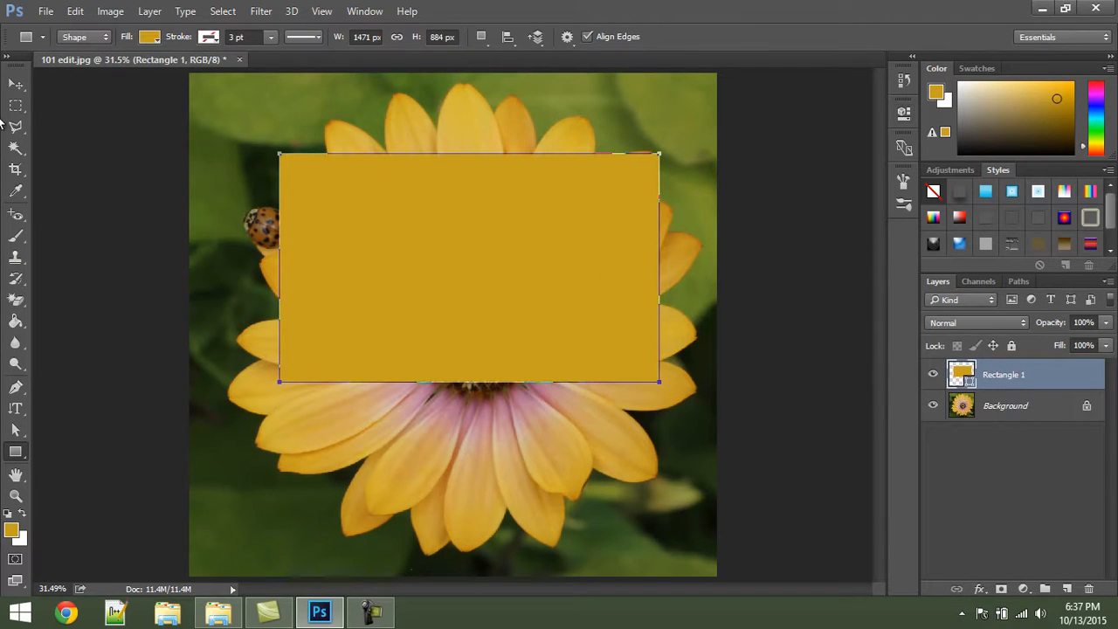
{"action": "left_click", "coordinate": [15, 85]}
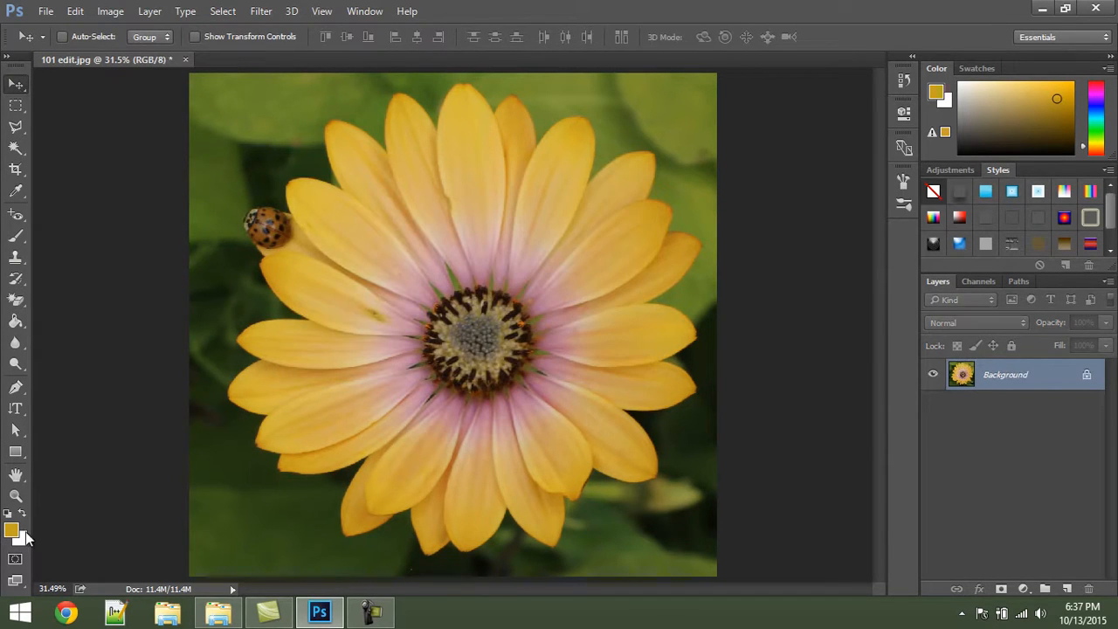
Draw a gold rounded rectangle about 1798 × 887 px with a 10 px radius over the flower, and delete its layer.
{"action": "left_click", "coordinate": [15, 451]}
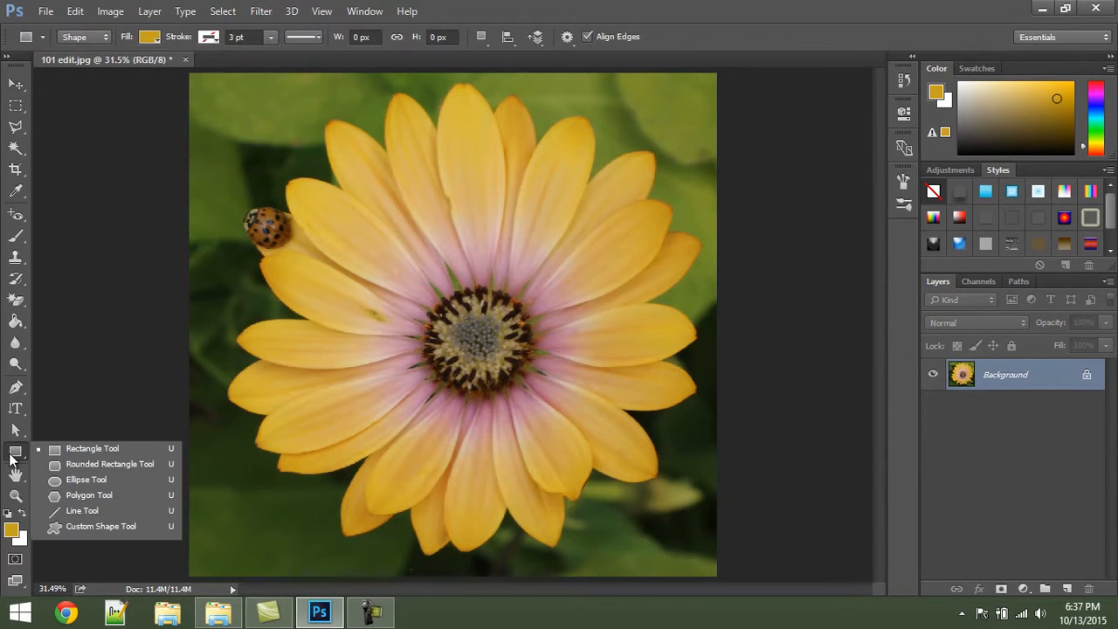
{"action": "left_click", "coordinate": [98, 465]}
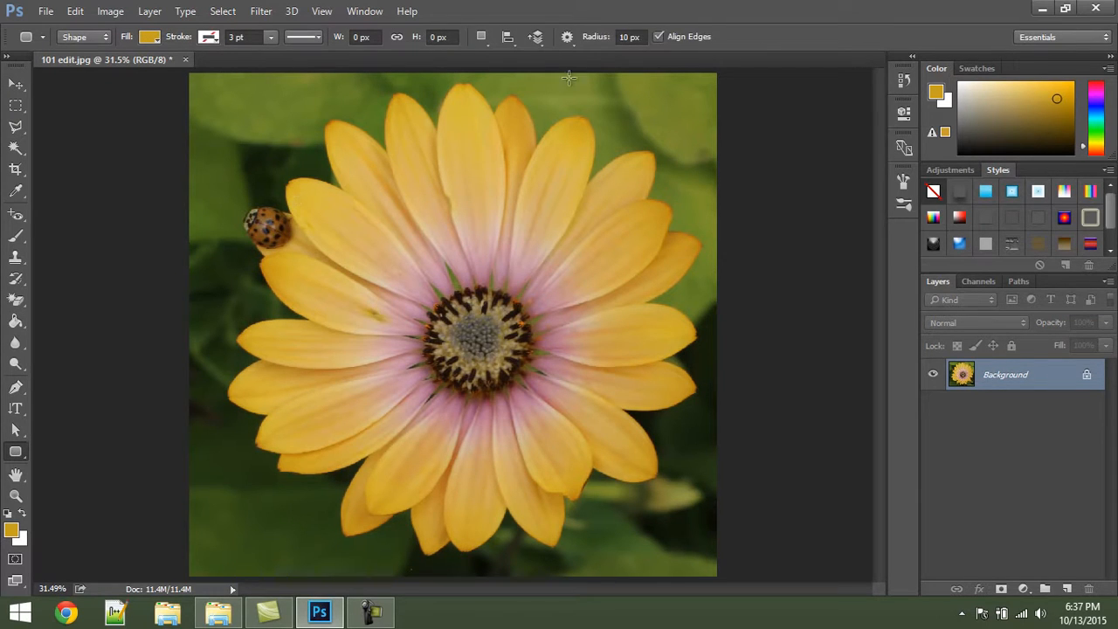
{"action": "left_click", "coordinate": [629, 37]}
{"action": "left_click_drag", "start_coordinate": [219, 140], "coordinate": [678, 366]}
{"action": "left_click", "coordinate": [855, 102]}
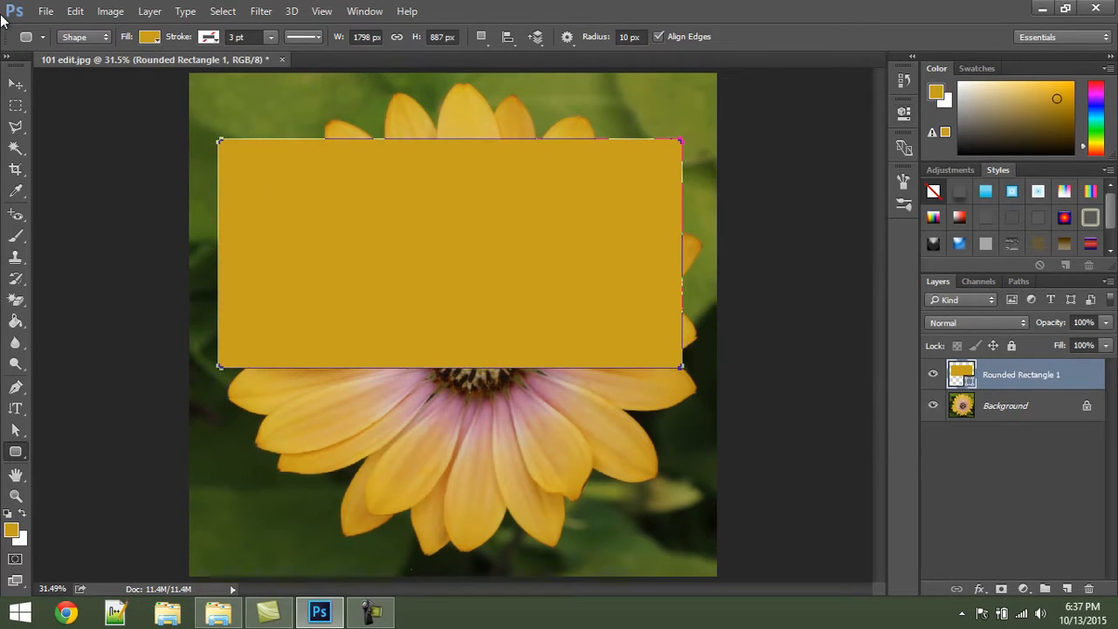
{"action": "left_click", "coordinate": [18, 85]}
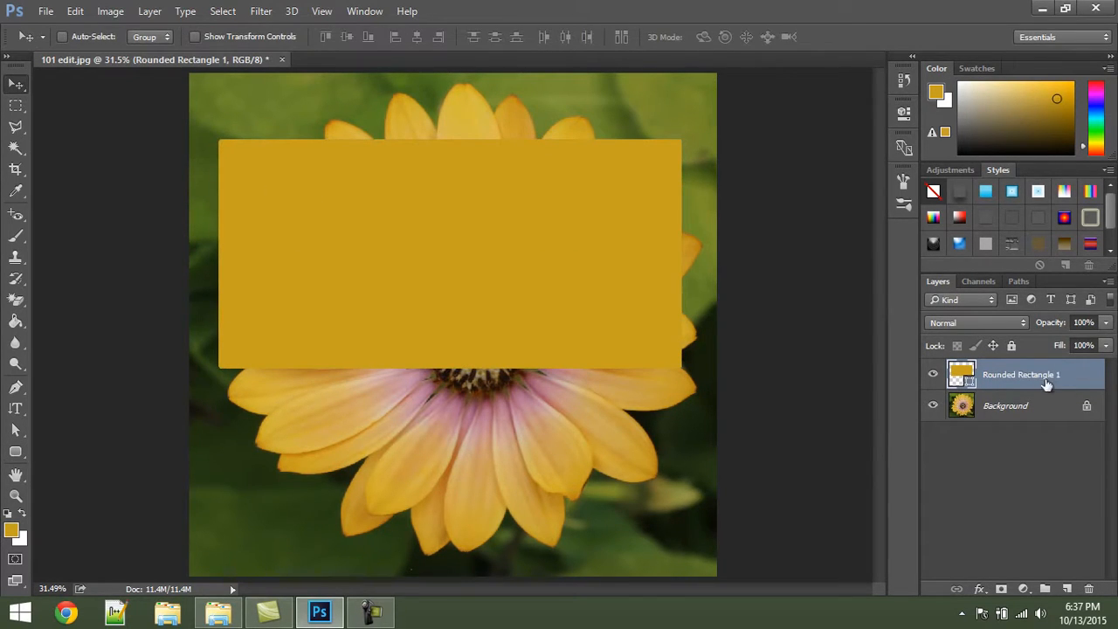
{"action": "key", "text": "Delete"}
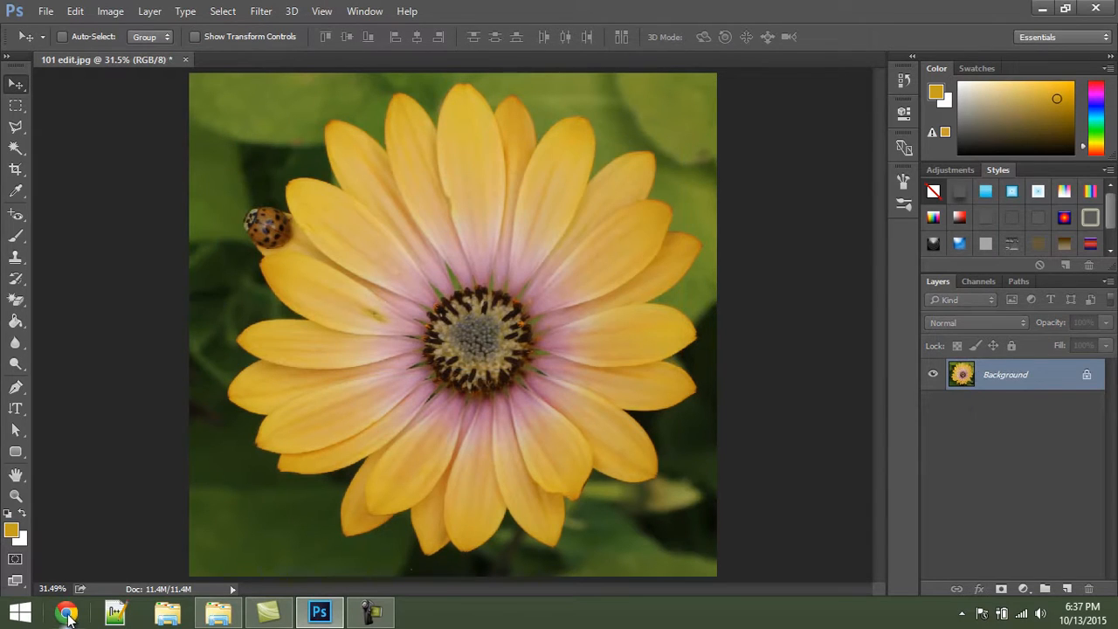
Activate the Custom Shape tool, enlarge its shape picker, and open the list of available shape sets.
{"action": "left_click", "coordinate": [16, 451]}
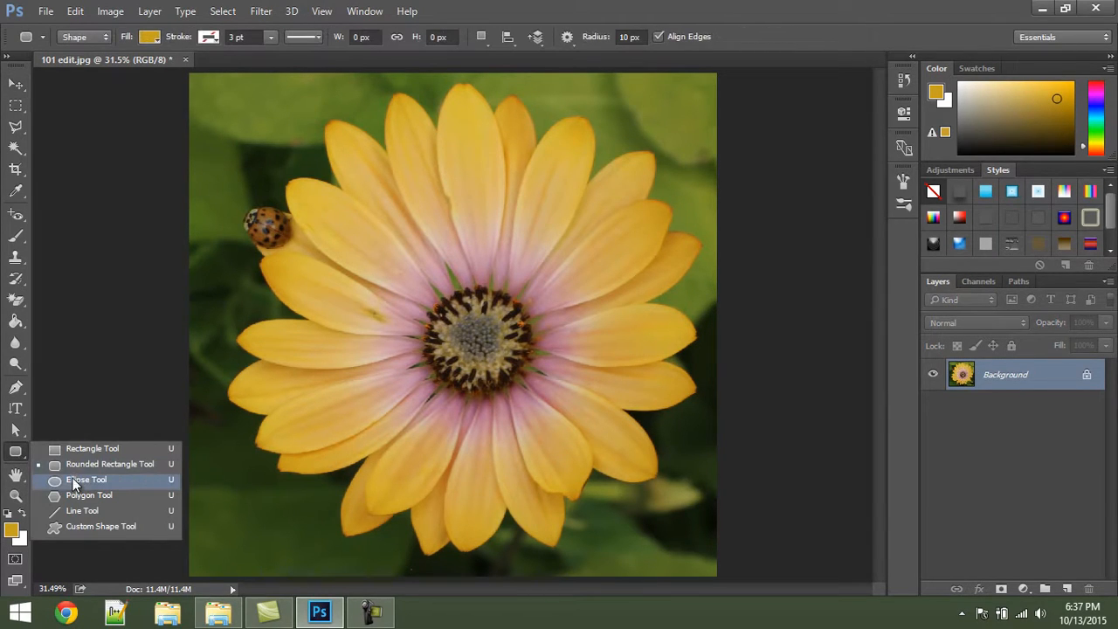
{"action": "left_click", "coordinate": [101, 526]}
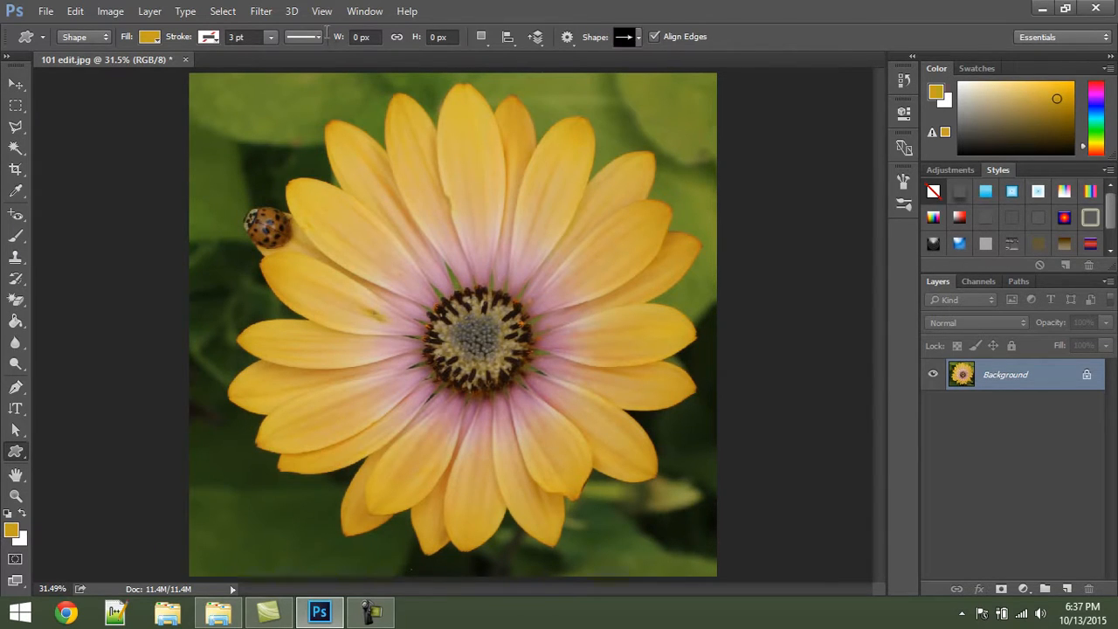
{"action": "left_click", "coordinate": [640, 35]}
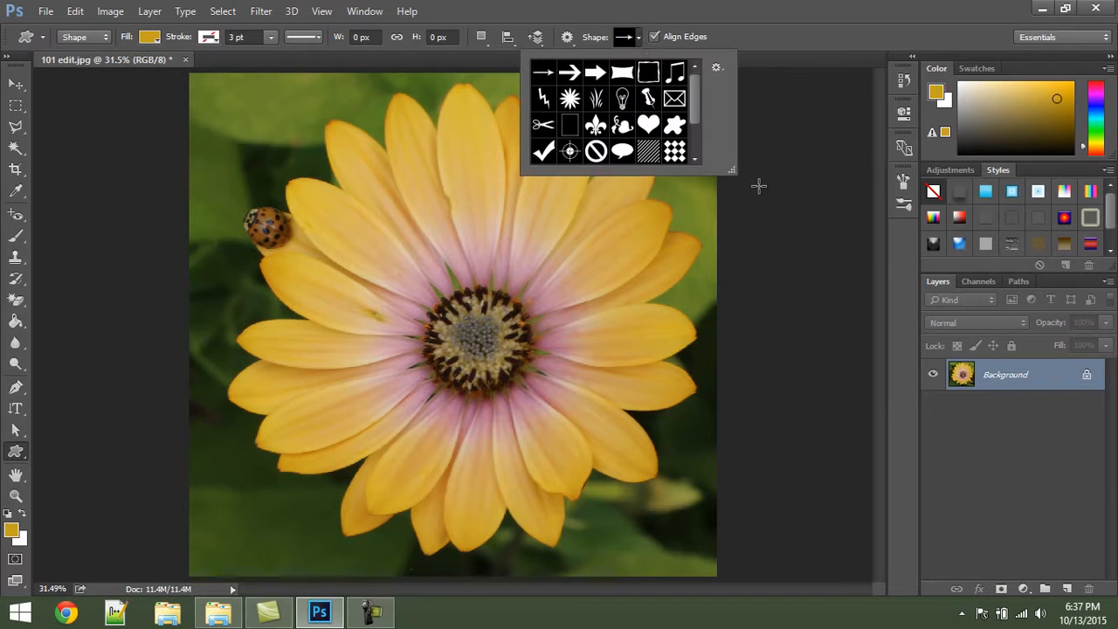
{"action": "left_click_drag", "start_coordinate": [729, 169], "coordinate": [985, 622]}
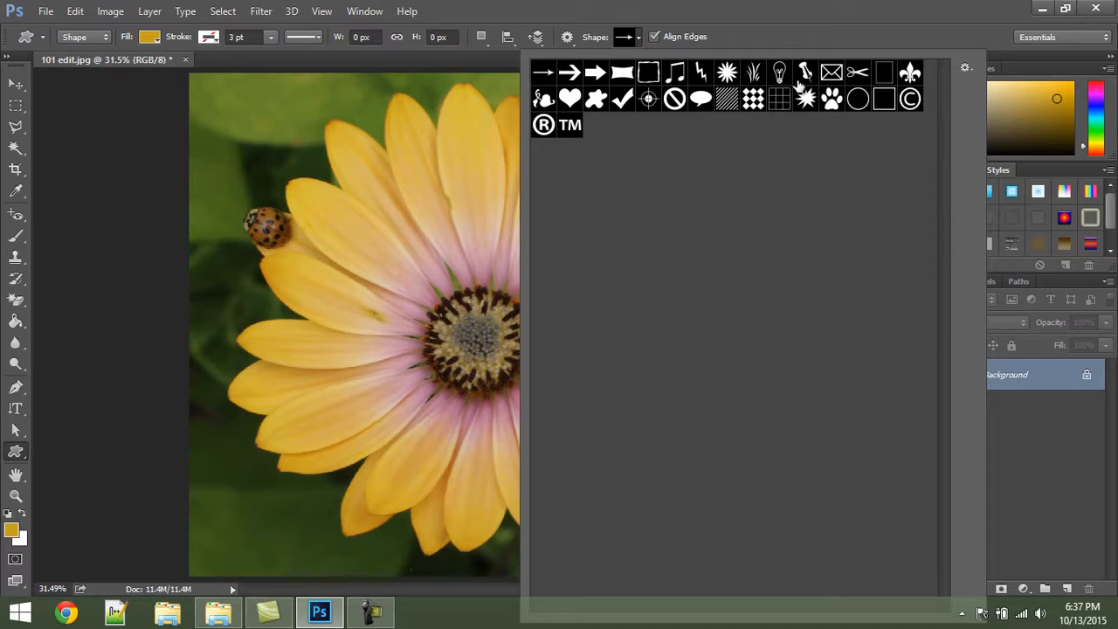
{"action": "left_click", "coordinate": [965, 69]}
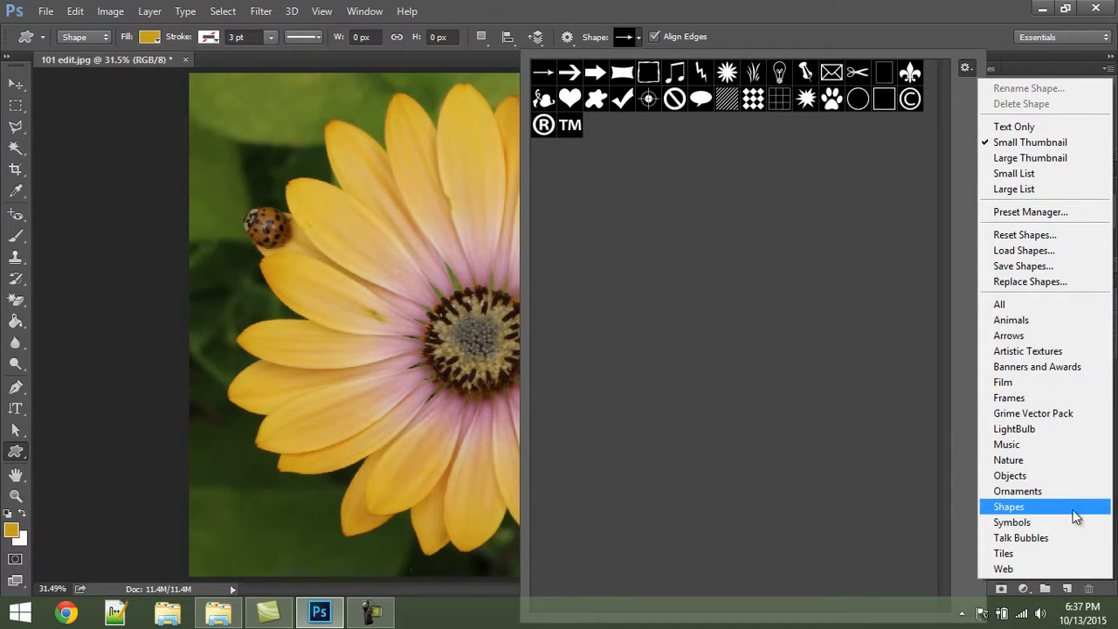
Replace the current custom shapes with the complete All set and switch to the Move tool.
{"action": "left_click", "coordinate": [1014, 303]}
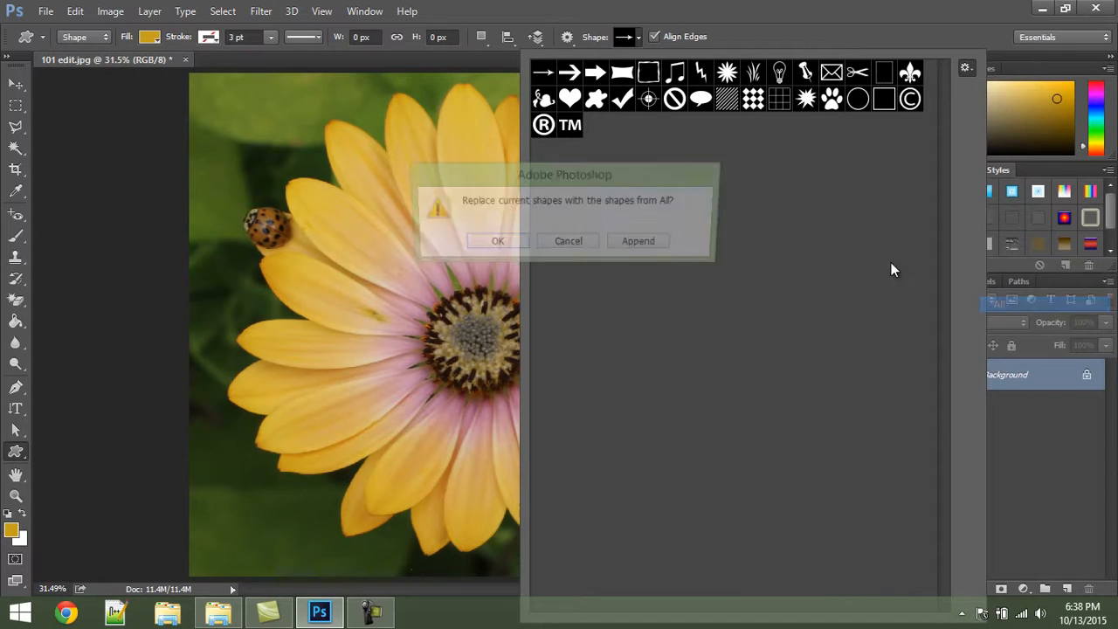
{"action": "left_click", "coordinate": [494, 243]}
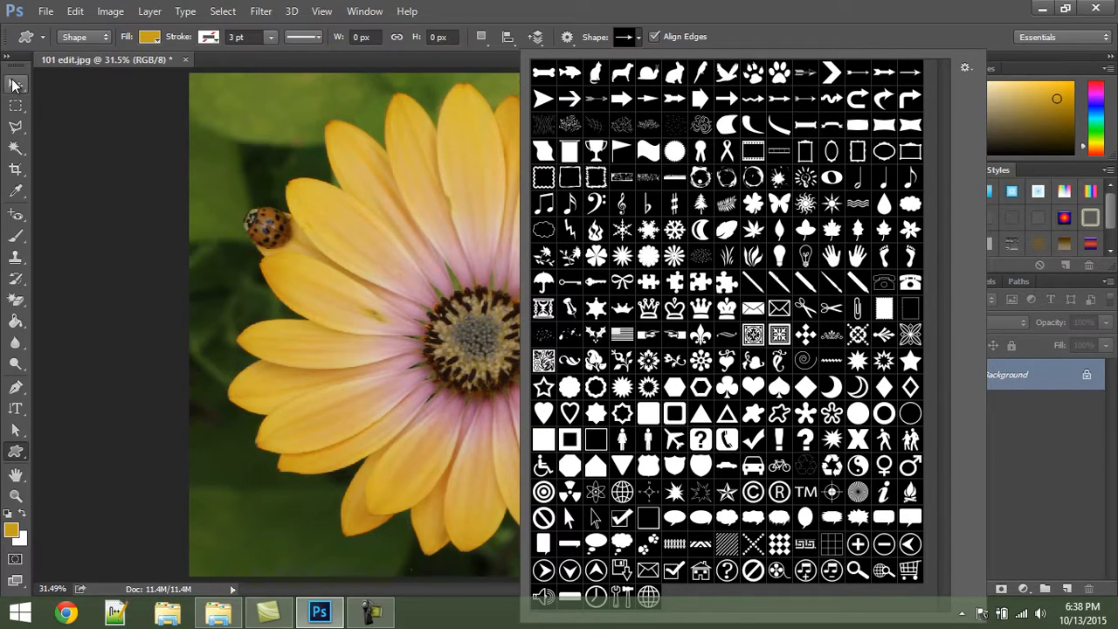
{"action": "left_click", "coordinate": [13, 85]}
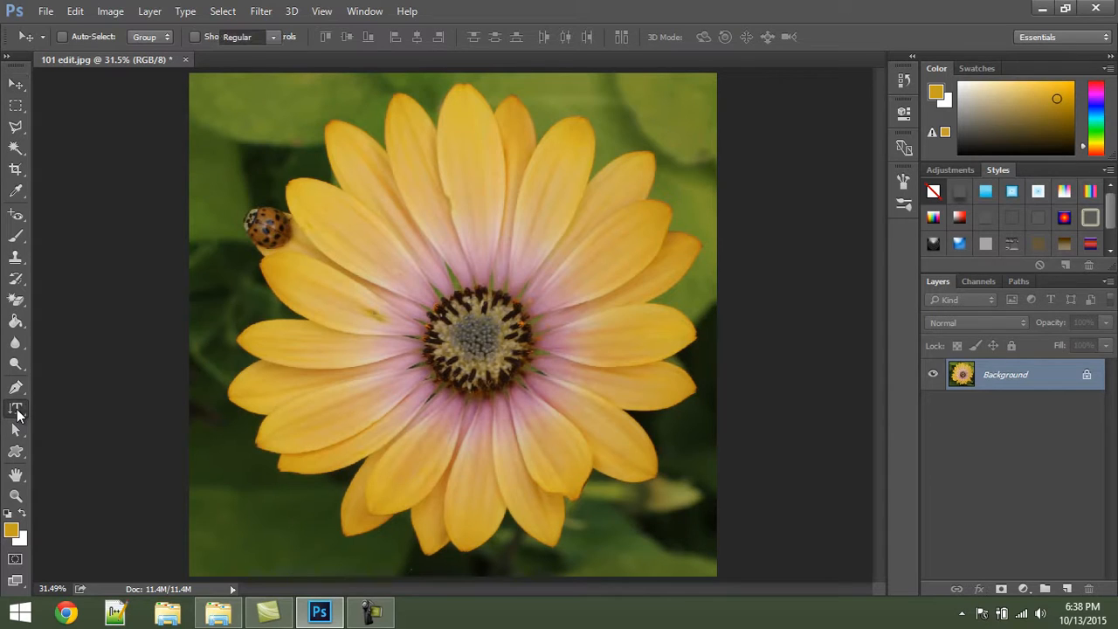
Change the vertical Type tool to the Horizontal Type tool, and activate the Custom Shape tool.
{"action": "left_click_drag", "start_coordinate": [17, 414], "coordinate": [17, 413]}
{"action": "left_click", "coordinate": [49, 404]}
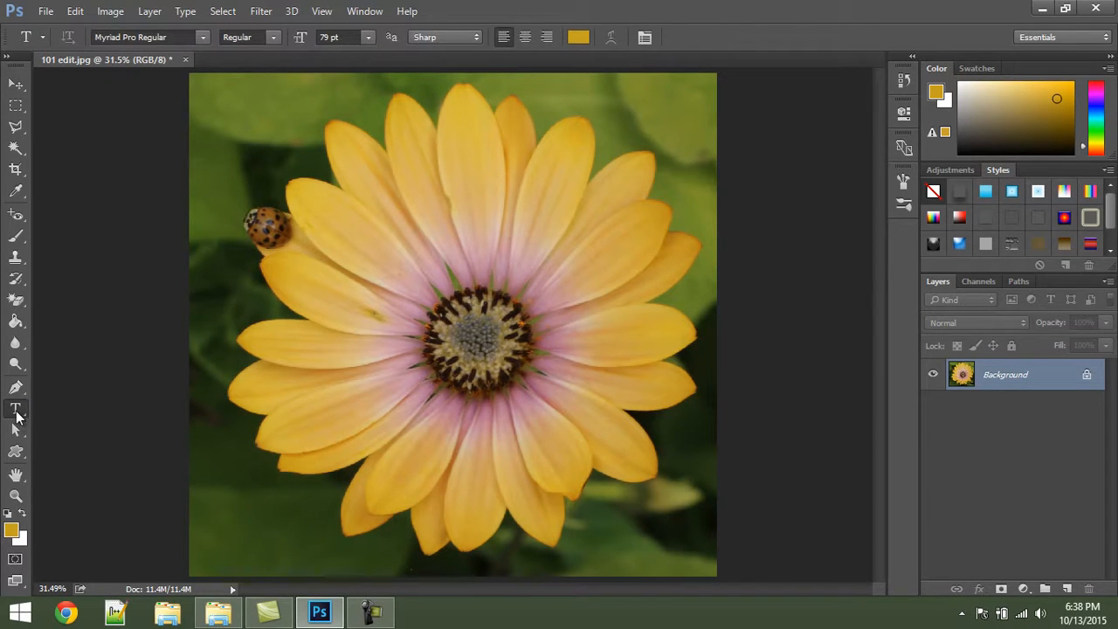
{"action": "left_click", "coordinate": [17, 431]}
{"action": "left_click", "coordinate": [16, 451]}
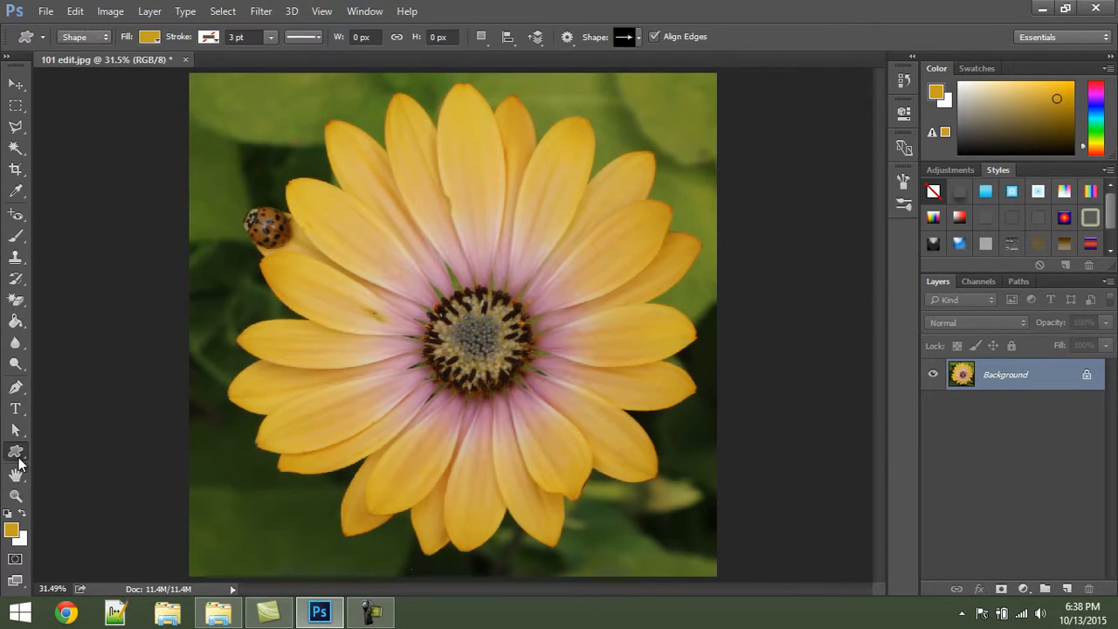
Zoom and pan around the flower with the Hand tool, try the Zoom tool, and return to the Move tool.
{"action": "left_click", "coordinate": [17, 475]}
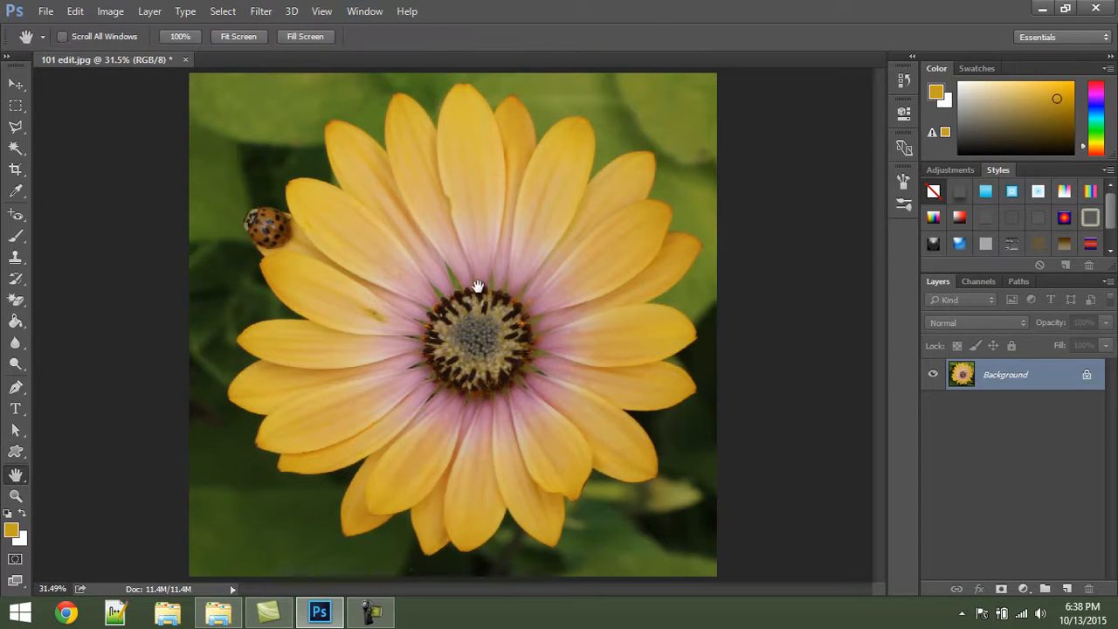
{"action": "scroll", "coordinate": [346, 265], "scroll_direction": "up", "scroll_amount": 3}
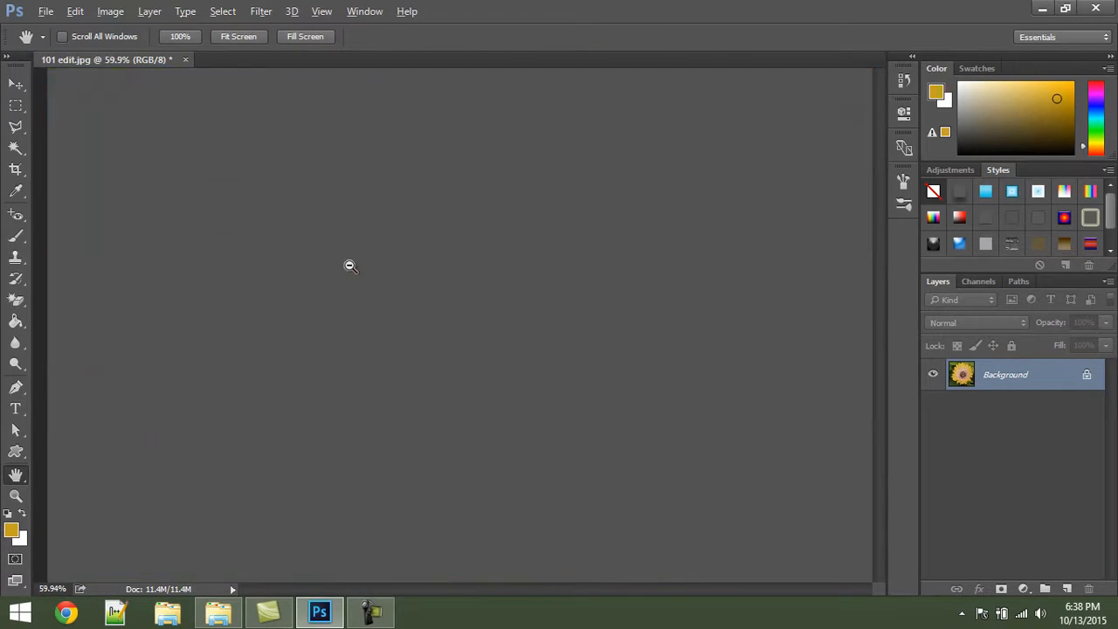
{"action": "left_click_drag", "start_coordinate": [484, 210], "coordinate": [567, 252]}
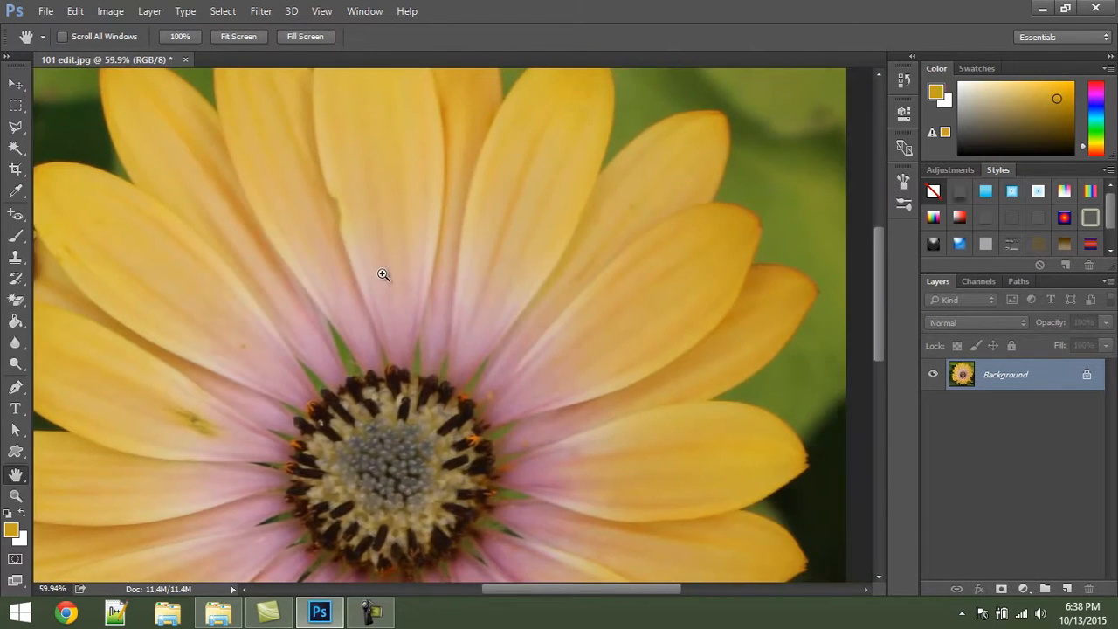
{"action": "scroll", "coordinate": [382, 274], "scroll_direction": "down", "scroll_amount": 3}
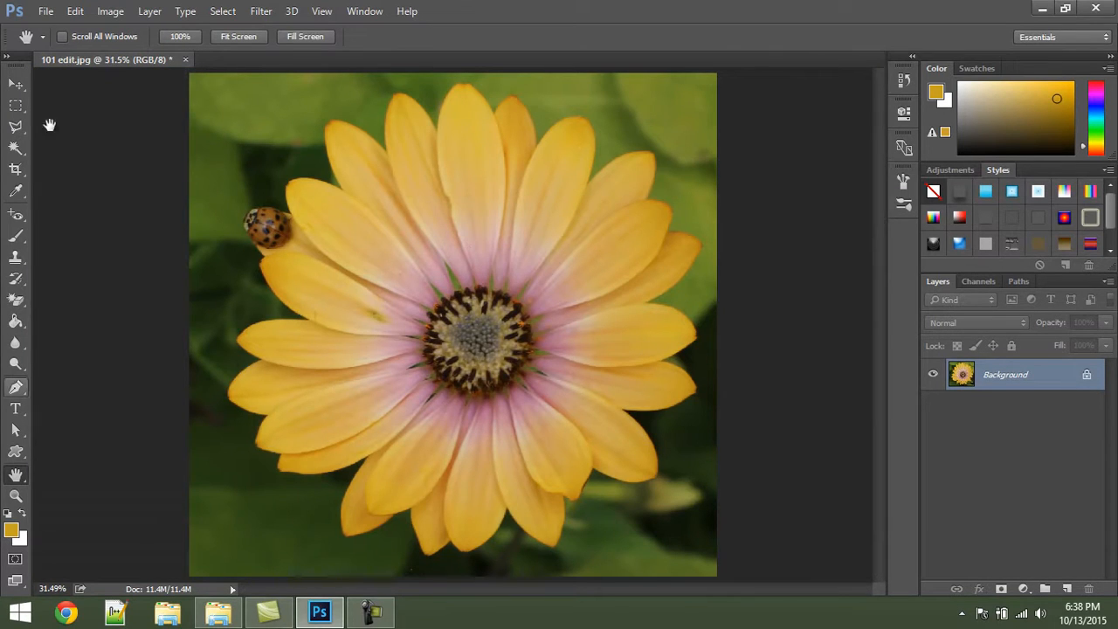
{"action": "key", "text": "v"}
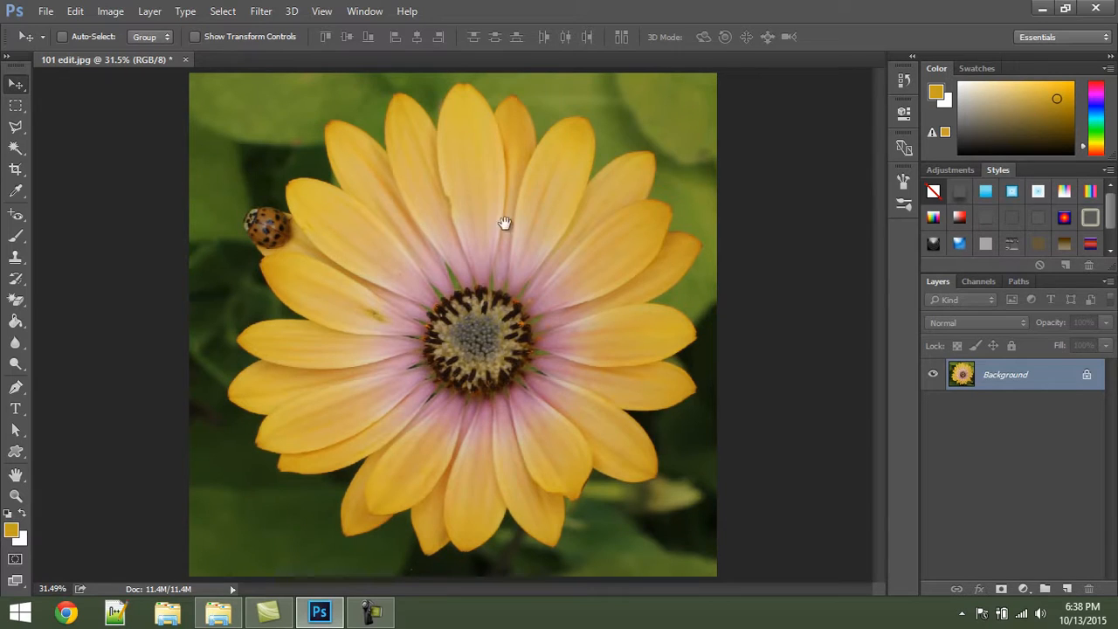
{"action": "left_click", "coordinate": [19, 496]}
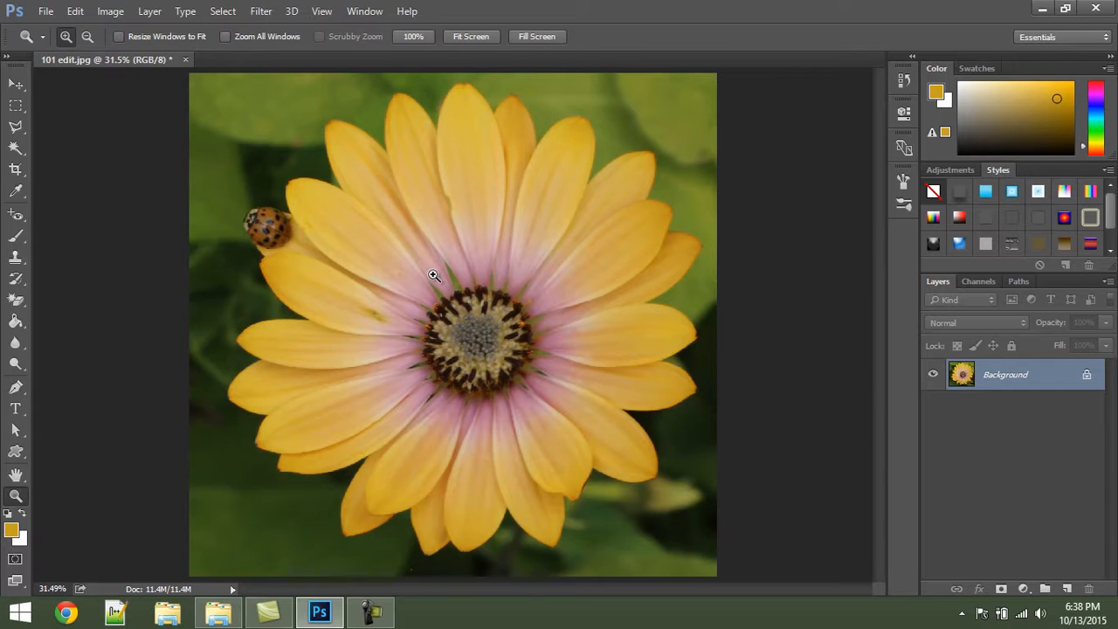
{"action": "left_click", "coordinate": [16, 84]}
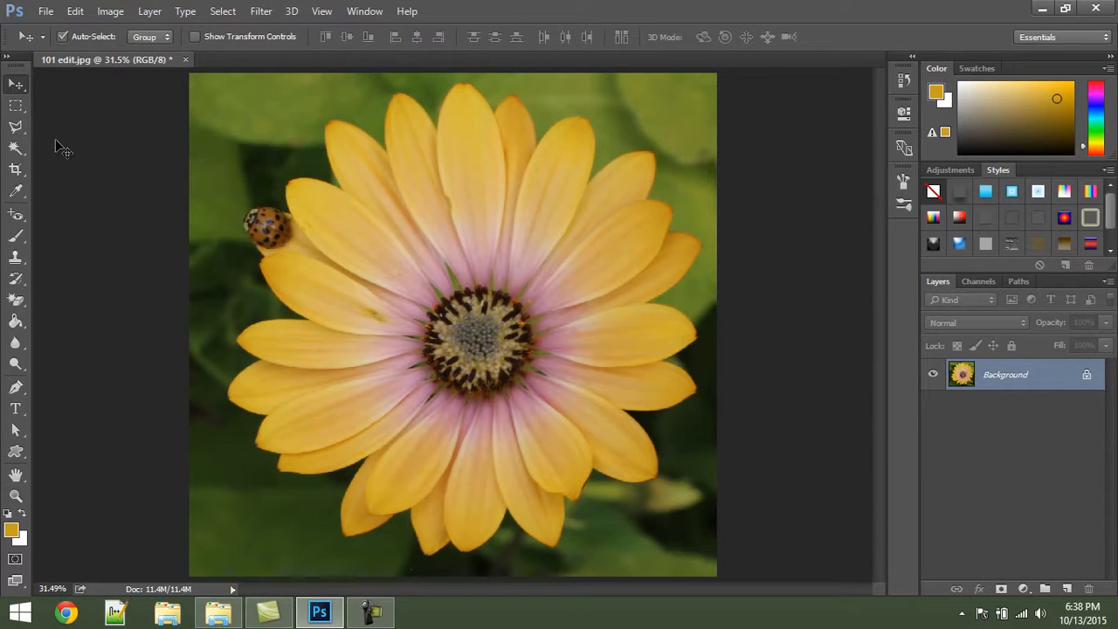
Examine the flower at different magnifications, including fit on screen and 100%.
{"action": "key", "text": "ctrl+plus"}
{"action": "key", "text": "ctrl+plus"}
{"action": "key", "text": "ctrl+plus"}
{"action": "key", "text": "ctrl+plus"}
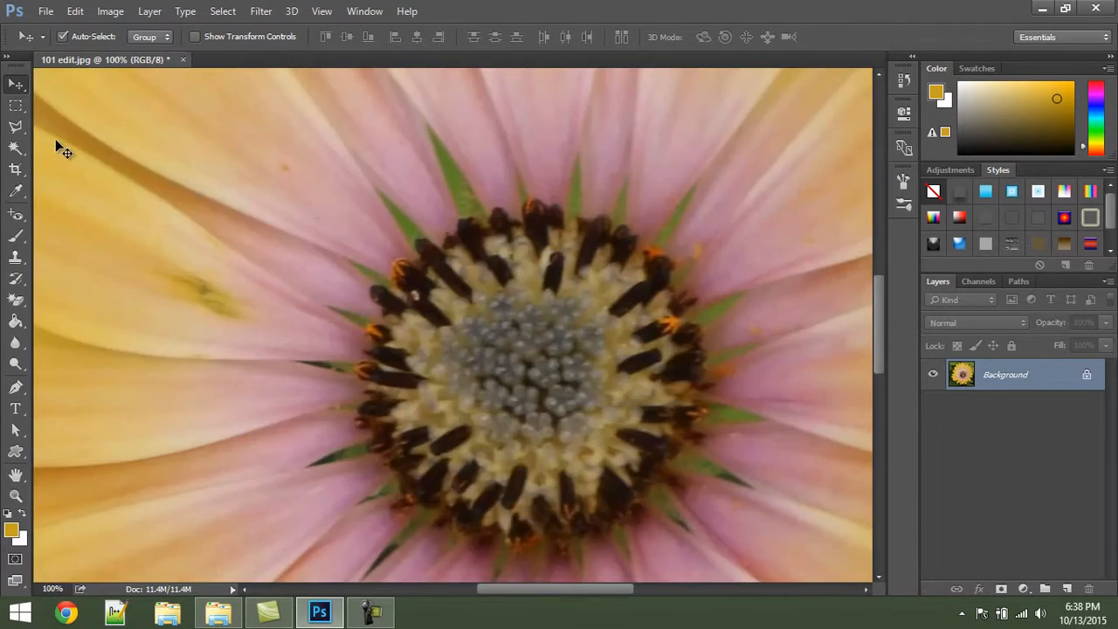
{"action": "key", "text": "ctrl+minus"}
{"action": "key", "text": "ctrl+minus"}
{"action": "key", "text": "ctrl+minus"}
{"action": "key", "text": "ctrl+minus"}
{"action": "key", "text": "ctrl+minus"}
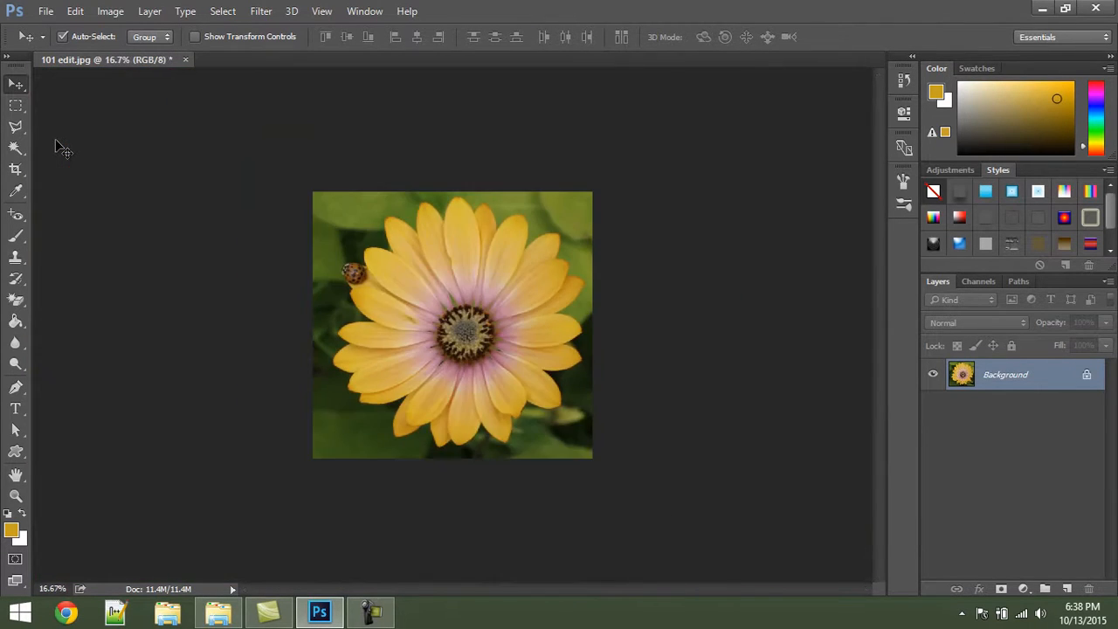
{"action": "key", "text": "ctrl+plus"}
{"action": "key", "text": "ctrl+plus"}
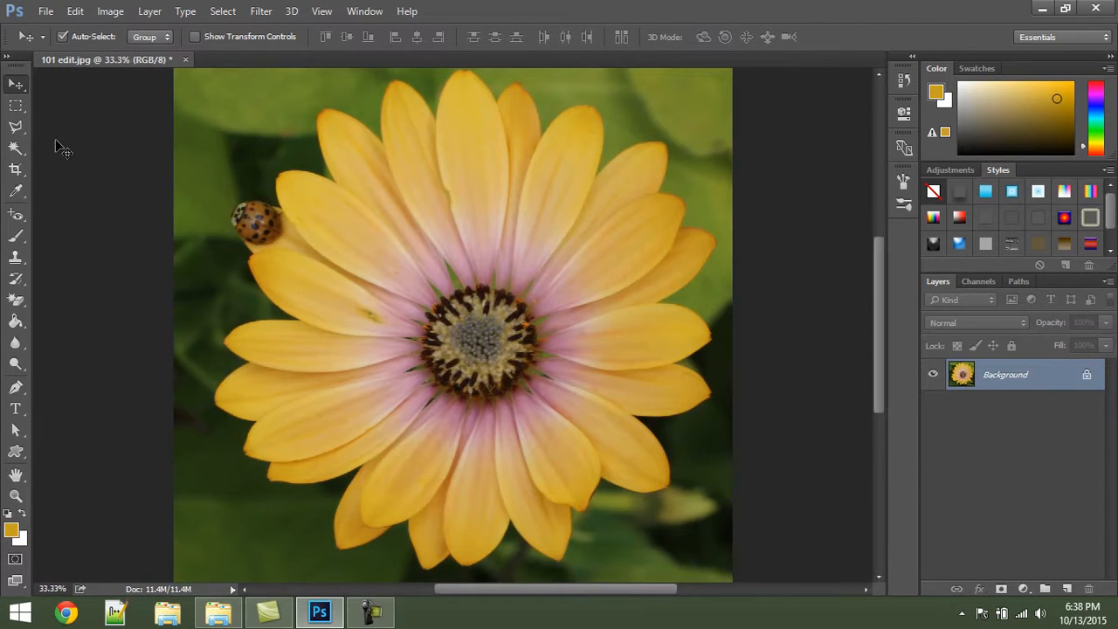
{"action": "key", "text": "ctrl+0"}
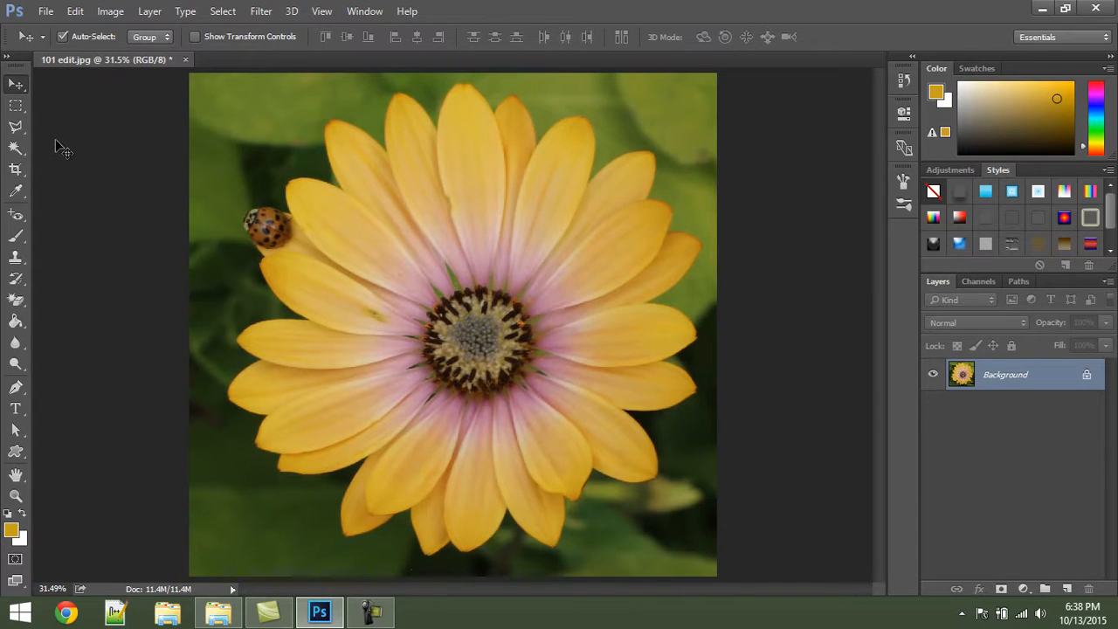
{"action": "key", "text": "ctrl+1"}
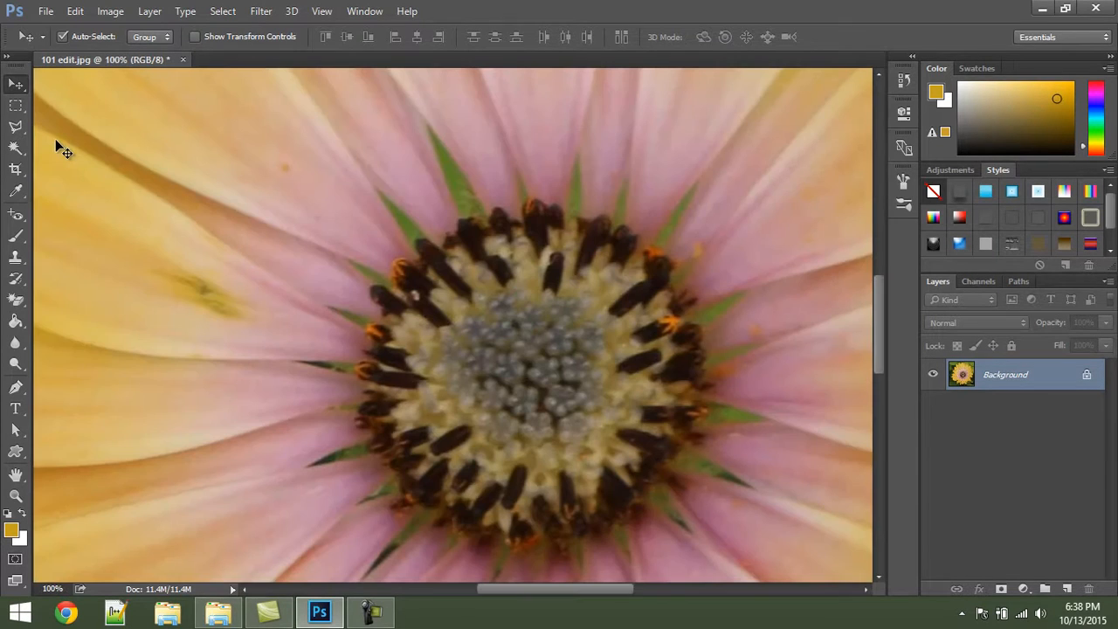
View the image at print size, and fit it back on screen.
{"action": "left_click", "coordinate": [320, 10]}
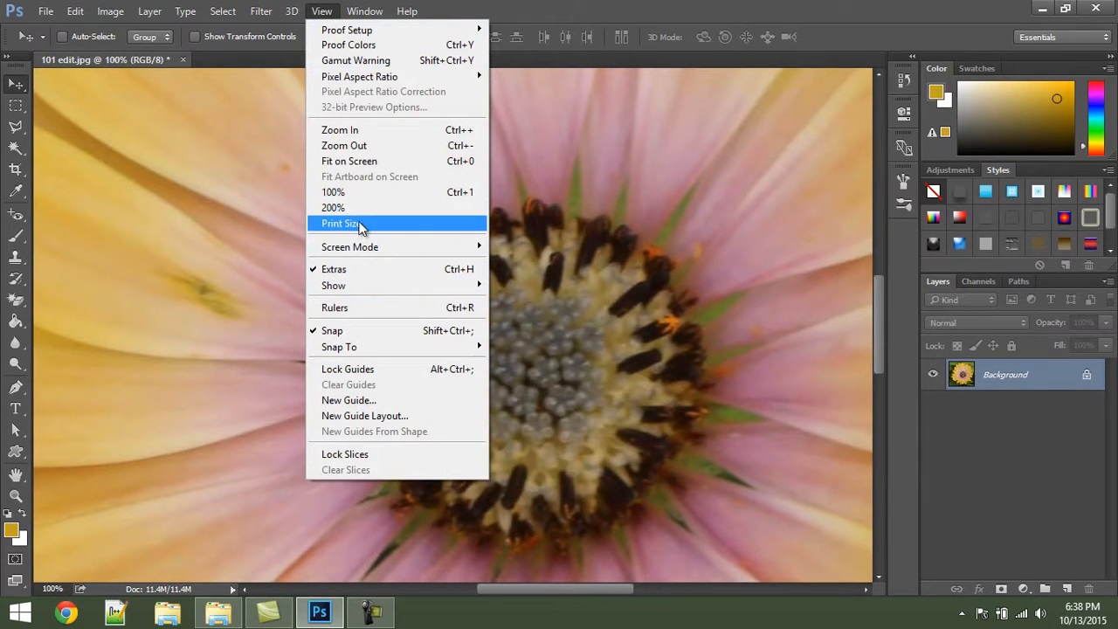
{"action": "left_click", "coordinate": [367, 222]}
{"action": "key", "text": "ctrl+0"}
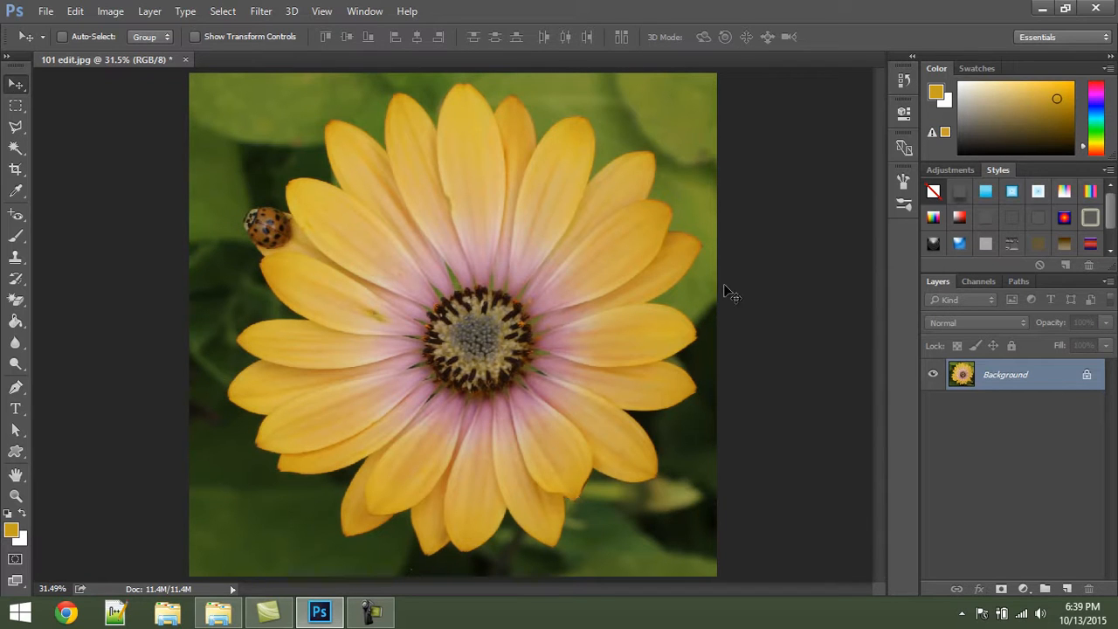
Inspect the flower's centre at 100% and closer, and fit the whole image on screen again.
{"action": "key", "text": "ctrl+1"}
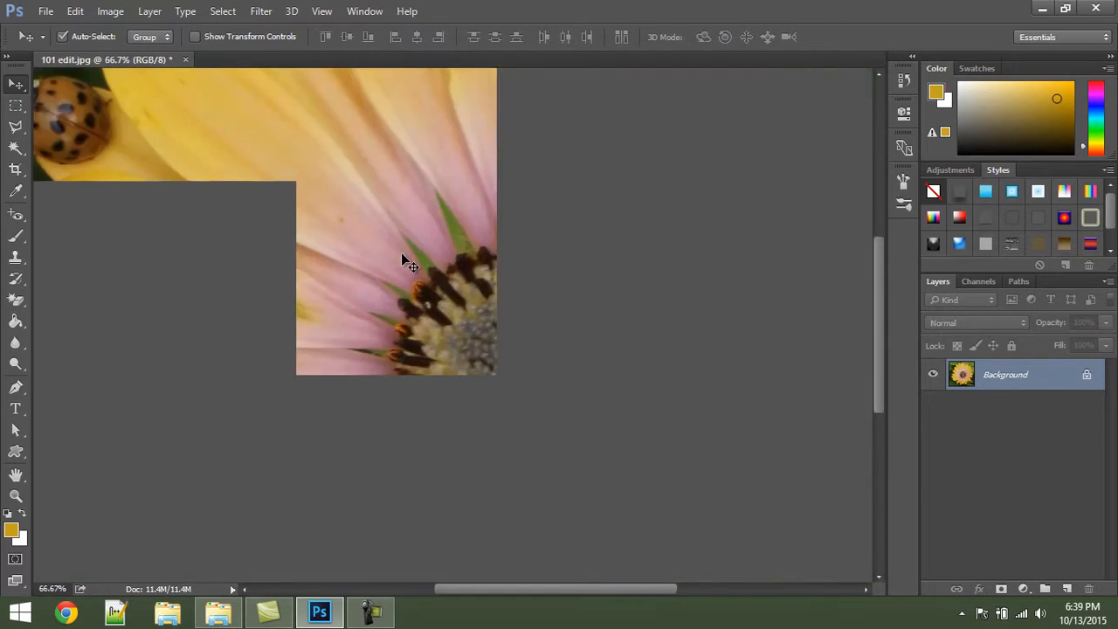
{"action": "key", "text": "space"}
{"action": "left_click_drag", "start_coordinate": [325, 168], "coordinate": [82, 235]}
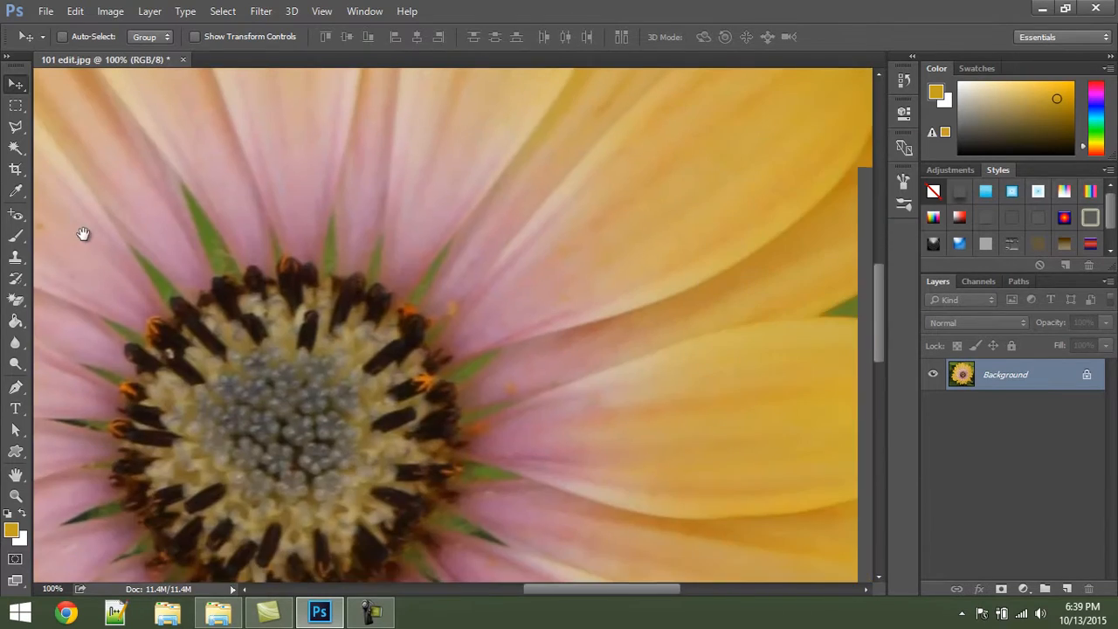
{"action": "left_click_drag", "start_coordinate": [477, 280], "coordinate": [545, 308]}
{"action": "scroll", "coordinate": [545, 303], "scroll_direction": "up", "scroll_amount": 2}
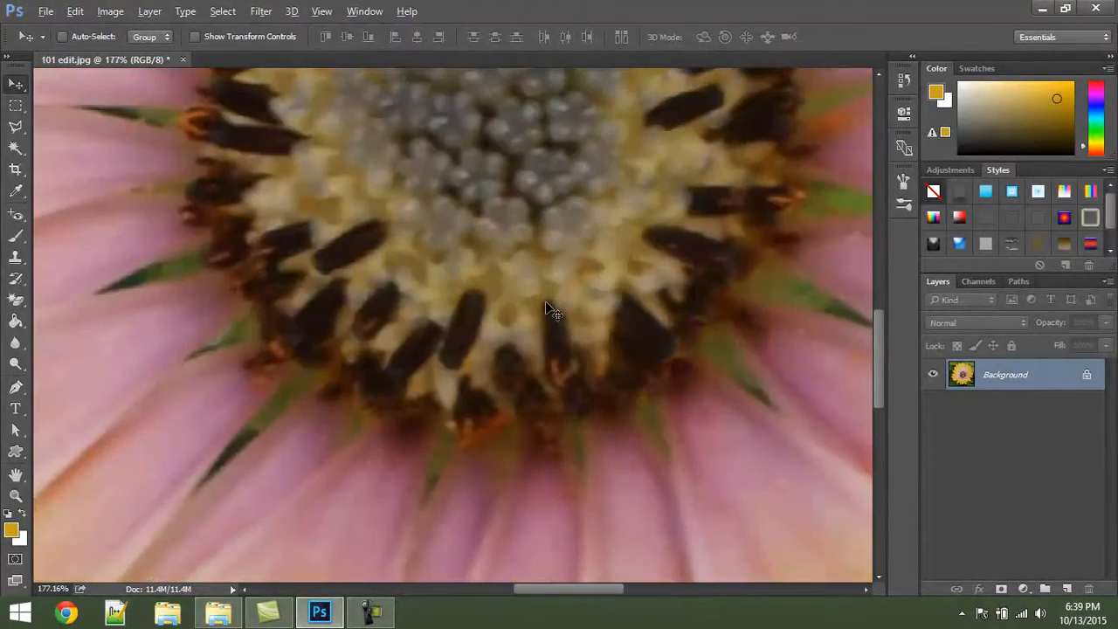
{"action": "key", "text": "ctrl+0"}
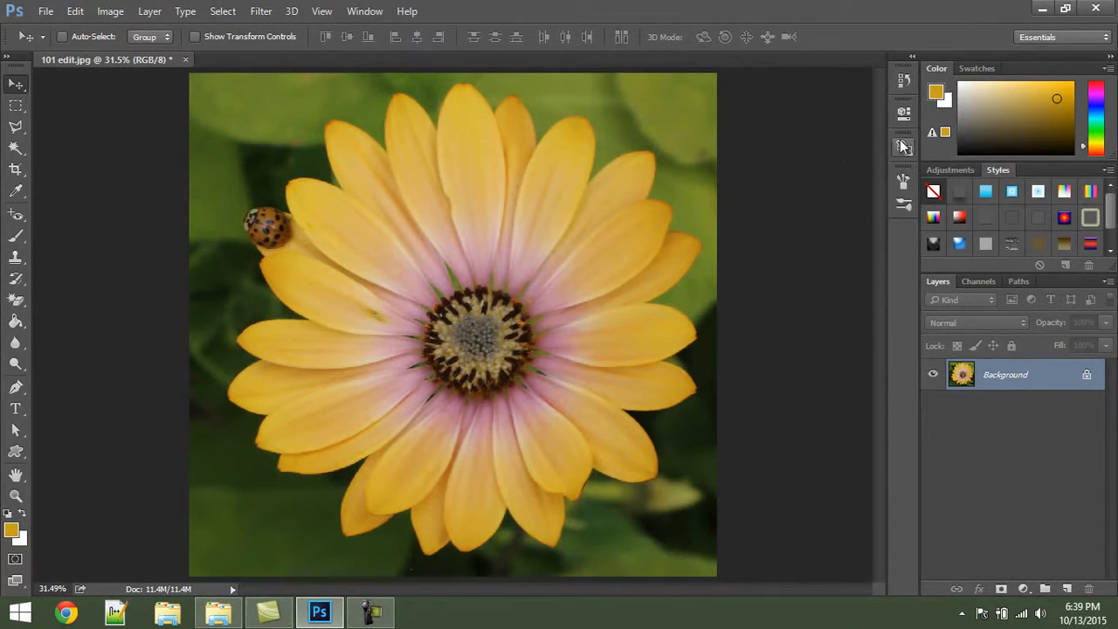
{"action": "left_click", "coordinate": [897, 81]}
{"action": "left_click", "coordinate": [896, 83]}
{"action": "left_click", "coordinate": [985, 279]}
{"action": "left_click", "coordinate": [940, 280]}
{"action": "left_click", "coordinate": [108, 12]}
{"action": "left_click", "coordinate": [110, 13]}
Convert the locked Background into a regular layer and rename it OG.
{"action": "double_click", "coordinate": [963, 378]}
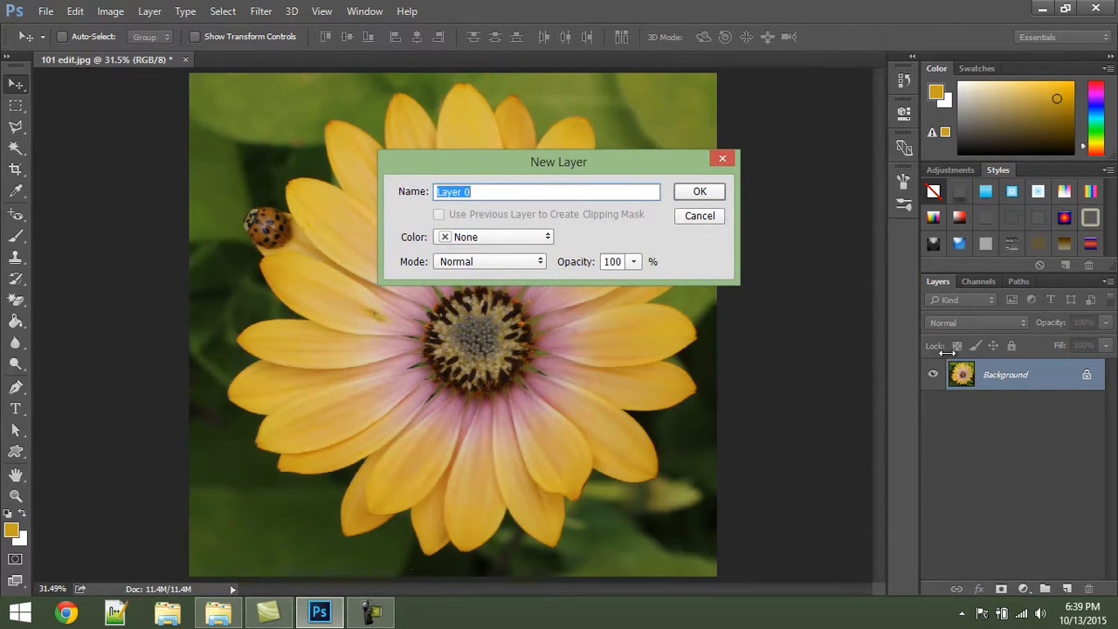
{"action": "type", "text": "Background"}
{"action": "left_click", "coordinate": [700, 194]}
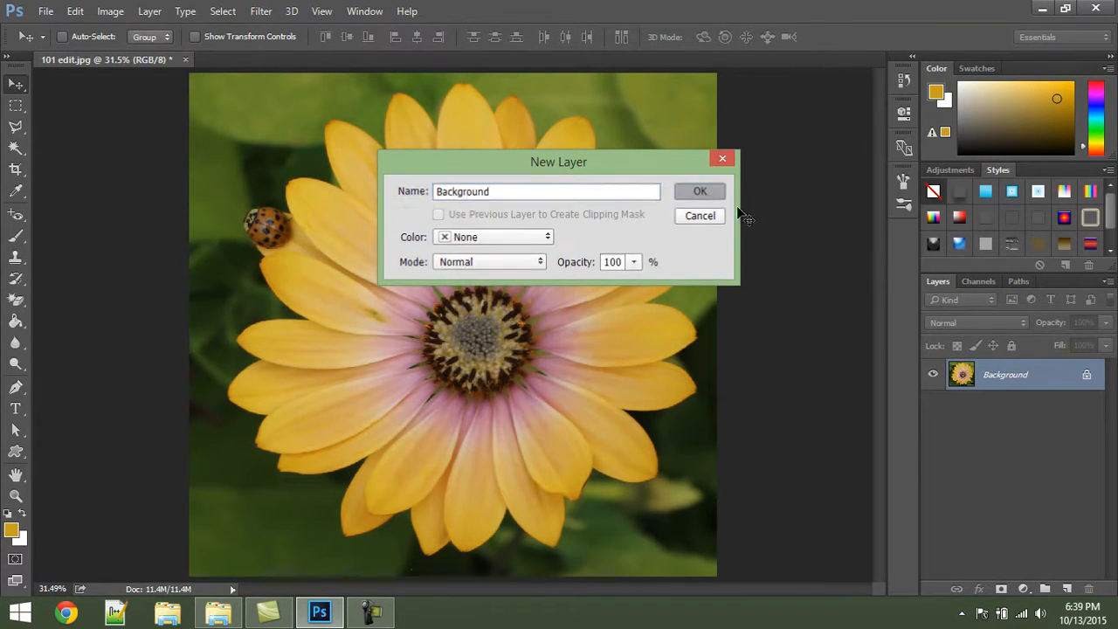
{"action": "double_click", "coordinate": [1018, 377]}
{"action": "type", "text": "o"}
{"action": "key", "text": "Return"}
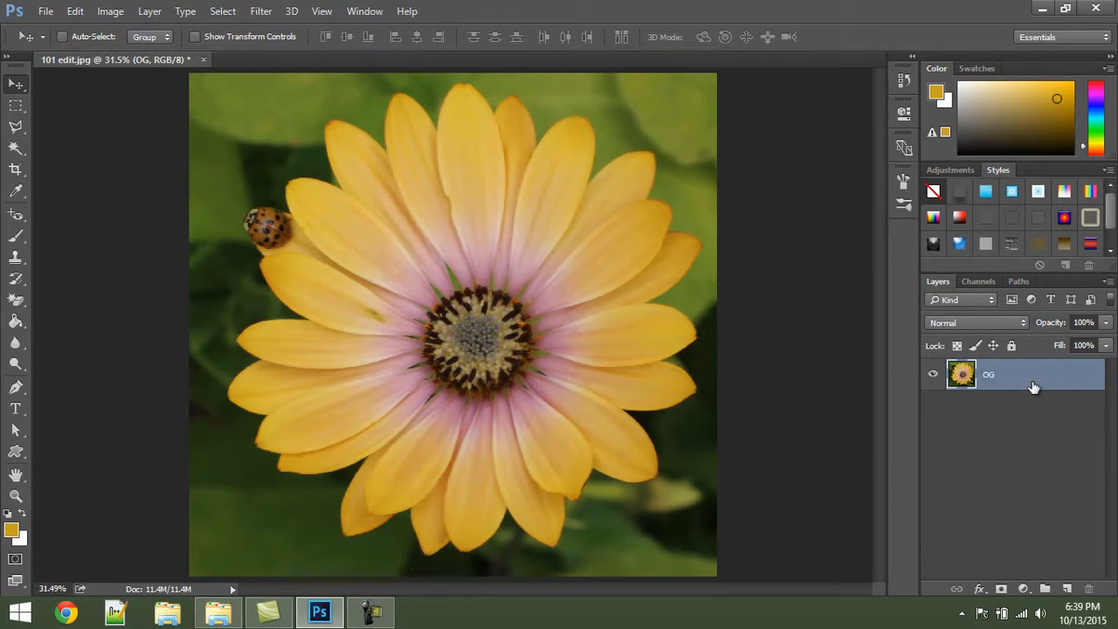
Duplicate the OG layer and rename the copy Flower Yellow.
{"action": "key", "text": "ctrl"}
{"action": "key", "text": "ctrl+j"}
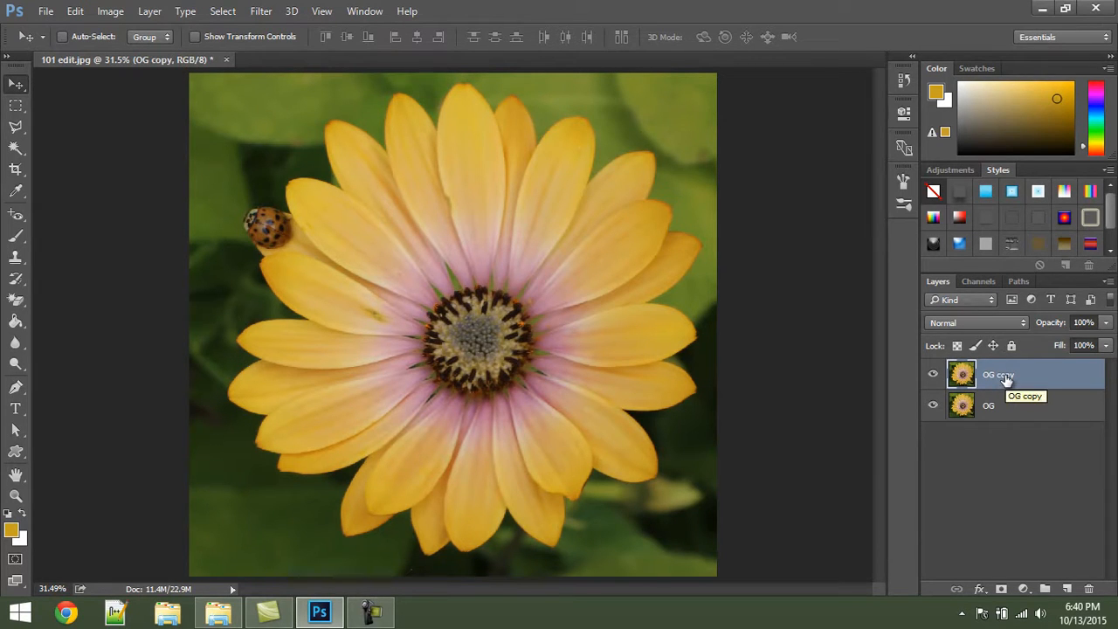
{"action": "double_click", "coordinate": [1004, 375]}
{"action": "type", "text": "Flower Yellow"}
{"action": "key", "text": "Return"}
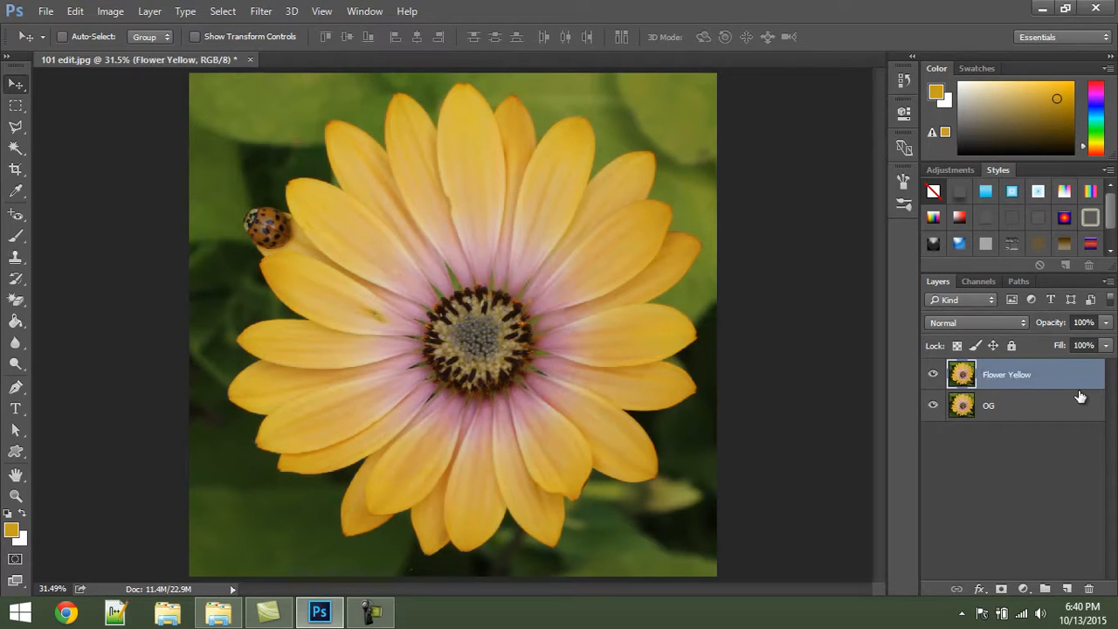
Hide and show the Flower Yellow layer to compare it with the original, leaving Flower Yellow selected.
{"action": "left_click", "coordinate": [1049, 460]}
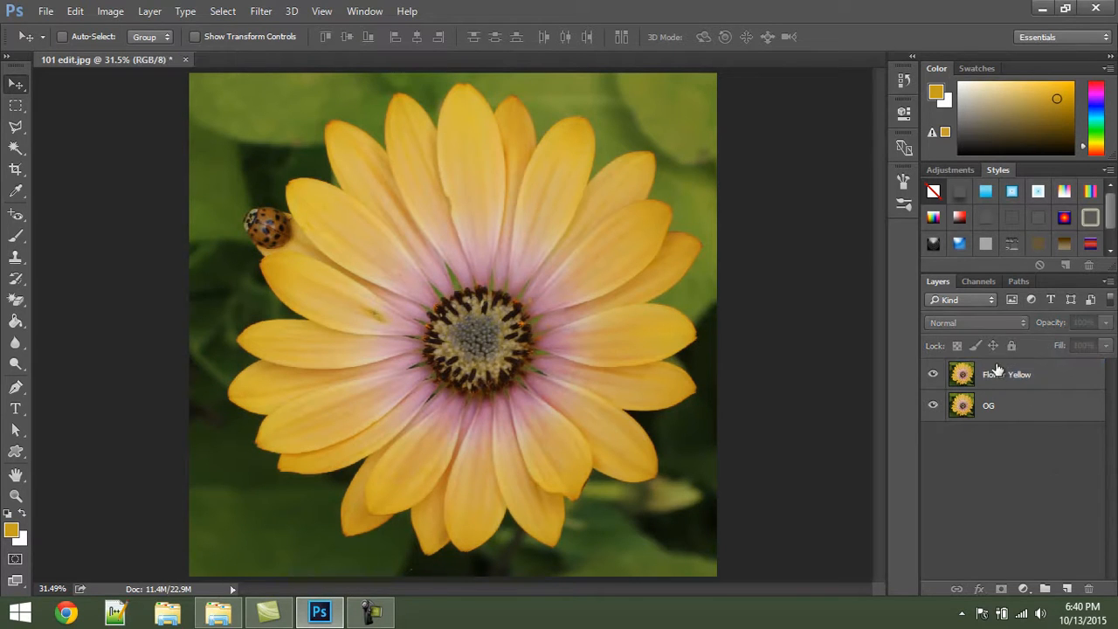
{"action": "left_click", "coordinate": [1001, 382]}
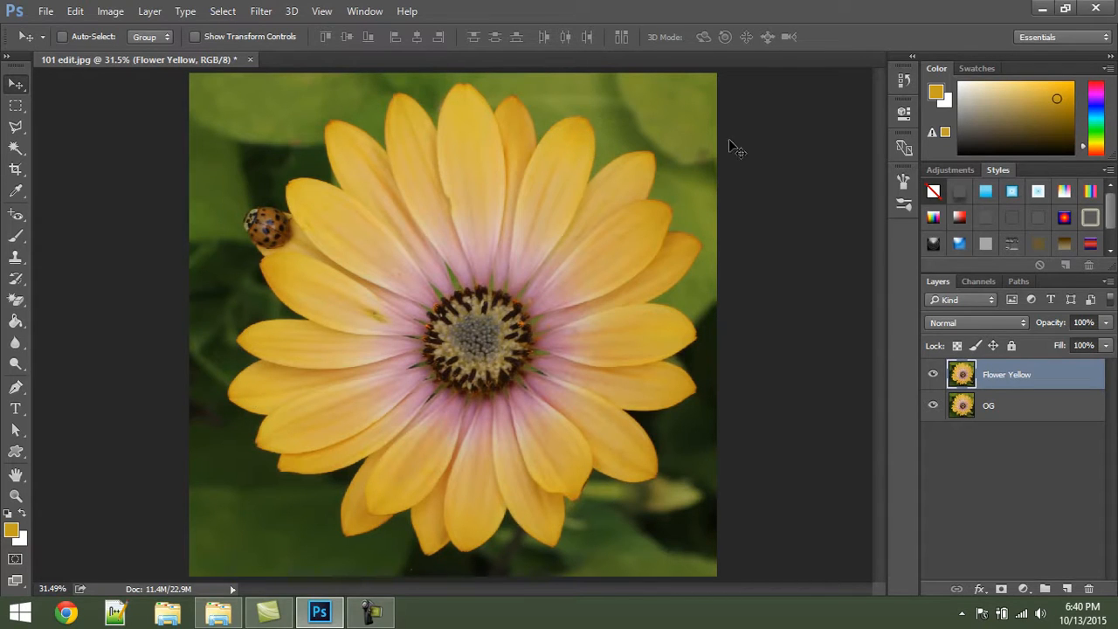
{"action": "left_click", "coordinate": [933, 375]}
{"action": "left_click", "coordinate": [933, 375]}
{"action": "left_click", "coordinate": [1010, 406]}
{"action": "left_click", "coordinate": [1014, 375]}
Add a Brightness/Contrast adjustment layer above Flower Yellow and clip it to that layer.
{"action": "left_click", "coordinate": [1025, 588]}
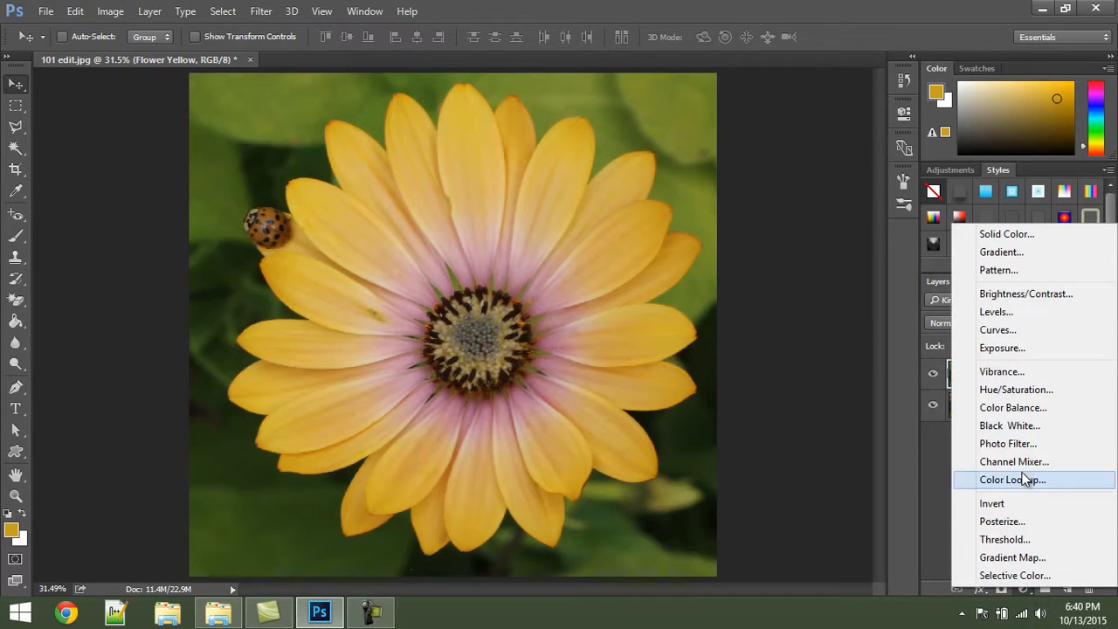
{"action": "left_click", "coordinate": [1027, 294]}
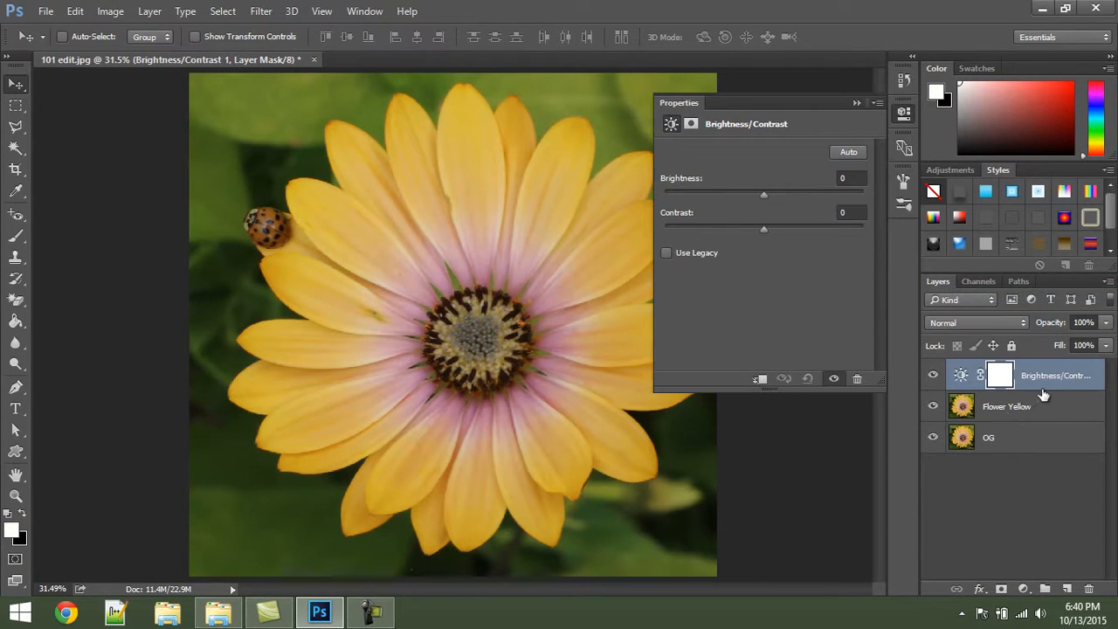
{"action": "left_click_drag", "start_coordinate": [1043, 395], "coordinate": [1042, 384]}
{"action": "left_click_drag", "start_coordinate": [1042, 393], "coordinate": [1041, 383]}
{"action": "left_click", "coordinate": [1037, 385], "text": "alt"}
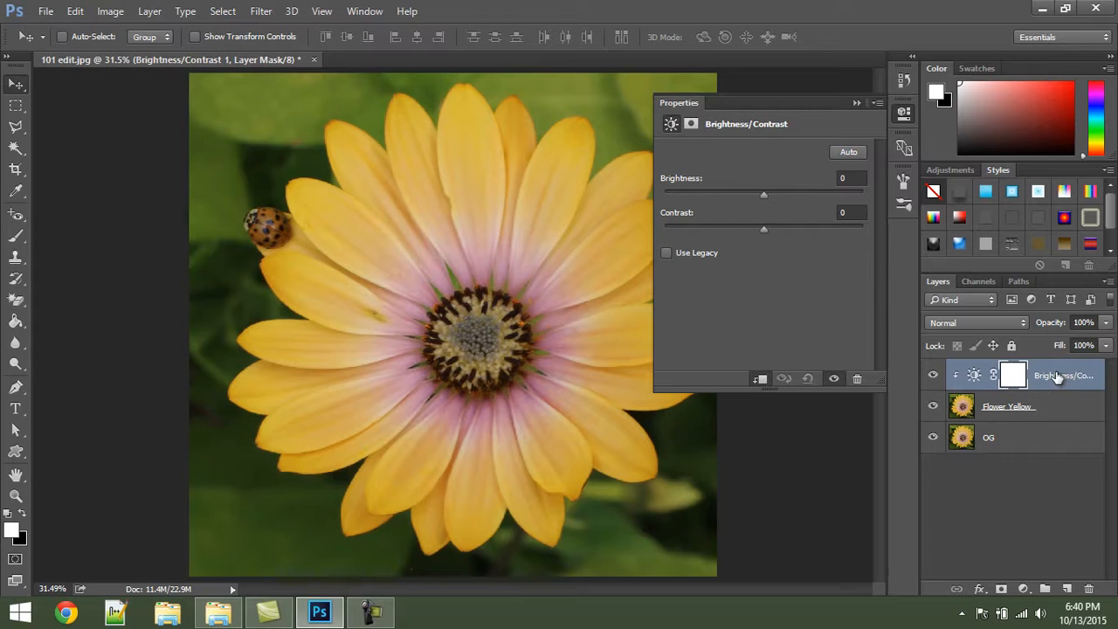
Switch between the Flower Yellow layer and its clipped adjustment layer, ending with the Brightness/Contrast layer selected.
{"action": "left_click", "coordinate": [1057, 377]}
{"action": "left_click", "coordinate": [1013, 408]}
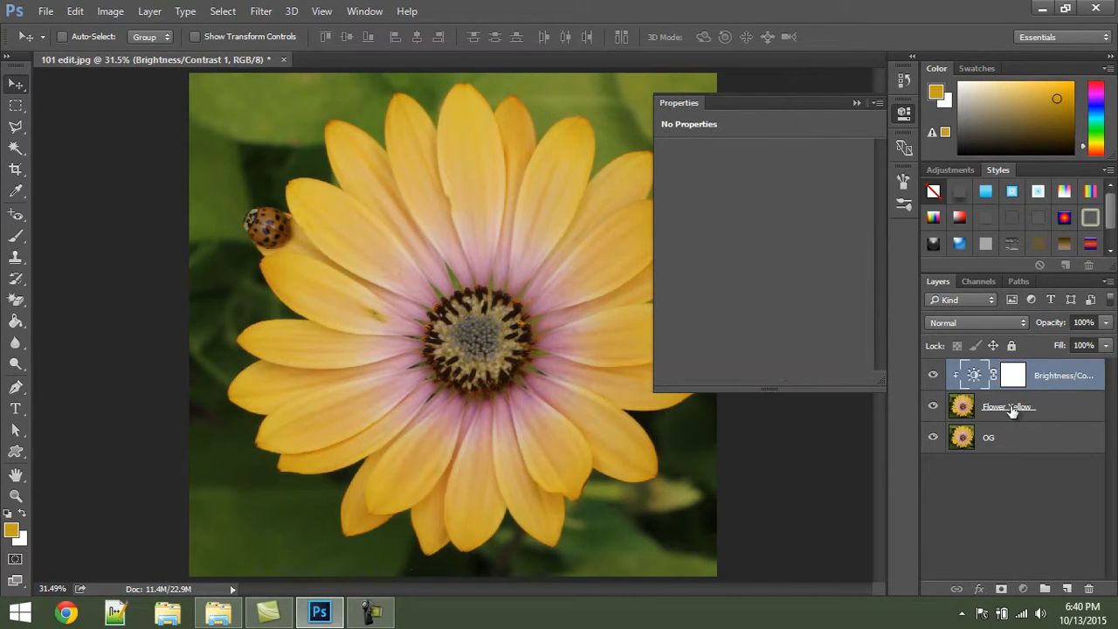
{"action": "left_click", "coordinate": [1039, 381]}
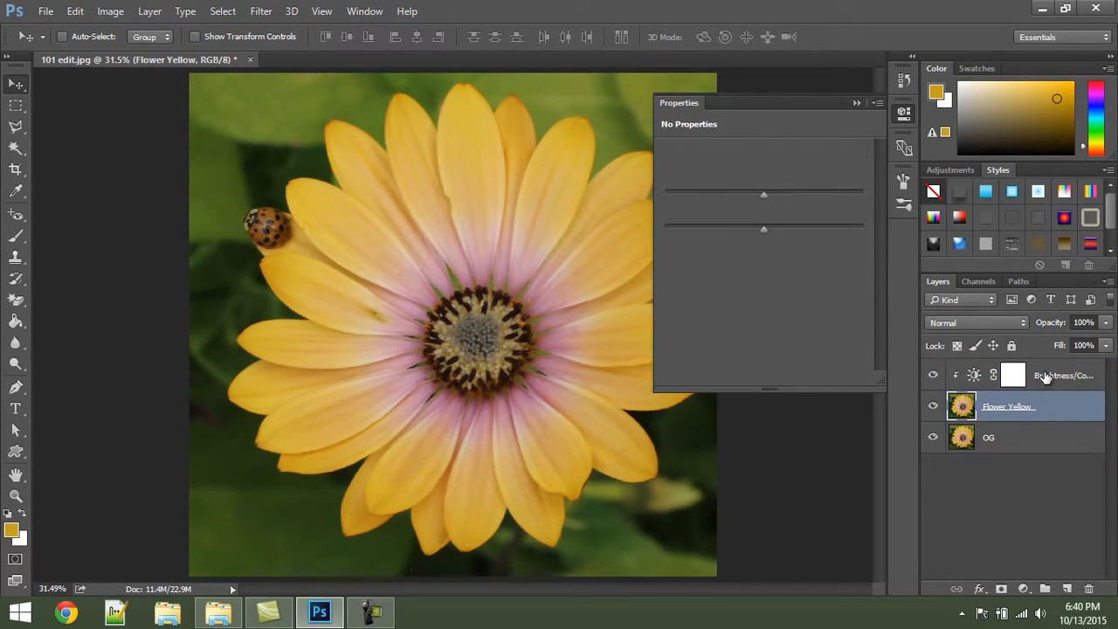
Release the Brightness/Contrast layer's clipping, clip it to Flower Yellow again, and select Flower Yellow.
{"action": "left_click", "coordinate": [1037, 384], "text": "alt"}
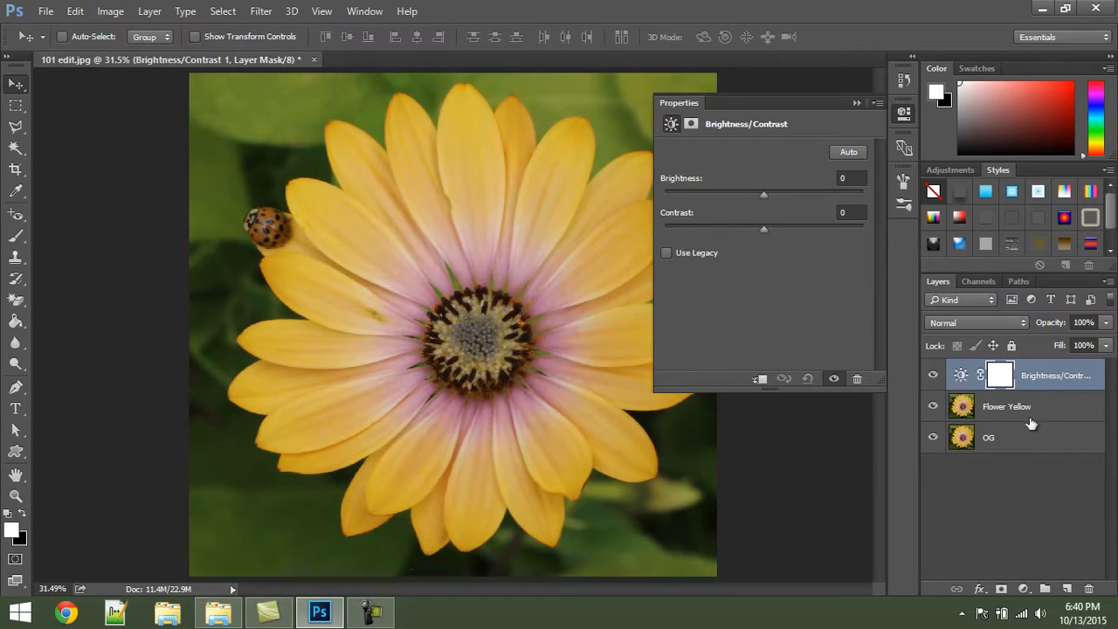
{"action": "left_click", "coordinate": [1037, 386], "text": "alt"}
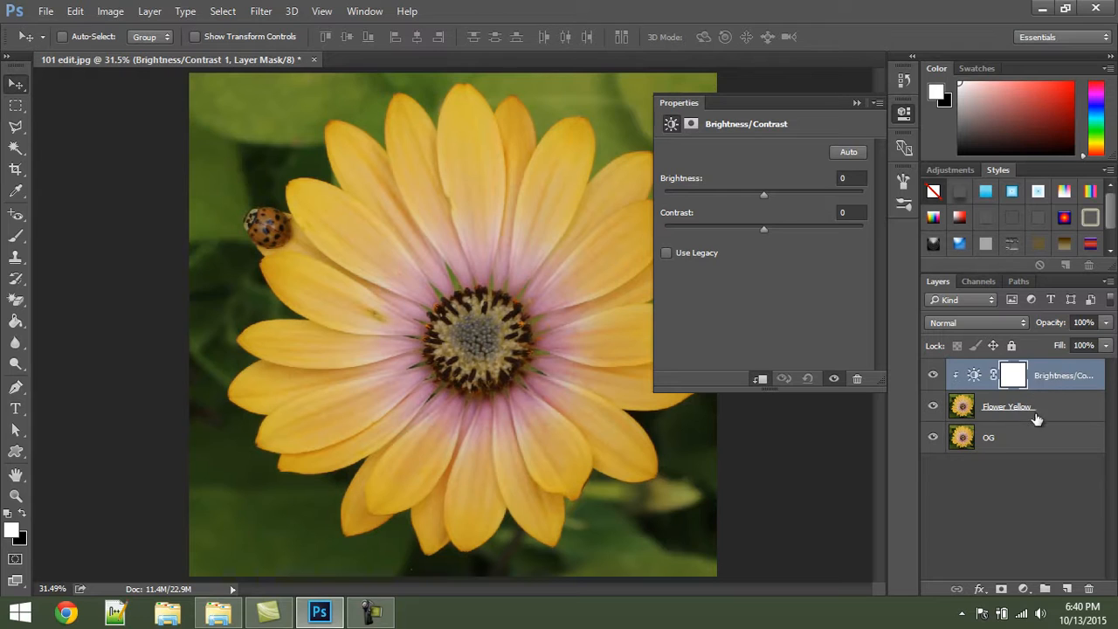
{"action": "left_click", "coordinate": [1005, 423]}
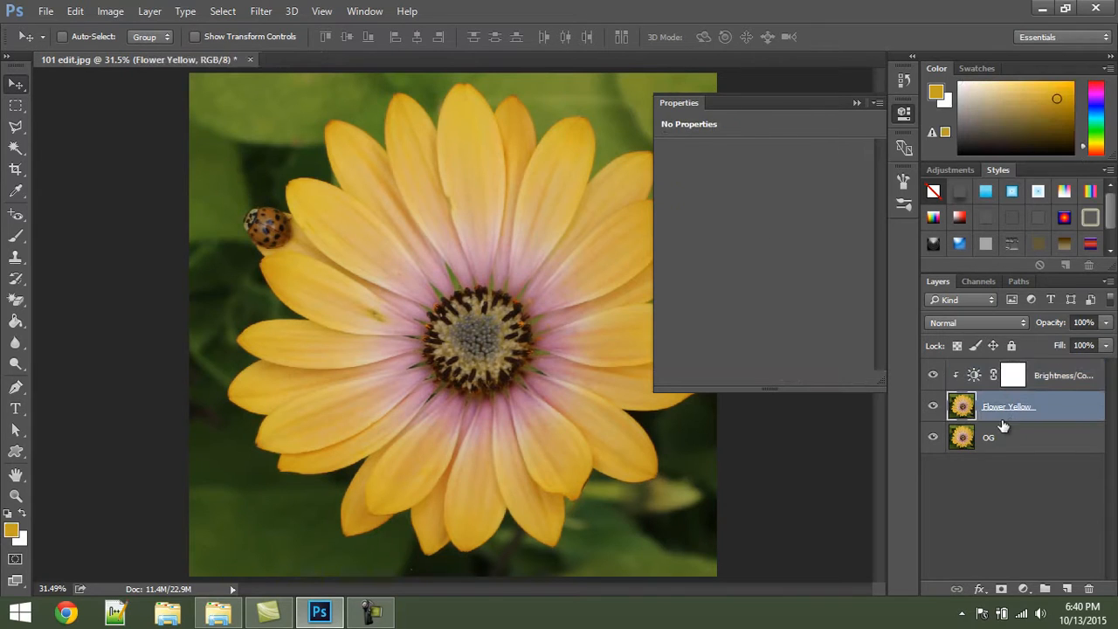
Set the clipped Brightness/Contrast adjustment to Contrast 60 and Brightness -5.
{"action": "left_click", "coordinate": [1066, 375]}
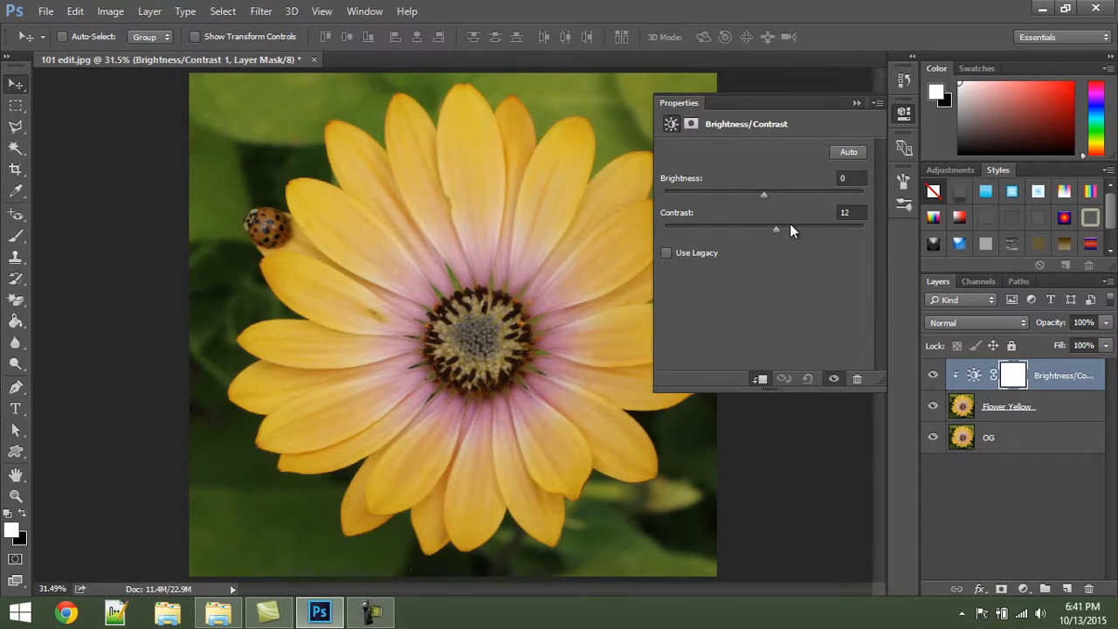
{"action": "left_click_drag", "start_coordinate": [790, 225], "coordinate": [802, 225]}
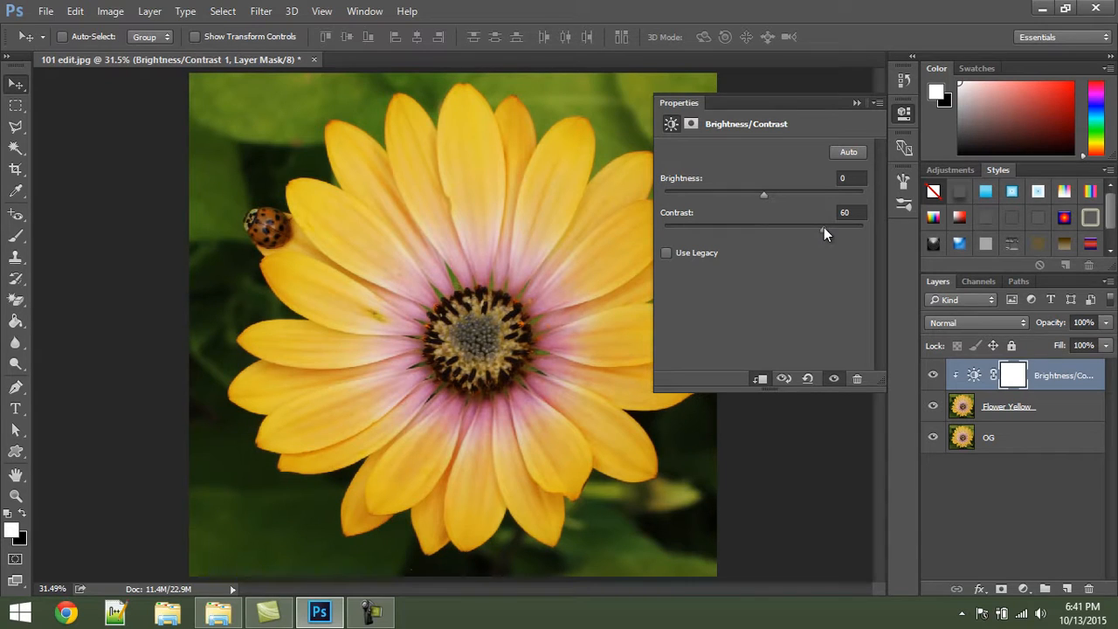
{"action": "left_click_drag", "start_coordinate": [761, 190], "coordinate": [760, 195]}
Toggle the Brightness/Contrast adjustment off and on to compare its effect, then collapse its properties and deselect the layer.
{"action": "left_click", "coordinate": [834, 380]}
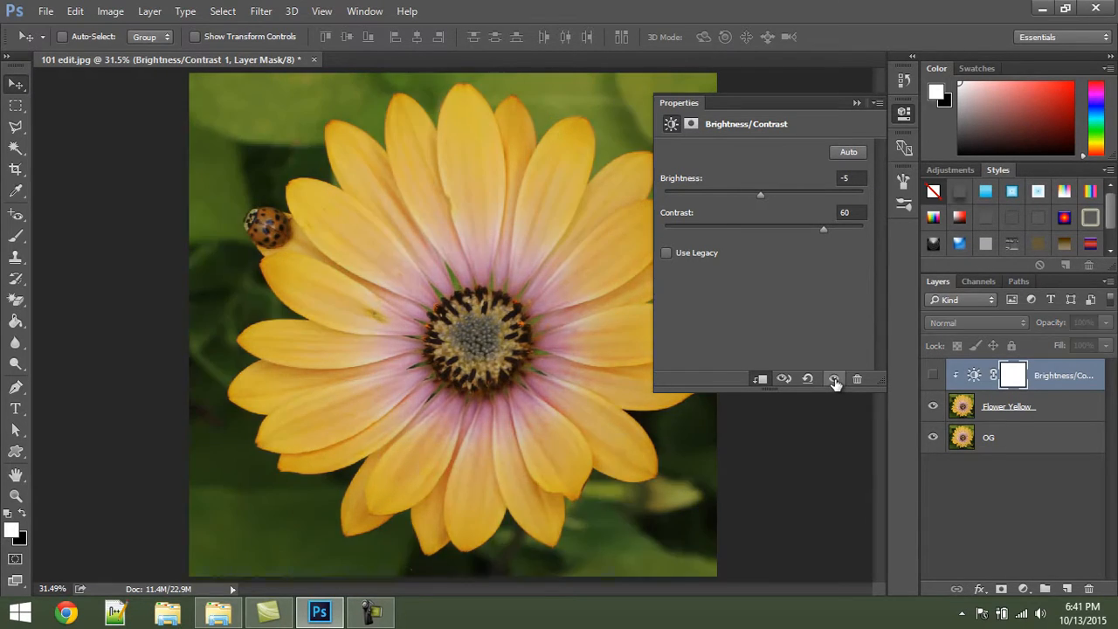
{"action": "left_click", "coordinate": [833, 380]}
{"action": "left_click", "coordinate": [834, 380]}
{"action": "left_click", "coordinate": [834, 380]}
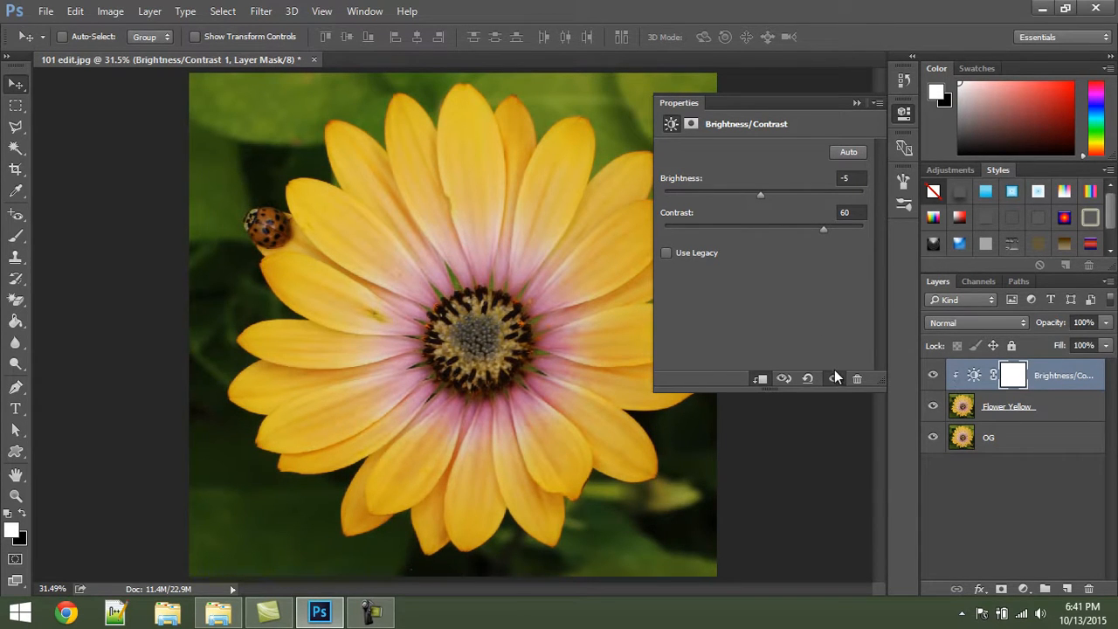
{"action": "left_click", "coordinate": [833, 380]}
{"action": "left_click", "coordinate": [834, 380]}
{"action": "left_click", "coordinate": [833, 380]}
{"action": "left_click", "coordinate": [834, 379]}
{"action": "left_click", "coordinate": [855, 103]}
{"action": "left_click", "coordinate": [1021, 505]}
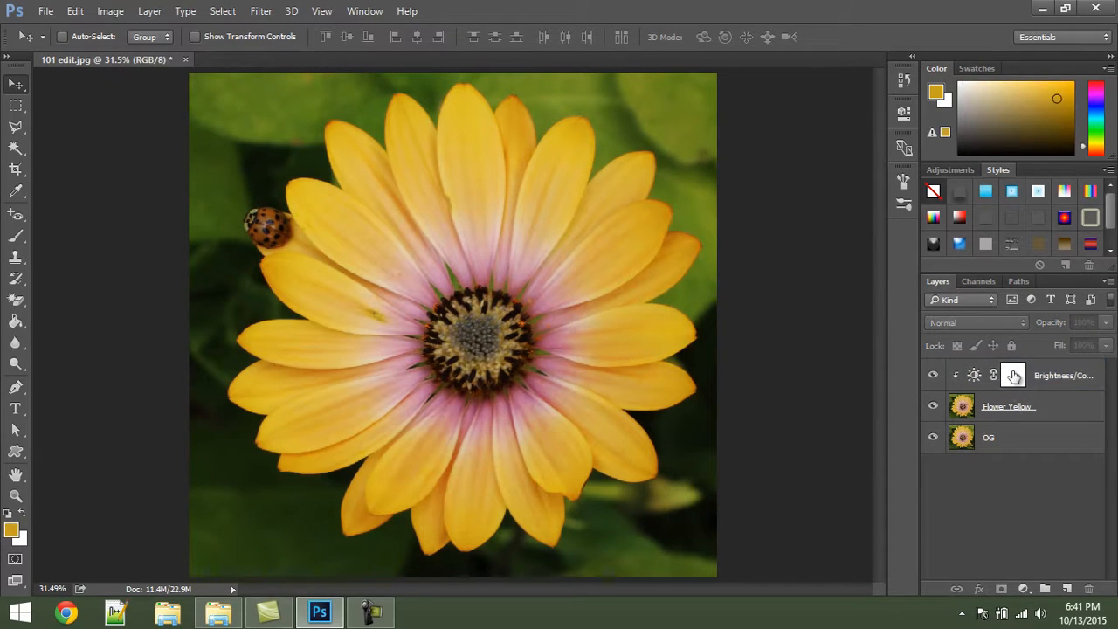
Select the Brightness/Contrast layer's mask and ready the Paint Bucket with black as the foreground color.
{"action": "left_click", "coordinate": [1013, 376]}
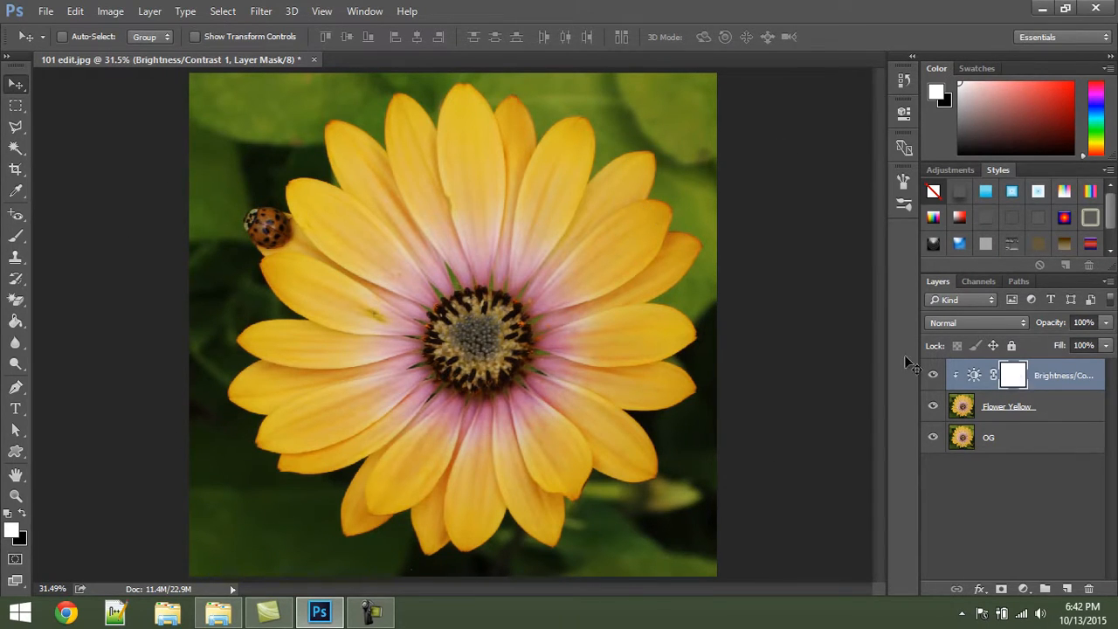
{"action": "key", "text": "g"}
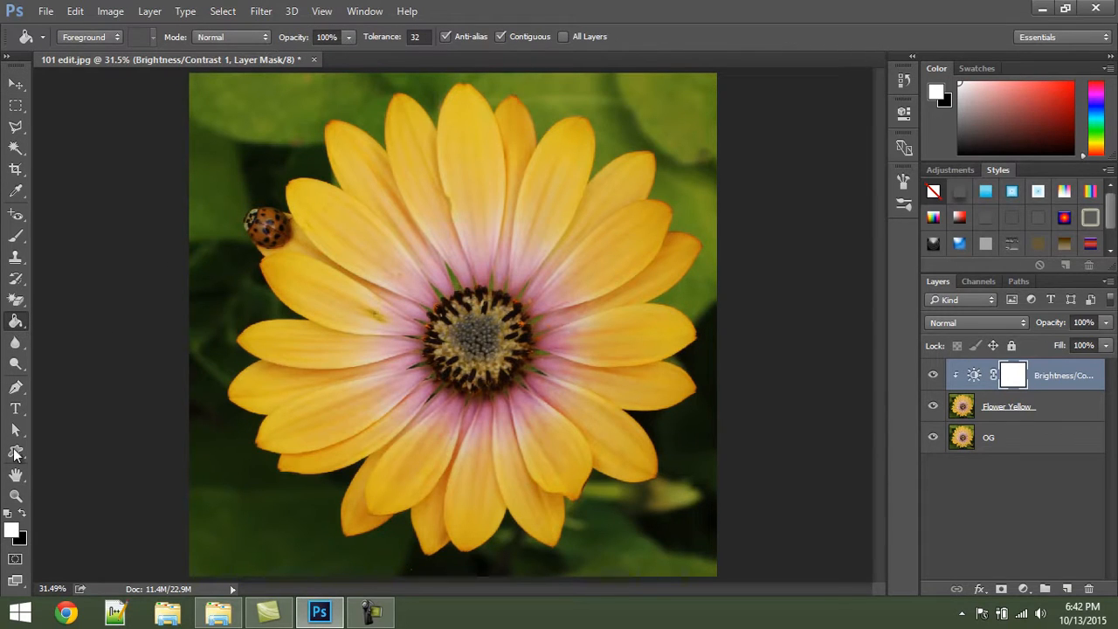
{"action": "key", "text": "x"}
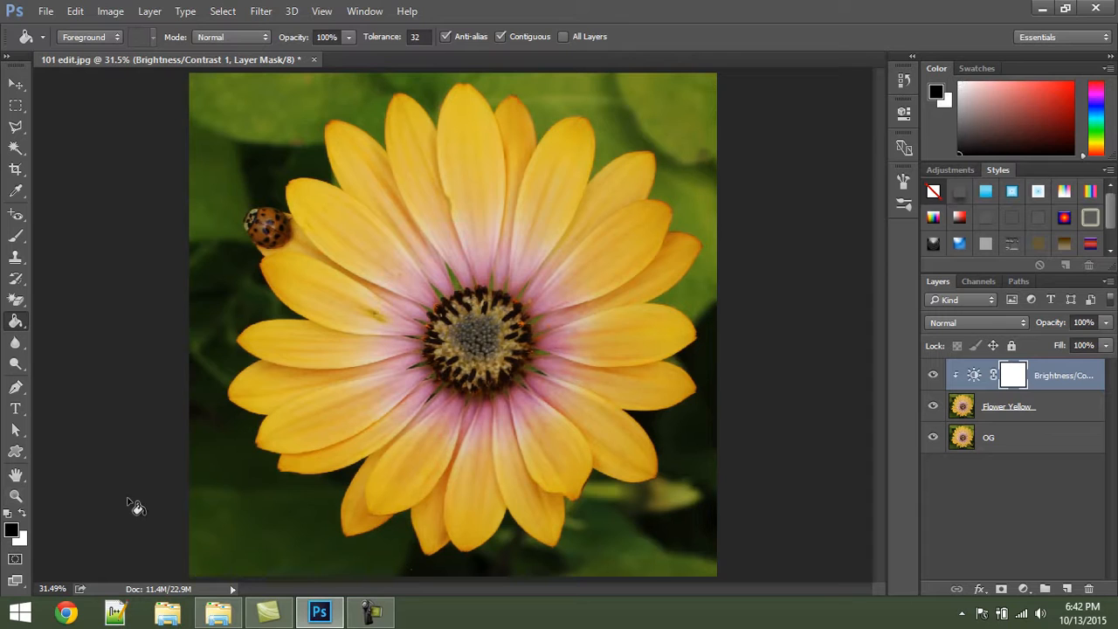
Try filling the adjustment's mask with black using the Paint Bucket, and undo the fill.
{"action": "left_click", "coordinate": [535, 230]}
{"action": "key", "text": "ctrl+z"}
{"action": "key", "text": "i"}
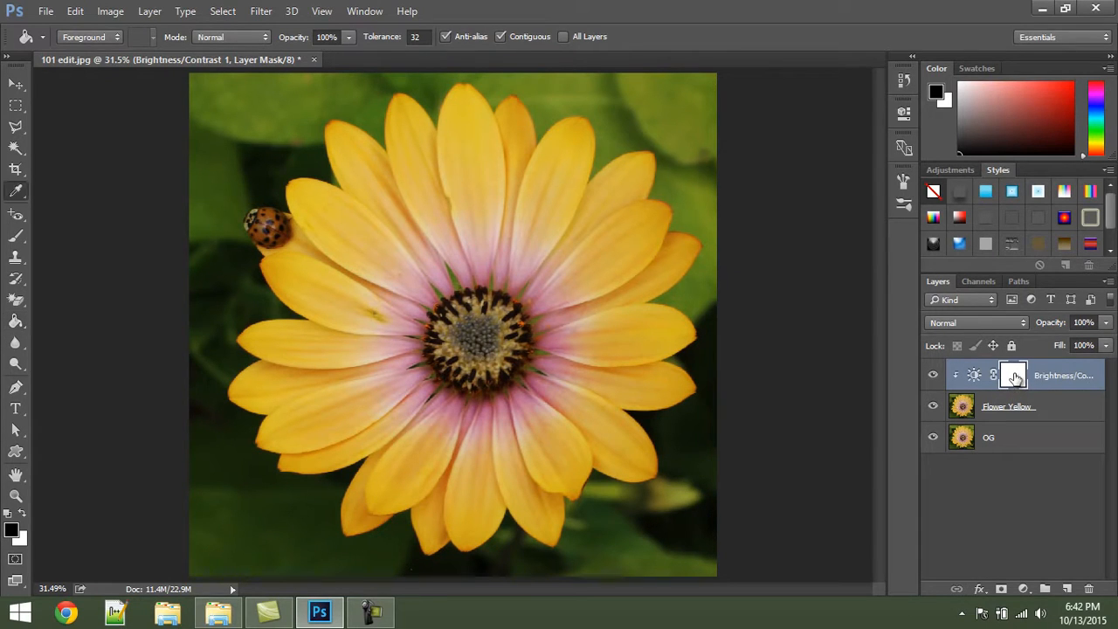
Fill the Brightness/Contrast mask with Black at 100% opacity in Normal mode using the Fill command, then undo and redo it.
{"action": "key", "text": "shift+F5"}
{"action": "left_click_drag", "start_coordinate": [546, 141], "coordinate": [777, 141]}
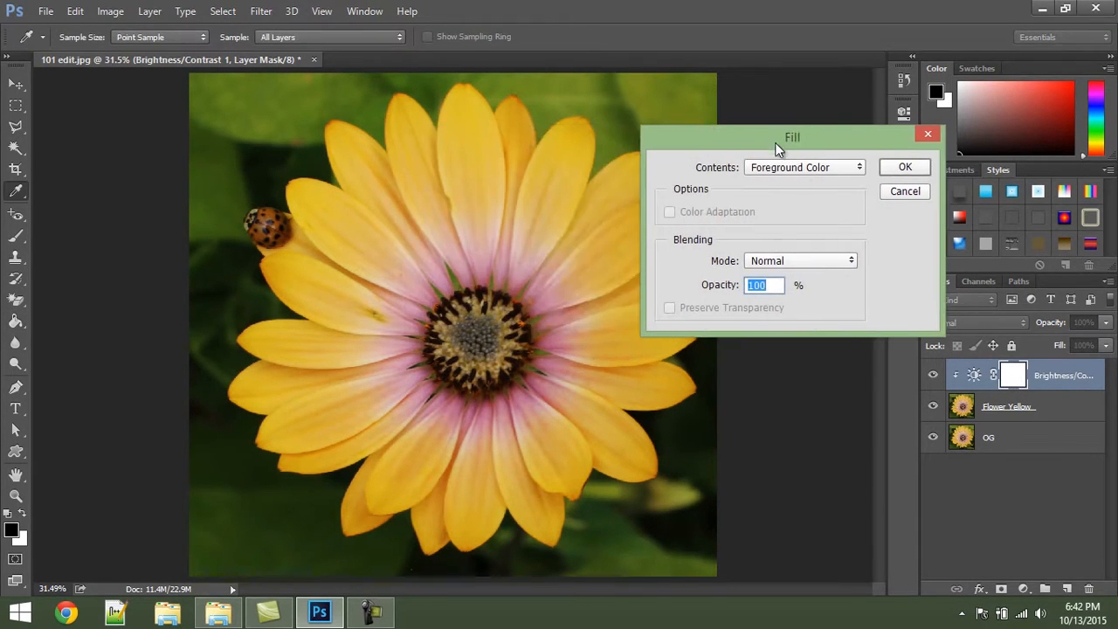
{"action": "left_click", "coordinate": [803, 165]}
{"action": "left_click", "coordinate": [761, 275]}
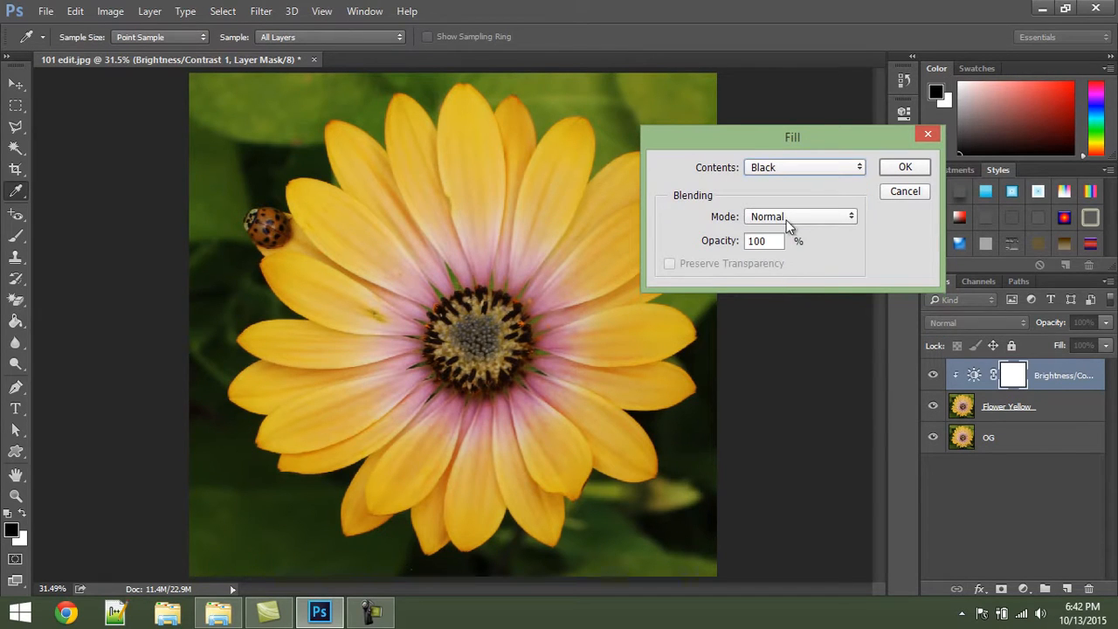
{"action": "left_click", "coordinate": [903, 168]}
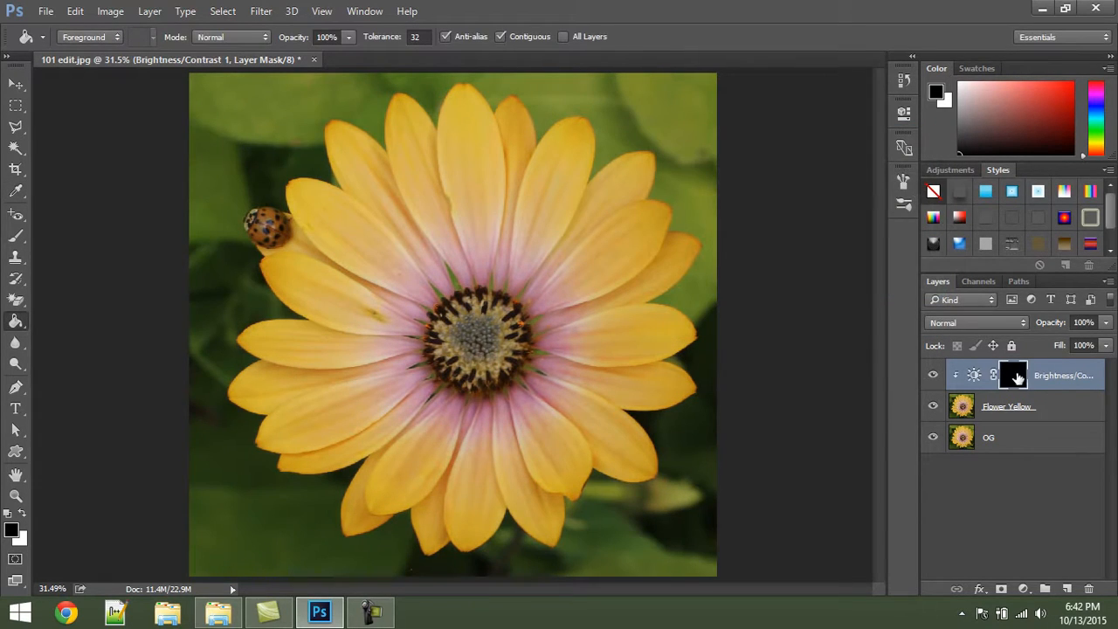
{"action": "key", "text": "ctrl+z"}
{"action": "key", "text": "ctrl+z"}
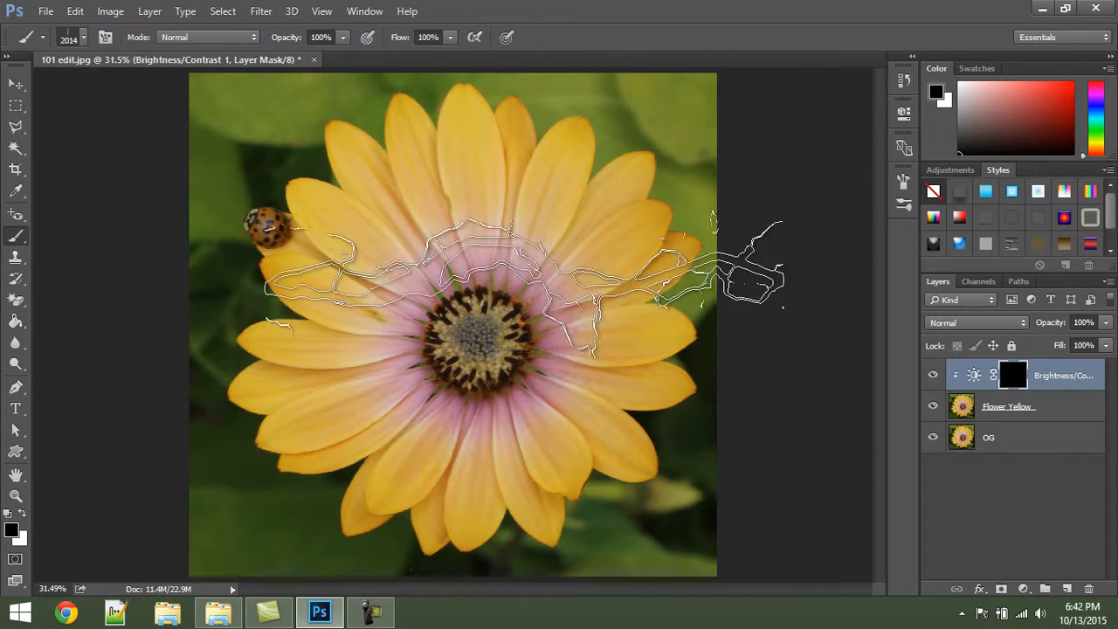
Choose a round Brush tip with 100% hardness and reduce its size to 172 px over the flower.
{"action": "left_click", "coordinate": [11, 240]}
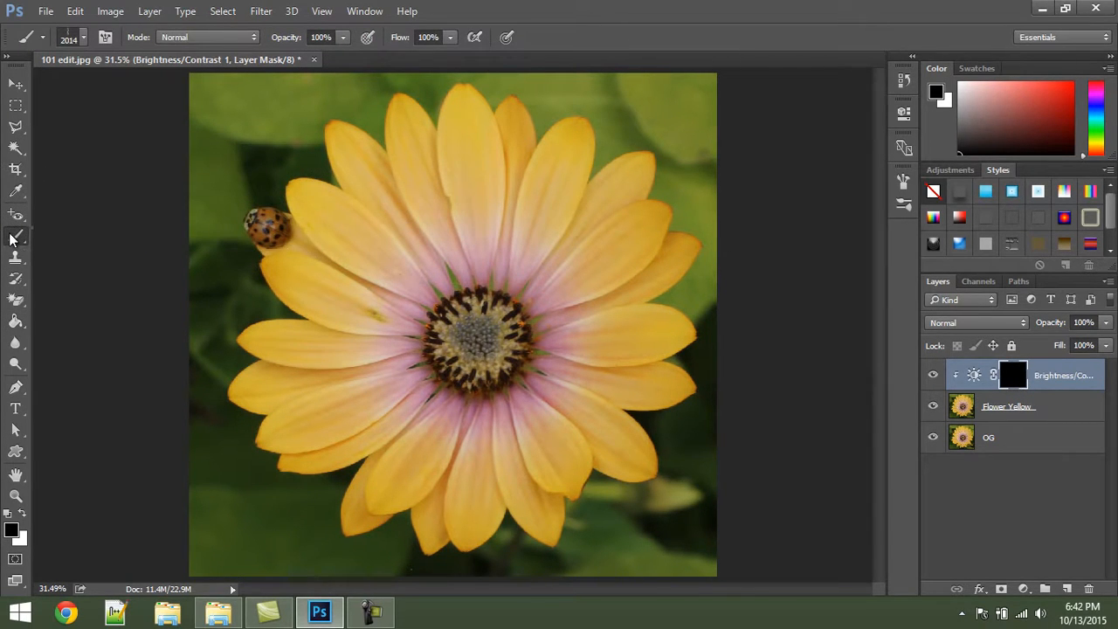
{"action": "right_click", "coordinate": [10, 240]}
{"action": "left_click", "coordinate": [52, 238]}
{"action": "left_click", "coordinate": [82, 40]}
{"action": "left_click", "coordinate": [166, 199]}
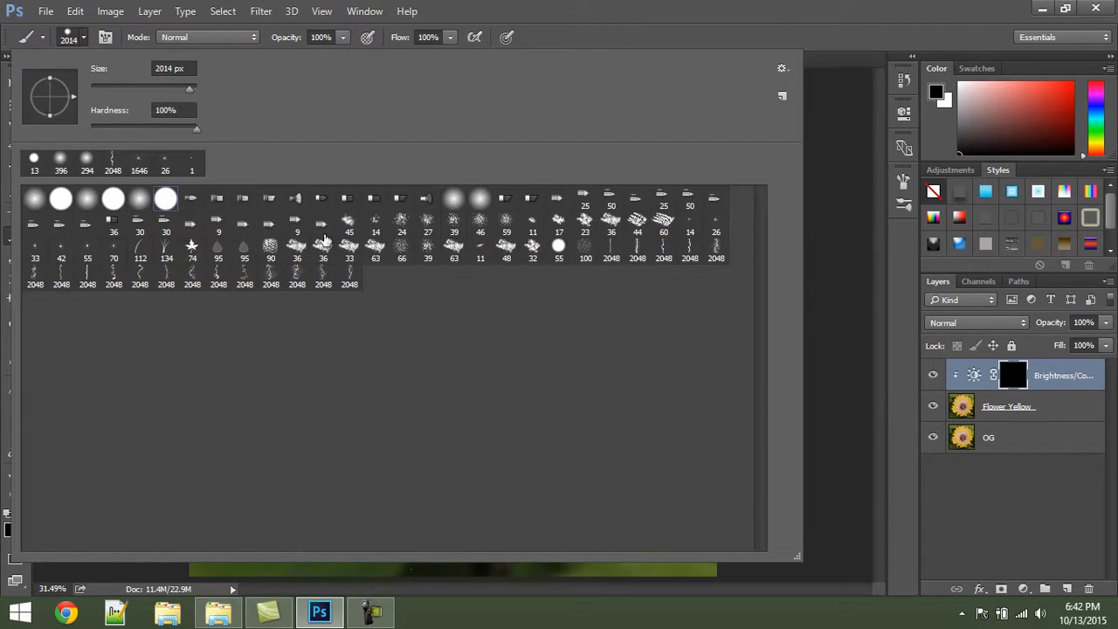
{"action": "left_click", "coordinate": [851, 216]}
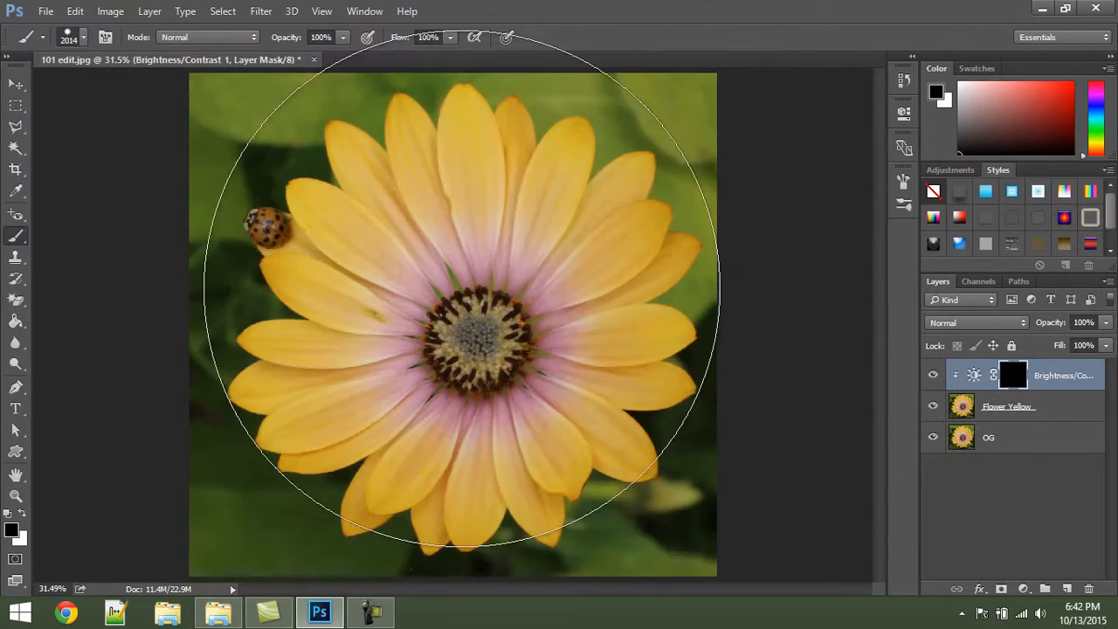
{"action": "mouse_move", "coordinate": [571, 271]}
{"action": "left_mouse_down"}
{"action": "mouse_move", "coordinate": [331, 299]}
{"action": "mouse_move", "coordinate": [347, 305]}
{"action": "left_mouse_up"}
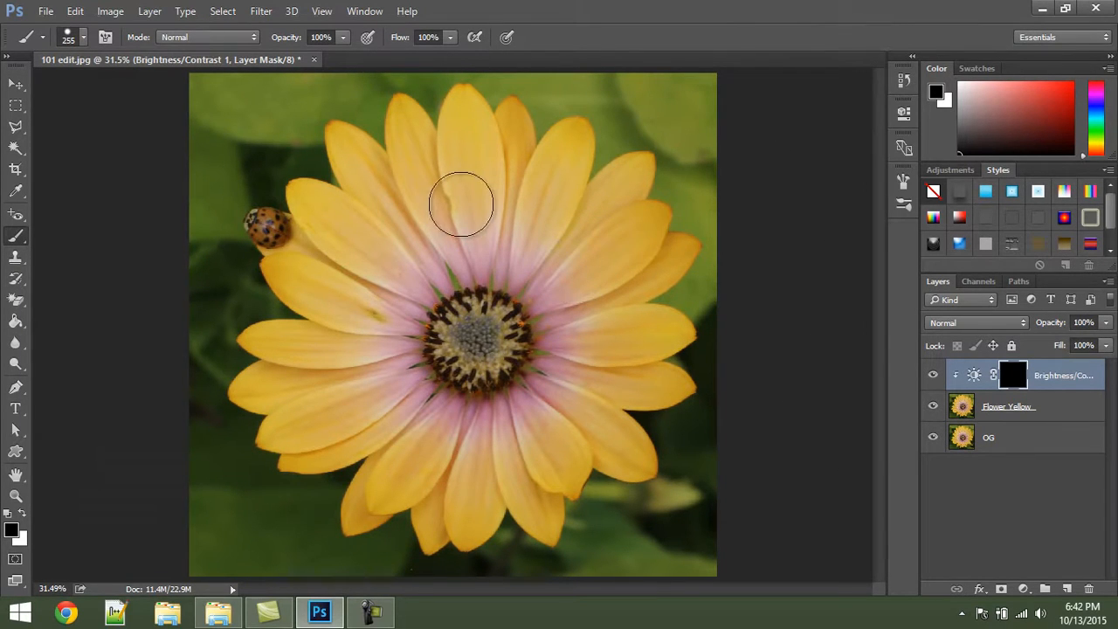
{"action": "mouse_move", "coordinate": [463, 205]}
{"action": "left_mouse_down"}
{"action": "mouse_move", "coordinate": [443, 130]}
{"action": "mouse_move", "coordinate": [466, 137]}
{"action": "left_mouse_up"}
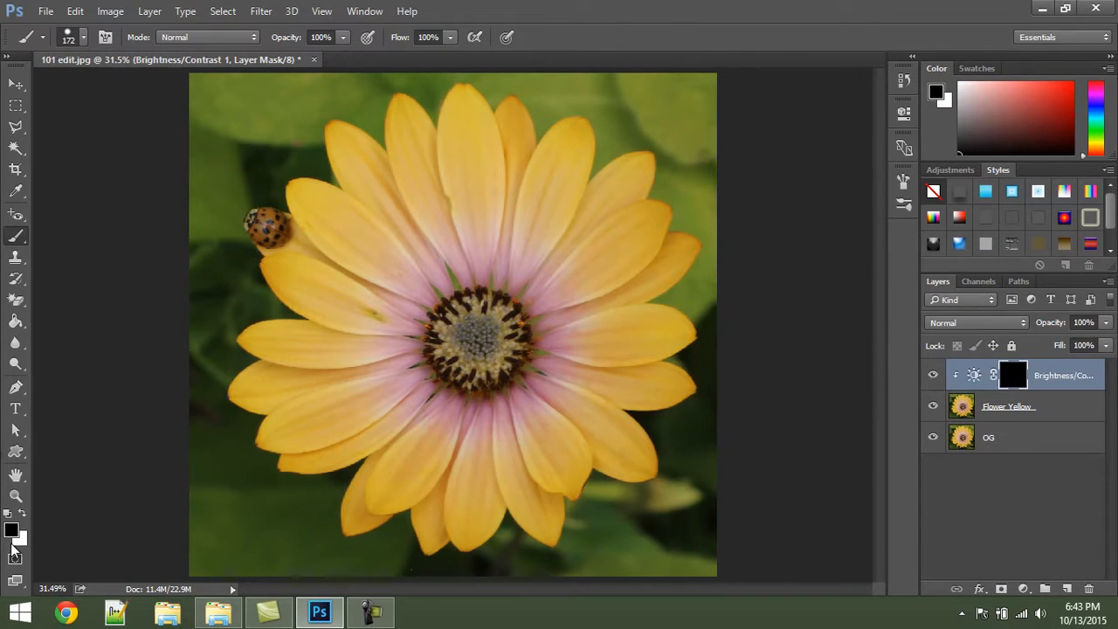
Swap the foreground and background colors back and forth, ending with white as the foreground color.
{"action": "key", "text": "x"}
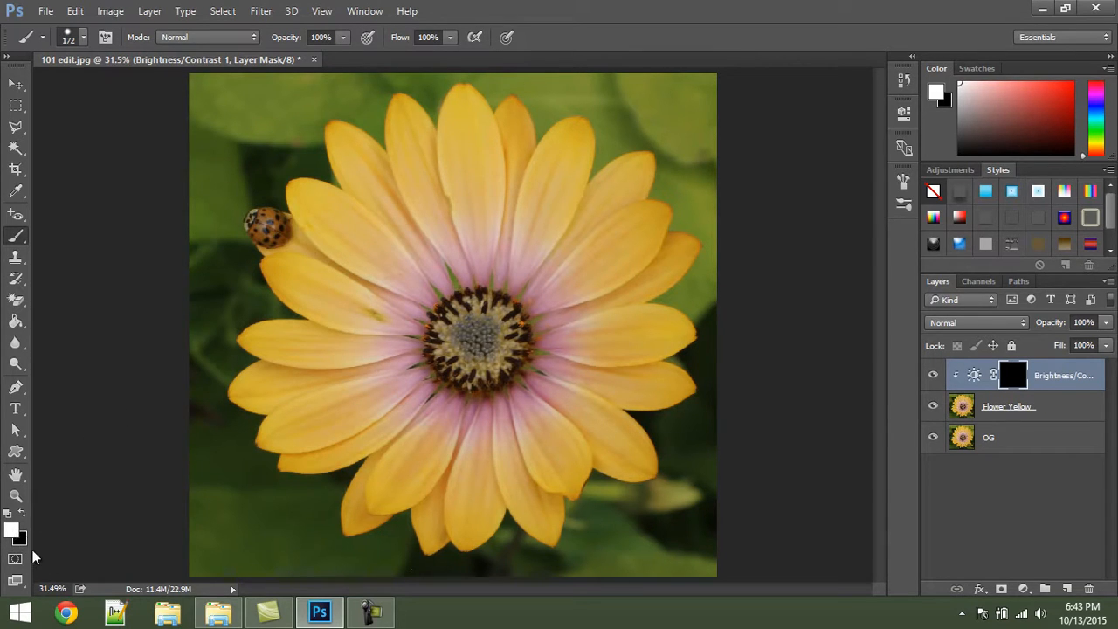
{"action": "key", "text": "x"}
{"action": "key", "text": "x"}
{"action": "key", "text": "x"}
{"action": "key", "text": "x"}
{"action": "key", "text": "x"}
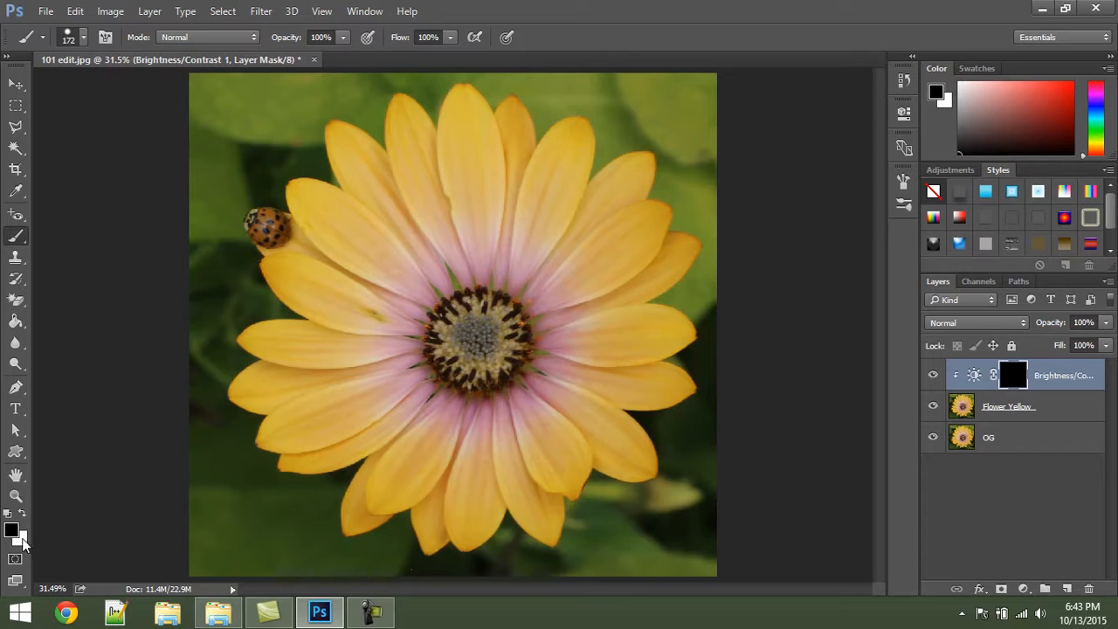
{"action": "key", "text": "x"}
Paint white on the Brightness/Contrast mask over all the petals and the center of the flower.
{"action": "mouse_move", "coordinate": [318, 211]}
{"action": "left_mouse_down"}
{"action": "mouse_move", "coordinate": [406, 260]}
{"action": "mouse_move", "coordinate": [344, 223]}
{"action": "mouse_move", "coordinate": [430, 307]}
{"action": "mouse_move", "coordinate": [351, 253]}
{"action": "mouse_move", "coordinate": [380, 305]}
{"action": "mouse_move", "coordinate": [357, 257]}
{"action": "mouse_move", "coordinate": [359, 314]}
{"action": "mouse_move", "coordinate": [315, 258]}
{"action": "mouse_move", "coordinate": [325, 288]}
{"action": "mouse_move", "coordinate": [295, 254]}
{"action": "mouse_move", "coordinate": [318, 284]}
{"action": "mouse_move", "coordinate": [287, 262]}
{"action": "mouse_move", "coordinate": [301, 282]}
{"action": "mouse_move", "coordinate": [410, 319]}
{"action": "mouse_move", "coordinate": [342, 270]}
{"action": "mouse_move", "coordinate": [434, 310]}
{"action": "mouse_move", "coordinate": [407, 265]}
{"action": "mouse_move", "coordinate": [428, 254]}
{"action": "mouse_move", "coordinate": [353, 149]}
{"action": "mouse_move", "coordinate": [428, 252]}
{"action": "mouse_move", "coordinate": [420, 141]}
{"action": "mouse_move", "coordinate": [409, 121]}
{"action": "mouse_move", "coordinate": [455, 255]}
{"action": "mouse_move", "coordinate": [433, 154]}
{"action": "mouse_move", "coordinate": [478, 238]}
{"action": "mouse_move", "coordinate": [460, 130]}
{"action": "mouse_move", "coordinate": [478, 229]}
{"action": "mouse_move", "coordinate": [481, 144]}
{"action": "mouse_move", "coordinate": [492, 228]}
{"action": "mouse_move", "coordinate": [510, 121]}
{"action": "mouse_move", "coordinate": [496, 273]}
{"action": "mouse_move", "coordinate": [430, 234]}
{"action": "mouse_move", "coordinate": [489, 247]}
{"action": "mouse_move", "coordinate": [569, 140]}
{"action": "mouse_move", "coordinate": [514, 239]}
{"action": "mouse_move", "coordinate": [572, 155]}
{"action": "mouse_move", "coordinate": [526, 256]}
{"action": "mouse_move", "coordinate": [624, 182]}
{"action": "mouse_move", "coordinate": [611, 192]}
{"action": "mouse_move", "coordinate": [611, 240]}
{"action": "mouse_move", "coordinate": [638, 227]}
{"action": "mouse_move", "coordinate": [624, 249]}
{"action": "mouse_move", "coordinate": [646, 219]}
{"action": "mouse_move", "coordinate": [624, 249]}
{"action": "mouse_move", "coordinate": [544, 293]}
{"action": "mouse_move", "coordinate": [673, 252]}
{"action": "mouse_move", "coordinate": [594, 299]}
{"action": "mouse_move", "coordinate": [531, 314]}
{"action": "mouse_move", "coordinate": [564, 320]}
{"action": "mouse_move", "coordinate": [485, 319]}
{"action": "mouse_move", "coordinate": [463, 345]}
{"action": "mouse_move", "coordinate": [448, 333]}
{"action": "mouse_move", "coordinate": [506, 329]}
{"action": "mouse_move", "coordinate": [459, 357]}
{"action": "mouse_move", "coordinate": [498, 322]}
{"action": "mouse_move", "coordinate": [474, 372]}
{"action": "mouse_move", "coordinate": [494, 312]}
{"action": "mouse_move", "coordinate": [443, 354]}
{"action": "mouse_move", "coordinate": [502, 322]}
{"action": "mouse_move", "coordinate": [447, 360]}
{"action": "mouse_move", "coordinate": [552, 358]}
{"action": "mouse_move", "coordinate": [619, 265]}
{"action": "mouse_move", "coordinate": [560, 313]}
{"action": "mouse_move", "coordinate": [619, 337]}
{"action": "mouse_move", "coordinate": [656, 330]}
{"action": "mouse_move", "coordinate": [592, 356]}
{"action": "mouse_move", "coordinate": [656, 378]}
{"action": "mouse_move", "coordinate": [555, 387]}
{"action": "mouse_move", "coordinate": [621, 387]}
{"action": "mouse_move", "coordinate": [614, 432]}
{"action": "mouse_move", "coordinate": [544, 399]}
{"action": "mouse_move", "coordinate": [627, 457]}
{"action": "mouse_move", "coordinate": [546, 427]}
{"action": "mouse_move", "coordinate": [551, 386]}
{"action": "mouse_move", "coordinate": [506, 421]}
{"action": "mouse_move", "coordinate": [547, 423]}
{"action": "mouse_move", "coordinate": [535, 460]}
{"action": "mouse_move", "coordinate": [551, 478]}
{"action": "mouse_move", "coordinate": [553, 466]}
{"action": "mouse_move", "coordinate": [536, 516]}
{"action": "mouse_move", "coordinate": [509, 474]}
{"action": "mouse_move", "coordinate": [538, 486]}
{"action": "mouse_move", "coordinate": [511, 440]}
{"action": "mouse_move", "coordinate": [469, 519]}
{"action": "mouse_move", "coordinate": [469, 477]}
{"action": "mouse_move", "coordinate": [503, 466]}
{"action": "mouse_move", "coordinate": [438, 494]}
{"action": "mouse_move", "coordinate": [431, 516]}
{"action": "mouse_move", "coordinate": [392, 486]}
{"action": "mouse_move", "coordinate": [449, 432]}
{"action": "mouse_move", "coordinate": [389, 466]}
{"action": "mouse_move", "coordinate": [375, 492]}
{"action": "mouse_move", "coordinate": [399, 449]}
{"action": "mouse_move", "coordinate": [353, 439]}
{"action": "left_mouse_up"}
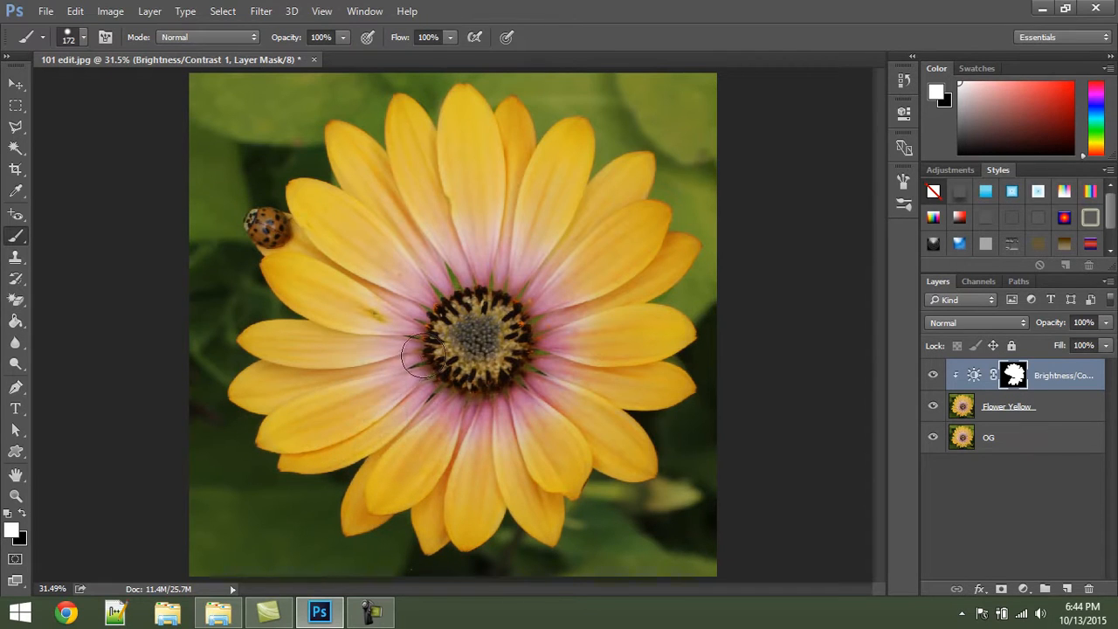
{"action": "mouse_move", "coordinate": [505, 277]}
{"action": "left_mouse_down"}
{"action": "mouse_move", "coordinate": [502, 393]}
{"action": "mouse_move", "coordinate": [429, 338]}
{"action": "mouse_move", "coordinate": [502, 271]}
{"action": "mouse_move", "coordinate": [518, 388]}
{"action": "mouse_move", "coordinate": [354, 362]}
{"action": "left_mouse_up"}
{"action": "mouse_move", "coordinate": [284, 347]}
{"action": "left_mouse_down"}
{"action": "mouse_move", "coordinate": [443, 329]}
{"action": "mouse_move", "coordinate": [332, 301]}
{"action": "mouse_move", "coordinate": [431, 335]}
{"action": "mouse_move", "coordinate": [268, 381]}
{"action": "mouse_move", "coordinate": [264, 393]}
{"action": "mouse_move", "coordinate": [421, 369]}
{"action": "mouse_move", "coordinate": [427, 357]}
{"action": "mouse_move", "coordinate": [438, 380]}
{"action": "mouse_move", "coordinate": [449, 368]}
{"action": "mouse_move", "coordinate": [493, 379]}
{"action": "left_mouse_up"}
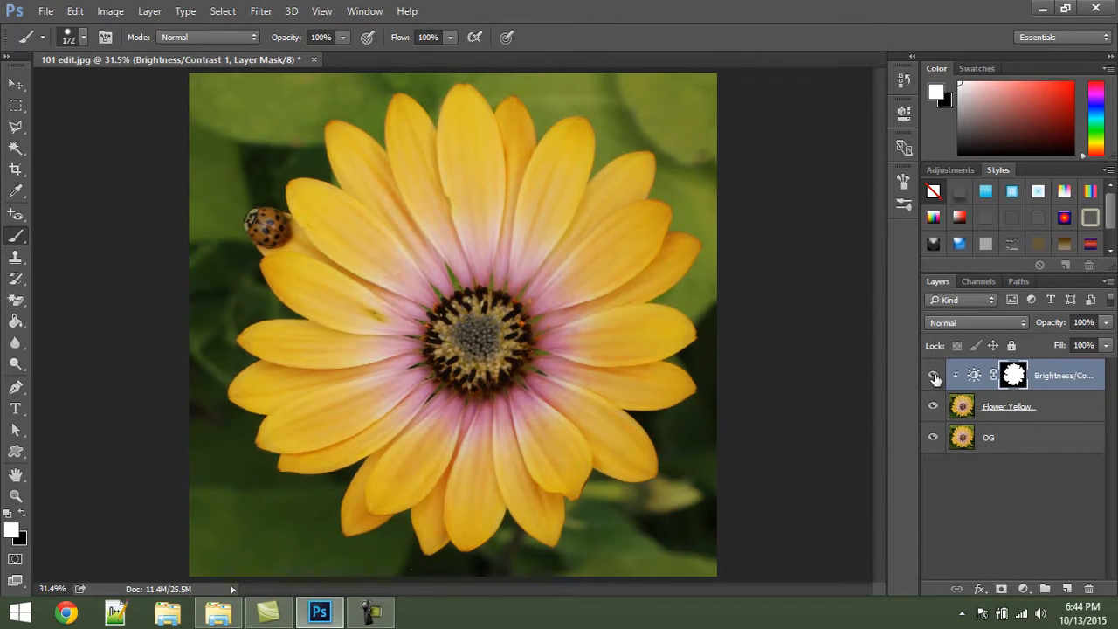
Hide and show the Brightness/Contrast layer repeatedly to compare the masked effect, leaving it visible.
{"action": "left_click", "coordinate": [932, 376]}
{"action": "left_click", "coordinate": [932, 375]}
{"action": "left_click", "coordinate": [933, 375]}
{"action": "left_click", "coordinate": [933, 376]}
{"action": "left_click", "coordinate": [933, 375]}
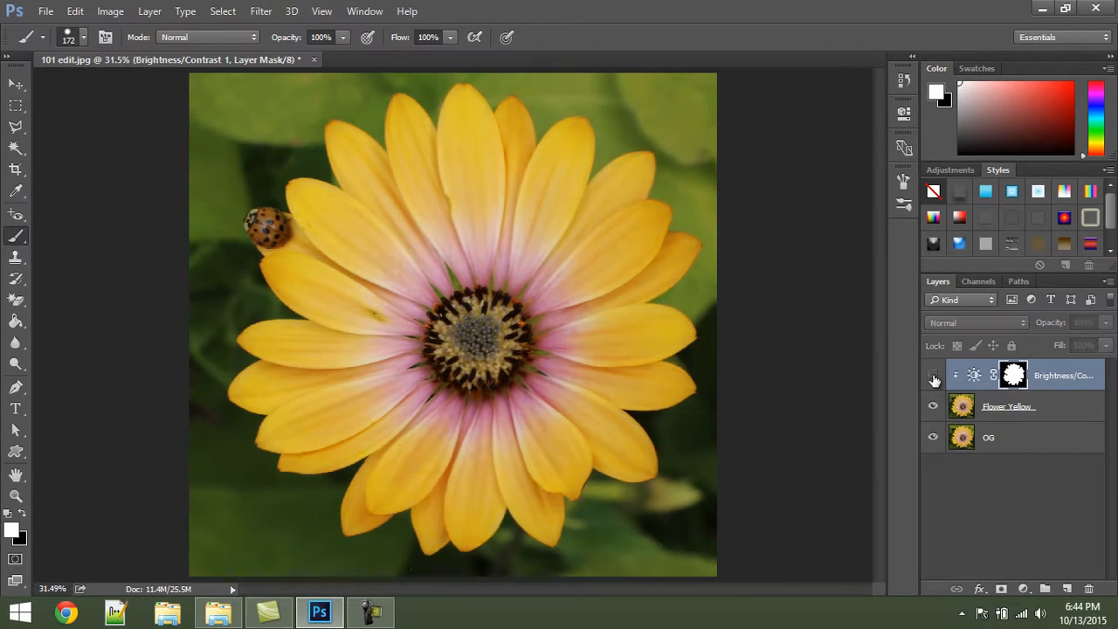
{"action": "left_click", "coordinate": [932, 375]}
{"action": "left_click", "coordinate": [933, 376]}
{"action": "left_click", "coordinate": [932, 375]}
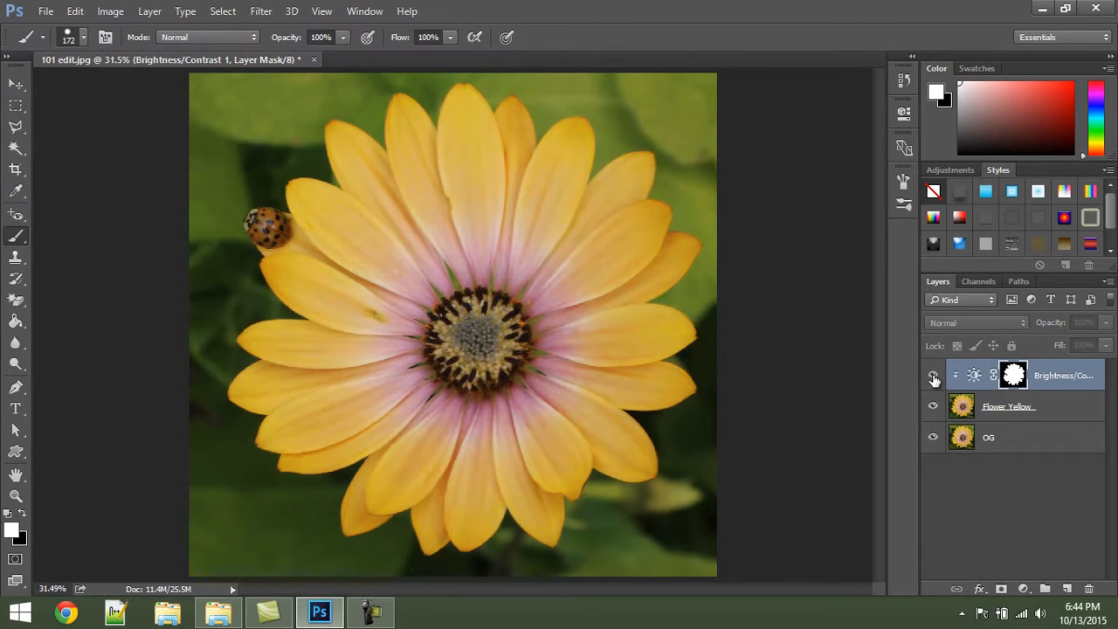
Select the Flower Yellow layer and add a Vibrance adjustment layer directly above it.
{"action": "key", "text": "v"}
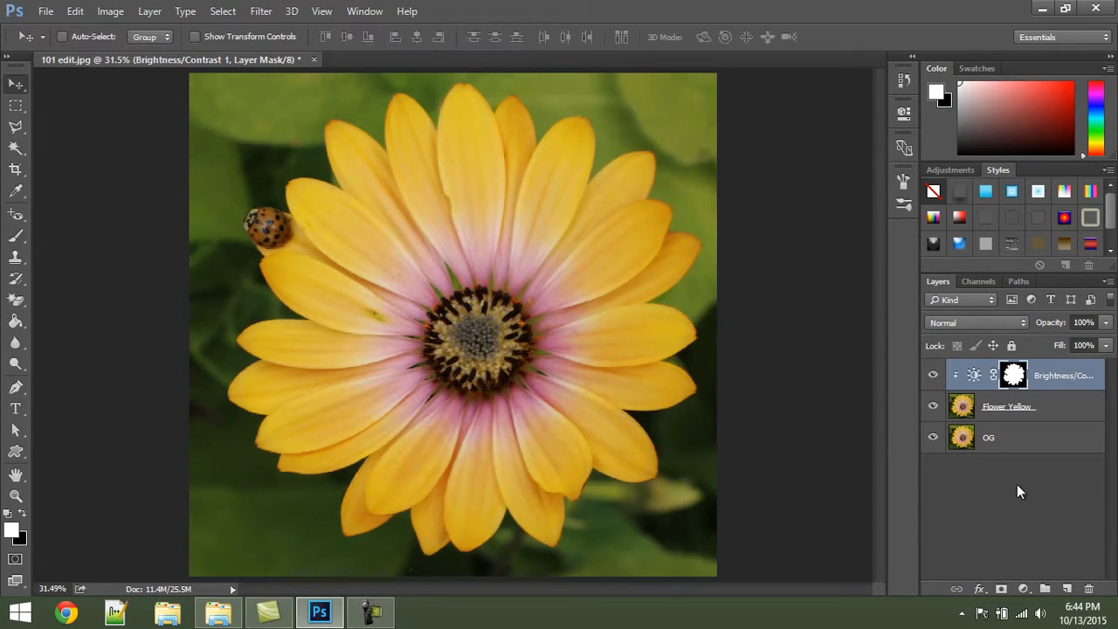
{"action": "left_click", "coordinate": [1019, 489]}
{"action": "left_click", "coordinate": [1040, 409]}
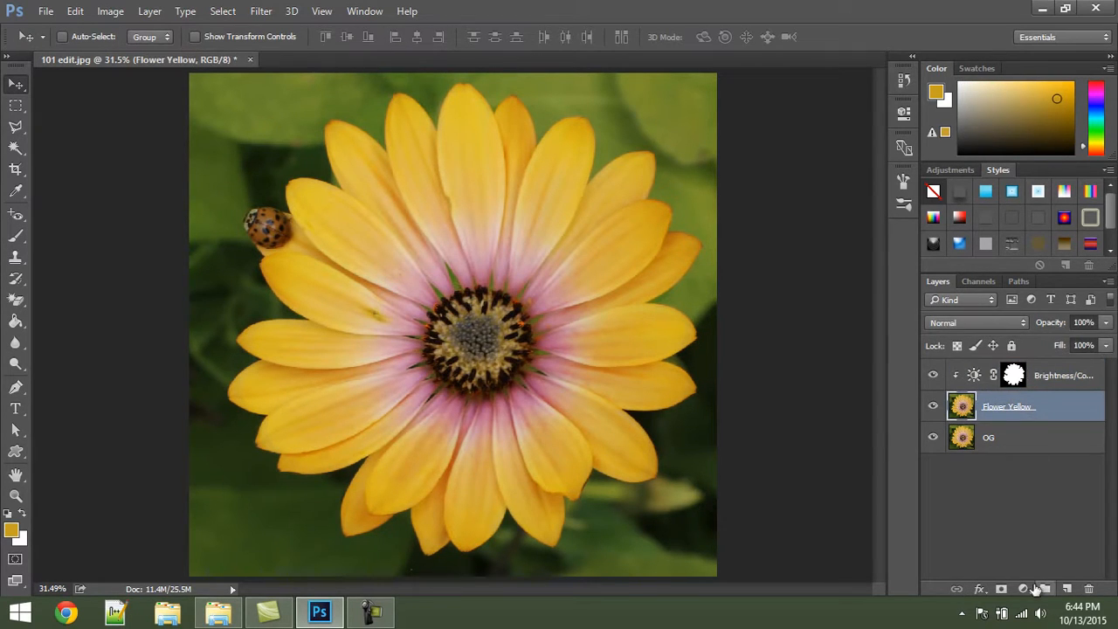
{"action": "left_click", "coordinate": [1022, 588]}
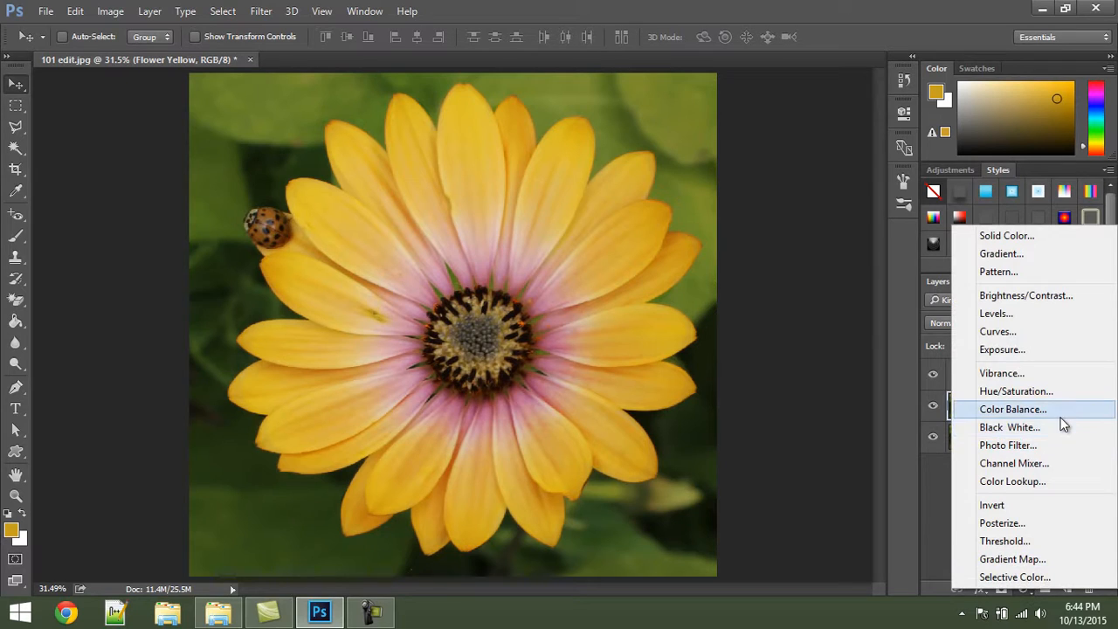
{"action": "left_click", "coordinate": [947, 523]}
{"action": "left_click", "coordinate": [1022, 589]}
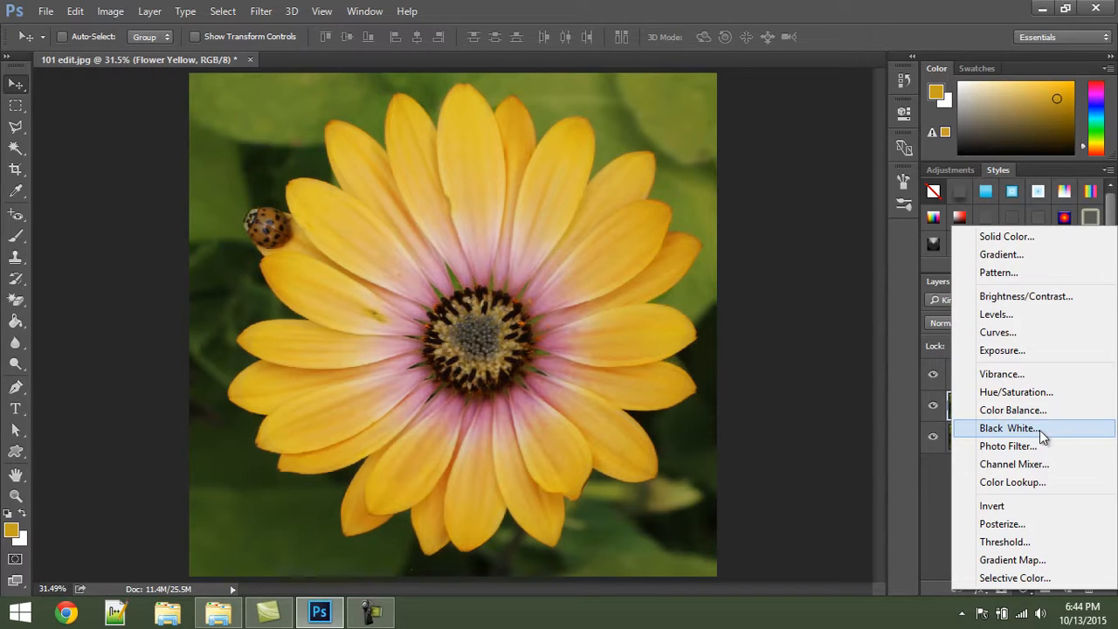
{"action": "left_click", "coordinate": [1022, 380]}
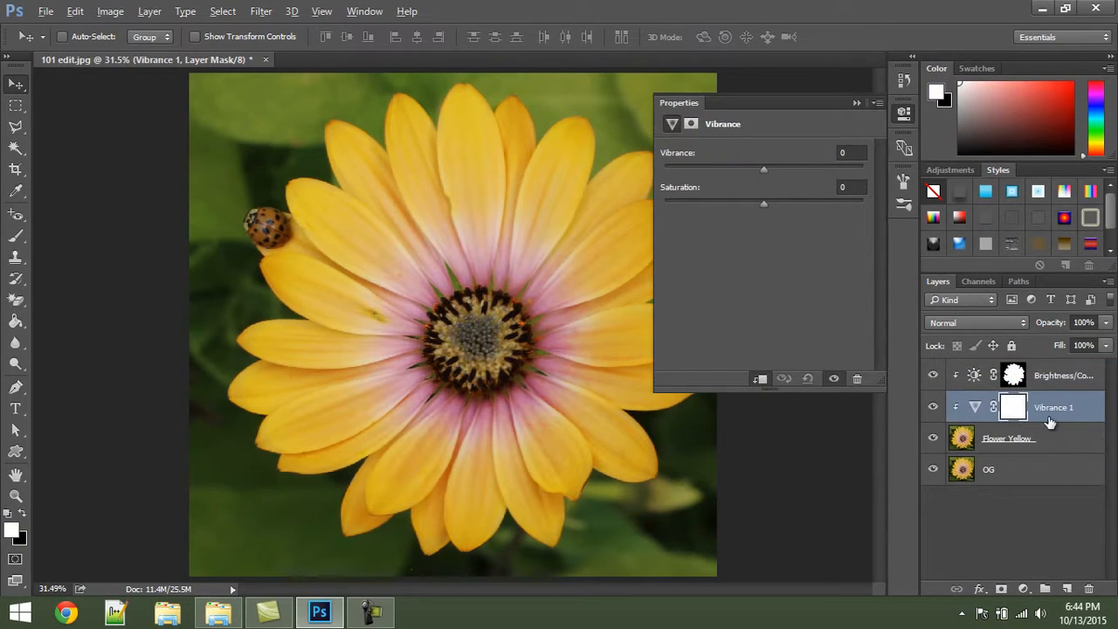
Release the clipping of the Vibrance and Brightness/Contrast layers, then clip both to Flower Yellow again.
{"action": "left_click_drag", "start_coordinate": [1049, 423], "coordinate": [1047, 416]}
{"action": "left_click", "coordinate": [1047, 419], "text": "alt"}
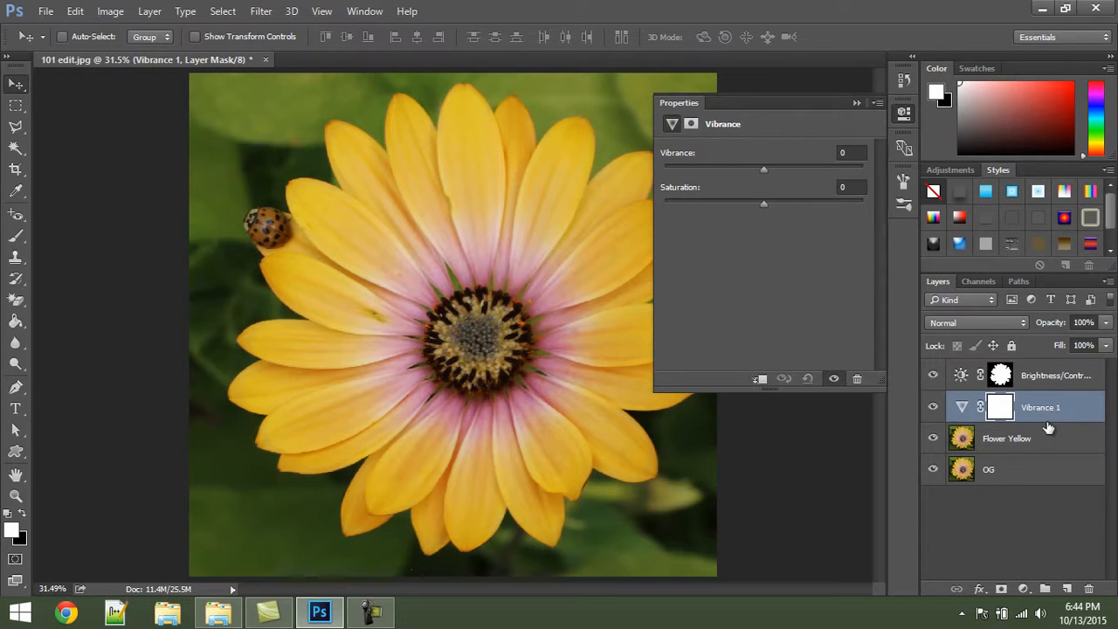
{"action": "left_click", "coordinate": [1049, 419], "text": "alt"}
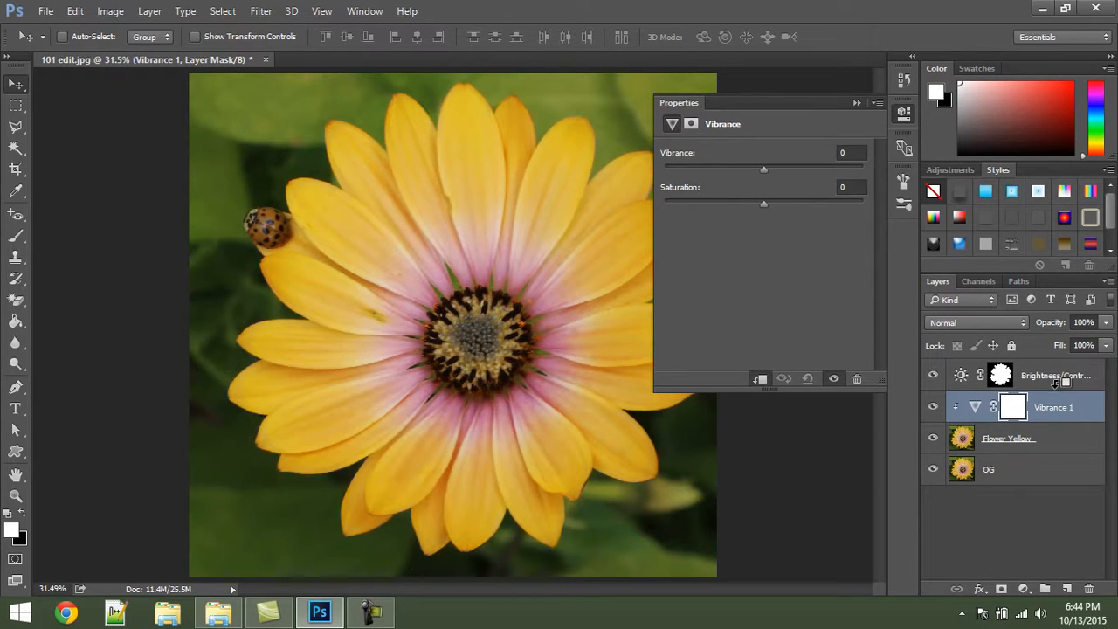
{"action": "left_click", "coordinate": [1058, 391], "text": "alt"}
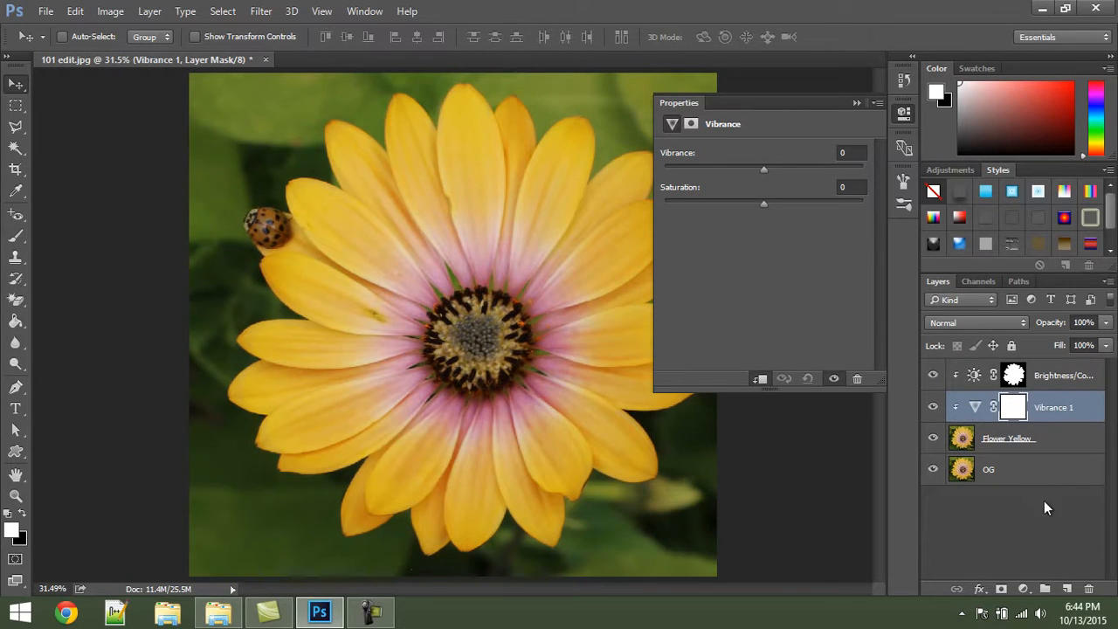
Release the Vibrance layer's clipping mask once more, then recreate the clipping masks for Vibrance and the Brightness/Contrast layer above it.
{"action": "left_click", "coordinate": [1045, 524]}
{"action": "left_click", "coordinate": [1038, 404]}
{"action": "right_click", "coordinate": [1039, 407]}
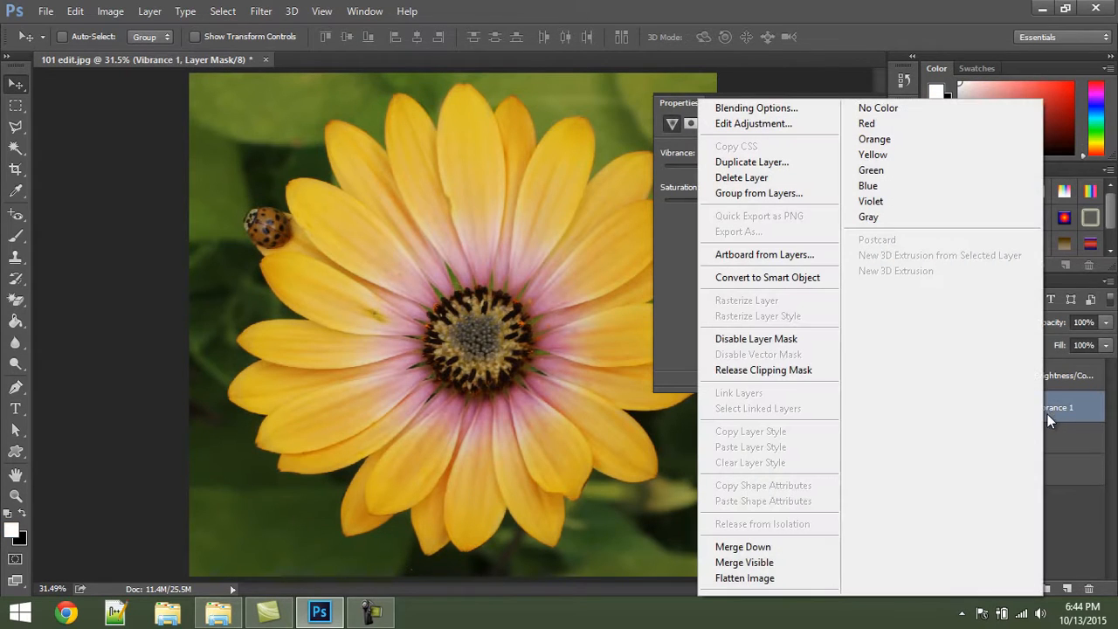
{"action": "left_click", "coordinate": [786, 374]}
{"action": "right_click", "coordinate": [1065, 412]}
{"action": "left_click", "coordinate": [766, 370]}
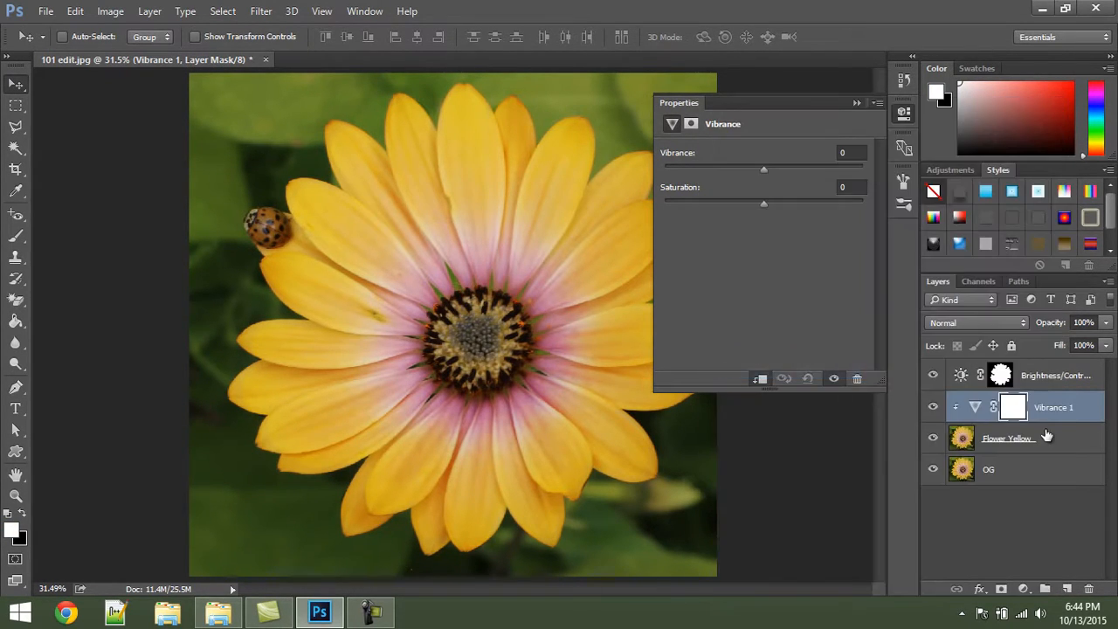
{"action": "left_click", "coordinate": [1041, 376]}
{"action": "right_click", "coordinate": [1043, 377]}
{"action": "left_click", "coordinate": [768, 370]}
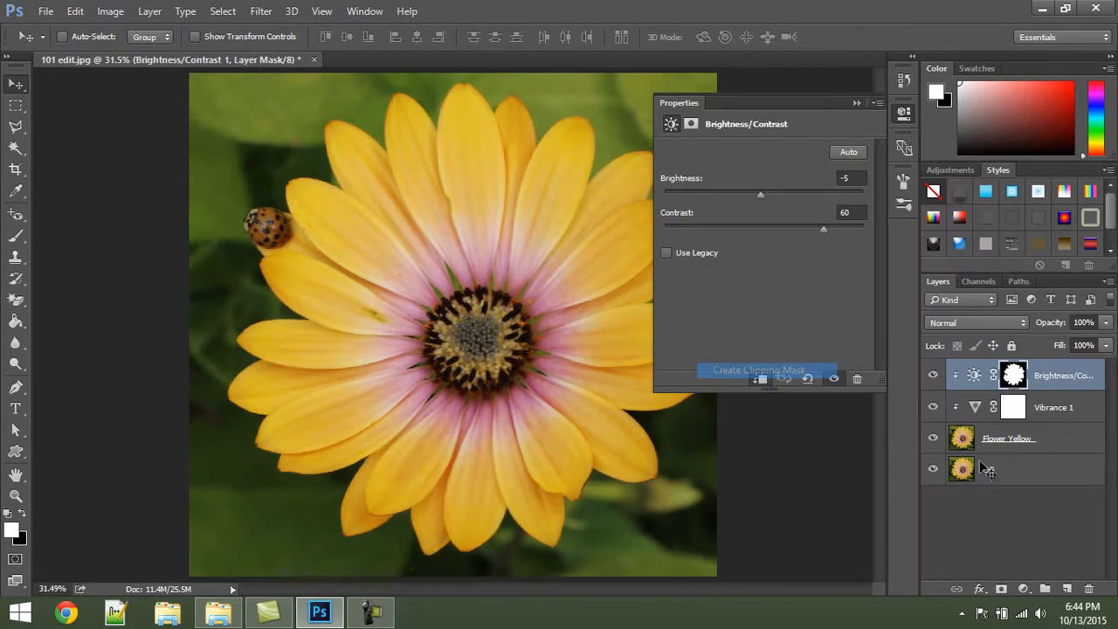
{"action": "left_click", "coordinate": [999, 524]}
Replace the Vibrance layer's blank mask with the flower-shaped mask from the Brightness/Contrast layer.
{"action": "left_click", "coordinate": [1052, 407]}
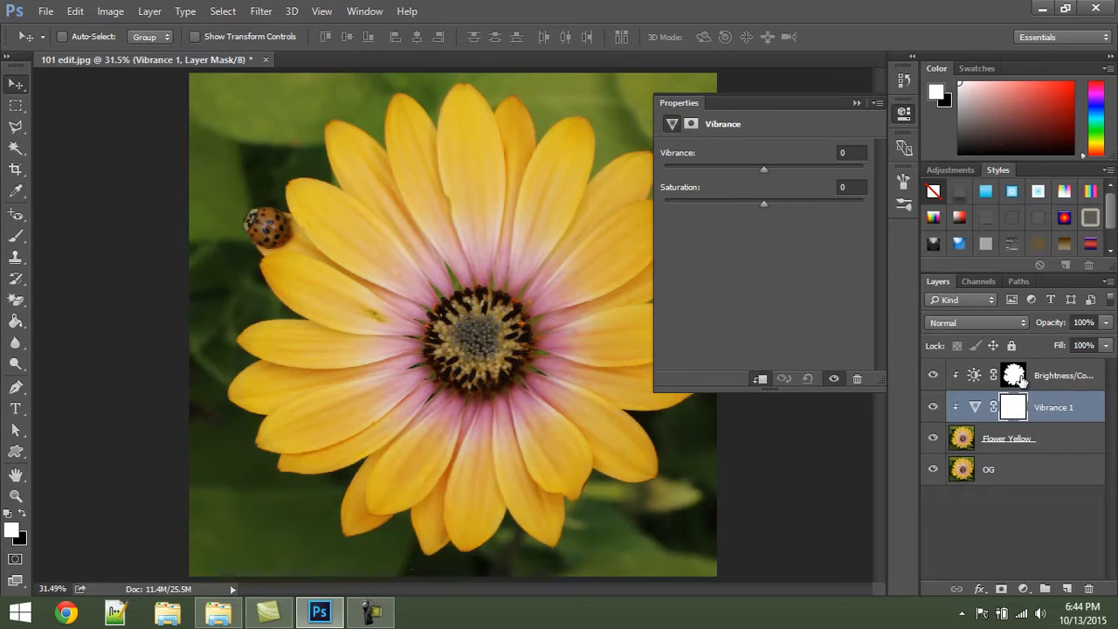
{"action": "left_click", "coordinate": [1004, 438]}
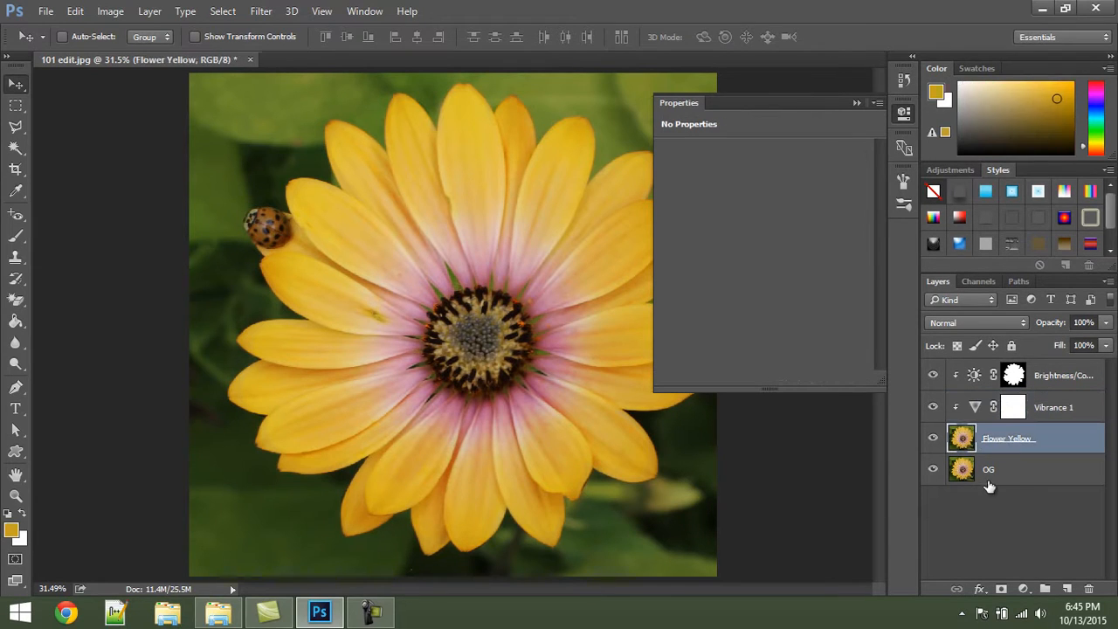
{"action": "left_click", "coordinate": [1055, 409]}
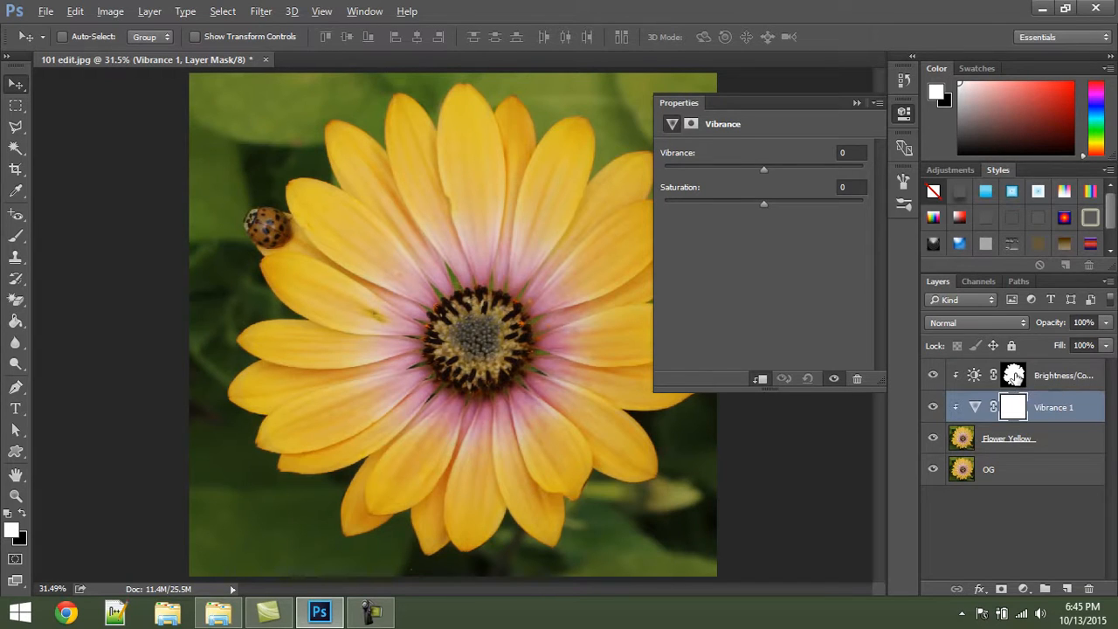
{"action": "left_click_drag", "start_coordinate": [1015, 377], "coordinate": [1020, 411]}
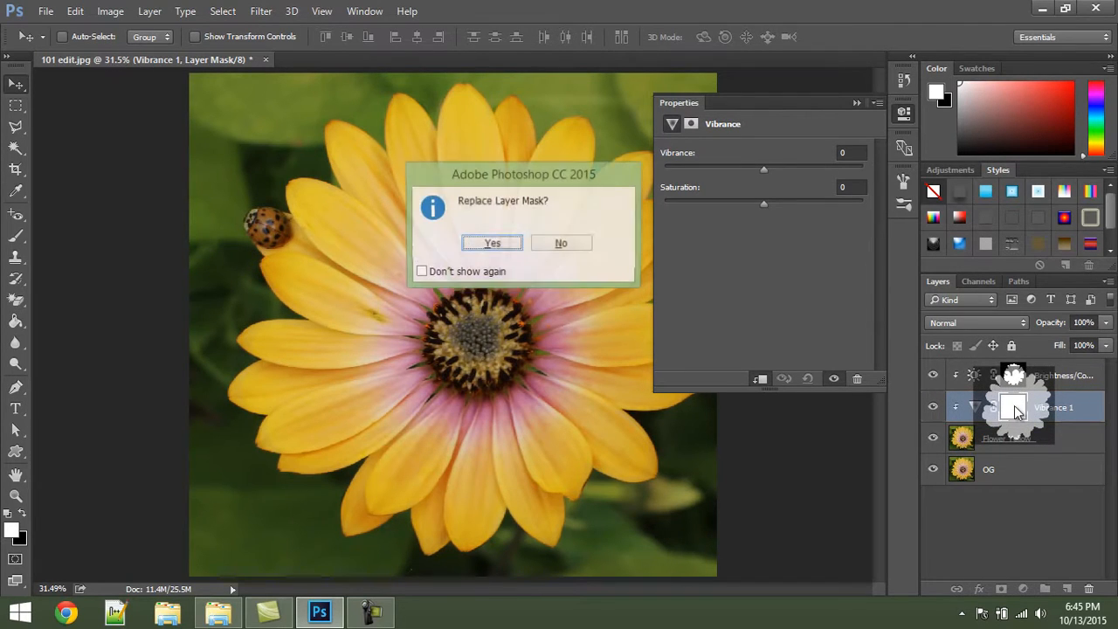
{"action": "left_click", "coordinate": [494, 243]}
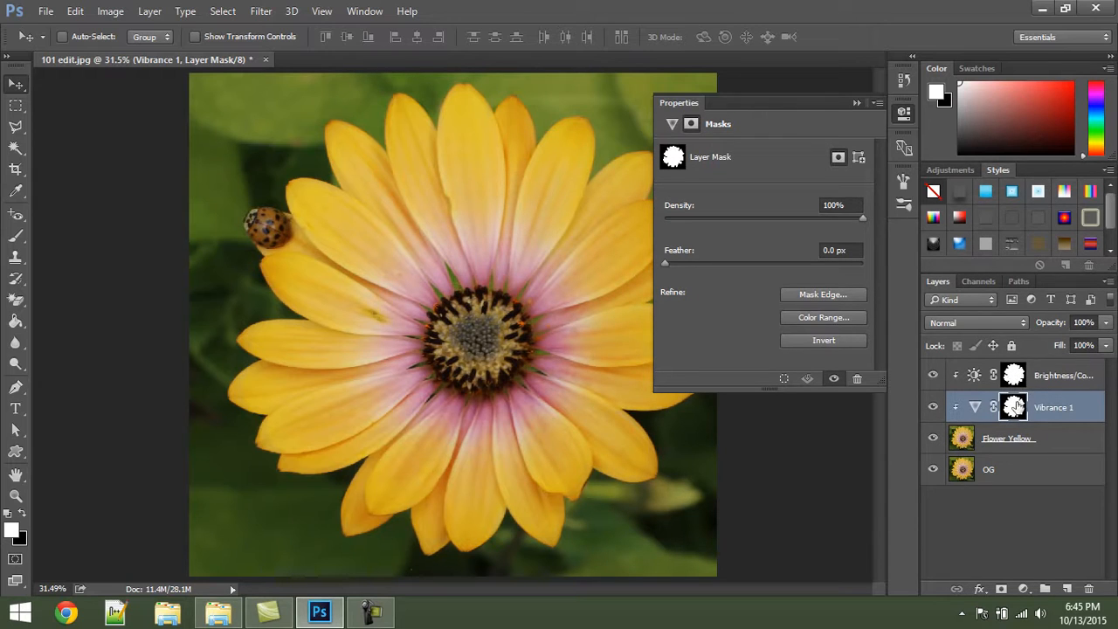
Set the Vibrance adjustment above the Flower Yellow layer to +58.
{"action": "left_click", "coordinate": [1007, 441]}
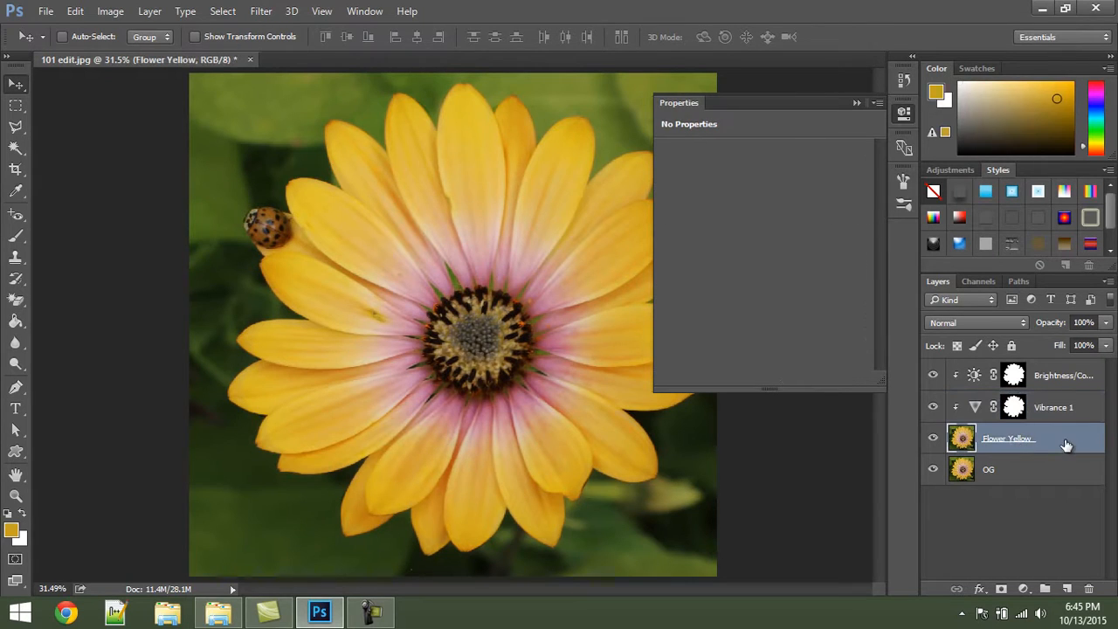
{"action": "left_click", "coordinate": [1057, 411]}
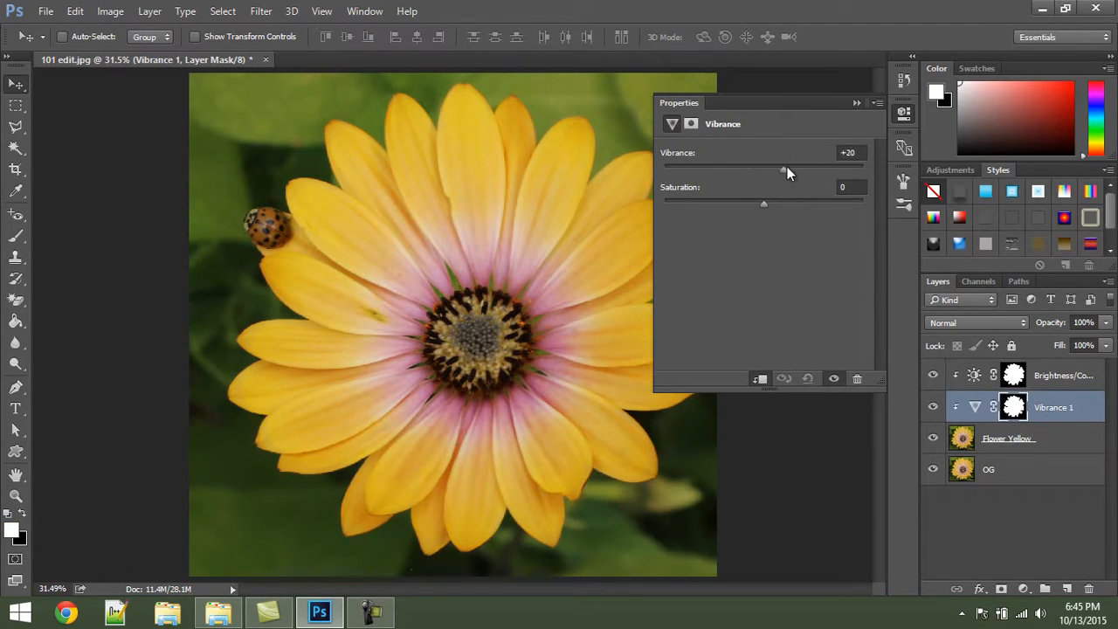
{"action": "left_click_drag", "start_coordinate": [836, 171], "coordinate": [813, 163]}
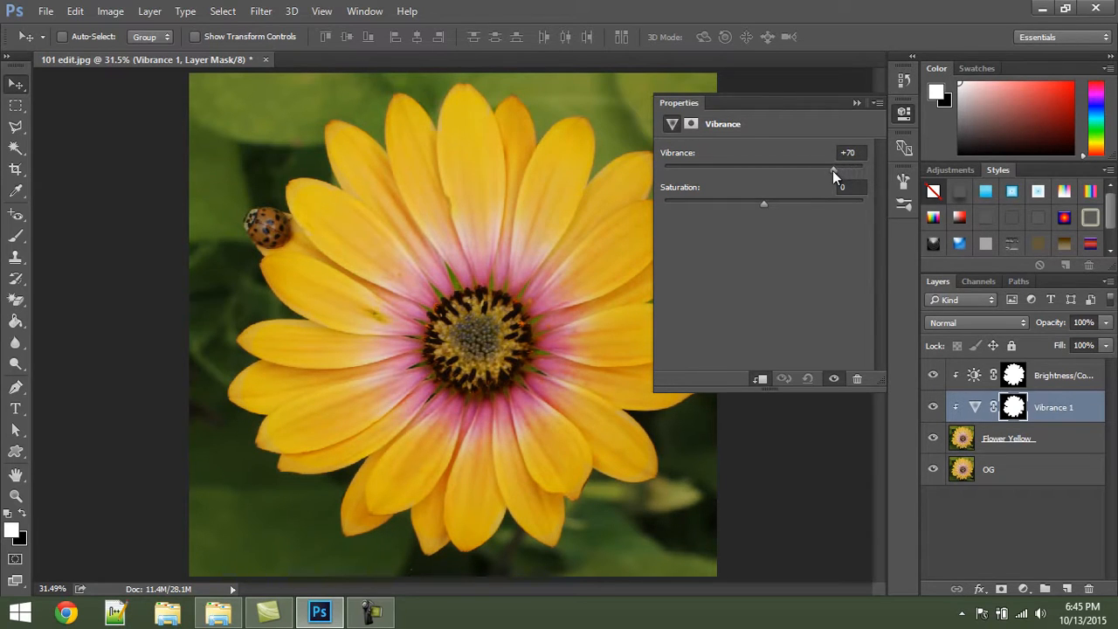
{"action": "left_click_drag", "start_coordinate": [833, 174], "coordinate": [817, 177]}
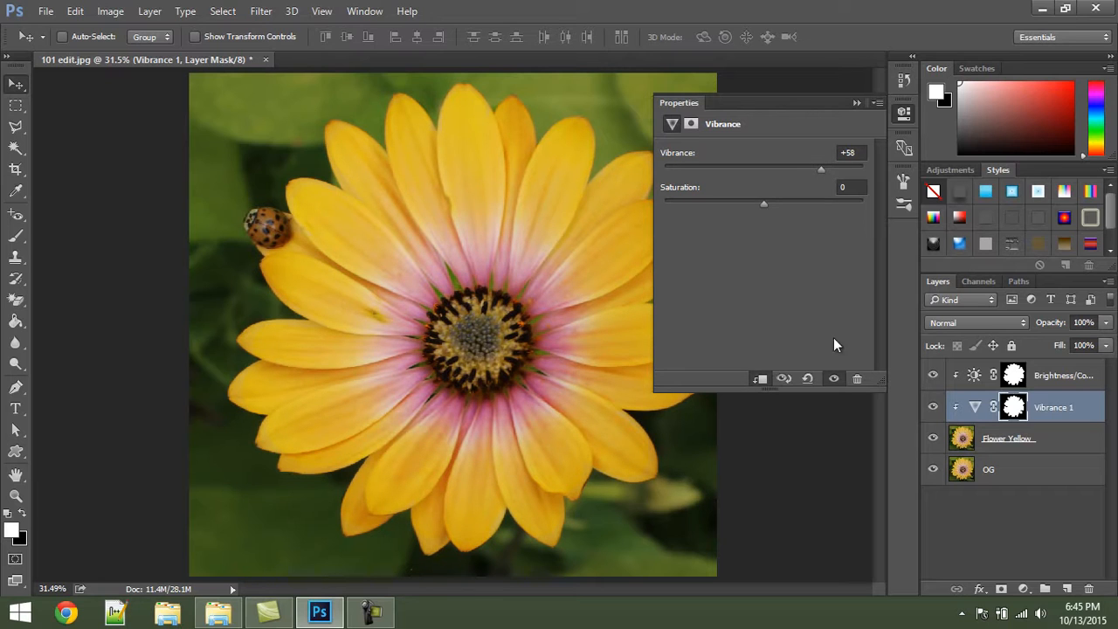
Hide and show the Vibrance layer to compare the flower's color, leave it visible, and collapse its properties.
{"action": "left_click", "coordinate": [834, 380]}
{"action": "left_click", "coordinate": [833, 379]}
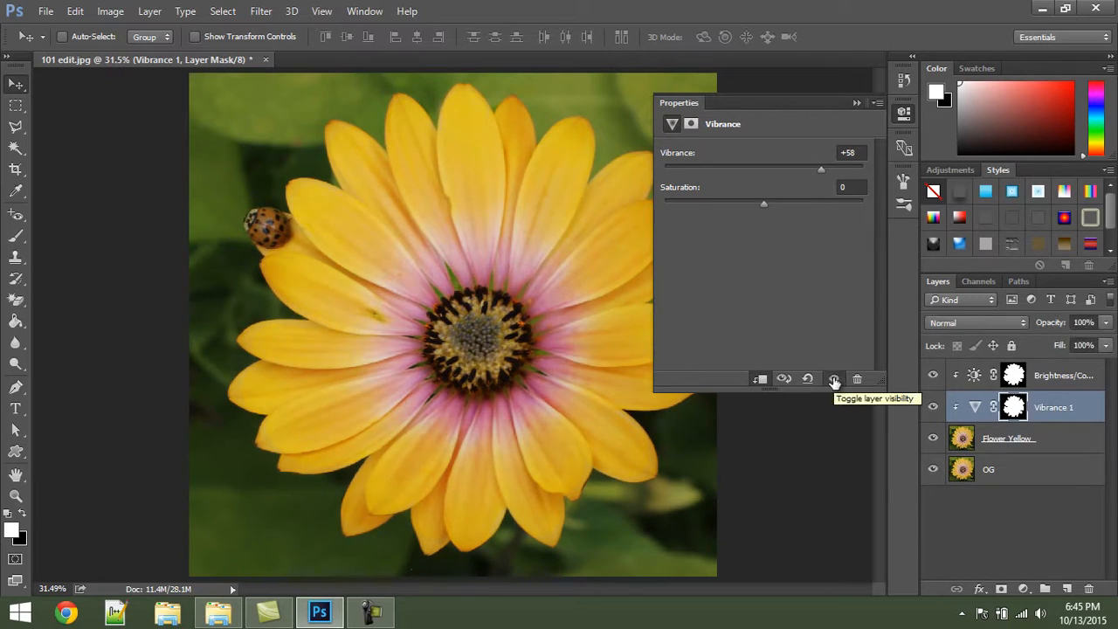
{"action": "left_click", "coordinate": [834, 380]}
{"action": "left_click", "coordinate": [834, 380]}
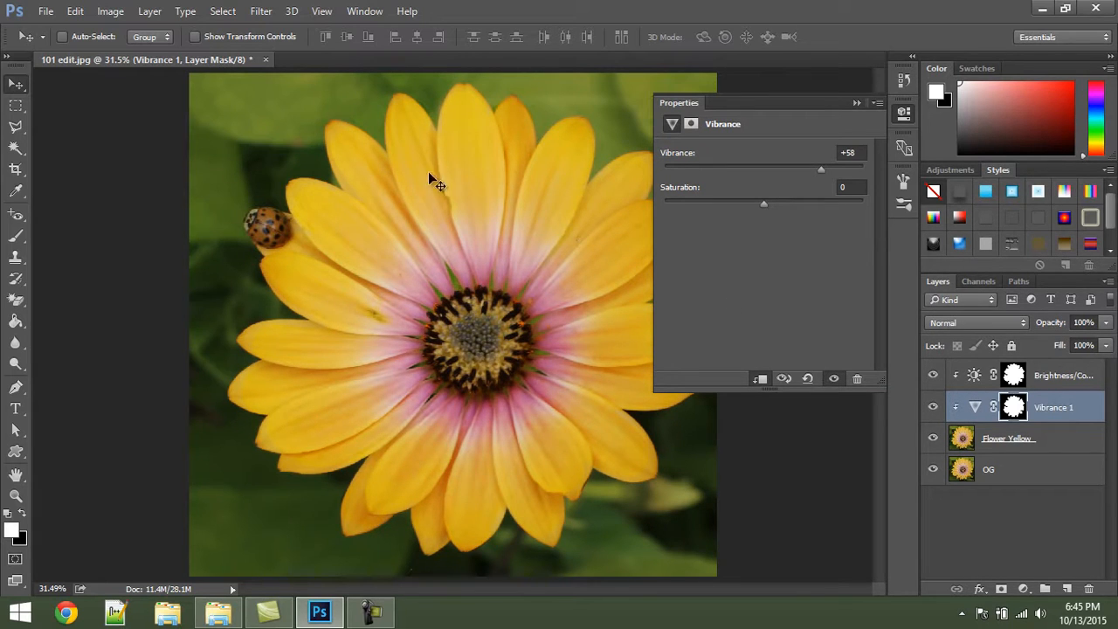
{"action": "left_click", "coordinate": [992, 507]}
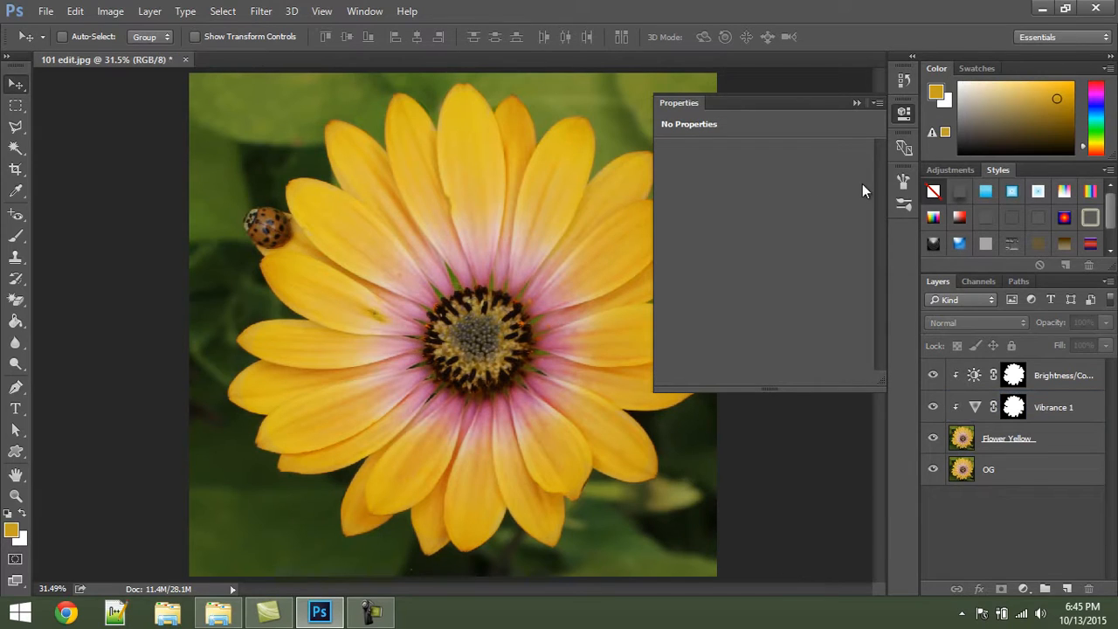
{"action": "left_click", "coordinate": [855, 103]}
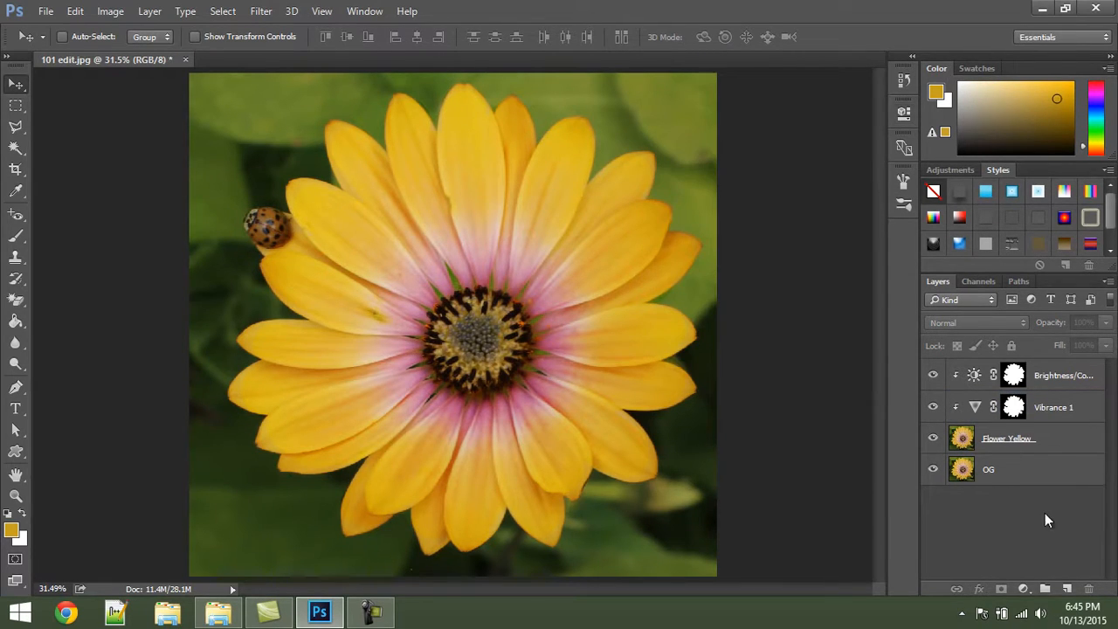
Duplicate the OG layer and move the copy to the top of the layer stack.
{"action": "left_click", "coordinate": [994, 470]}
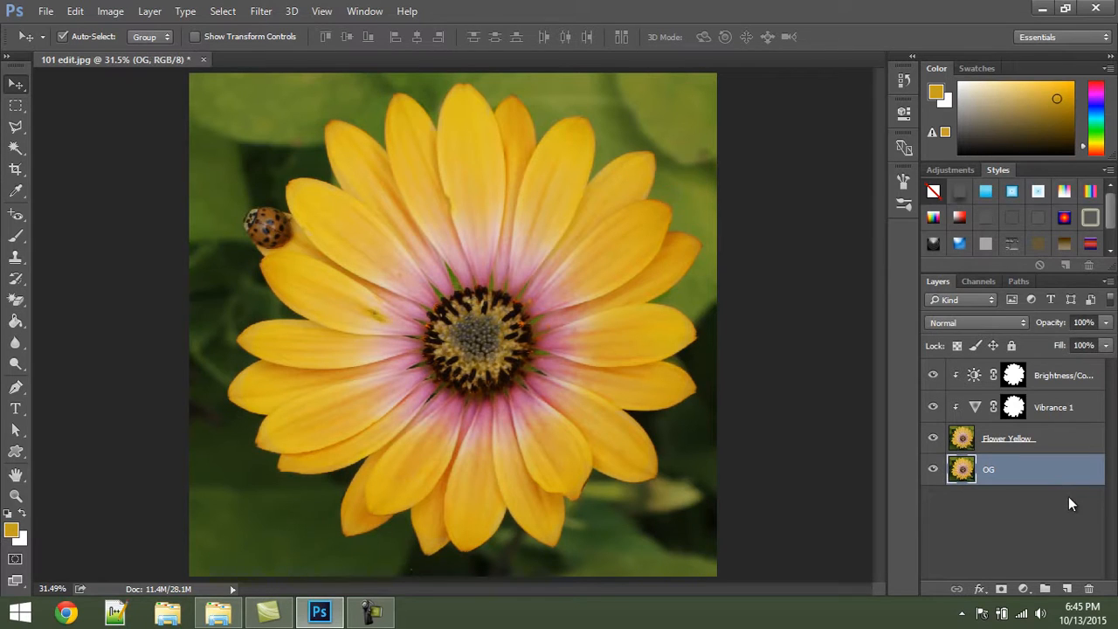
{"action": "key", "text": "ctrl+j"}
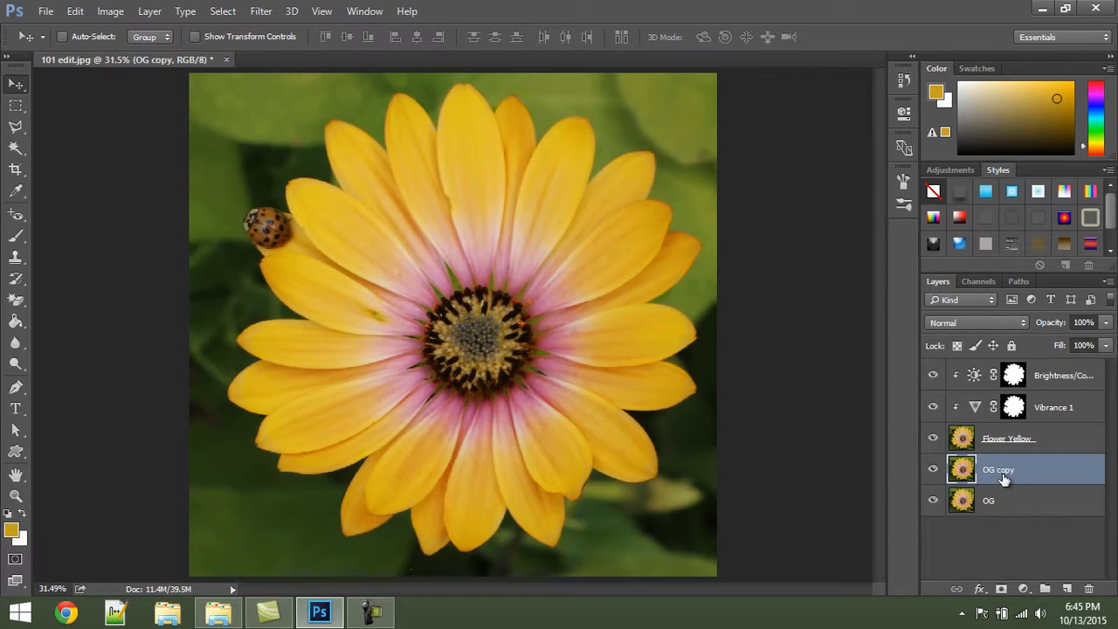
{"action": "left_click_drag", "start_coordinate": [1002, 479], "coordinate": [1013, 361]}
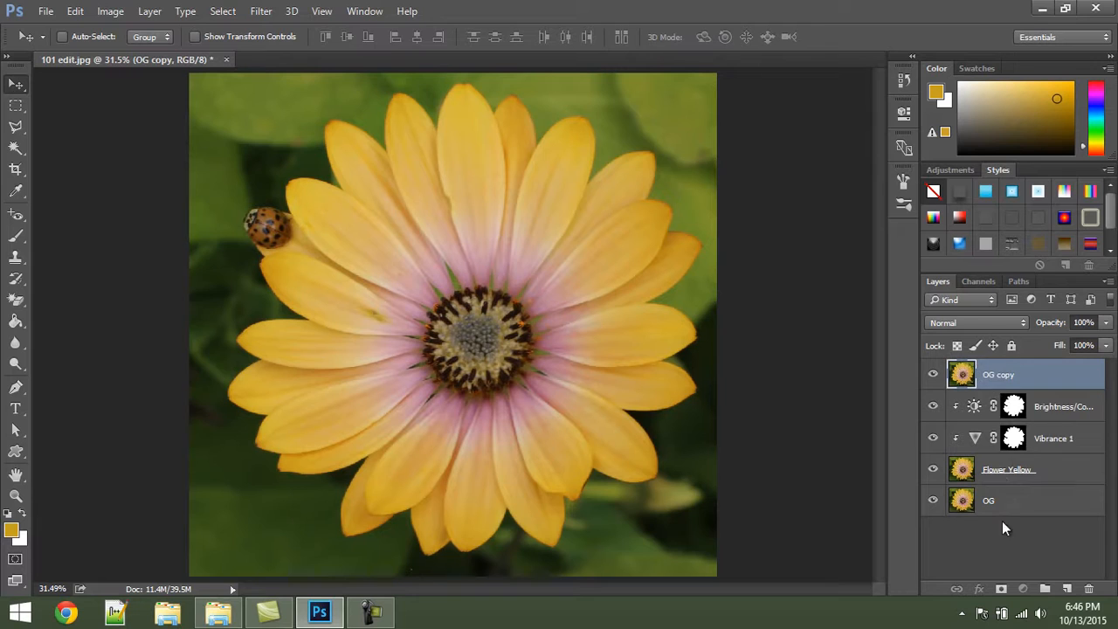
Rename the OG copy layer as Ladybug.
{"action": "double_click", "coordinate": [1000, 377]}
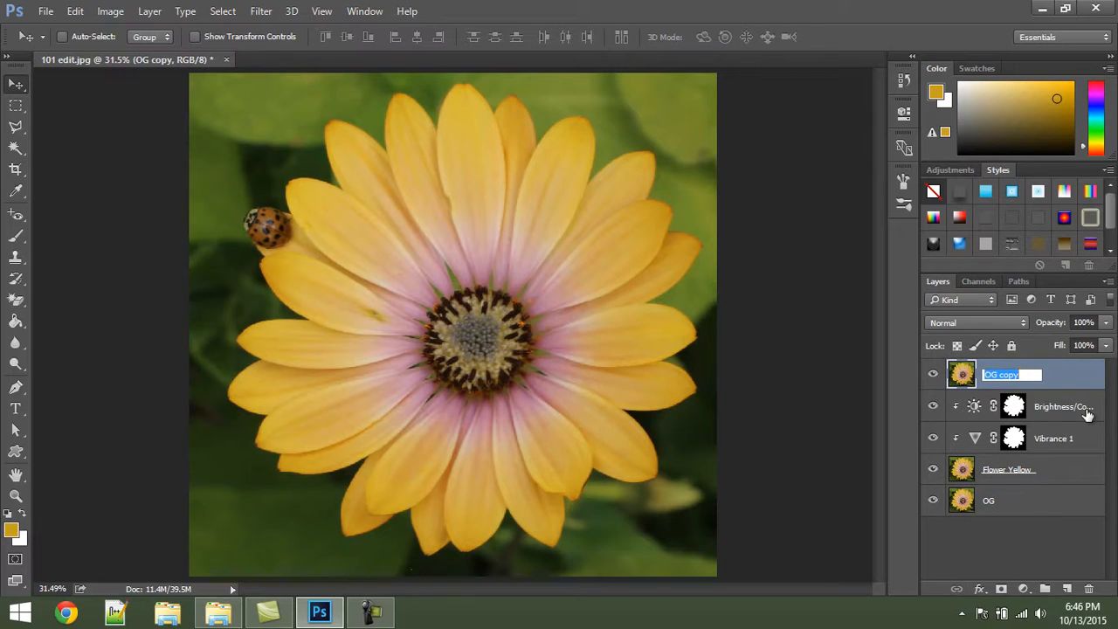
{"action": "type", "text": "Ladybug"}
{"action": "key", "text": "Return"}
Add a Brightness/Contrast adjustment layer above the Ladybug layer and clip it to Ladybug.
{"action": "key", "text": "z"}
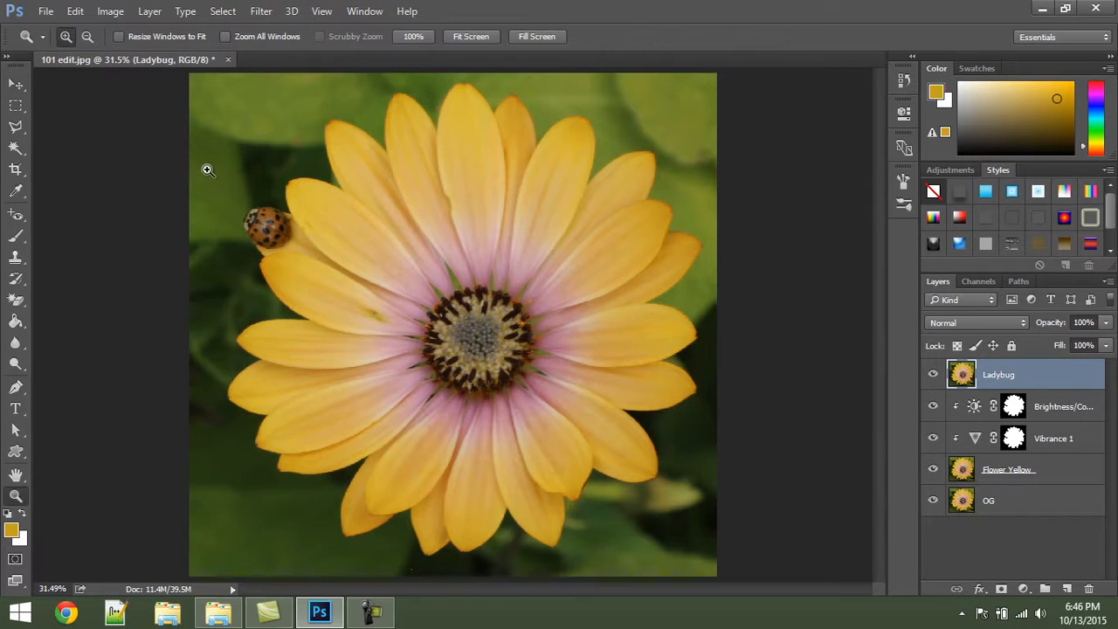
{"action": "left_click_drag", "start_coordinate": [207, 169], "coordinate": [371, 284]}
{"action": "left_click_drag", "start_coordinate": [497, 342], "coordinate": [483, 335]}
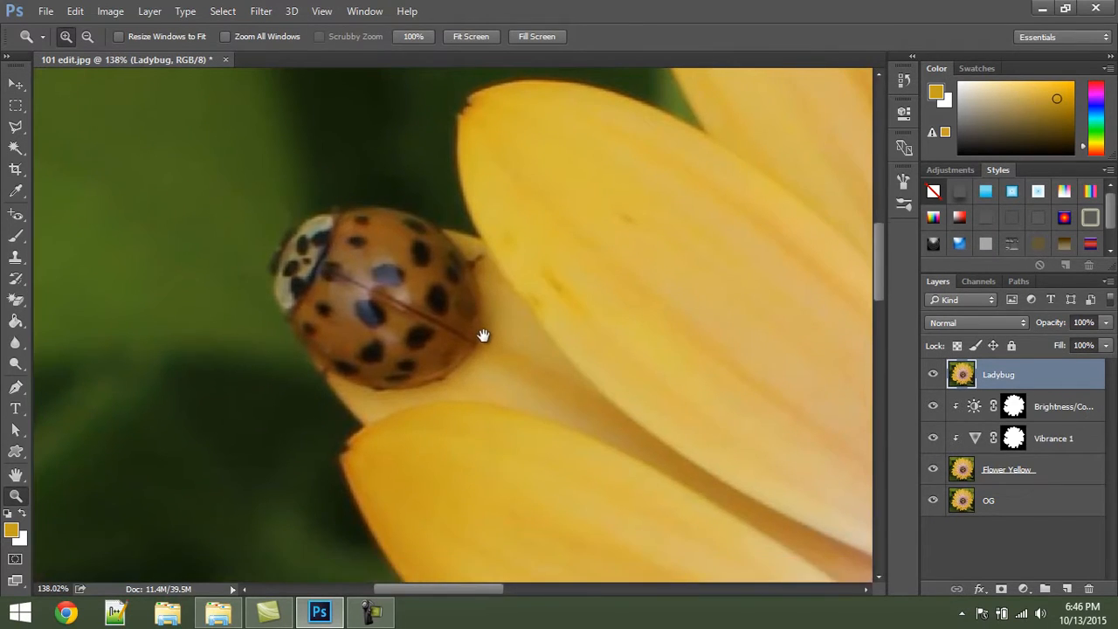
{"action": "key", "text": "v"}
{"action": "left_click", "coordinate": [995, 525]}
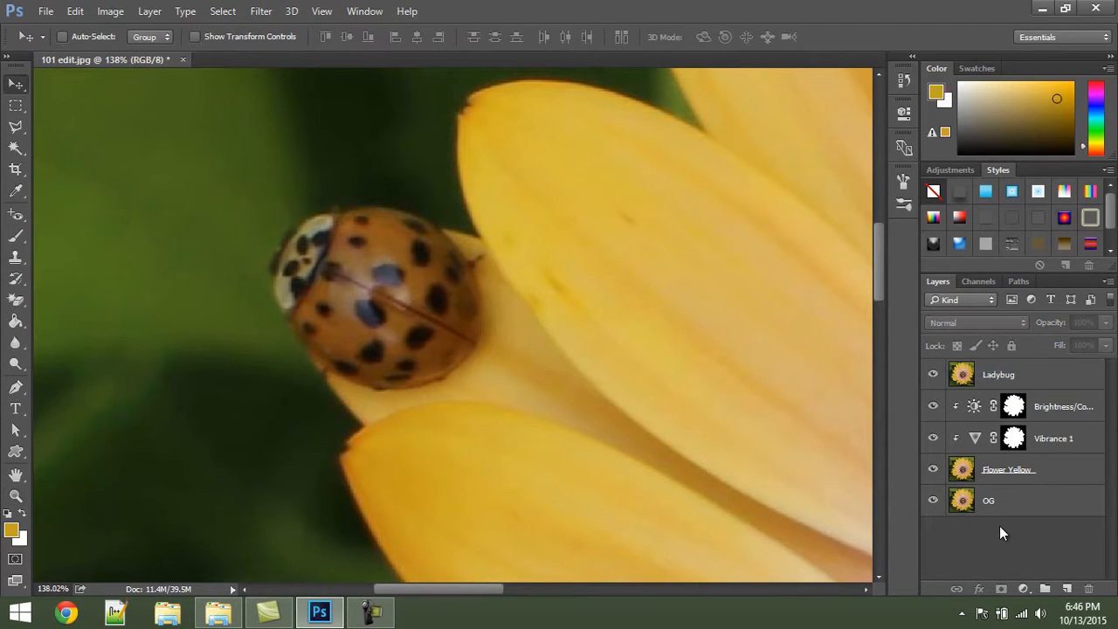
{"action": "left_click", "coordinate": [996, 375]}
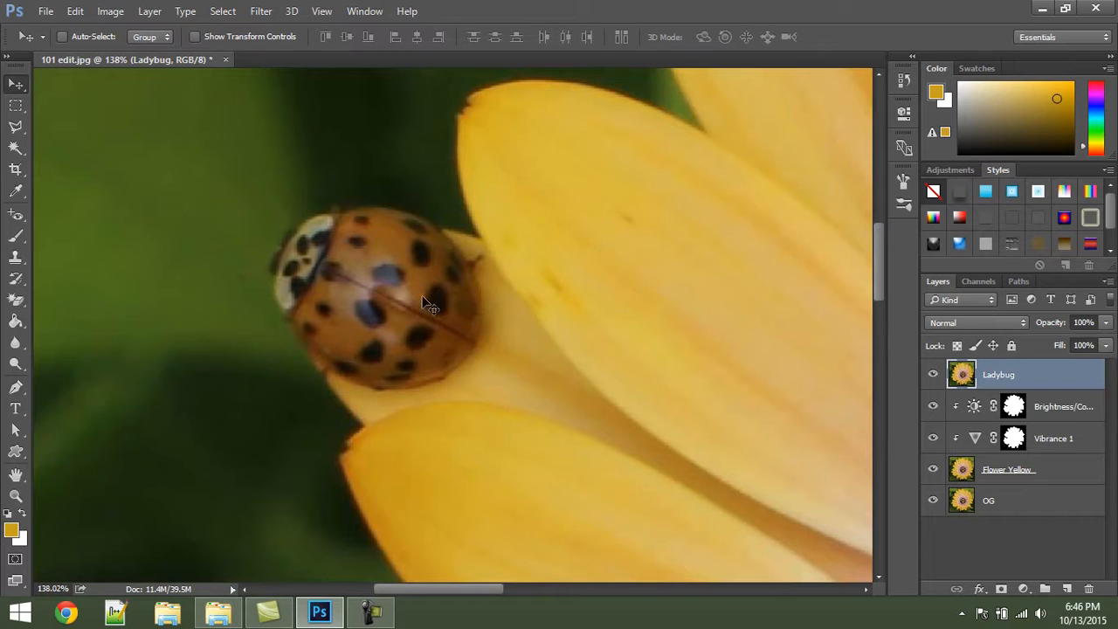
{"action": "scroll", "coordinate": [419, 321], "scroll_direction": "down", "scroll_amount": 4}
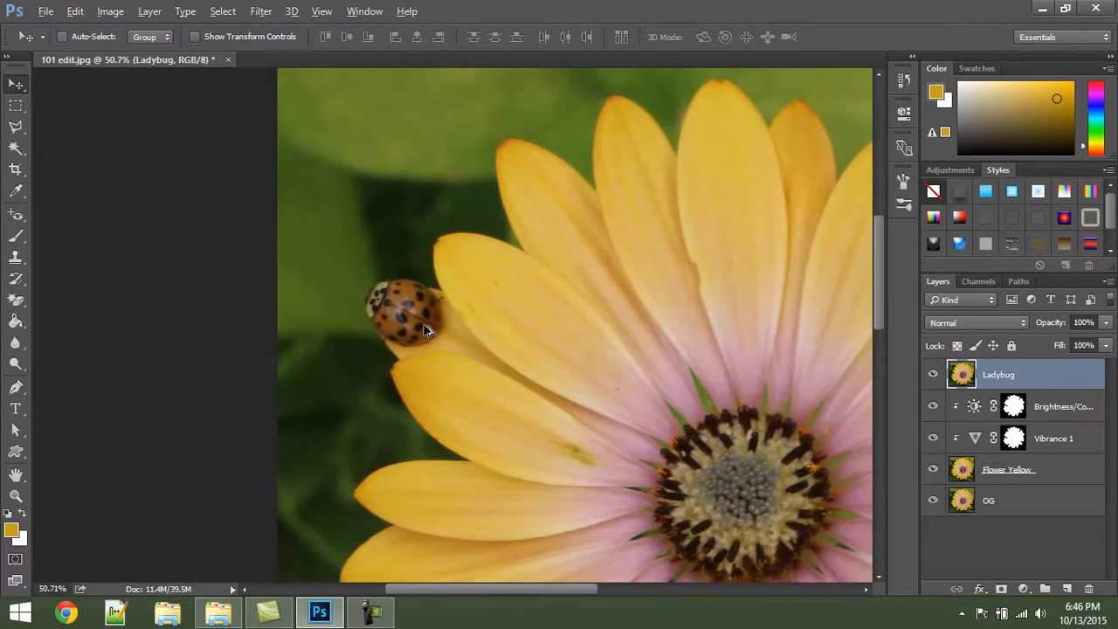
{"action": "scroll", "coordinate": [428, 332], "scroll_direction": "up", "scroll_amount": 2}
{"action": "scroll", "coordinate": [430, 333], "scroll_direction": "up", "scroll_amount": 1}
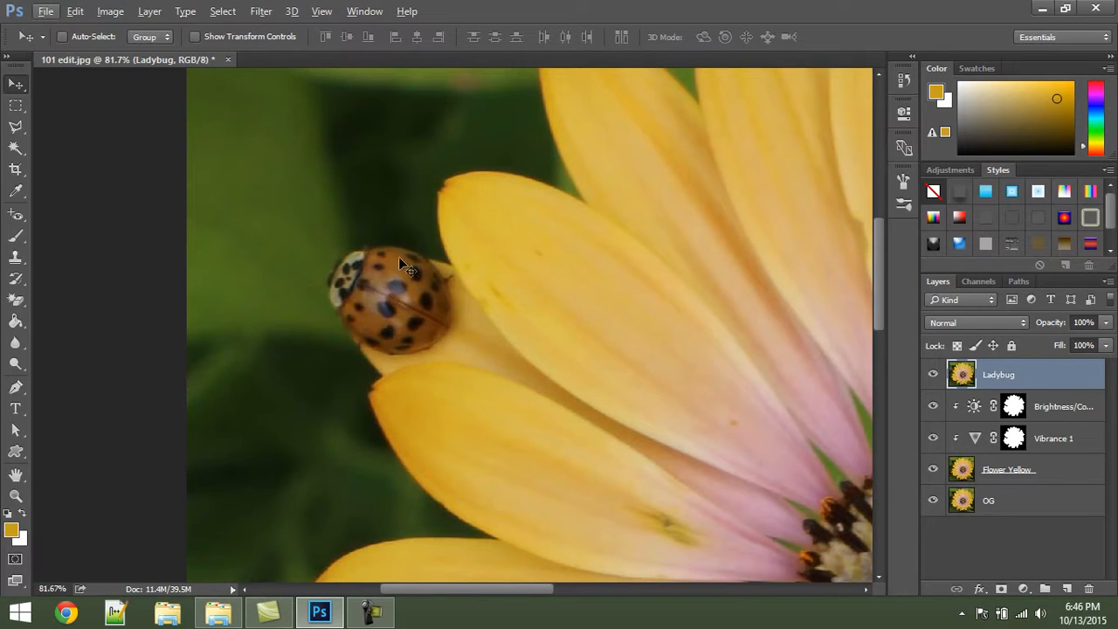
{"action": "left_click", "coordinate": [1023, 588]}
{"action": "left_click", "coordinate": [1009, 297]}
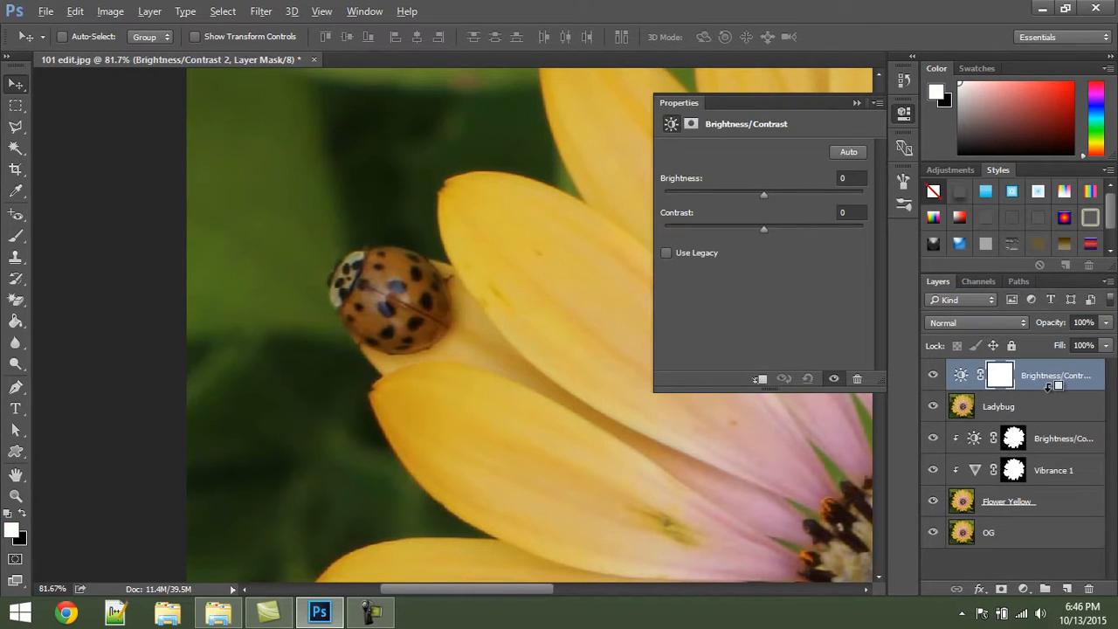
{"action": "left_click", "coordinate": [1049, 391], "text": "alt"}
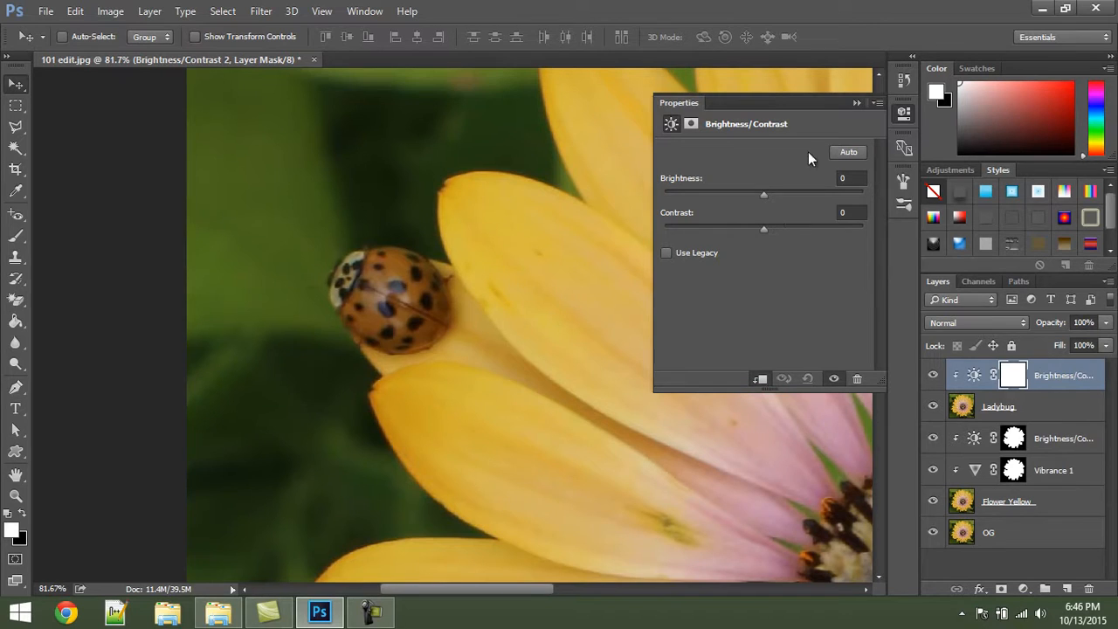
Set the Ladybug layer's Brightness/Contrast adjustment to Brightness 32 and Contrast 50.
{"action": "left_click", "coordinate": [1013, 375]}
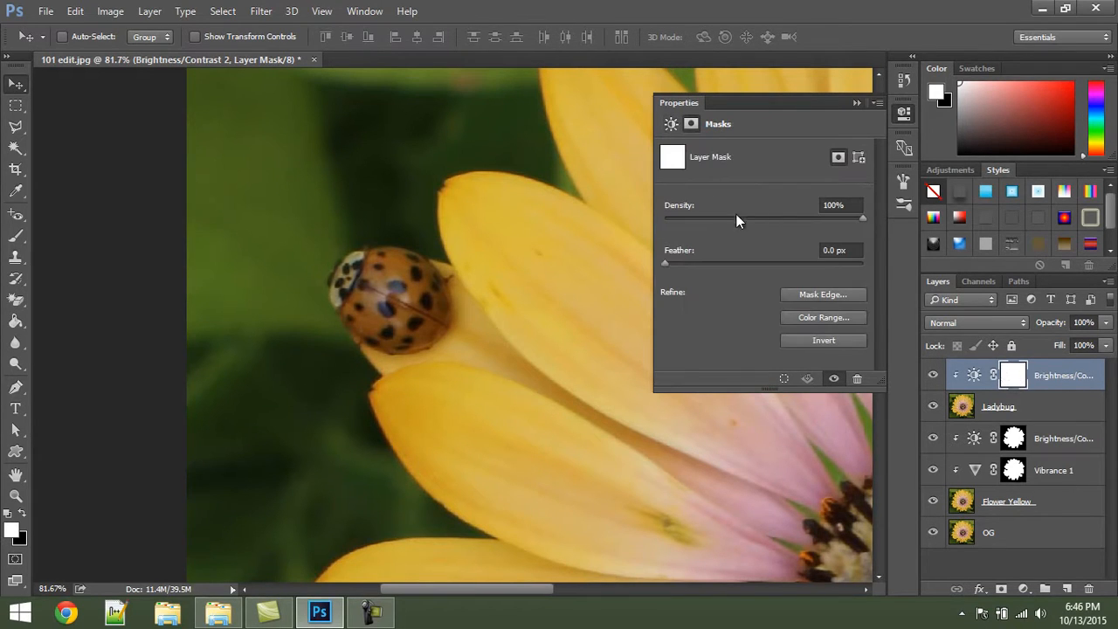
{"action": "left_click", "coordinate": [973, 375]}
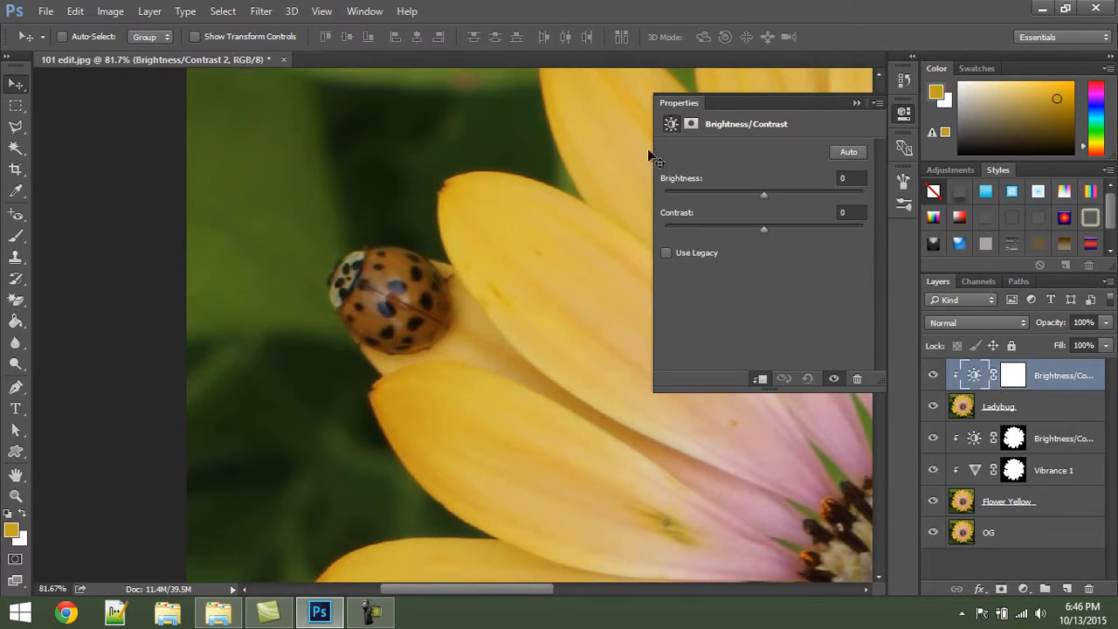
{"action": "left_click_drag", "start_coordinate": [767, 192], "coordinate": [785, 188]}
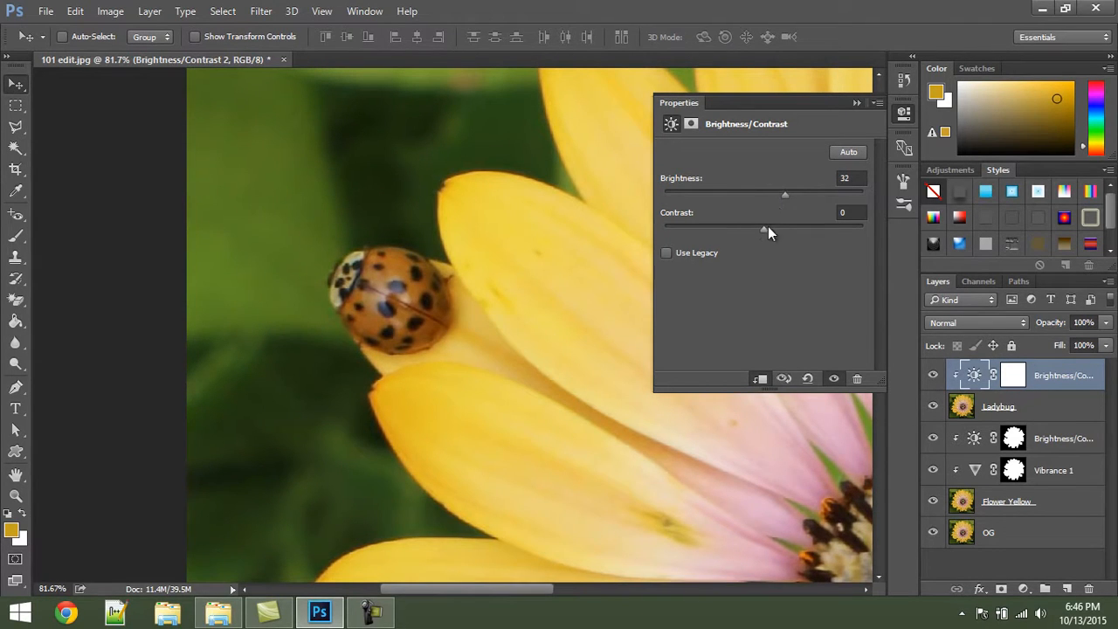
{"action": "left_click_drag", "start_coordinate": [766, 228], "coordinate": [803, 229]}
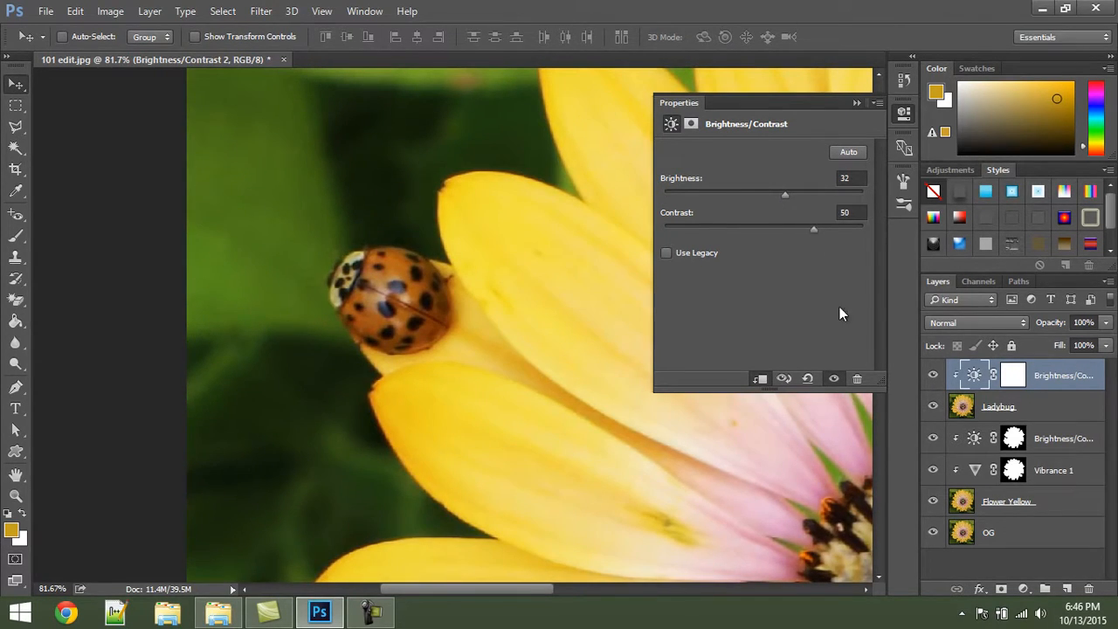
Toggle the Ladybug layer's Brightness/Contrast adjustment to compare its effect, leave it visible, and collapse its properties.
{"action": "left_click", "coordinate": [833, 379]}
{"action": "left_click", "coordinate": [833, 378]}
{"action": "left_click", "coordinate": [833, 378]}
{"action": "left_click", "coordinate": [833, 378]}
{"action": "left_click", "coordinate": [833, 378]}
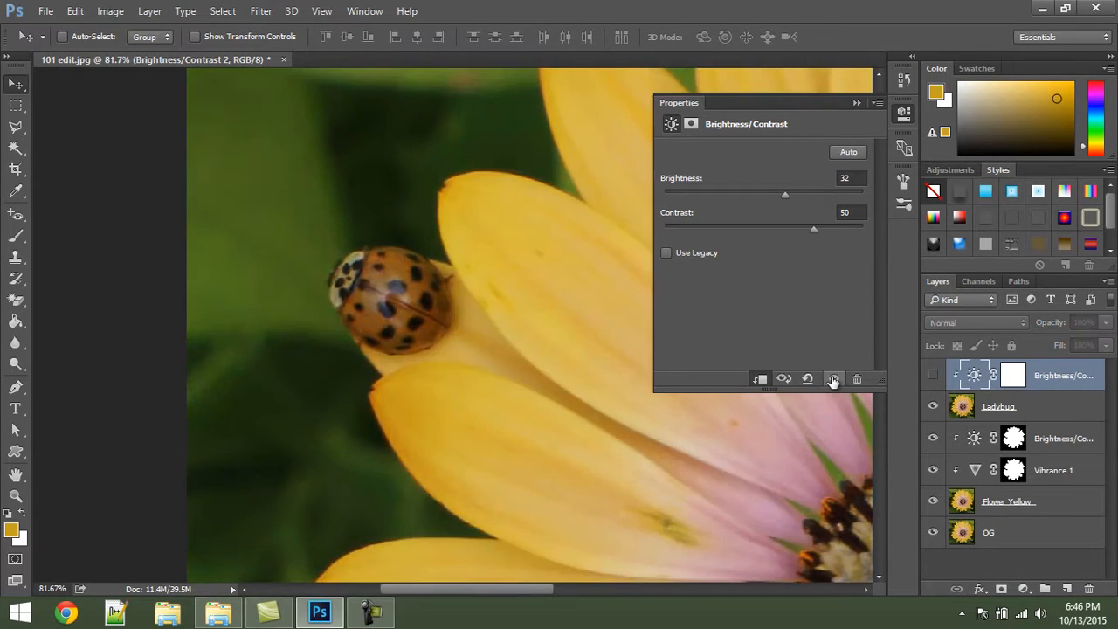
{"action": "left_click", "coordinate": [833, 378]}
{"action": "left_click", "coordinate": [854, 102]}
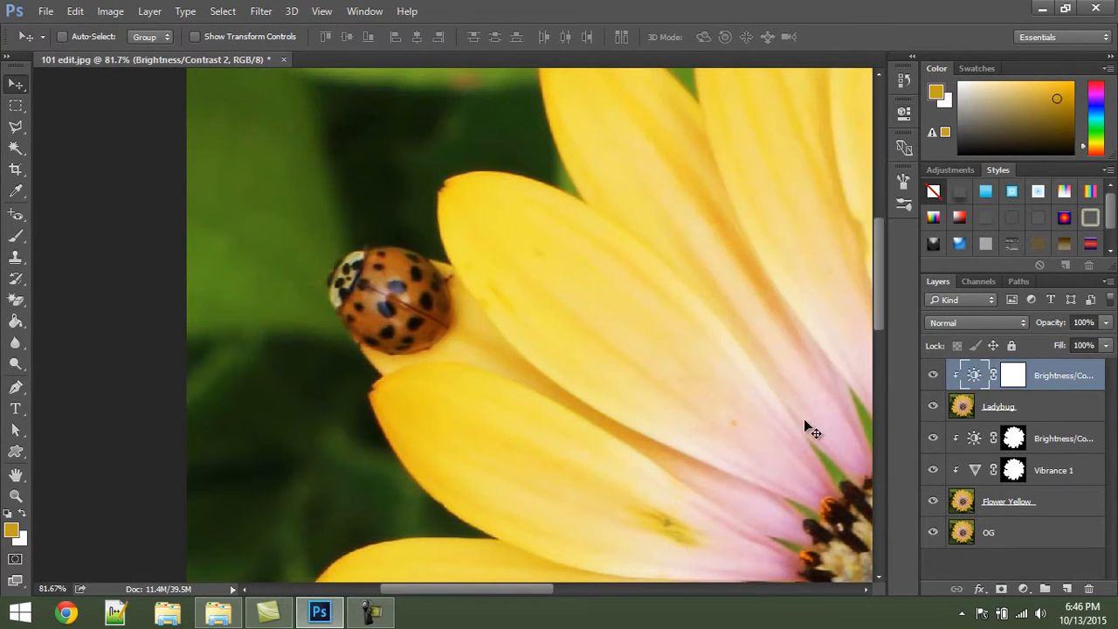
Add a Hue/Saturation adjustment layer above the Ladybug layer's Brightness/Contrast adjustment and clip it to Ladybug.
{"action": "left_click", "coordinate": [1023, 588]}
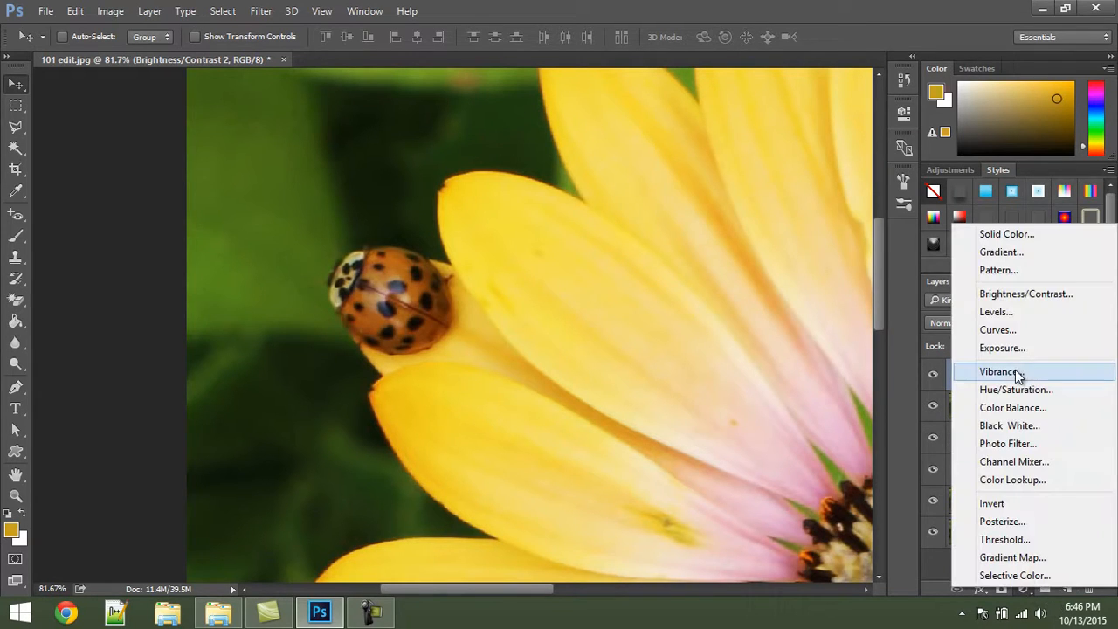
{"action": "left_click", "coordinate": [1026, 388]}
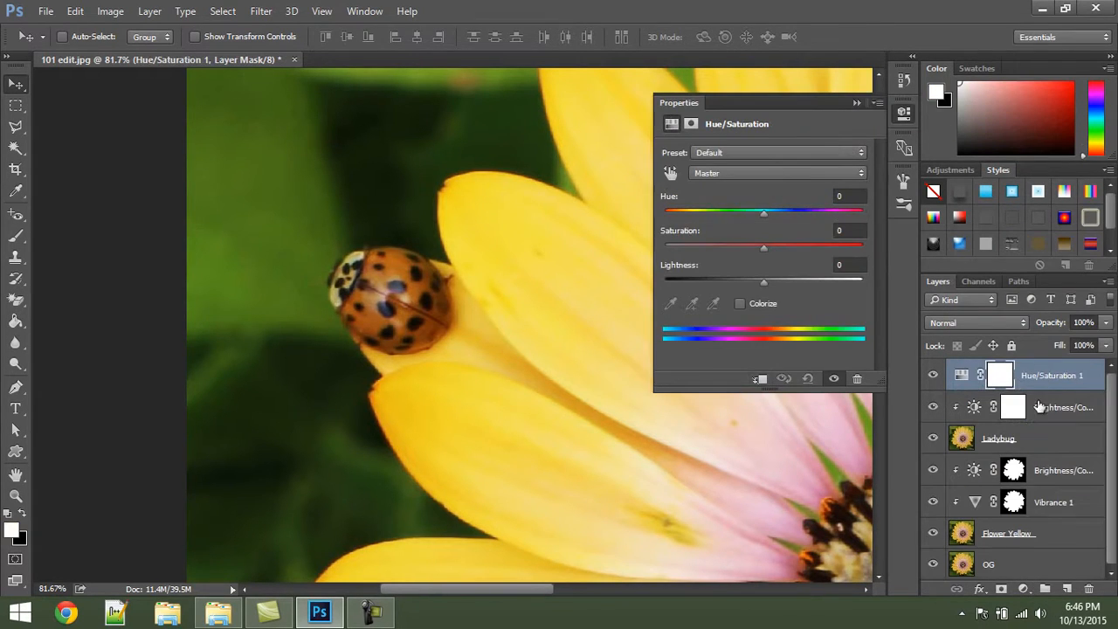
{"action": "left_click", "coordinate": [1051, 385], "text": "alt"}
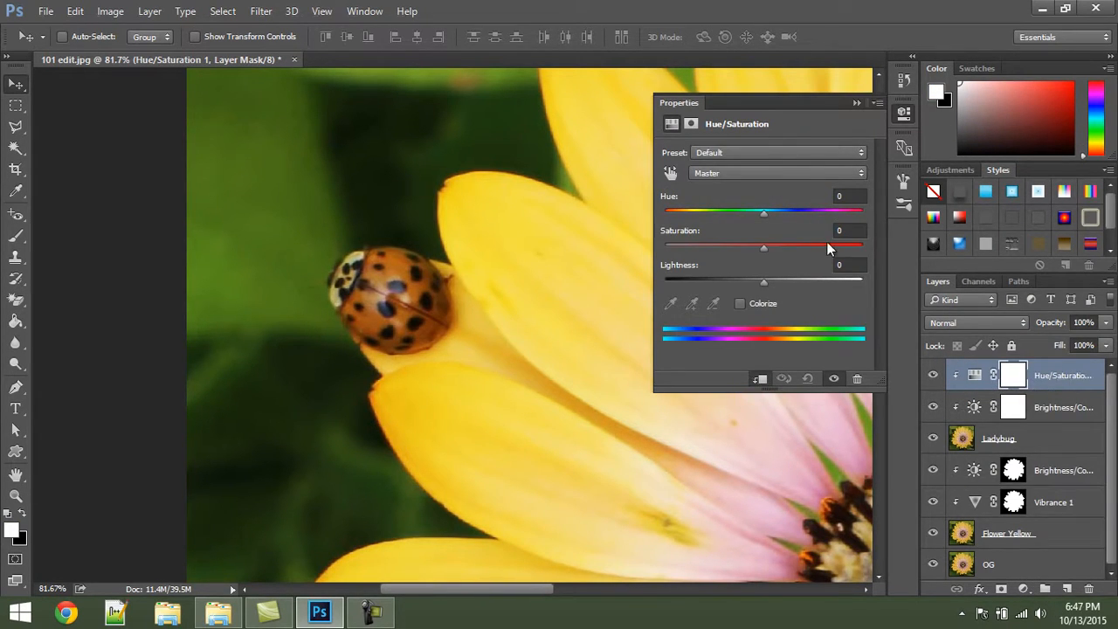
Try a slight negative hue shift in the clipped Hue/Saturation adjustment and reset Hue to 0.
{"action": "mouse_move", "coordinate": [761, 210]}
{"action": "left_mouse_down"}
{"action": "mouse_move", "coordinate": [692, 212]}
{"action": "mouse_move", "coordinate": [846, 210]}
{"action": "mouse_move", "coordinate": [757, 210]}
{"action": "left_mouse_up"}
{"action": "left_click", "coordinate": [846, 196]}
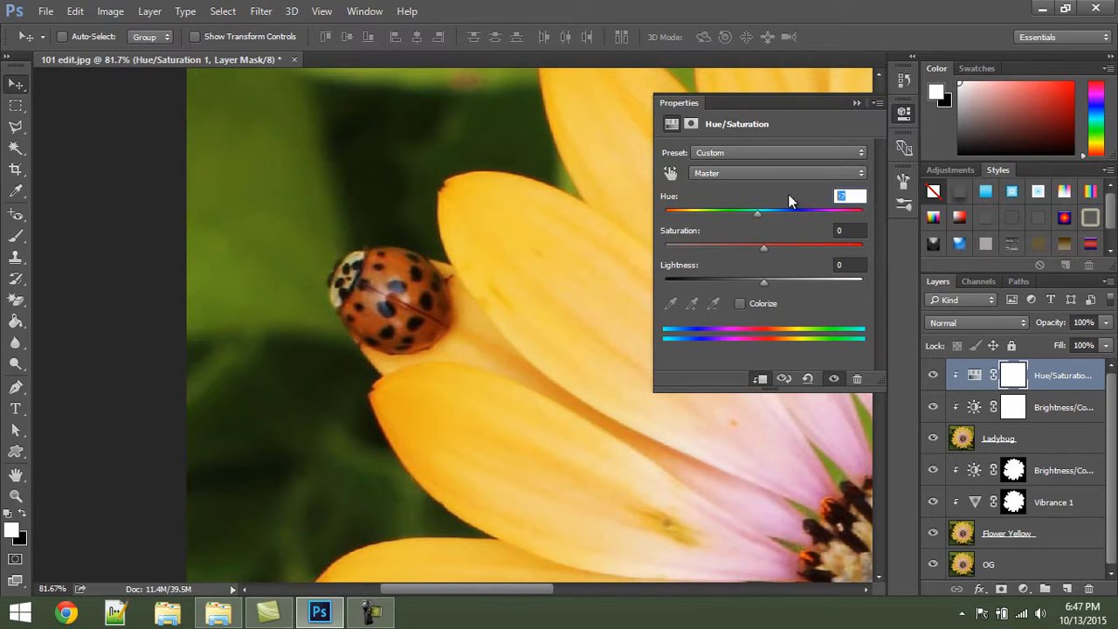
{"action": "type", "text": "0"}
{"action": "key", "text": "Return"}
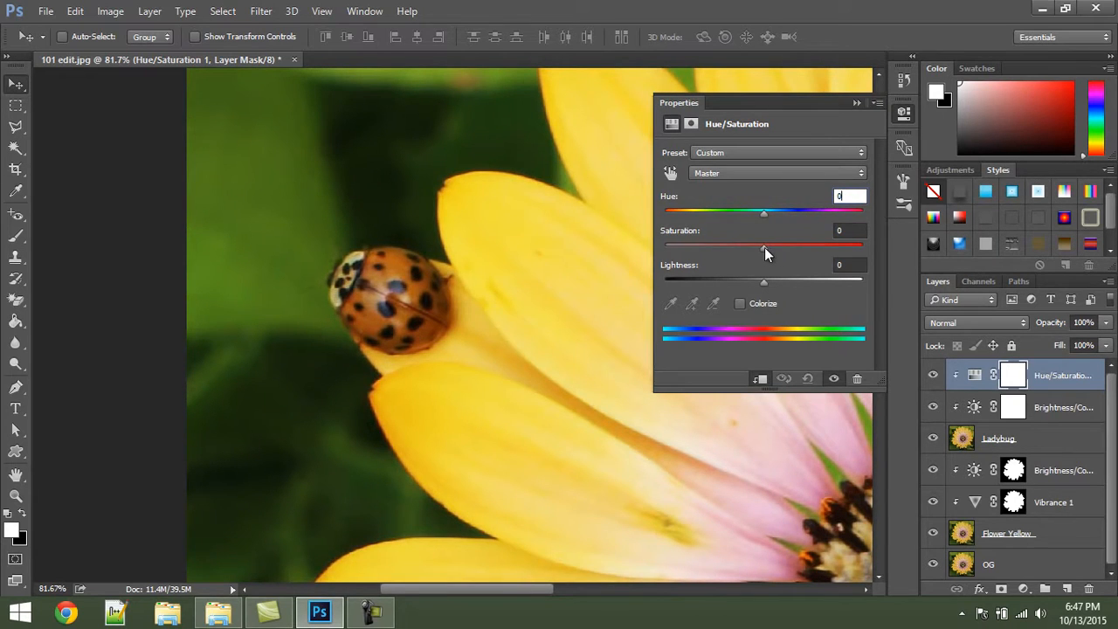
Set the Hue/Saturation adjustment's Saturation to +15, compare it on and off, leave it visible, and collapse its properties.
{"action": "left_click_drag", "start_coordinate": [764, 247], "coordinate": [788, 245]}
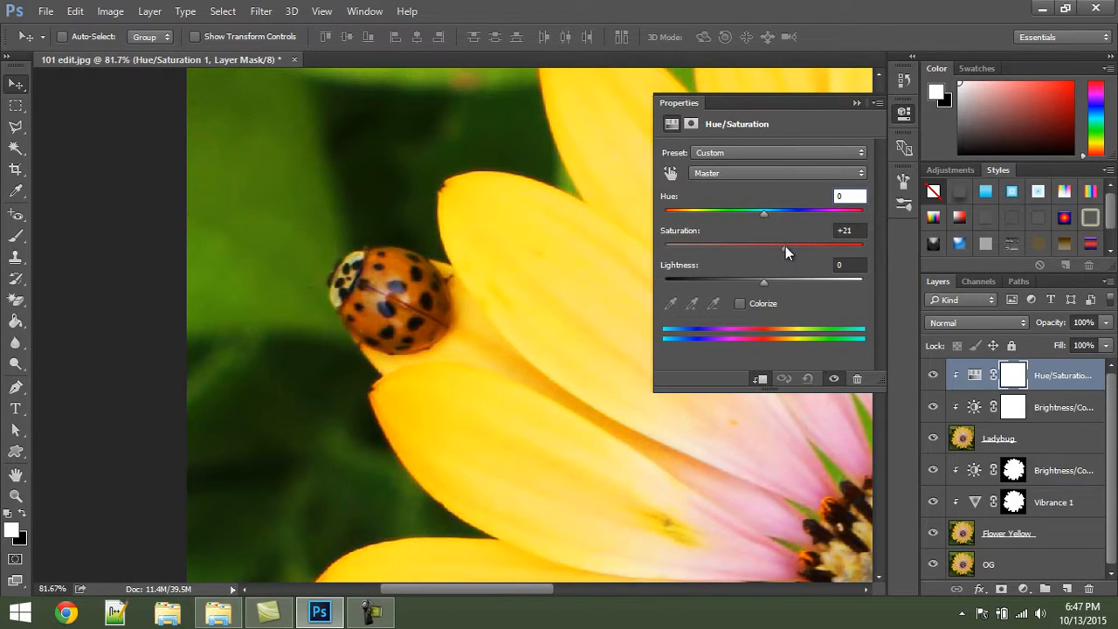
{"action": "left_click_drag", "start_coordinate": [785, 245], "coordinate": [778, 244]}
{"action": "left_click", "coordinate": [834, 378]}
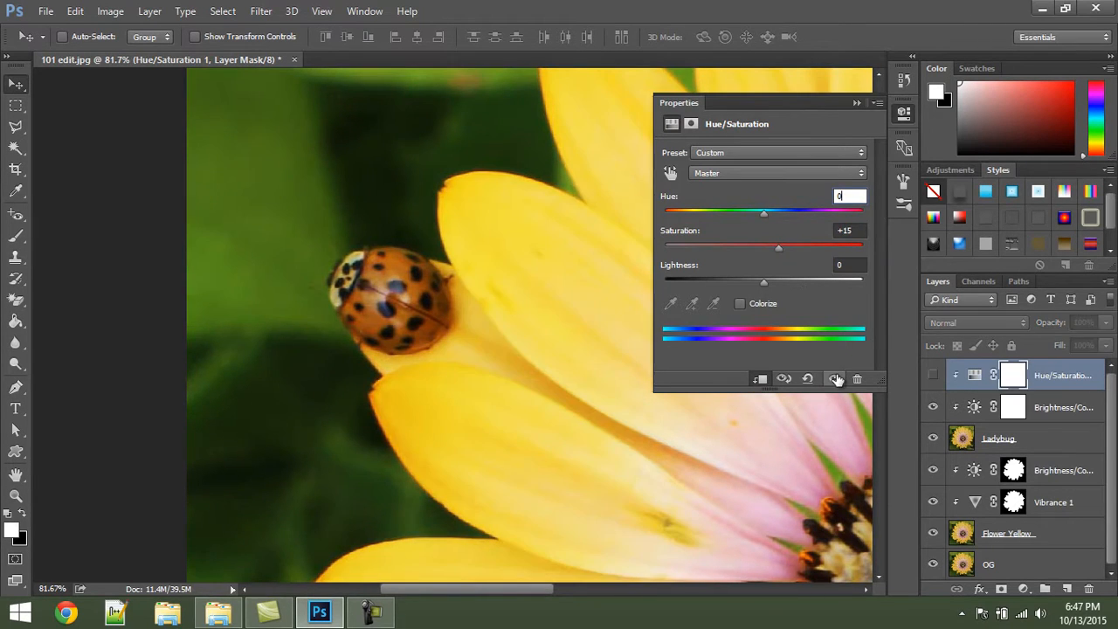
{"action": "left_click", "coordinate": [833, 378]}
{"action": "left_click", "coordinate": [836, 379]}
{"action": "left_click", "coordinate": [836, 379]}
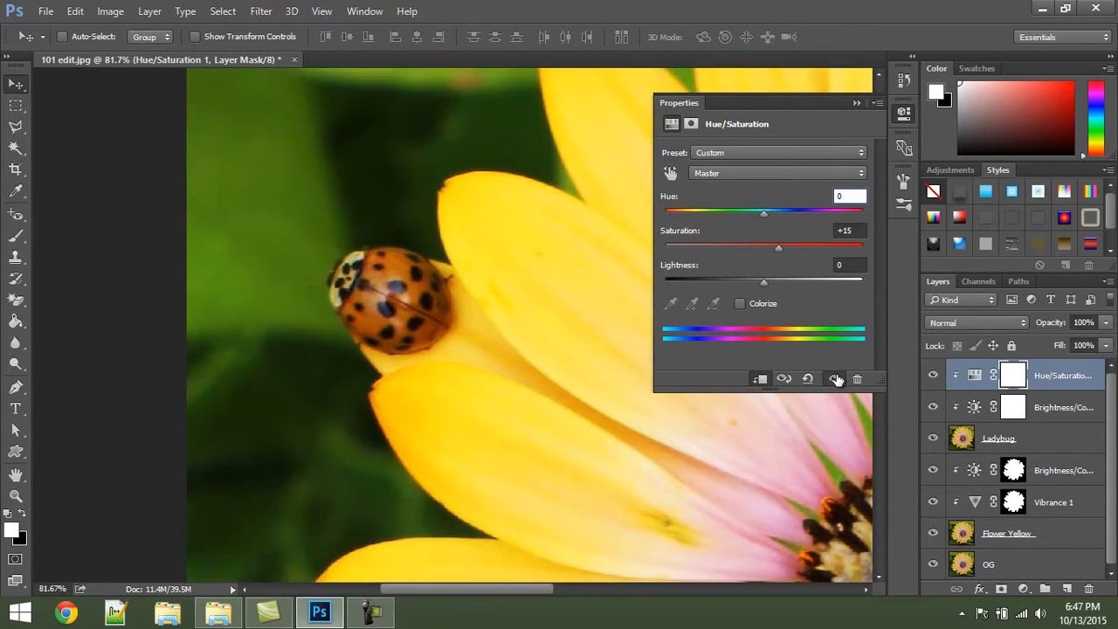
{"action": "left_click", "coordinate": [859, 102]}
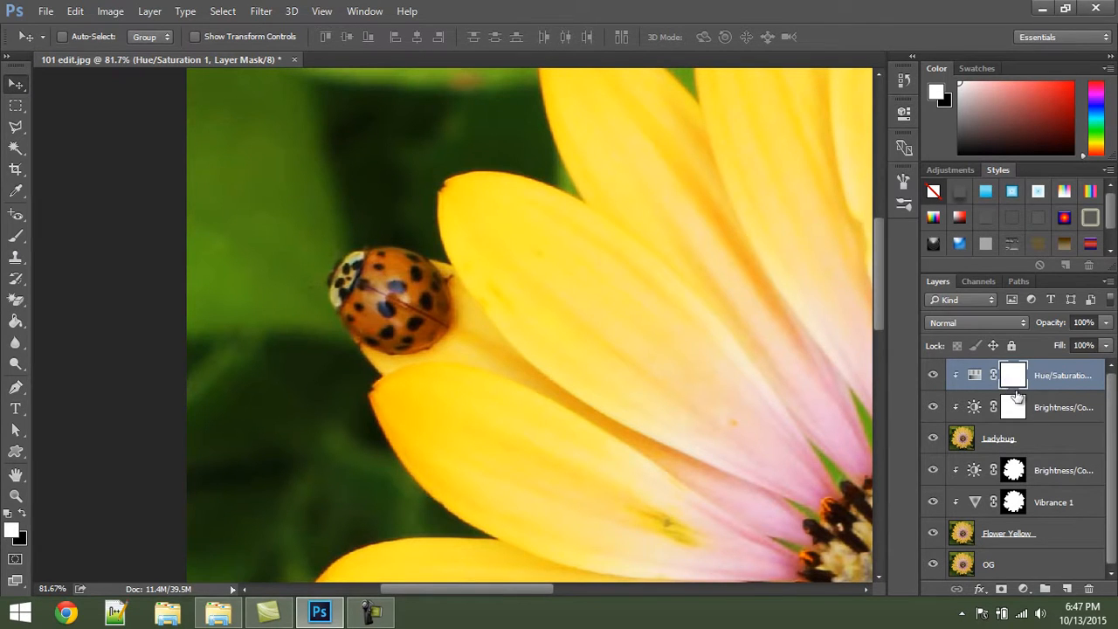
Toggle the Hue/Saturation adjustment layer's visibility and leave it hidden.
{"action": "left_click", "coordinate": [1013, 412]}
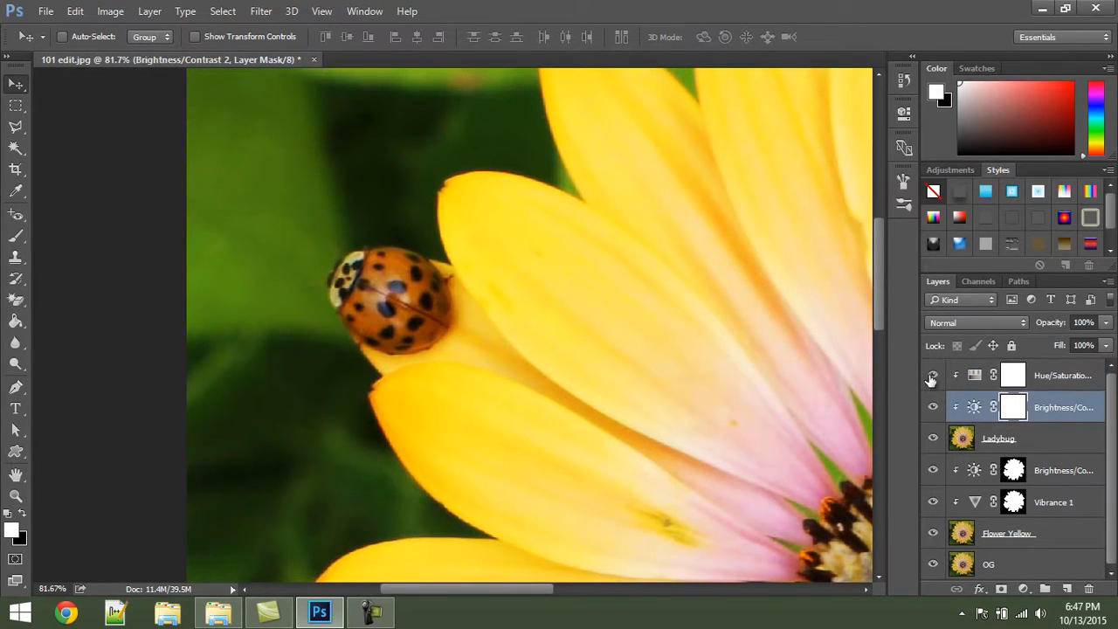
{"action": "left_click", "coordinate": [932, 377]}
{"action": "left_click", "coordinate": [933, 377]}
{"action": "left_click", "coordinate": [932, 377]}
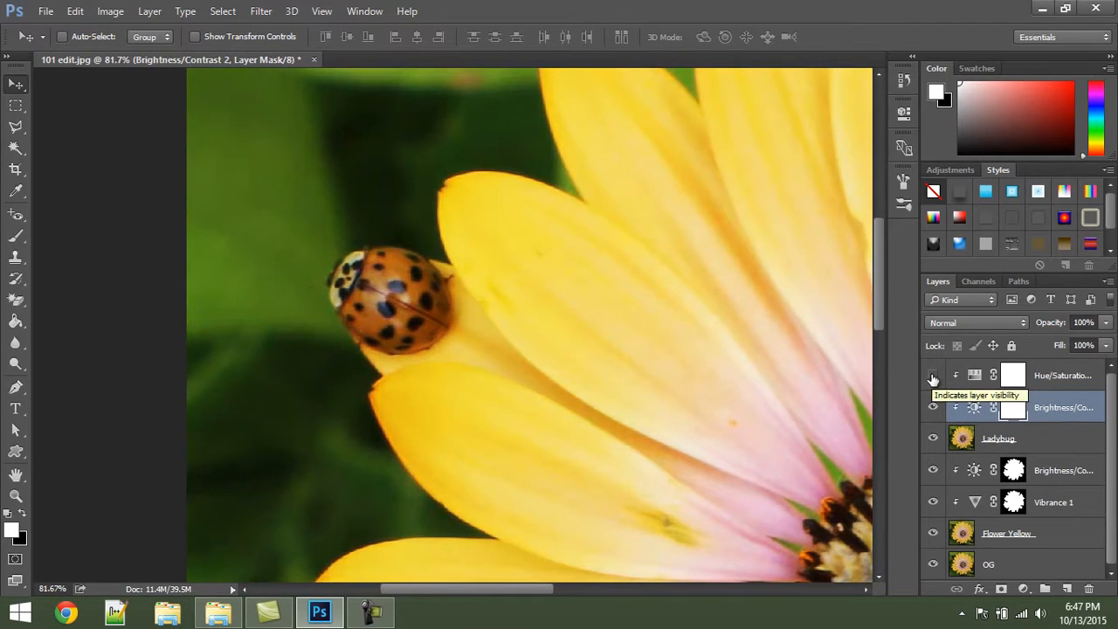
Invert the mask of the Ladybug's Brightness/Contrast adjustment to black and paint white over the ladybug with a size 77 brush.
{"action": "left_click", "coordinate": [1073, 413]}
{"action": "left_click", "coordinate": [1013, 410]}
{"action": "key", "text": "b"}
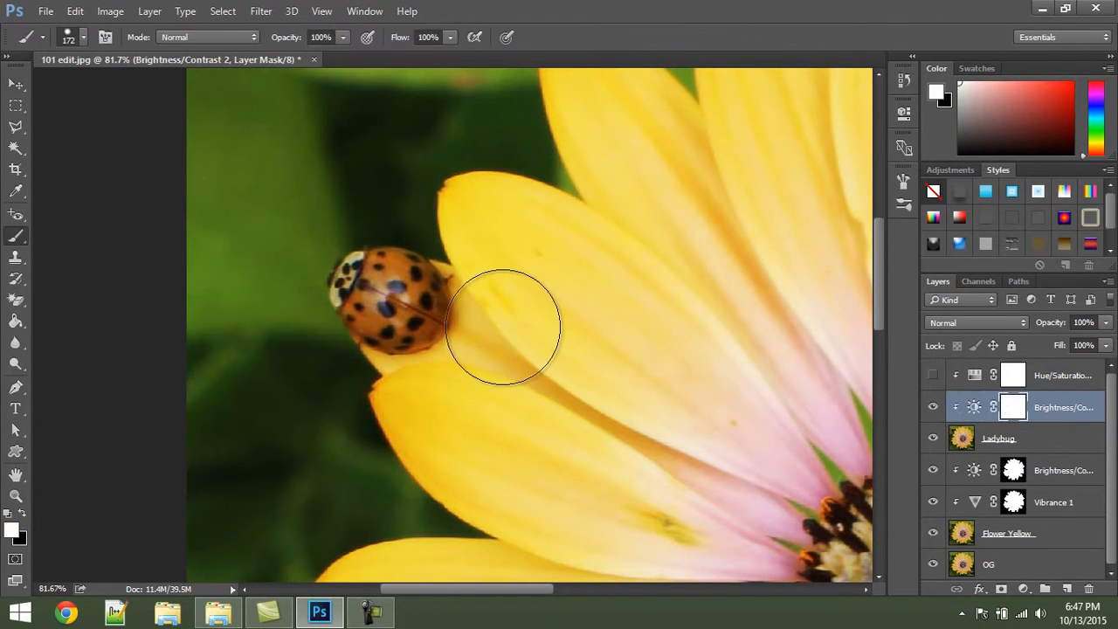
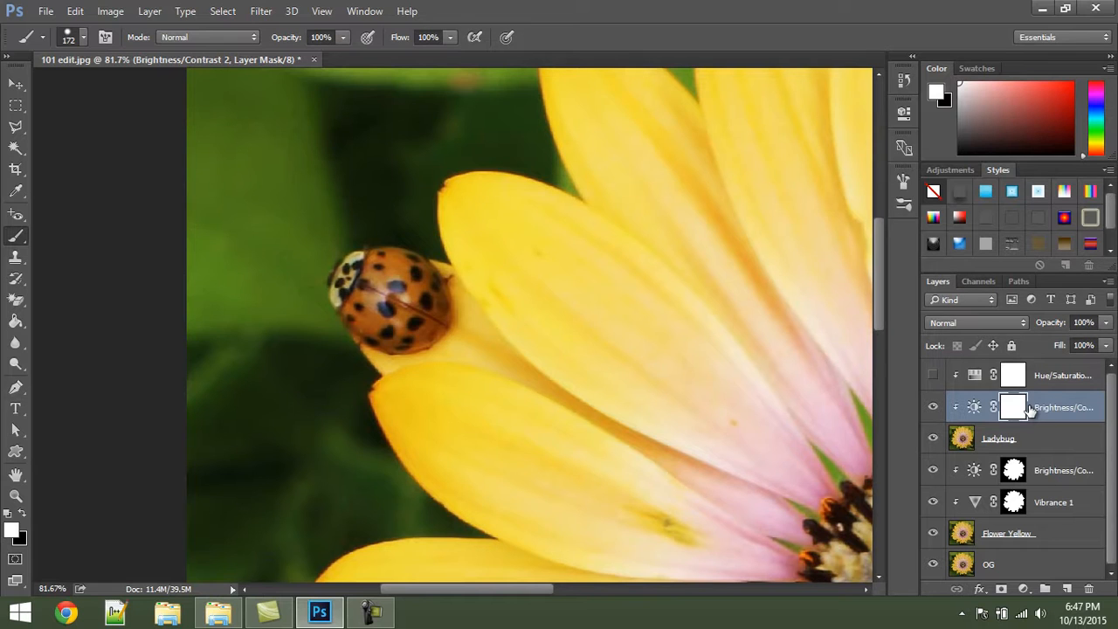
{"action": "key", "text": "ctrl+i"}
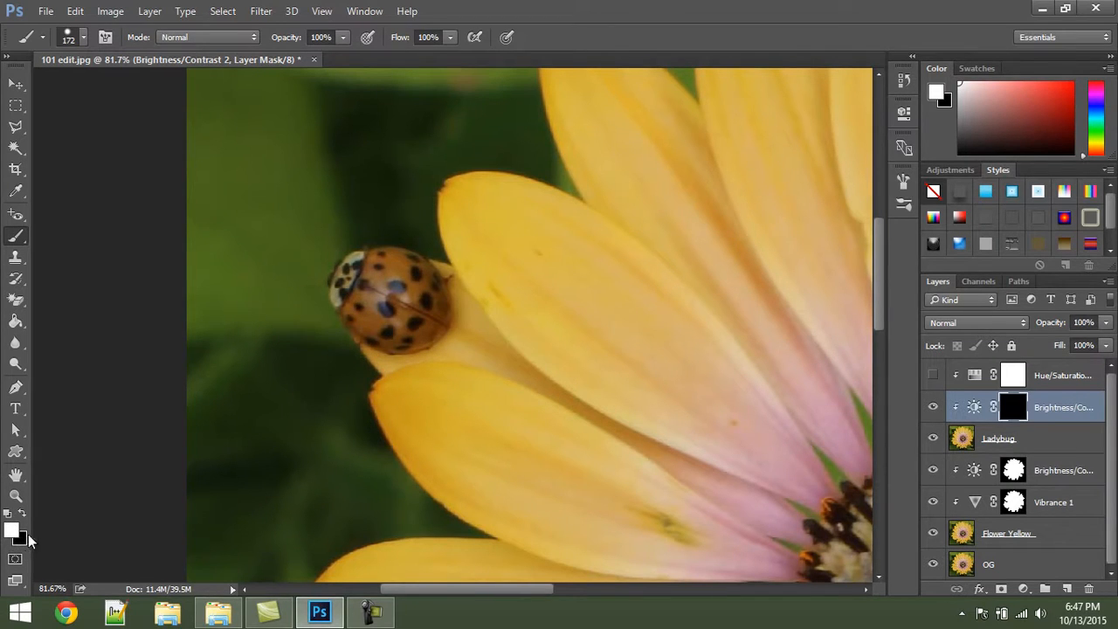
{"action": "mouse_move", "coordinate": [432, 271]}
{"action": "left_mouse_down"}
{"action": "mouse_move", "coordinate": [388, 275]}
{"action": "mouse_move", "coordinate": [422, 301]}
{"action": "mouse_move", "coordinate": [415, 320]}
{"action": "mouse_move", "coordinate": [371, 318]}
{"action": "mouse_move", "coordinate": [351, 264]}
{"action": "mouse_move", "coordinate": [363, 278]}
{"action": "mouse_move", "coordinate": [351, 279]}
{"action": "mouse_move", "coordinate": [390, 283]}
{"action": "mouse_move", "coordinate": [377, 273]}
{"action": "mouse_move", "coordinate": [410, 290]}
{"action": "mouse_move", "coordinate": [422, 311]}
{"action": "mouse_move", "coordinate": [413, 324]}
{"action": "mouse_move", "coordinate": [365, 301]}
{"action": "mouse_move", "coordinate": [406, 271]}
{"action": "left_mouse_up"}
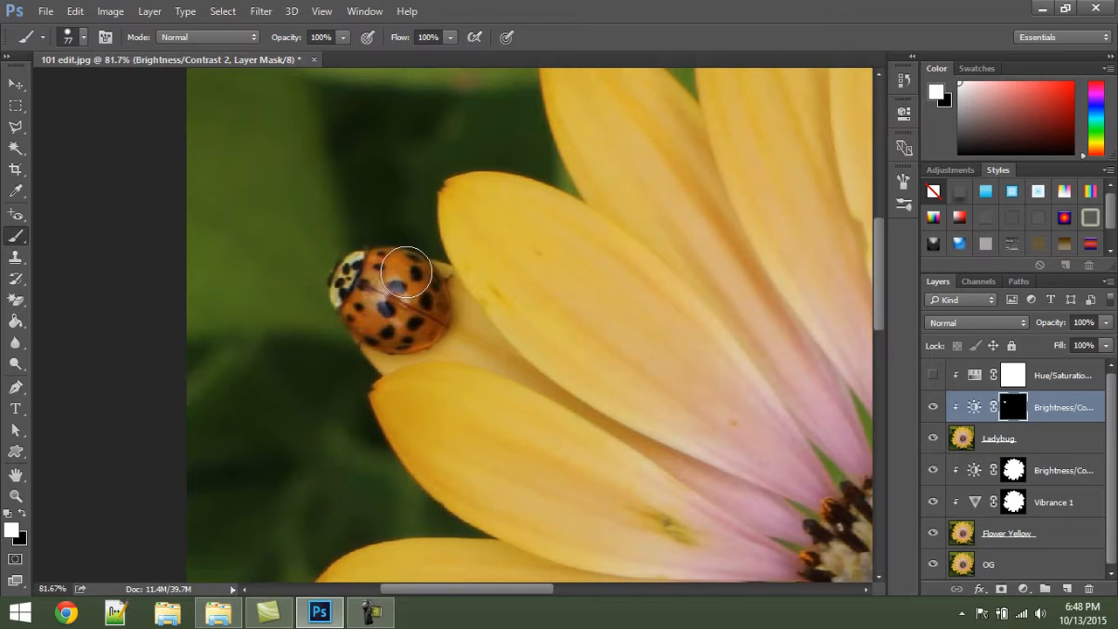
{"action": "key", "text": "v"}
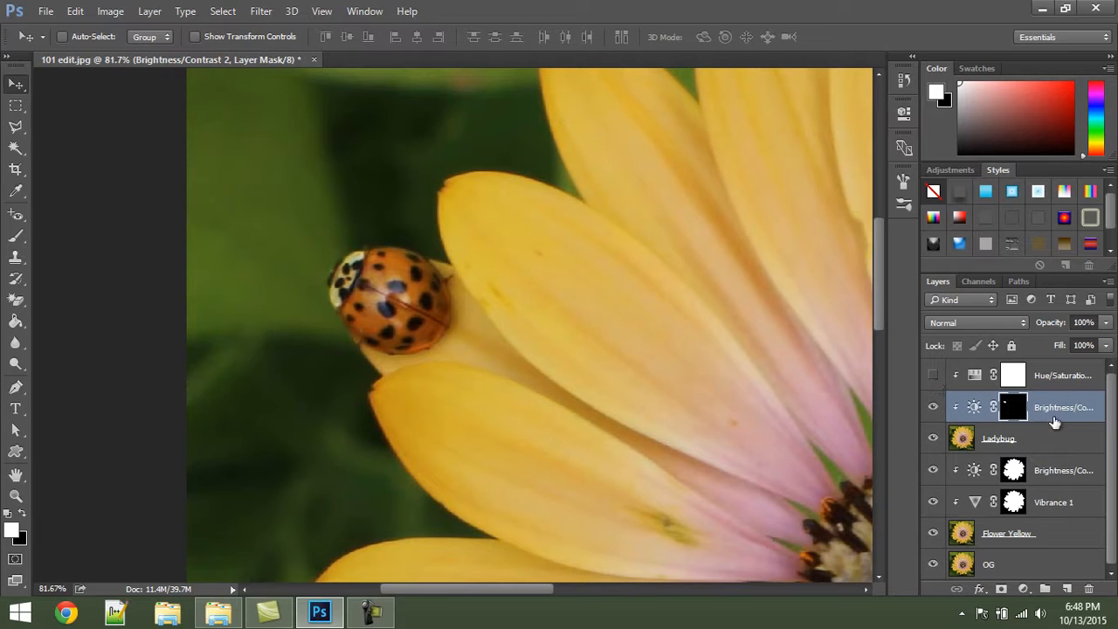
Replace the Hue/Saturation layer's mask with a copy of the Brightness/Contrast ladybug mask and show the Hue/Saturation layer.
{"action": "left_click_drag", "start_coordinate": [1016, 412], "coordinate": [1014, 376]}
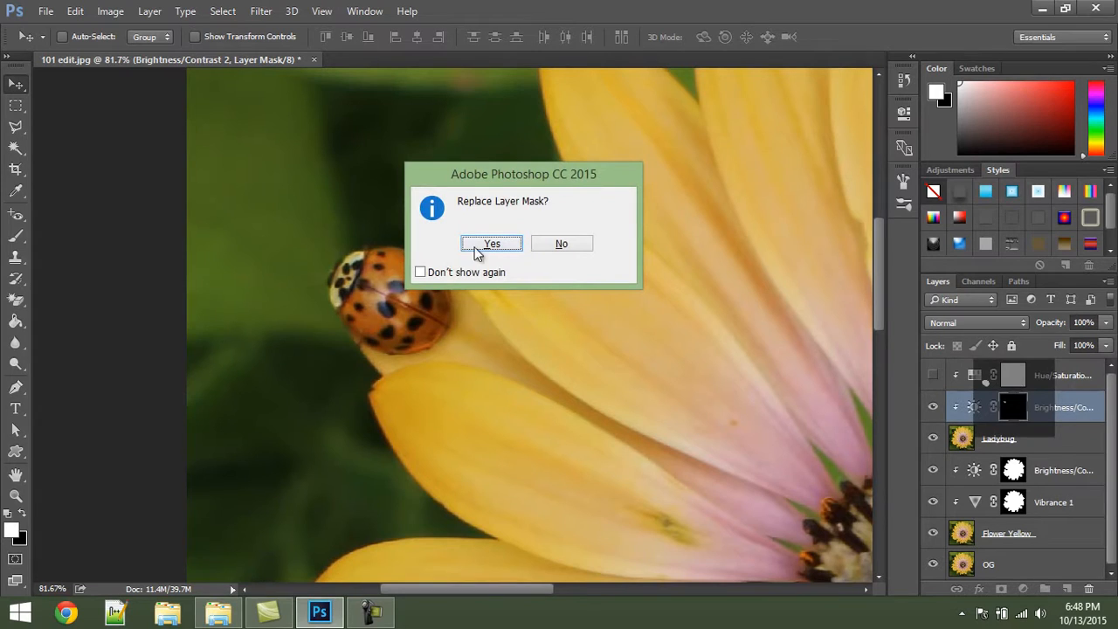
{"action": "left_click", "coordinate": [500, 246]}
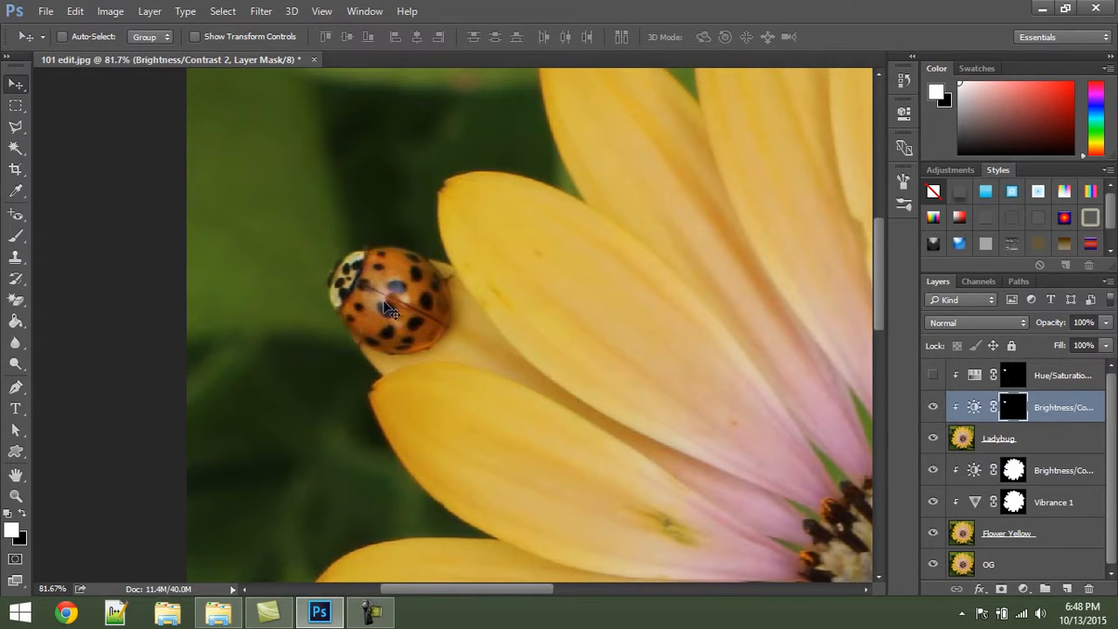
{"action": "left_click", "coordinate": [933, 374]}
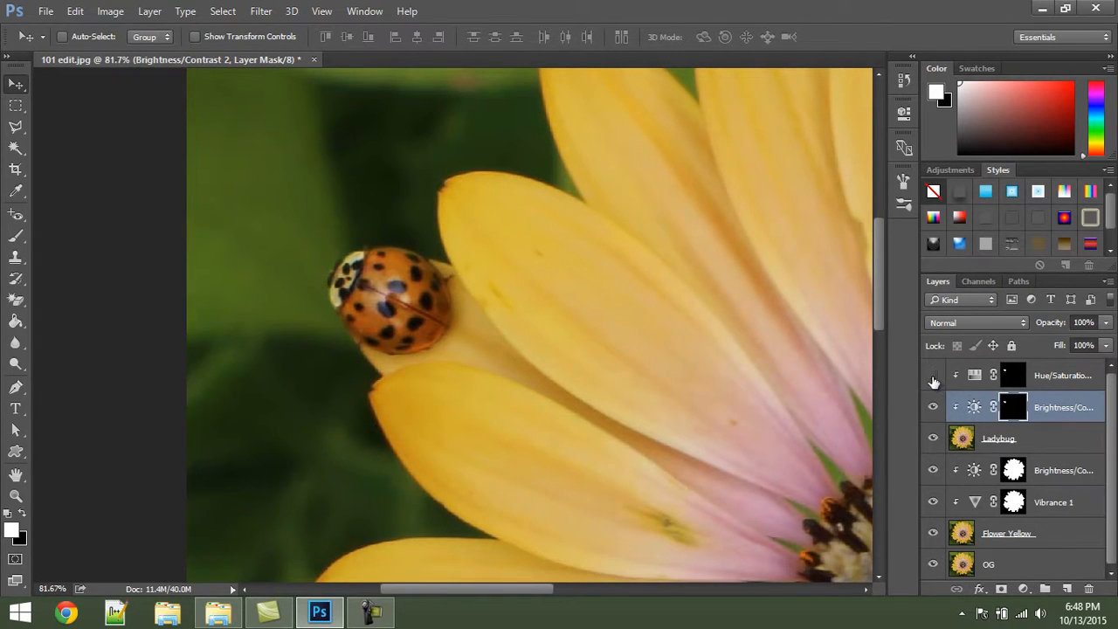
{"action": "left_click", "coordinate": [1054, 376]}
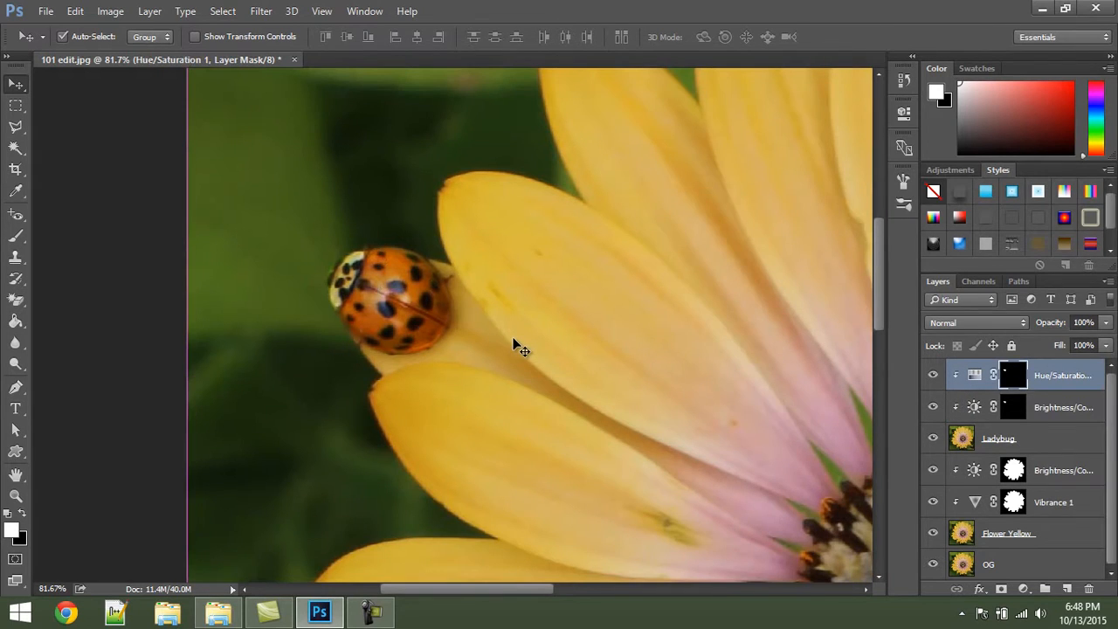
Group the Ladybug layer with its two clipped adjustment layers and name the group Ladybug.
{"action": "key", "text": "ctrl+0"}
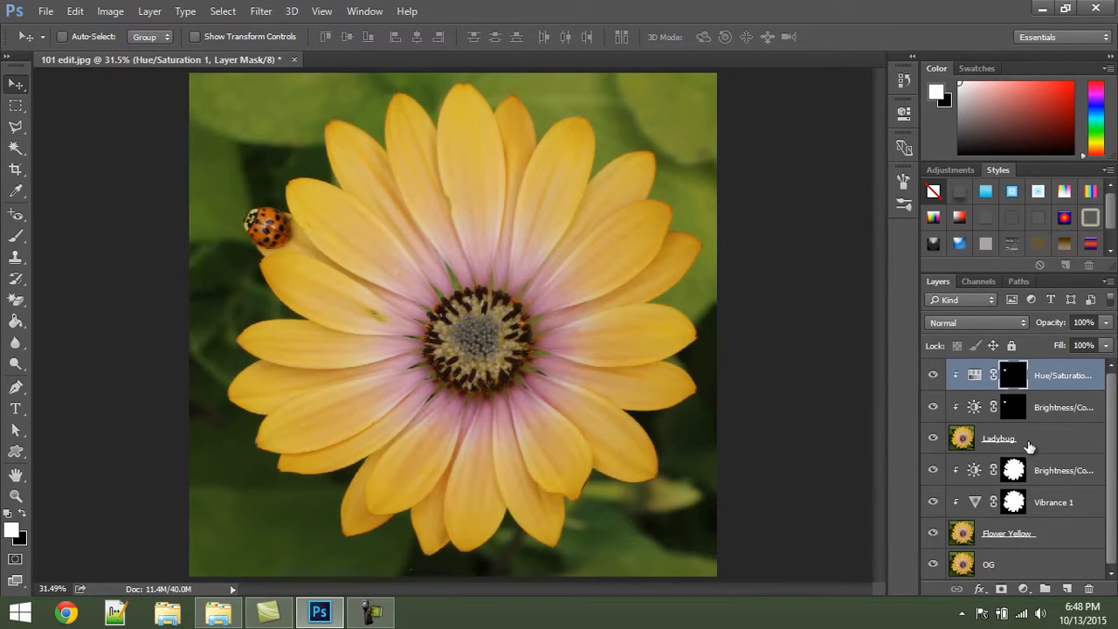
{"action": "left_click", "coordinate": [1059, 446]}
{"action": "left_click", "coordinate": [1055, 375], "text": "shift"}
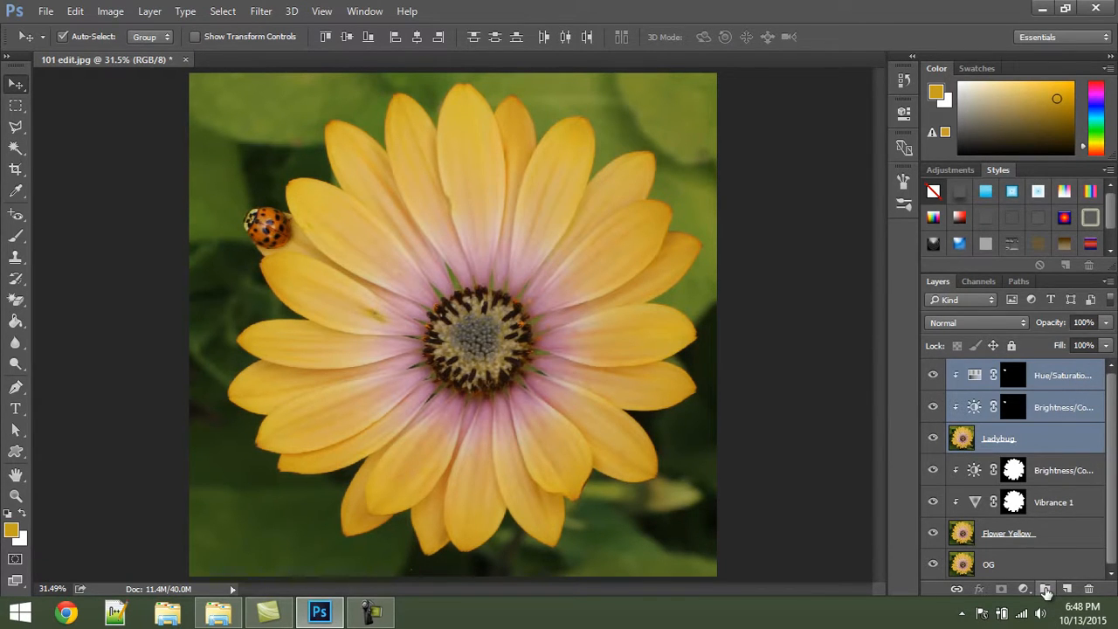
{"action": "left_click", "coordinate": [1046, 592]}
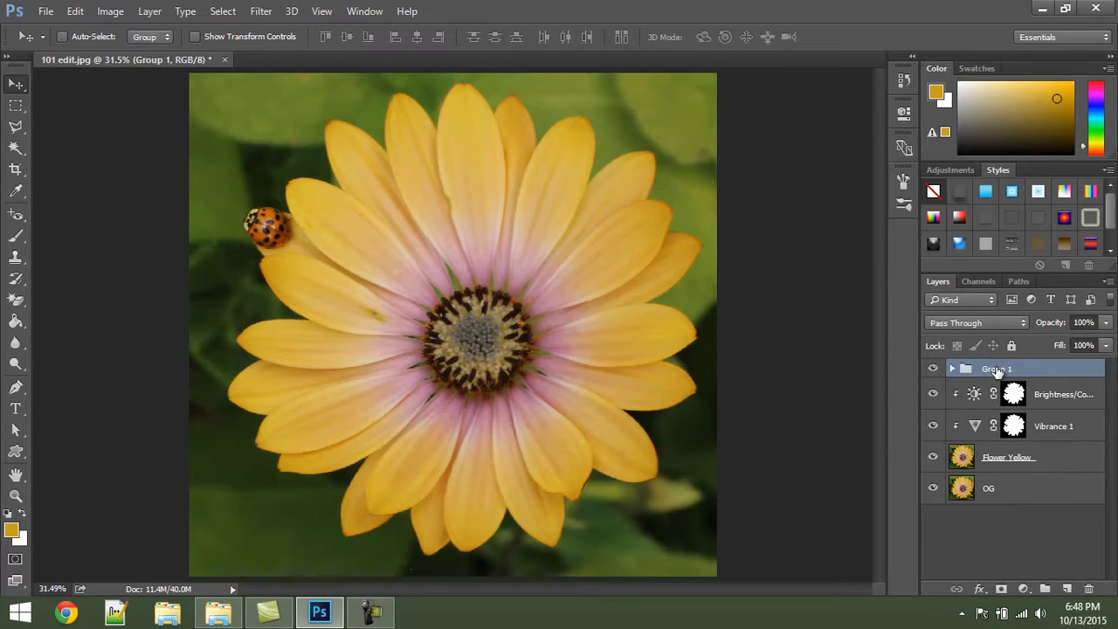
{"action": "double_click", "coordinate": [996, 368]}
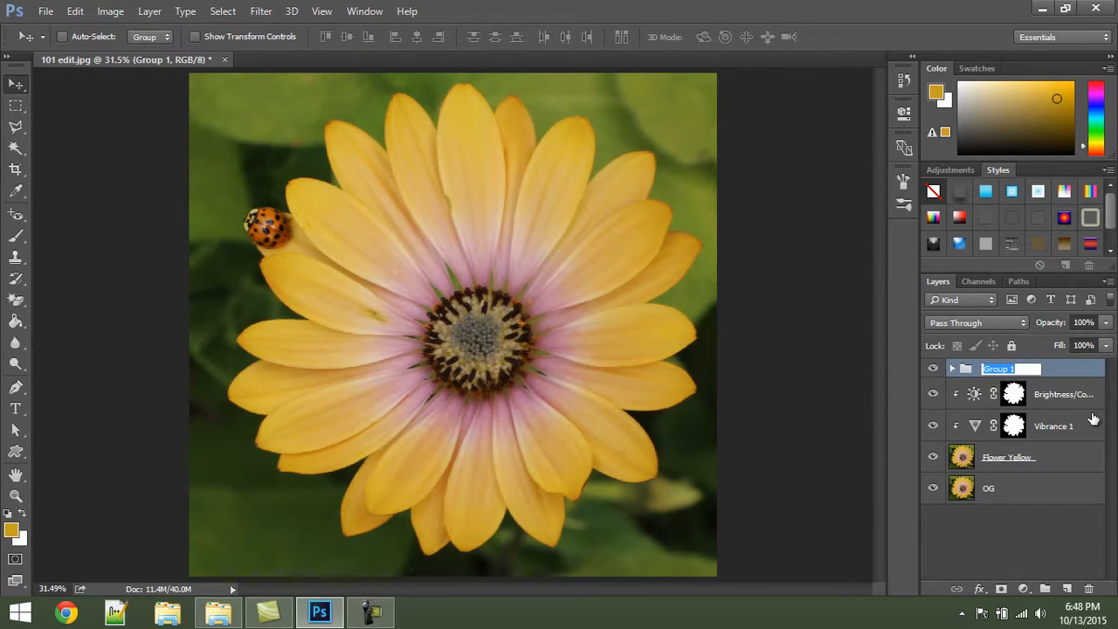
{"action": "type", "text": "Ladybug"}
{"action": "key", "text": "Return"}
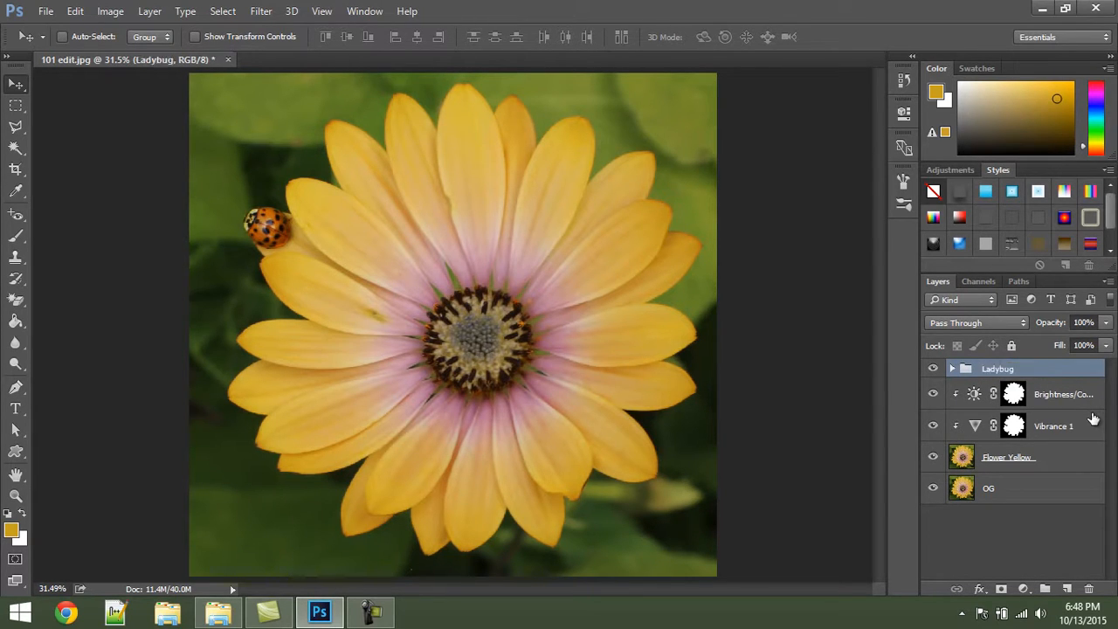
Group the Flower Yellow layer with its Vibrance and Brightness/Contrast adjustments and name the group Flower.
{"action": "left_click", "coordinate": [1046, 400]}
{"action": "left_click", "coordinate": [1028, 457], "text": "shift"}
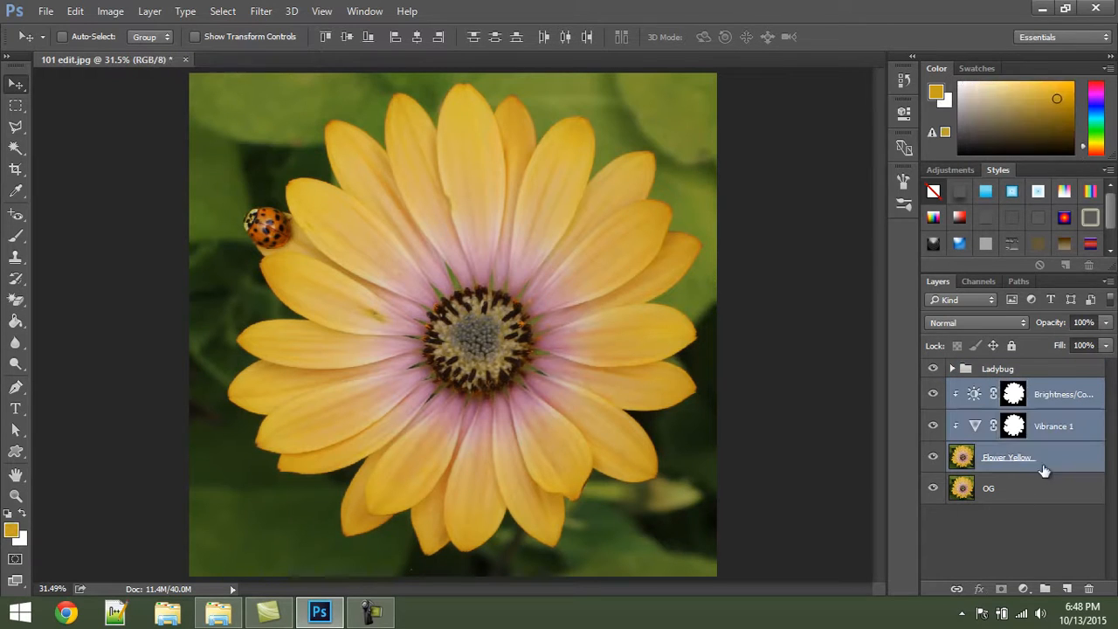
{"action": "key", "text": "ctrl+g"}
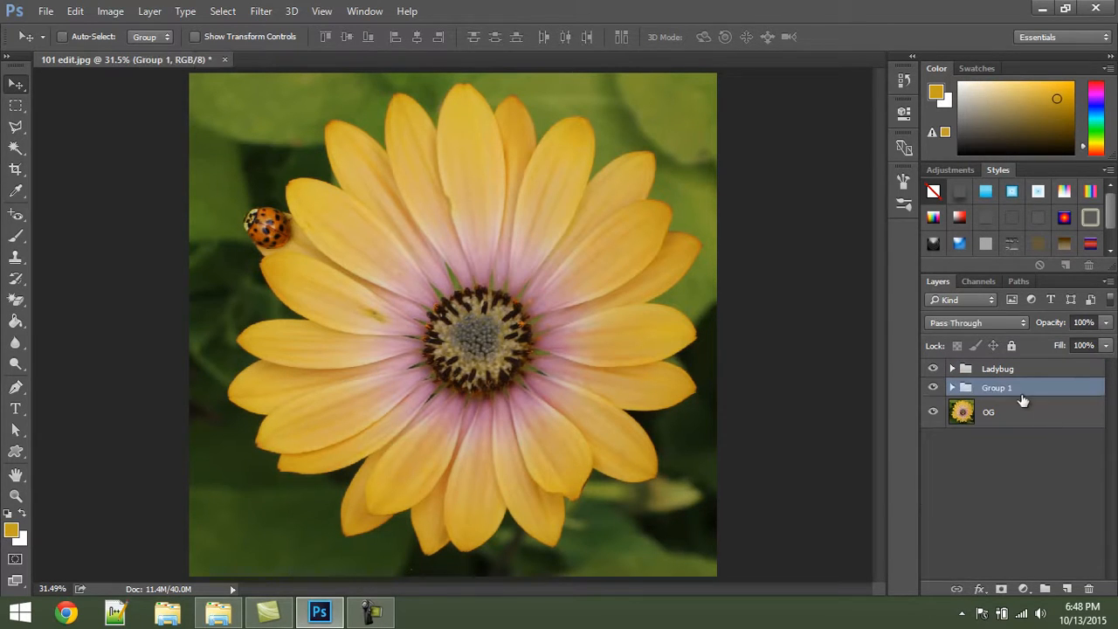
{"action": "double_click", "coordinate": [997, 388]}
{"action": "type", "text": "Floer"}
{"action": "key", "text": "Return"}
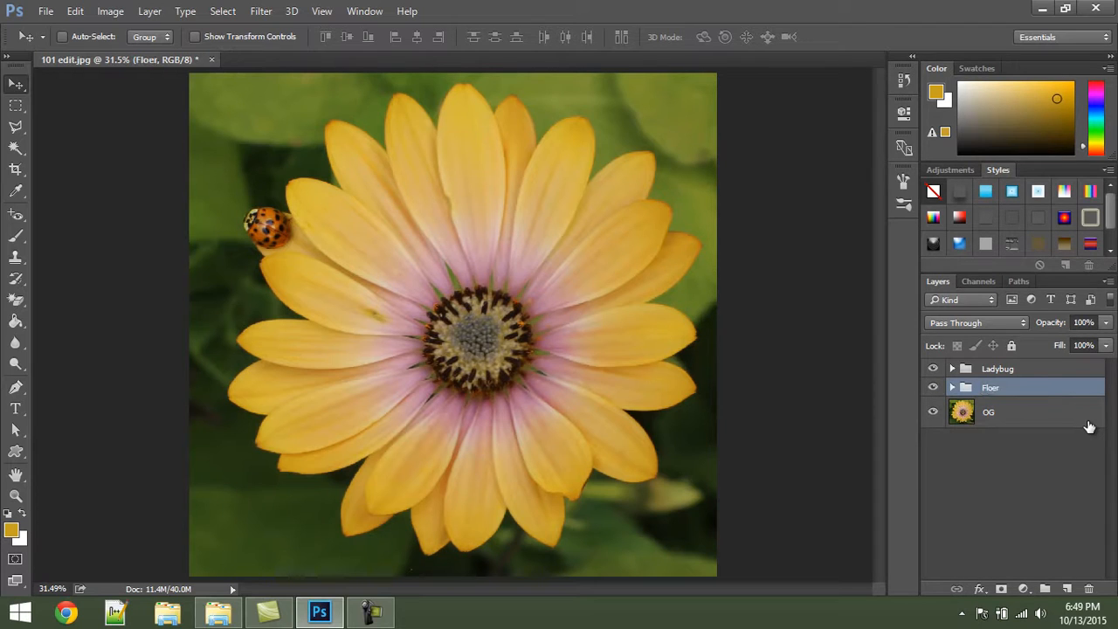
{"action": "double_click", "coordinate": [996, 389]}
{"action": "type", "text": "w"}
{"action": "key", "text": "Return"}
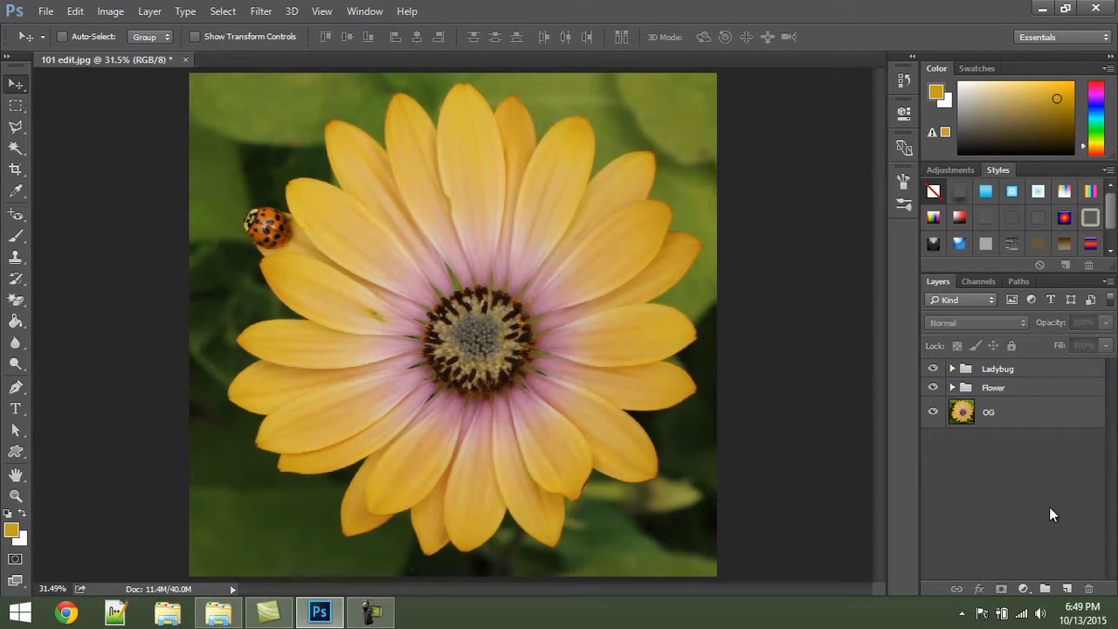
Compare the image with the Ladybug group hidden and shown, and expand the group to view its layers.
{"action": "left_click", "coordinate": [994, 423]}
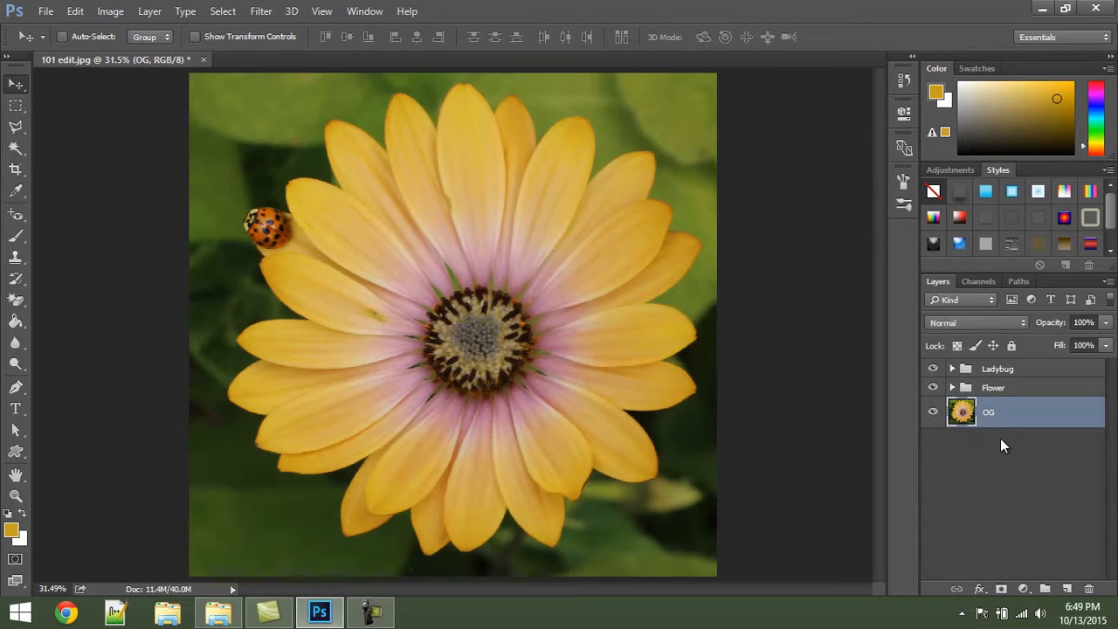
{"action": "left_click", "coordinate": [1000, 442]}
{"action": "left_click", "coordinate": [933, 370]}
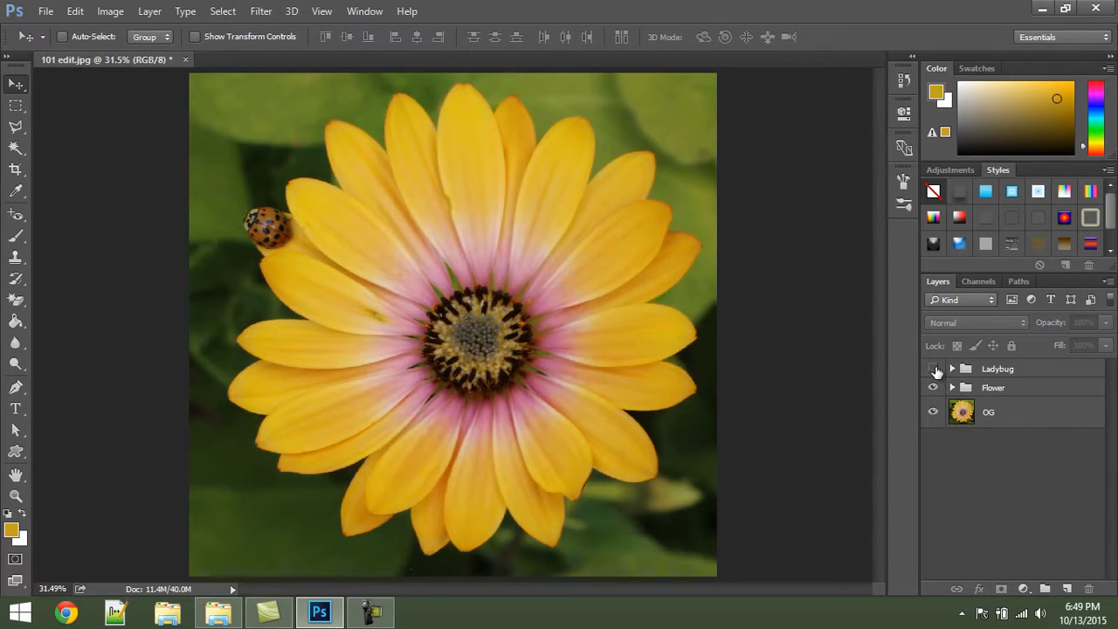
{"action": "left_click", "coordinate": [933, 370]}
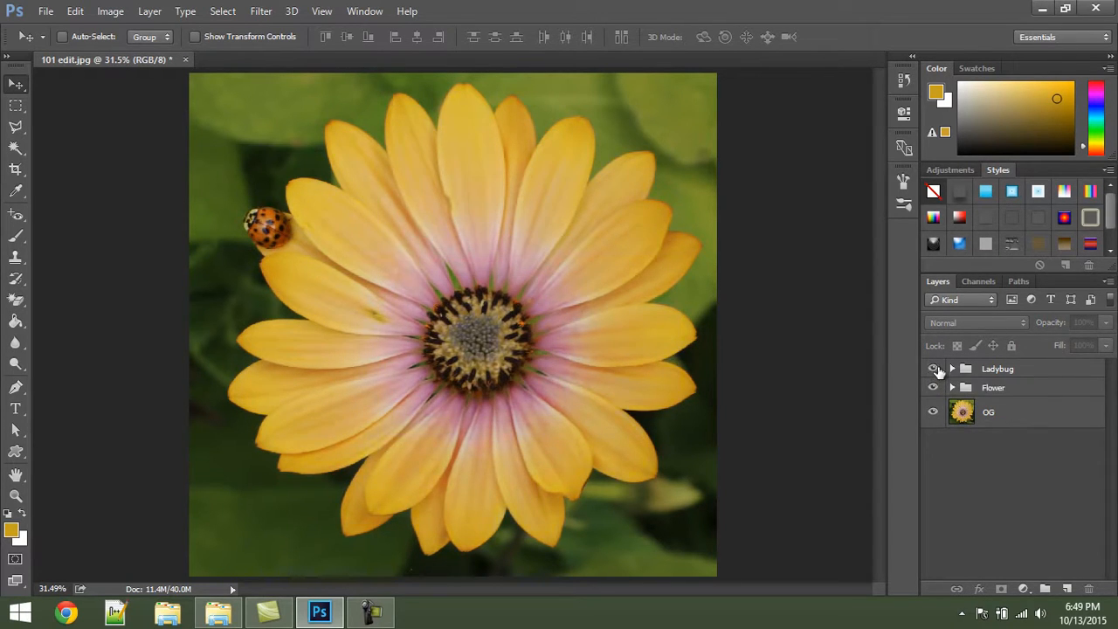
{"action": "left_click", "coordinate": [952, 369]}
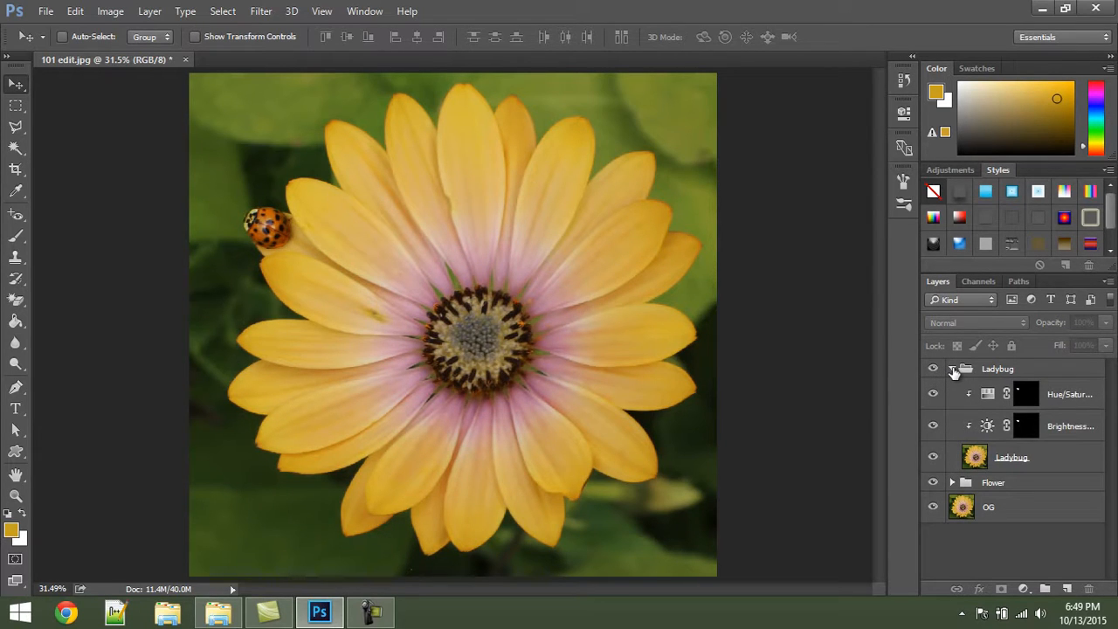
{"action": "left_click", "coordinate": [953, 369]}
{"action": "left_click", "coordinate": [953, 370]}
{"action": "left_click", "coordinate": [933, 370]}
{"action": "left_click", "coordinate": [933, 370]}
Toggle the Ladybug layer inside its group, leave it visible, and select the group's Brightness/Contrast mask for inspection.
{"action": "left_click", "coordinate": [932, 456]}
{"action": "left_click", "coordinate": [932, 456]}
{"action": "left_click", "coordinate": [986, 458]}
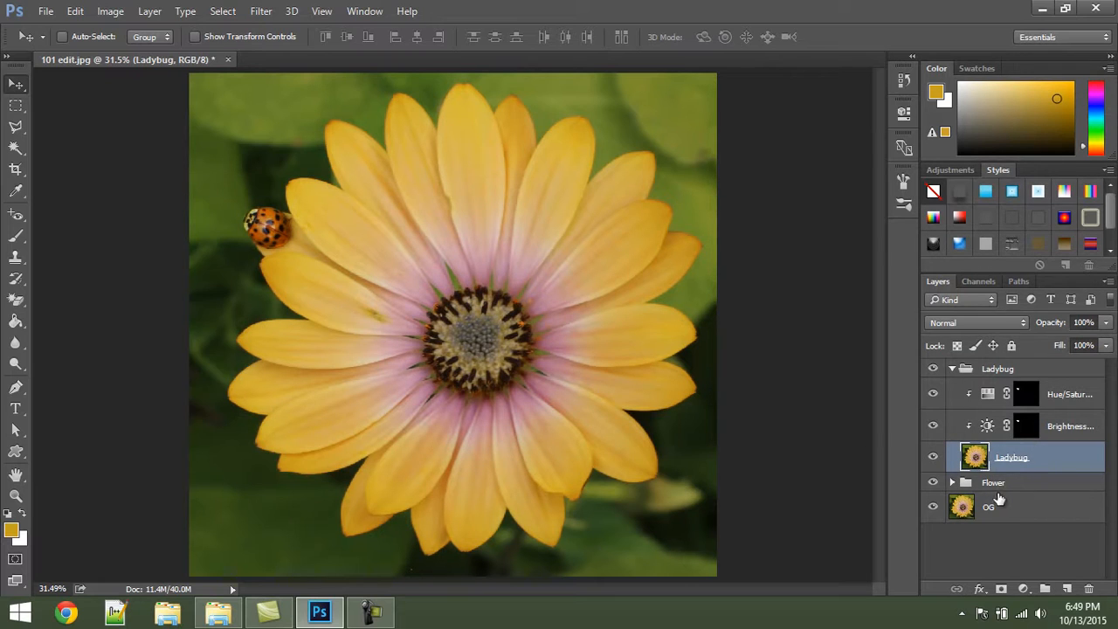
{"action": "left_click", "coordinate": [1025, 428]}
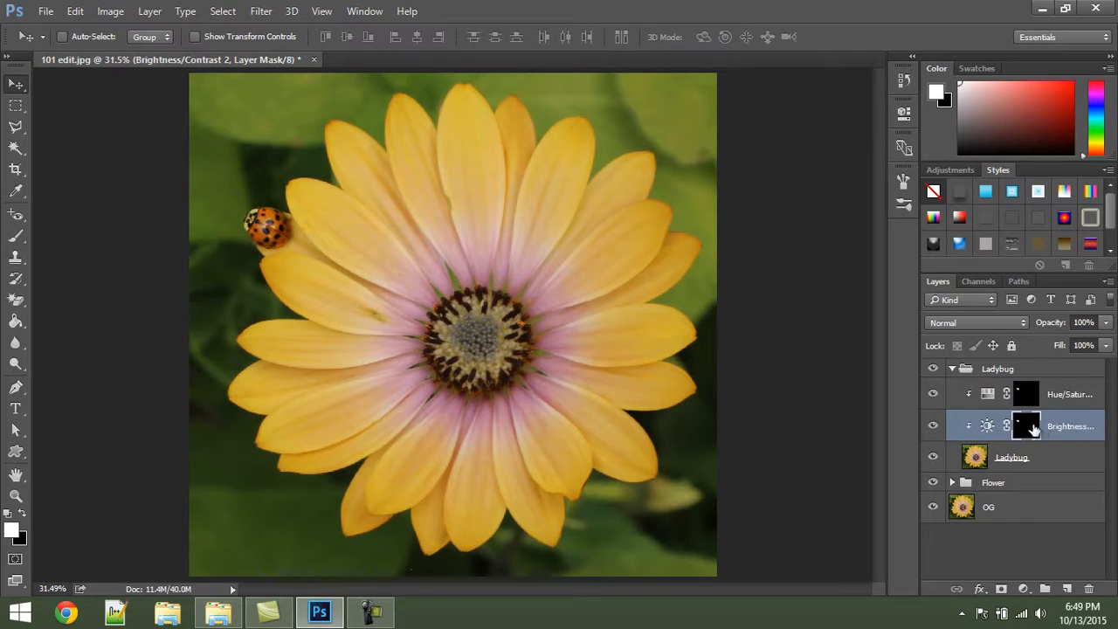
Copy the layer mask from the Brightness/Contrast 2 adjustment onto the Ladybug layer and select the copied mask.
{"action": "left_click_drag", "start_coordinate": [1032, 431], "coordinate": [1032, 459]}
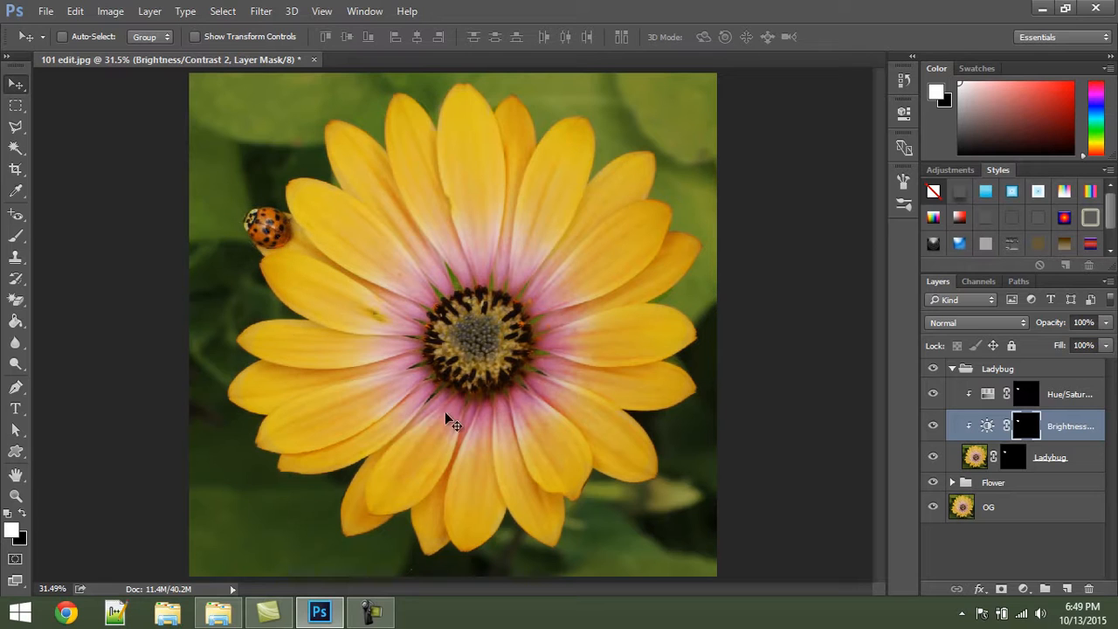
{"action": "left_click", "coordinate": [986, 469]}
{"action": "left_click", "coordinate": [1013, 461]}
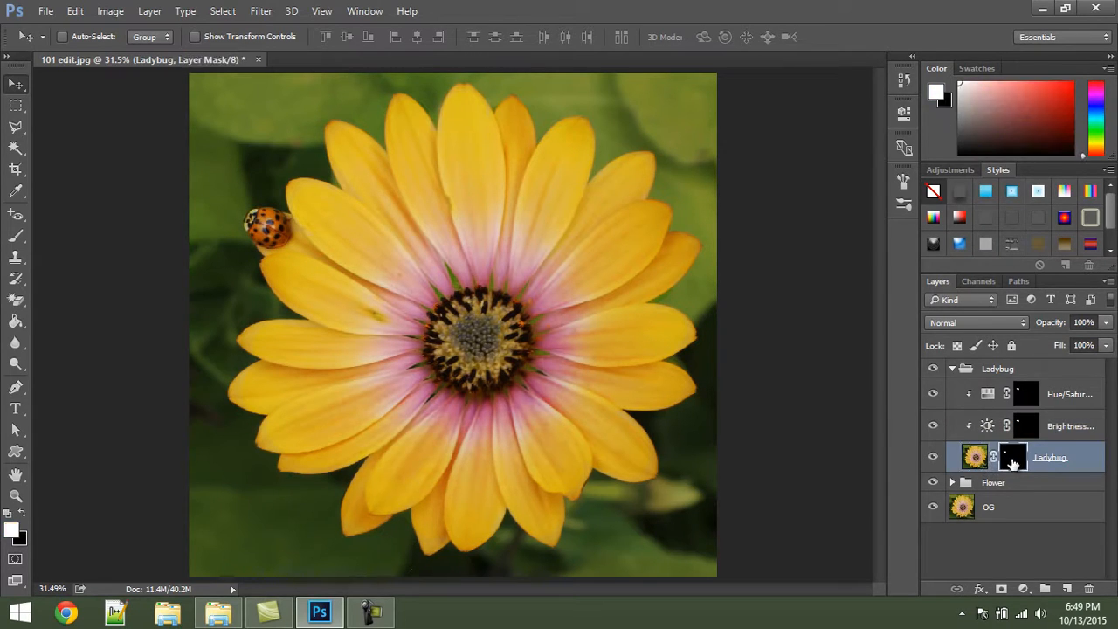
Compare the image with the Ladybug layer's mask disabled and enabled, leaving the mask enabled.
{"action": "right_click", "coordinate": [1013, 463]}
{"action": "left_click", "coordinate": [985, 297]}
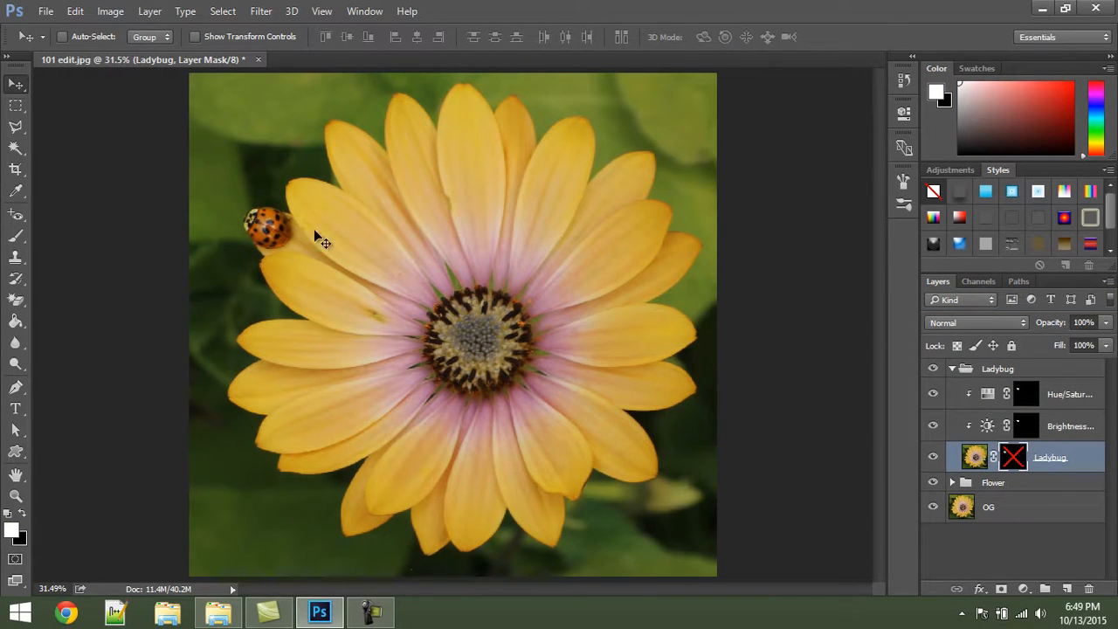
{"action": "right_click", "coordinate": [1011, 463]}
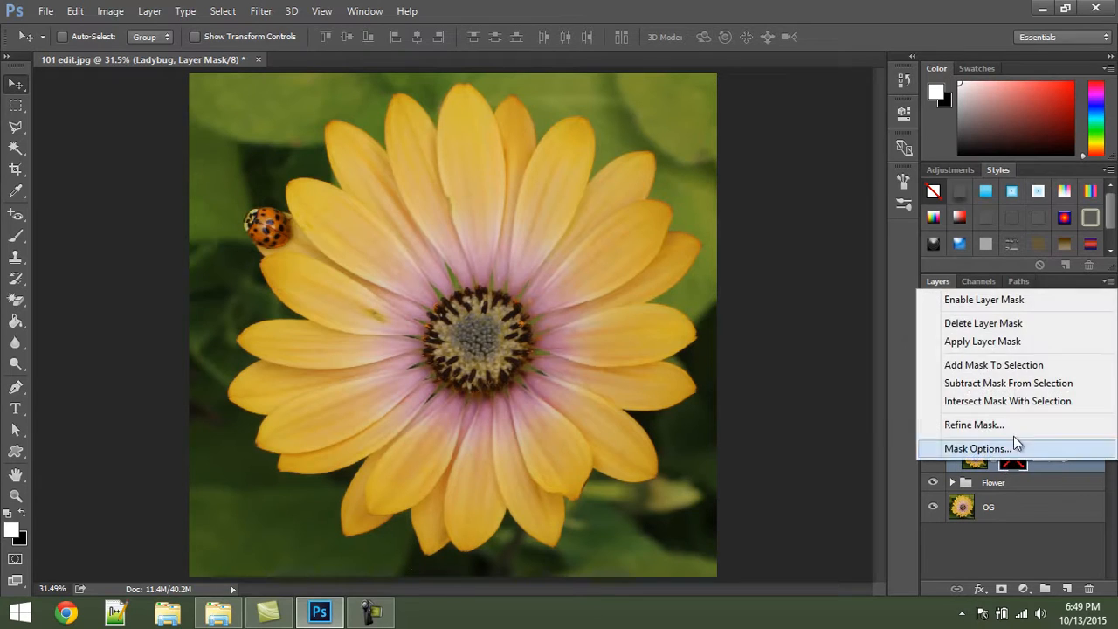
{"action": "left_click", "coordinate": [984, 301]}
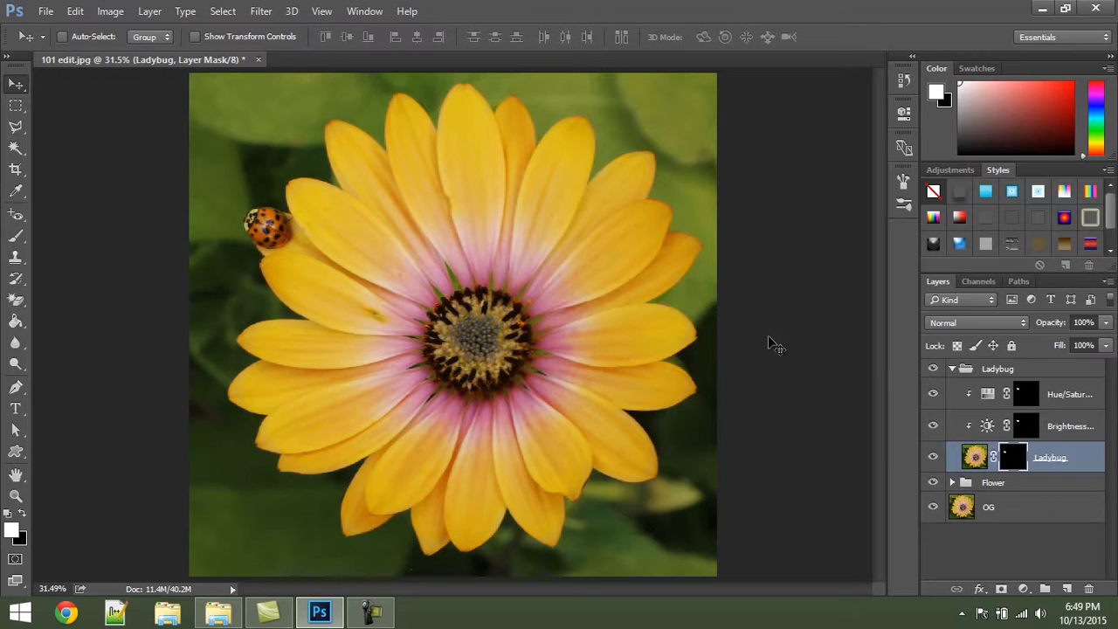
Collapse the Ladybug group and toggle the visibility of the Ladybug and Flower groups, leaving both visible and no layer selected.
{"action": "left_click", "coordinate": [964, 369]}
{"action": "left_click", "coordinate": [952, 369]}
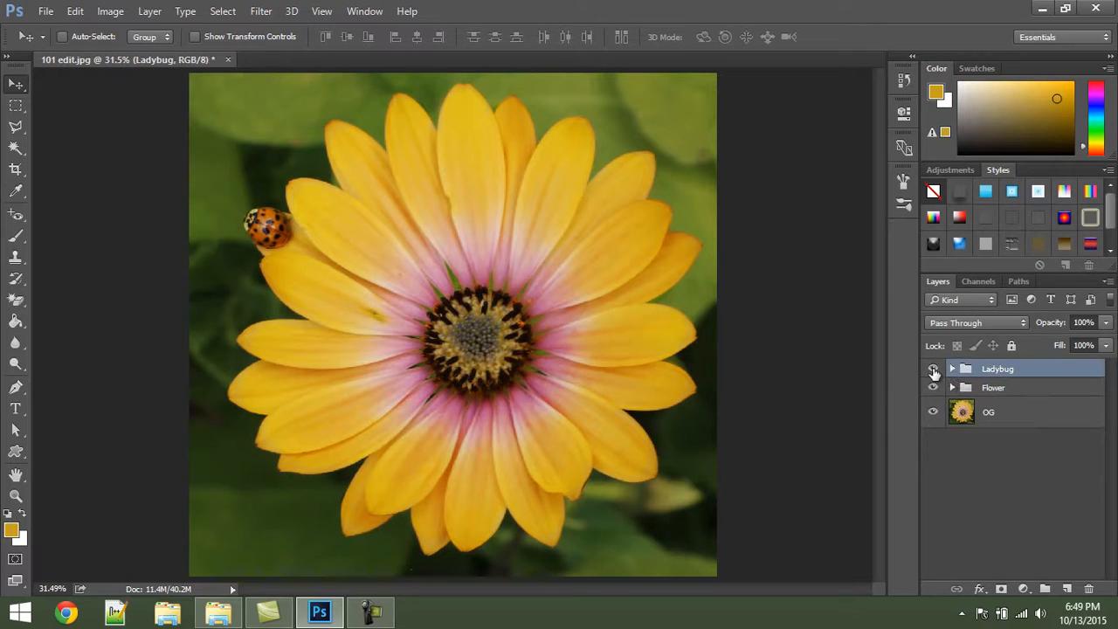
{"action": "left_click", "coordinate": [933, 370]}
{"action": "left_click", "coordinate": [932, 388]}
{"action": "left_click", "coordinate": [933, 387]}
{"action": "left_click", "coordinate": [1018, 468]}
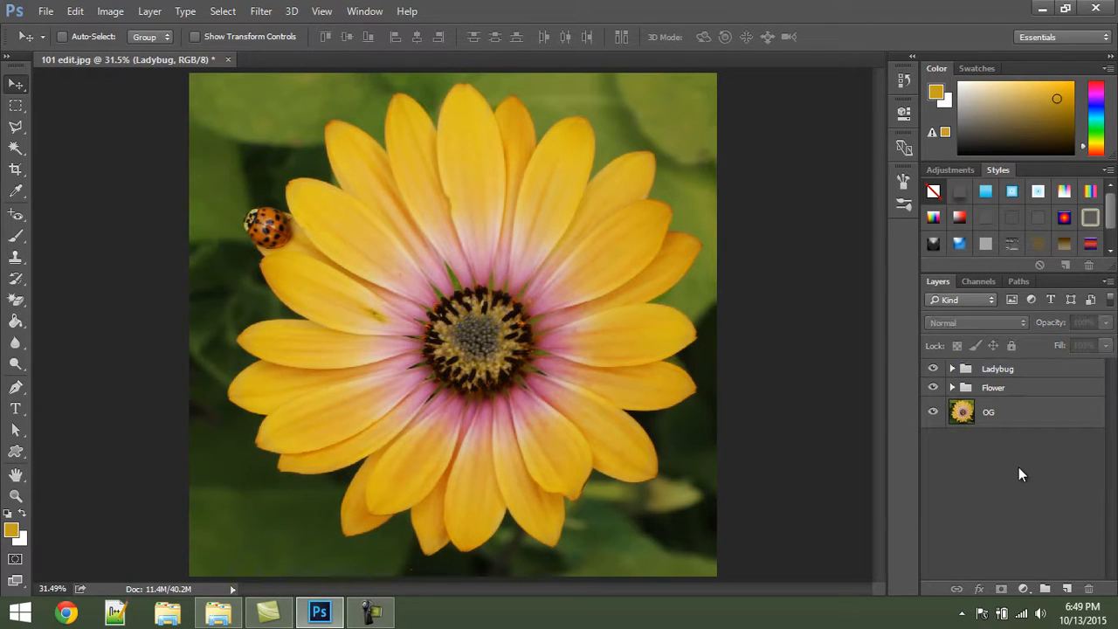
Copy the Vibrance 1 adjustment's mask onto the Flower Yellow layer inside the Flower group, and collapse the group.
{"action": "left_click", "coordinate": [952, 387]}
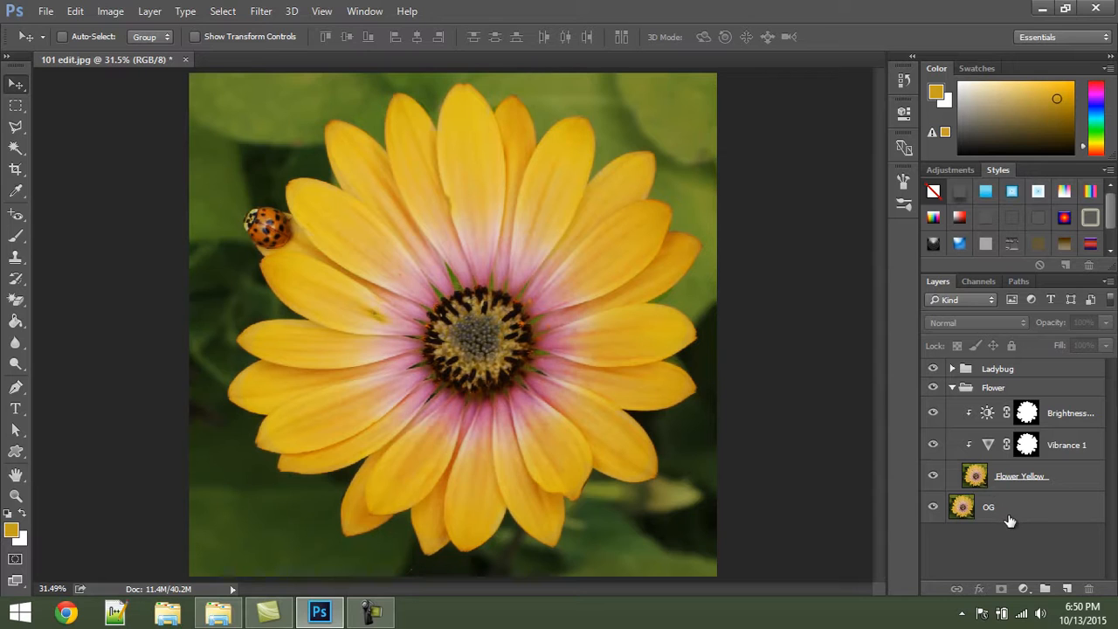
{"action": "left_click", "coordinate": [1029, 445]}
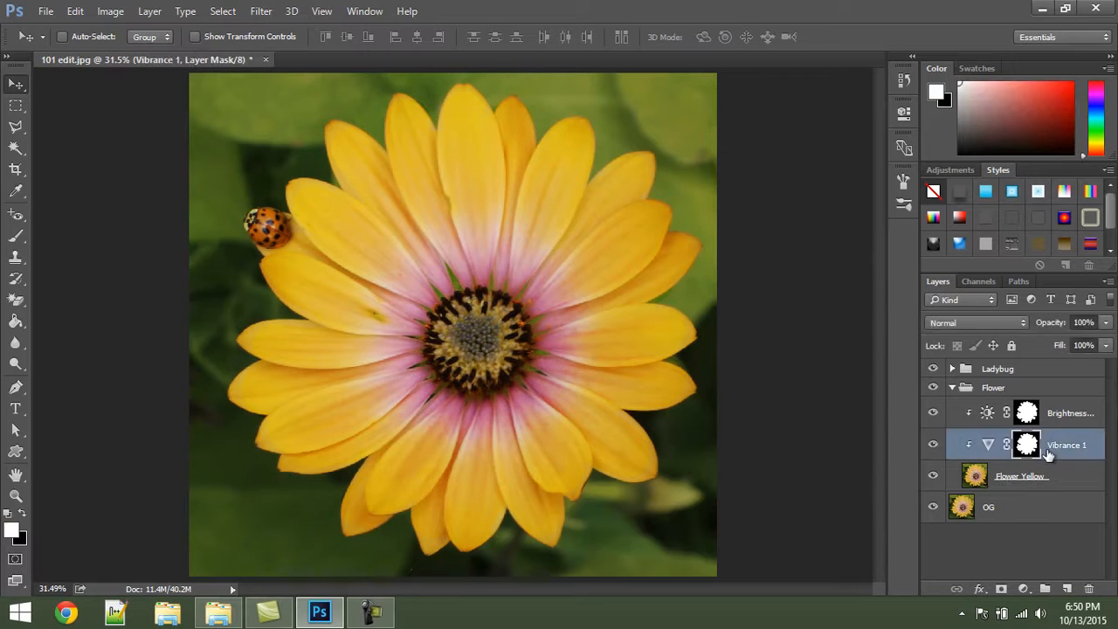
{"action": "left_click_drag", "start_coordinate": [1029, 444], "coordinate": [1026, 477]}
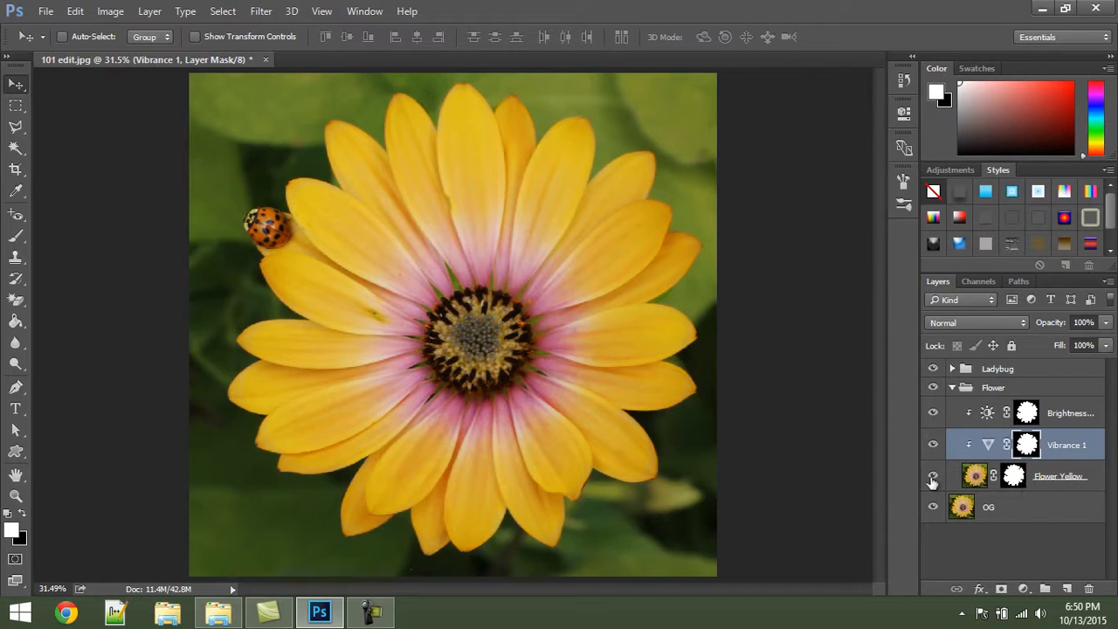
{"action": "left_click", "coordinate": [952, 387]}
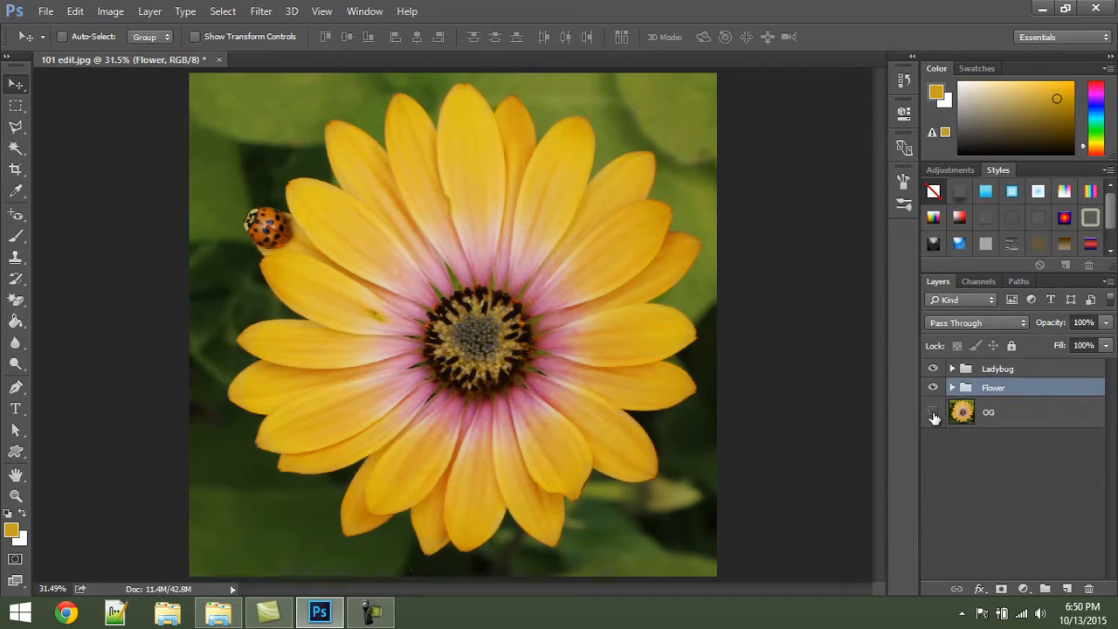
Toggle the OG layer's visibility to inspect the masked flower and ladybug on their own, and leave it visible.
{"action": "left_click", "coordinate": [933, 414]}
{"action": "left_click", "coordinate": [933, 412]}
{"action": "left_click", "coordinate": [932, 412]}
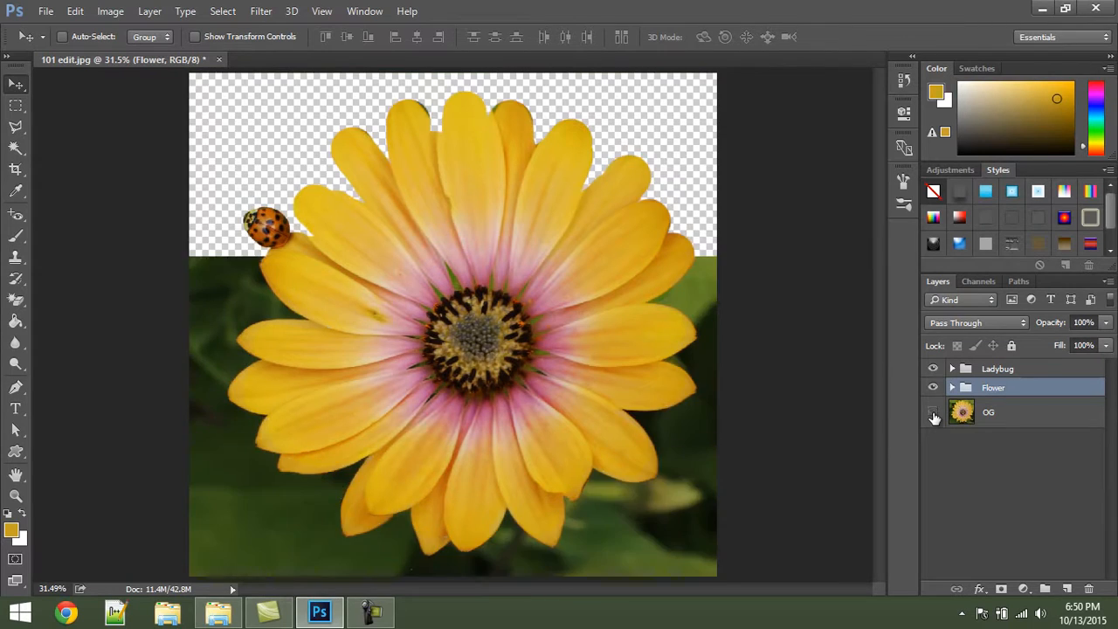
{"action": "left_click", "coordinate": [932, 412]}
{"action": "left_click", "coordinate": [933, 413]}
{"action": "left_click", "coordinate": [932, 414]}
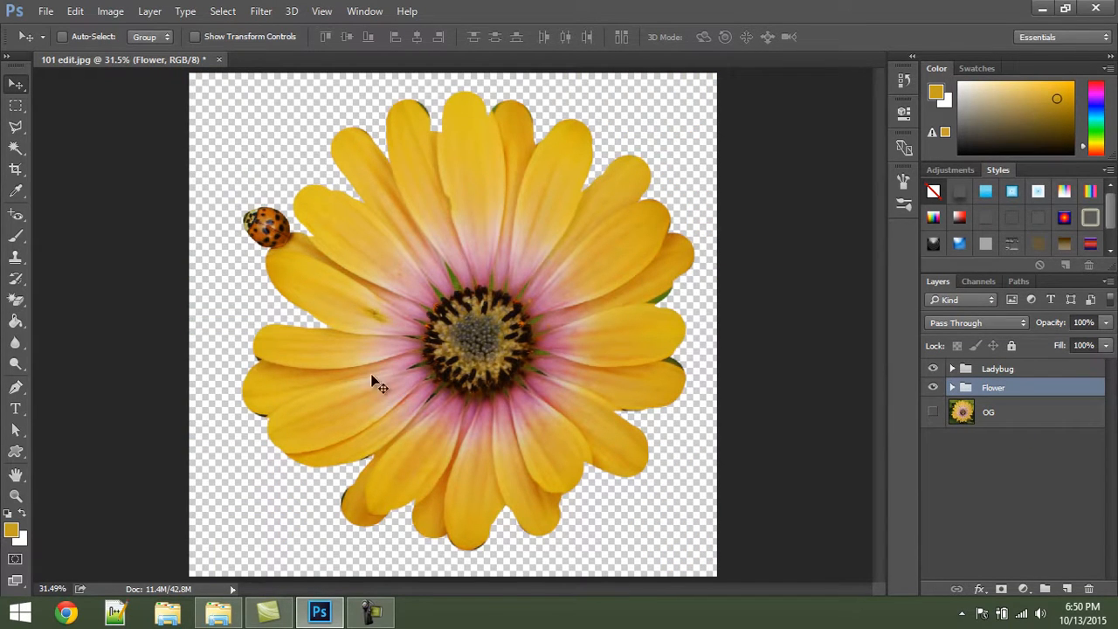
{"action": "left_click", "coordinate": [933, 412]}
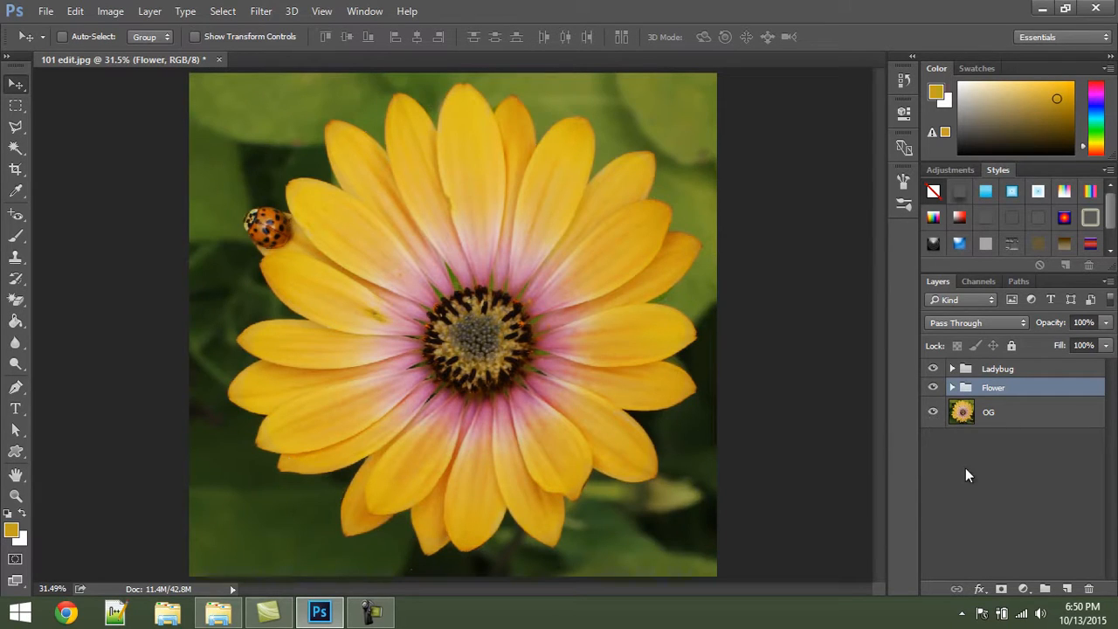
Duplicate the OG layer and rename the copy Blur.
{"action": "left_click", "coordinate": [1000, 415]}
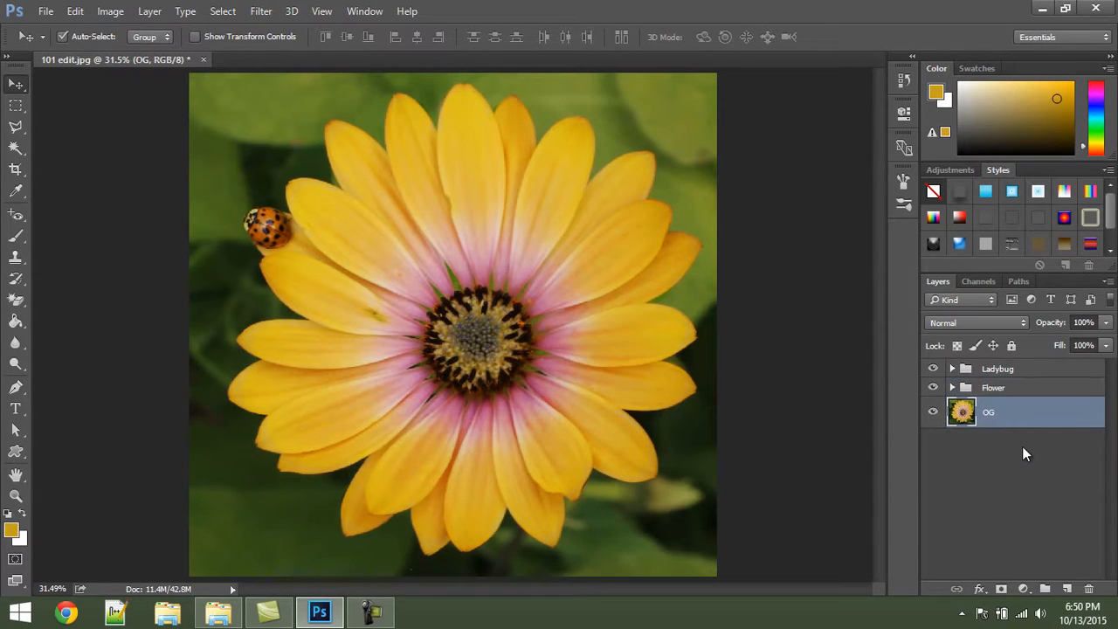
{"action": "key", "text": "ctrl+j"}
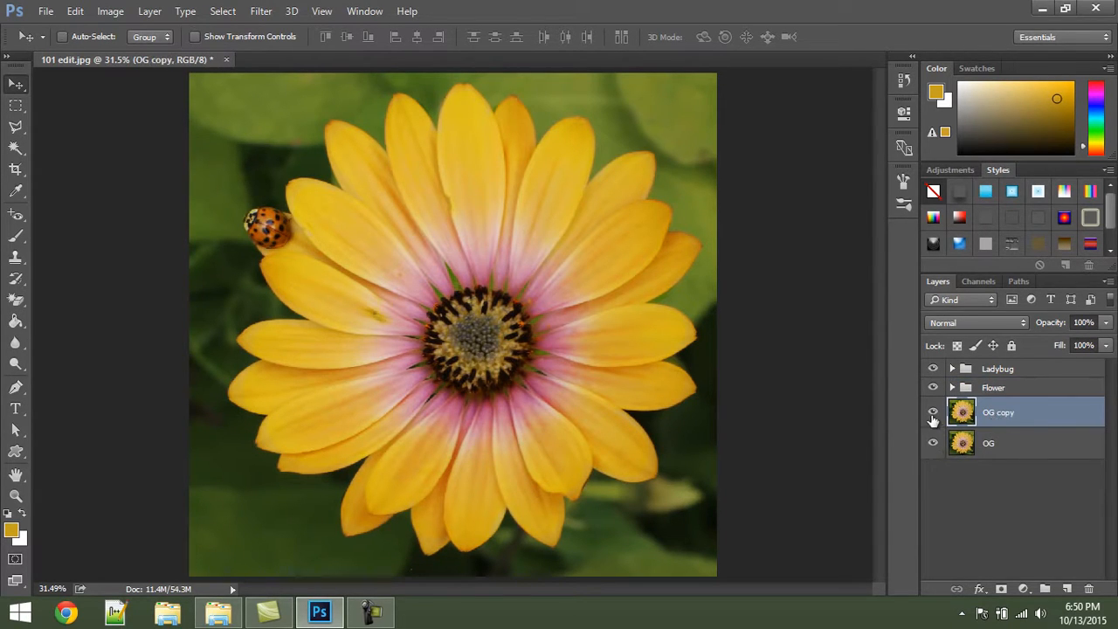
{"action": "left_click", "coordinate": [932, 413]}
{"action": "left_click", "coordinate": [931, 415]}
{"action": "double_click", "coordinate": [994, 413]}
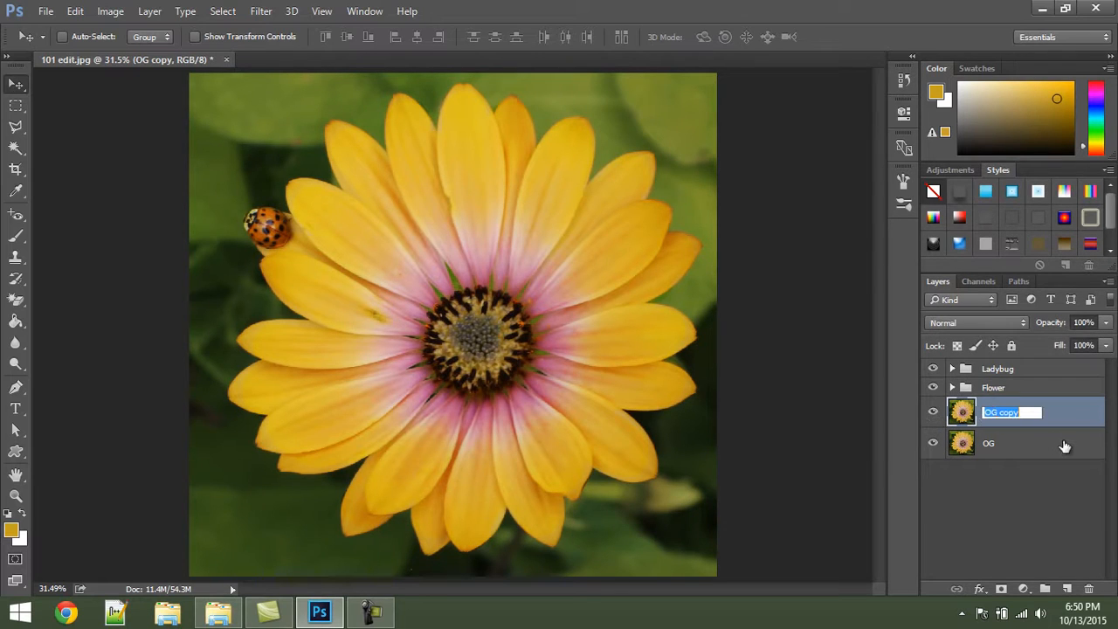
{"action": "type", "text": "Blur"}
{"action": "key", "text": "Return"}
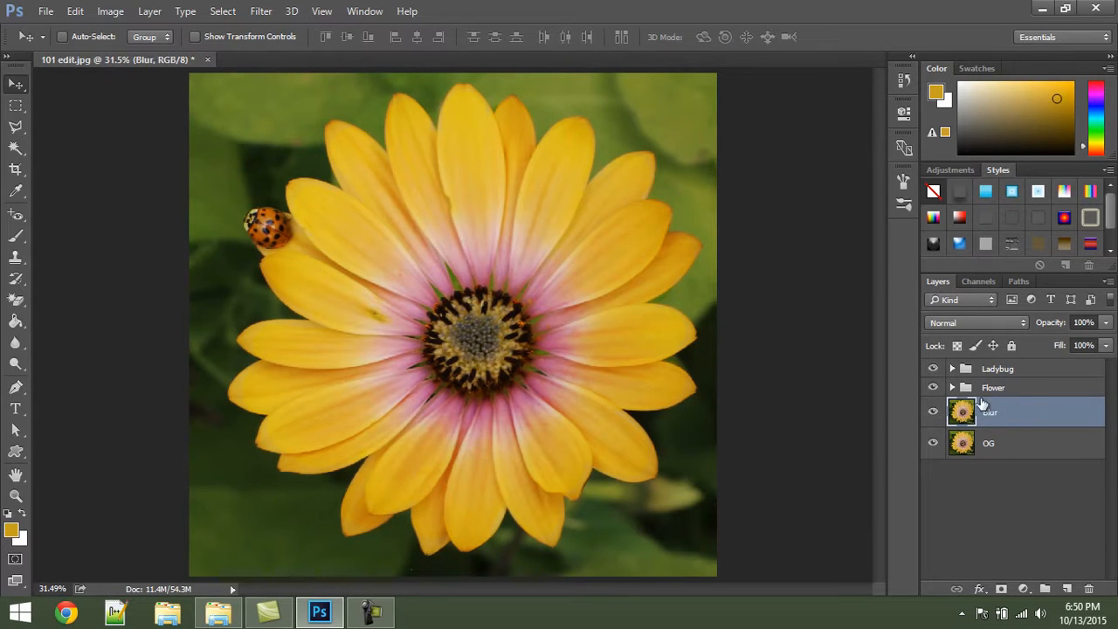
Open the Gaussian Blur filter for the Blur layer and compare its preview off and on.
{"action": "key", "text": "b"}
{"action": "left_click", "coordinate": [1030, 486]}
{"action": "left_click", "coordinate": [1005, 418]}
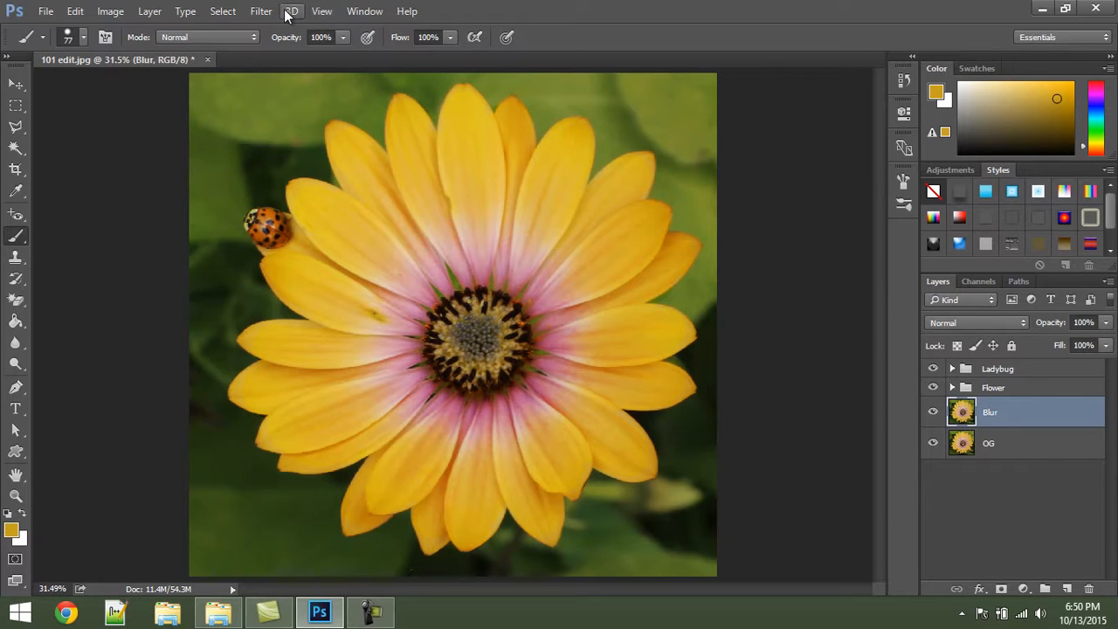
{"action": "left_click", "coordinate": [260, 12]}
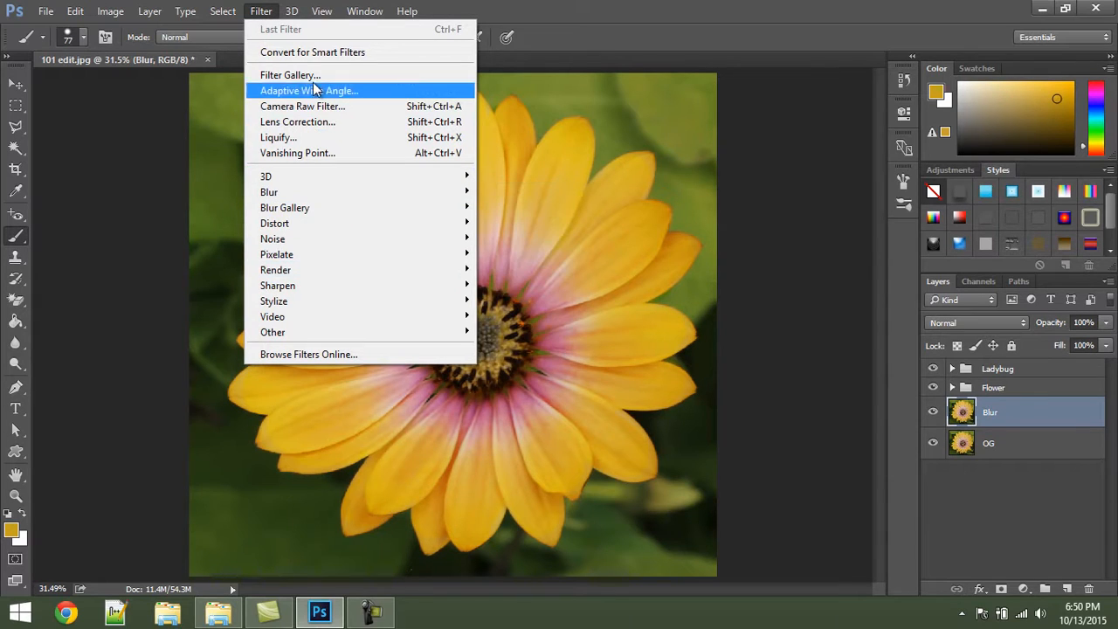
{"action": "mouse_move", "coordinate": [300, 194]}
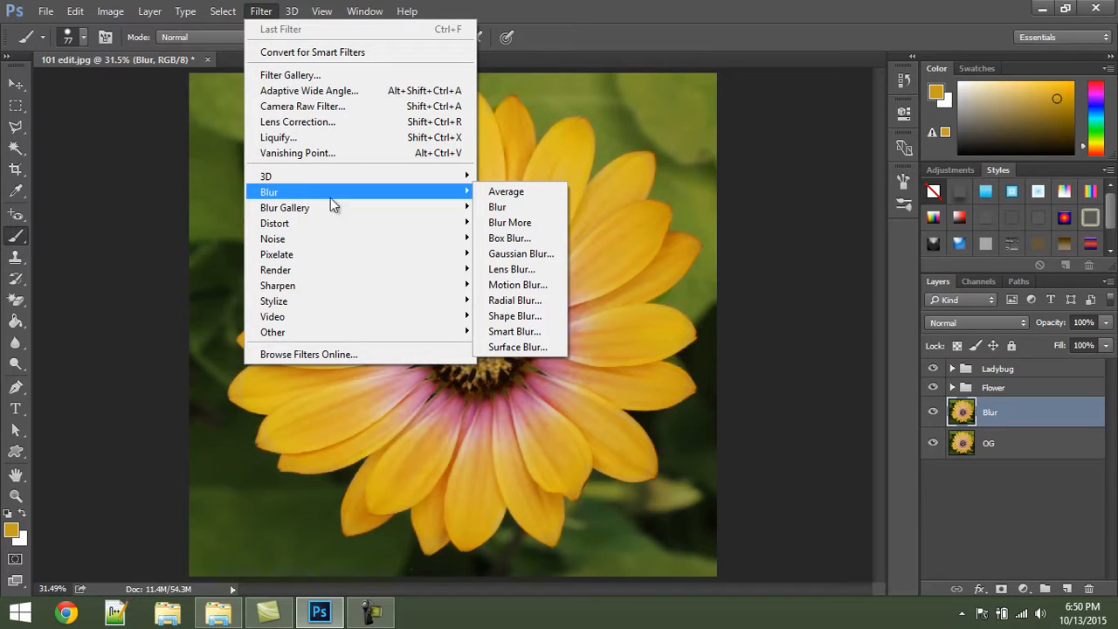
{"action": "left_click", "coordinate": [520, 255]}
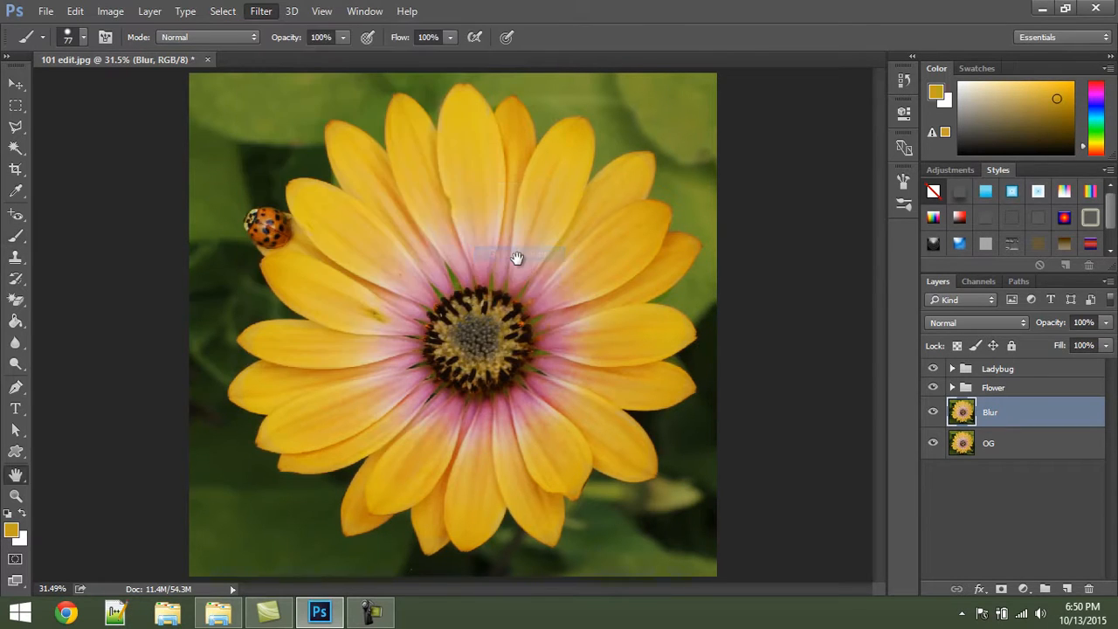
{"action": "left_click_drag", "start_coordinate": [598, 114], "coordinate": [701, 84]}
{"action": "left_click", "coordinate": [729, 161]}
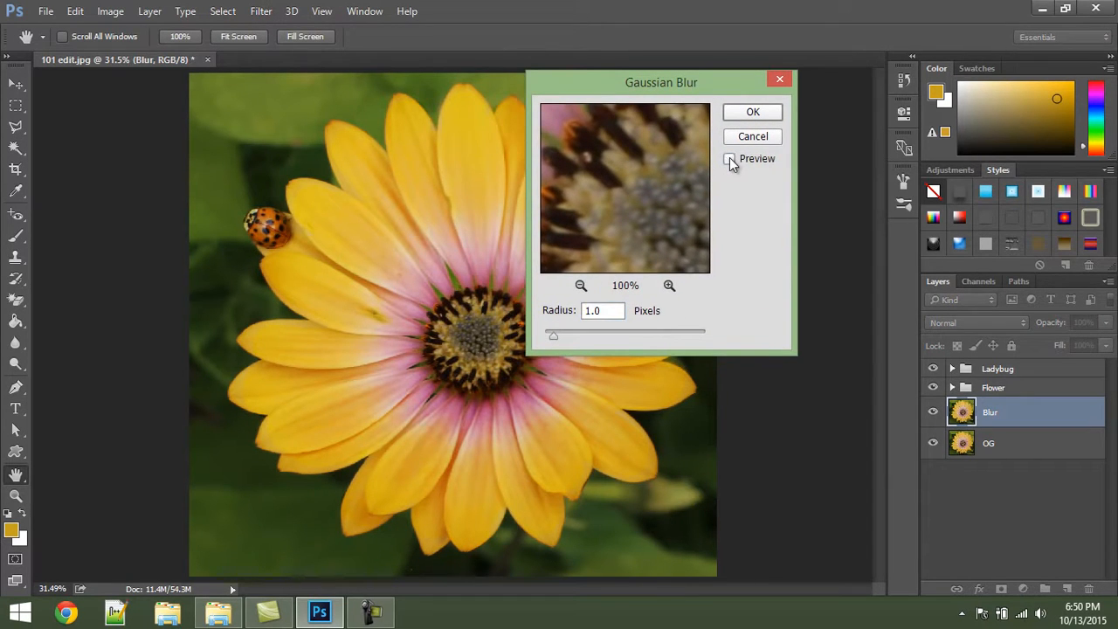
{"action": "left_click", "coordinate": [729, 160]}
Try Gaussian Blur radii from 1000 down to 5.7 pixels on the Blur layer and compare the preview off and on.
{"action": "left_click_drag", "start_coordinate": [570, 334], "coordinate": [708, 336]}
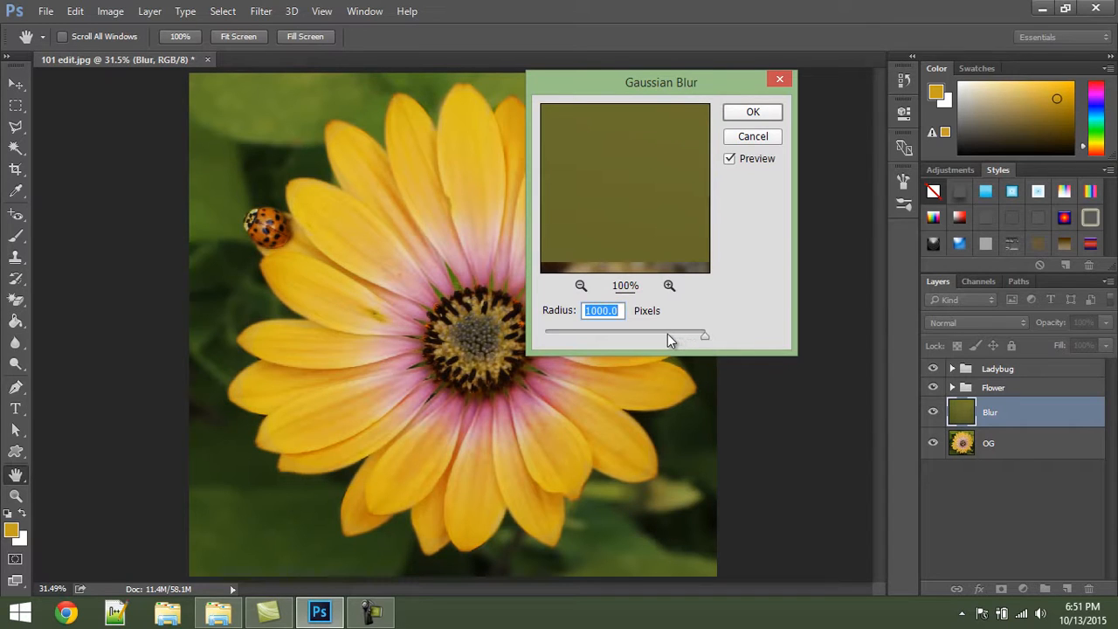
{"action": "left_click", "coordinate": [667, 333]}
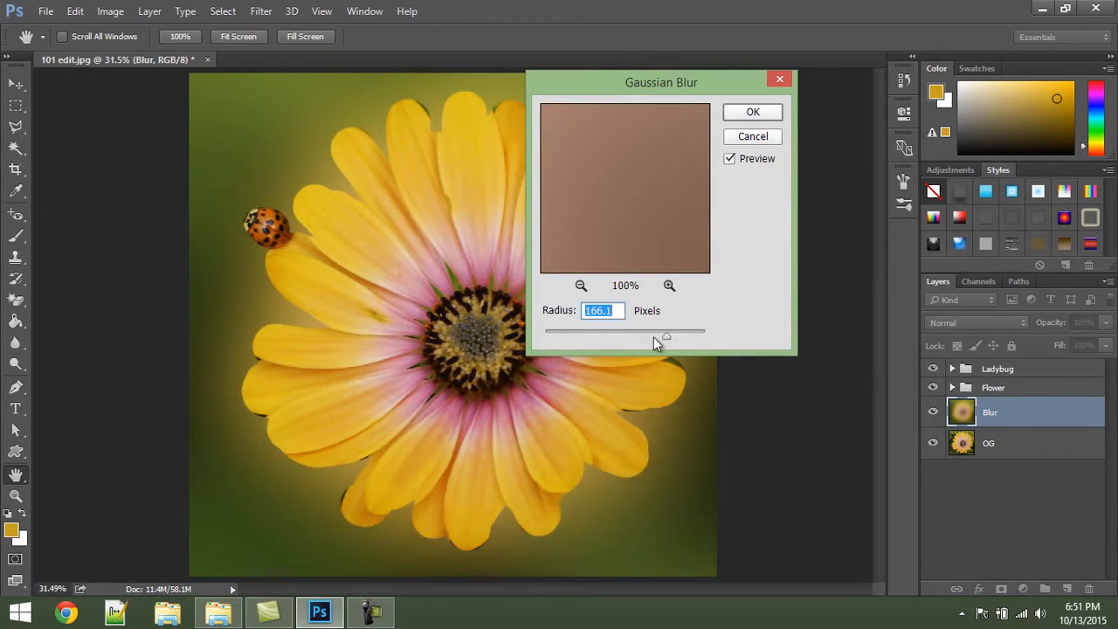
{"action": "left_click_drag", "start_coordinate": [578, 337], "coordinate": [575, 335]}
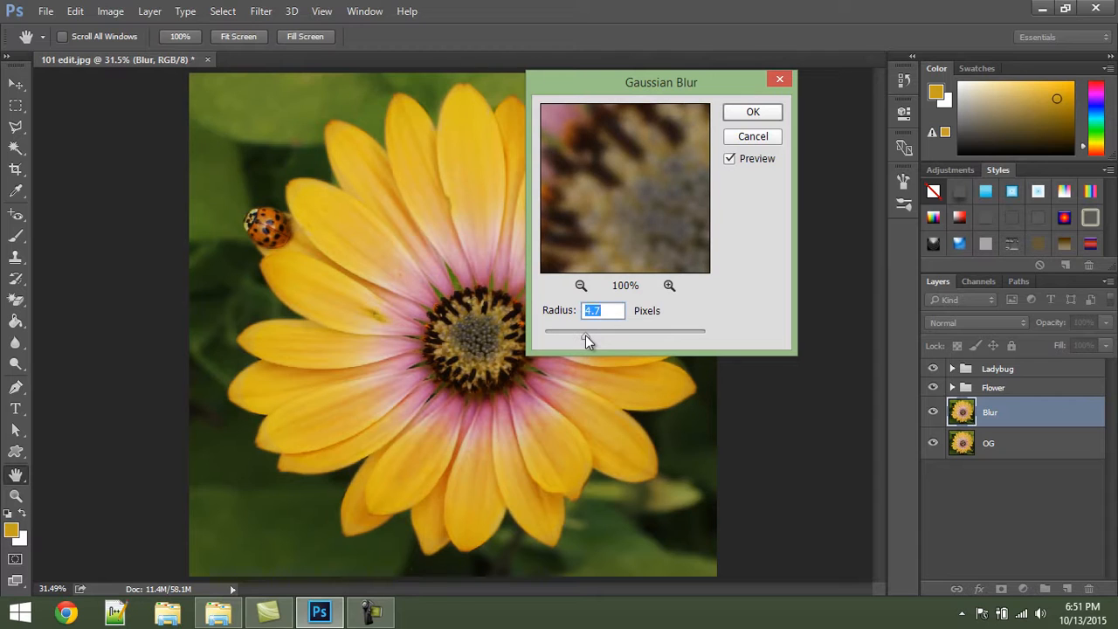
{"action": "left_click_drag", "start_coordinate": [585, 336], "coordinate": [593, 336]}
{"action": "left_click_drag", "start_coordinate": [664, 92], "coordinate": [968, 184]}
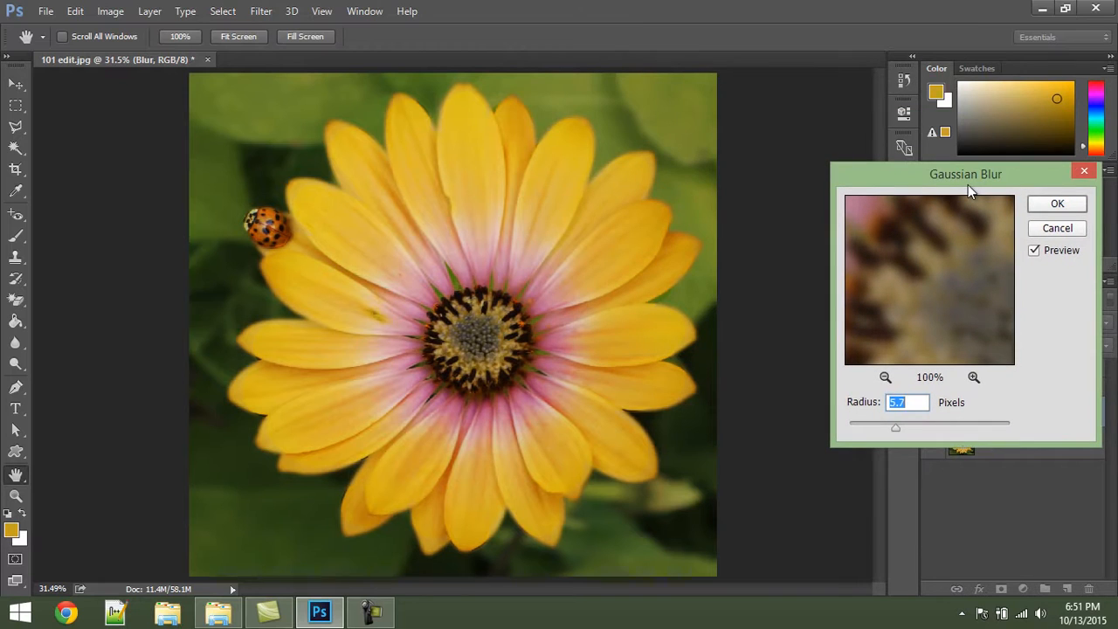
{"action": "left_click", "coordinate": [1034, 251]}
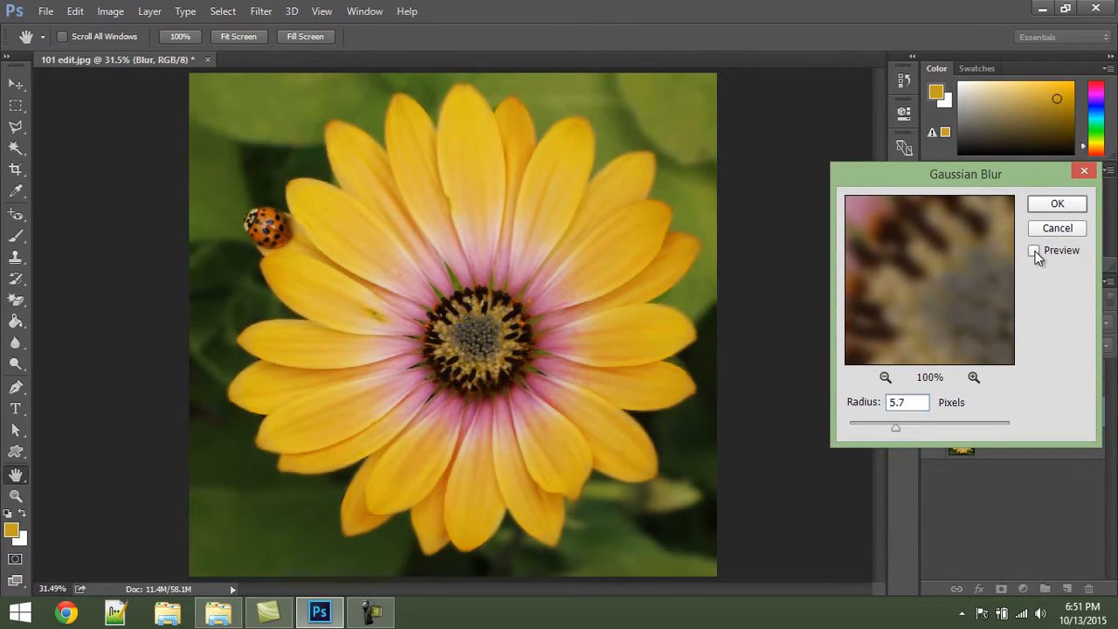
{"action": "left_click", "coordinate": [1034, 251]}
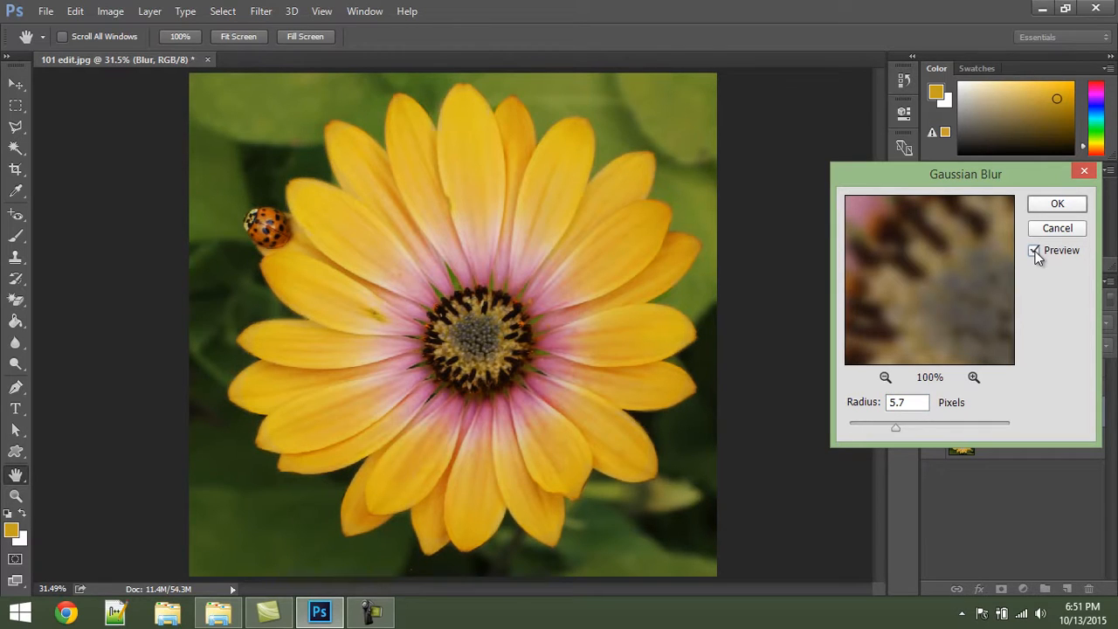
Try Gaussian Blur radii of 25 and 6.6 pixels, cancel the filter, and switch back to the Move tool.
{"action": "left_click", "coordinate": [908, 427]}
{"action": "left_click", "coordinate": [922, 426]}
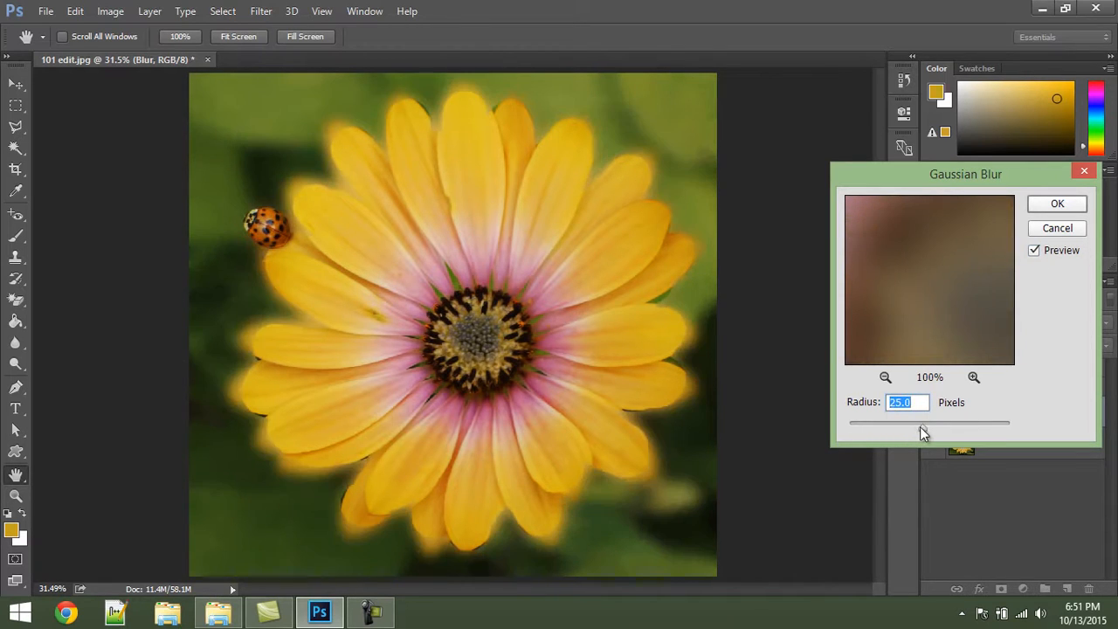
{"action": "left_click", "coordinate": [901, 424]}
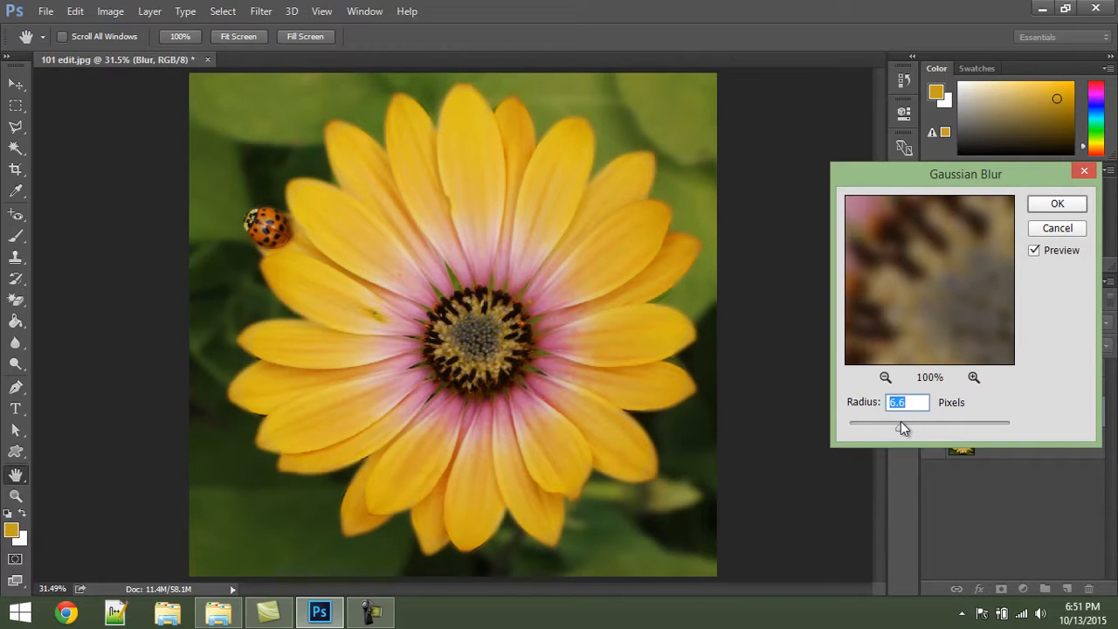
{"action": "left_click", "coordinate": [1033, 250]}
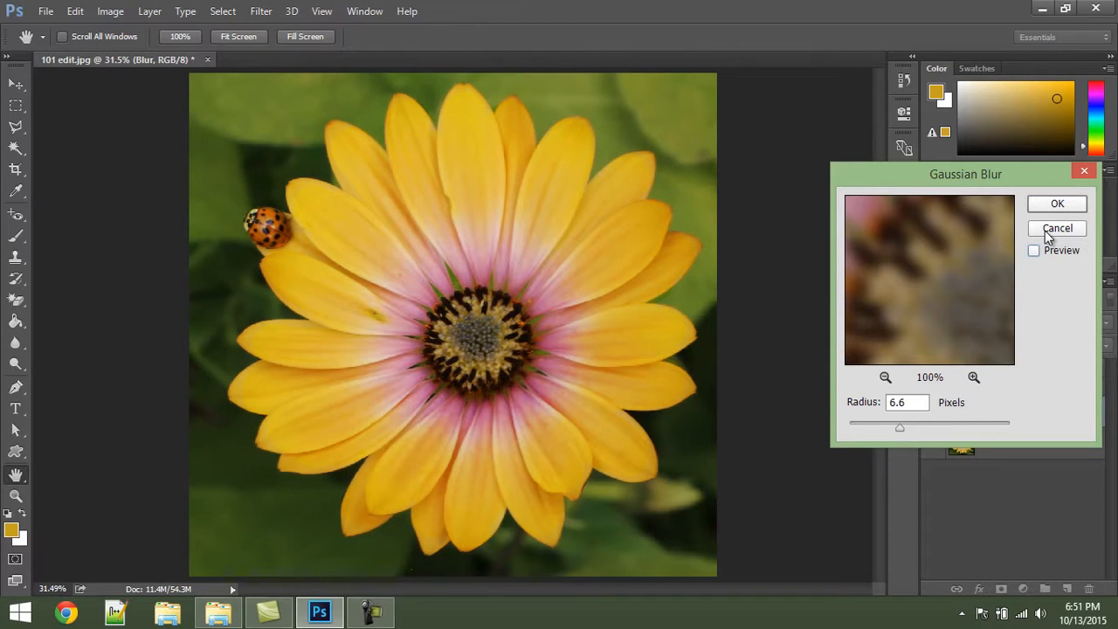
{"action": "left_click", "coordinate": [1034, 251]}
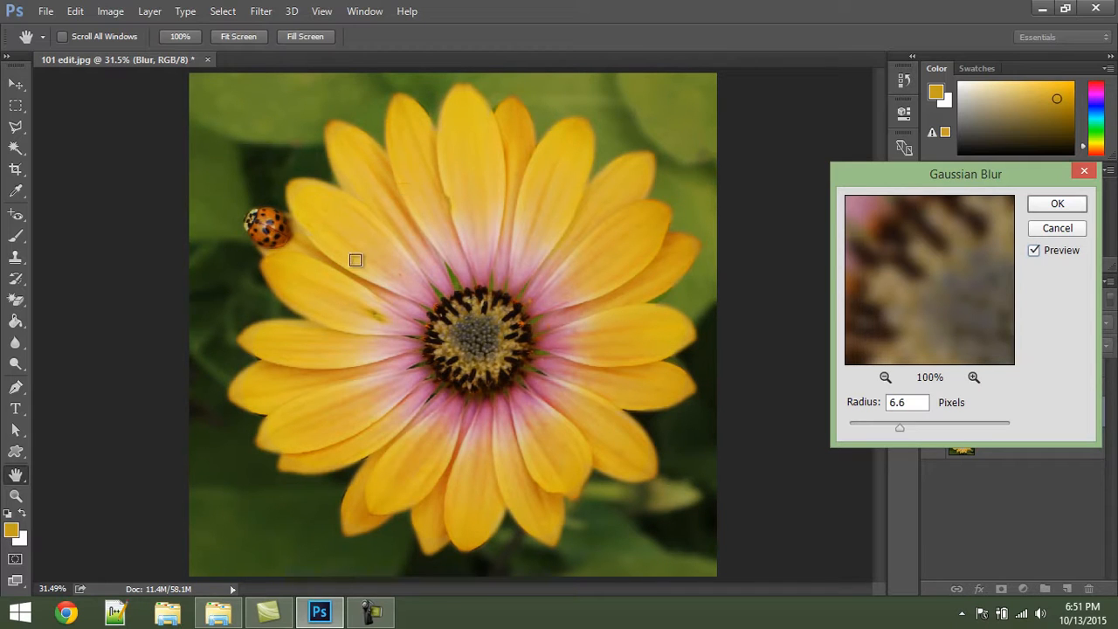
{"action": "left_click", "coordinate": [1057, 229]}
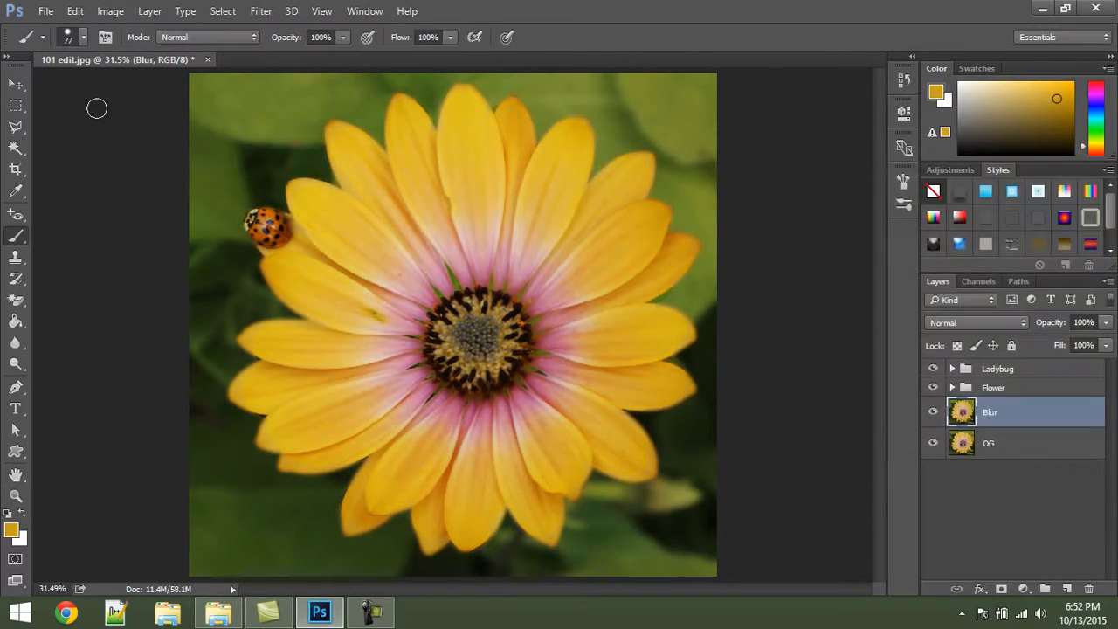
{"action": "left_click", "coordinate": [15, 84]}
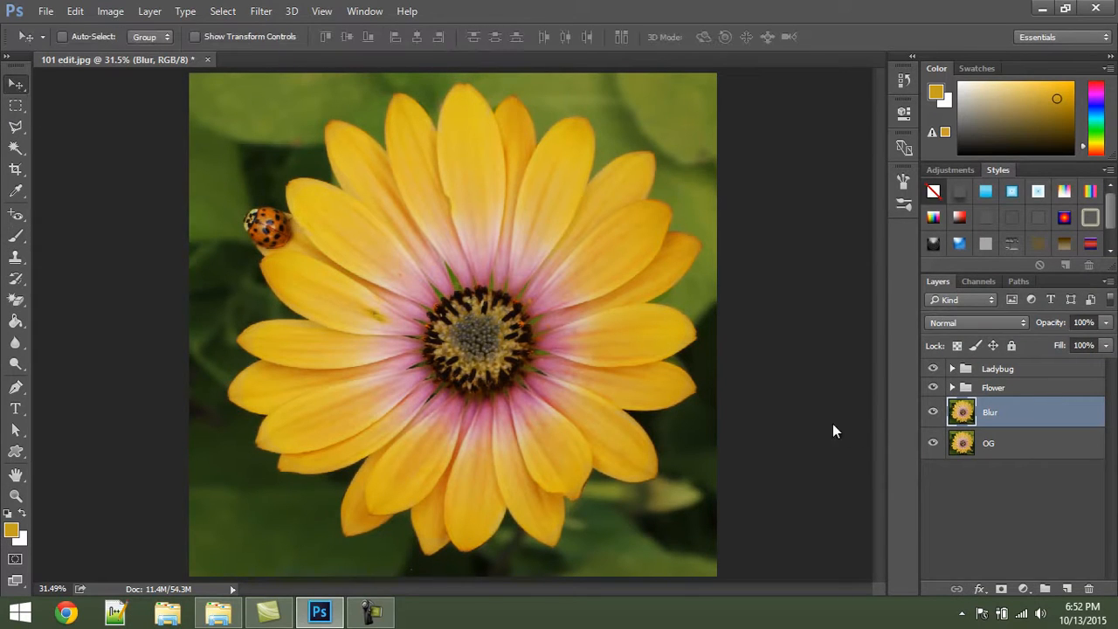
Deselect all layers, show the document's History in an enlarged list, and go back to its opening state.
{"action": "left_click", "coordinate": [1028, 496]}
{"action": "key", "text": "ctrl+minus"}
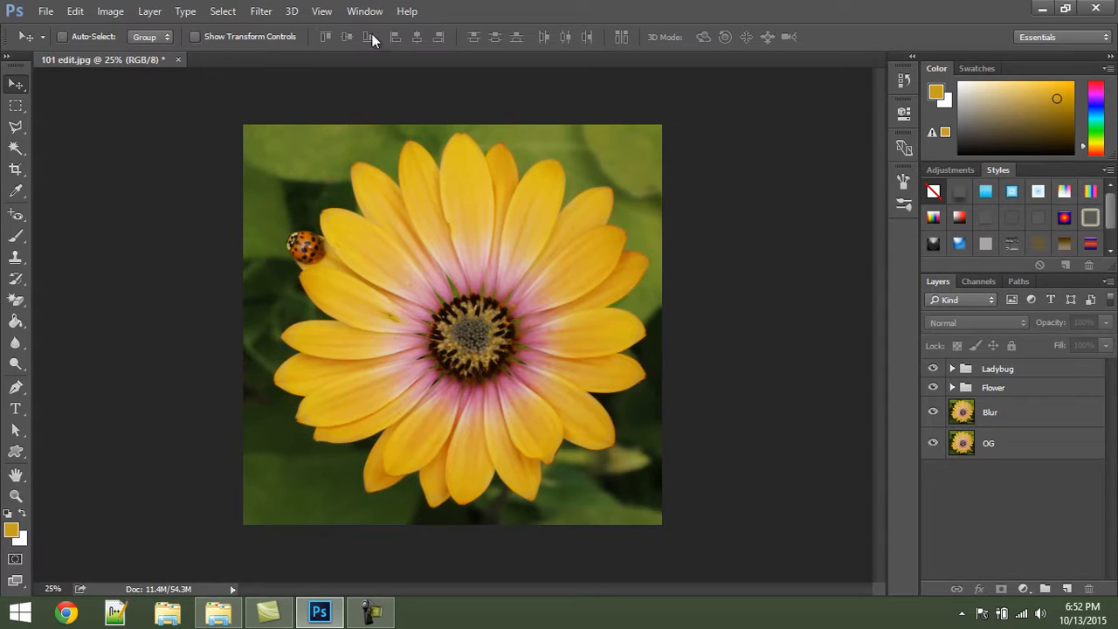
{"action": "left_click", "coordinate": [365, 11]}
{"action": "left_click", "coordinate": [423, 291]}
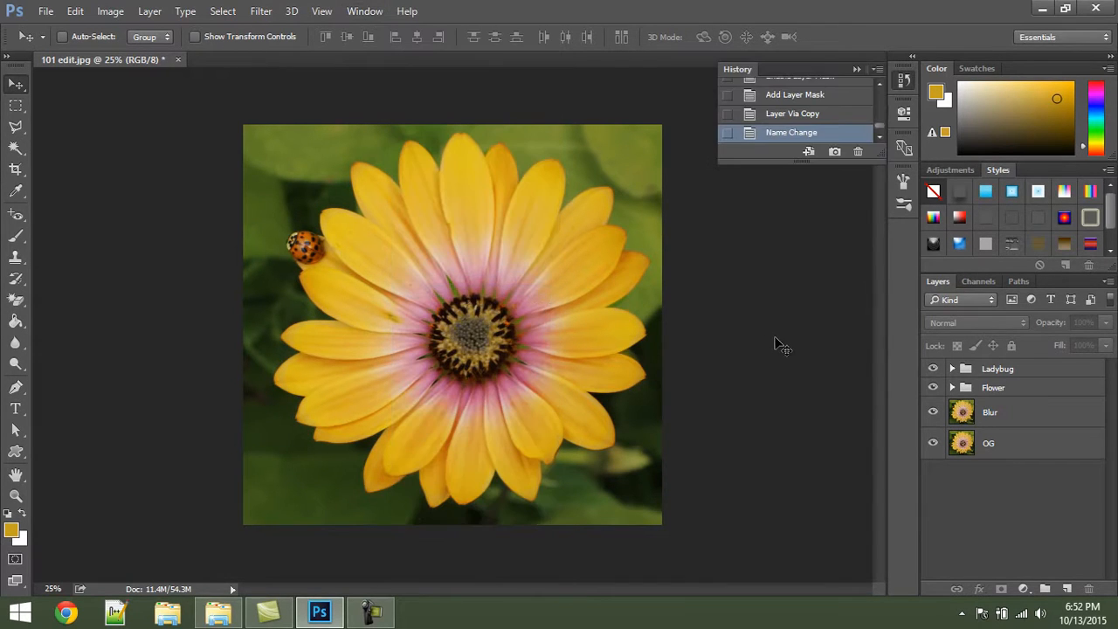
{"action": "left_click_drag", "start_coordinate": [835, 165], "coordinate": [838, 550]}
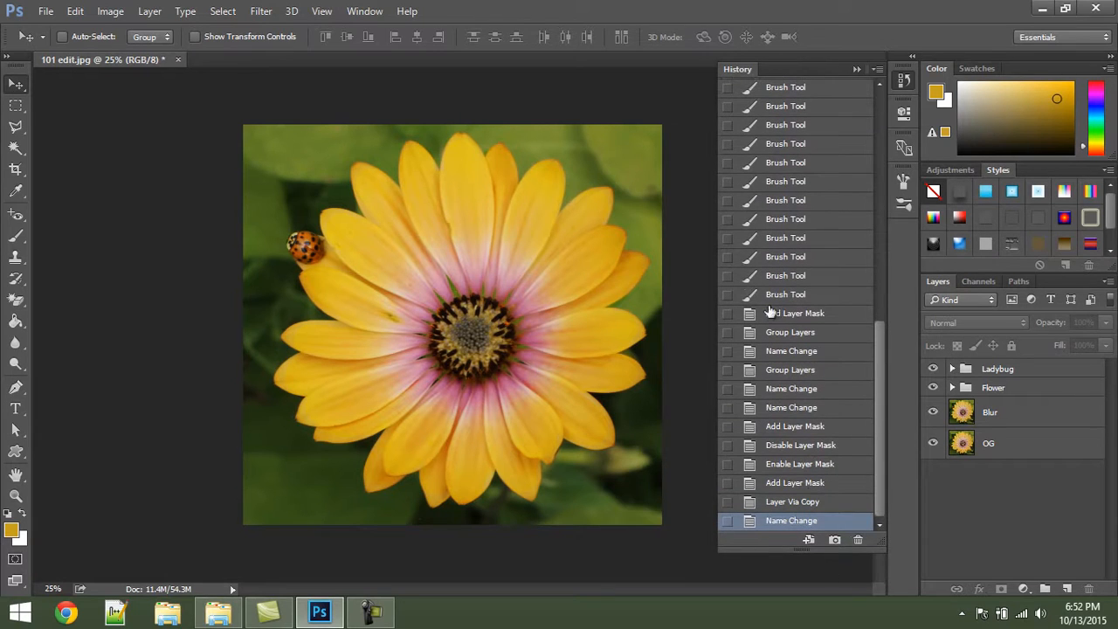
{"action": "mouse_move", "coordinate": [878, 385]}
{"action": "left_mouse_down"}
{"action": "mouse_move", "coordinate": [875, 139]}
{"action": "mouse_move", "coordinate": [876, 429]}
{"action": "mouse_move", "coordinate": [873, 157]}
{"action": "left_mouse_up"}
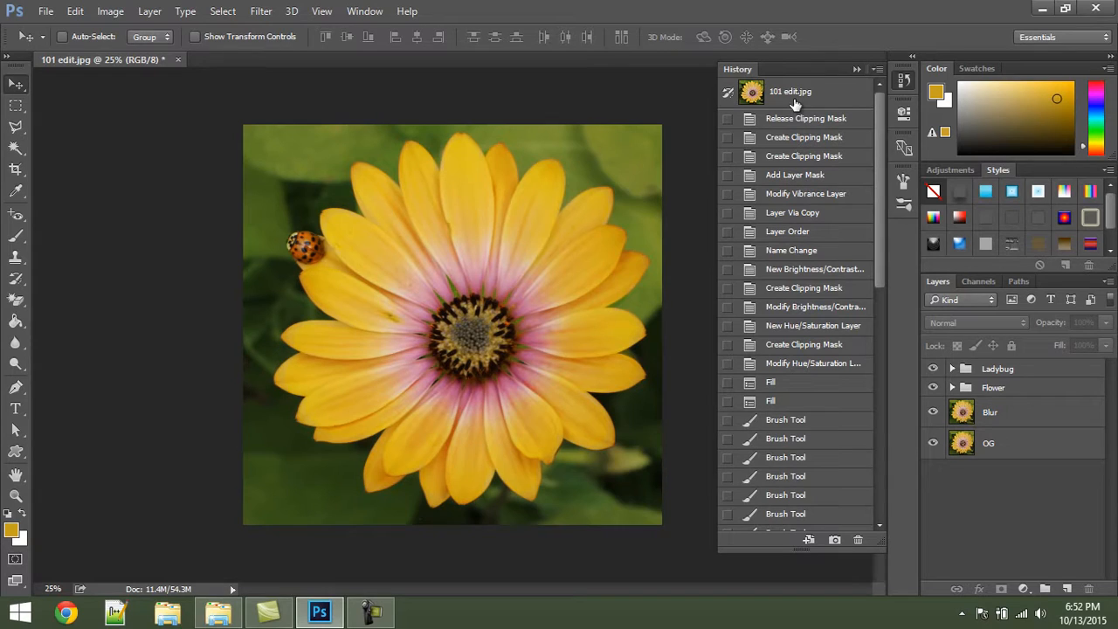
Compare the original photo with the edited version twice by switching between the opening snapshot and the latest Name Change state, leaving no layer selected.
{"action": "key", "text": "alt"}
{"action": "key", "text": "ctrl"}
{"action": "left_click", "coordinate": [799, 96]}
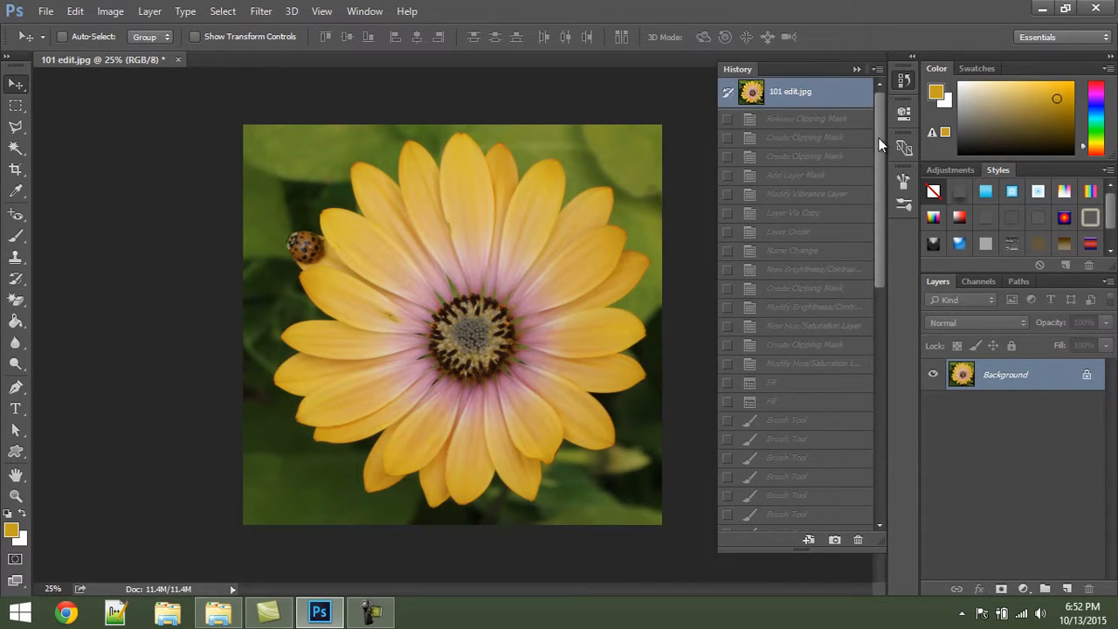
{"action": "mouse_move", "coordinate": [878, 202]}
{"action": "left_mouse_down"}
{"action": "mouse_move", "coordinate": [873, 512]}
{"action": "mouse_move", "coordinate": [868, 149]}
{"action": "mouse_move", "coordinate": [891, 361]}
{"action": "mouse_move", "coordinate": [881, 462]}
{"action": "left_mouse_up"}
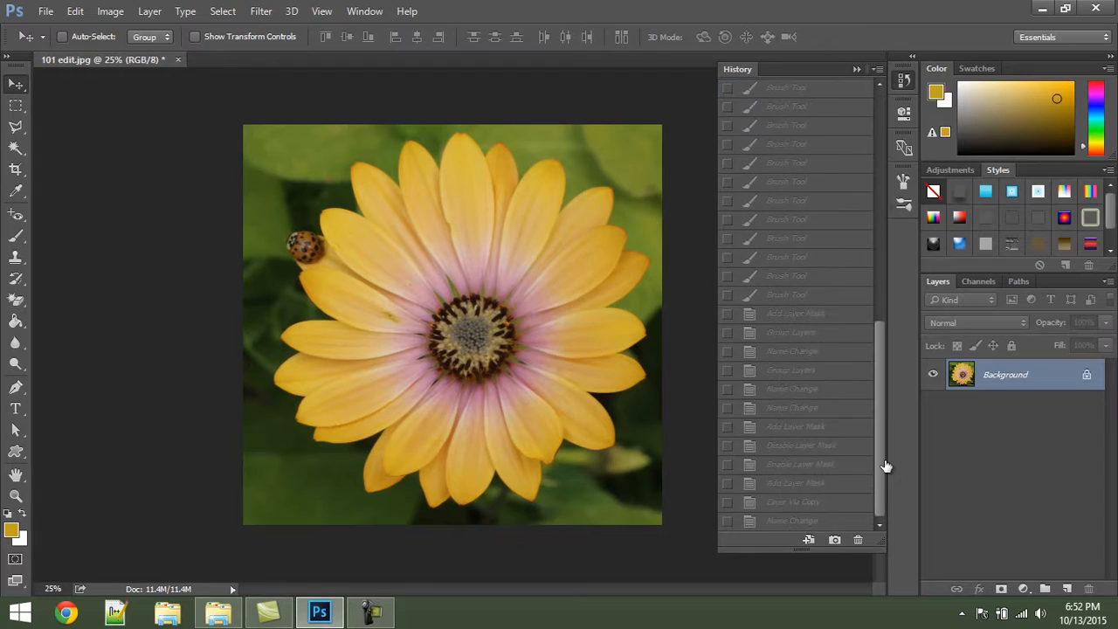
{"action": "left_click", "coordinate": [789, 521]}
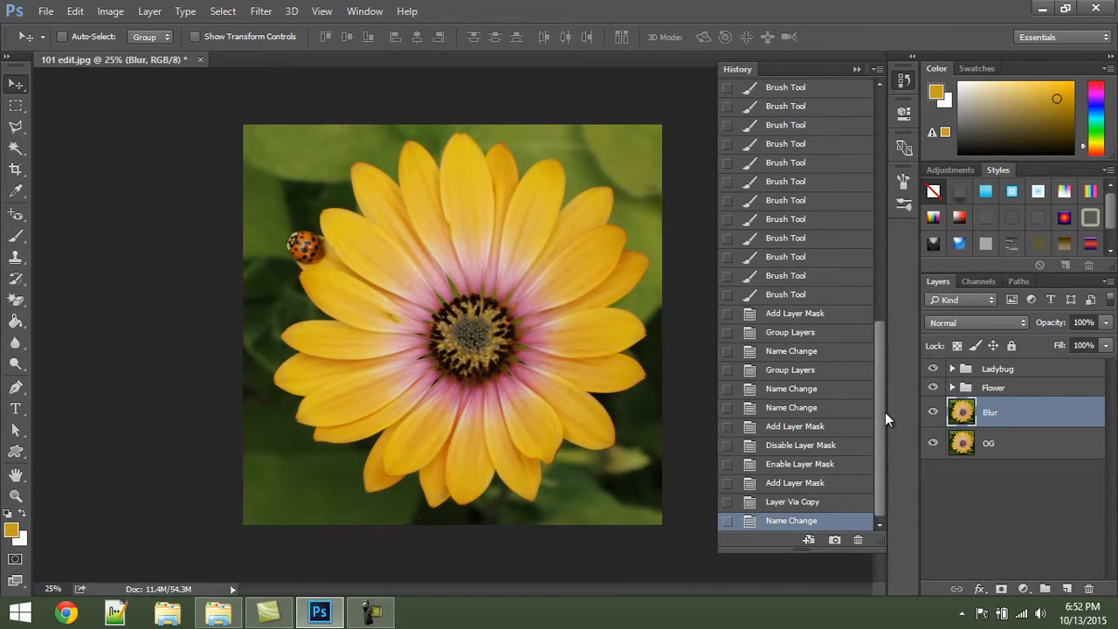
{"action": "left_click_drag", "start_coordinate": [884, 412], "coordinate": [882, 158]}
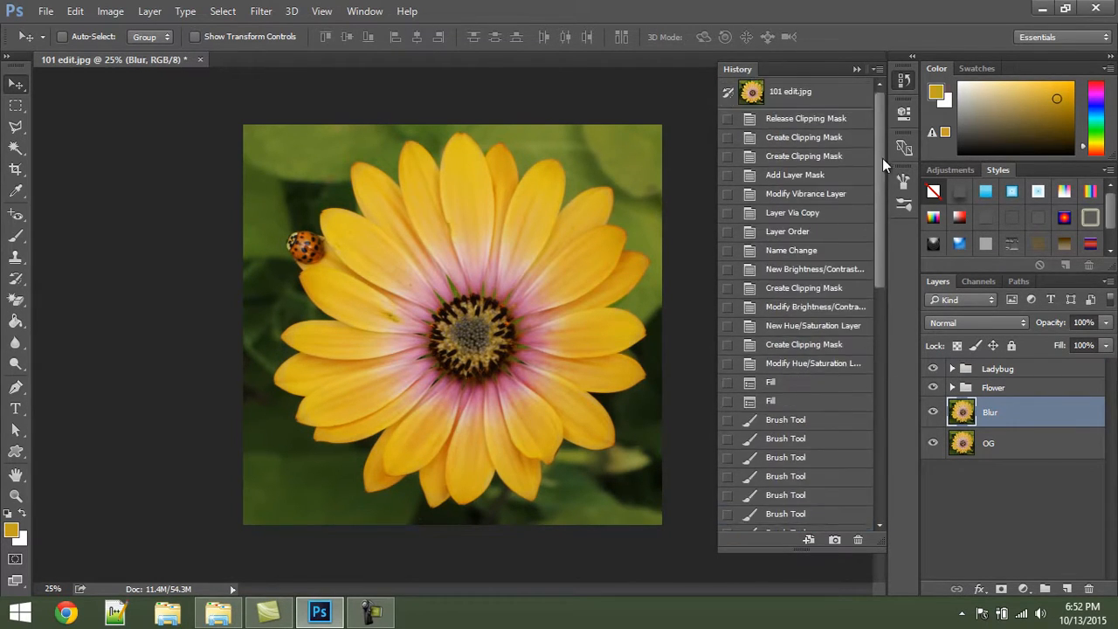
{"action": "left_click", "coordinate": [800, 92]}
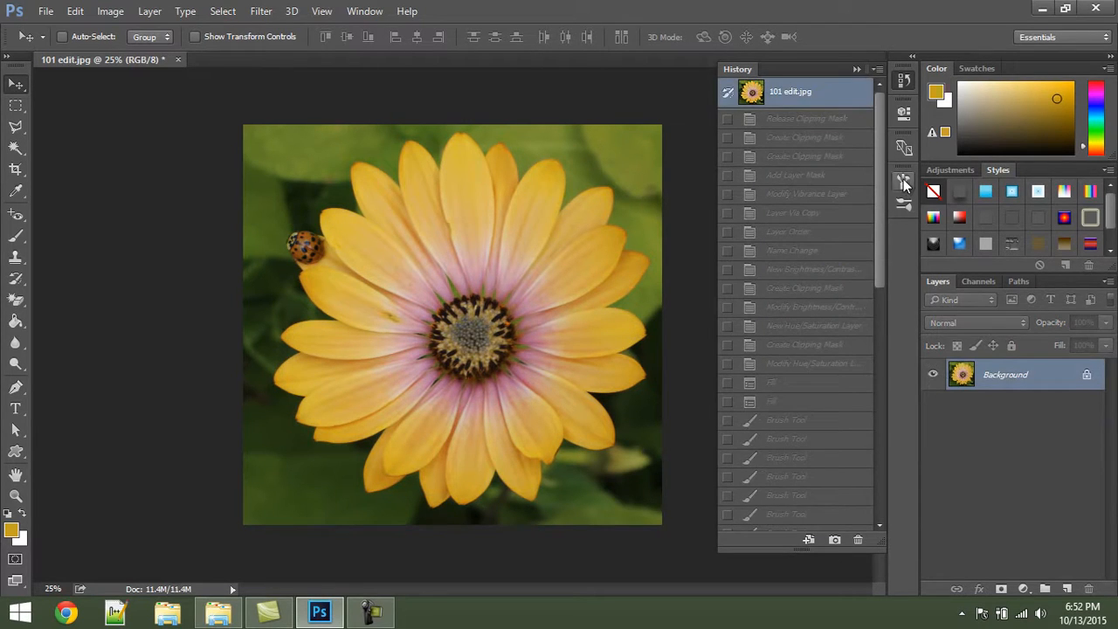
{"action": "left_click_drag", "start_coordinate": [881, 181], "coordinate": [901, 457]}
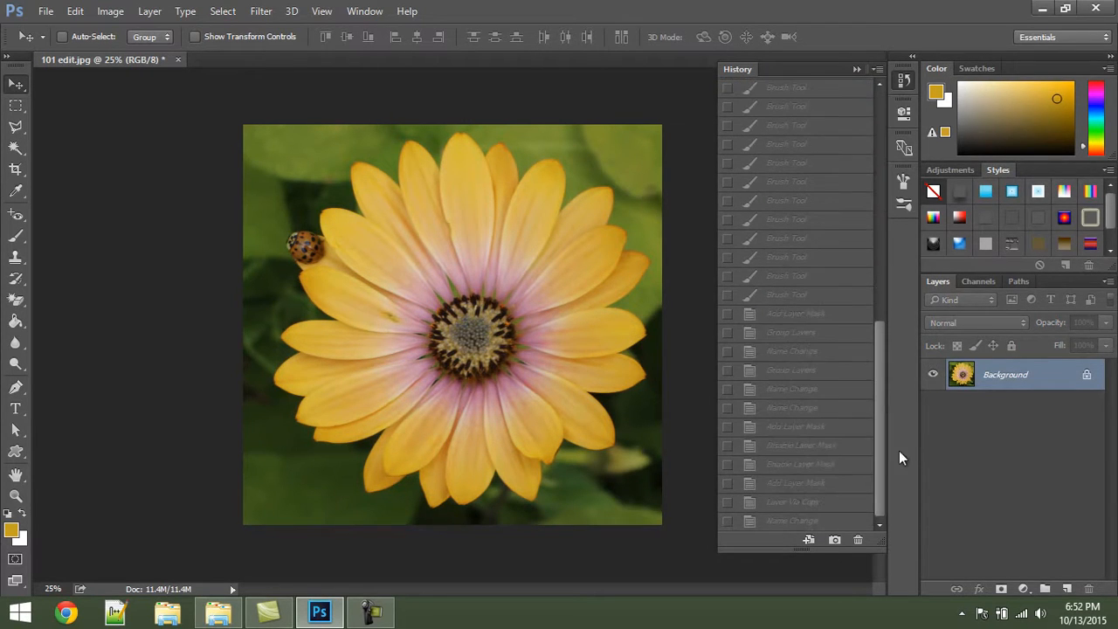
{"action": "left_click", "coordinate": [801, 521]}
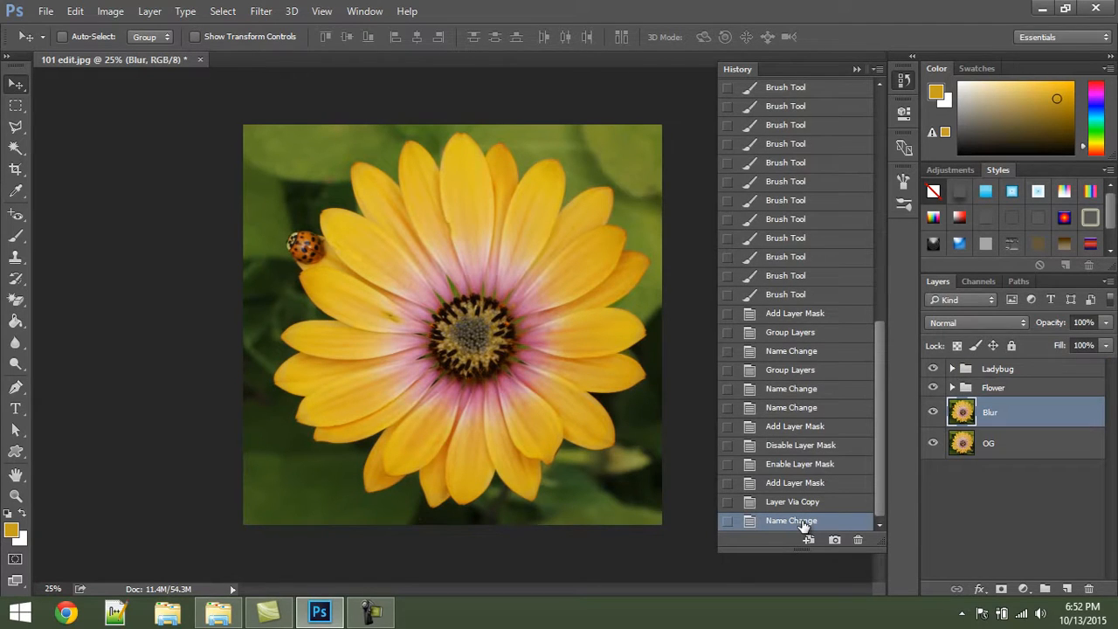
{"action": "left_click", "coordinate": [1005, 487]}
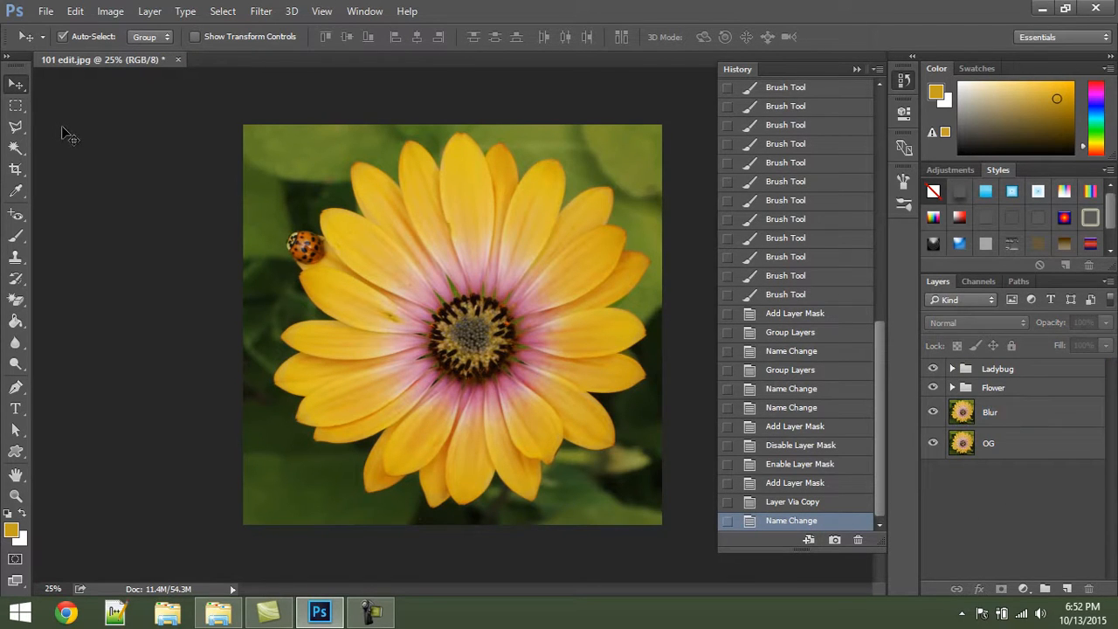
Save the layered document as 101 edit in Photoshop PSD format with layers and Maximize Compatibility on.
{"action": "left_click", "coordinate": [43, 12]}
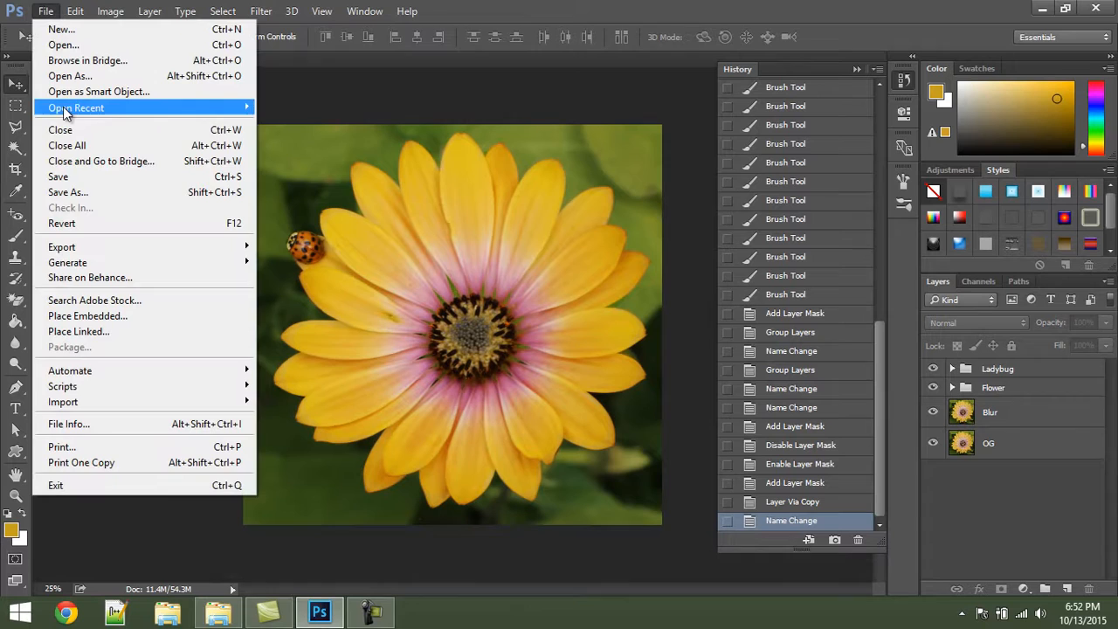
{"action": "left_click", "coordinate": [69, 192]}
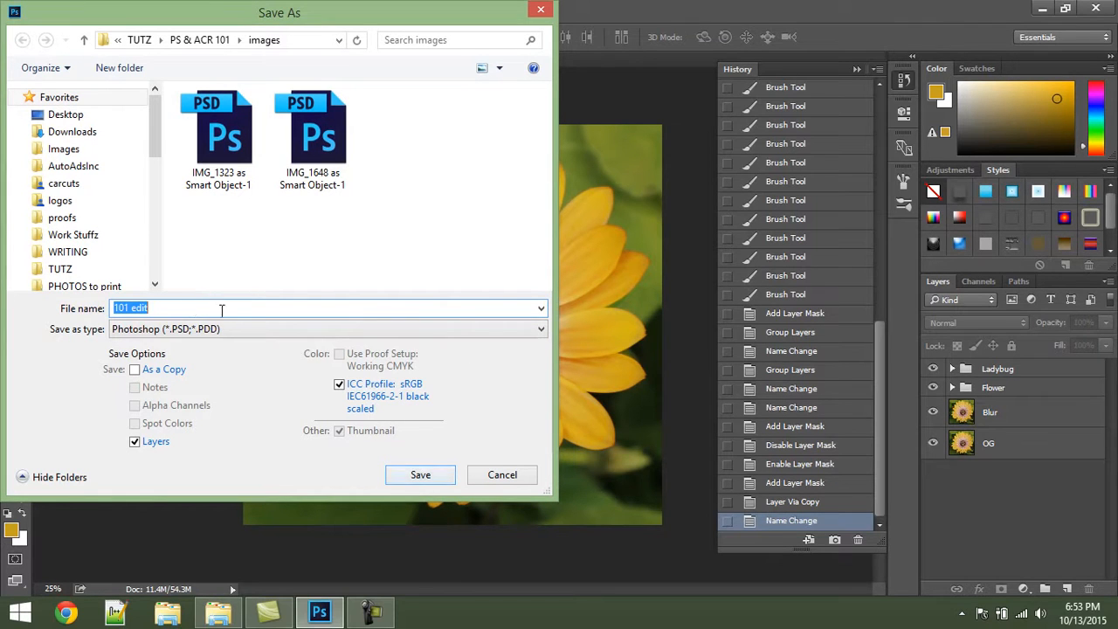
{"action": "left_click", "coordinate": [205, 336]}
{"action": "left_click", "coordinate": [194, 336]}
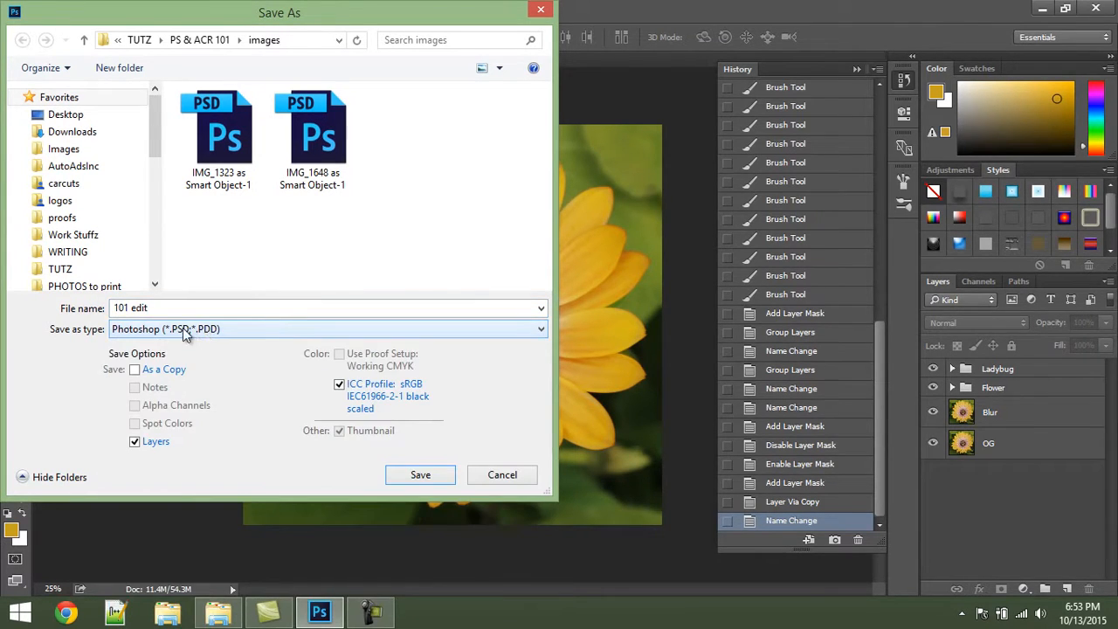
{"action": "left_click", "coordinate": [419, 477]}
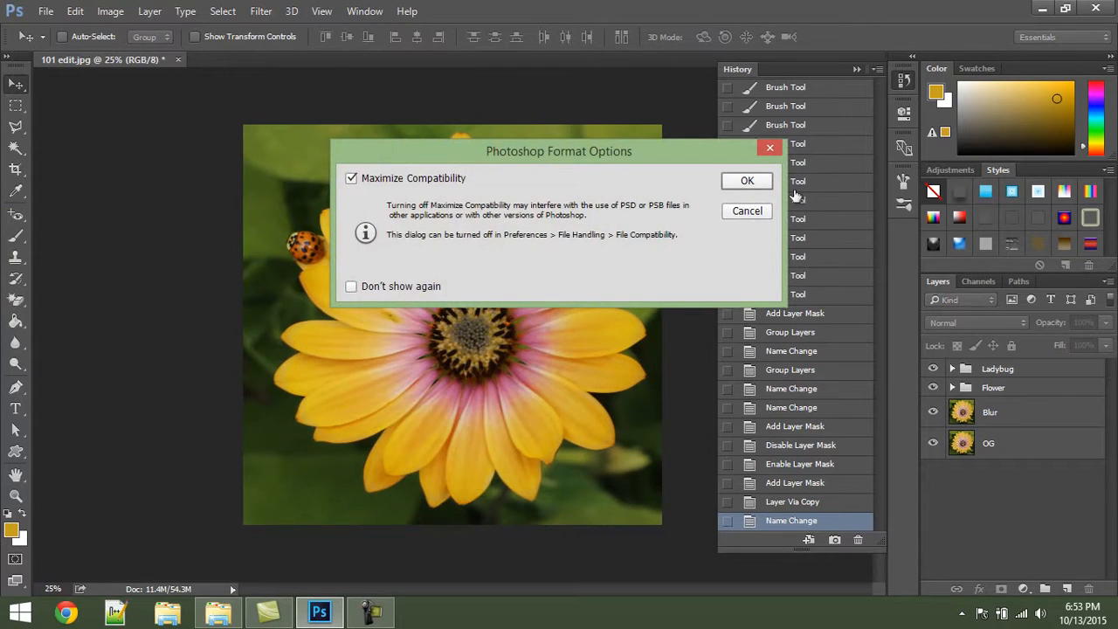
{"action": "left_click", "coordinate": [725, 179]}
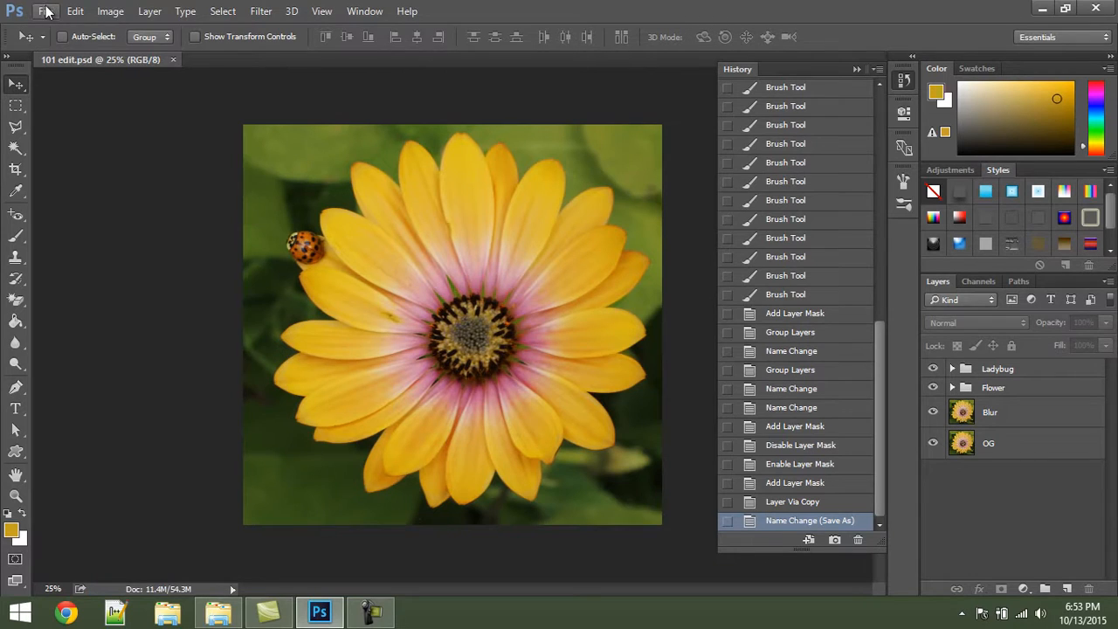
Collapse the History list to clear the workspace around the photo.
{"action": "left_click", "coordinate": [47, 10]}
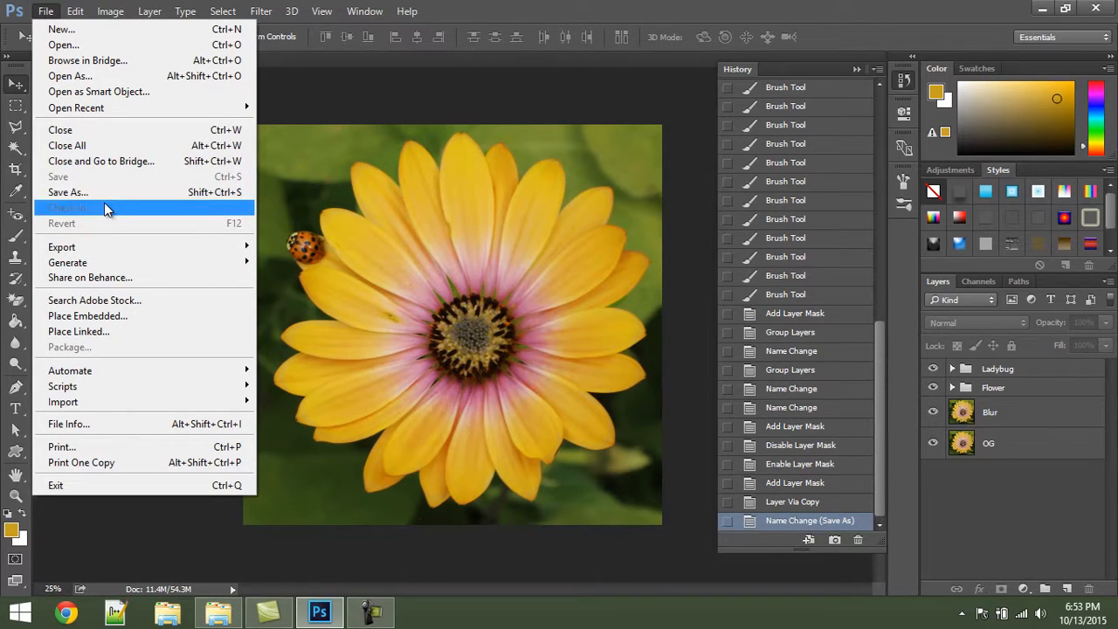
{"action": "left_click", "coordinate": [54, 12]}
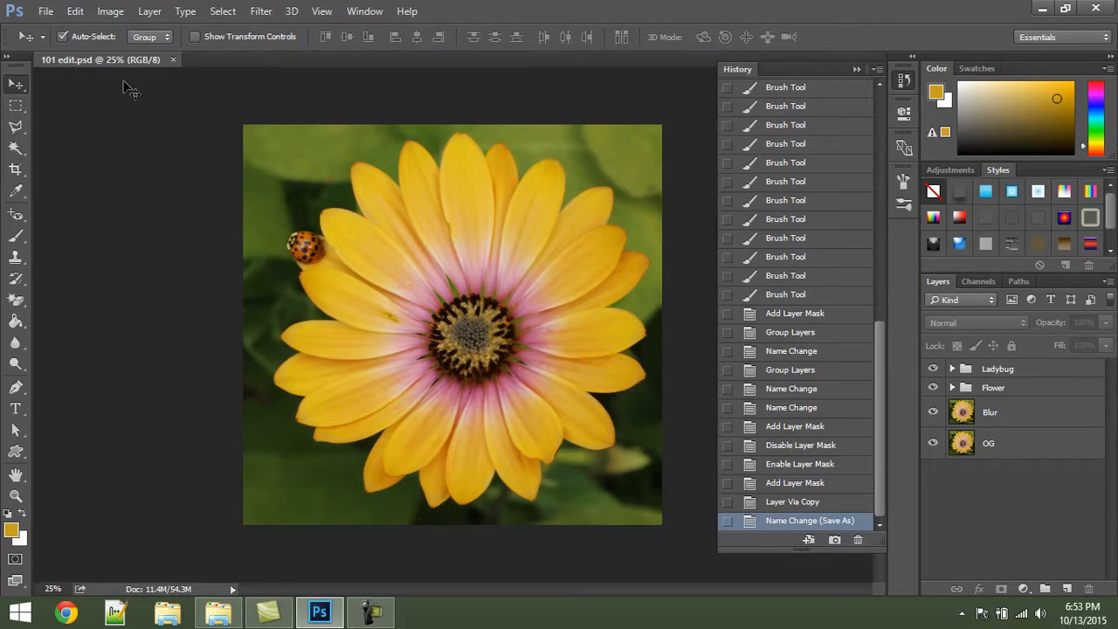
{"action": "left_click", "coordinate": [708, 97], "text": "ctrl"}
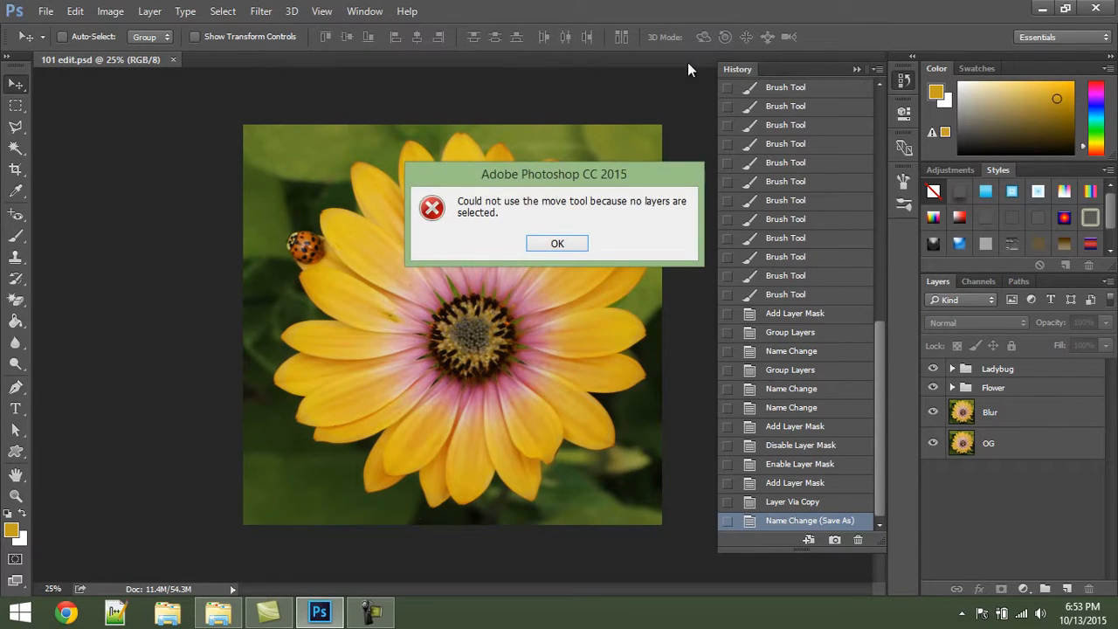
{"action": "left_click", "coordinate": [554, 245]}
{"action": "left_click", "coordinate": [855, 70]}
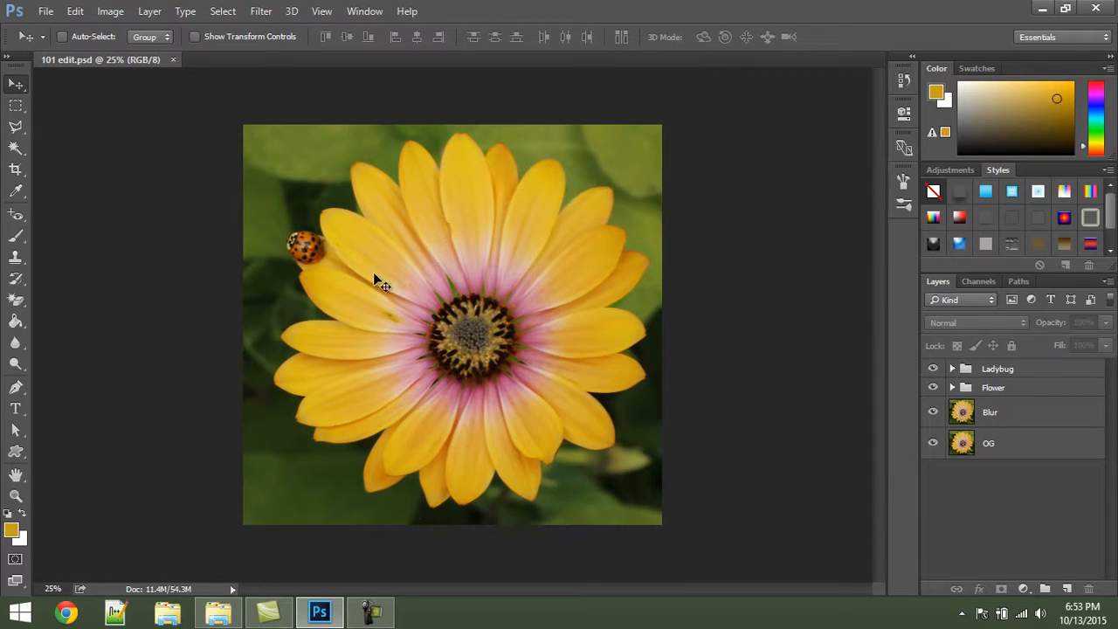
{"action": "left_click", "coordinate": [48, 10]}
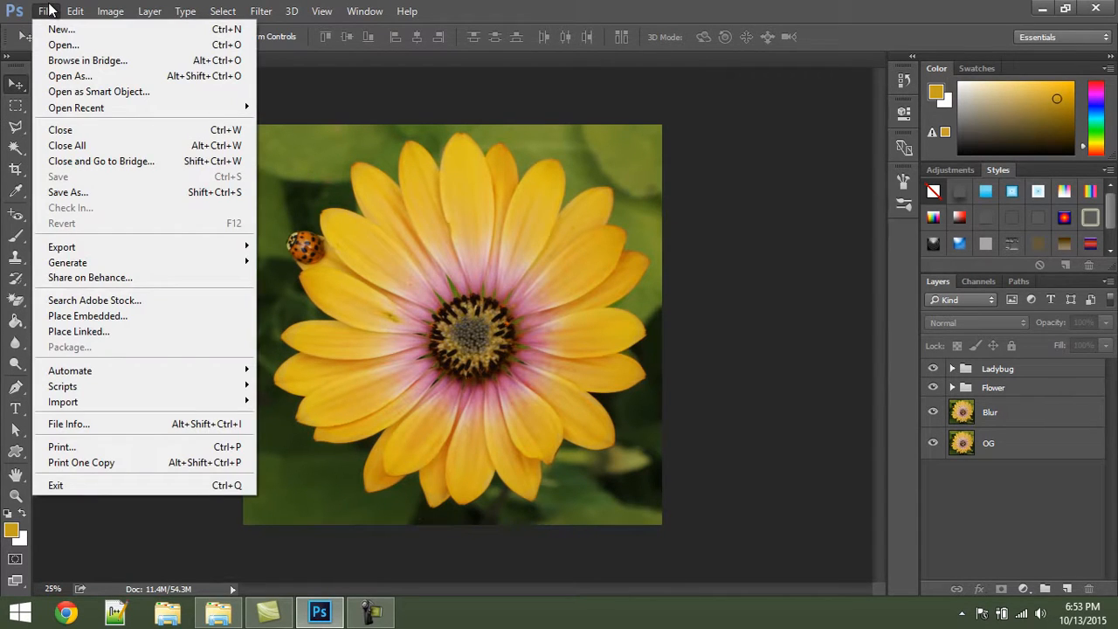
{"action": "left_click", "coordinate": [48, 10]}
{"action": "left_click", "coordinate": [111, 10]}
{"action": "mouse_move", "coordinate": [120, 30]}
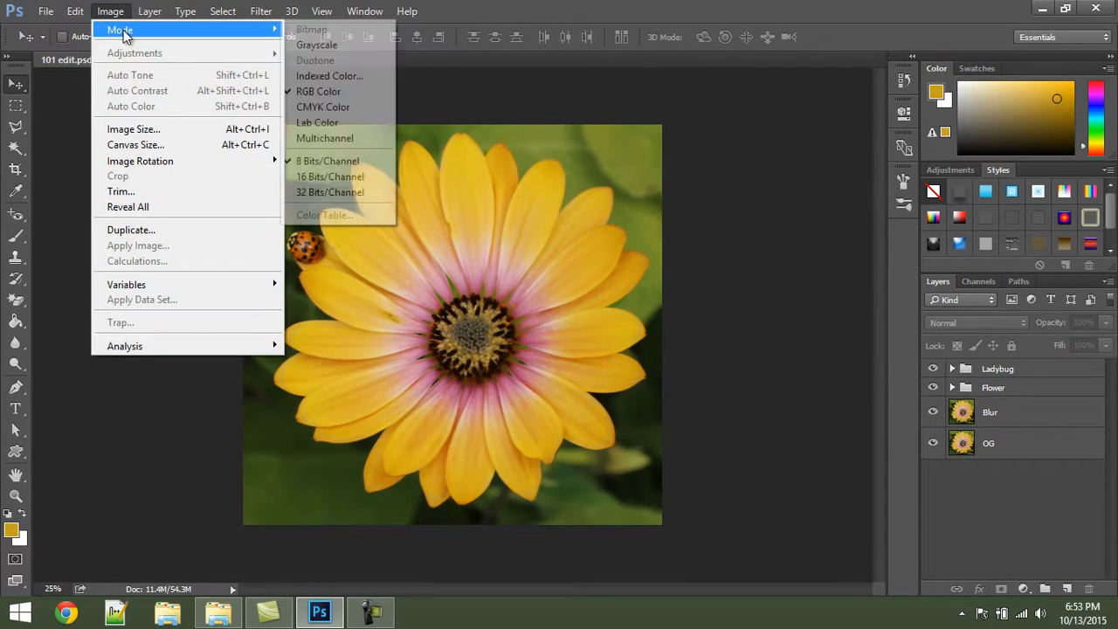
{"action": "left_click", "coordinate": [340, 107]}
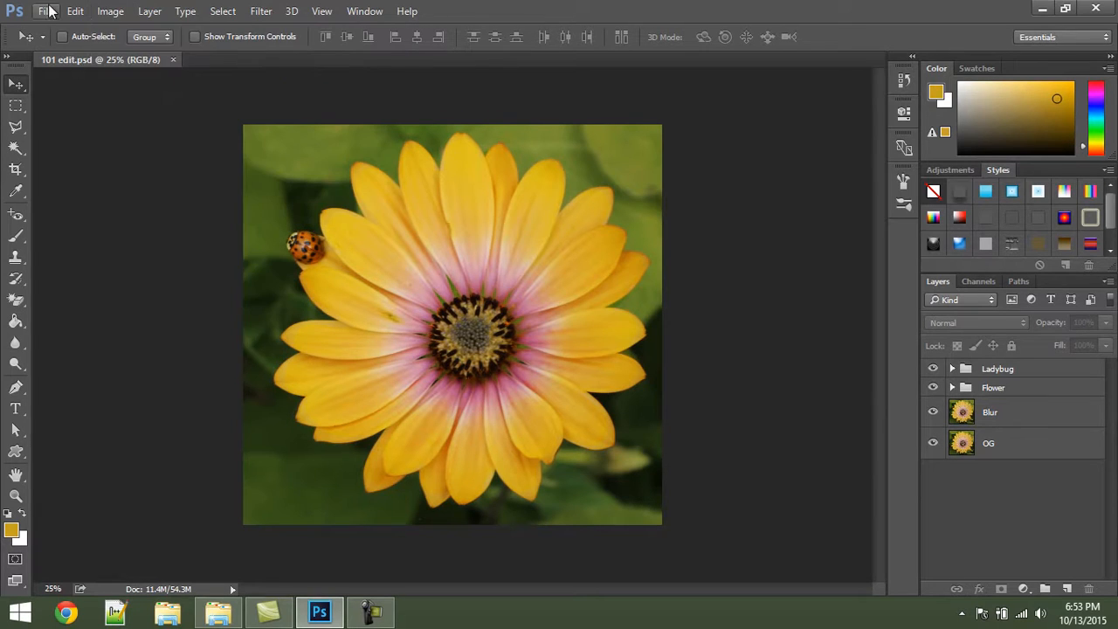
{"action": "left_click", "coordinate": [48, 10]}
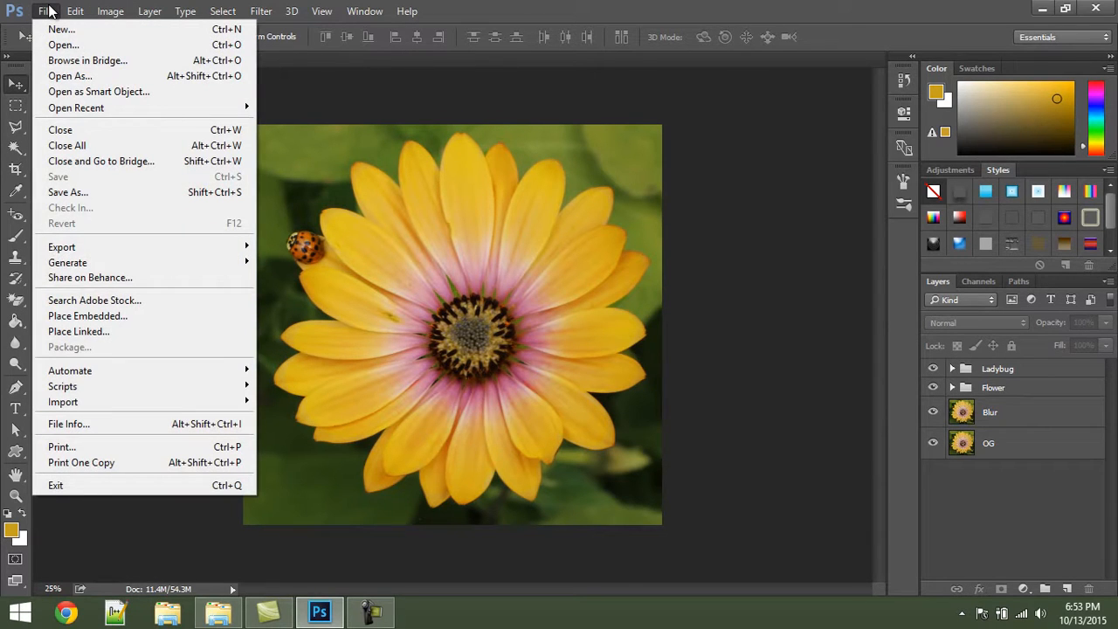
{"action": "left_click", "coordinate": [48, 10]}
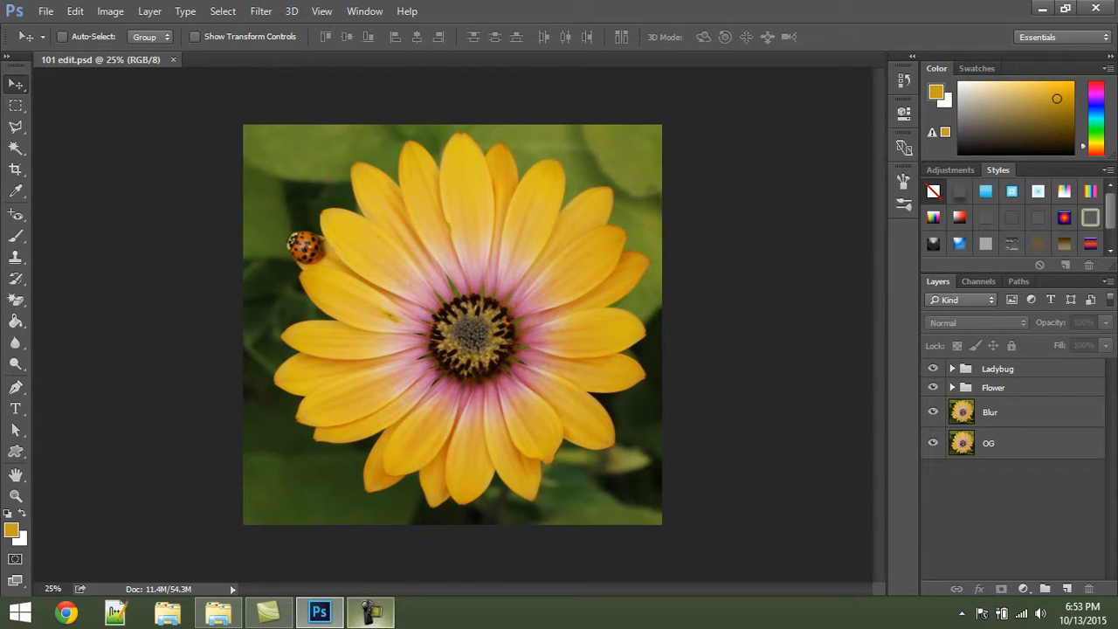
{"action": "left_click", "coordinate": [371, 613]}
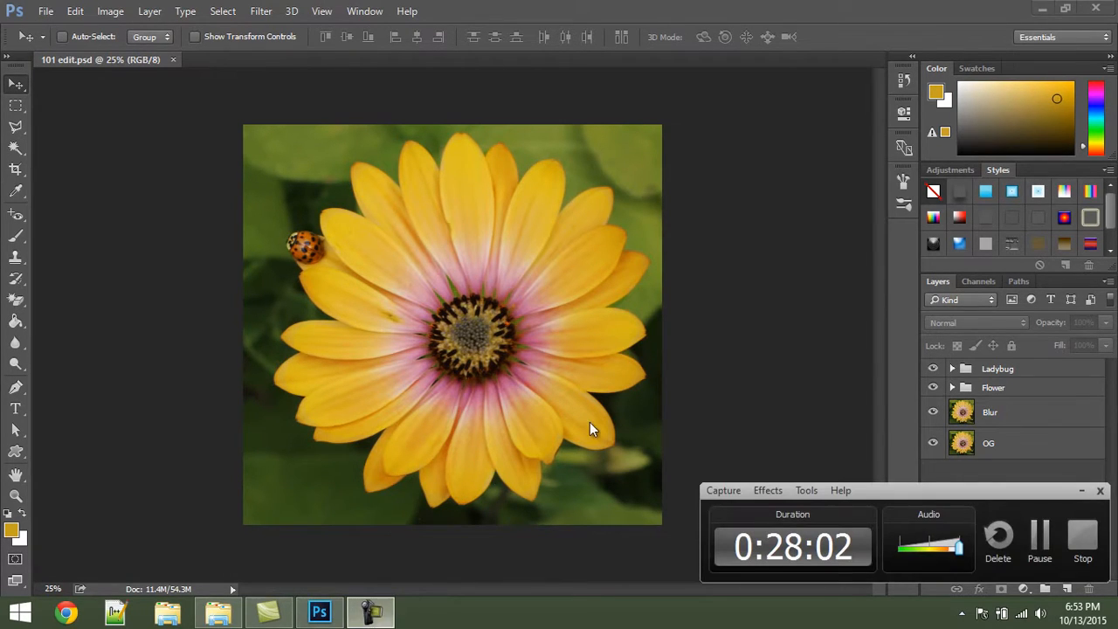
{"action": "left_click", "coordinate": [1083, 532]}
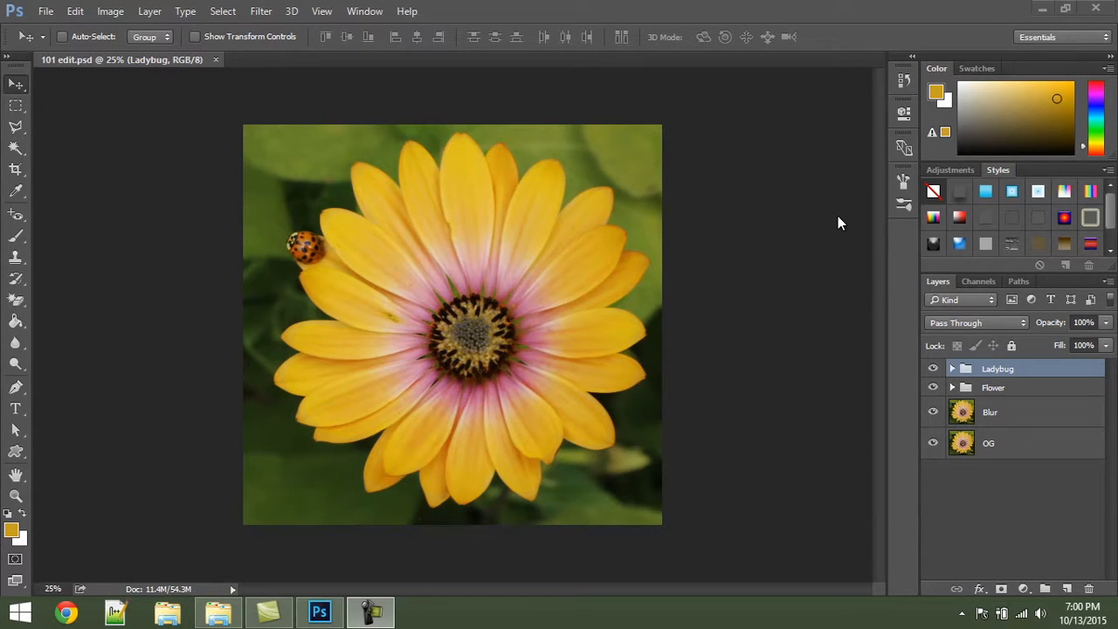
Open Save for Web for the photo and set the export format to JPEG at quality 100.
{"action": "left_click", "coordinate": [77, 101]}
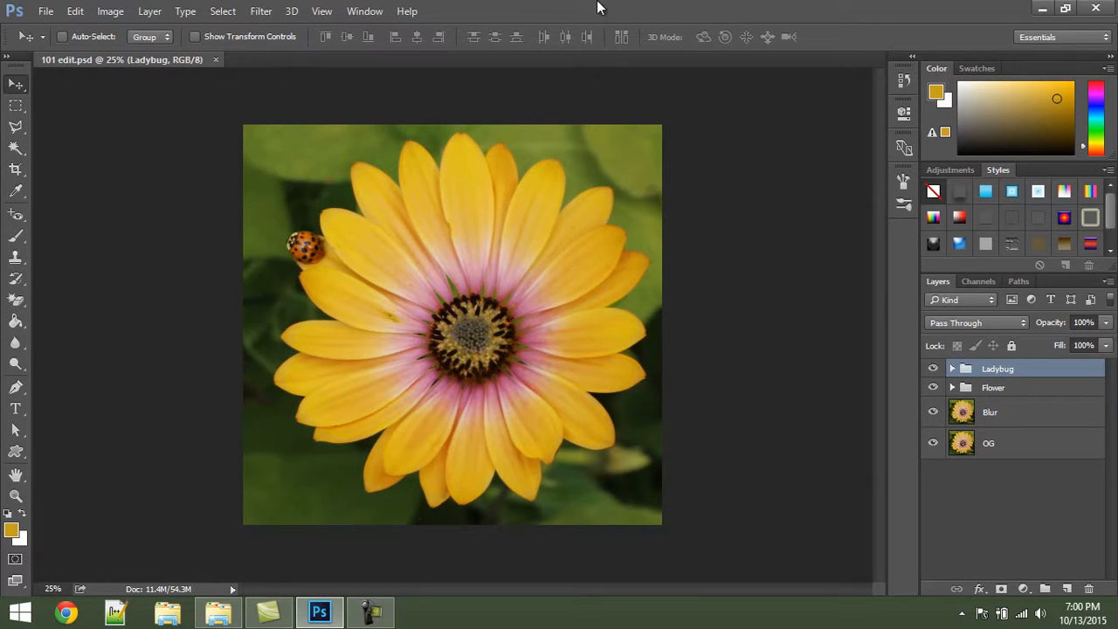
{"action": "key", "text": "ctrl"}
{"action": "key", "text": "ctrl+alt+shift+s"}
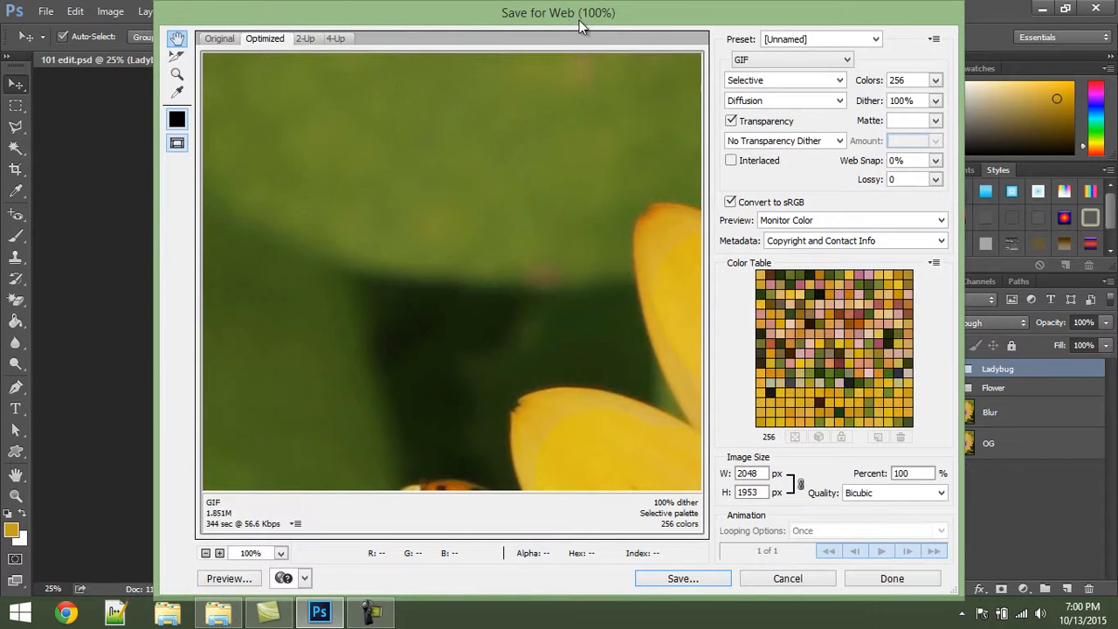
{"action": "left_click", "coordinate": [786, 58]}
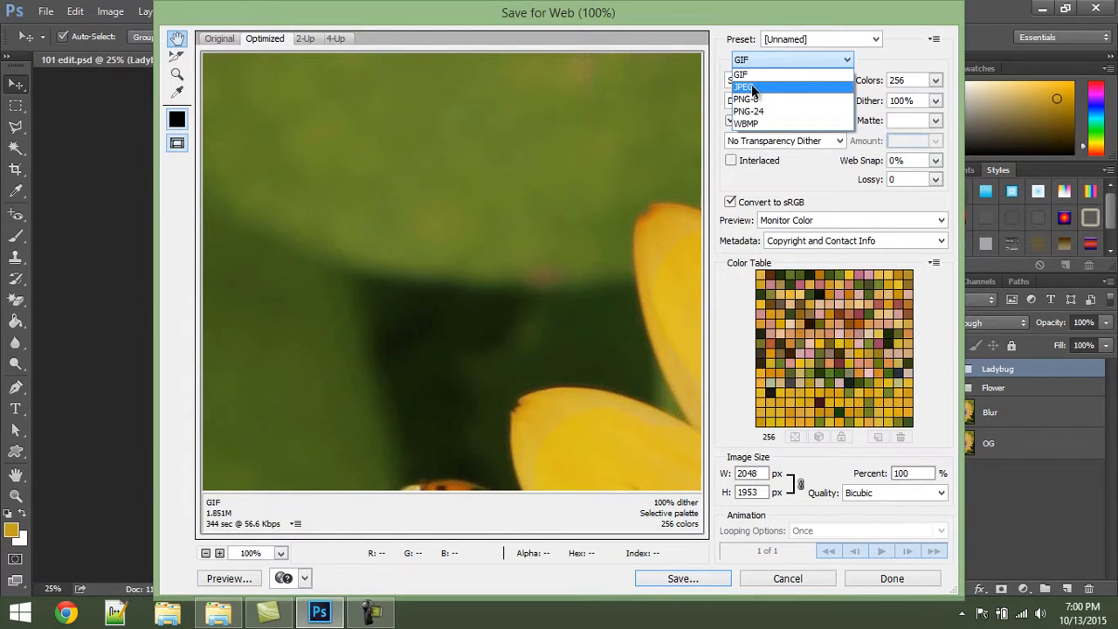
{"action": "left_click", "coordinate": [745, 88]}
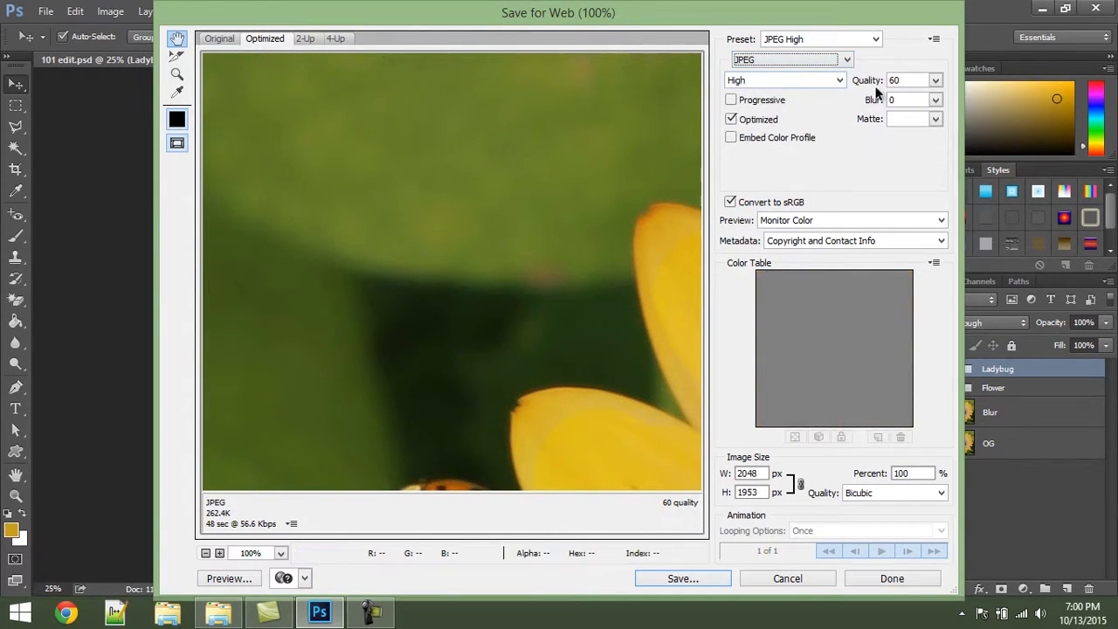
{"action": "left_click", "coordinate": [936, 80]}
{"action": "left_click_drag", "start_coordinate": [908, 99], "coordinate": [938, 98]}
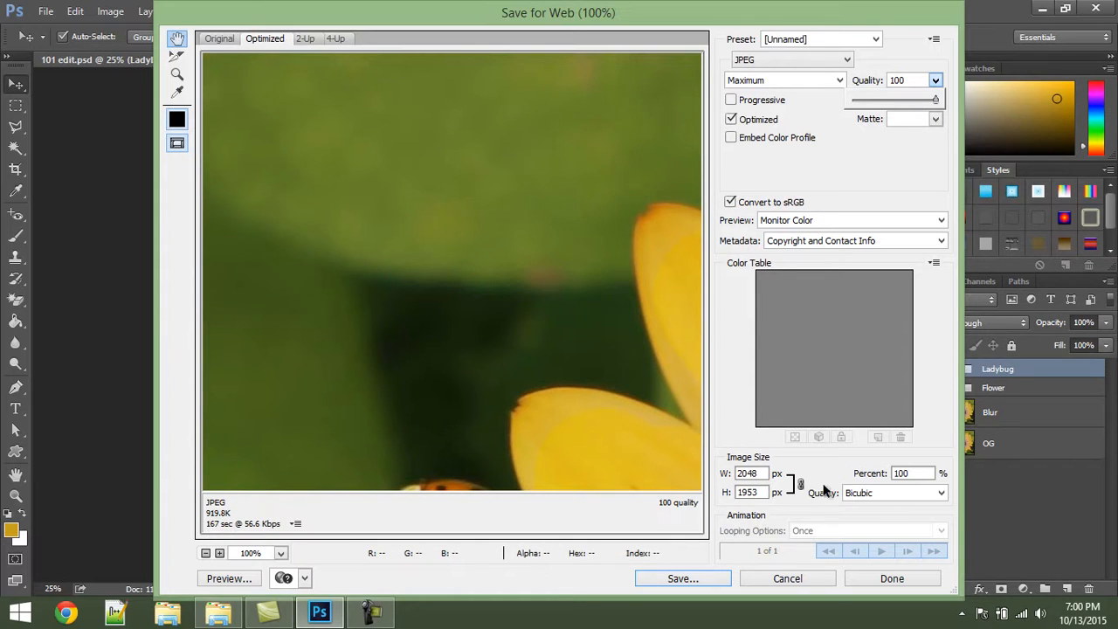
Start saving the optimized JPEG and set its destination to the images folder inside CREATE, TUTZ, PS & ACR 101 on the Desktop.
{"action": "double_click", "coordinate": [766, 473]}
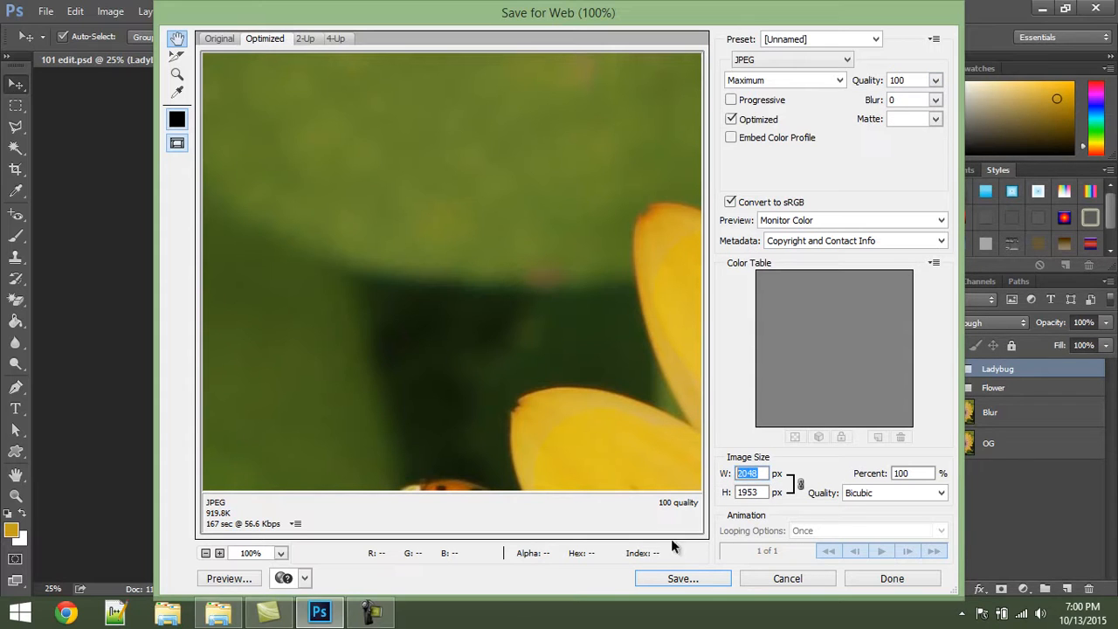
{"action": "left_click", "coordinate": [281, 552]}
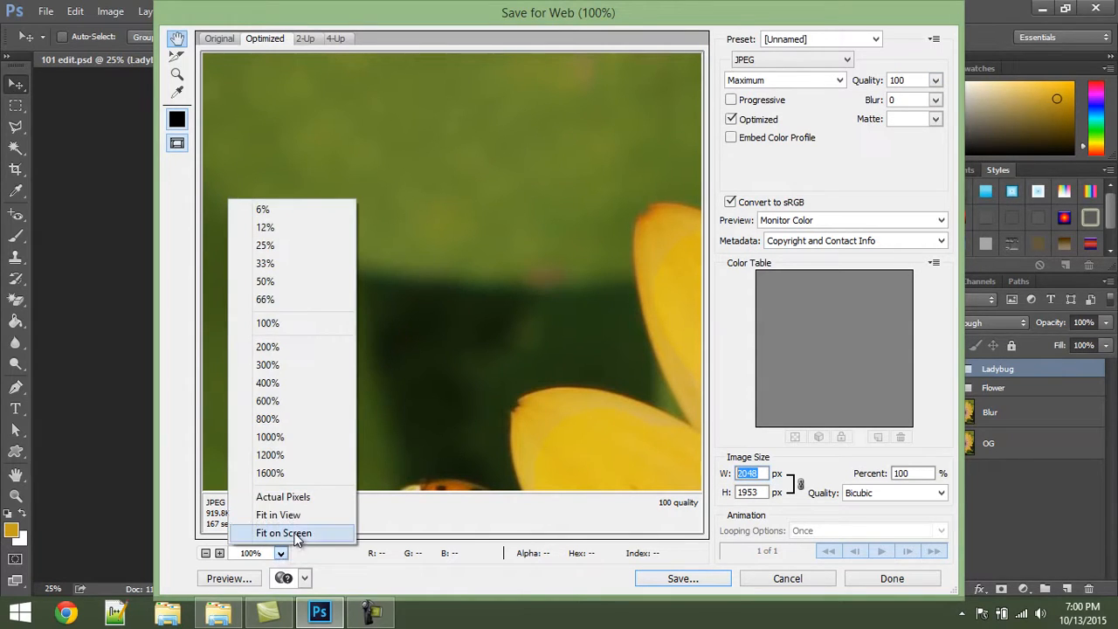
{"action": "left_click", "coordinate": [288, 534]}
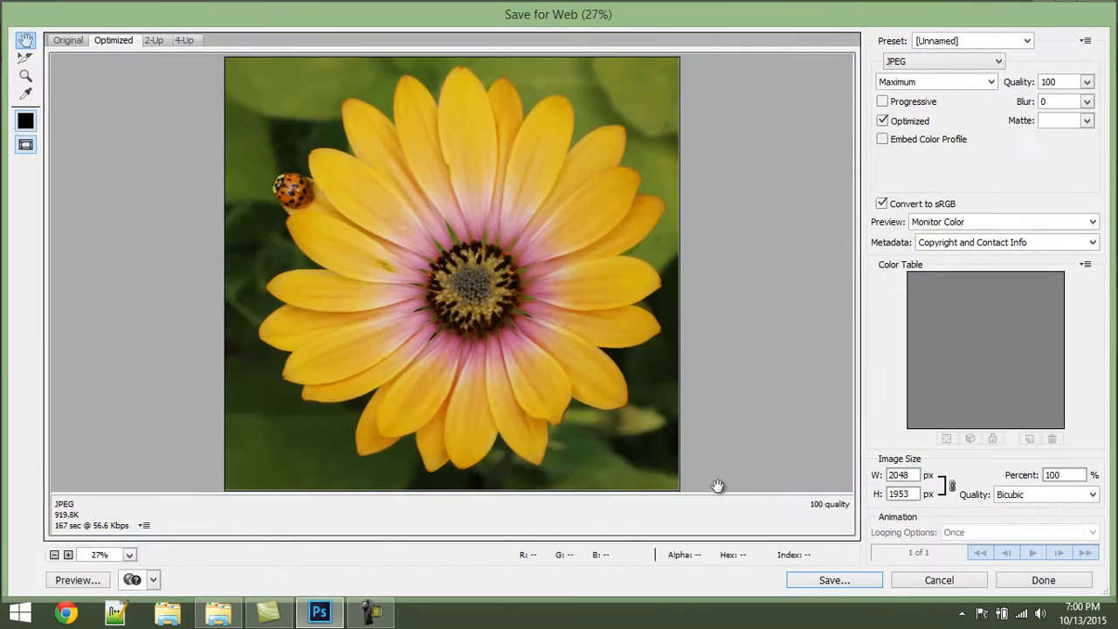
{"action": "left_click", "coordinate": [834, 580]}
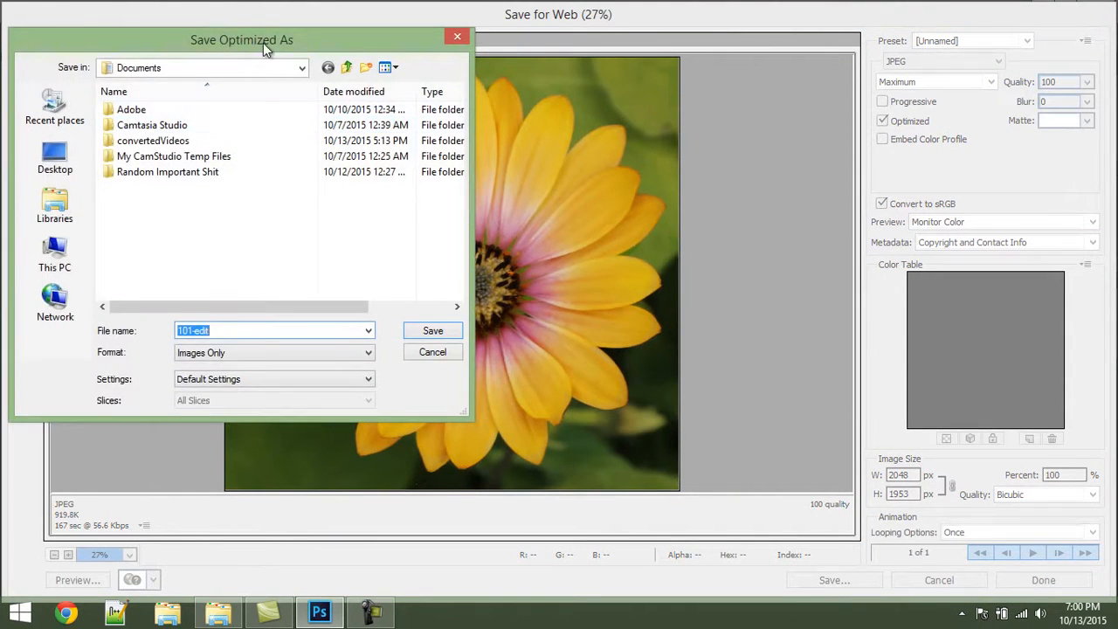
{"action": "left_click_drag", "start_coordinate": [262, 43], "coordinate": [499, 26]}
{"action": "left_click", "coordinate": [301, 153]}
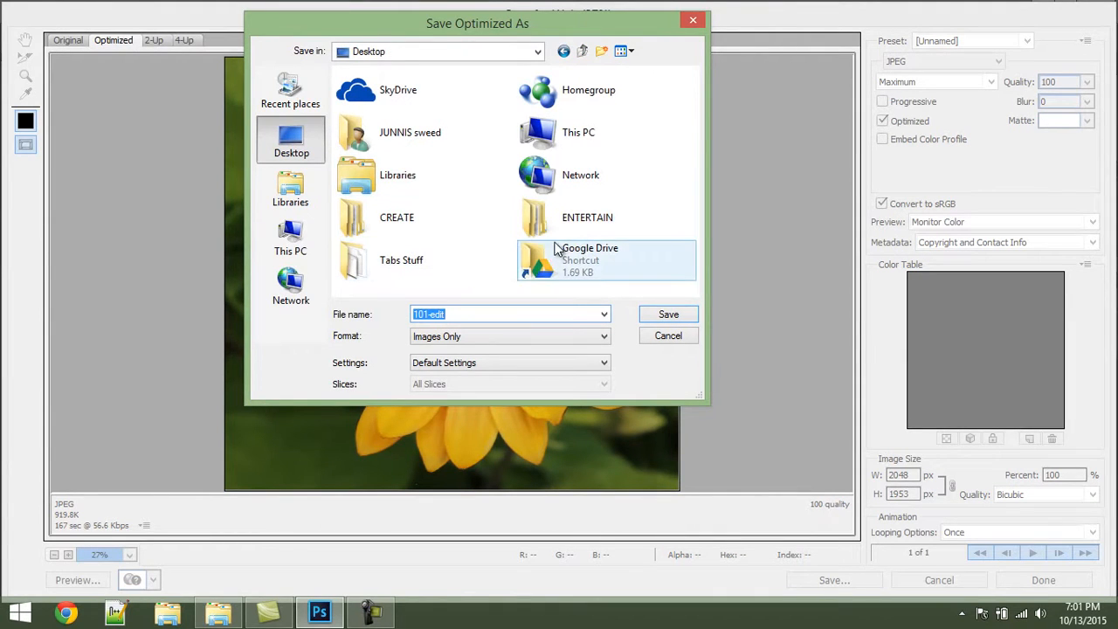
{"action": "double_click", "coordinate": [416, 225]}
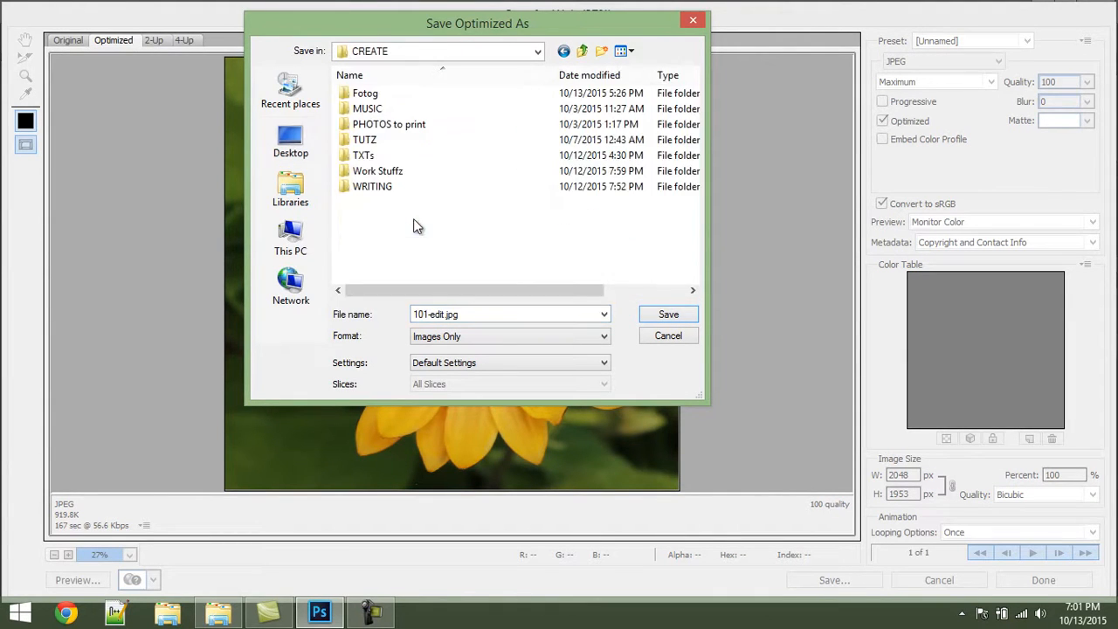
{"action": "double_click", "coordinate": [371, 140]}
{"action": "double_click", "coordinate": [380, 141]}
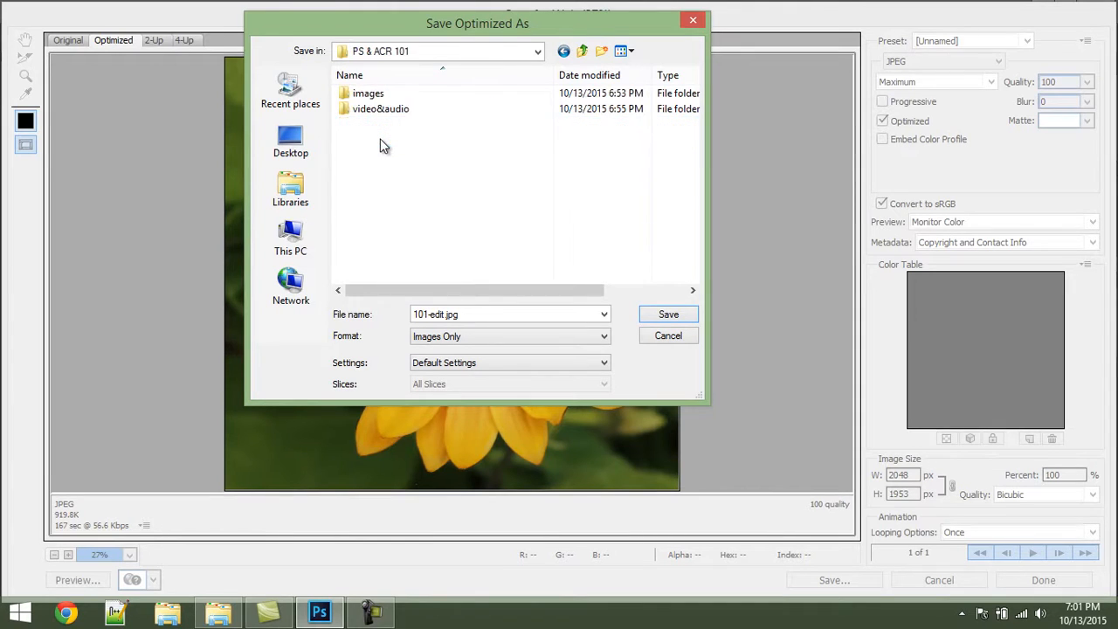
{"action": "double_click", "coordinate": [381, 93]}
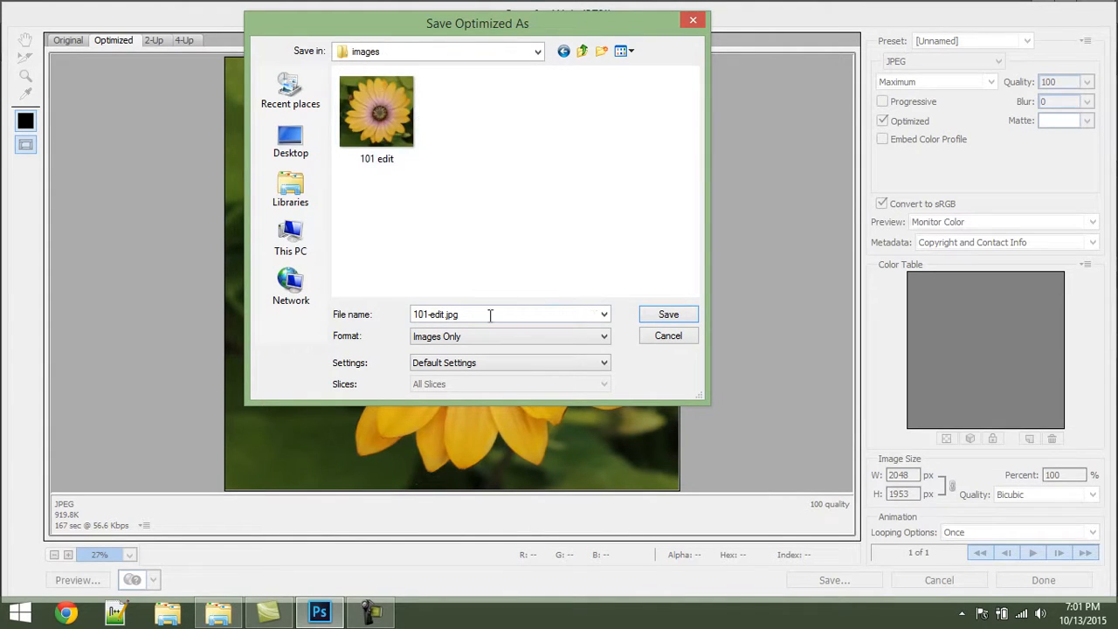
Name the exported JPEG 101-edit-JM and save it.
{"action": "double_click", "coordinate": [442, 312]}
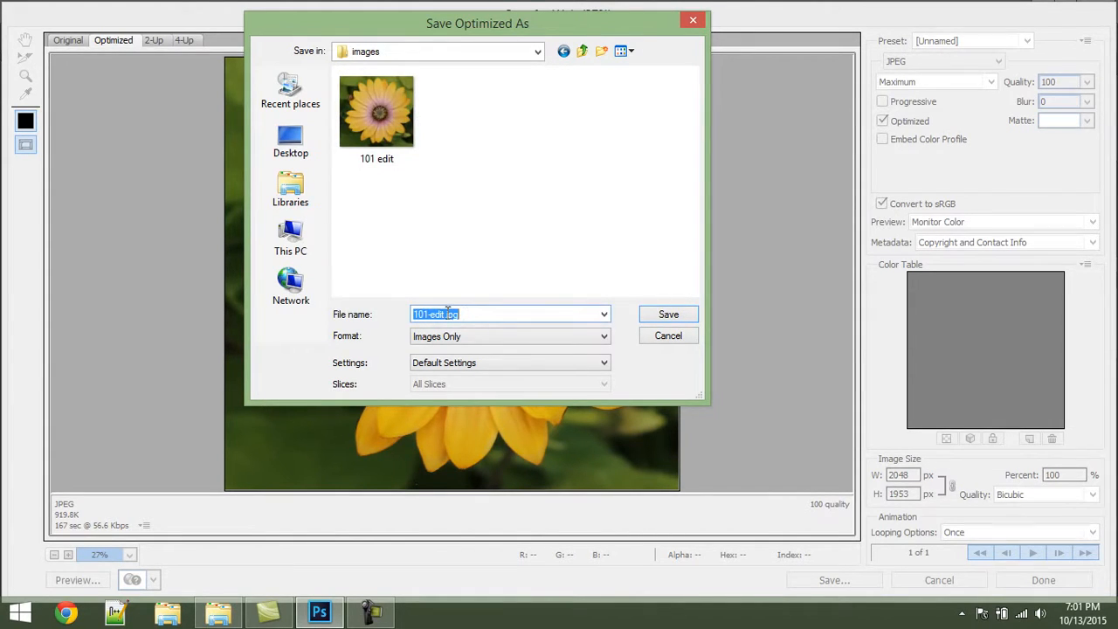
{"action": "left_click", "coordinate": [446, 313]}
{"action": "left_click", "coordinate": [669, 316]}
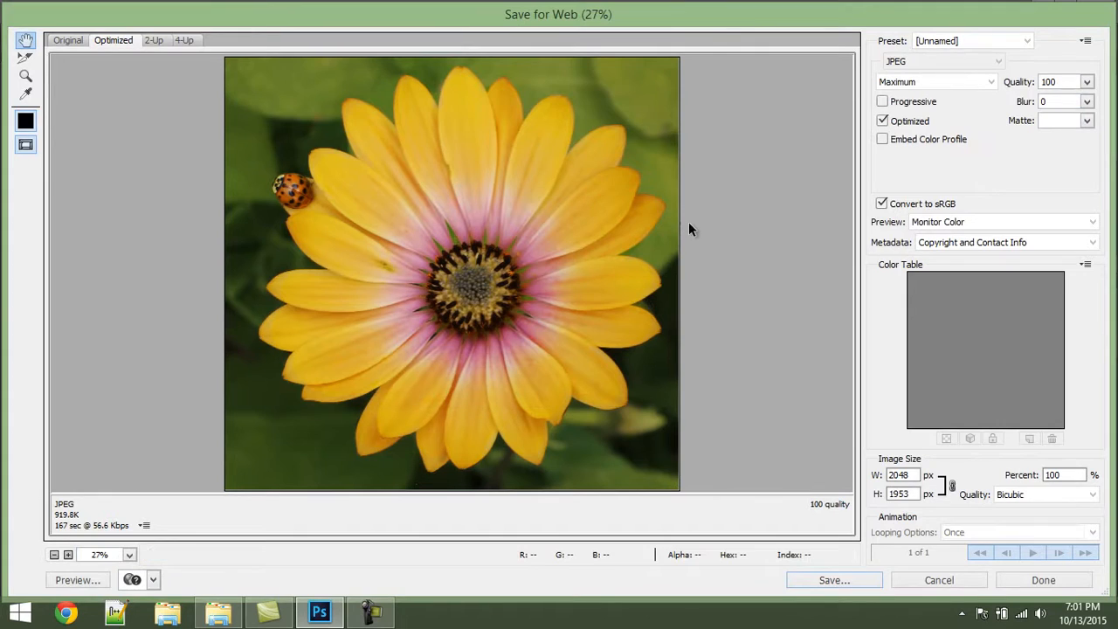
Close 101 edit.psd with its changes saved and minimize the program to reach the images folder.
{"action": "key", "text": "ctrl+w"}
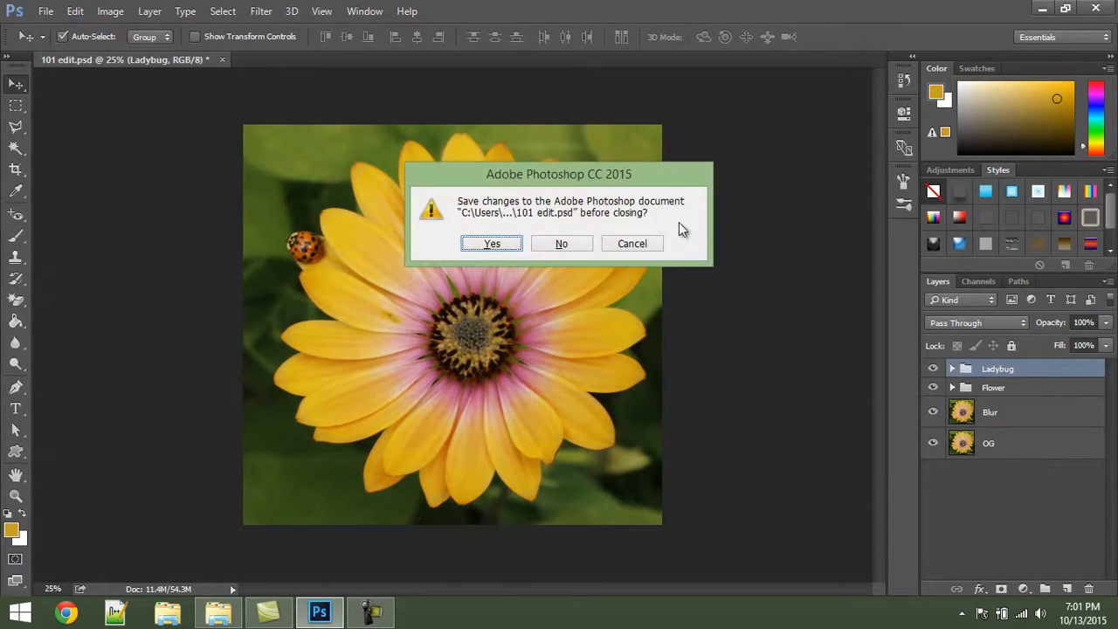
{"action": "left_click", "coordinate": [499, 246]}
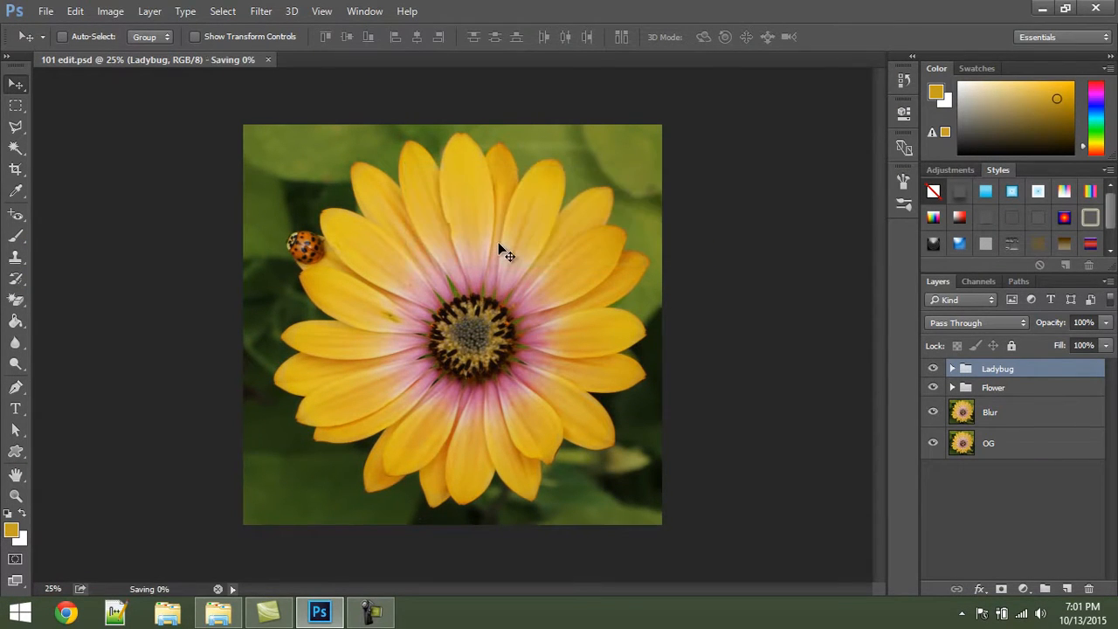
{"action": "left_click", "coordinate": [1040, 9]}
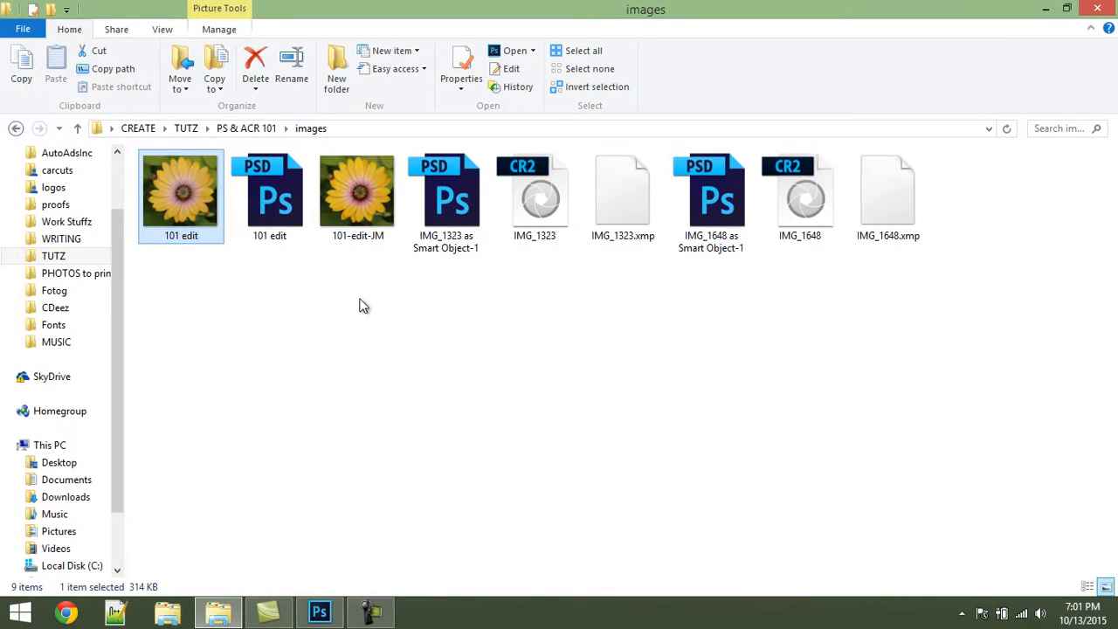
Compare 101 edit and 101-edit-JM by flipping between them in Windows Photo Viewer, and close the viewer.
{"action": "left_click", "coordinate": [354, 200], "text": "ctrl"}
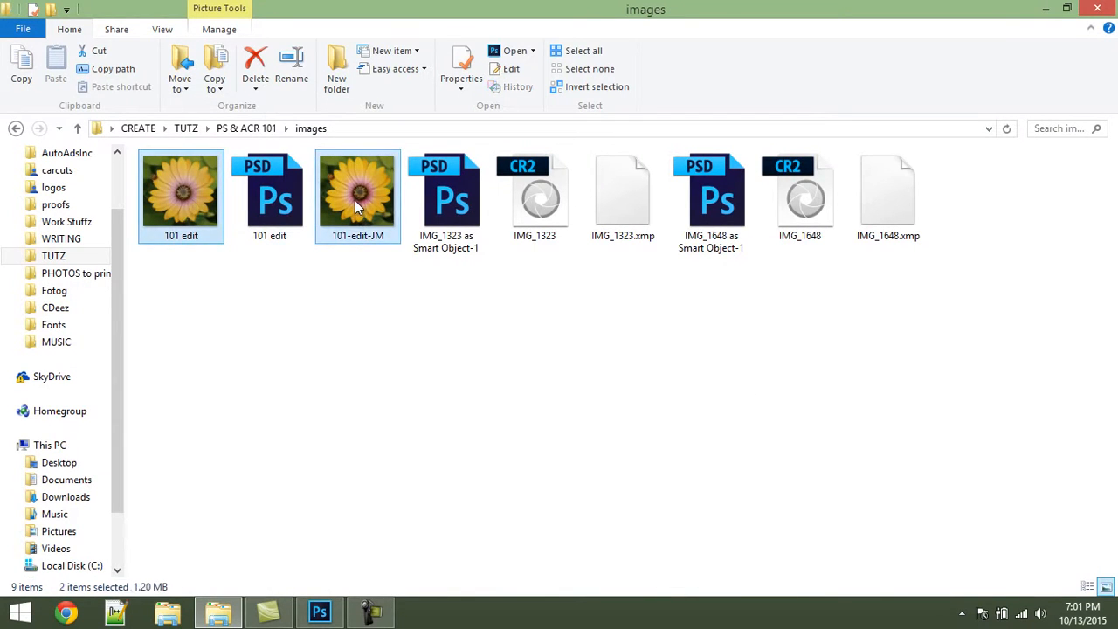
{"action": "right_click", "coordinate": [354, 200]}
{"action": "left_click", "coordinate": [410, 283]}
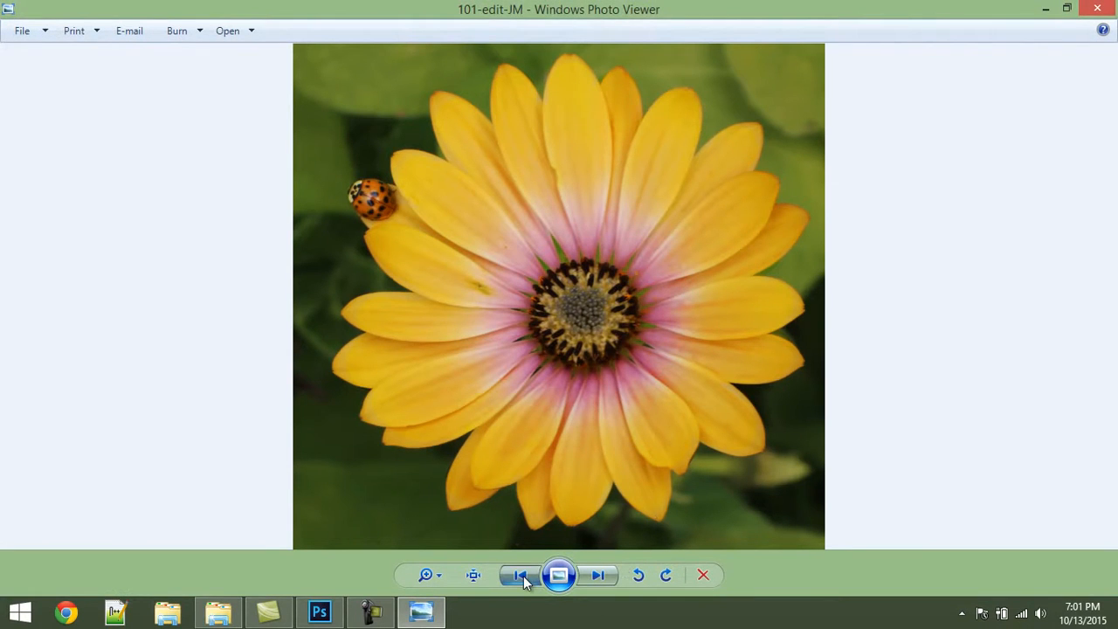
{"action": "left_click", "coordinate": [521, 575]}
{"action": "left_click", "coordinate": [603, 575]}
{"action": "left_click", "coordinate": [524, 575]}
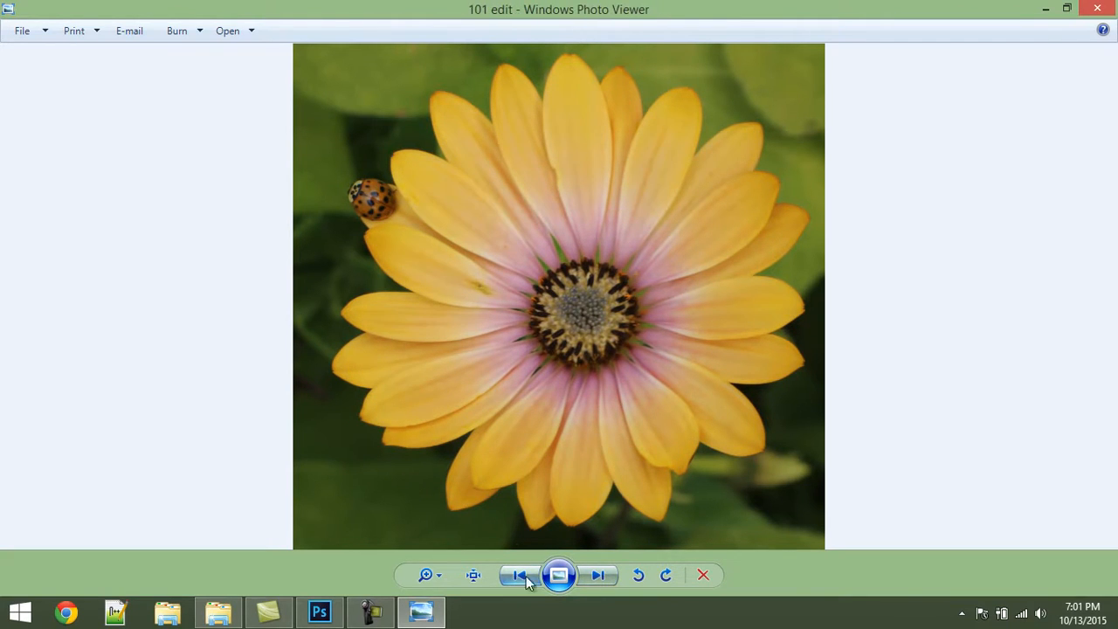
{"action": "left_click", "coordinate": [598, 575]}
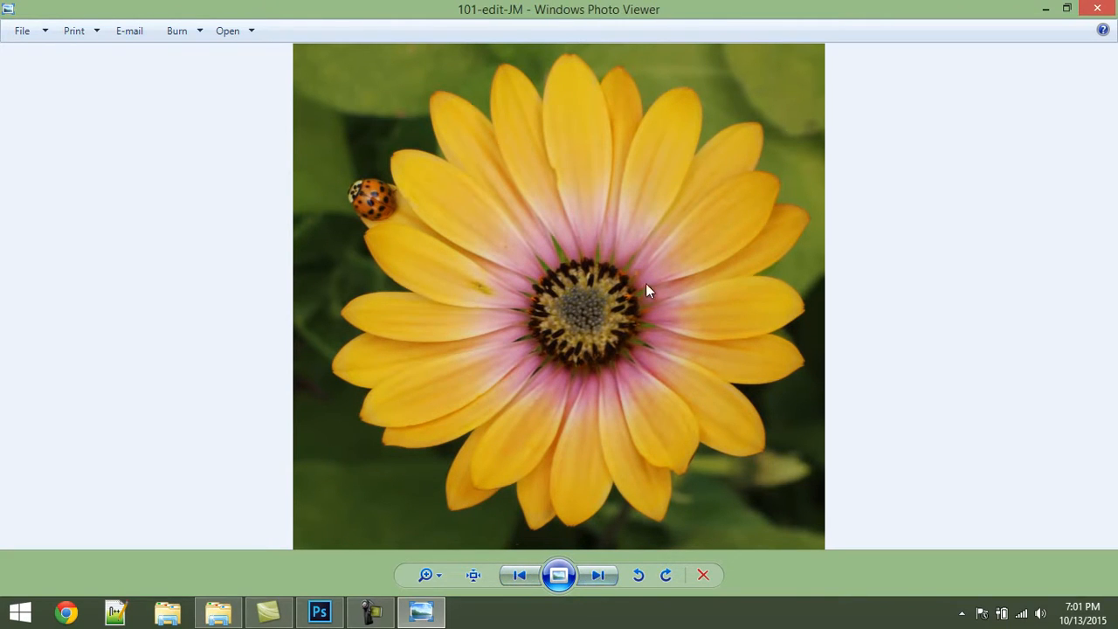
{"action": "left_click", "coordinate": [518, 575]}
{"action": "left_click", "coordinate": [596, 574]}
{"action": "left_click", "coordinate": [1096, 8]}
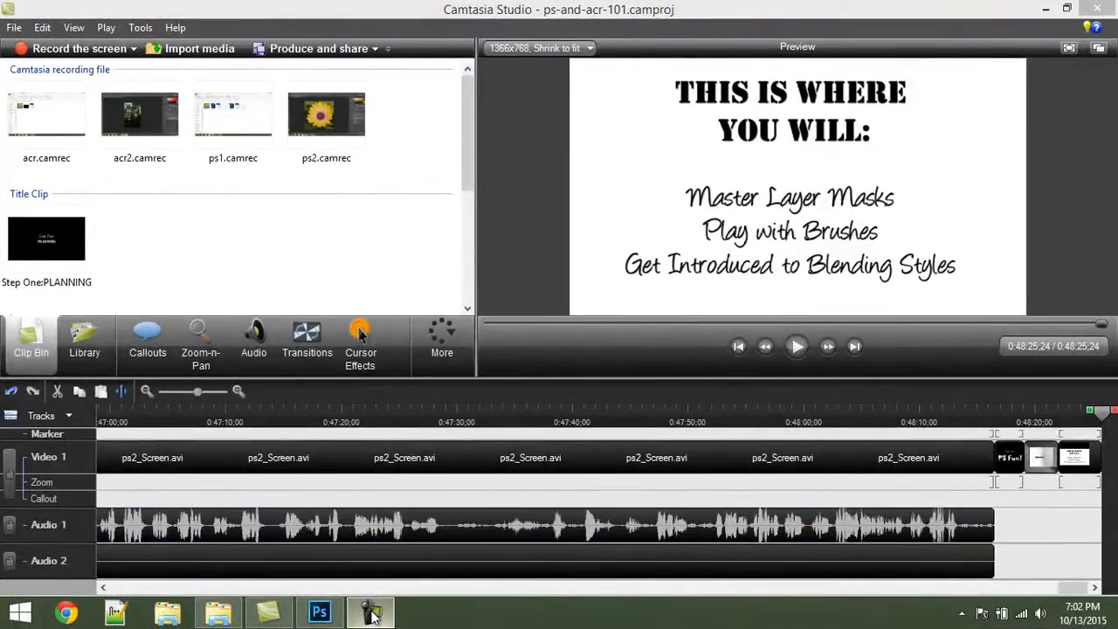
Switch to Photoshop, open the recent file IMG_1323 as Smart Object-1.psd and fit it on screen with no layer selected.
{"action": "mouse_move", "coordinate": [354, 620]}
{"action": "left_click", "coordinate": [403, 502]}
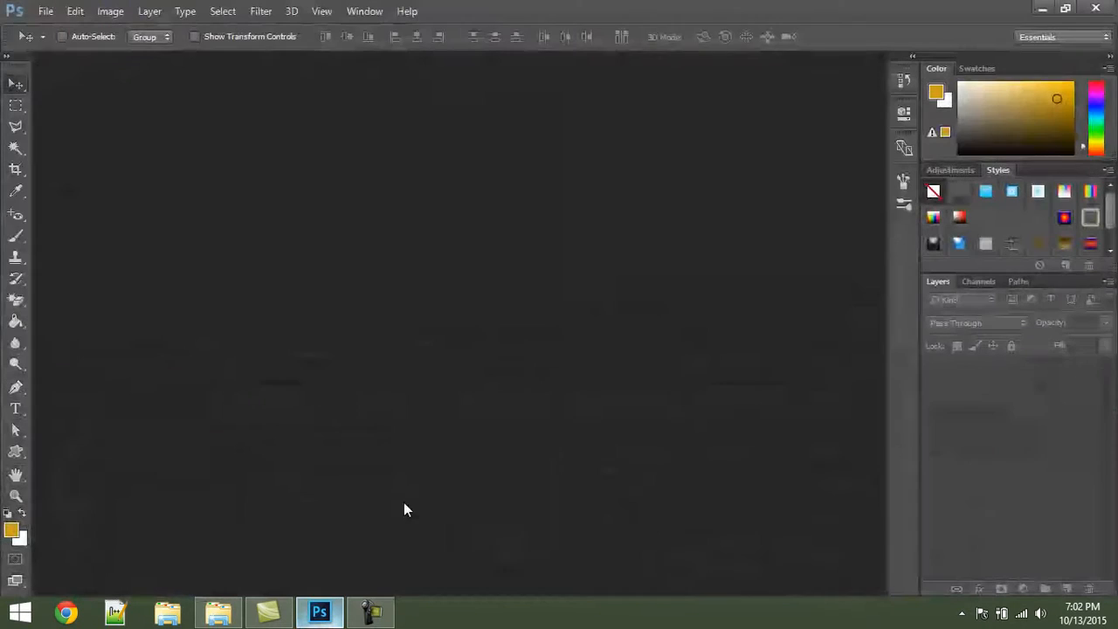
{"action": "left_click", "coordinate": [41, 11]}
{"action": "mouse_move", "coordinate": [114, 105]}
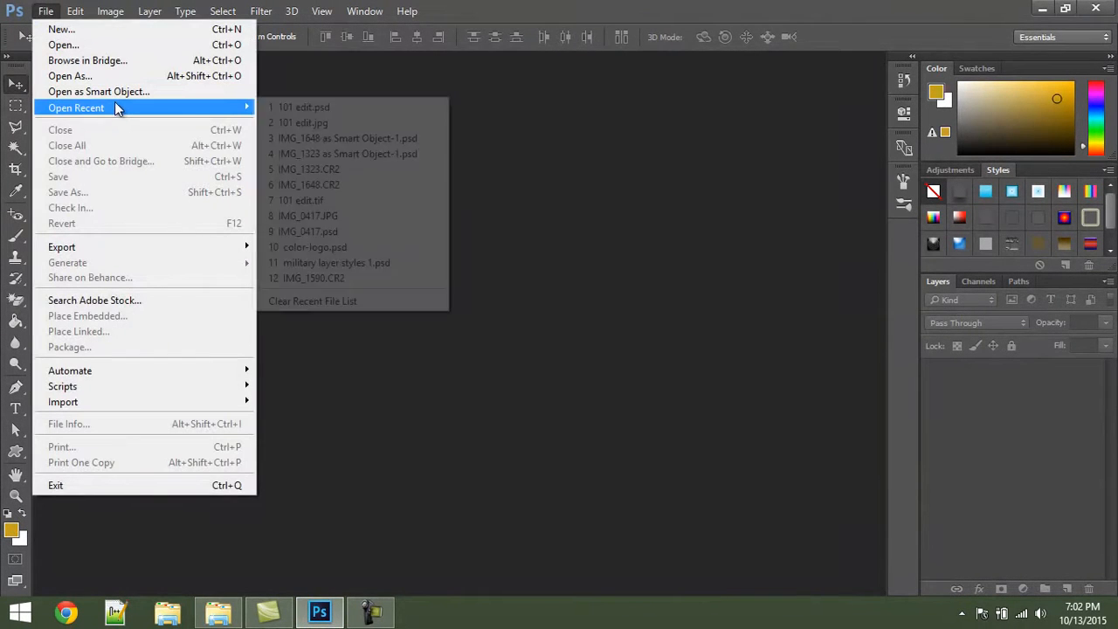
{"action": "left_click", "coordinate": [357, 154]}
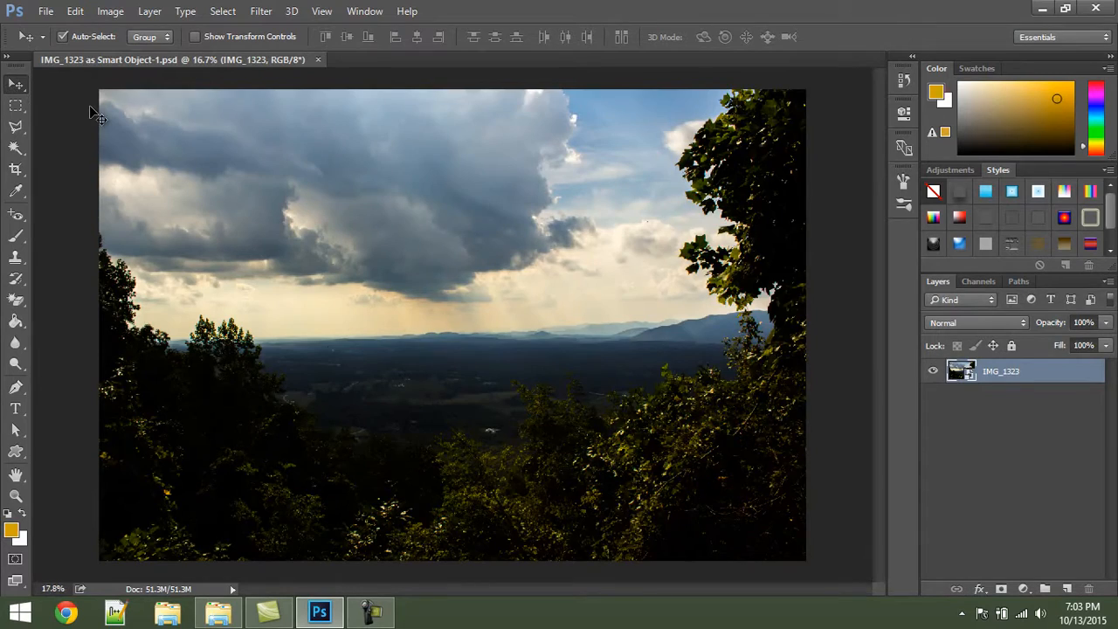
{"action": "key", "text": "ctrl+0"}
{"action": "left_click", "coordinate": [1057, 485]}
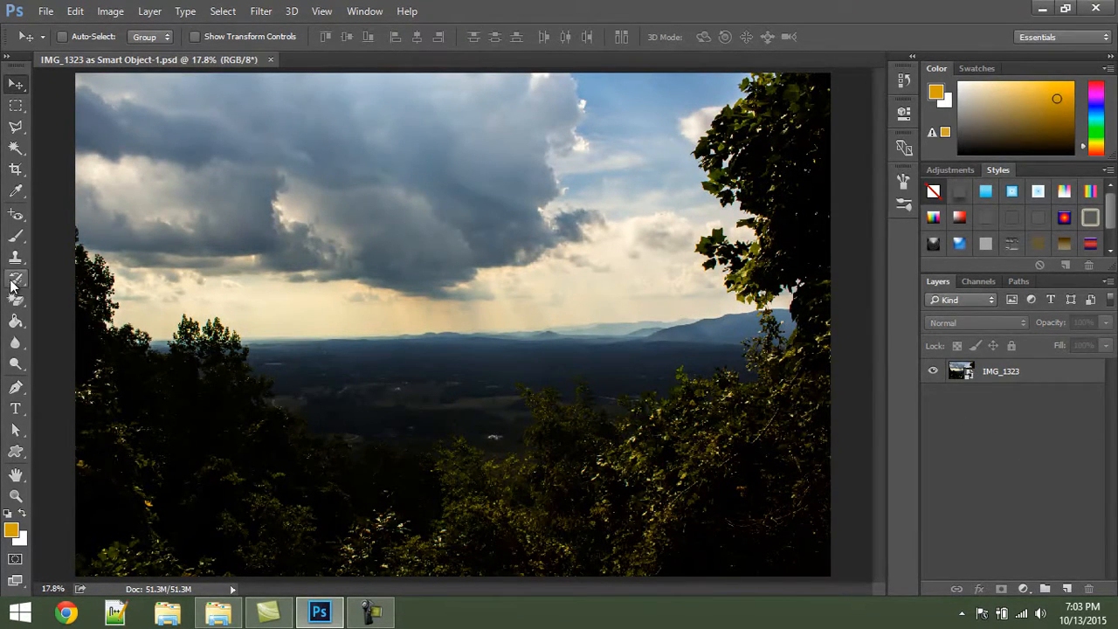
Choose the Brush tool with a 2048 px lightning brush from the preset brushes.
{"action": "left_click", "coordinate": [15, 237]}
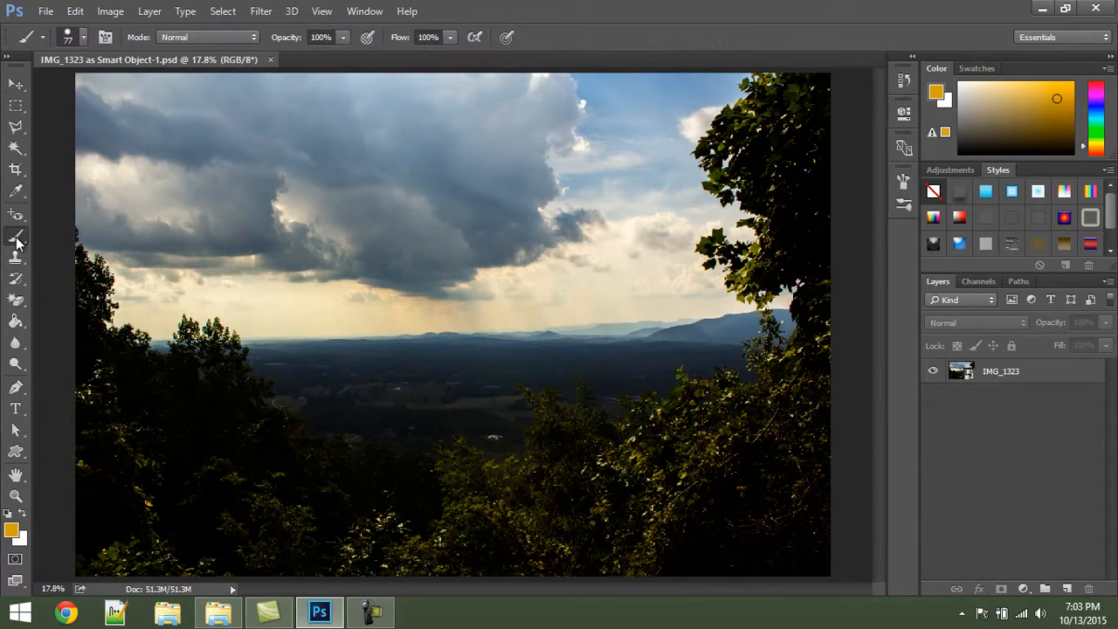
{"action": "left_click", "coordinate": [84, 38]}
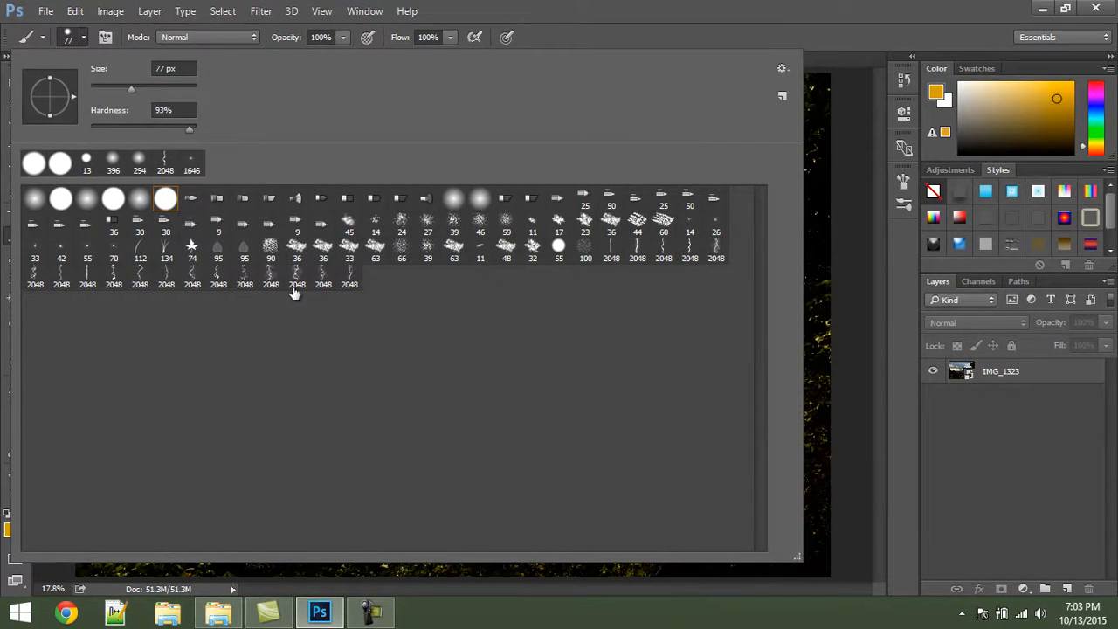
{"action": "left_click", "coordinate": [87, 280]}
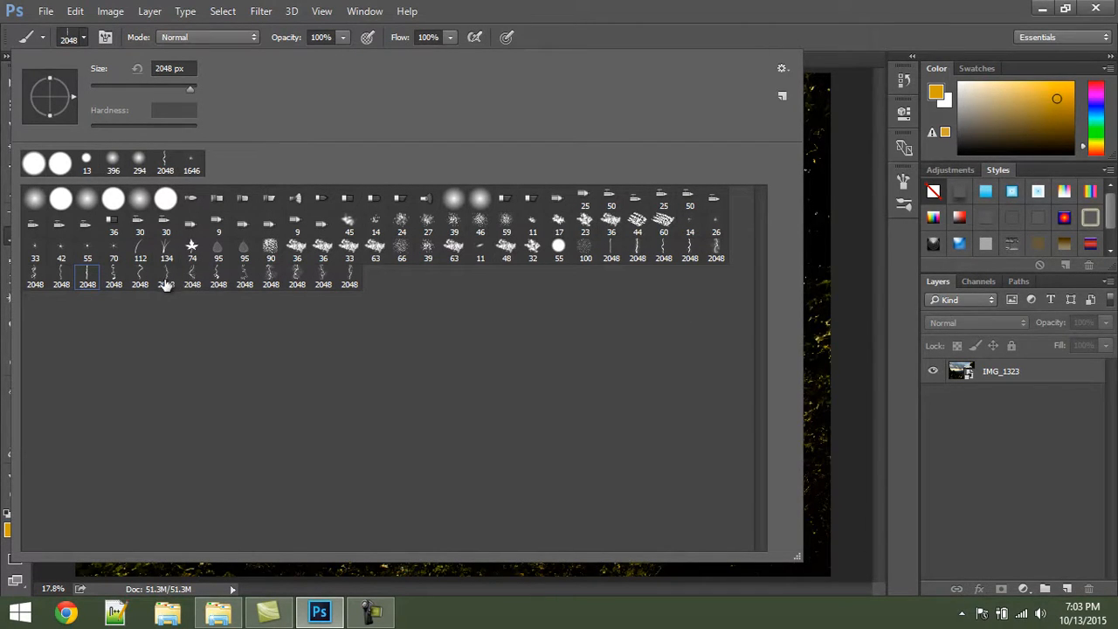
{"action": "left_click", "coordinate": [714, 252]}
{"action": "left_click", "coordinate": [1015, 420]}
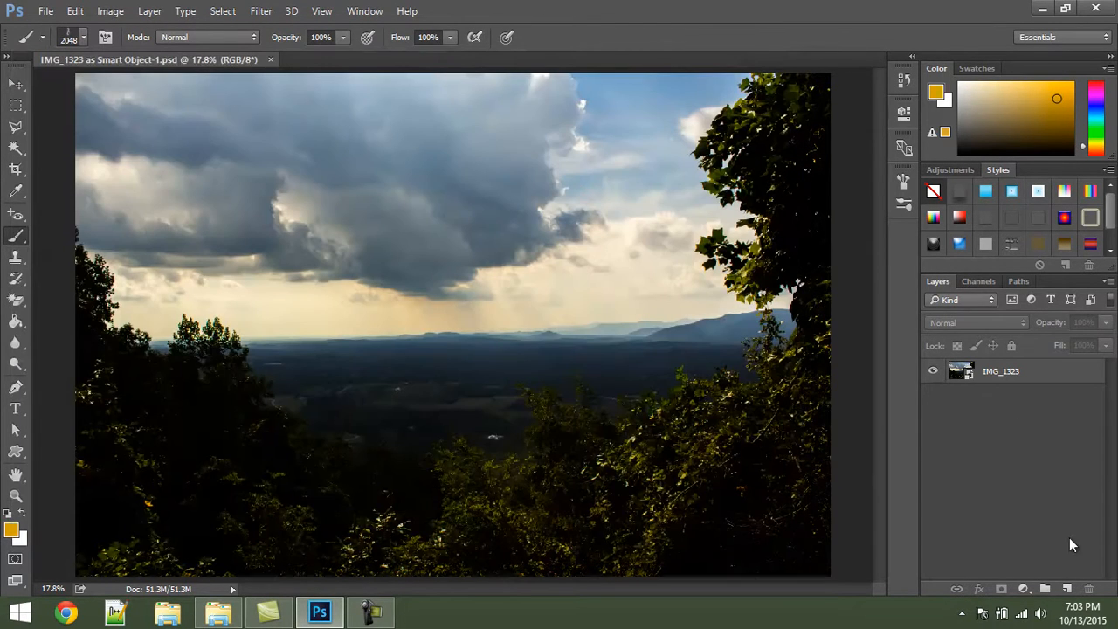
Add a new layer above IMG_1323 and set the foreground color to white.
{"action": "left_click", "coordinate": [1067, 588]}
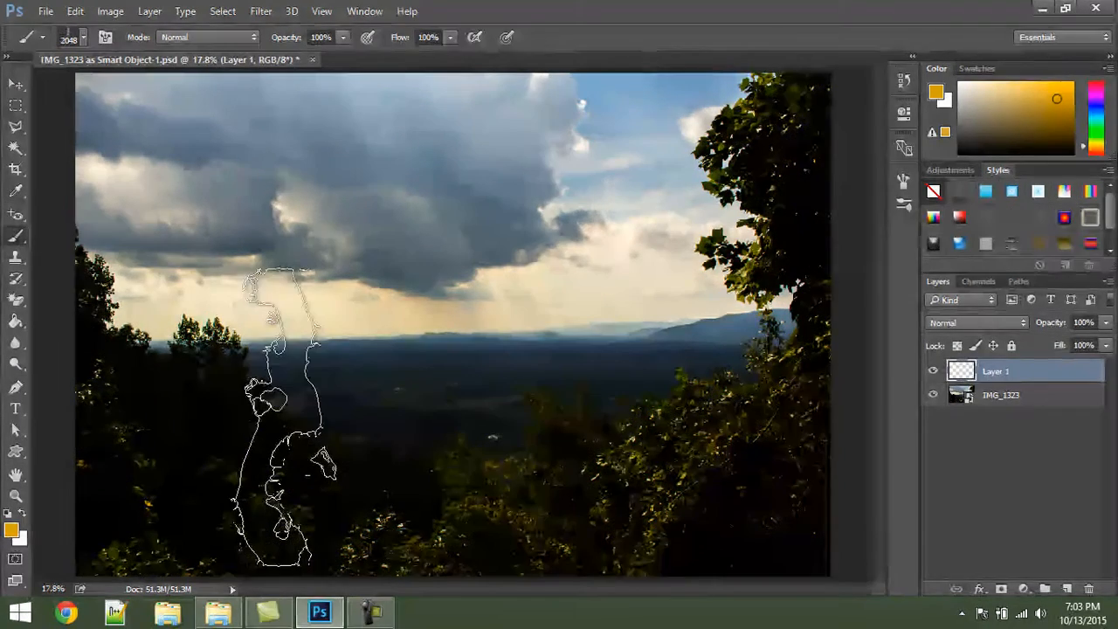
{"action": "key", "text": "d"}
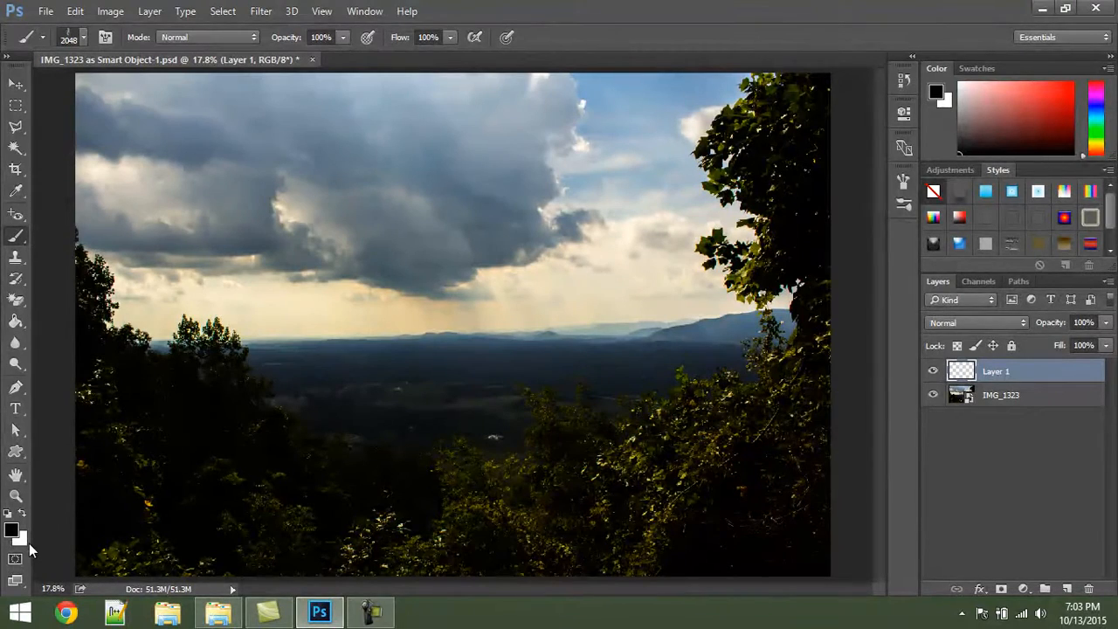
{"action": "key", "text": "x"}
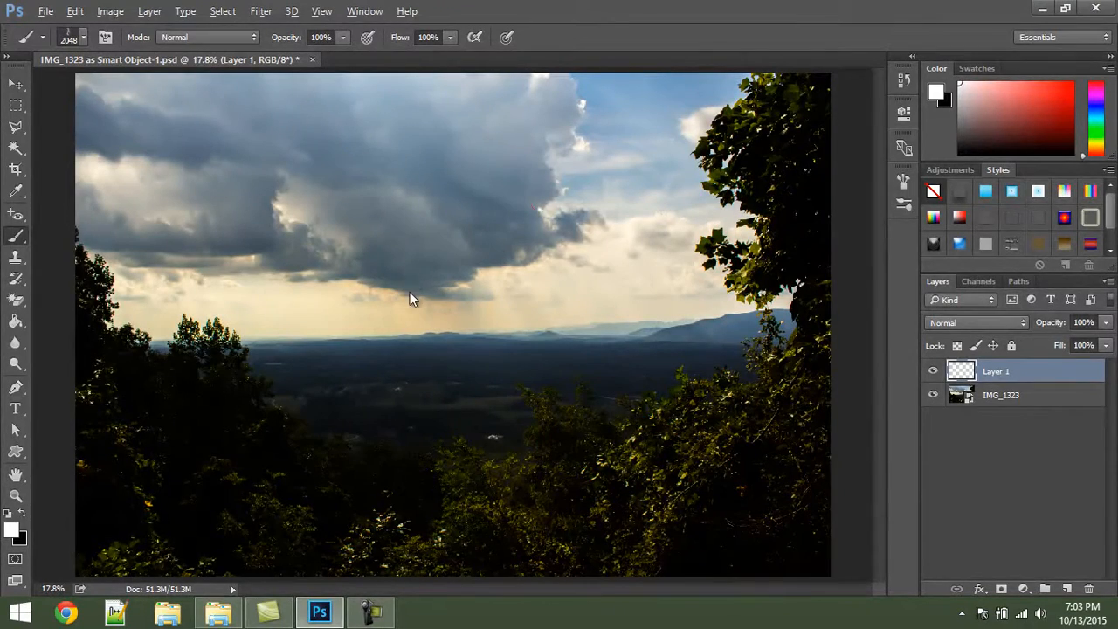
Try stamping a huge white lightning bolt with the brush at 3700 px across the middle of the landscape, and undo it.
{"action": "left_click_drag", "start_coordinate": [410, 292], "coordinate": [530, 297]}
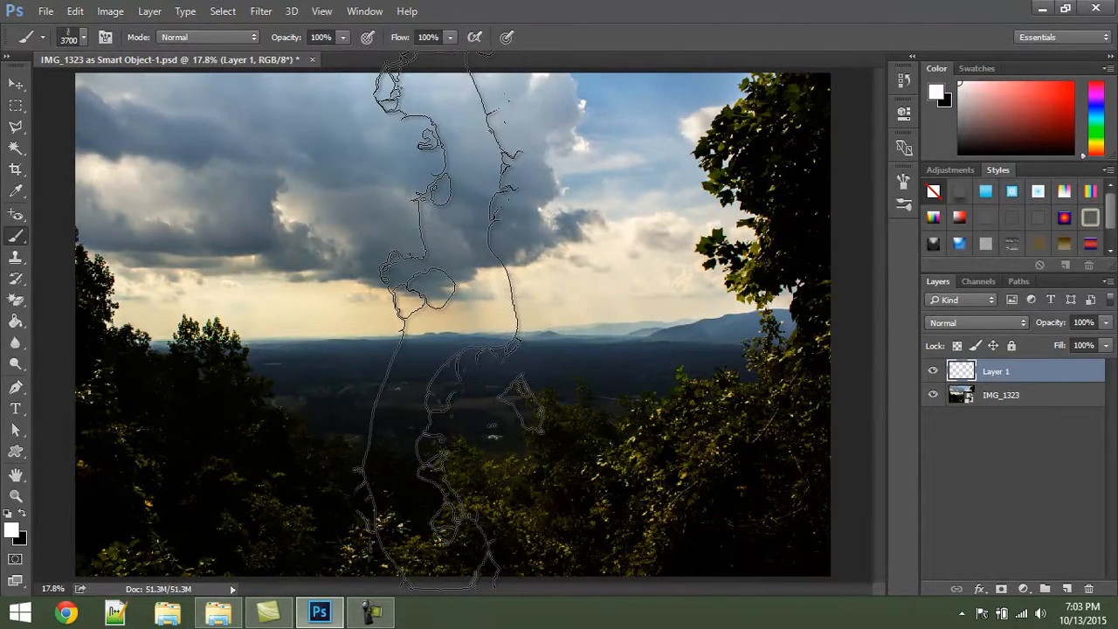
{"action": "left_click", "coordinate": [445, 322]}
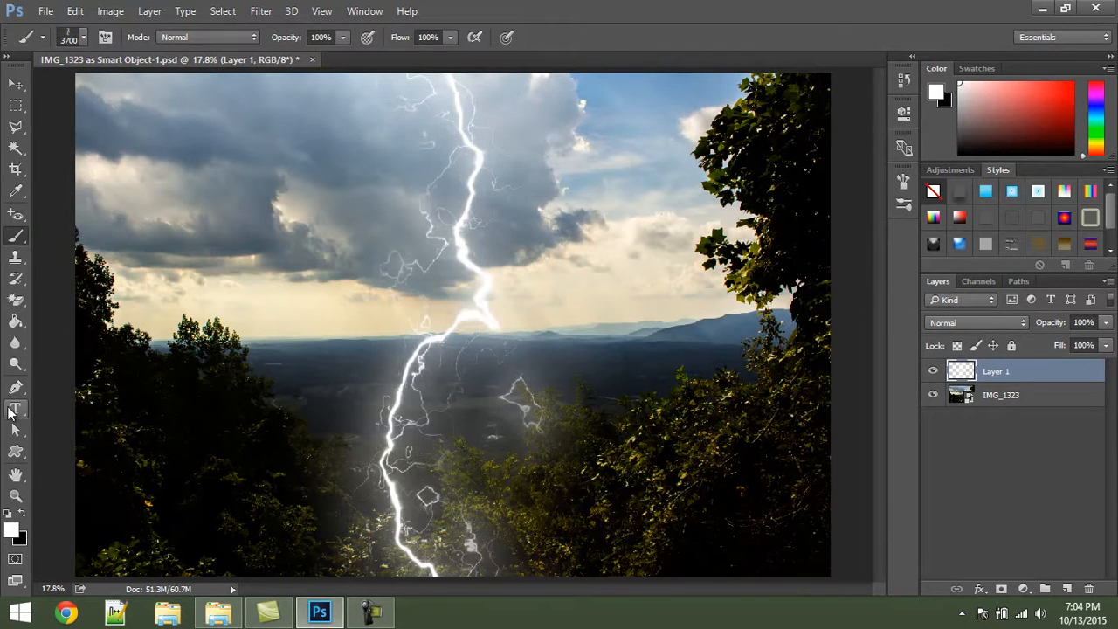
{"action": "key", "text": "ctrl+z"}
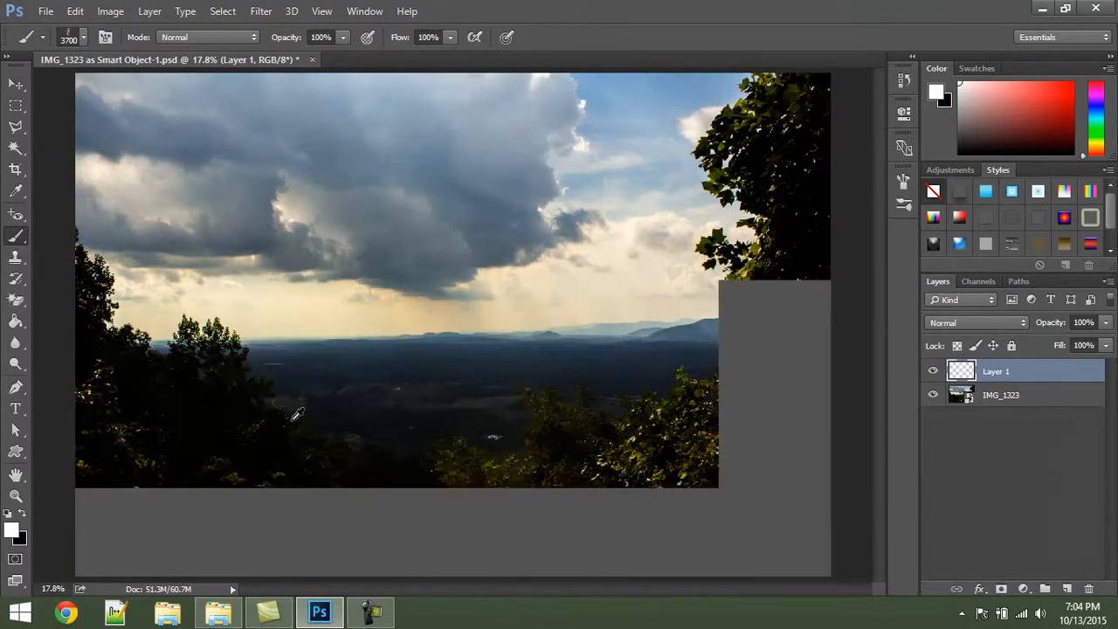
Reduce the lightning brush to 261 px and stamp one small white bolt between the dark cloud and the horizon.
{"action": "left_click_drag", "start_coordinate": [541, 313], "coordinate": [299, 339]}
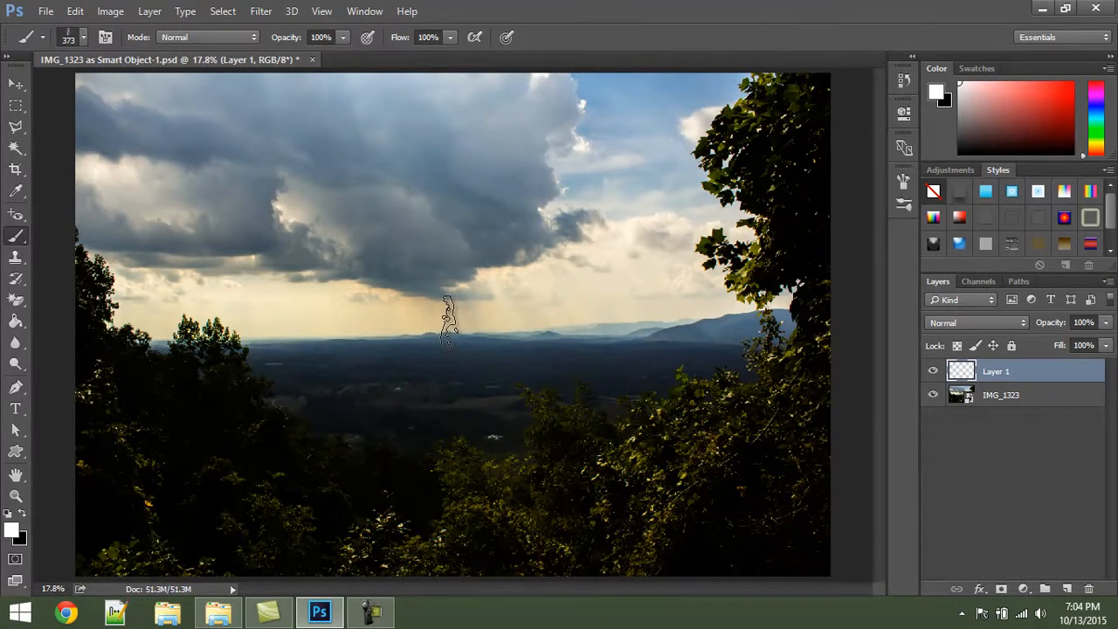
{"action": "mouse_move", "coordinate": [447, 320]}
{"action": "left_mouse_down"}
{"action": "mouse_move", "coordinate": [434, 322]}
{"action": "mouse_move", "coordinate": [447, 330]}
{"action": "left_mouse_up"}
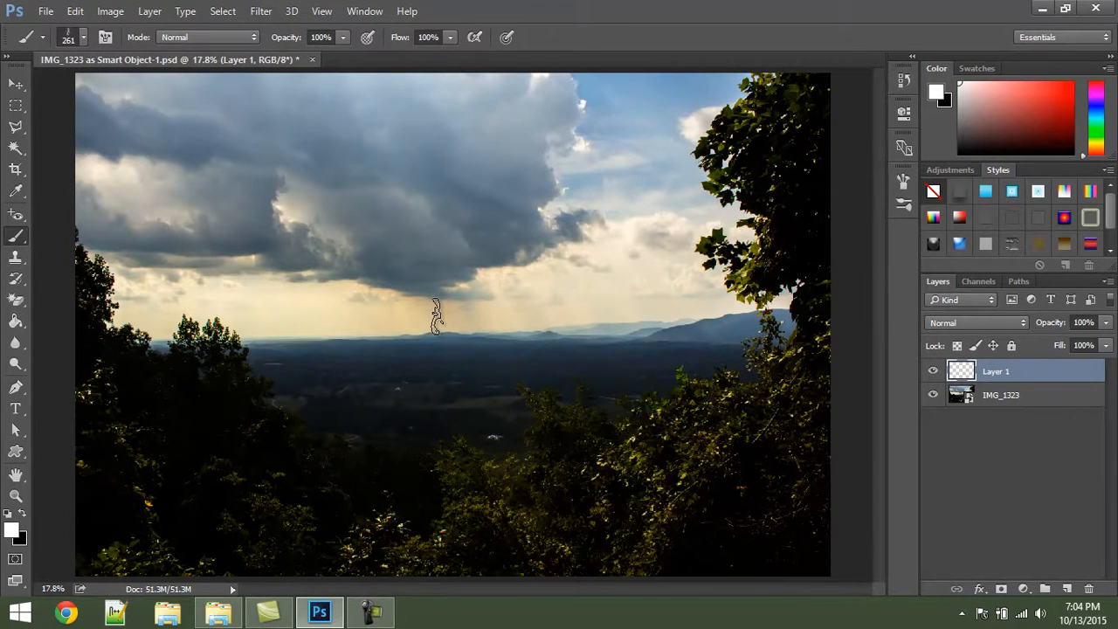
{"action": "left_click", "coordinate": [436, 316]}
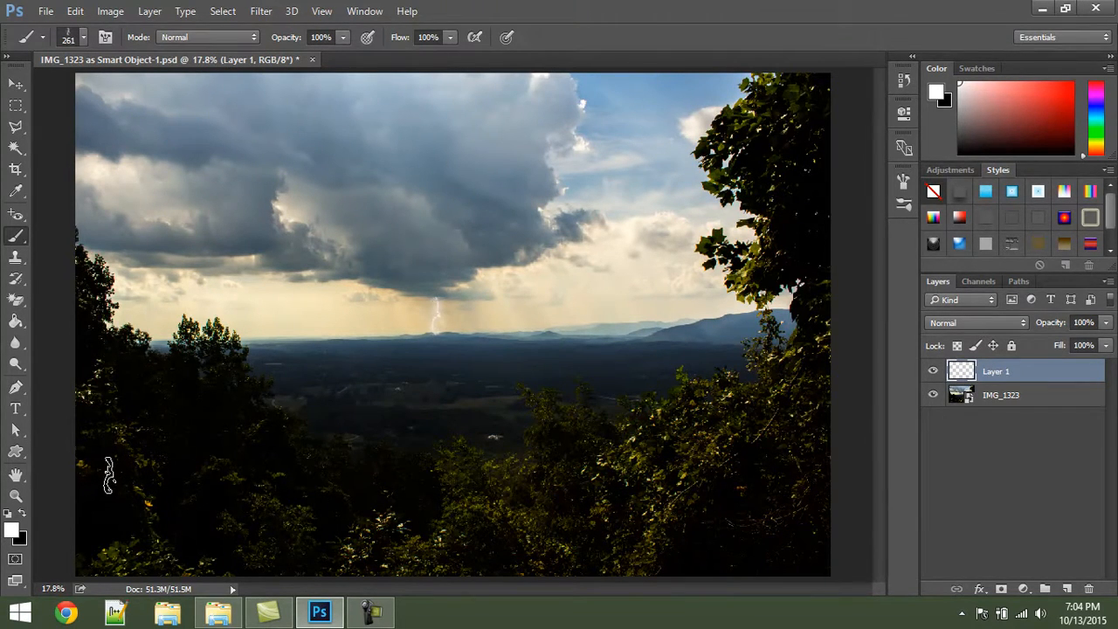
Try a different lightning brush from the presets, reduced to 378 px, beside the stamped bolt.
{"action": "scroll", "coordinate": [324, 411], "scroll_direction": "up", "scroll_amount": 3}
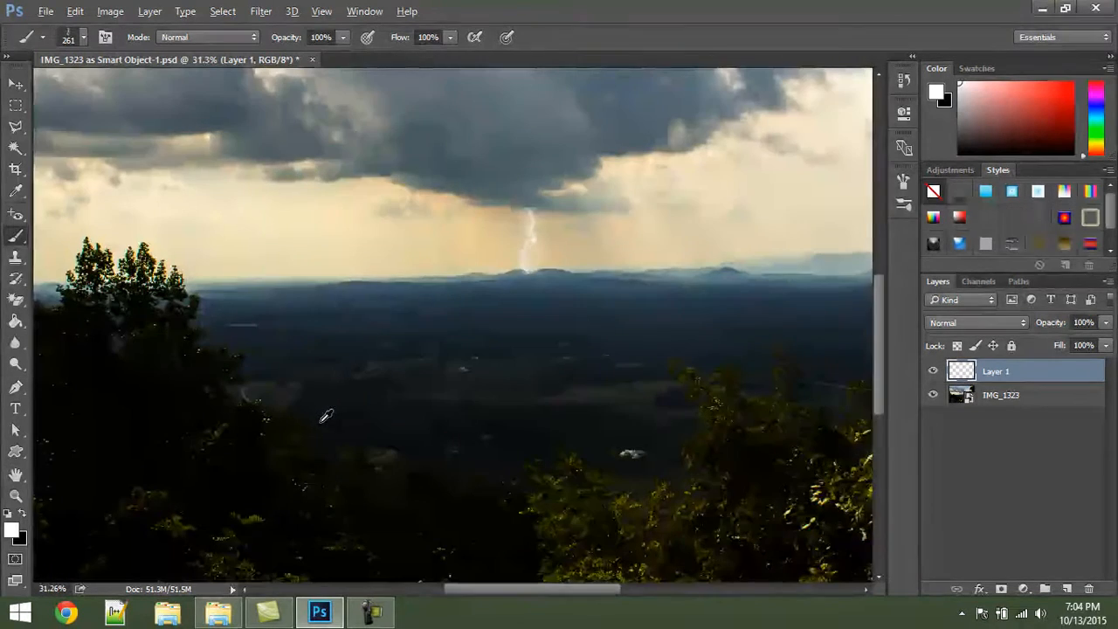
{"action": "scroll", "coordinate": [369, 414], "scroll_direction": "up", "scroll_amount": 2}
{"action": "left_click_drag", "start_coordinate": [594, 274], "coordinate": [432, 384]}
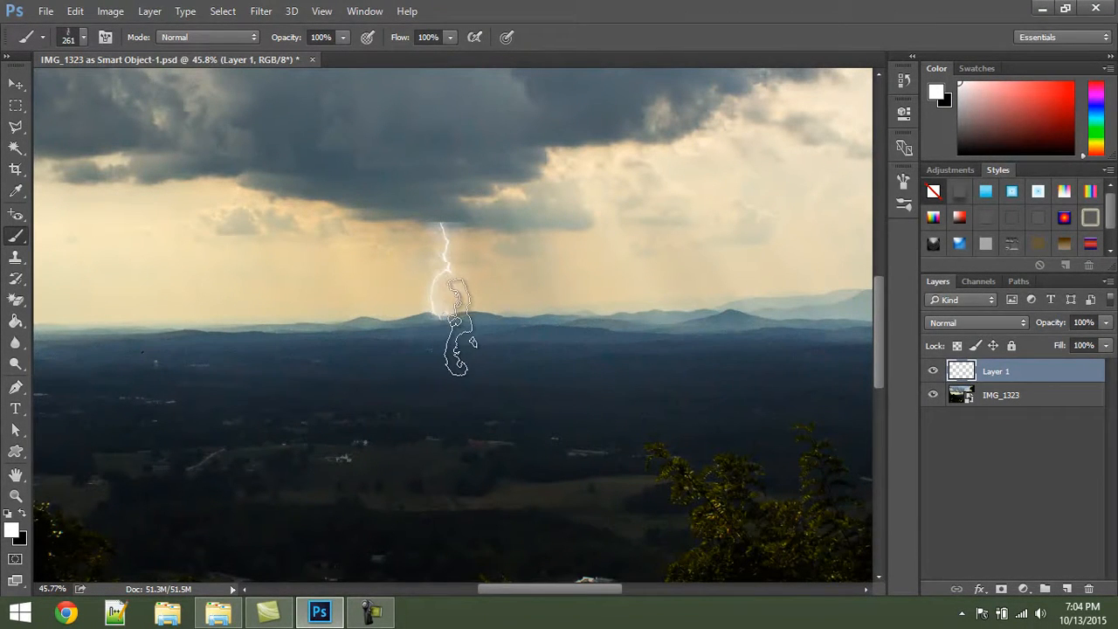
{"action": "scroll", "coordinate": [451, 332], "scroll_direction": "down", "scroll_amount": 4}
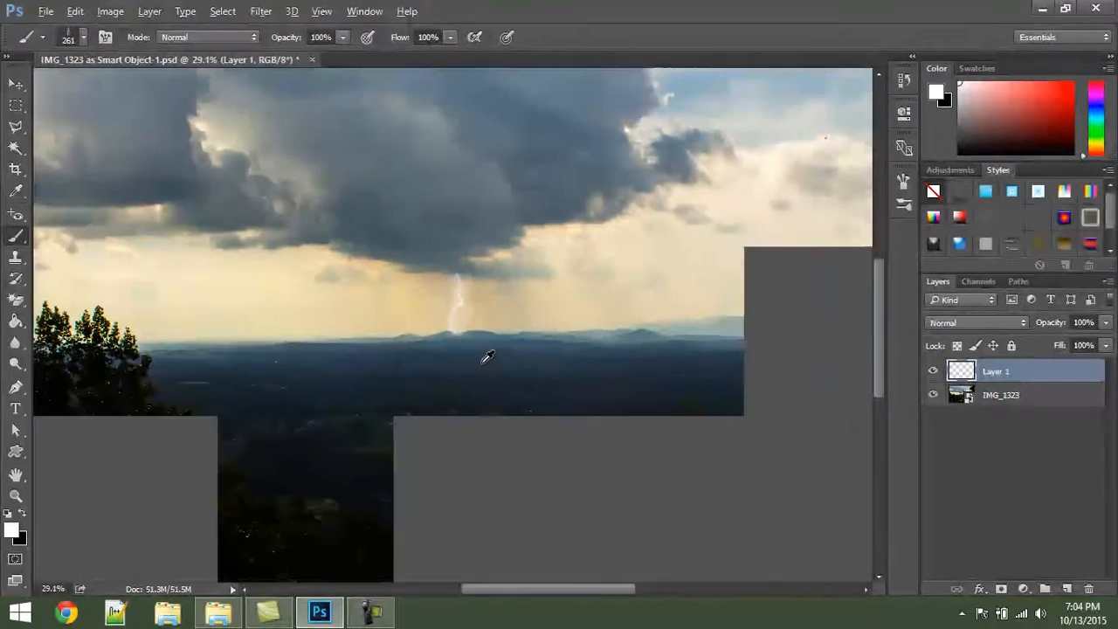
{"action": "left_click", "coordinate": [83, 36]}
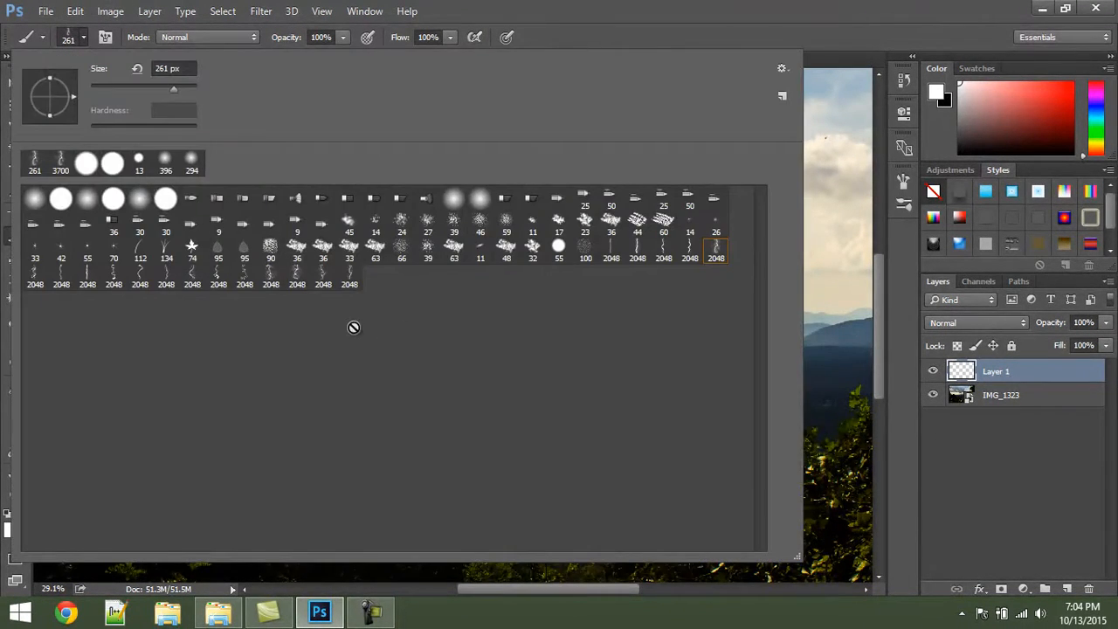
{"action": "left_click", "coordinate": [140, 277]}
{"action": "left_click", "coordinate": [832, 25]}
{"action": "left_click_drag", "start_coordinate": [539, 311], "coordinate": [337, 336]}
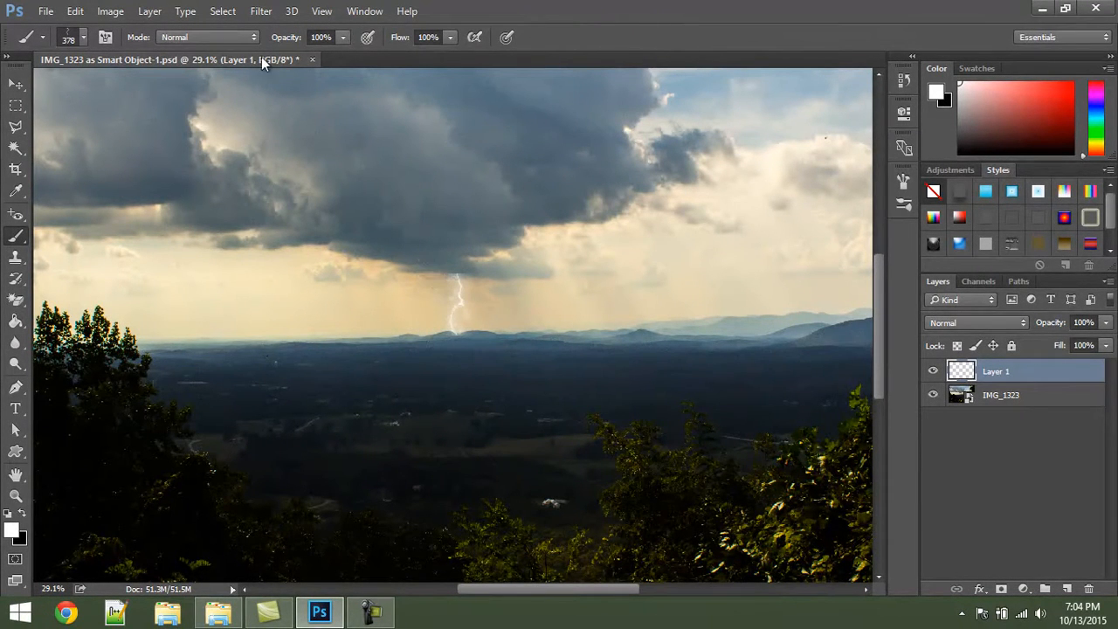
Switch to another preset lightning brush at 344 px, try a bolt to the left of the existing one, and undo it.
{"action": "left_click", "coordinate": [82, 36]}
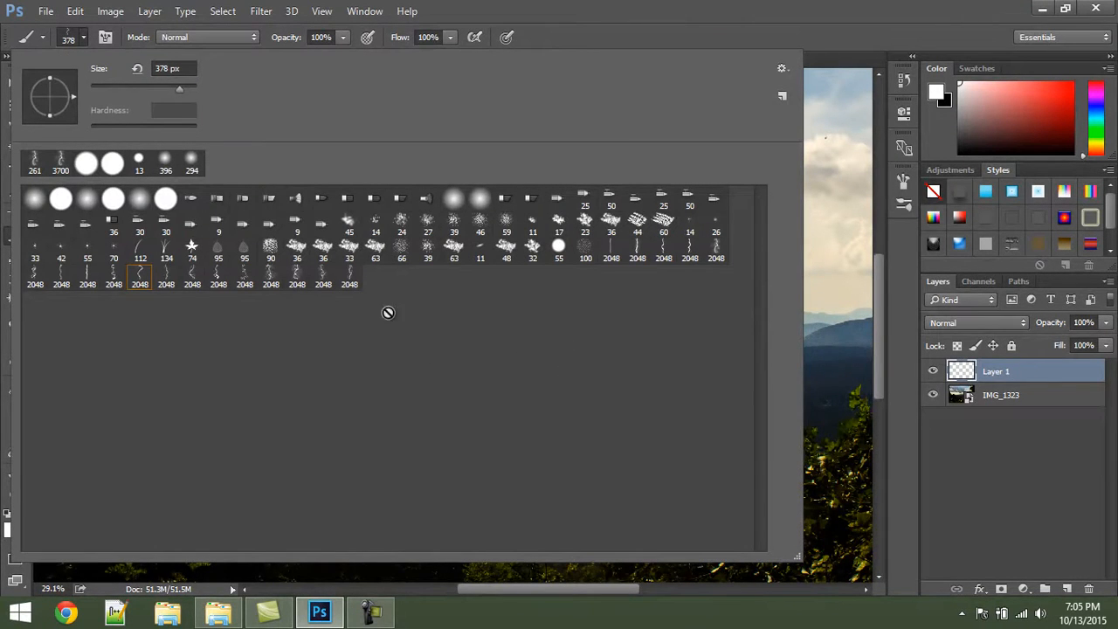
{"action": "left_click", "coordinate": [219, 278]}
{"action": "left_click", "coordinate": [856, 31]}
{"action": "left_click_drag", "start_coordinate": [565, 267], "coordinate": [365, 309]}
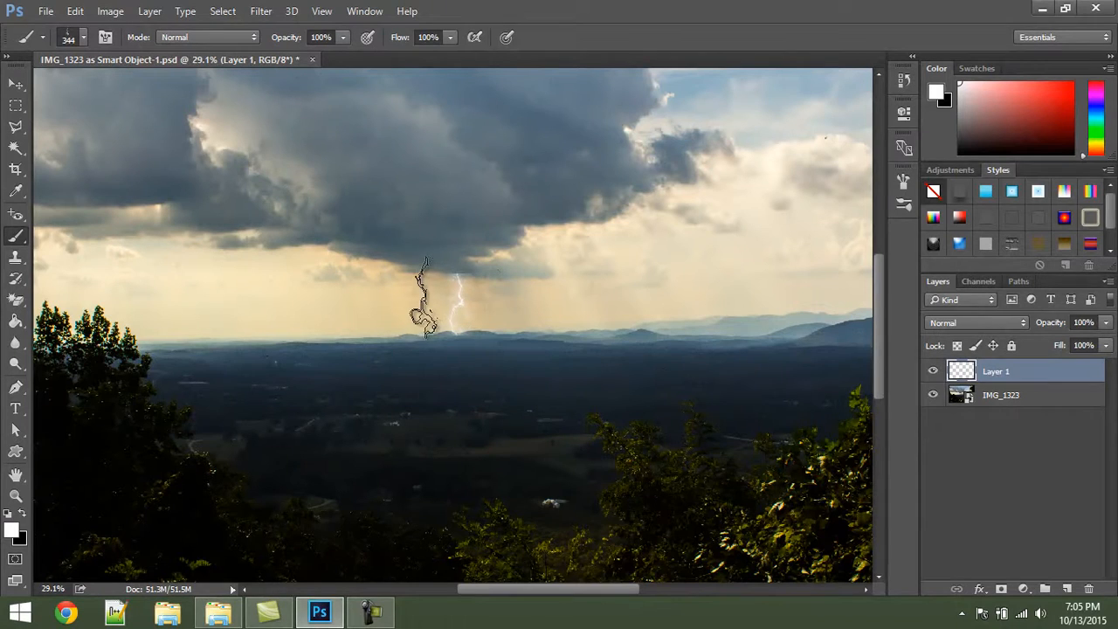
{"action": "left_click", "coordinate": [421, 299]}
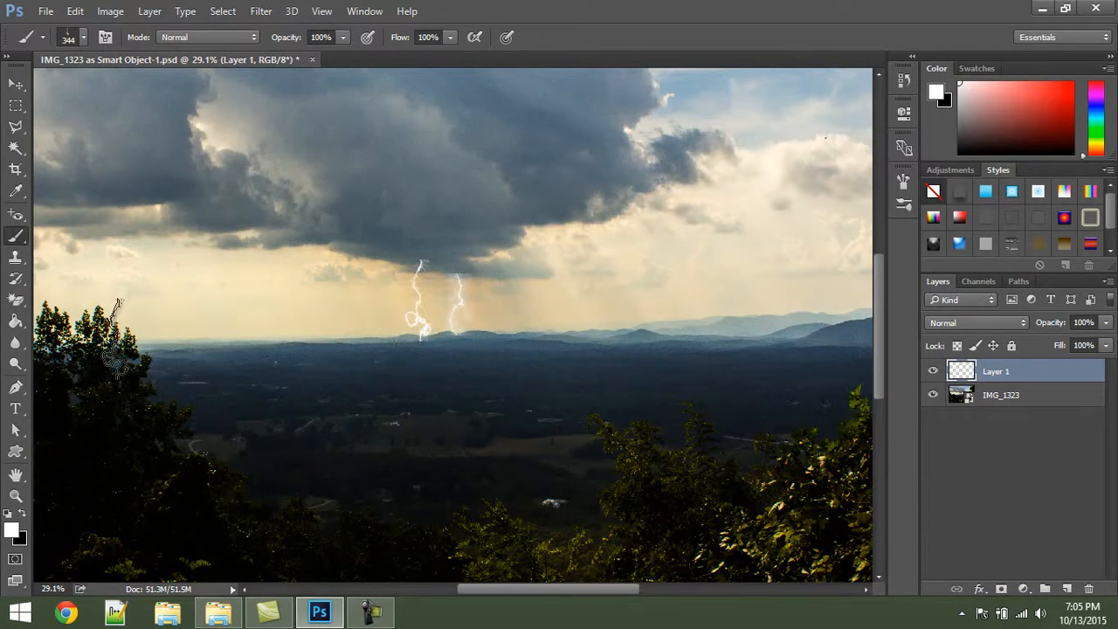
{"action": "key", "text": "ctrl+alt+z"}
Reduce the lightning brush to 158 px and stamp a small white bolt just left of the first one, below the cloud.
{"action": "left_click_drag", "start_coordinate": [431, 304], "coordinate": [415, 303]}
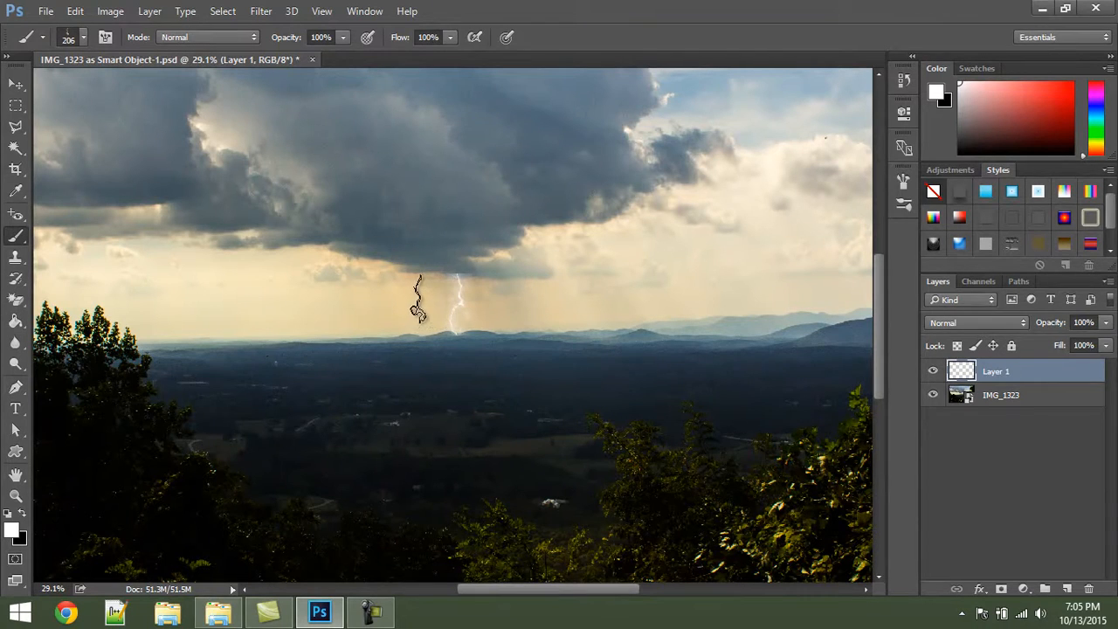
{"action": "left_click", "coordinate": [416, 303]}
{"action": "key", "text": "ctrl+alt+z"}
{"action": "left_click_drag", "start_coordinate": [430, 297], "coordinate": [421, 296]}
{"action": "left_click_drag", "start_coordinate": [417, 303], "coordinate": [435, 286]}
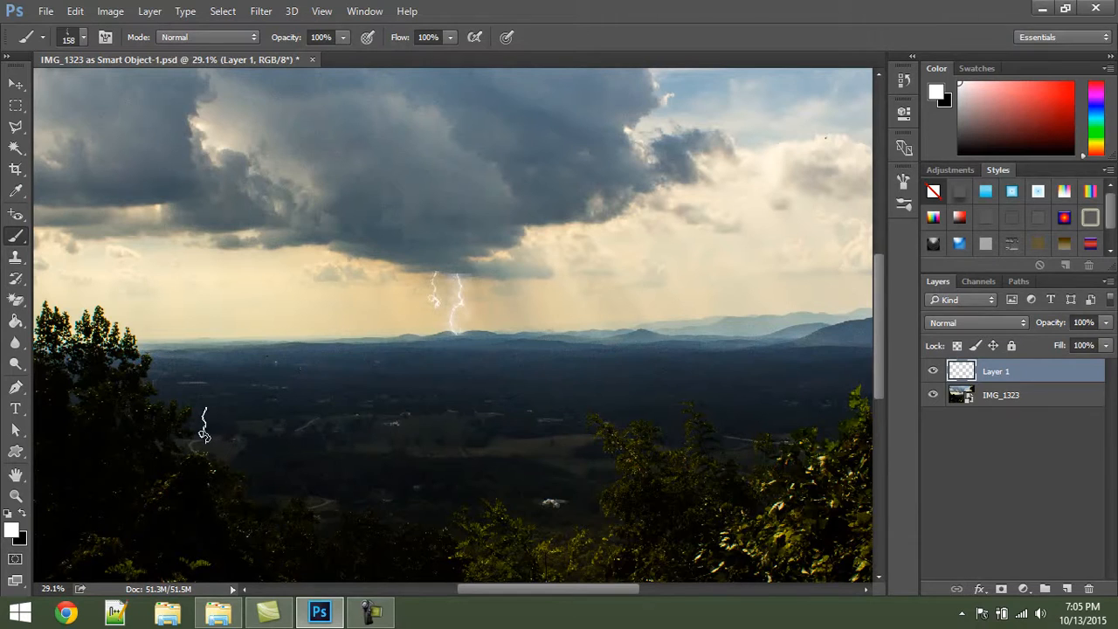
Switch to the next lightning brush in the presets and reduce it to 206 px.
{"action": "left_click", "coordinate": [82, 36]}
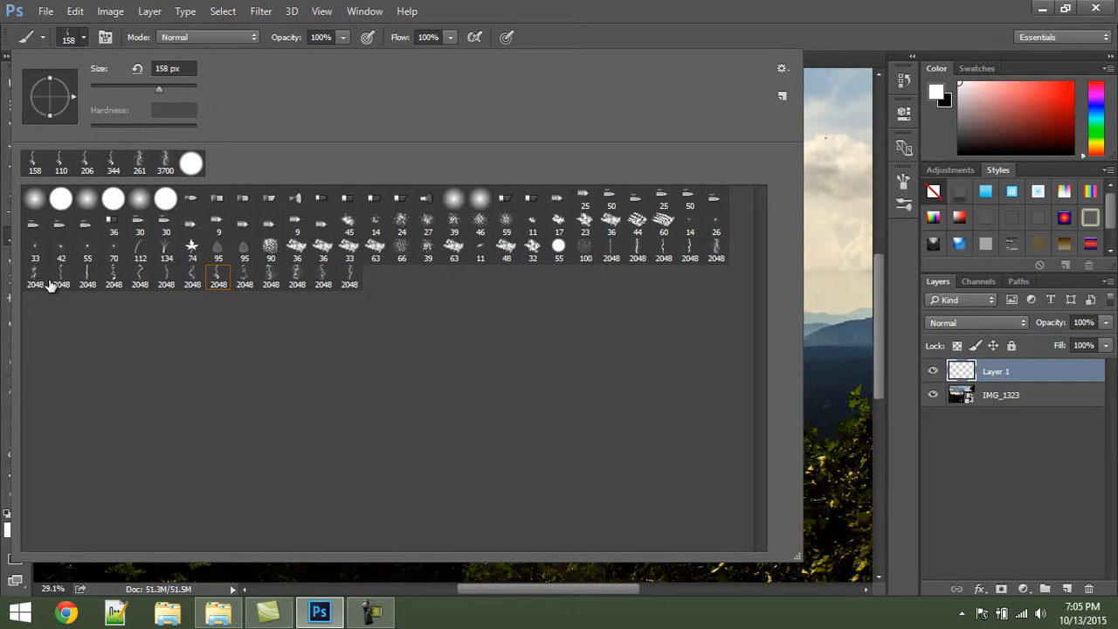
{"action": "left_click", "coordinate": [244, 278]}
{"action": "left_click", "coordinate": [897, 57]}
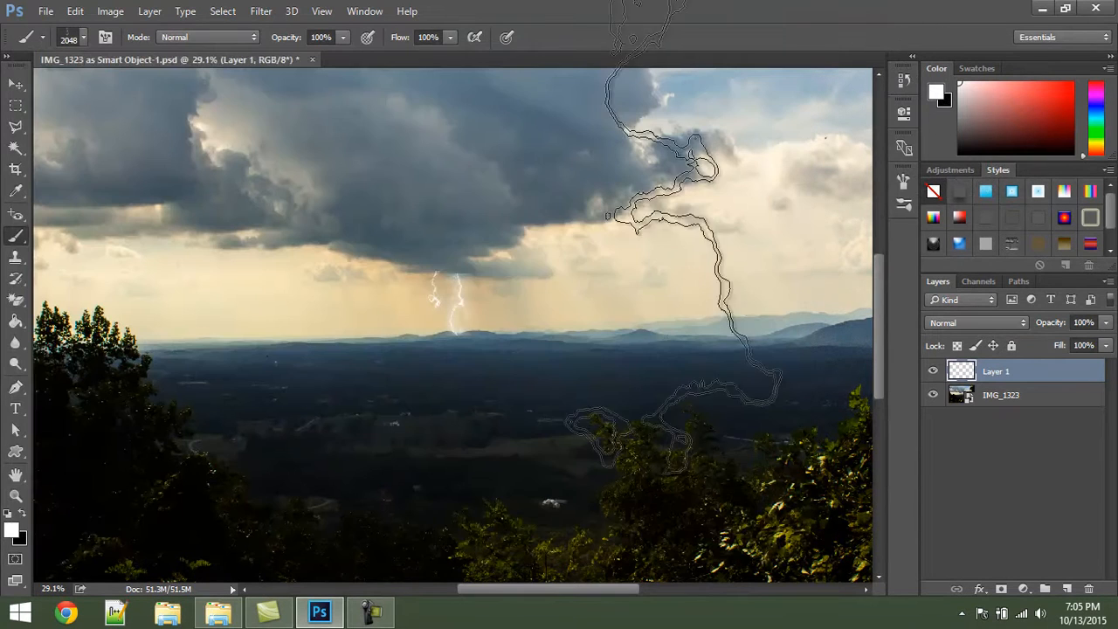
{"action": "mouse_move", "coordinate": [622, 262]}
{"action": "left_mouse_down"}
{"action": "mouse_move", "coordinate": [411, 292]}
{"action": "mouse_move", "coordinate": [415, 284]}
{"action": "left_mouse_up"}
{"action": "mouse_move", "coordinate": [491, 304]}
{"action": "left_mouse_down"}
{"action": "mouse_move", "coordinate": [453, 308]}
{"action": "mouse_move", "coordinate": [477, 307]}
{"action": "left_mouse_up"}
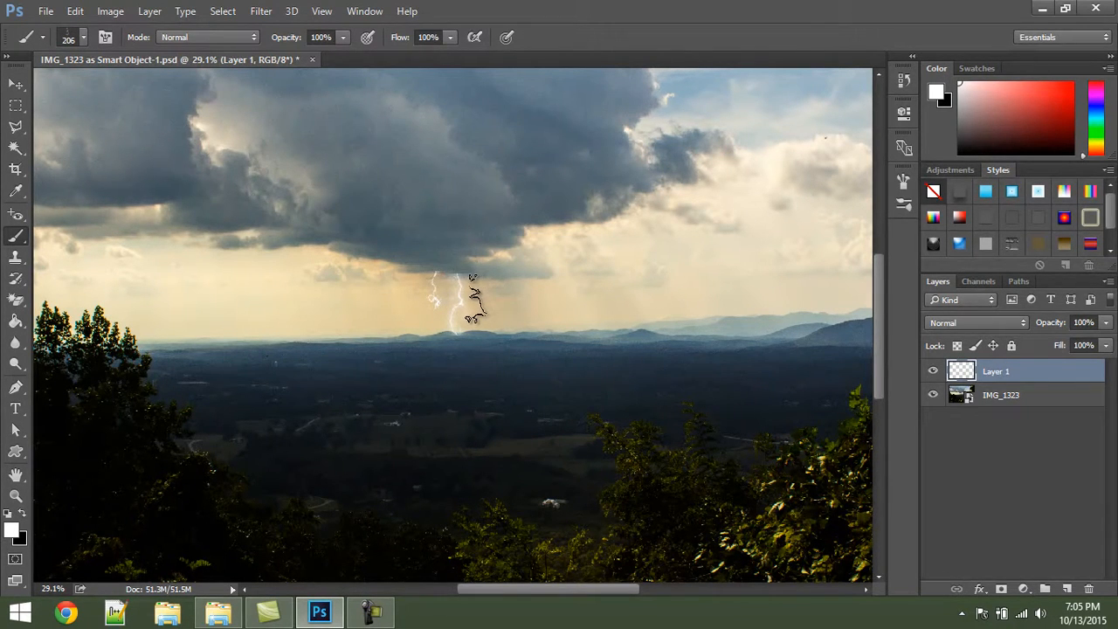
Try stamping 206 px bolts to the right and left of the existing pair, undoing each one.
{"action": "left_click", "coordinate": [475, 299]}
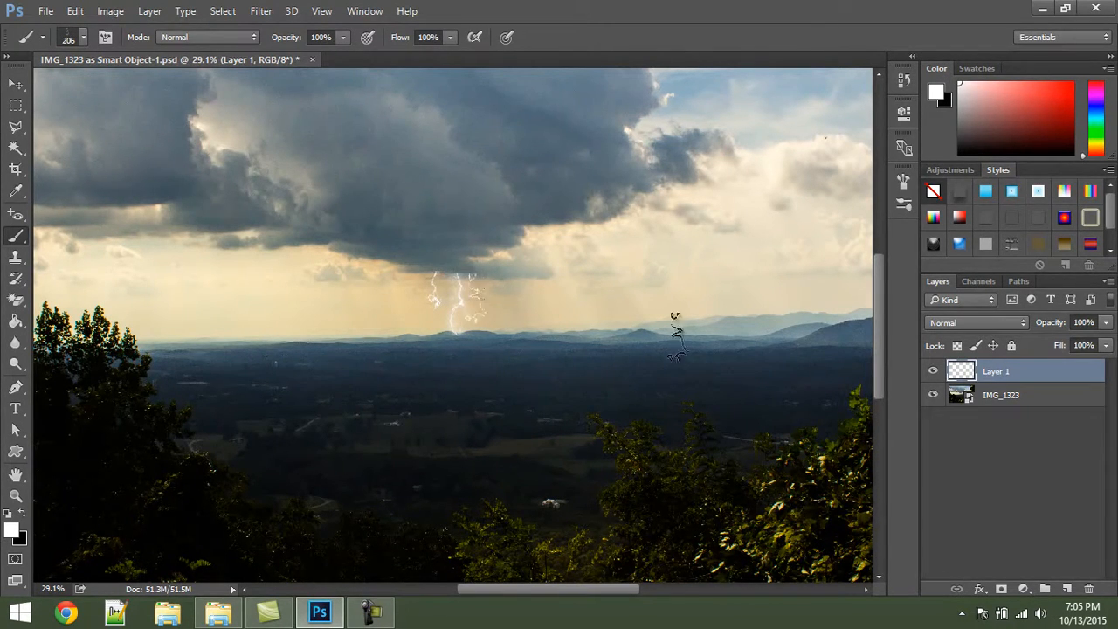
{"action": "left_click", "coordinate": [489, 301]}
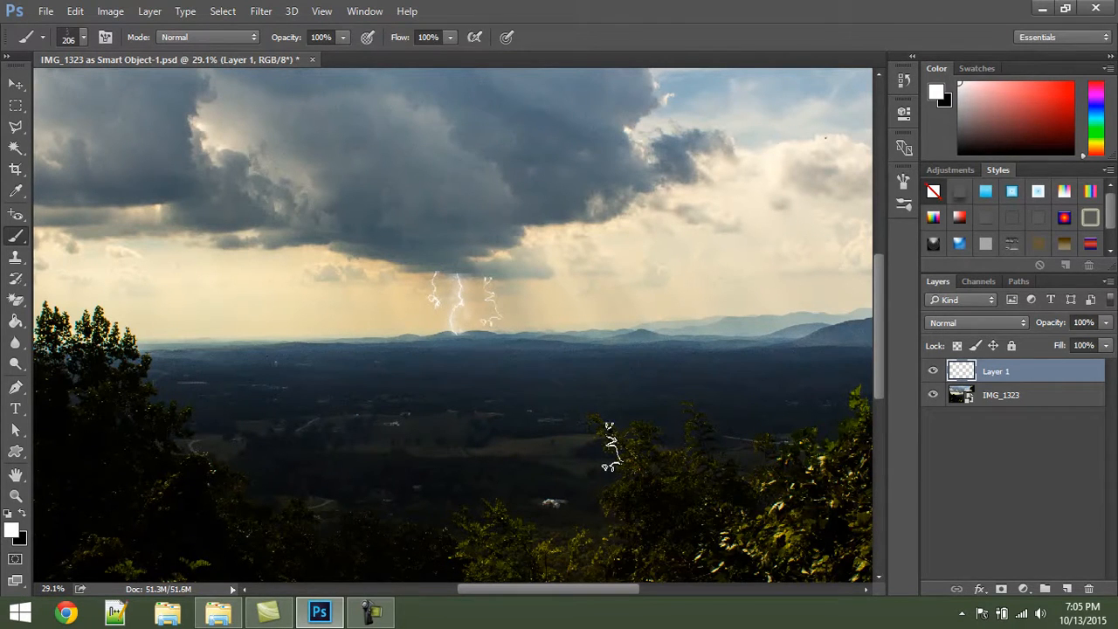
{"action": "key", "text": "ctrl+z"}
{"action": "left_click", "coordinate": [406, 297]}
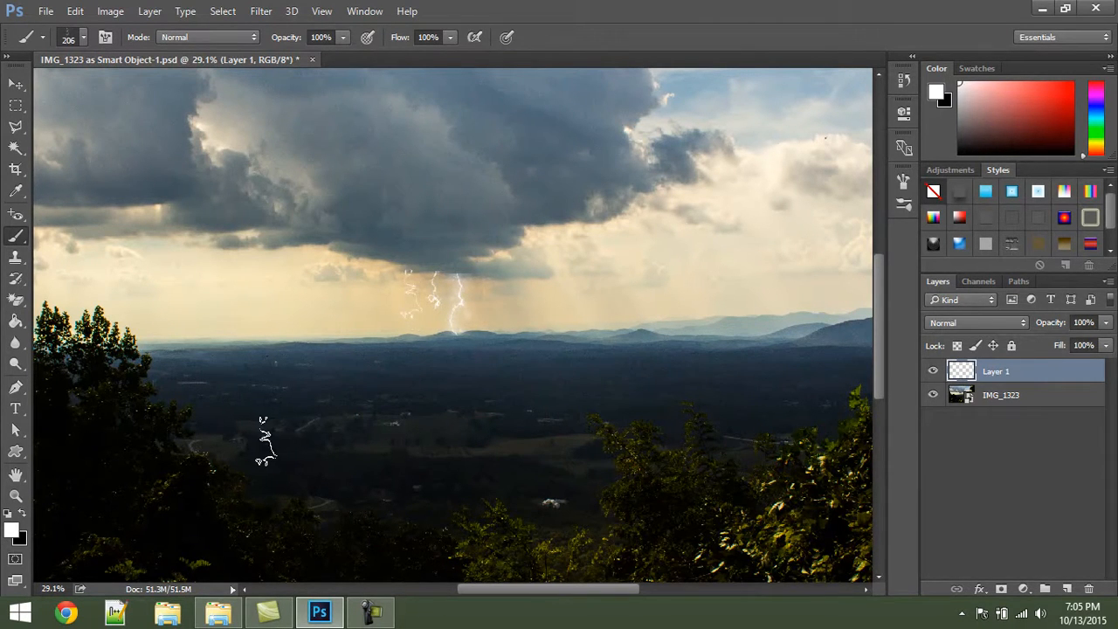
{"action": "key", "text": "ctrl+z"}
Enlarge the lightning brush to 275 px and try bolts left of and above the existing pair, undoing each one.
{"action": "left_click_drag", "start_coordinate": [392, 342], "coordinate": [399, 342]}
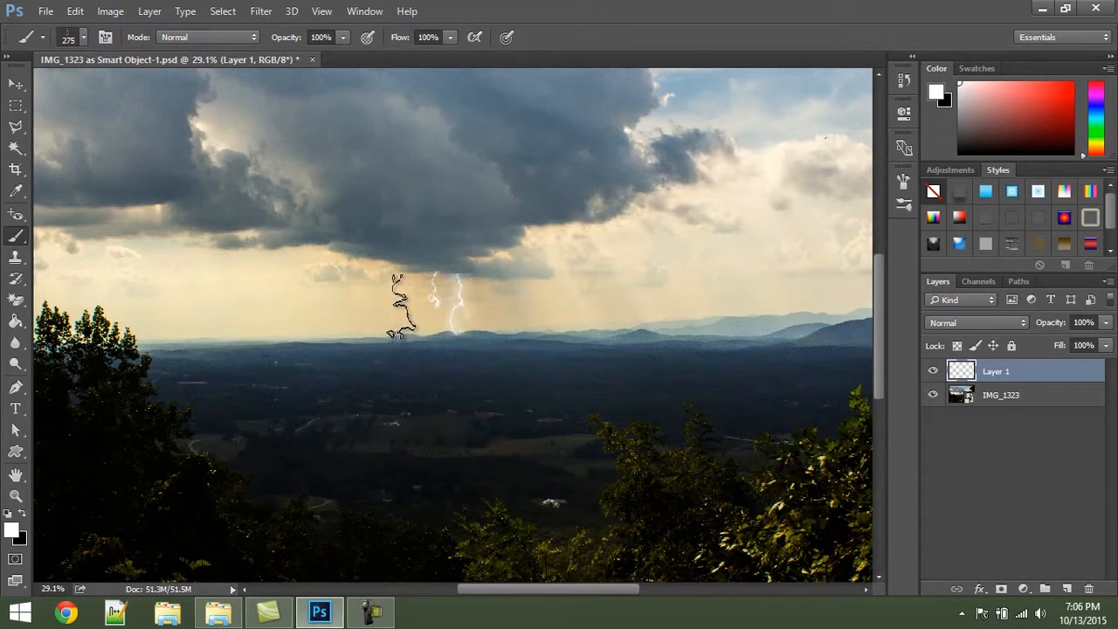
{"action": "left_click", "coordinate": [411, 300]}
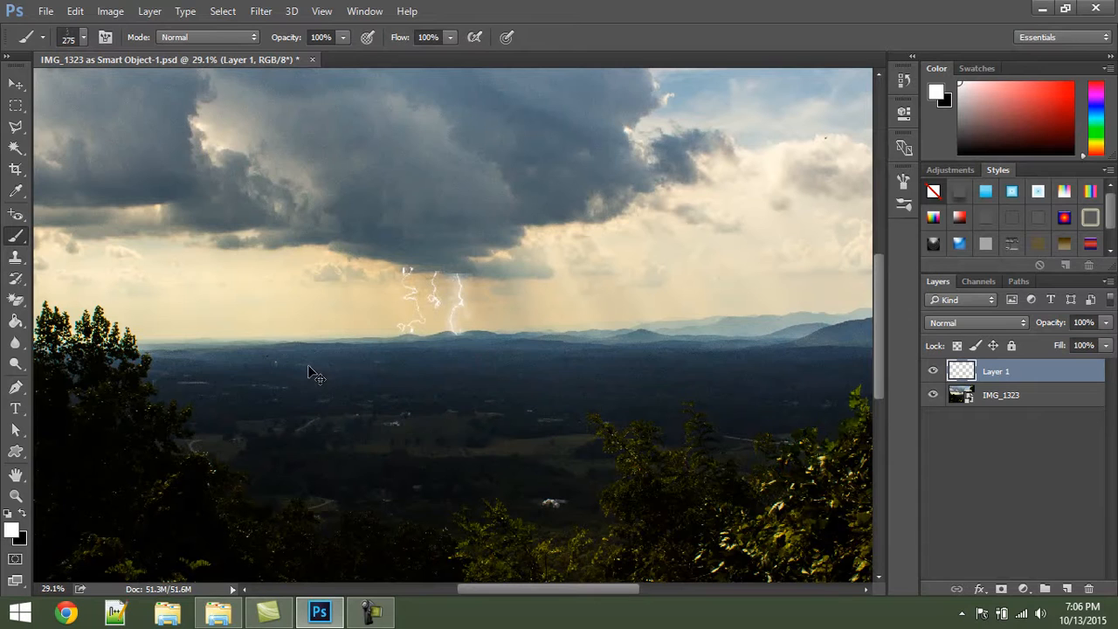
{"action": "left_click", "coordinate": [401, 271]}
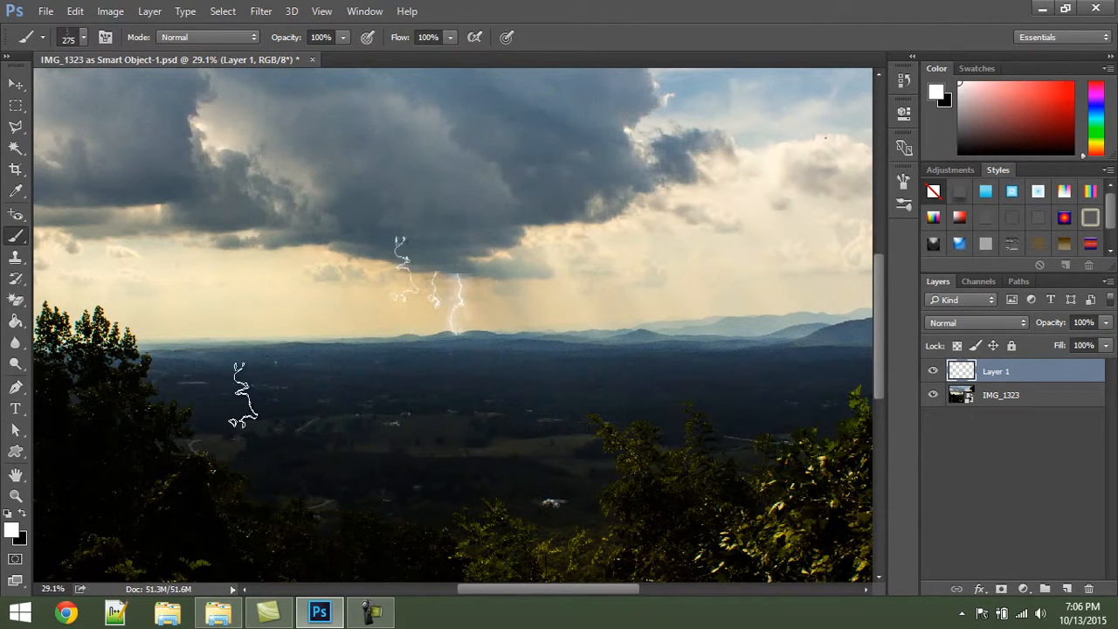
{"action": "key", "text": "ctrl+z"}
{"action": "left_click", "coordinate": [442, 262]}
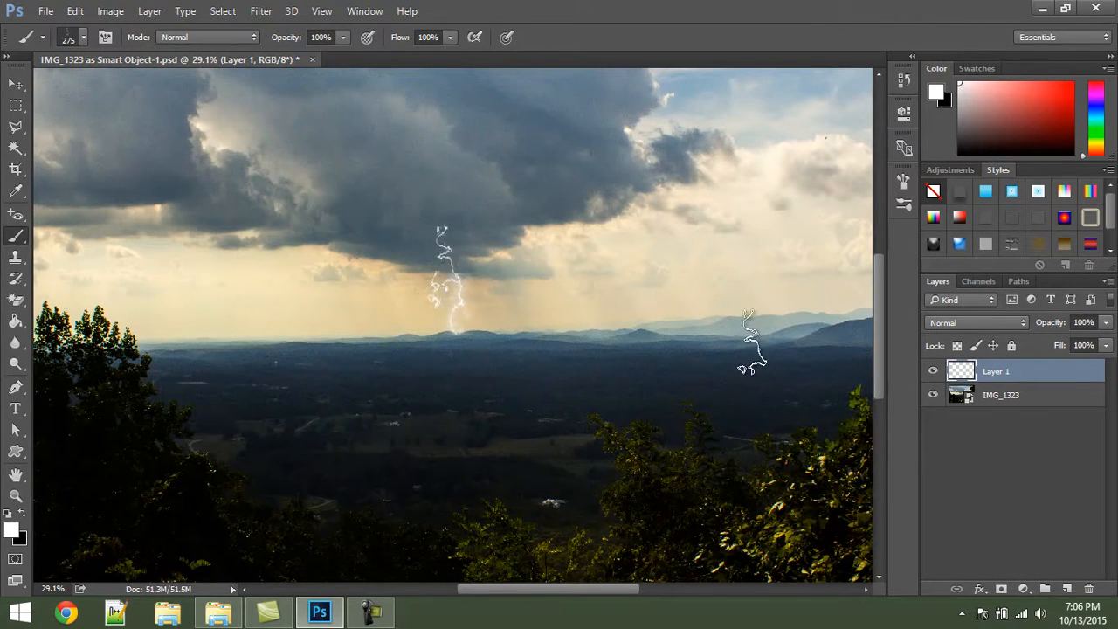
{"action": "key", "text": "ctrl+z"}
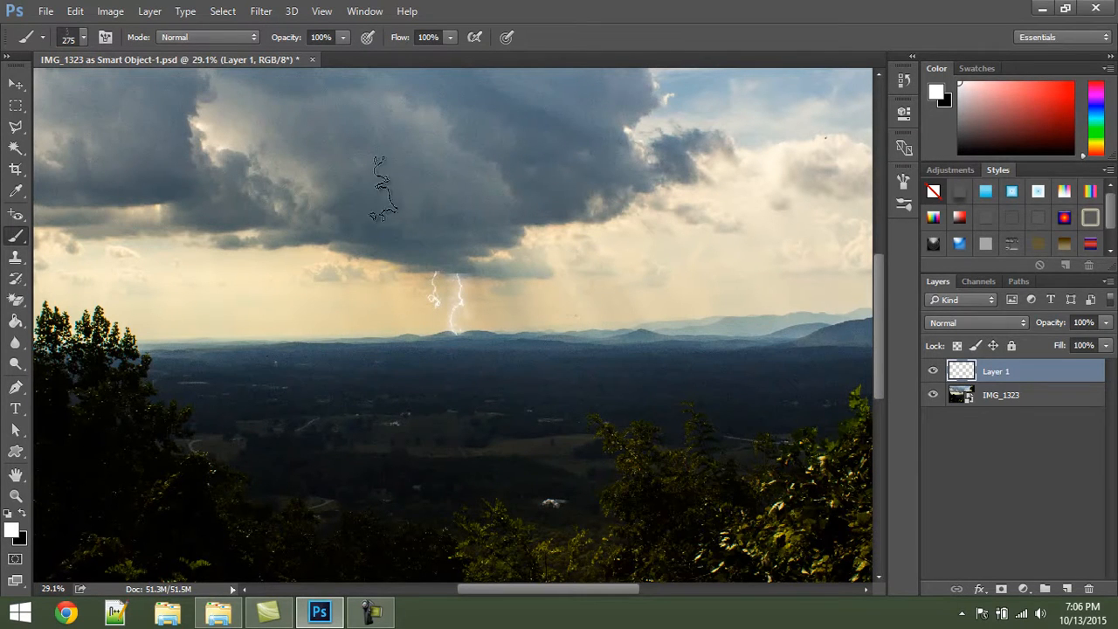
Choose the first lightning brush in the last row of presets and reduce it to 247 px for Layer 1.
{"action": "left_click", "coordinate": [85, 40]}
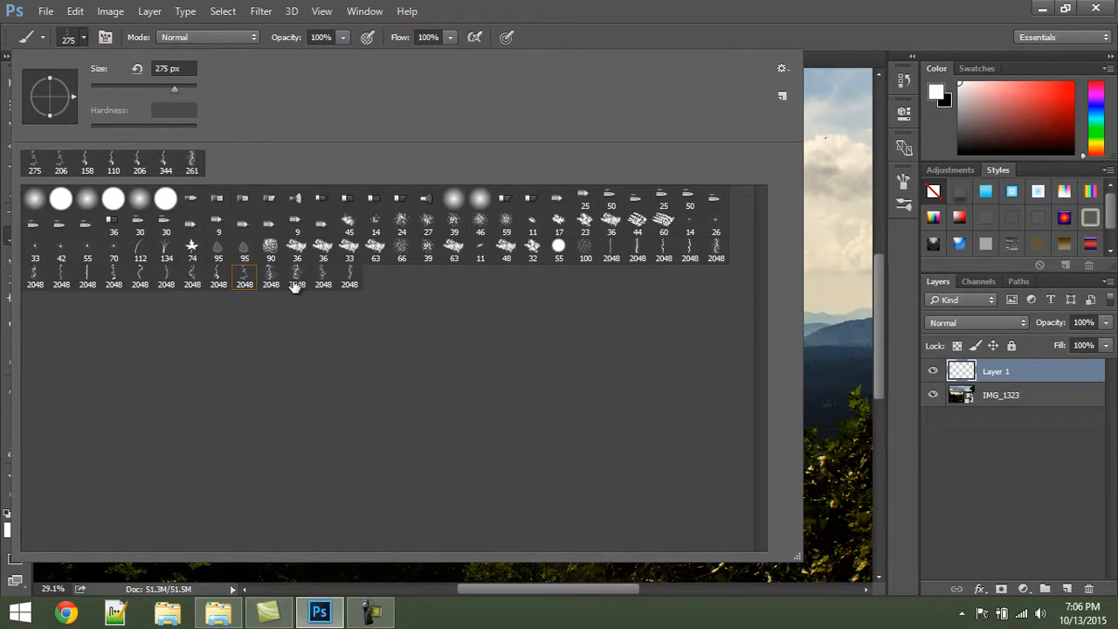
{"action": "left_click", "coordinate": [36, 279]}
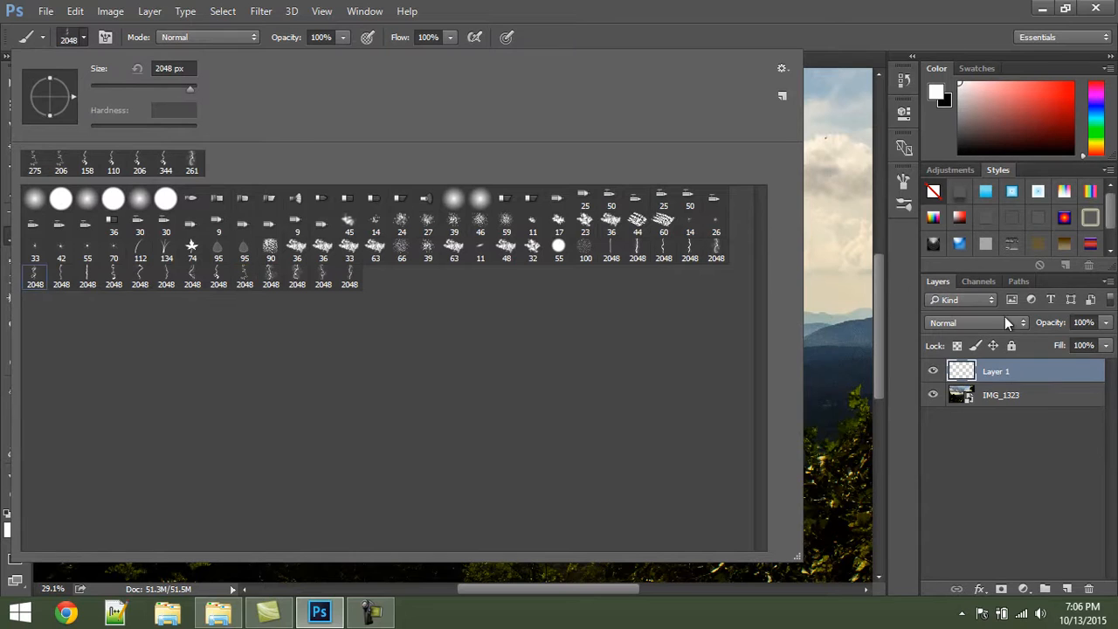
{"action": "left_click", "coordinate": [1004, 373]}
{"action": "left_click_drag", "start_coordinate": [522, 279], "coordinate": [314, 295]}
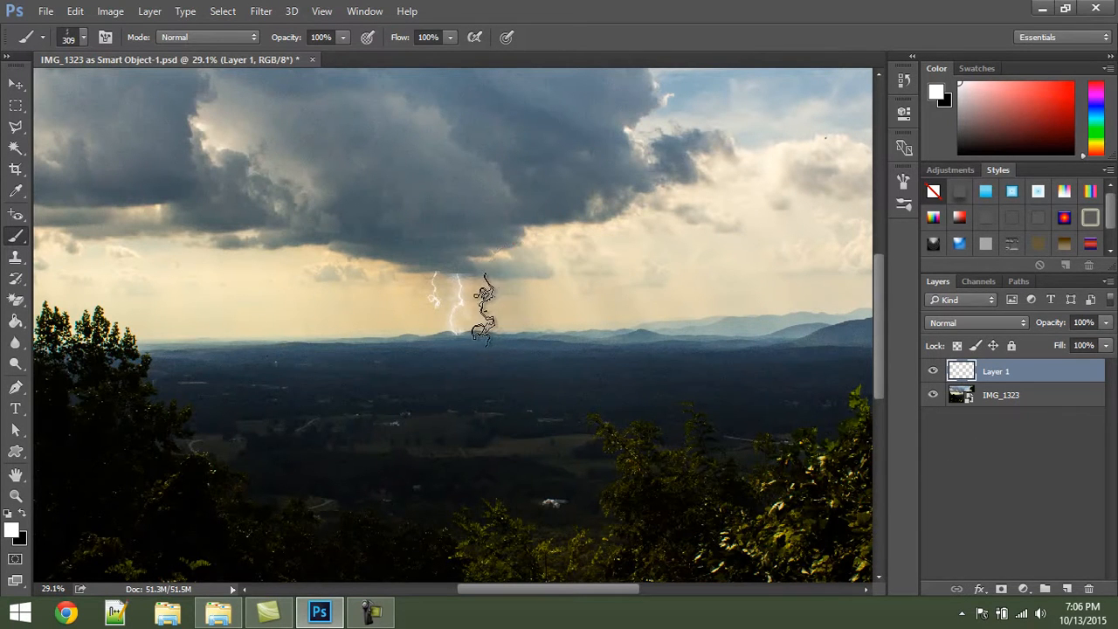
{"action": "left_click_drag", "start_coordinate": [482, 305], "coordinate": [482, 303]}
Stamp a third white bolt just right of the central one, undoing the two trial placements before it.
{"action": "left_click", "coordinate": [483, 306]}
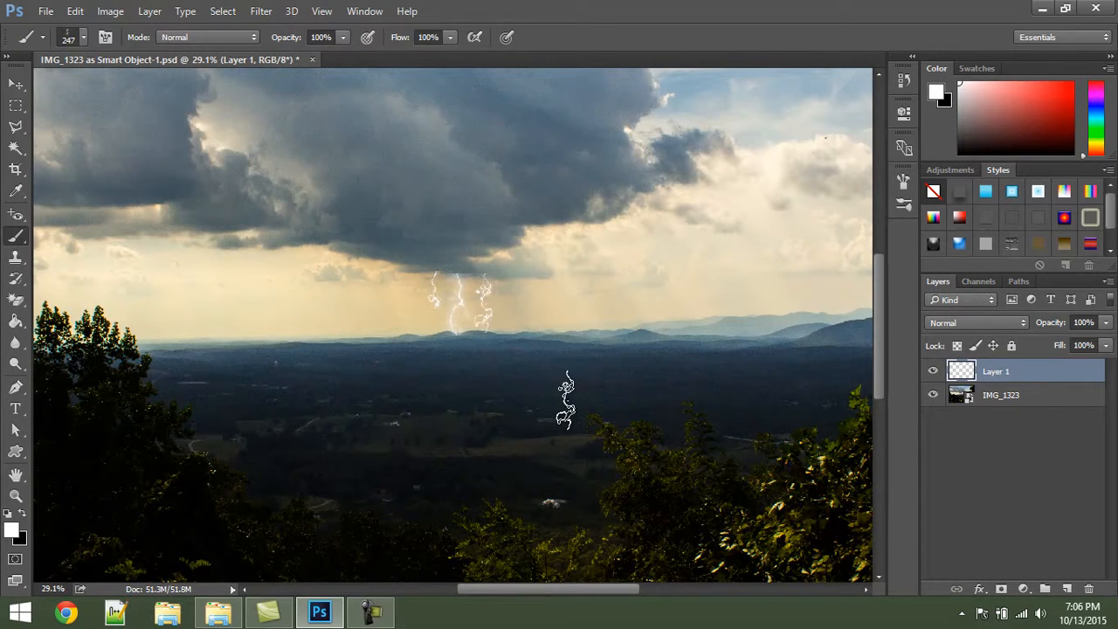
{"action": "key", "text": "ctrl+z"}
{"action": "left_click", "coordinate": [472, 306]}
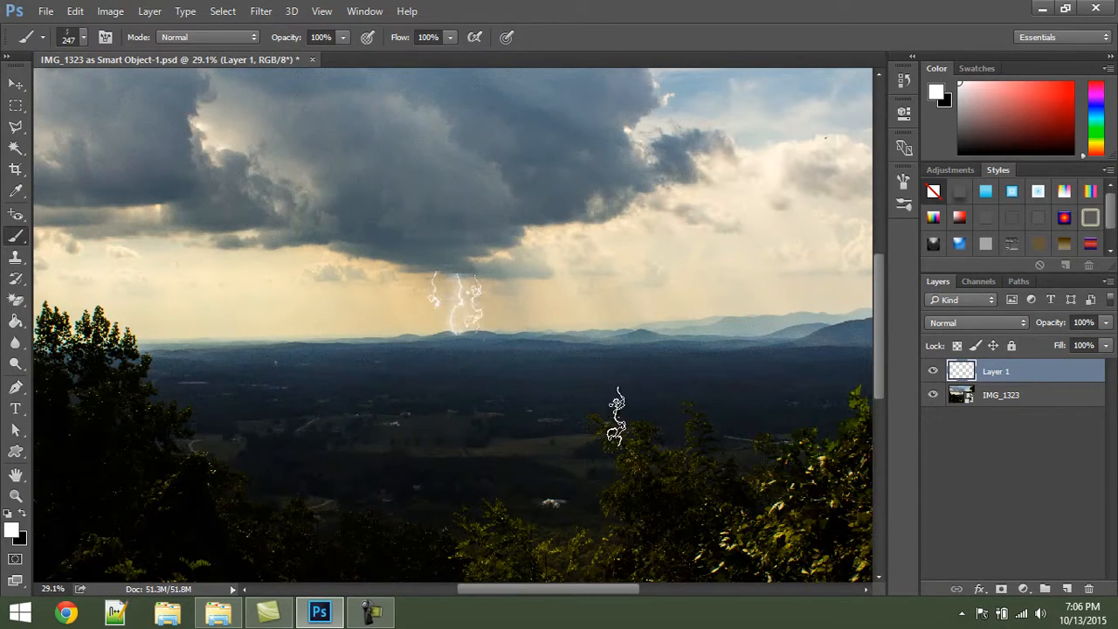
{"action": "key", "text": "ctrl+z"}
{"action": "left_click", "coordinate": [479, 301]}
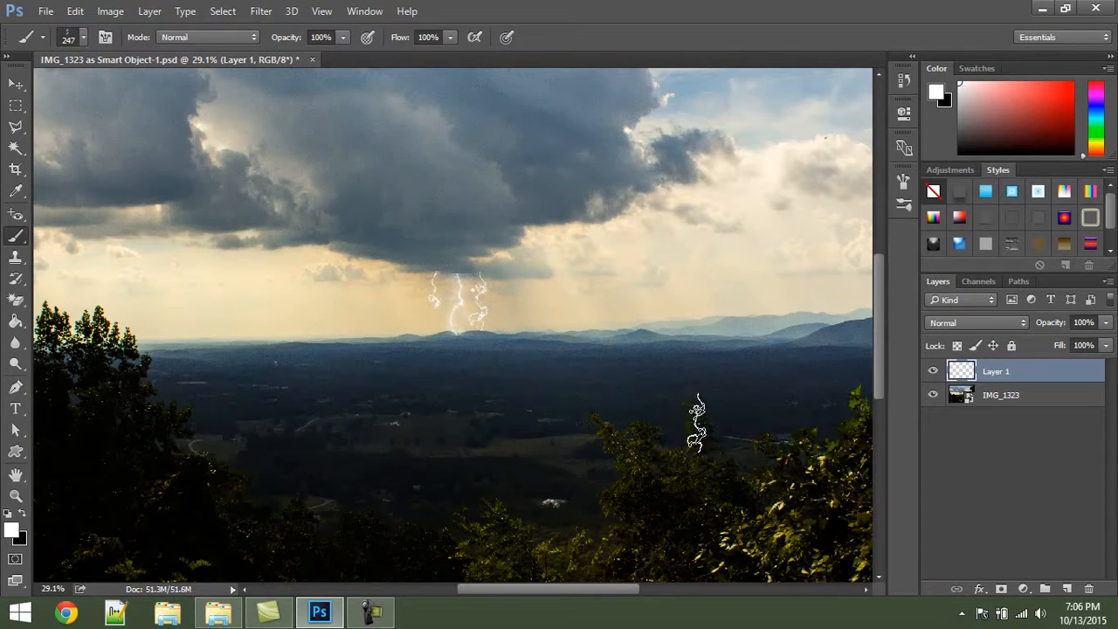
Rename Layer 1 as Lightning.
{"action": "key", "text": "ctrl+space"}
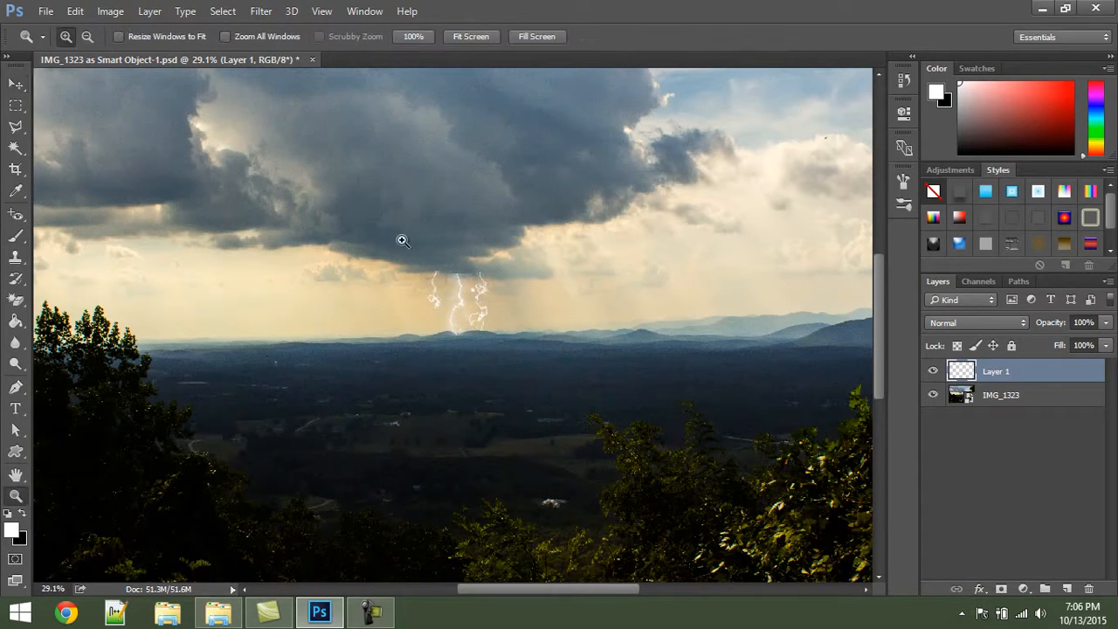
{"action": "left_click_drag", "start_coordinate": [402, 240], "coordinate": [574, 375]}
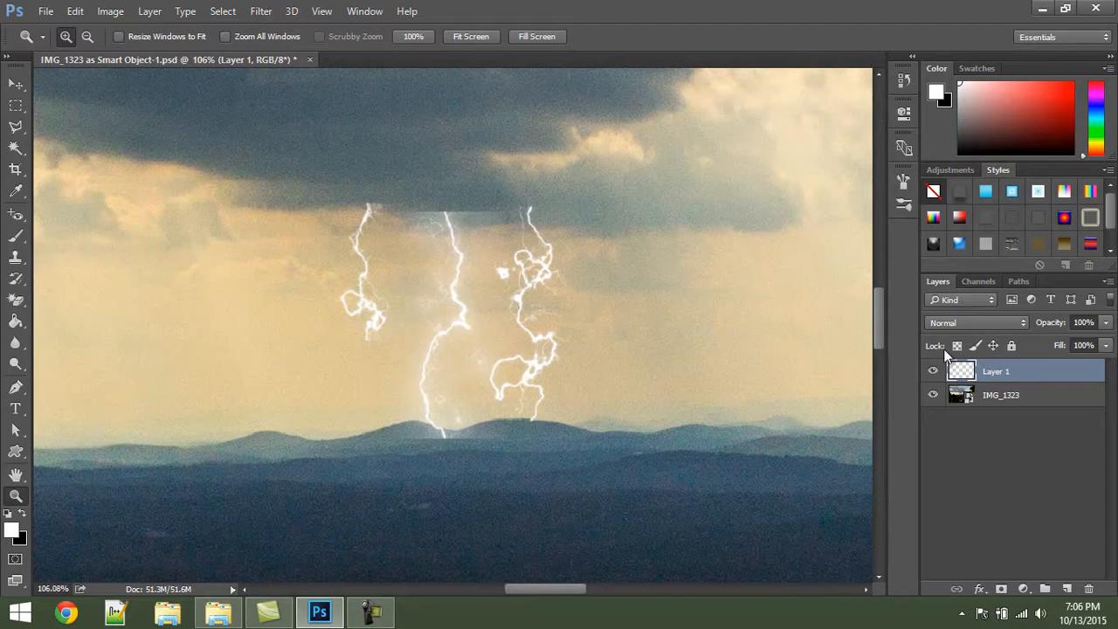
{"action": "double_click", "coordinate": [996, 372]}
{"action": "type", "text": "L"}
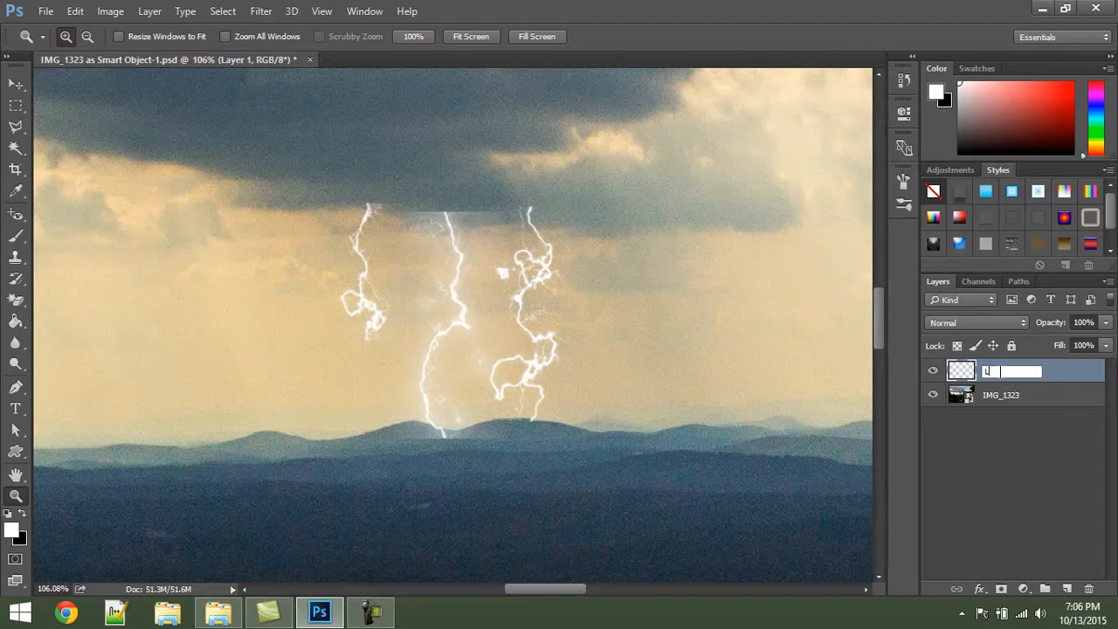
{"action": "type", "text": "ightning"}
{"action": "key", "text": "Return"}
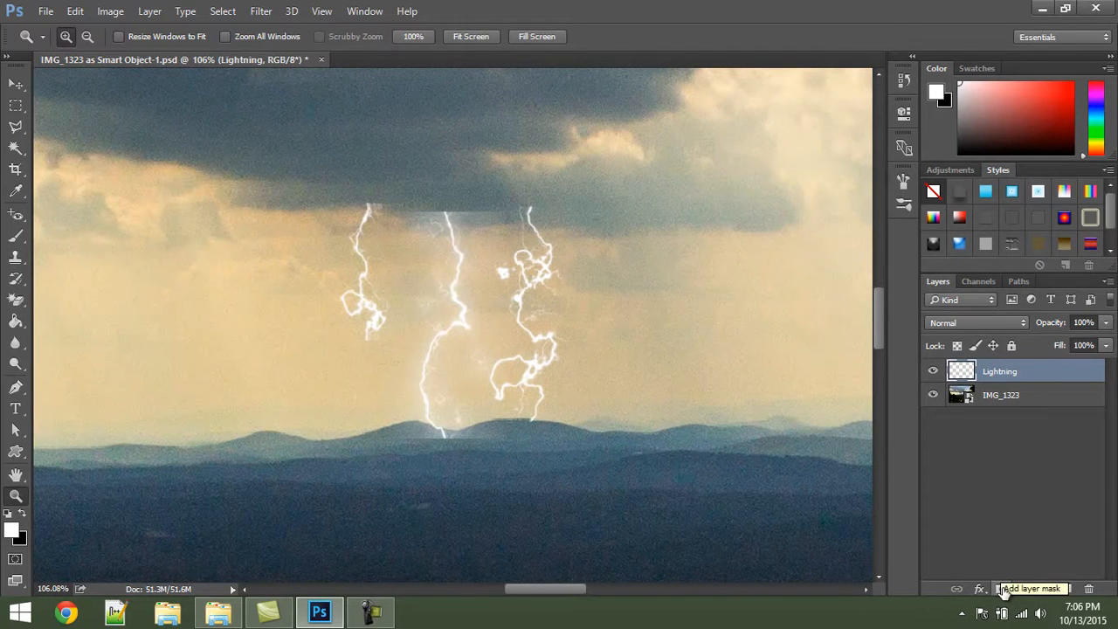
Add a layer mask to the Lightning layer and switch the Brush tool to a round brush at 247 px.
{"action": "left_click", "coordinate": [1003, 590]}
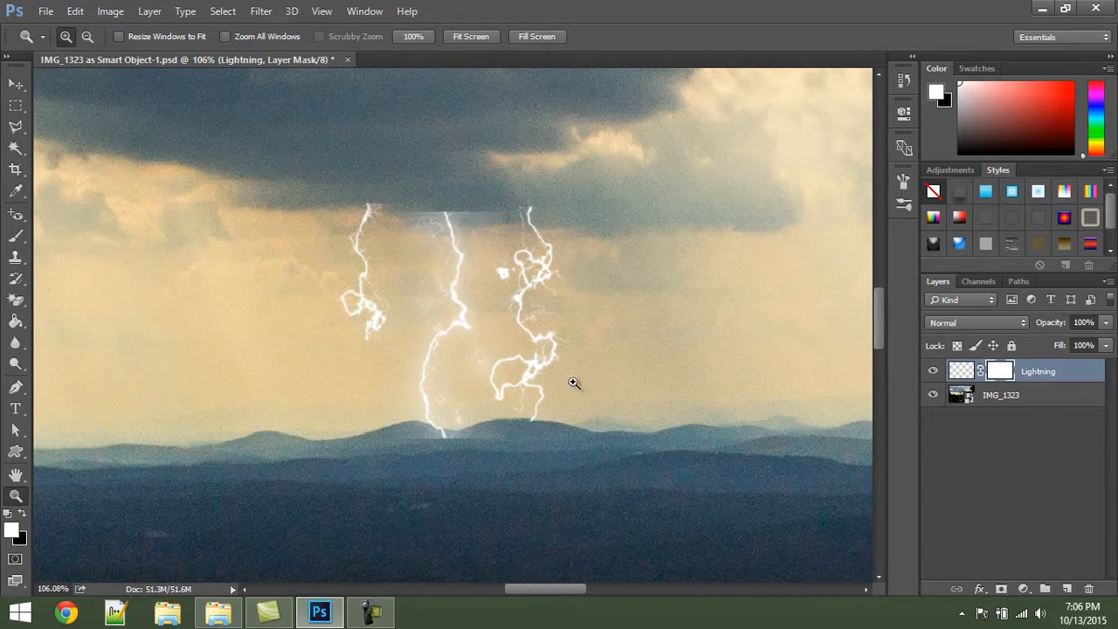
{"action": "key", "text": "b"}
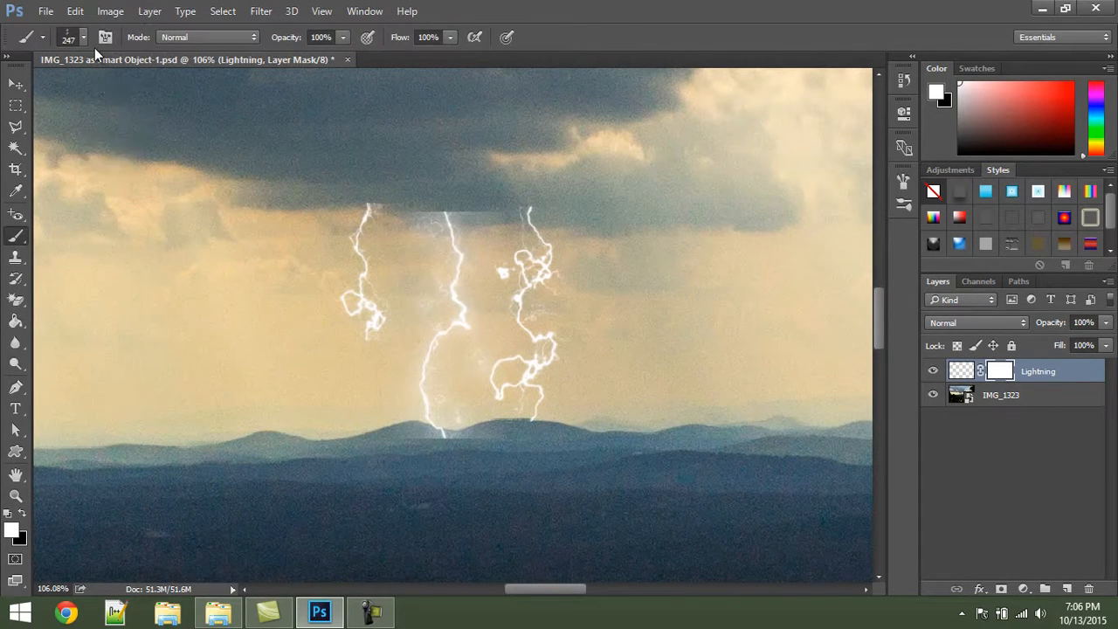
{"action": "left_click", "coordinate": [84, 36]}
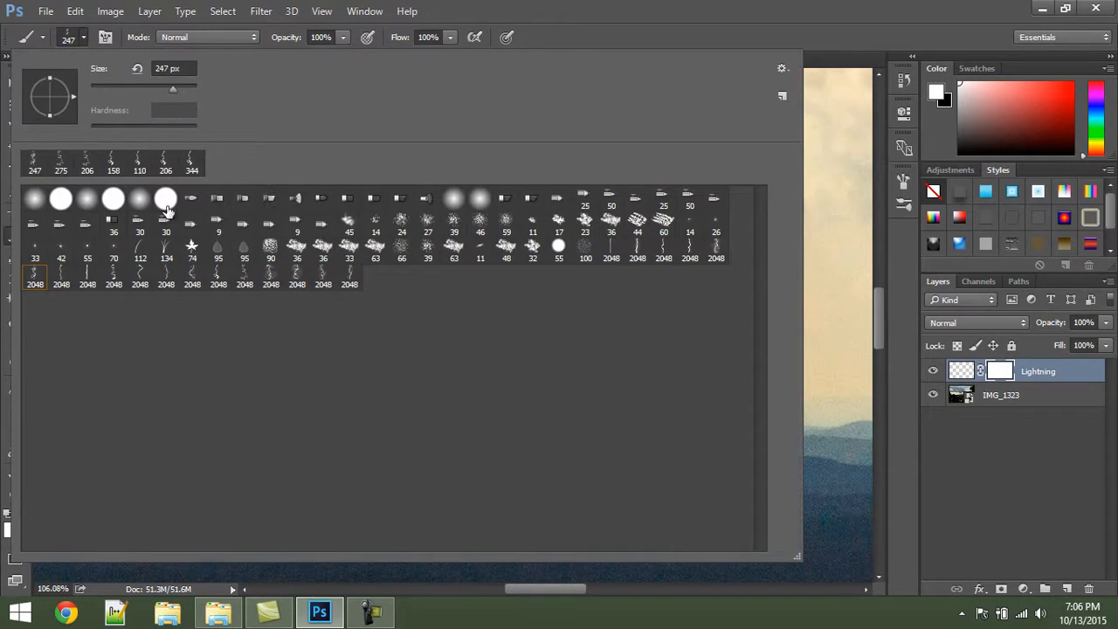
{"action": "left_click", "coordinate": [830, 200]}
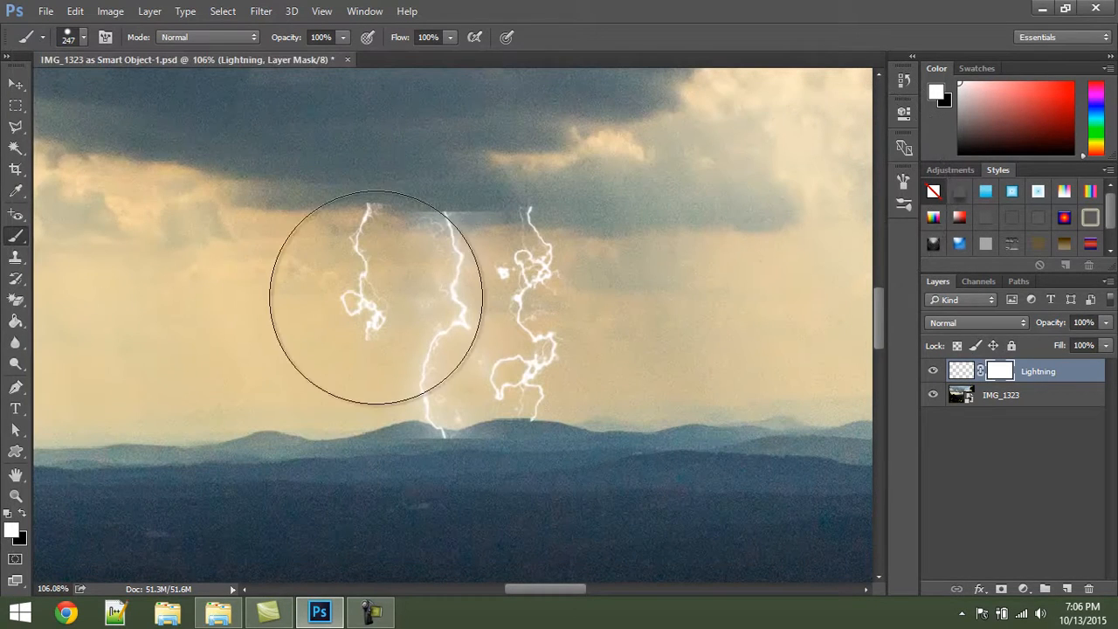
Reduce the brush to 64 px and paint black on the Lightning mask to hide the bolts' hard upper edges, restoring the left bolt's tip with white.
{"action": "left_click_drag", "start_coordinate": [380, 251], "coordinate": [238, 238]}
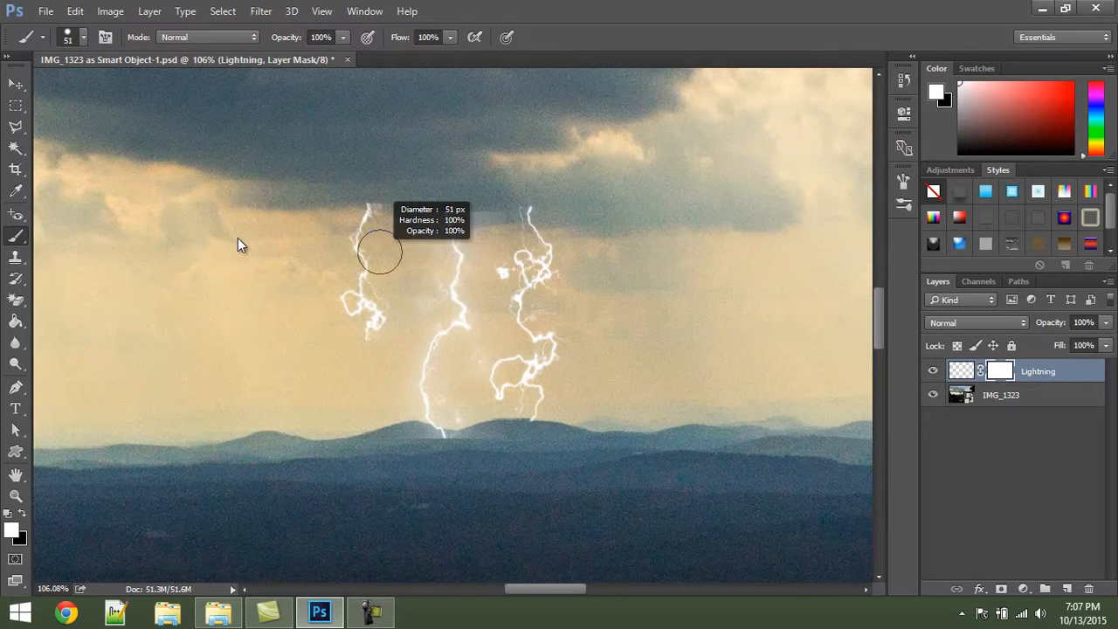
{"action": "left_click_drag", "start_coordinate": [380, 251], "coordinate": [379, 252]}
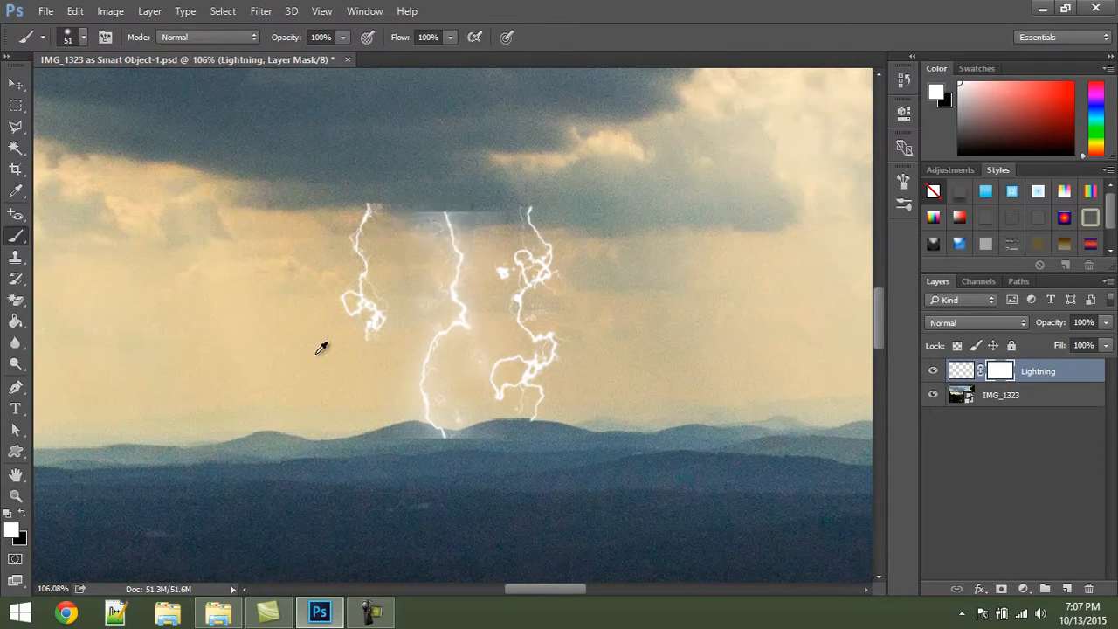
{"action": "left_click_drag", "start_coordinate": [312, 350], "coordinate": [310, 350]}
{"action": "mouse_move", "coordinate": [362, 191]}
{"action": "left_mouse_down"}
{"action": "mouse_move", "coordinate": [396, 188]}
{"action": "mouse_move", "coordinate": [368, 182]}
{"action": "mouse_move", "coordinate": [465, 193]}
{"action": "mouse_move", "coordinate": [444, 194]}
{"action": "mouse_move", "coordinate": [514, 182]}
{"action": "mouse_move", "coordinate": [515, 196]}
{"action": "mouse_move", "coordinate": [491, 194]}
{"action": "mouse_move", "coordinate": [593, 172]}
{"action": "left_mouse_up"}
{"action": "key", "text": "x"}
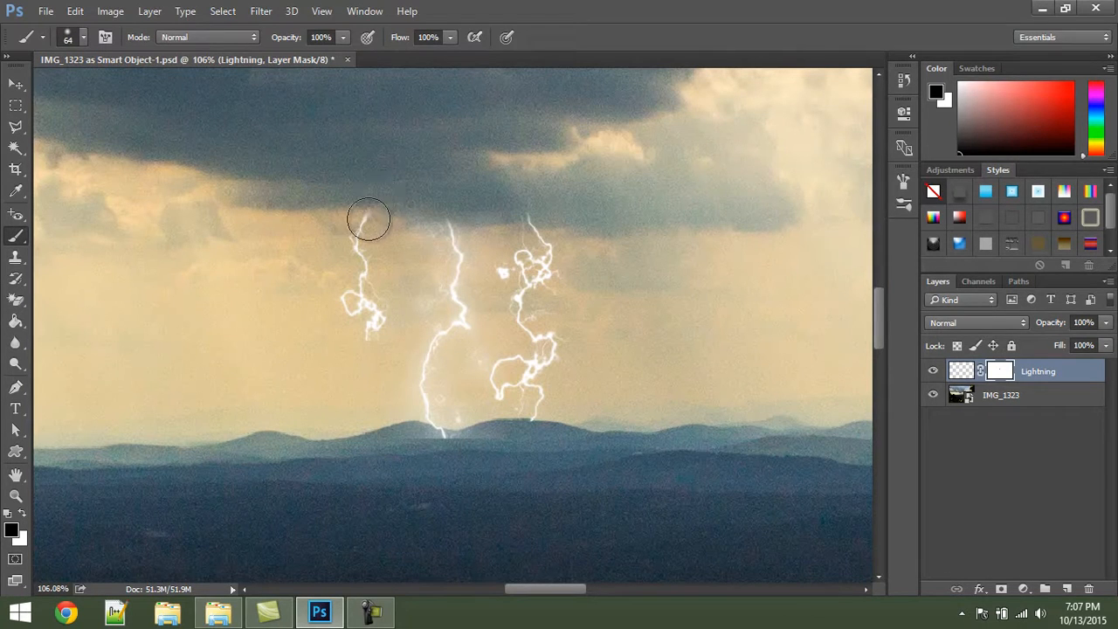
{"action": "key", "text": "x"}
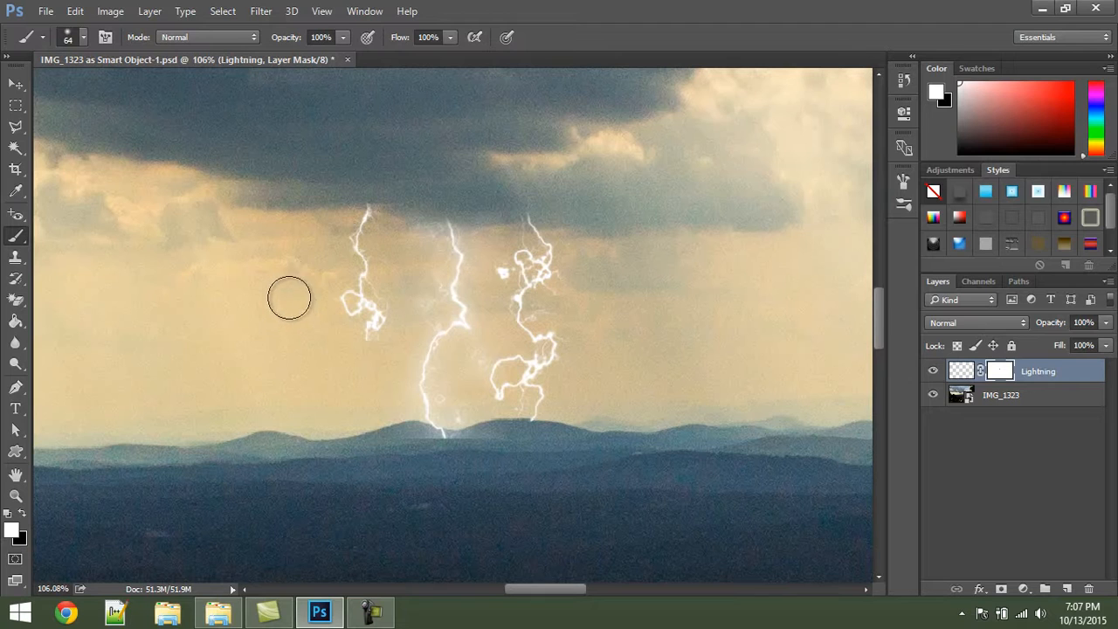
{"action": "key", "text": "x"}
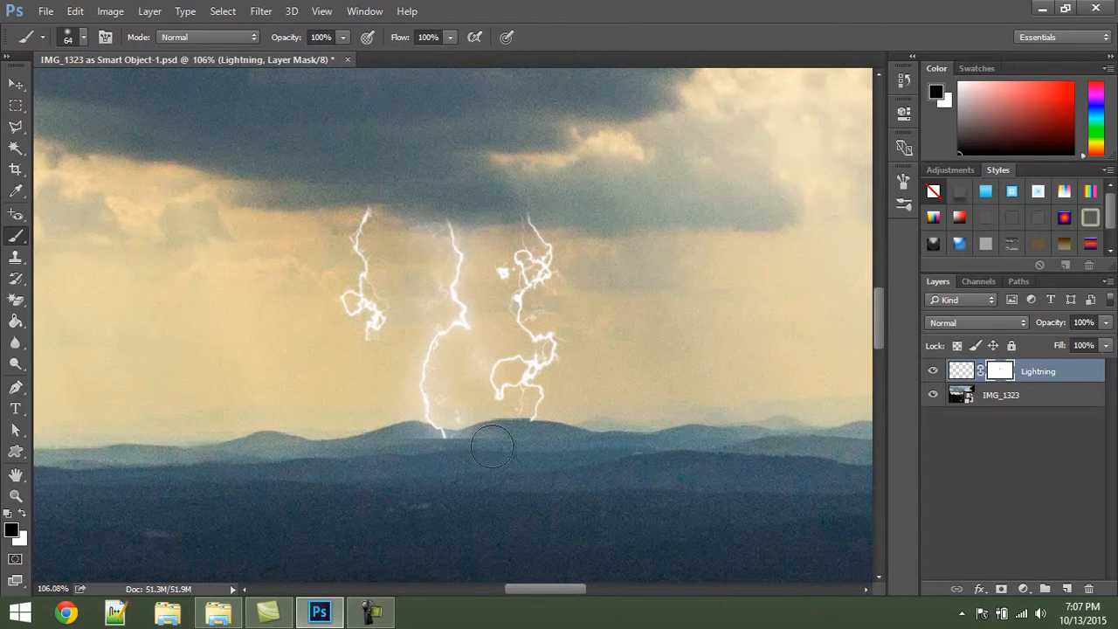
Reduce the brush to 32 px and mask out the central bolt's base and glow where they overlap the mountains.
{"action": "scroll", "coordinate": [515, 358], "scroll_direction": "up", "scroll_amount": 3}
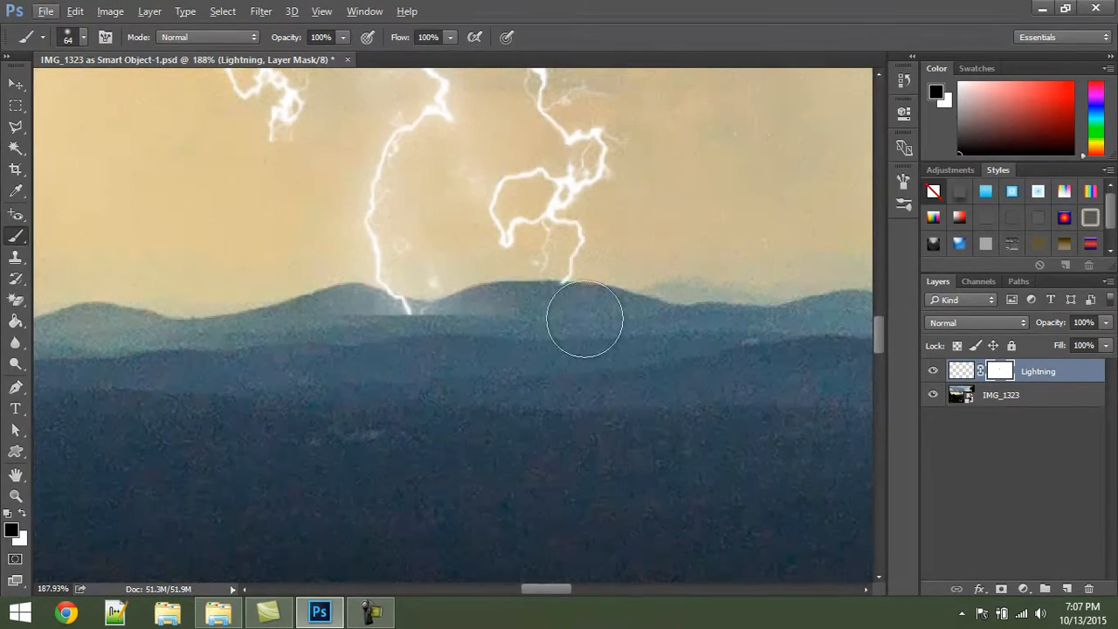
{"action": "right_click", "coordinate": [479, 168], "text": "alt"}
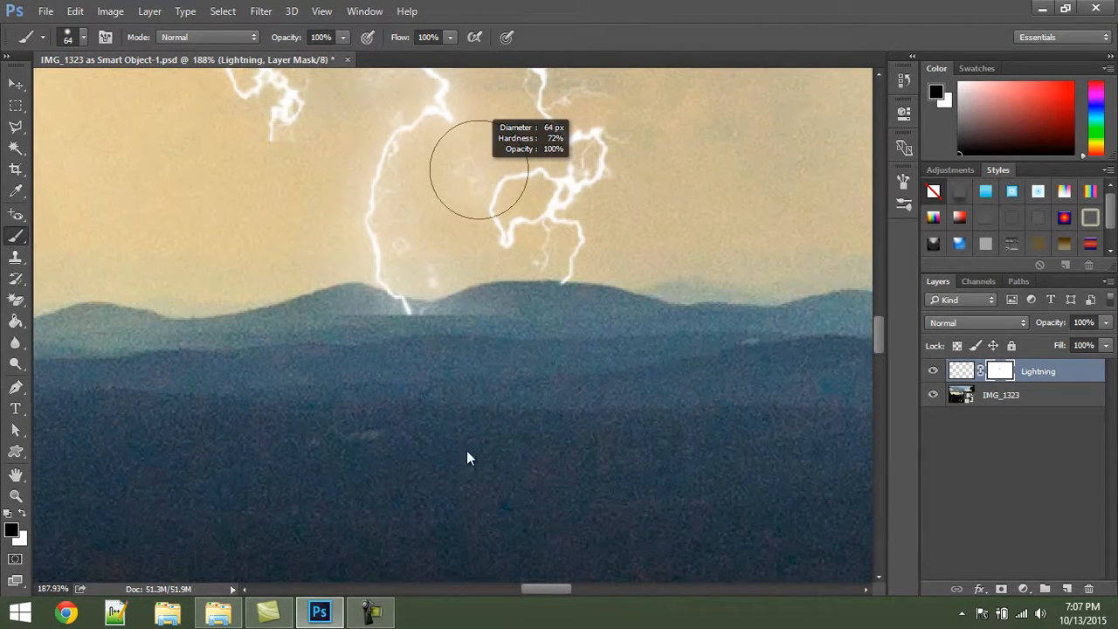
{"action": "left_click_drag", "start_coordinate": [447, 575], "coordinate": [421, 574]}
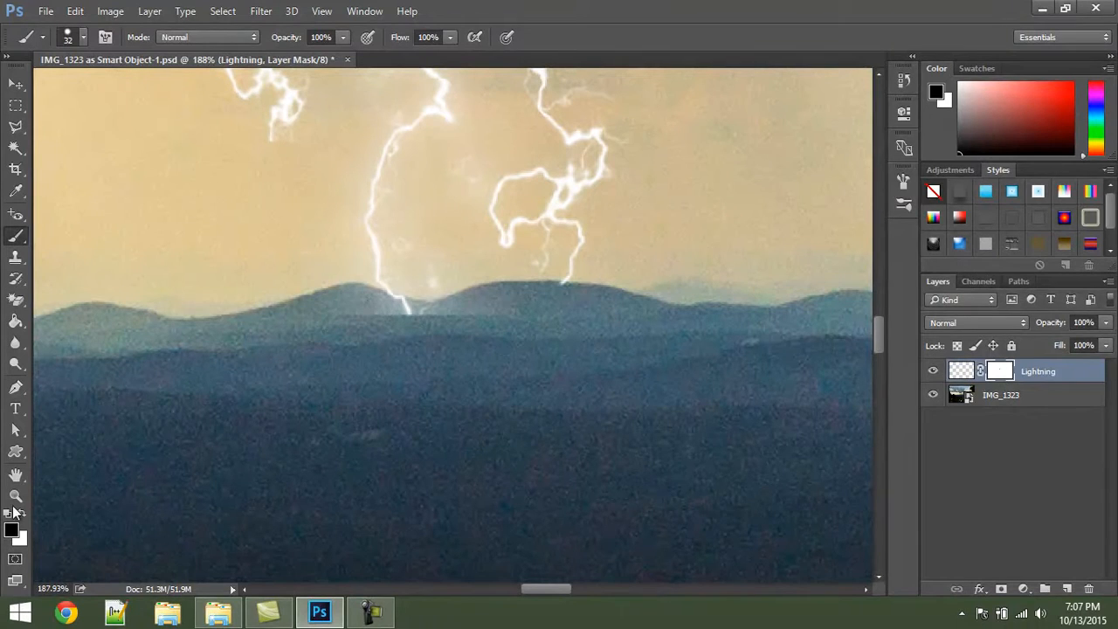
{"action": "mouse_move", "coordinate": [436, 333]}
{"action": "left_mouse_down"}
{"action": "mouse_move", "coordinate": [347, 311]}
{"action": "mouse_move", "coordinate": [454, 329]}
{"action": "mouse_move", "coordinate": [444, 327]}
{"action": "mouse_move", "coordinate": [488, 311]}
{"action": "mouse_move", "coordinate": [559, 304]}
{"action": "mouse_move", "coordinate": [568, 319]}
{"action": "mouse_move", "coordinate": [445, 320]}
{"action": "mouse_move", "coordinate": [462, 320]}
{"action": "left_mouse_up"}
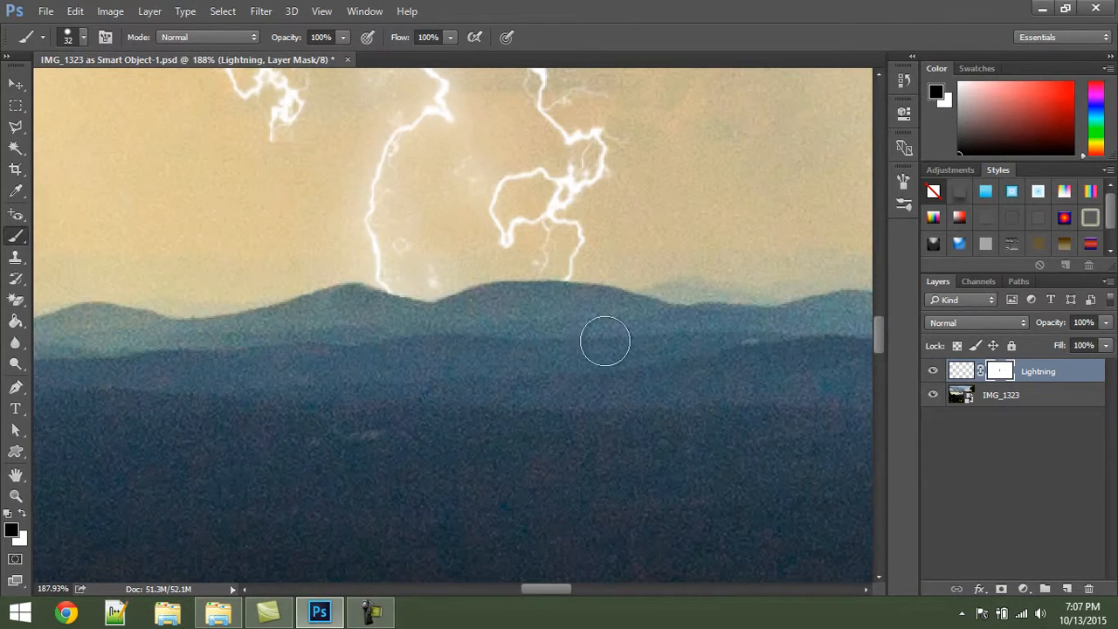
{"action": "key", "text": "v"}
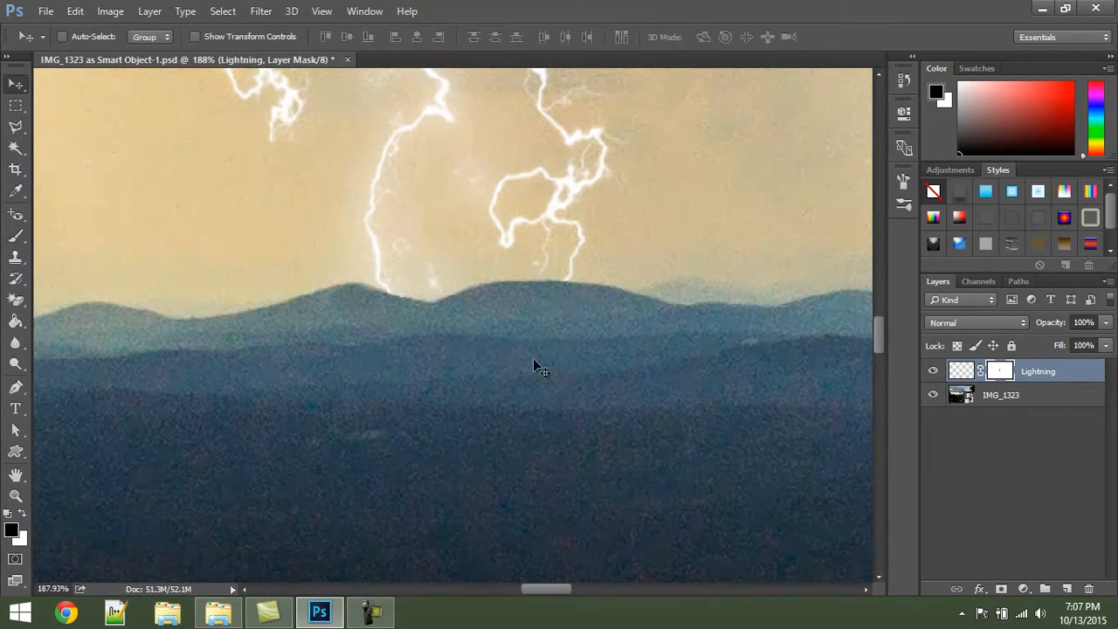
{"action": "key", "text": "ctrl+0"}
{"action": "scroll", "coordinate": [536, 367], "scroll_direction": "up", "scroll_amount": 3}
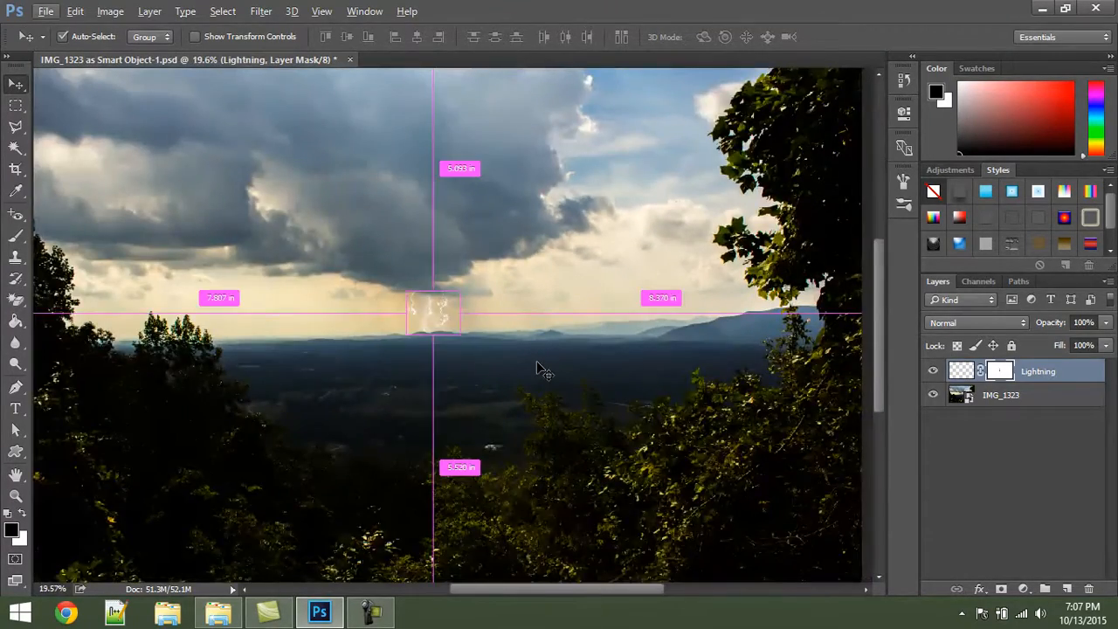
{"action": "key", "text": "ctrl+0"}
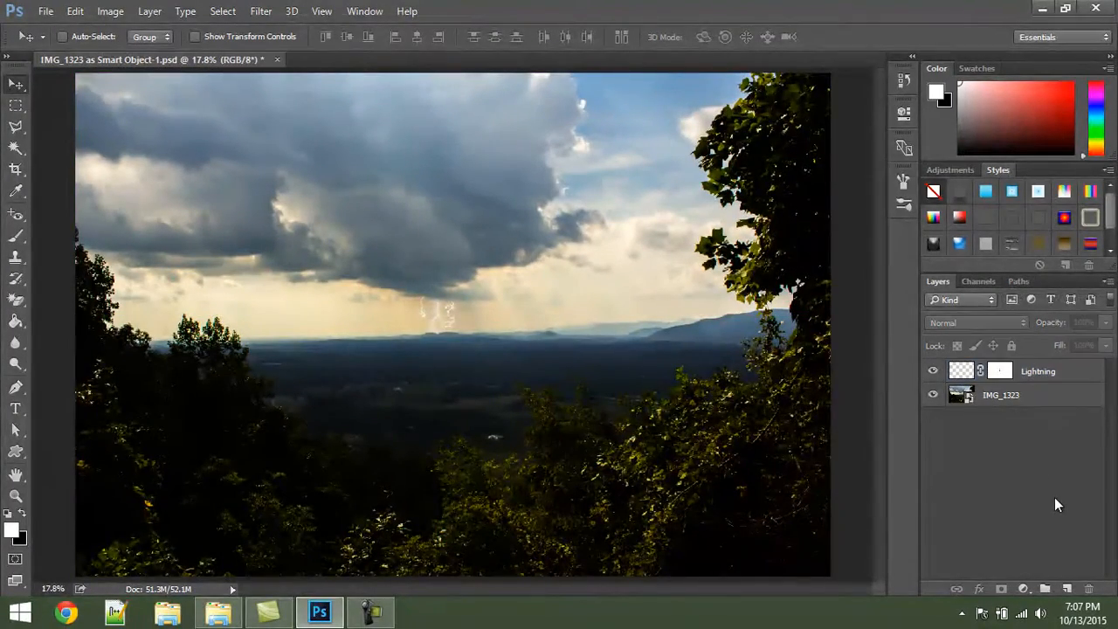
{"action": "left_click", "coordinate": [1069, 377]}
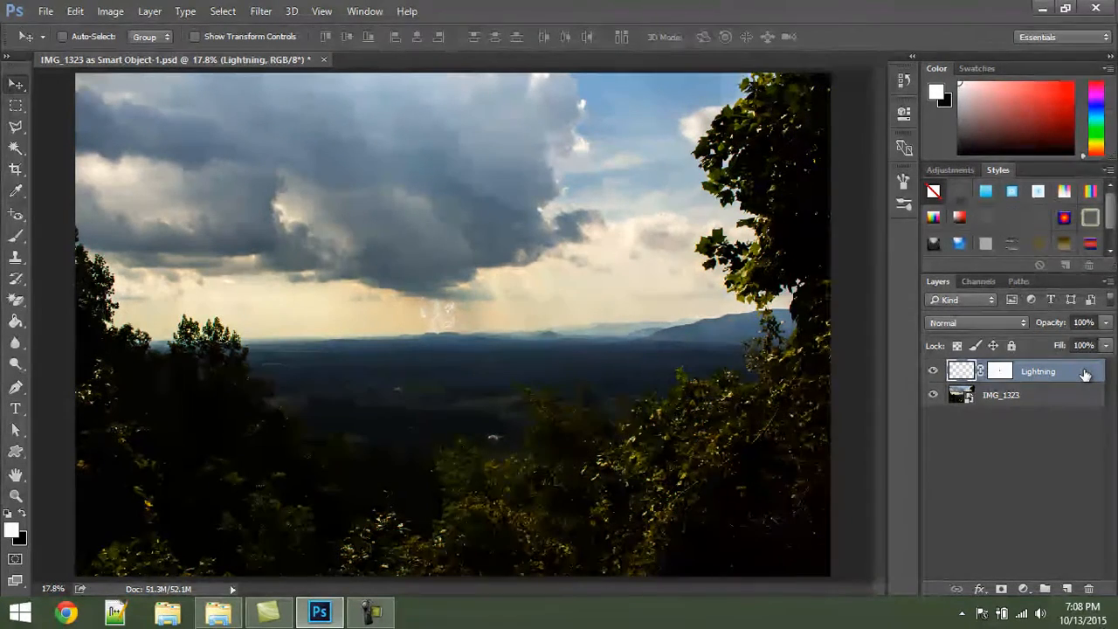
{"action": "double_click", "coordinate": [1083, 374]}
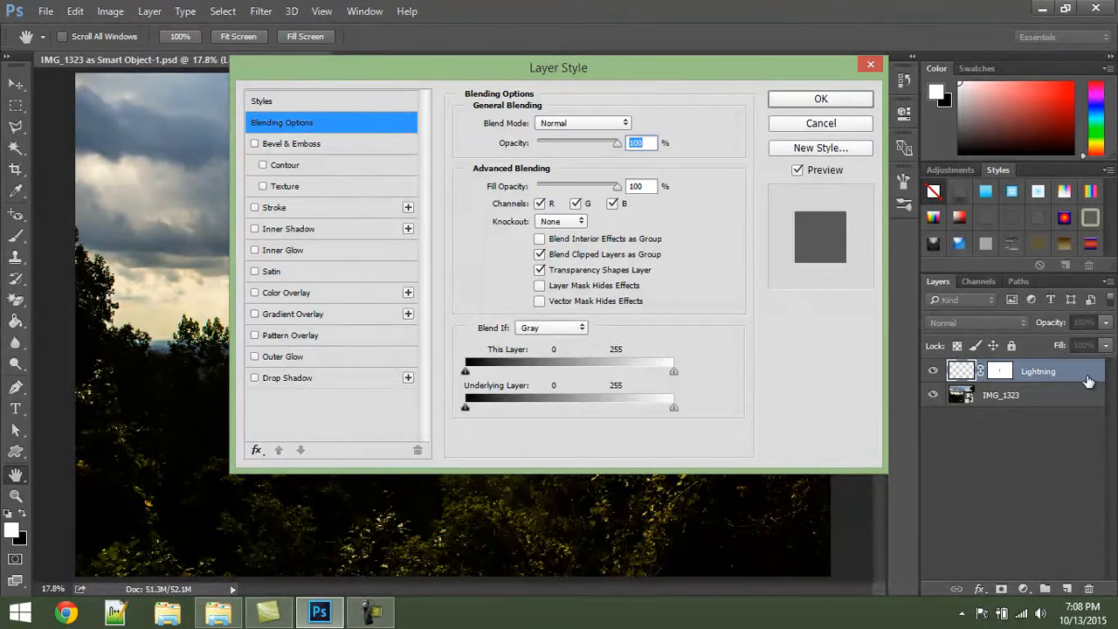
{"action": "left_click", "coordinate": [834, 100]}
{"action": "double_click", "coordinate": [1039, 372]}
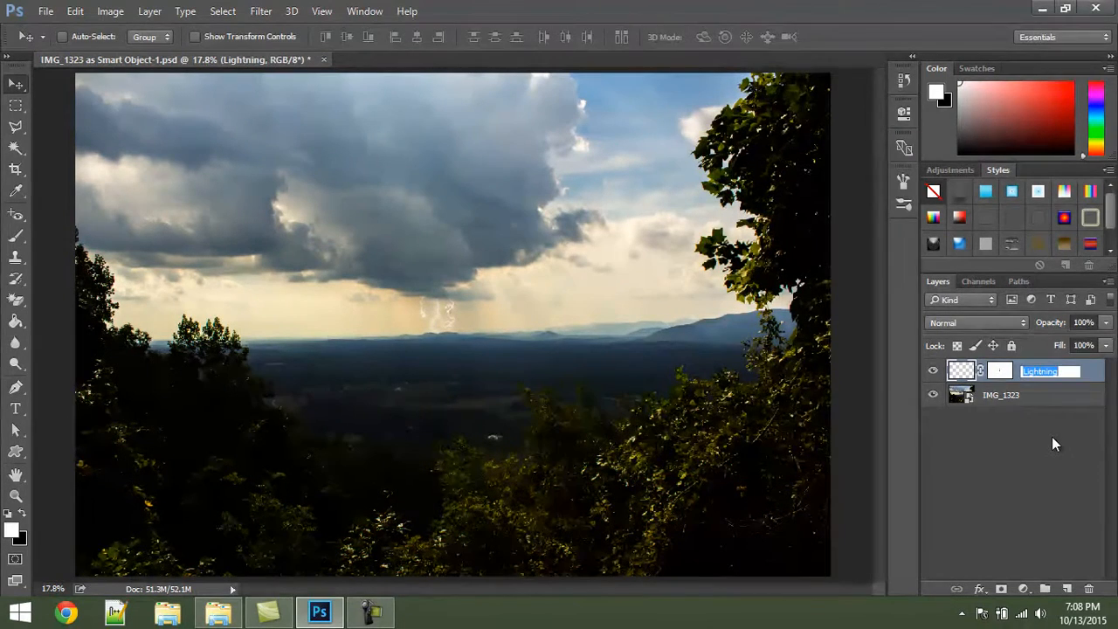
{"action": "left_click", "coordinate": [1051, 437]}
Open the Layer Style settings for the Lightning layer and place the dialog so the bolts stay uncovered.
{"action": "left_click", "coordinate": [1092, 371]}
{"action": "double_click", "coordinate": [1092, 371]}
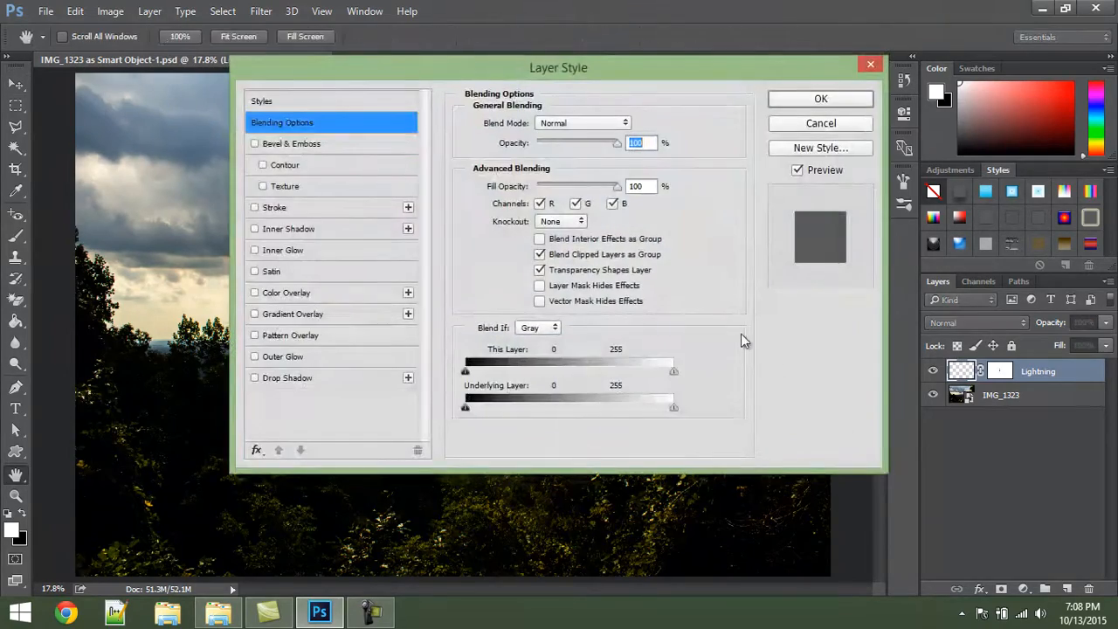
{"action": "left_click_drag", "start_coordinate": [551, 67], "coordinate": [726, 79]}
{"action": "left_click_drag", "start_coordinate": [838, 94], "coordinate": [917, 129]}
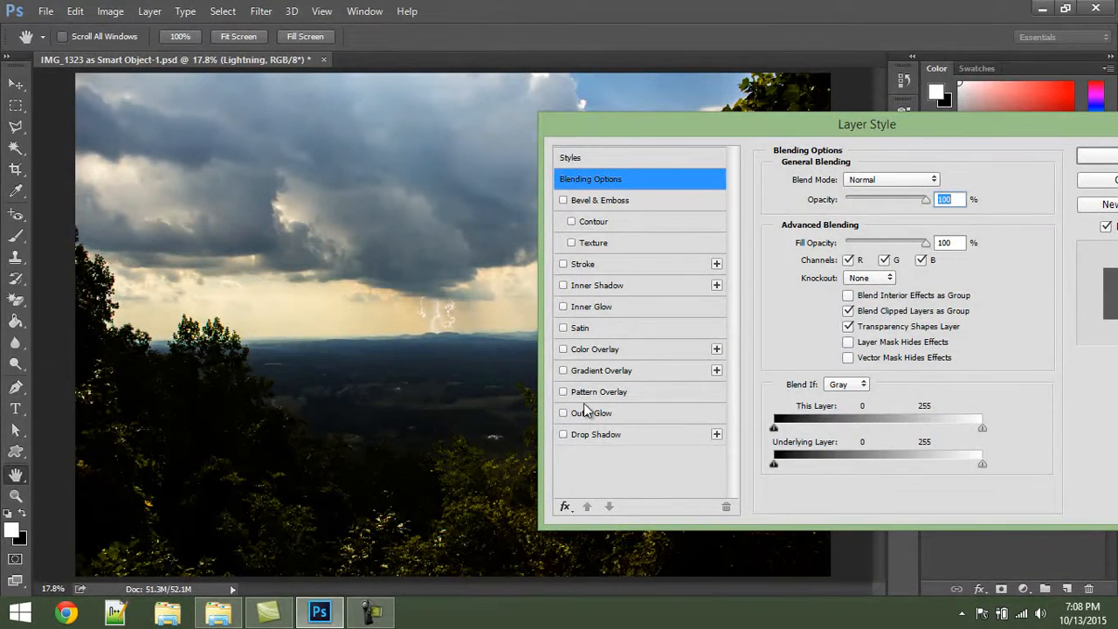
{"action": "left_click_drag", "start_coordinate": [845, 130], "coordinate": [780, 113]}
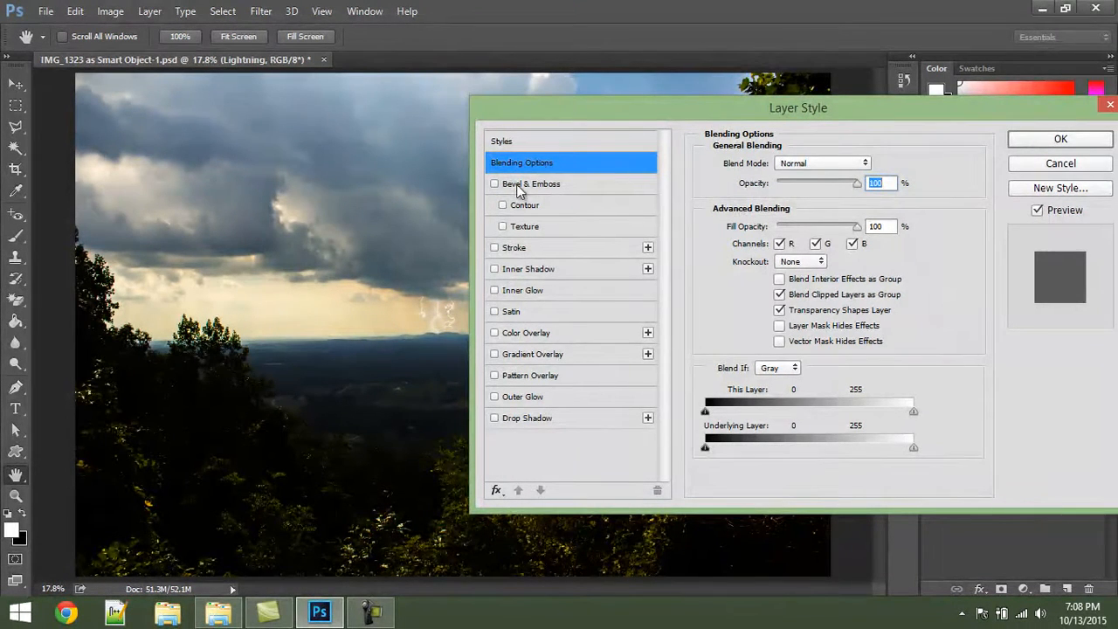
{"action": "left_click_drag", "start_coordinate": [602, 106], "coordinate": [660, 109]}
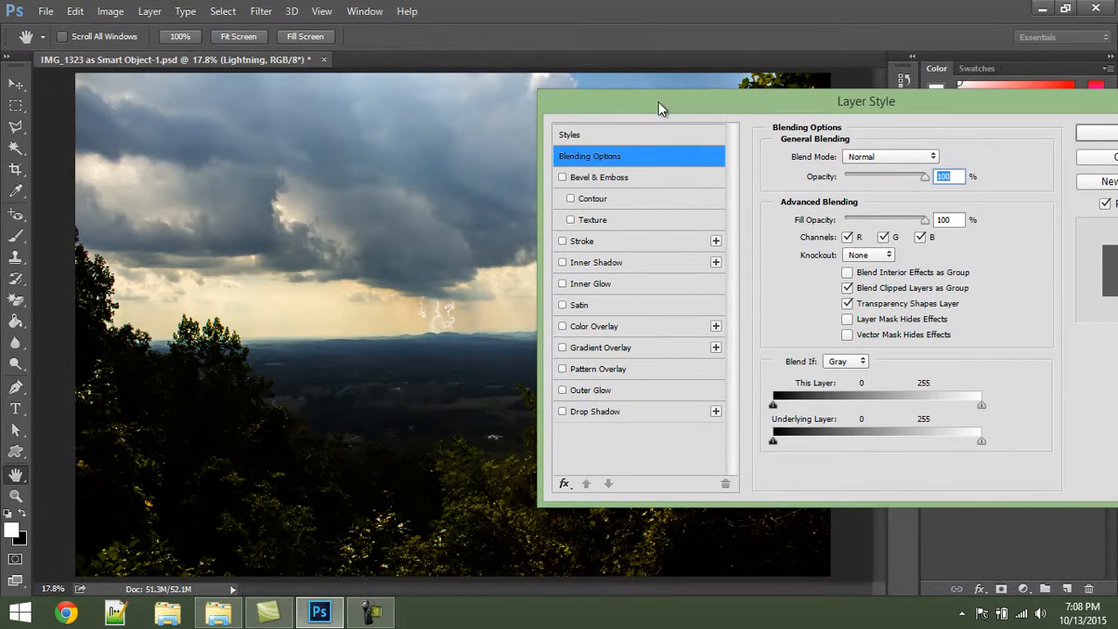
Try the Bevel & Emboss effect on the Lightning layer and switch it off again.
{"action": "left_click", "coordinate": [588, 178]}
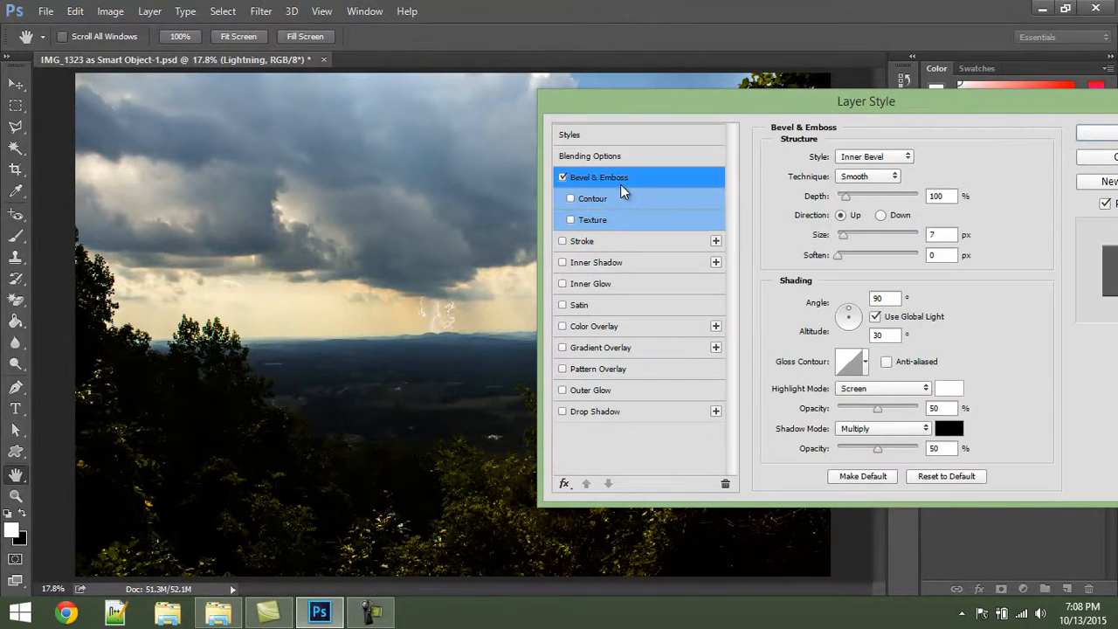
{"action": "left_click", "coordinate": [563, 177]}
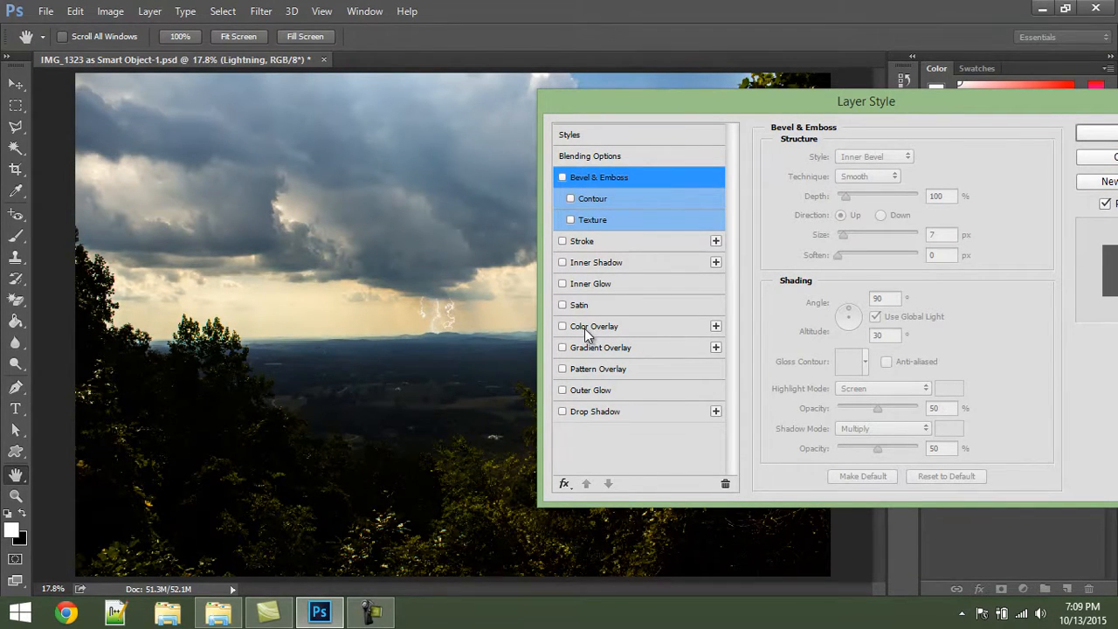
Try a Color Overlay in red ff0000 on the Lightning layer, look through its blend modes, and turn the effect off.
{"action": "left_click", "coordinate": [563, 326]}
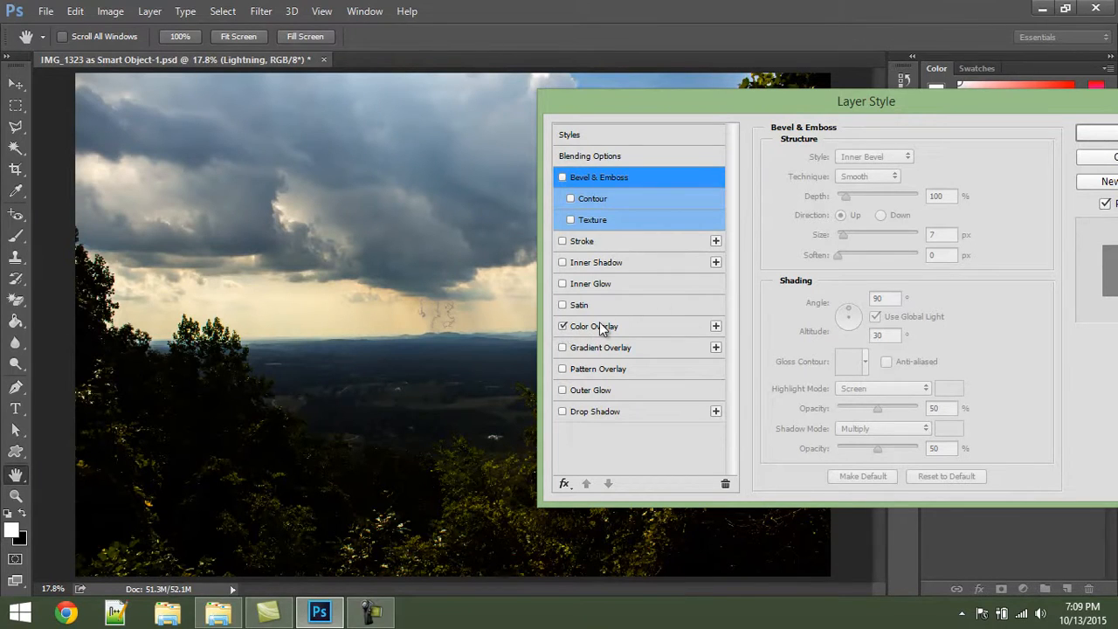
{"action": "left_click", "coordinate": [599, 325]}
{"action": "left_click", "coordinate": [943, 157]}
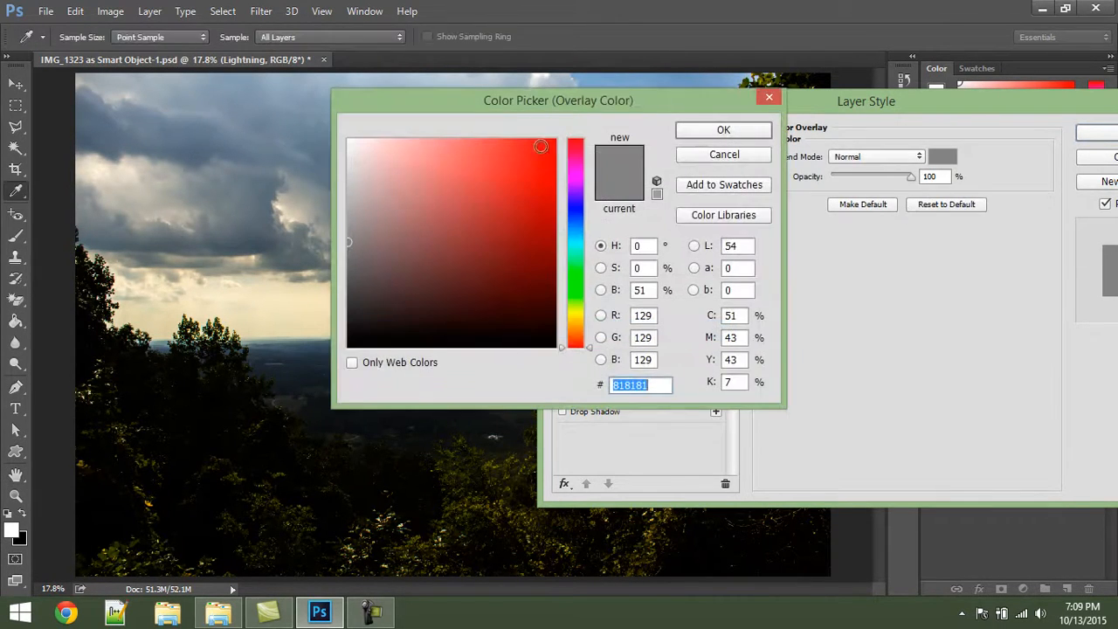
{"action": "left_click_drag", "start_coordinate": [541, 109], "coordinate": [776, 205]}
{"action": "type", "text": "ff0000"}
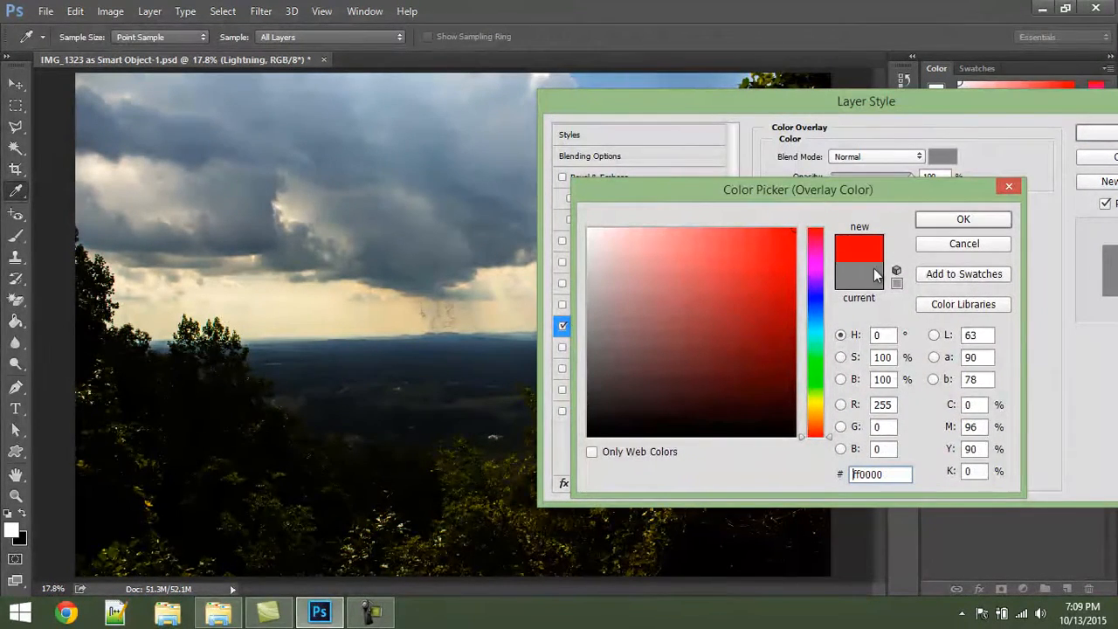
{"action": "left_click", "coordinate": [963, 219]}
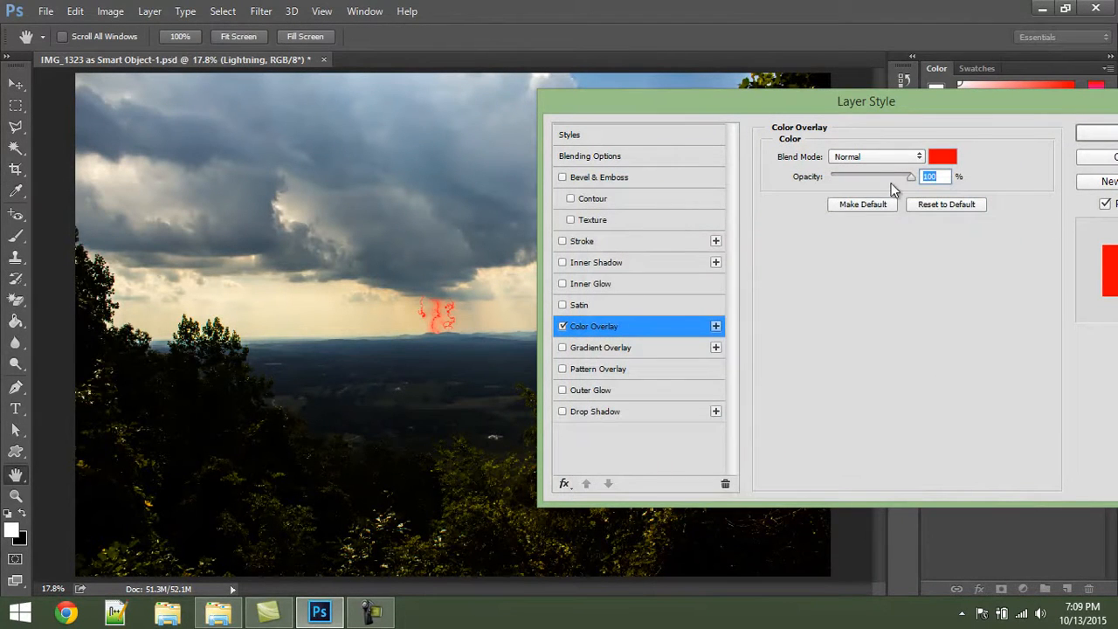
{"action": "mouse_move", "coordinate": [911, 175]}
{"action": "left_mouse_down"}
{"action": "mouse_move", "coordinate": [837, 176]}
{"action": "mouse_move", "coordinate": [914, 175]}
{"action": "left_mouse_up"}
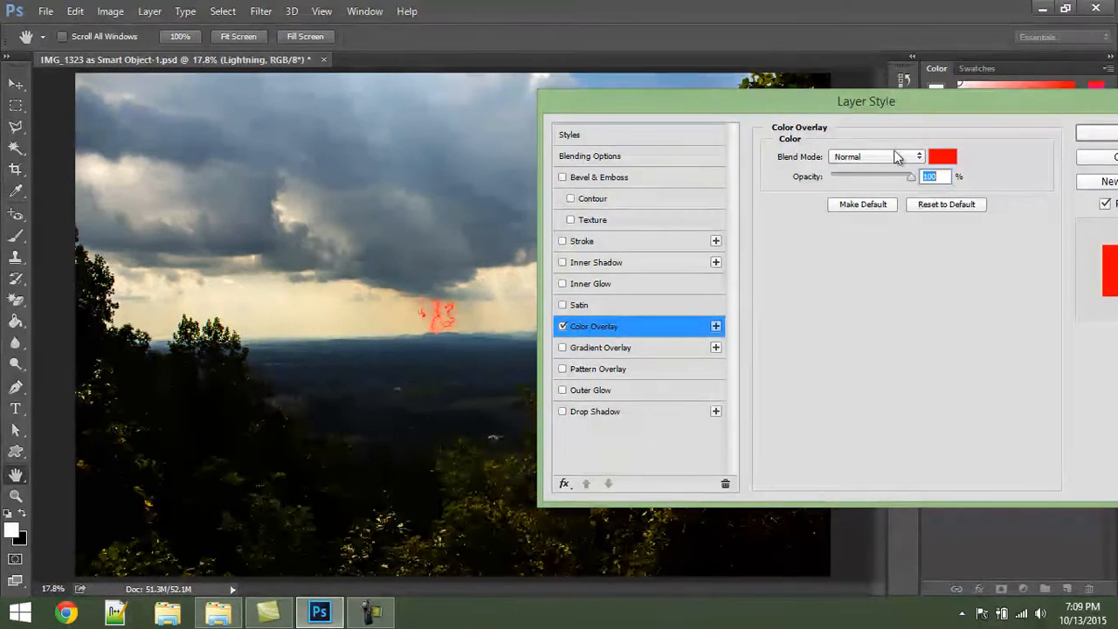
{"action": "left_click", "coordinate": [891, 158]}
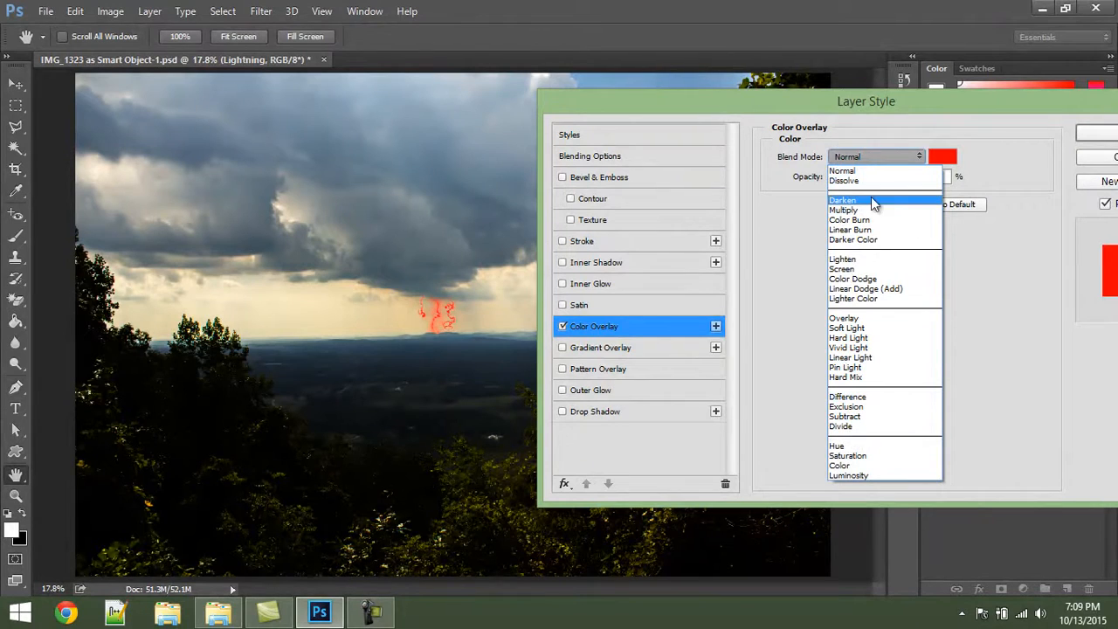
{"action": "left_click", "coordinate": [795, 291]}
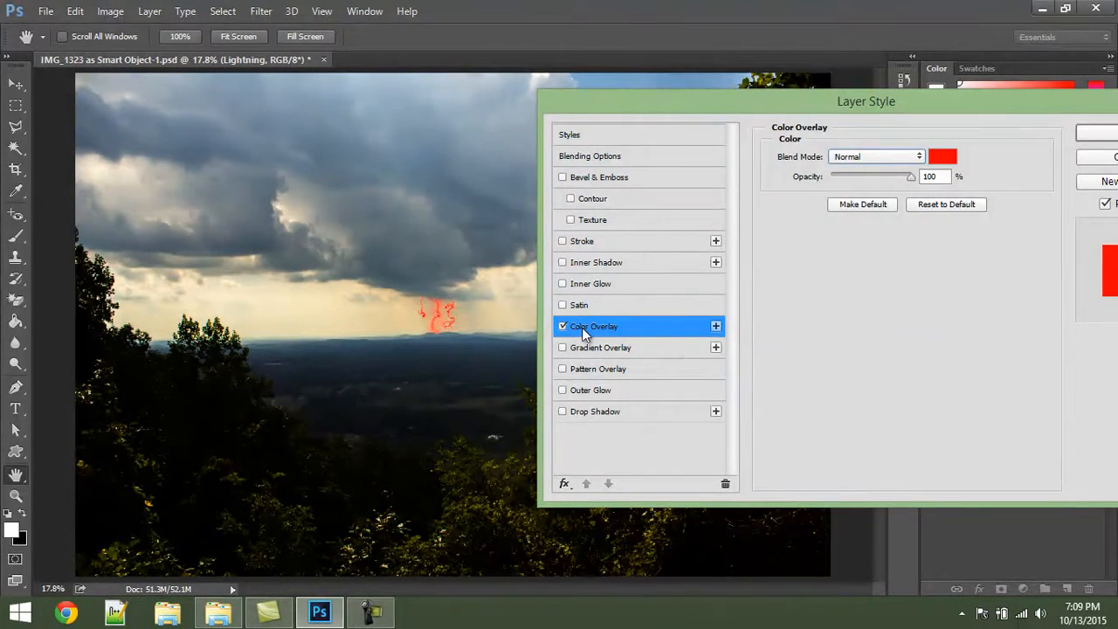
{"action": "left_click", "coordinate": [563, 326]}
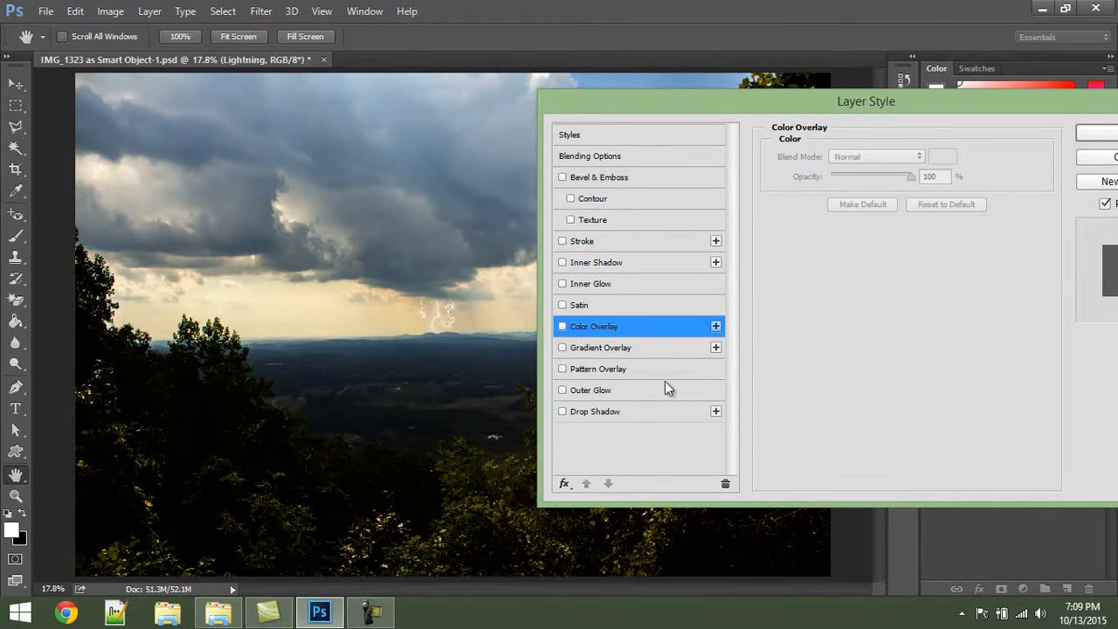
Try a Gradient Overlay with the blue-yellow-blue preset on the Lightning layer and turn the effect off.
{"action": "left_click", "coordinate": [608, 349]}
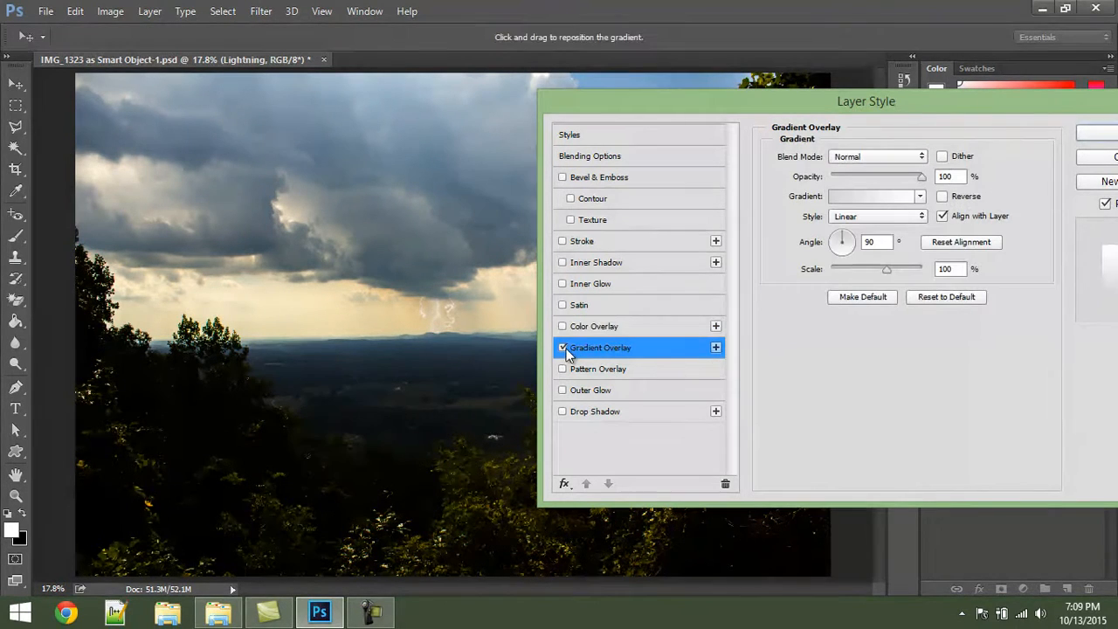
{"action": "left_click", "coordinate": [877, 195]}
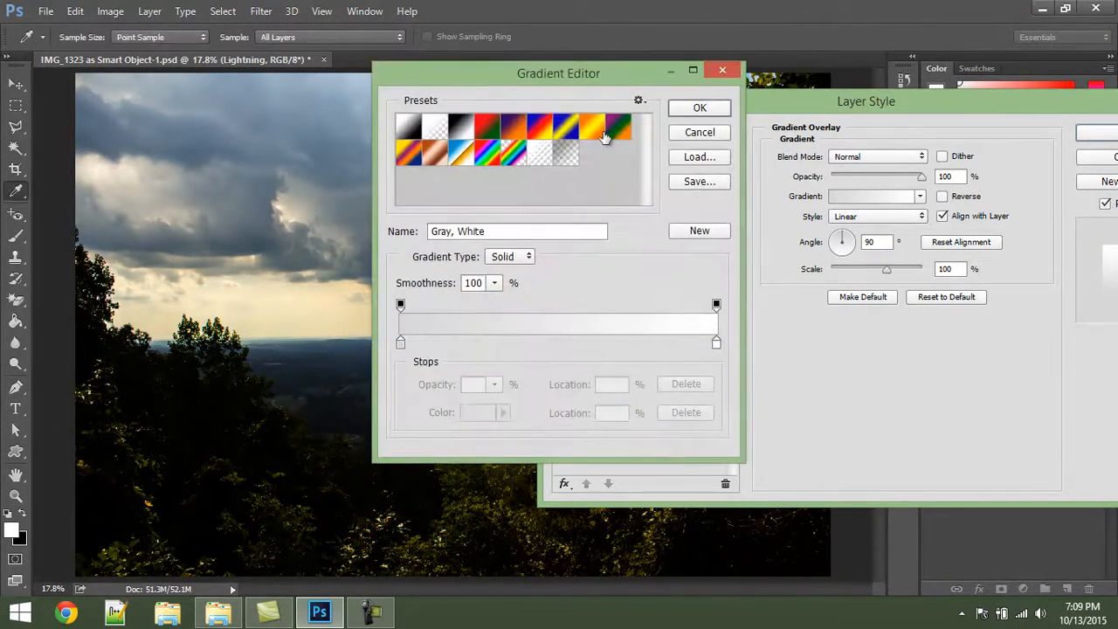
{"action": "left_click", "coordinate": [564, 127]}
{"action": "left_click", "coordinate": [708, 111]}
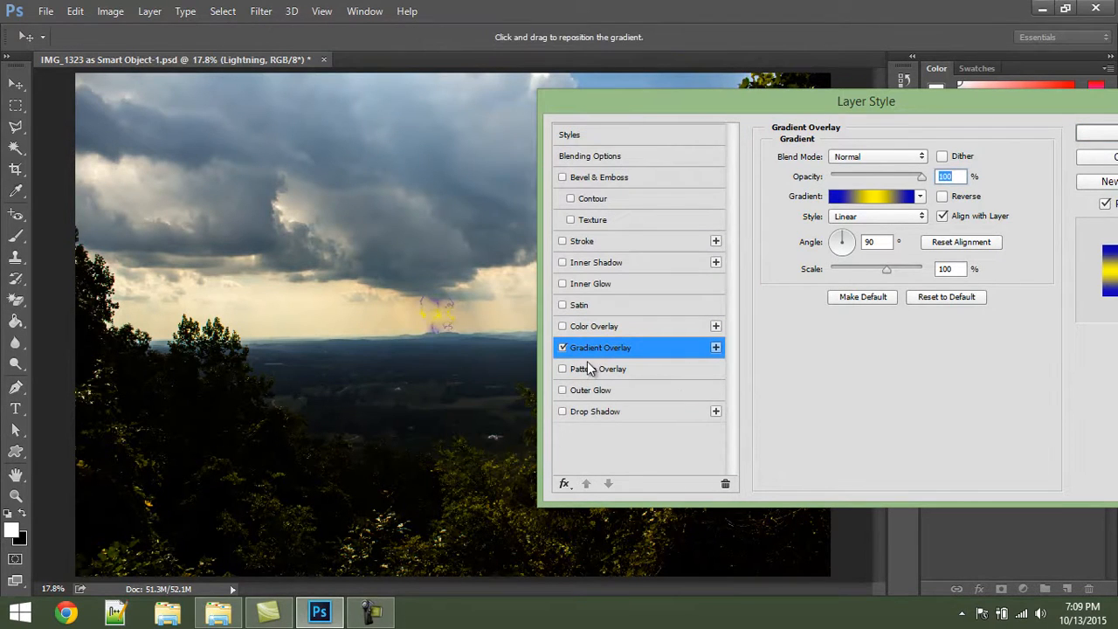
{"action": "left_click", "coordinate": [563, 347]}
Enable Pattern Overlay on the Lightning layer, try another pattern preset, and return to the diagonal line pattern.
{"action": "left_click", "coordinate": [594, 370]}
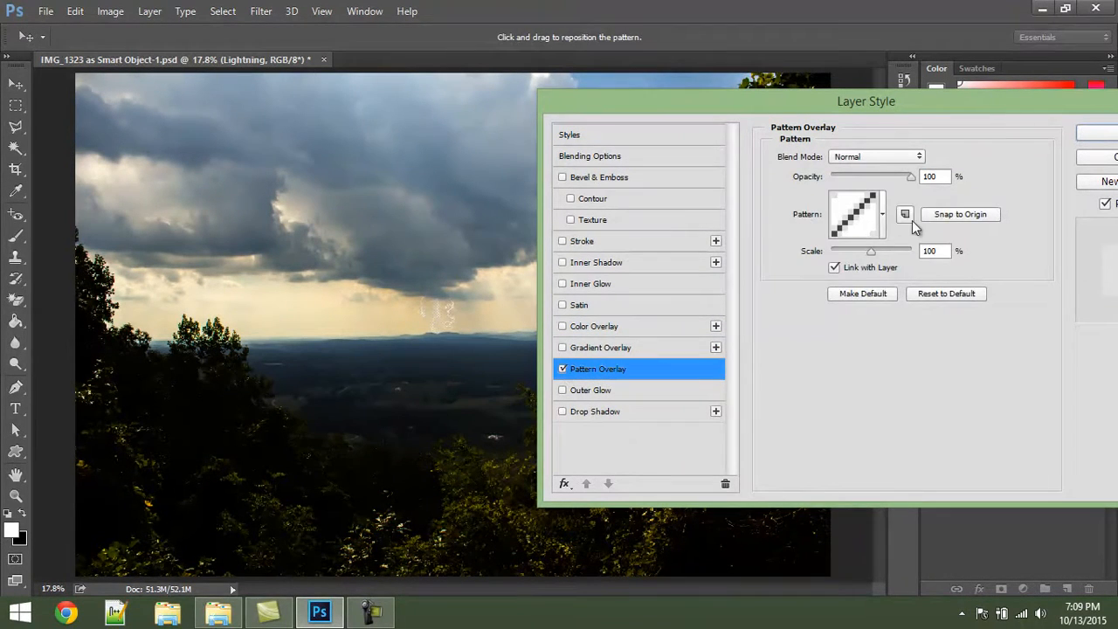
{"action": "left_click", "coordinate": [881, 213]}
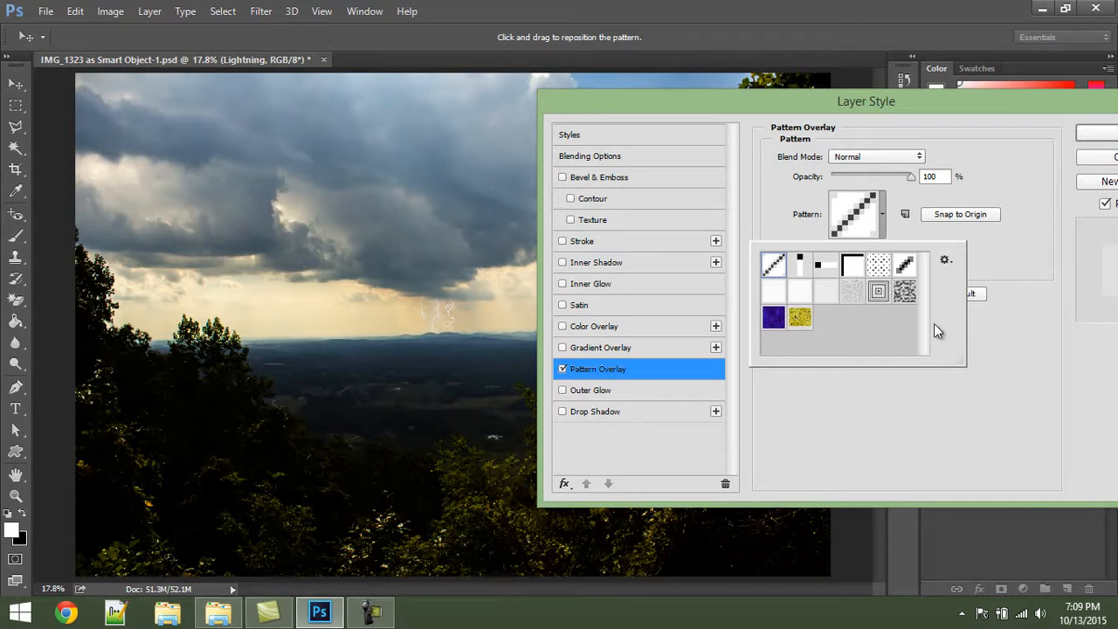
{"action": "left_click", "coordinate": [903, 293]}
{"action": "left_click", "coordinate": [772, 265]}
{"action": "left_click", "coordinate": [1022, 244]}
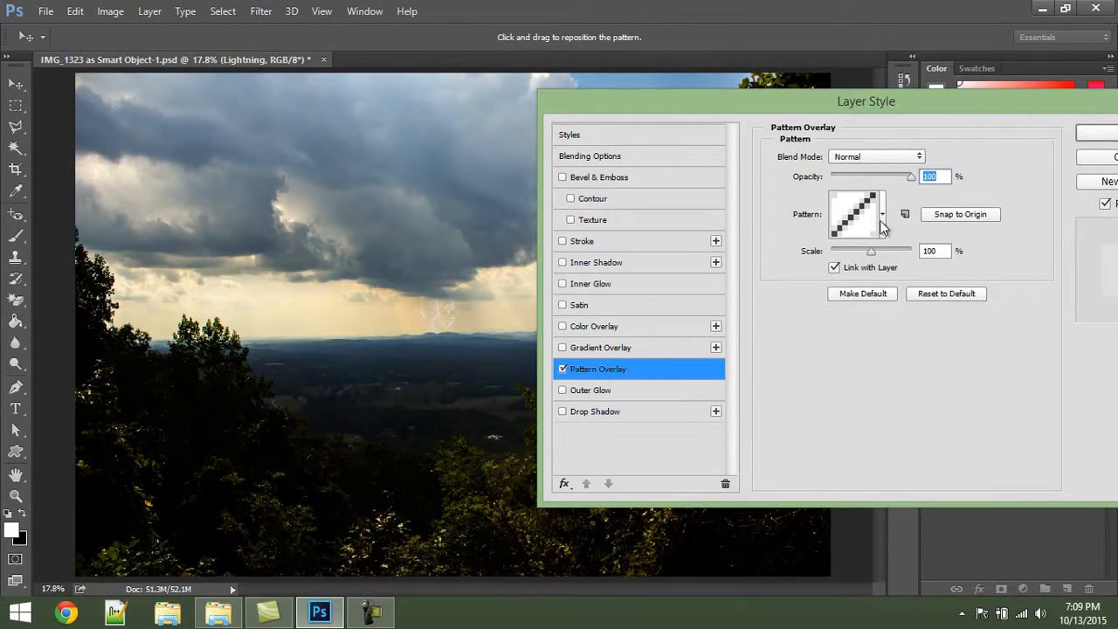
Turn off the Pattern Overlay on the Lightning layer, then try a Drop Shadow and switch it off again.
{"action": "left_click", "coordinate": [562, 368]}
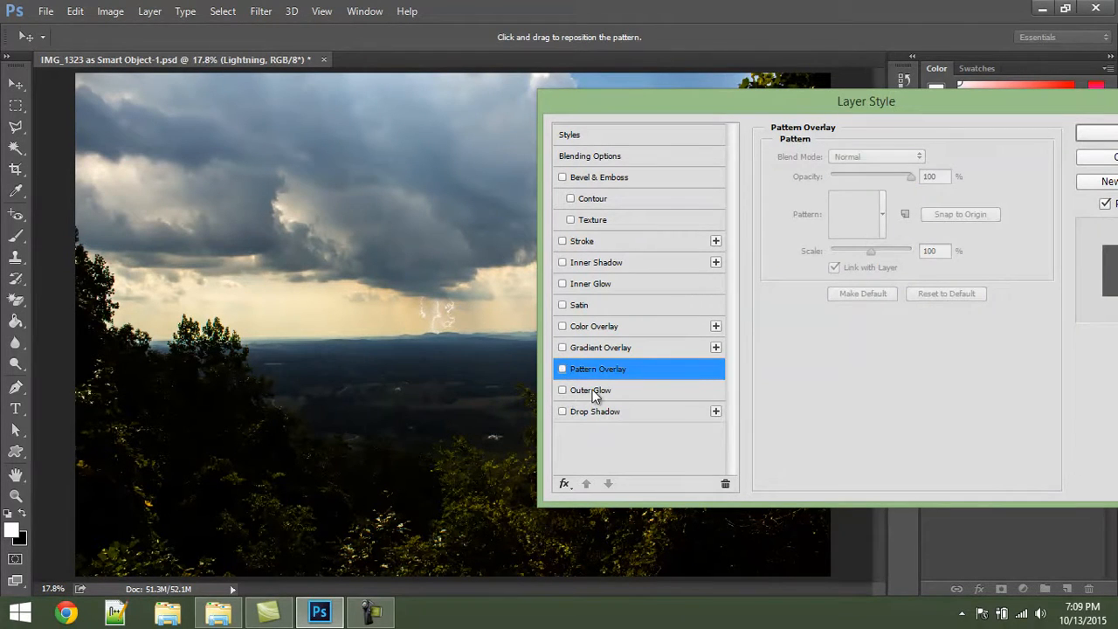
{"action": "left_click", "coordinate": [596, 412]}
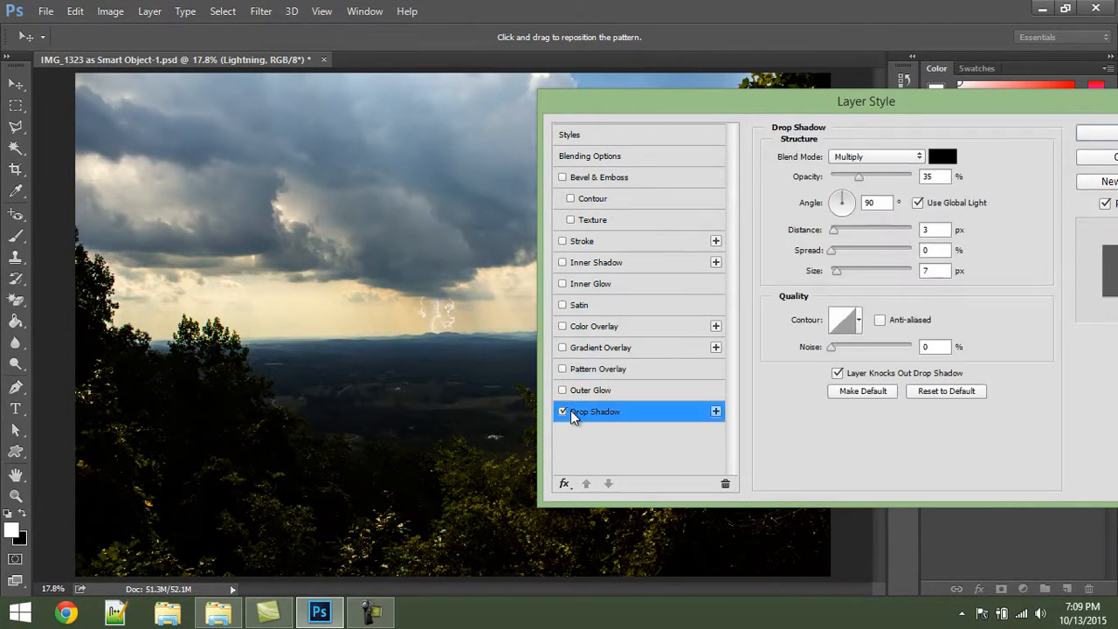
{"action": "left_click", "coordinate": [563, 410]}
Enable Outer Glow on the Lightning layer with its default settings and apply the layer style.
{"action": "left_click", "coordinate": [562, 390]}
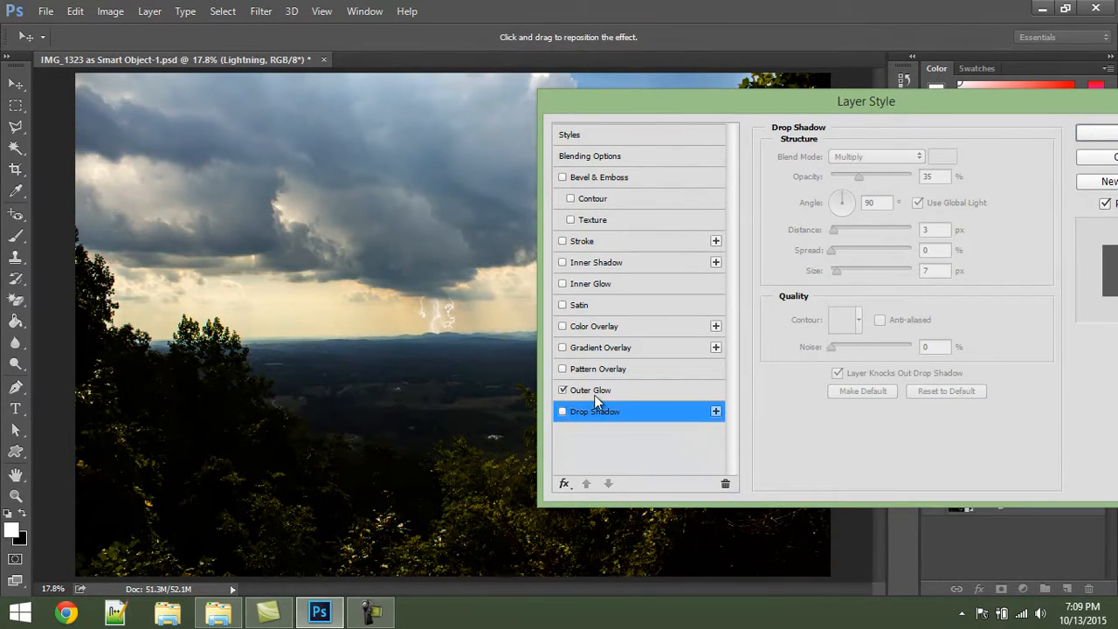
{"action": "left_click", "coordinate": [594, 392]}
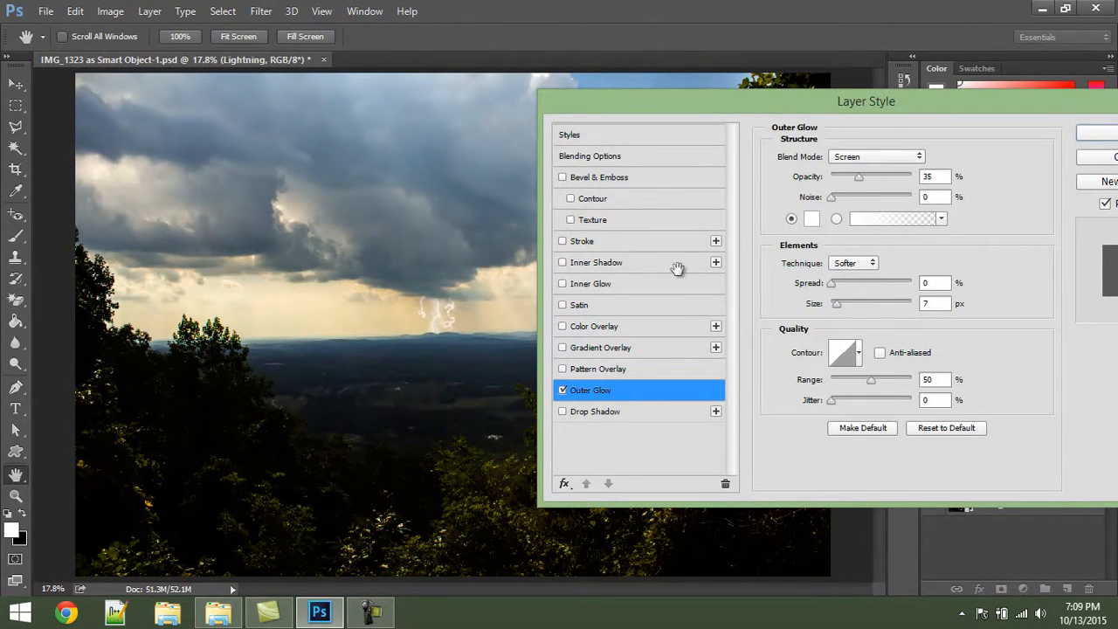
{"action": "scroll", "coordinate": [368, 343], "scroll_direction": "up", "scroll_amount": 4}
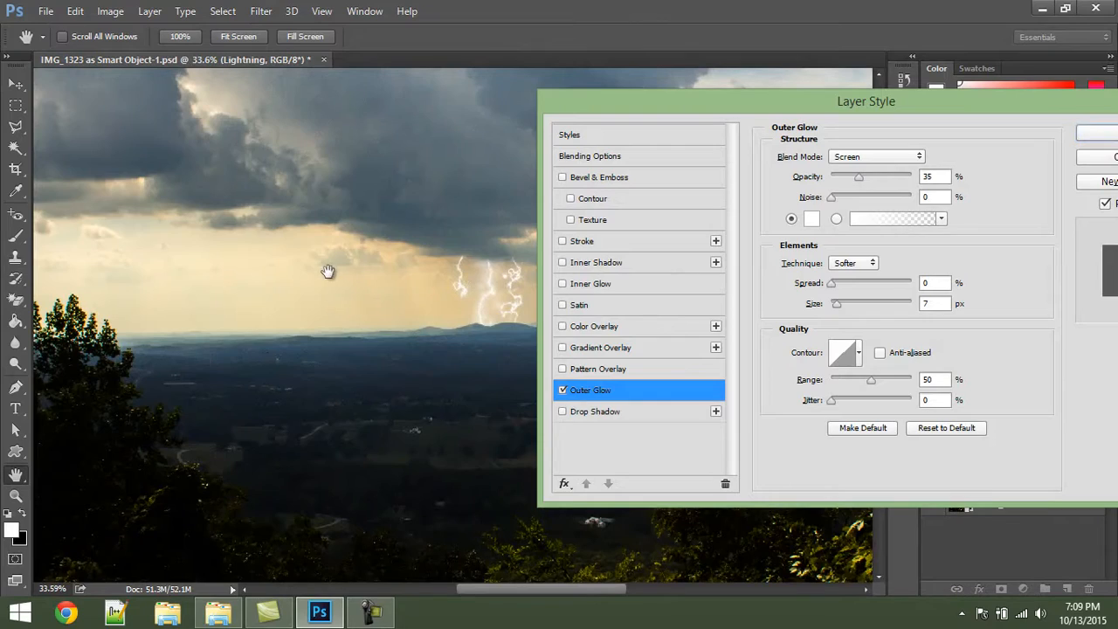
{"action": "key", "text": "Return"}
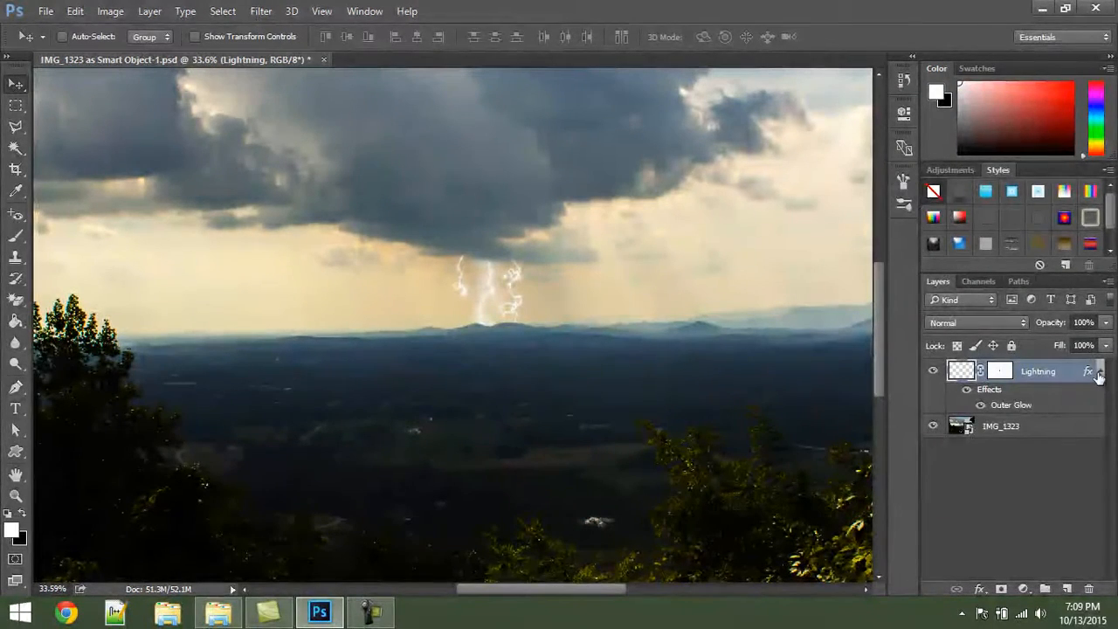
Reopen the Lightning layer's Outer Glow settings and change the glow color to pale cyan dbffff.
{"action": "key", "text": "space"}
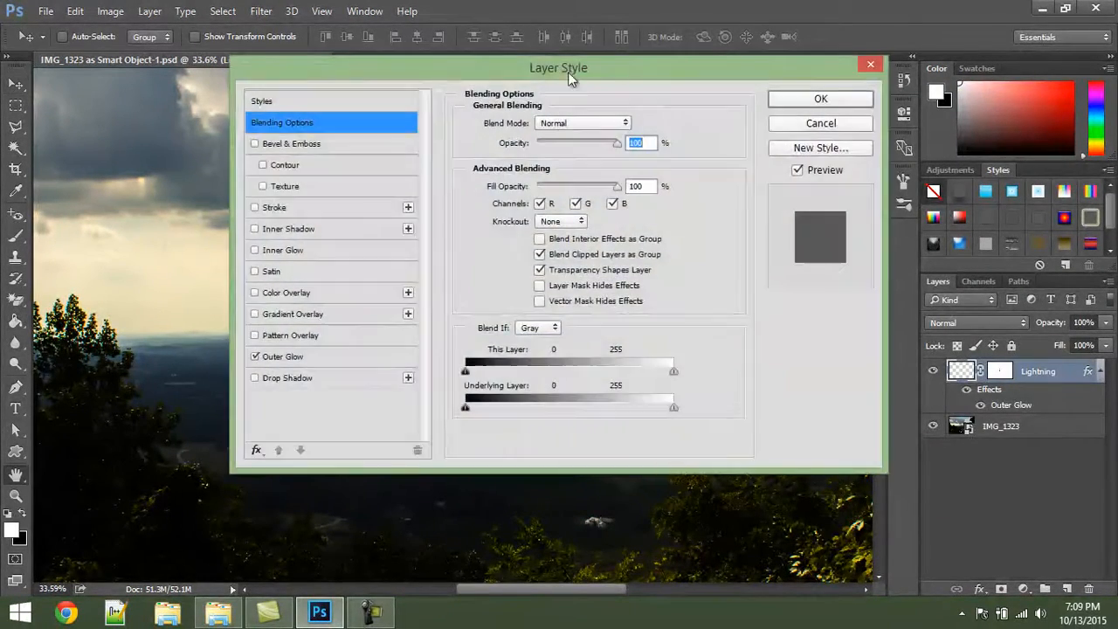
{"action": "left_click_drag", "start_coordinate": [567, 70], "coordinate": [924, 99]}
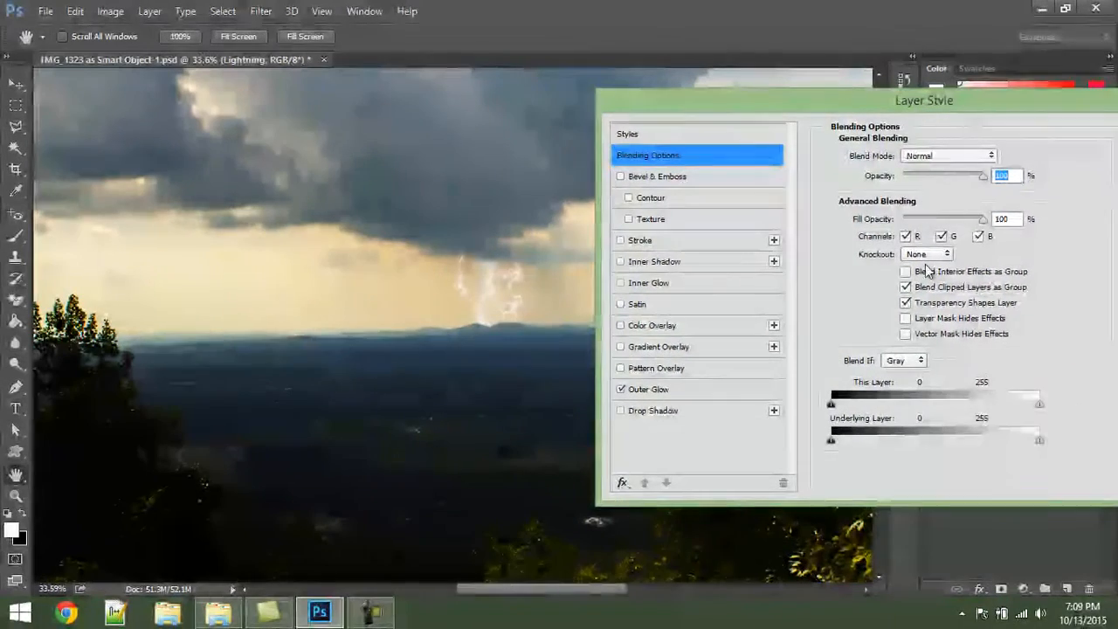
{"action": "left_click", "coordinate": [655, 389]}
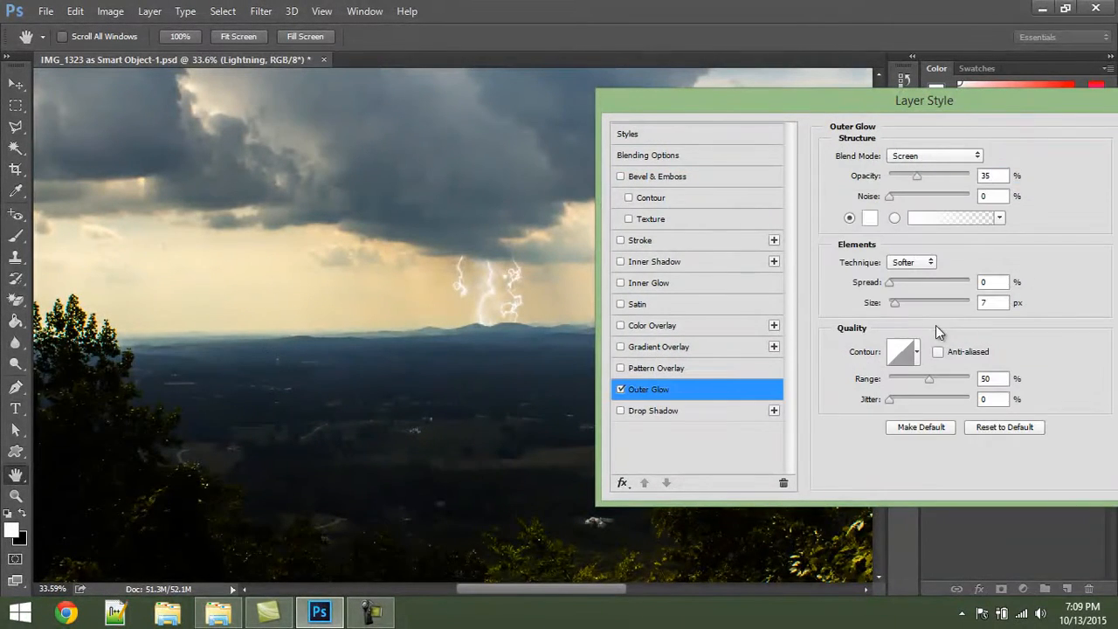
{"action": "left_click", "coordinate": [877, 225]}
{"action": "left_click_drag", "start_coordinate": [790, 189], "coordinate": [895, 173]}
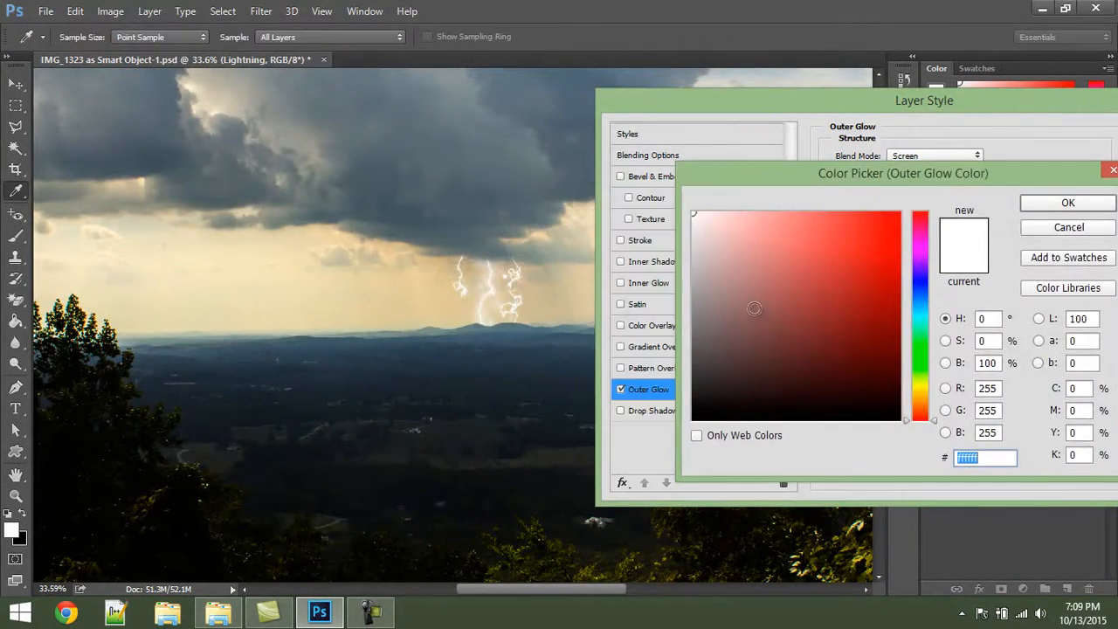
{"action": "mouse_move", "coordinate": [933, 322]}
{"action": "left_mouse_down"}
{"action": "mouse_move", "coordinate": [924, 303]}
{"action": "mouse_move", "coordinate": [923, 320]}
{"action": "left_mouse_up"}
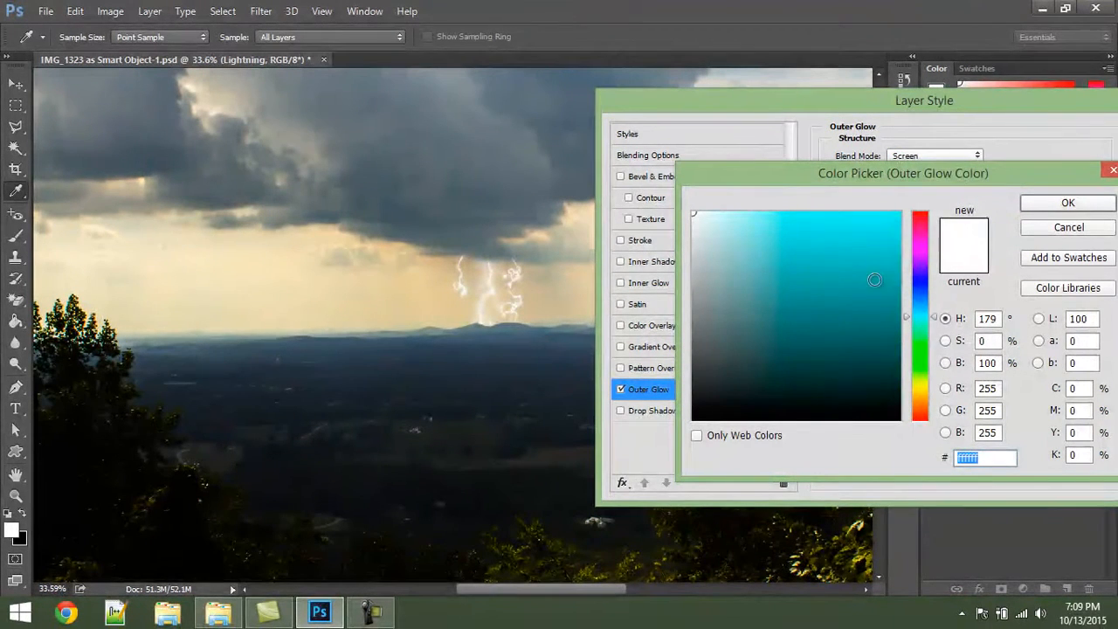
{"action": "left_click_drag", "start_coordinate": [873, 277], "coordinate": [721, 190]}
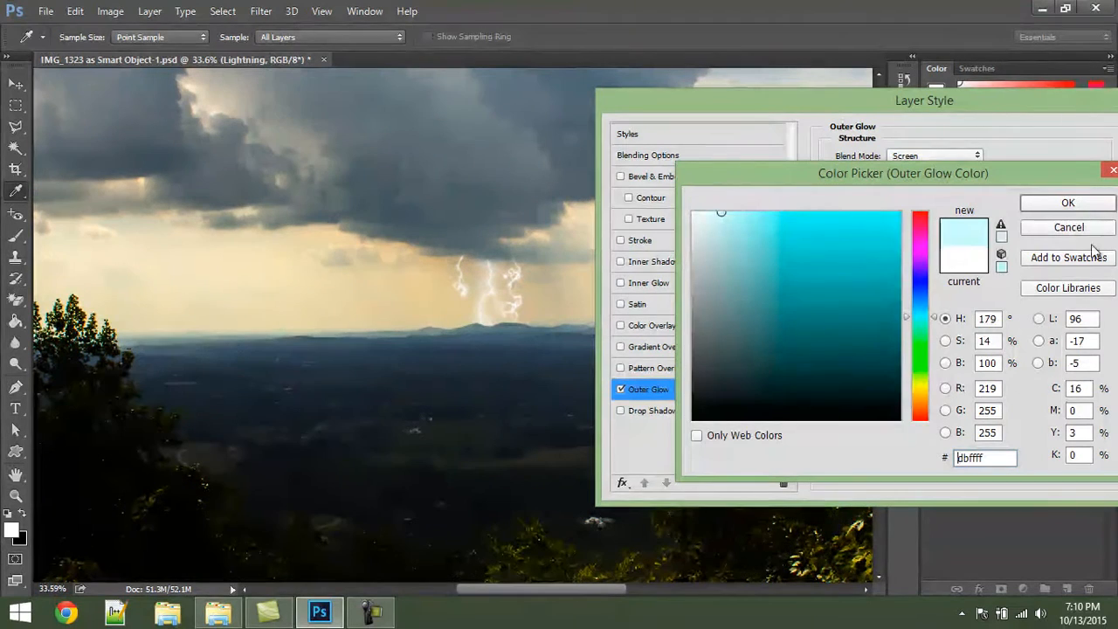
{"action": "left_click", "coordinate": [1067, 202]}
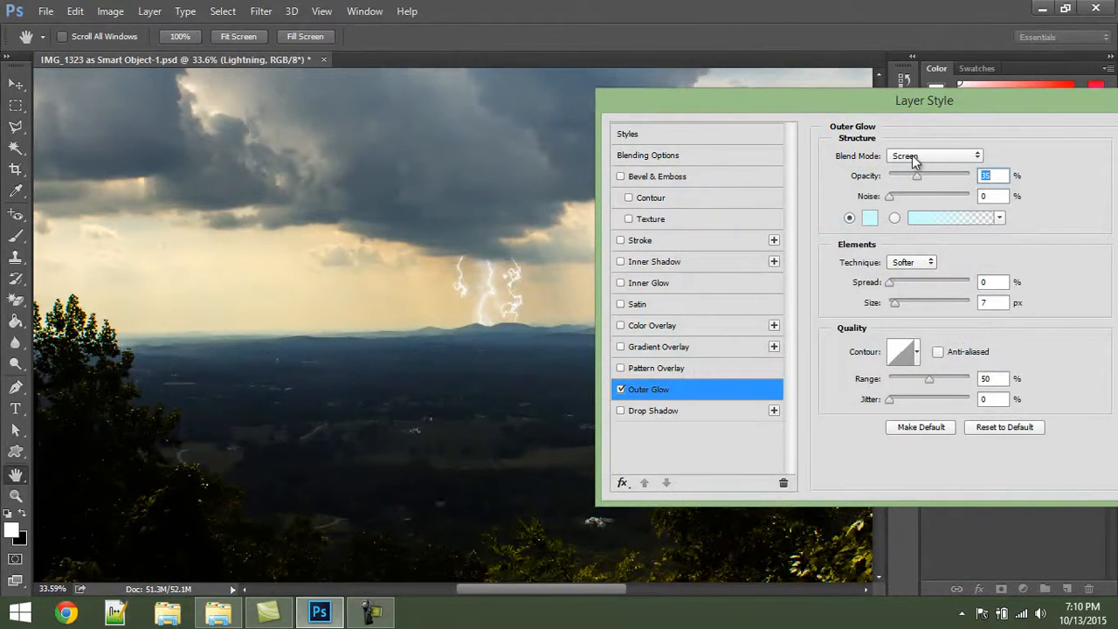
Try the Outer Glow in Color Burn mode with a spread of 13% and a size of 54 px.
{"action": "left_click", "coordinate": [913, 157]}
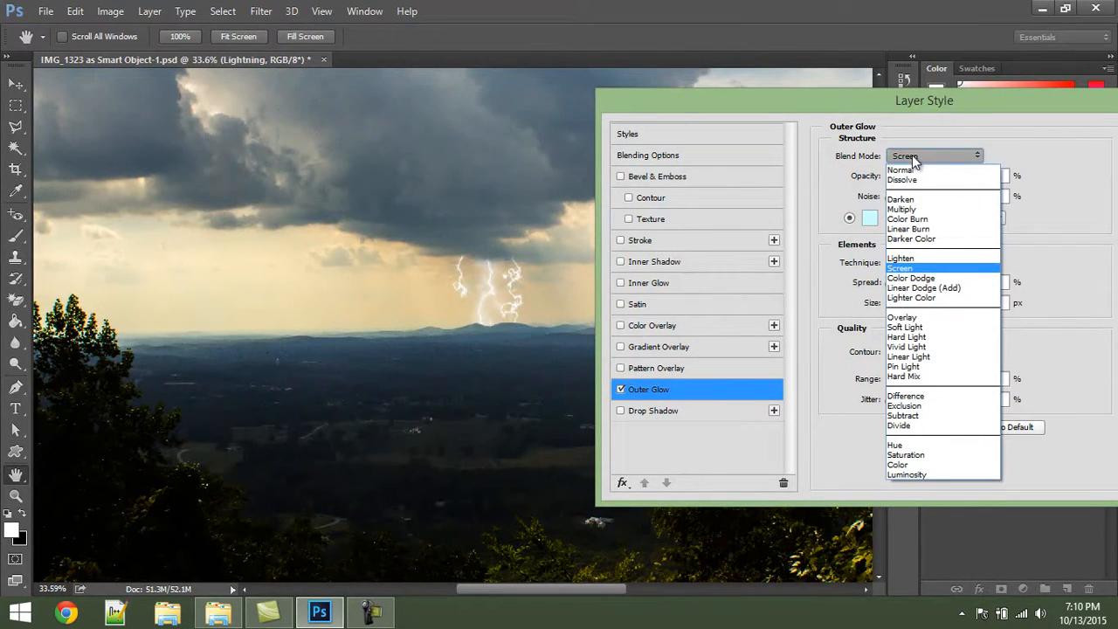
{"action": "left_click", "coordinate": [913, 220]}
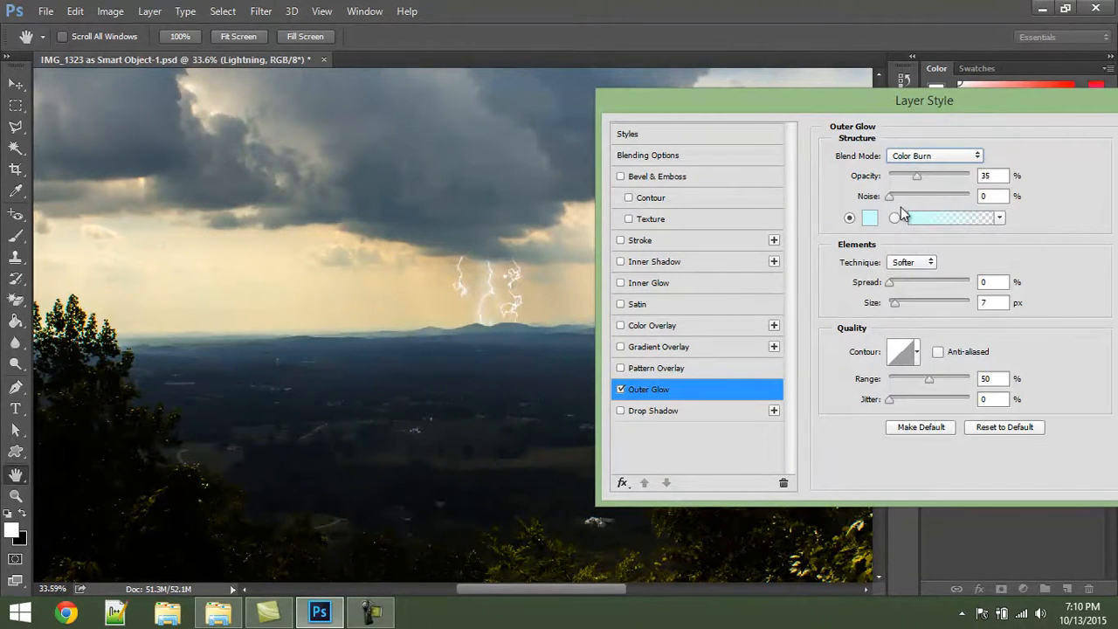
{"action": "left_click", "coordinate": [898, 282]}
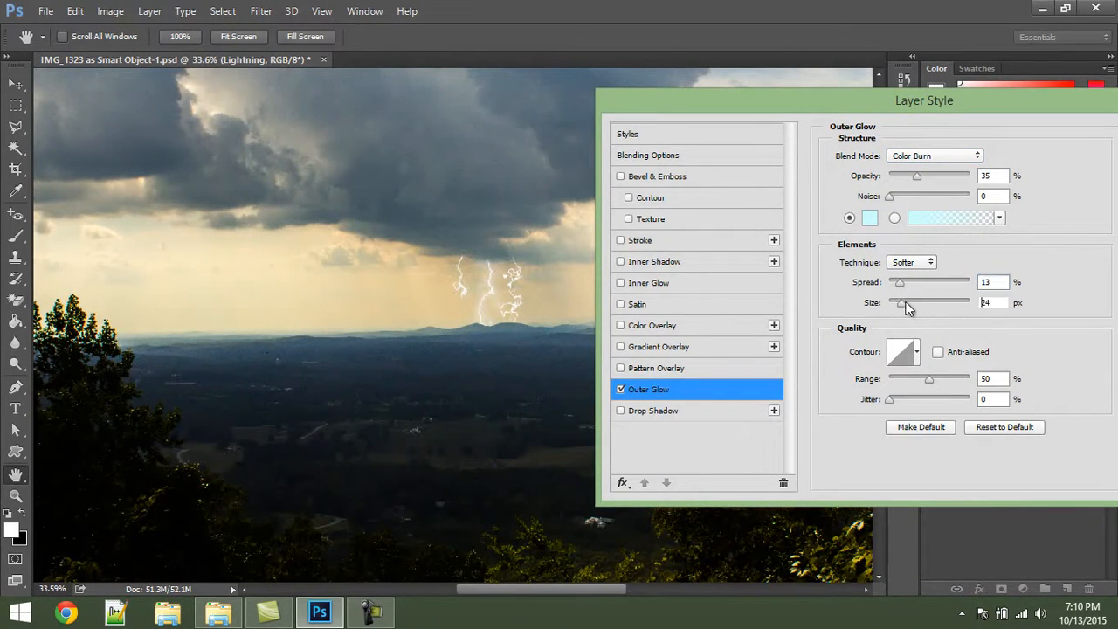
{"action": "left_click_drag", "start_coordinate": [894, 302], "coordinate": [910, 302]}
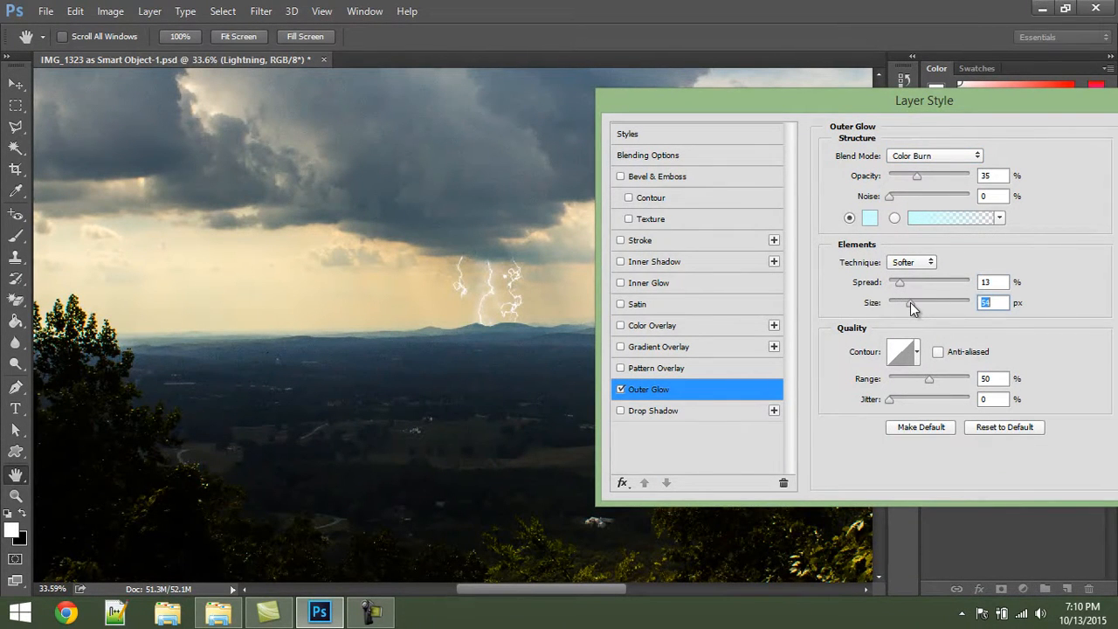
Set the Outer Glow's opacity to 100%, size to 13 px and spread to 28%.
{"action": "left_click", "coordinate": [914, 157]}
{"action": "left_click", "coordinate": [914, 156]}
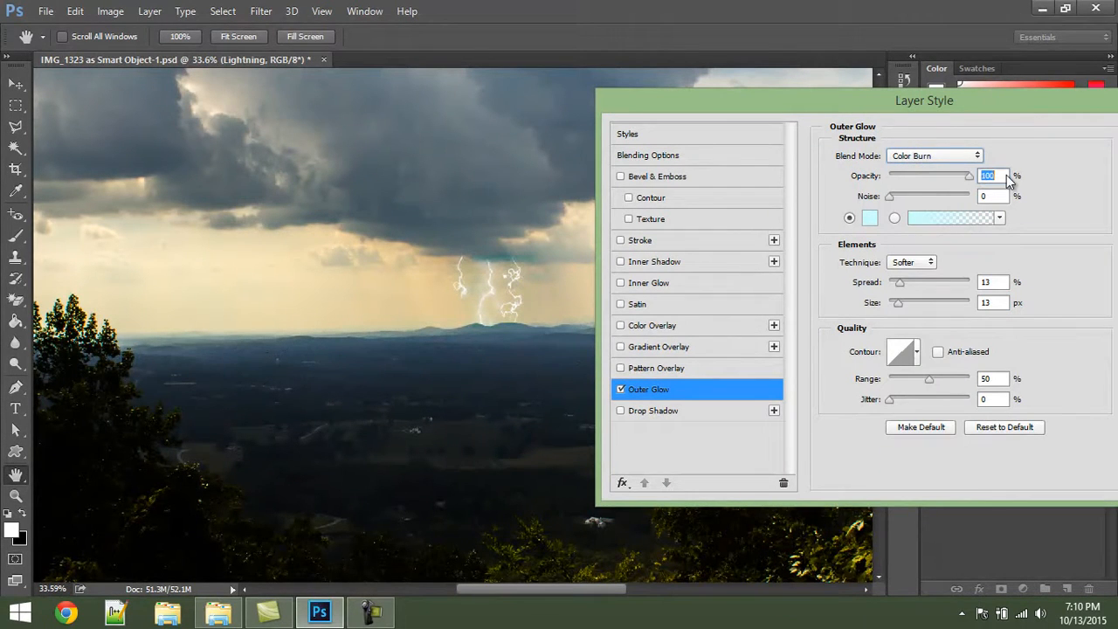
{"action": "key", "text": "Up"}
{"action": "key", "text": "Up"}
{"action": "left_click", "coordinate": [905, 283]}
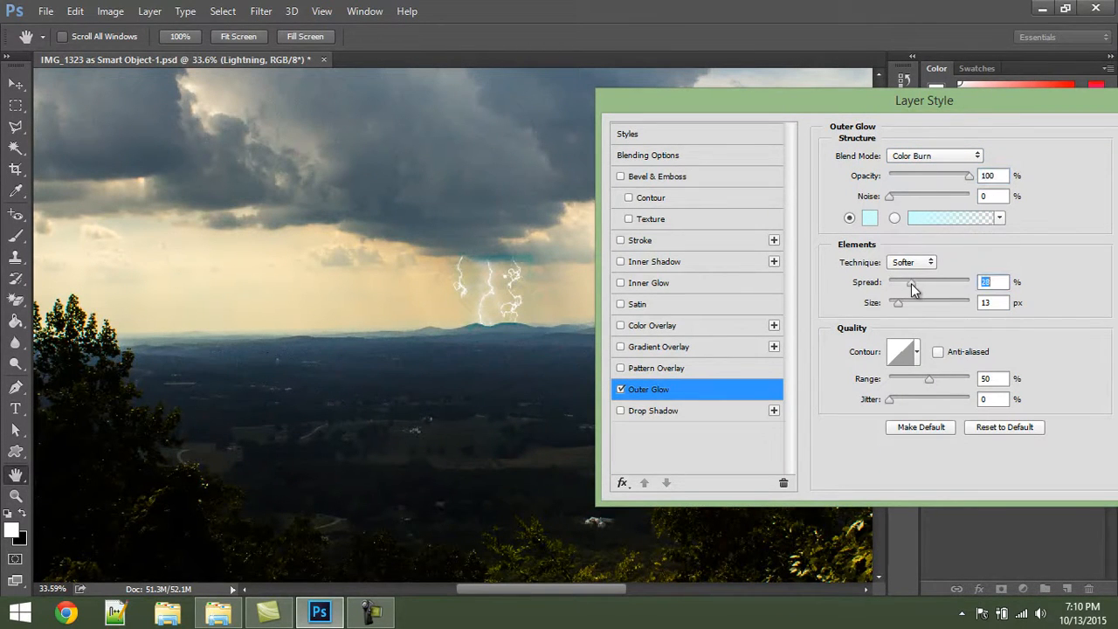
Compare the Soft Light, Multiply, Overlay and Screen blend modes for the Outer Glow and settle on Color.
{"action": "left_click", "coordinate": [915, 157]}
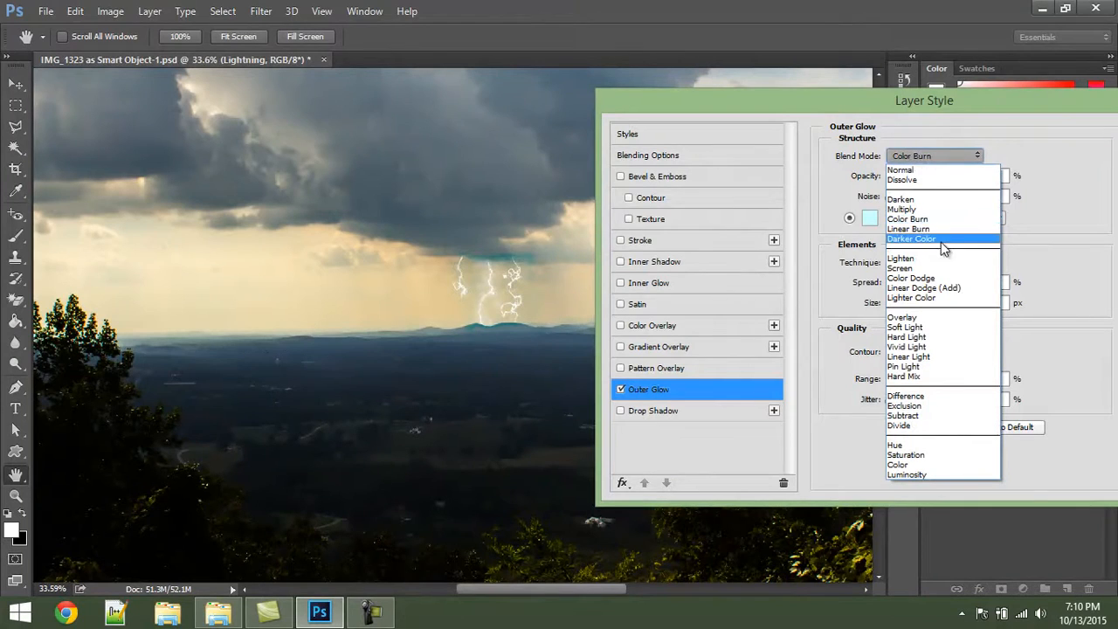
{"action": "left_click", "coordinate": [915, 327]}
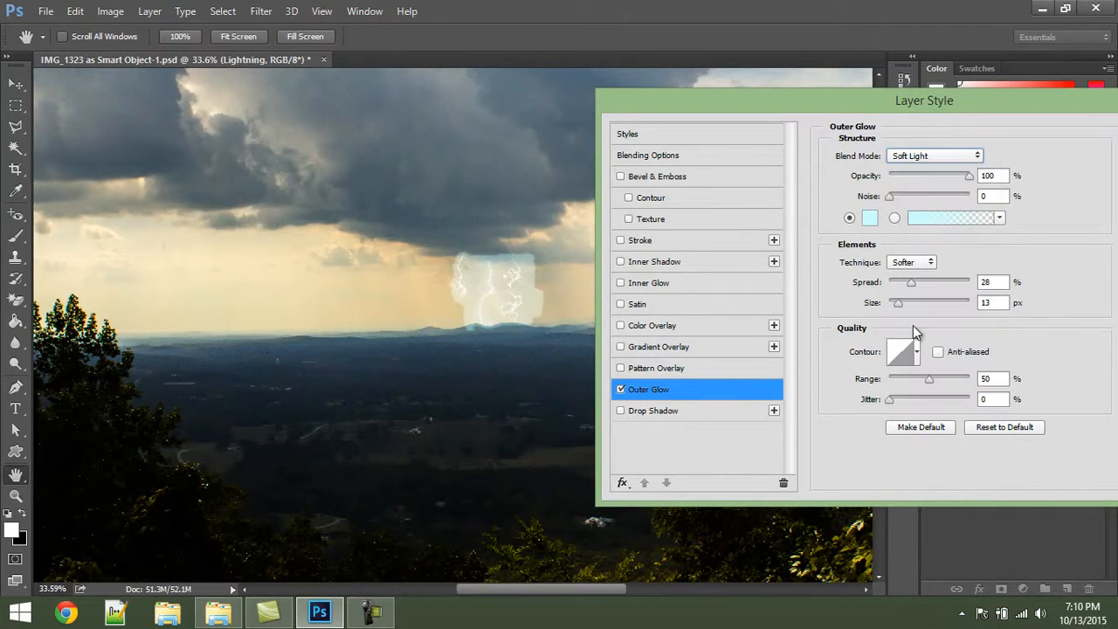
{"action": "left_click", "coordinate": [971, 155]}
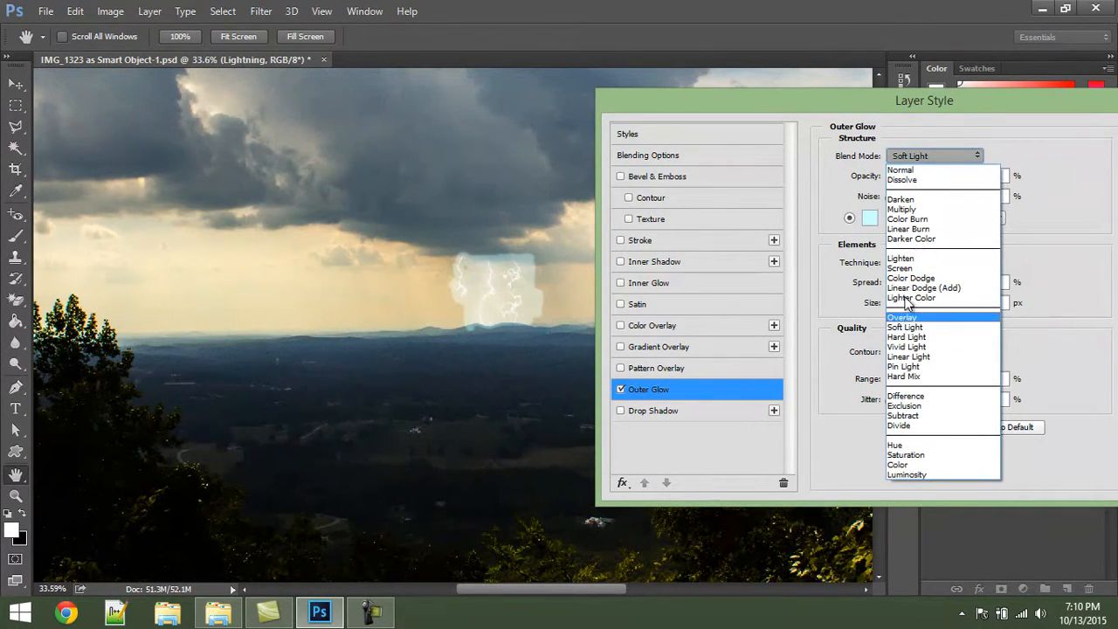
{"action": "left_click", "coordinate": [971, 156]}
{"action": "left_click", "coordinate": [968, 157]}
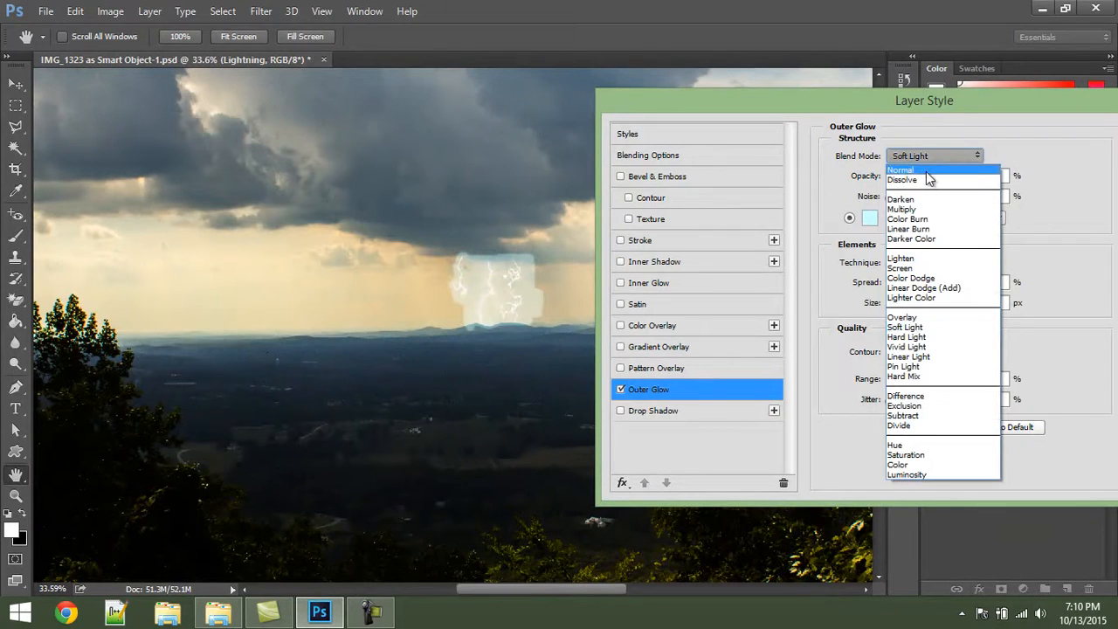
{"action": "left_click", "coordinate": [912, 209]}
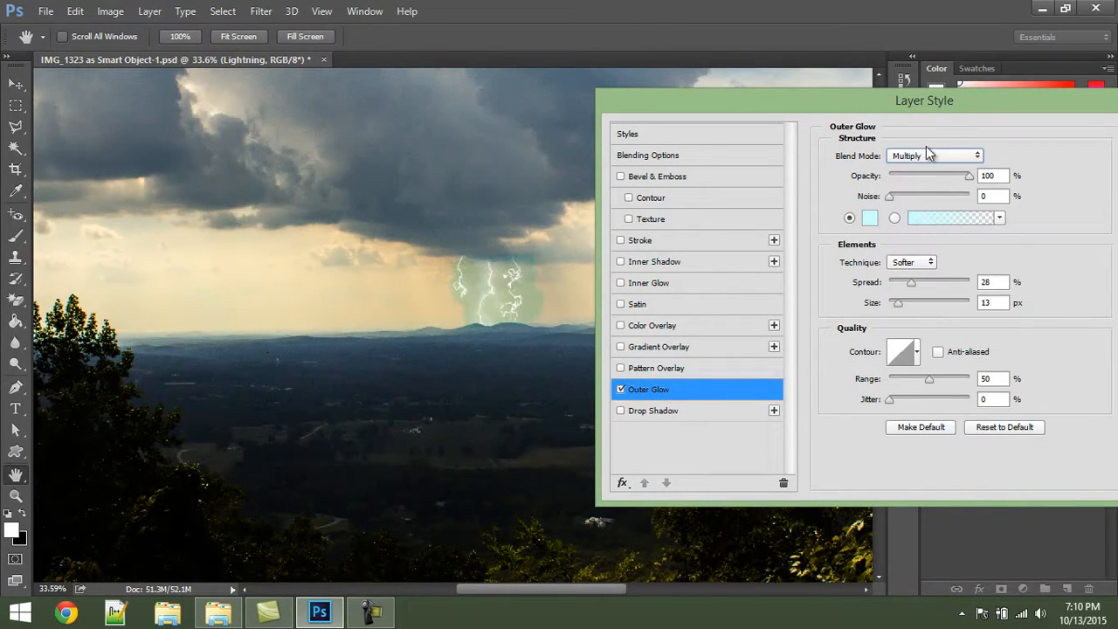
{"action": "left_click", "coordinate": [928, 158]}
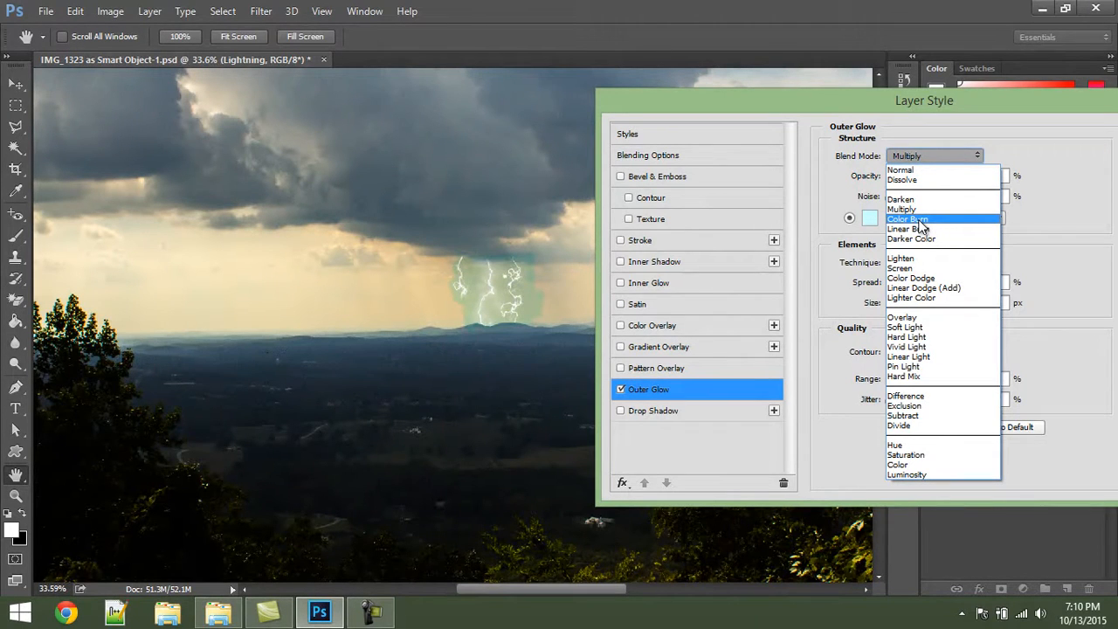
{"action": "left_click", "coordinate": [908, 317]}
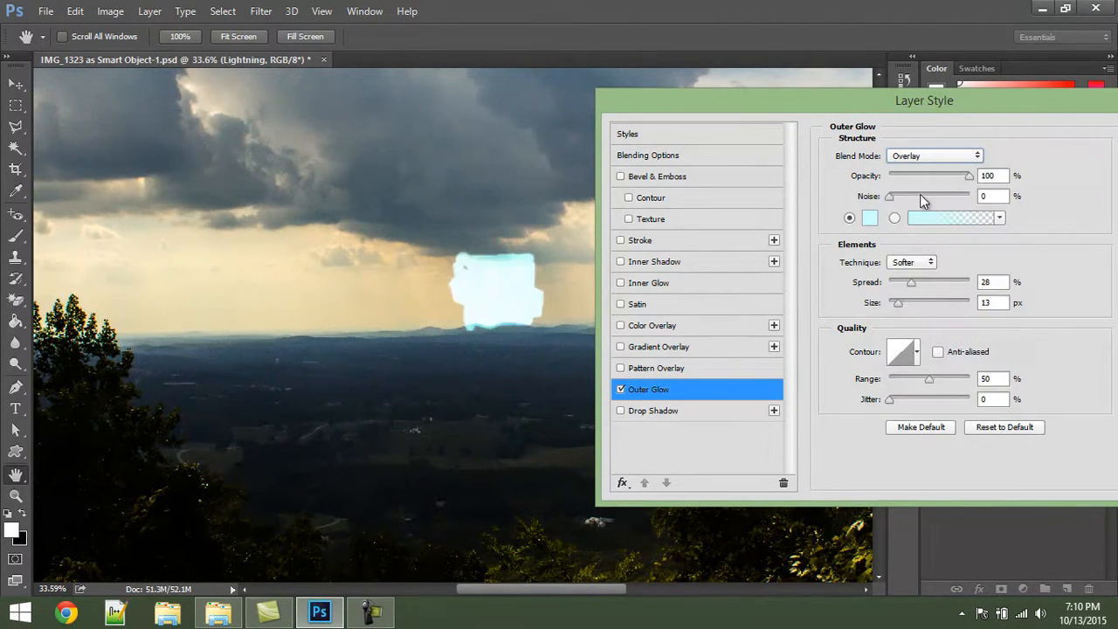
{"action": "left_click", "coordinate": [908, 154]}
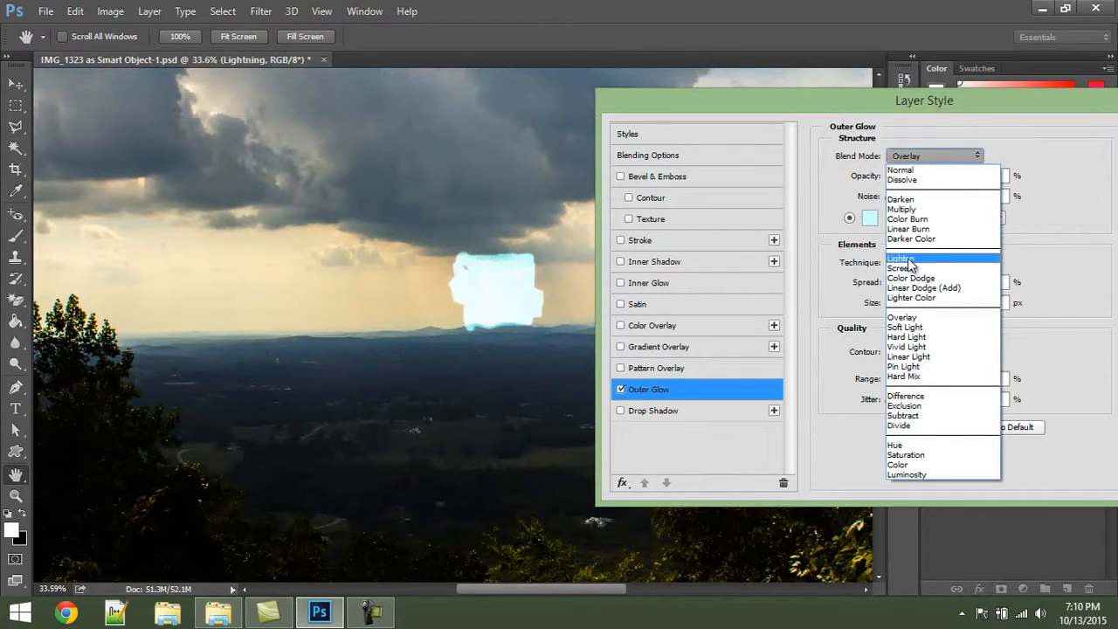
{"action": "left_click", "coordinate": [916, 265]}
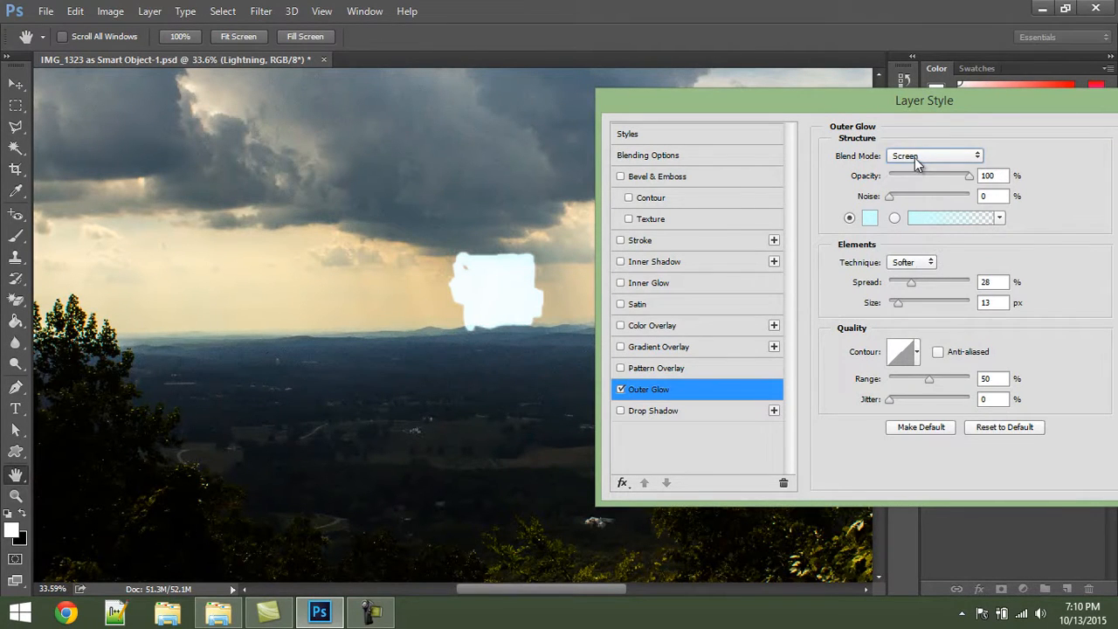
{"action": "left_click", "coordinate": [914, 157]}
{"action": "left_click", "coordinate": [910, 463]}
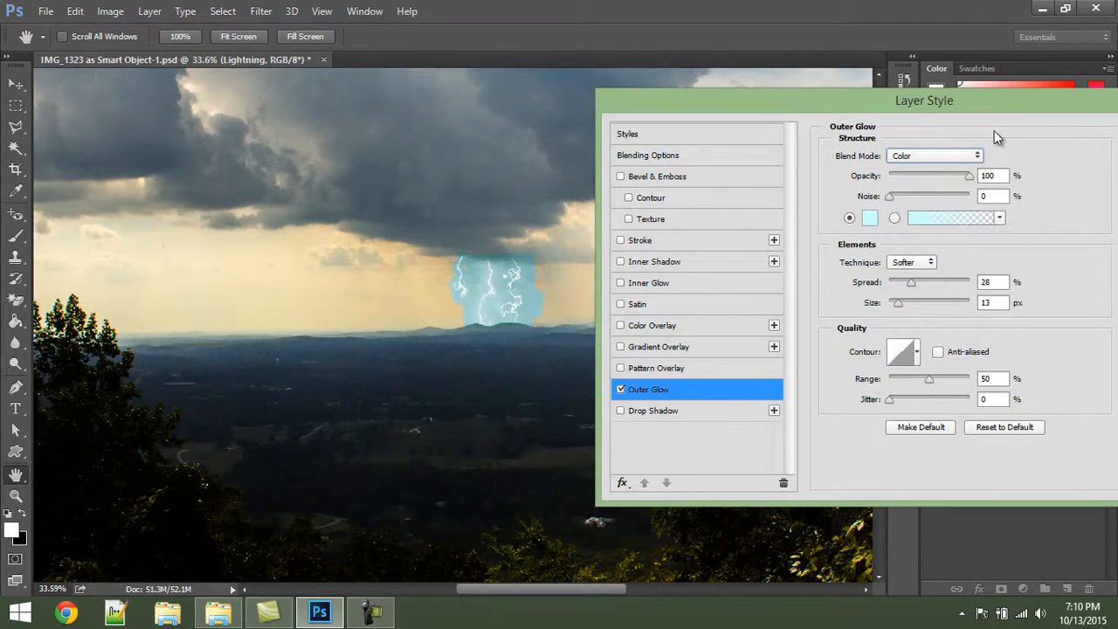
Set the Outer Glow's spread to 0%, try a 250 px size, reduce its size and opacity, and adjust the layer's general blending opacity.
{"action": "left_click_drag", "start_coordinate": [911, 282], "coordinate": [978, 311]}
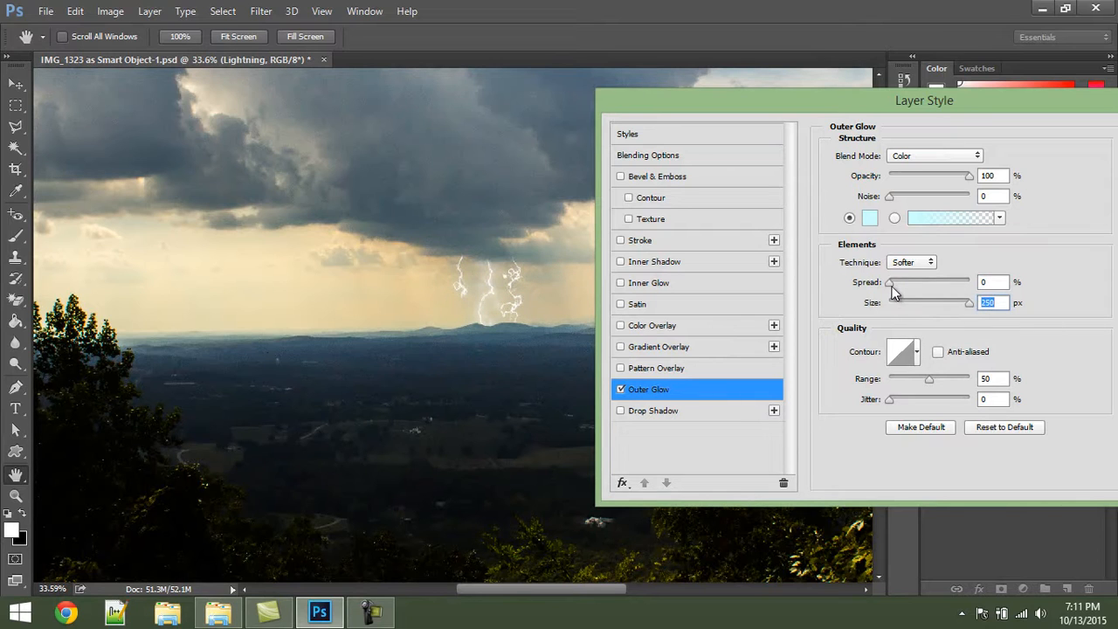
{"action": "left_click_drag", "start_coordinate": [918, 310], "coordinate": [902, 301]}
{"action": "mouse_move", "coordinate": [891, 282]}
{"action": "left_mouse_down"}
{"action": "mouse_move", "coordinate": [966, 288]}
{"action": "mouse_move", "coordinate": [882, 288]}
{"action": "left_mouse_up"}
{"action": "left_click", "coordinate": [895, 304]}
{"action": "left_click_drag", "start_coordinate": [961, 176], "coordinate": [943, 175]}
{"action": "left_click", "coordinate": [670, 158]}
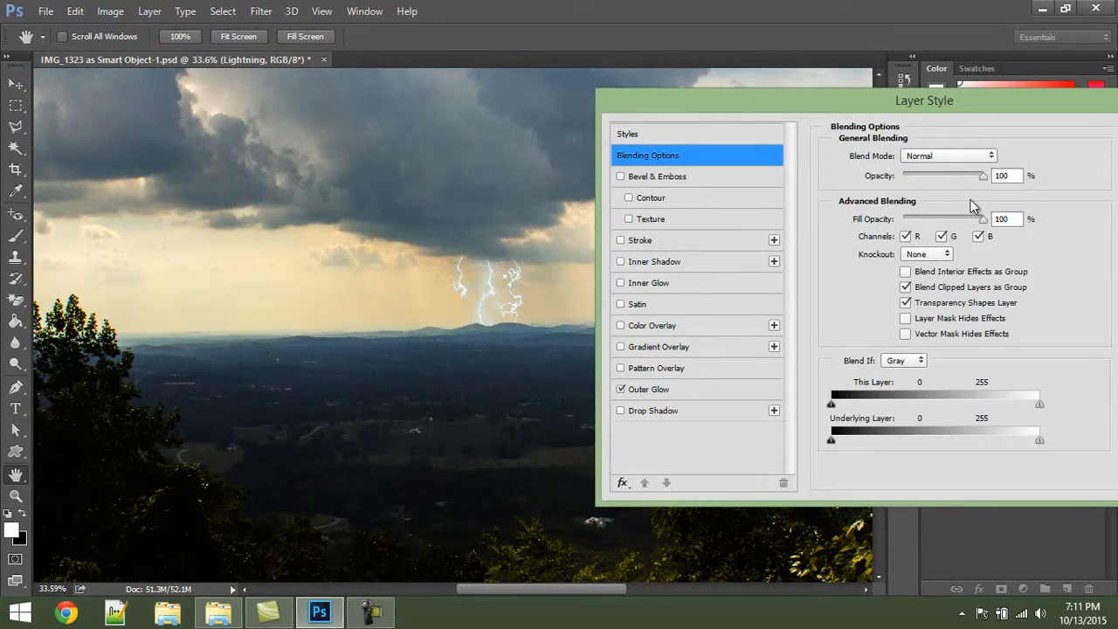
{"action": "left_click_drag", "start_coordinate": [964, 177], "coordinate": [958, 179]}
Add a Color Overlay effect to the lightning and set its colour to bright yellow, fffc00.
{"action": "left_click", "coordinate": [662, 327]}
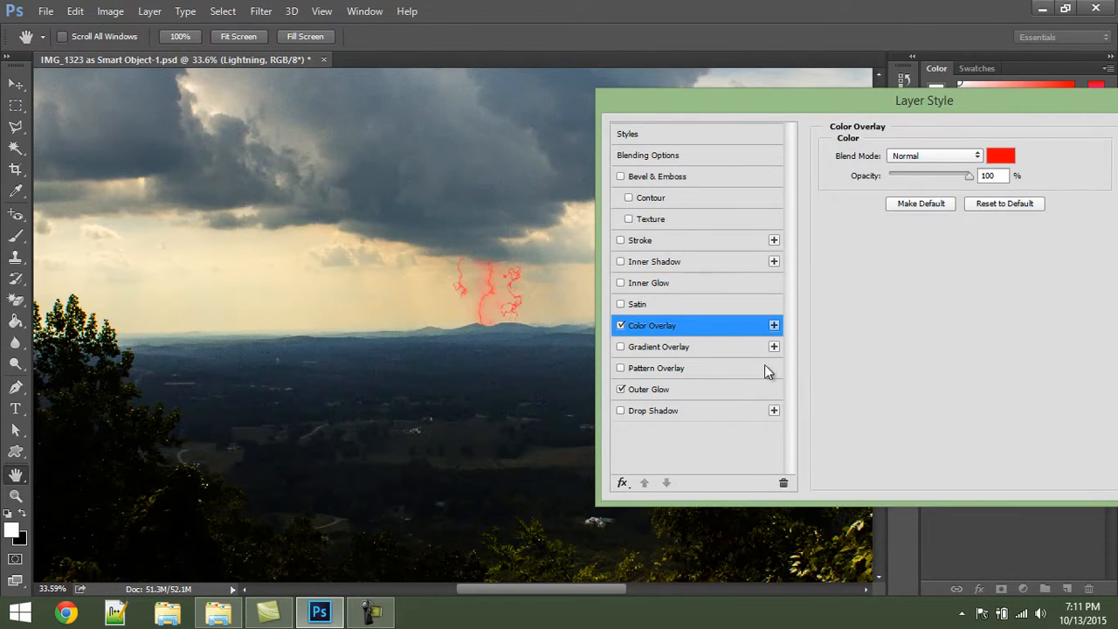
{"action": "left_click", "coordinate": [1001, 158]}
{"action": "left_click", "coordinate": [580, 318]}
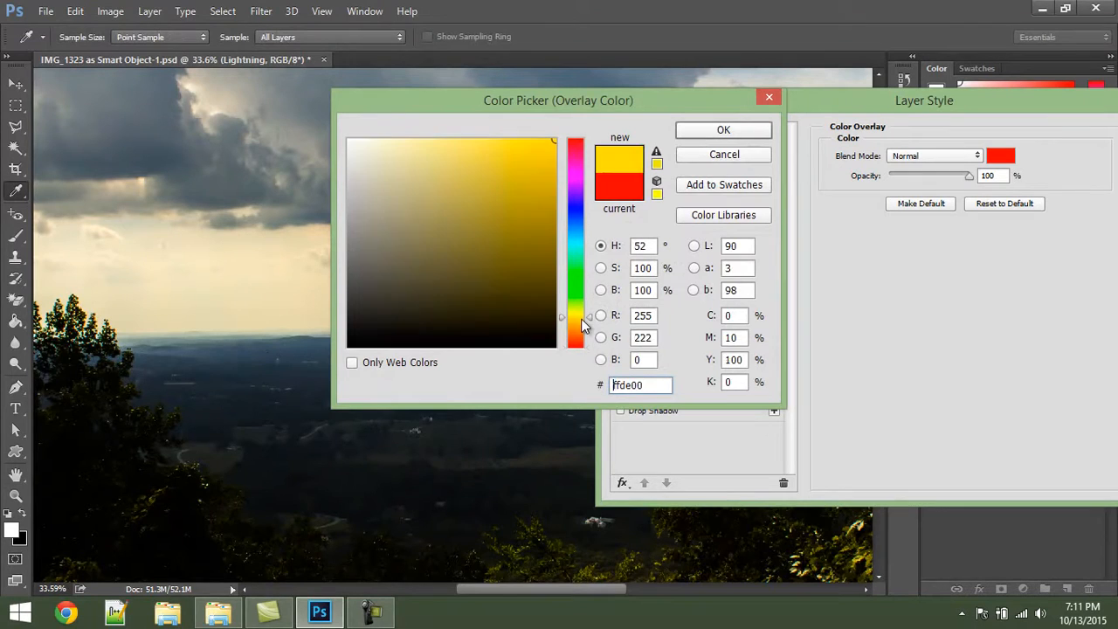
{"action": "left_click_drag", "start_coordinate": [581, 319], "coordinate": [582, 313]}
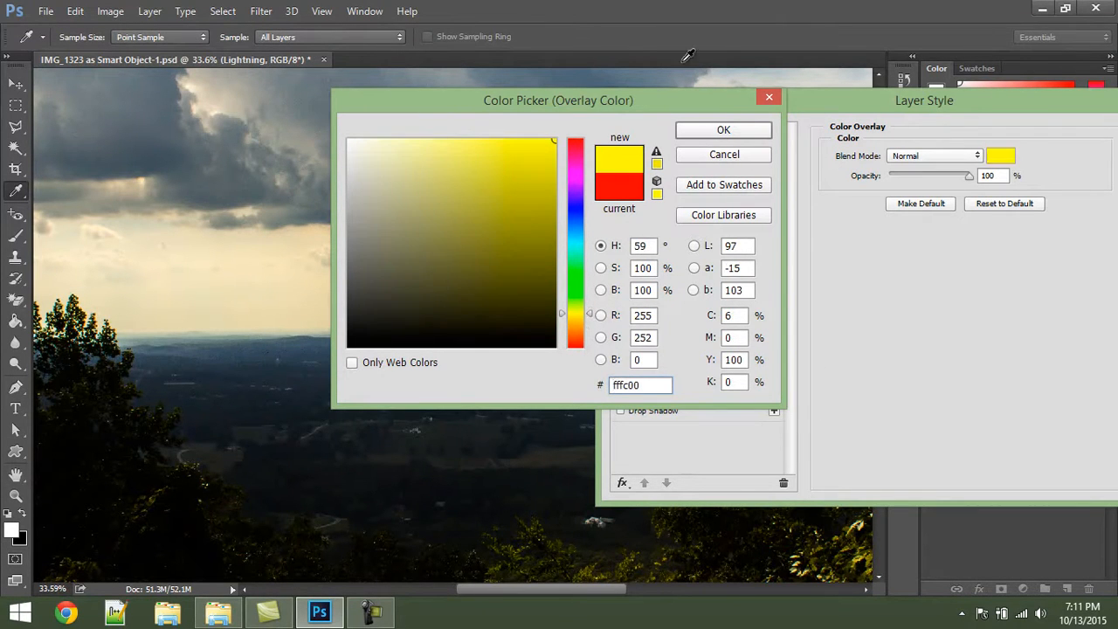
{"action": "left_click", "coordinate": [724, 130]}
Try the Overlay, Soft Light and Hard Light blend modes for the Color Overlay and reduce its opacity to 19%.
{"action": "left_click", "coordinate": [934, 155]}
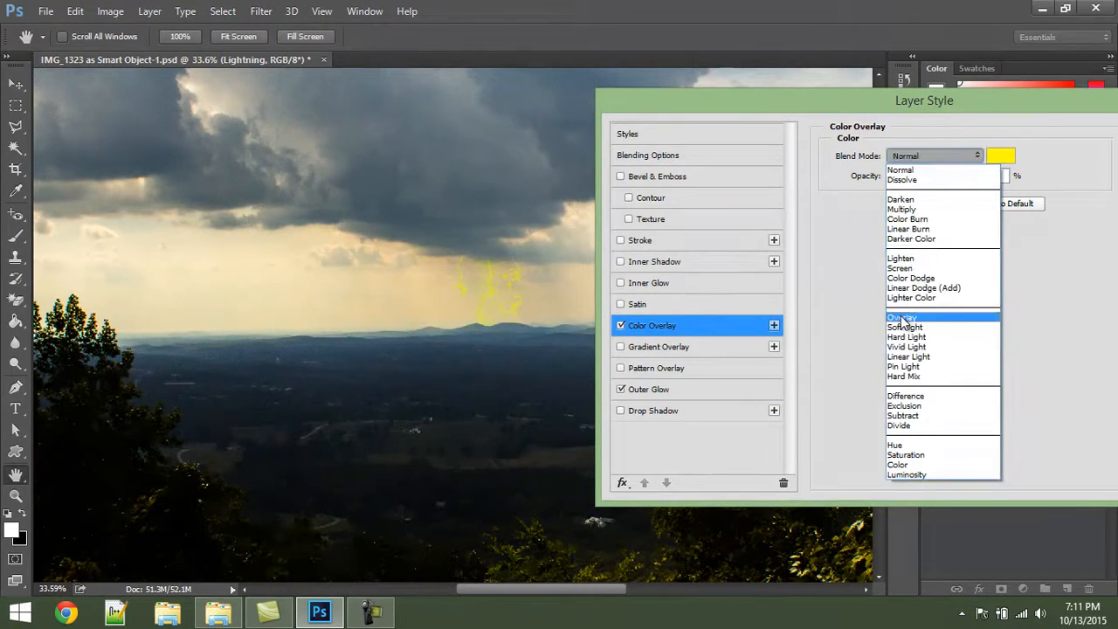
{"action": "left_click", "coordinate": [901, 318]}
{"action": "left_click", "coordinate": [950, 159]}
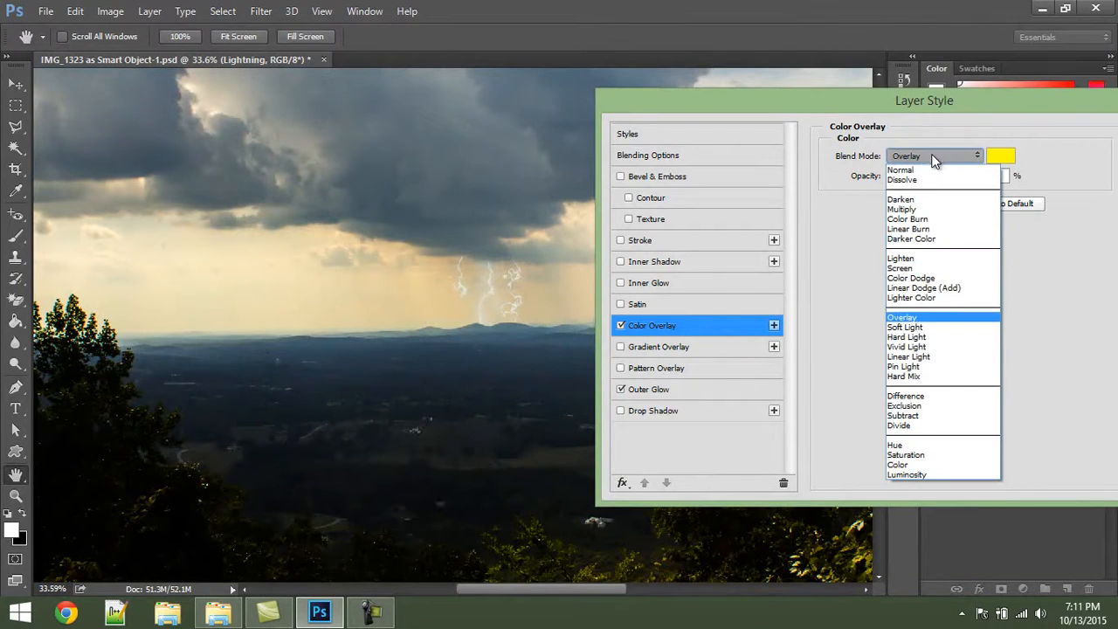
{"action": "left_click", "coordinate": [913, 329]}
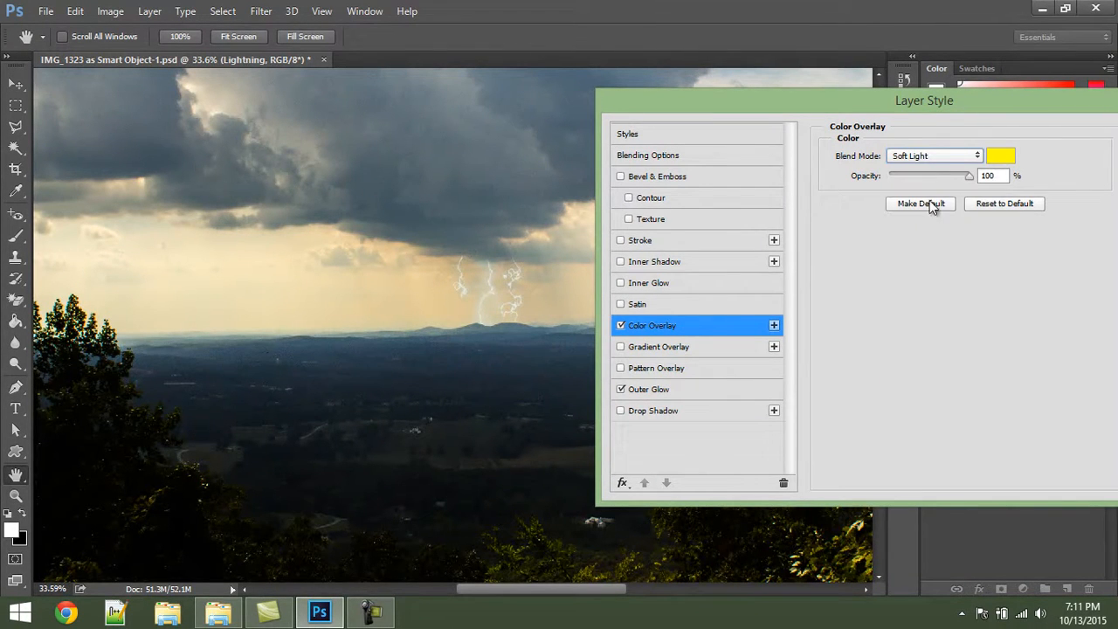
{"action": "left_click", "coordinate": [935, 155]}
{"action": "left_click", "coordinate": [903, 336]}
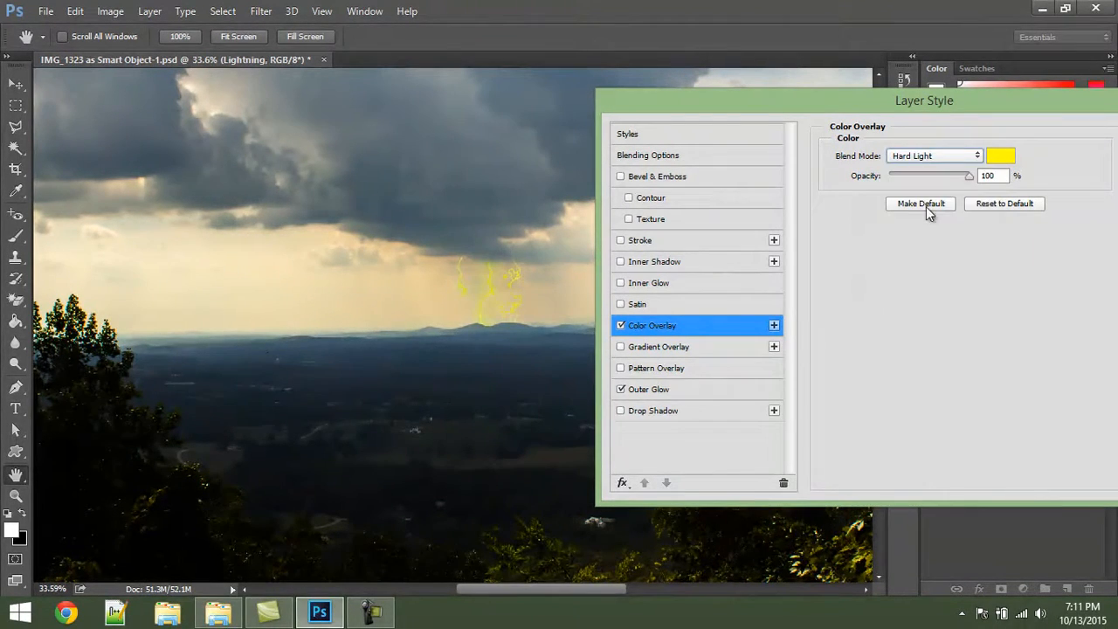
{"action": "left_click_drag", "start_coordinate": [939, 178], "coordinate": [908, 175]}
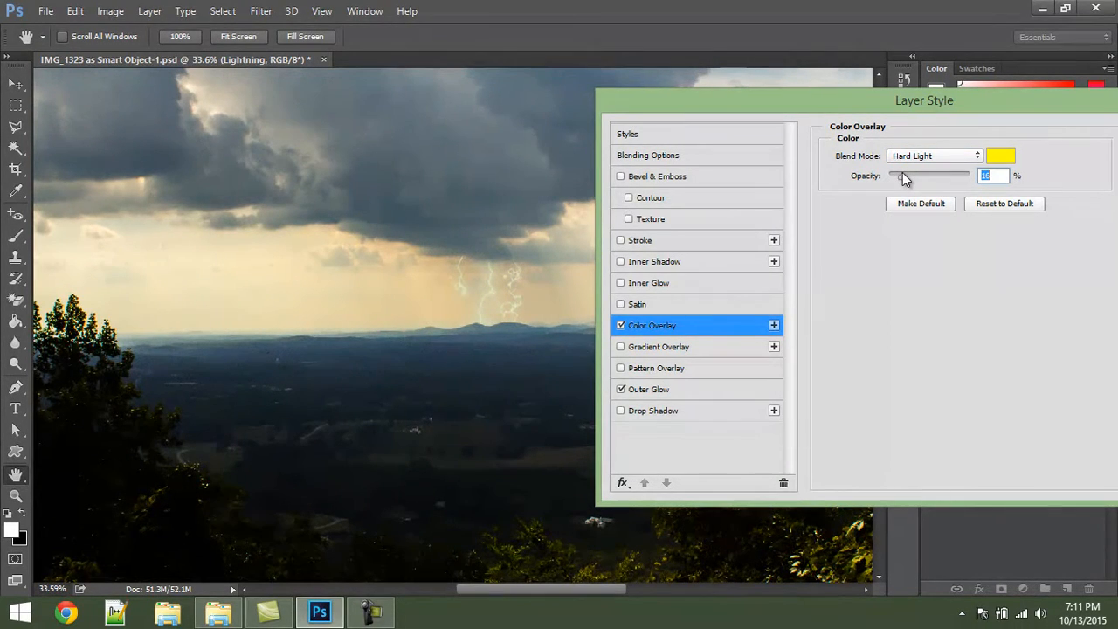
Turn the Color Overlay off after comparing it on and off, apply the layer style, and collapse the Lightning layer's effects list.
{"action": "left_click", "coordinate": [621, 324]}
{"action": "left_click", "coordinate": [621, 325]}
{"action": "left_click", "coordinate": [621, 324]}
{"action": "left_click", "coordinate": [620, 324]}
{"action": "left_click", "coordinate": [621, 325]}
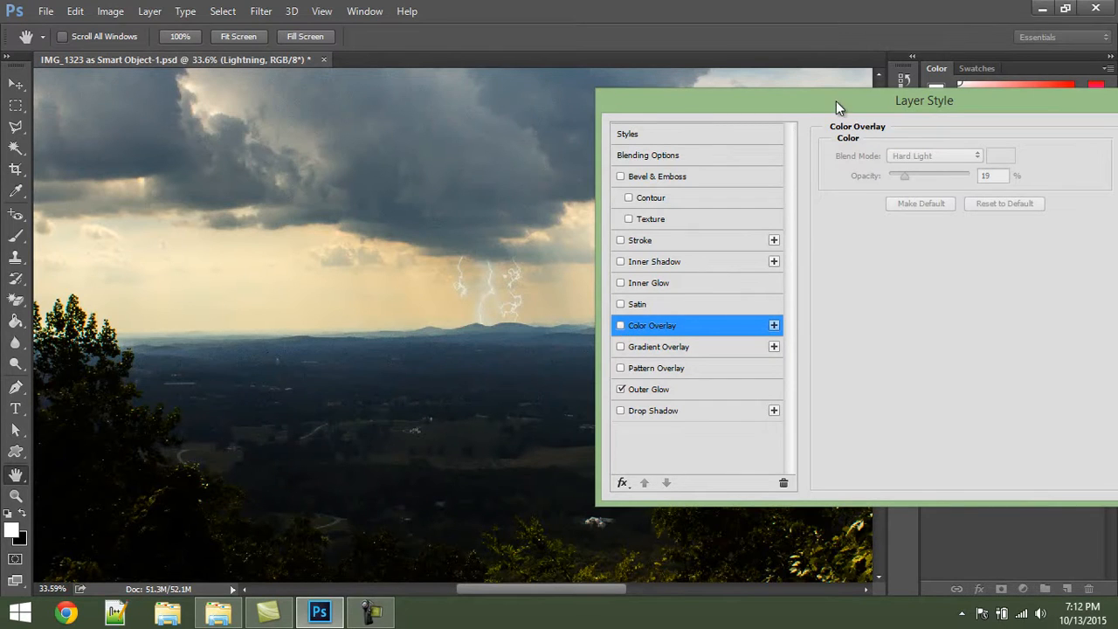
{"action": "left_click_drag", "start_coordinate": [835, 101], "coordinate": [629, 99]}
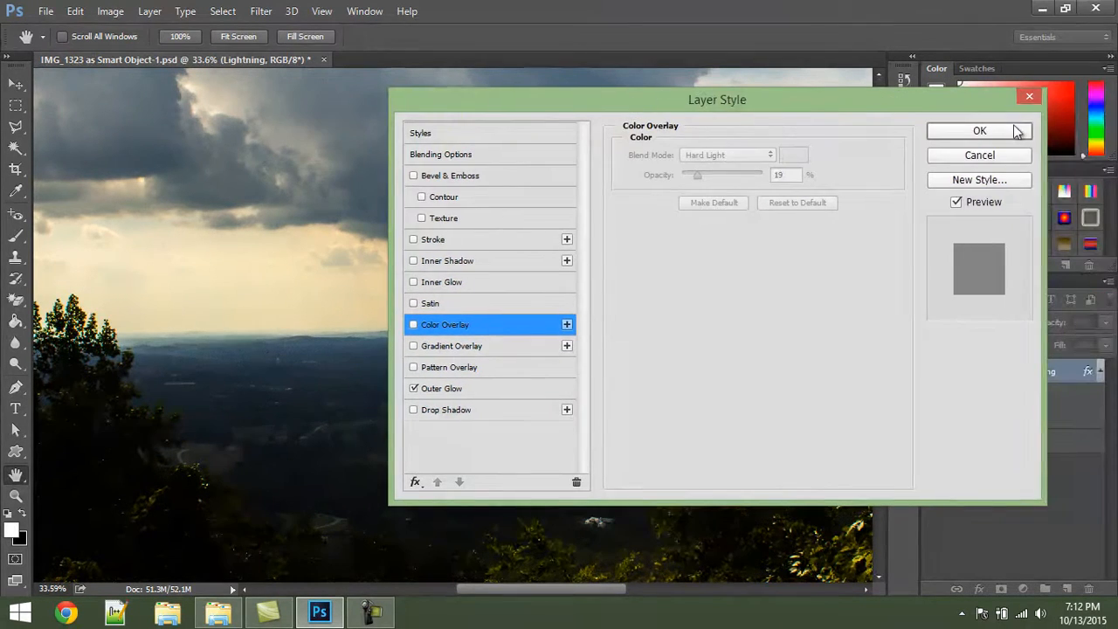
{"action": "left_click", "coordinate": [1016, 131]}
{"action": "key", "text": "ctrl+0"}
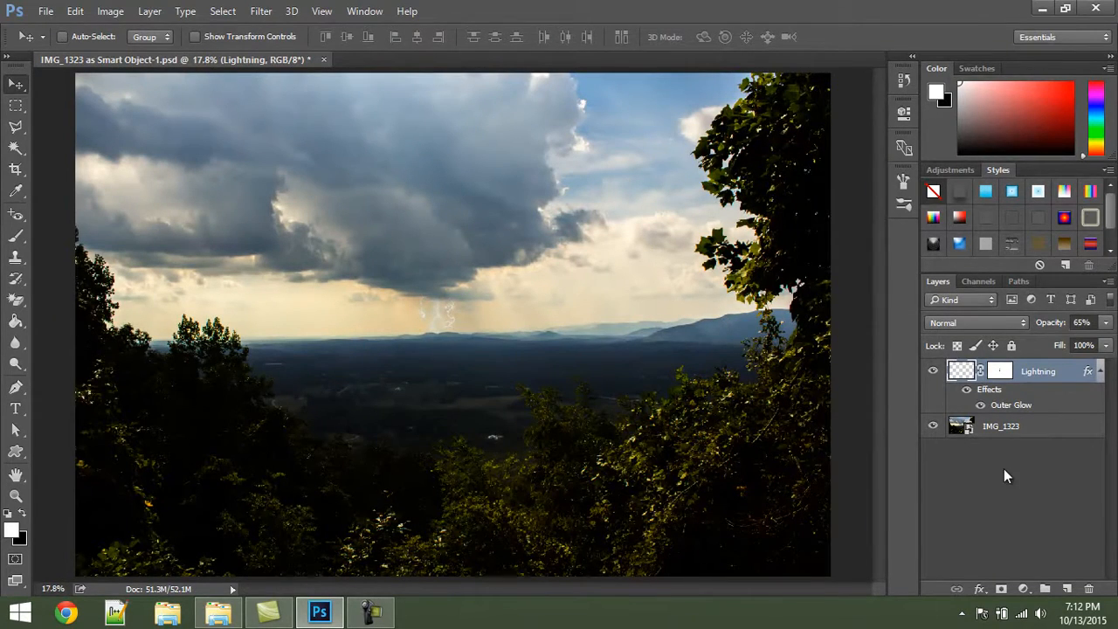
{"action": "left_click", "coordinate": [1035, 484]}
{"action": "left_click", "coordinate": [1099, 371]}
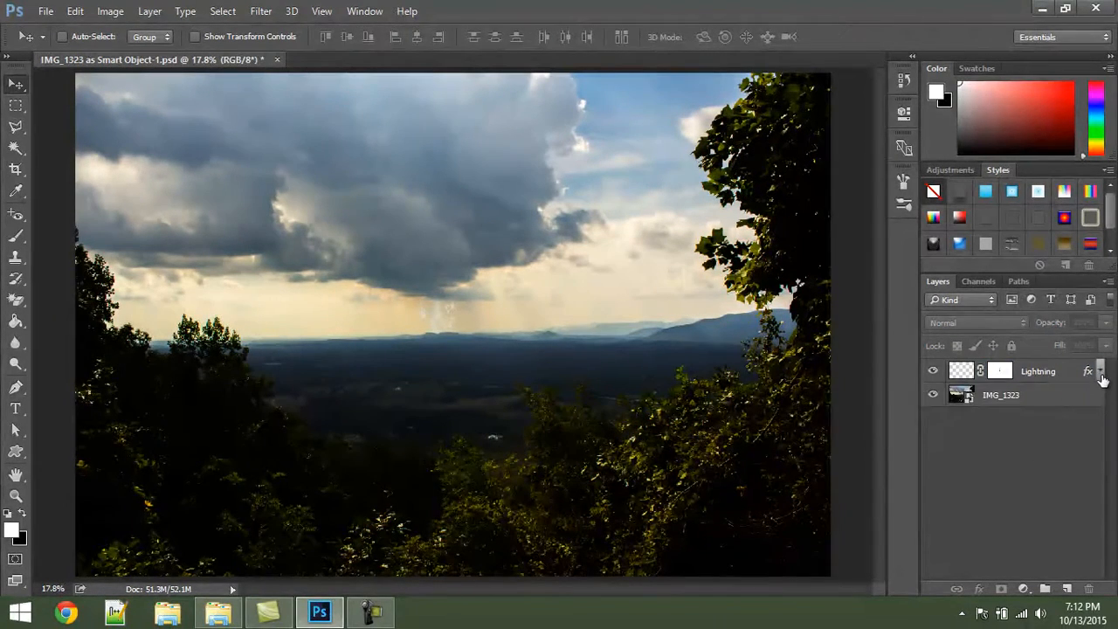
Add a new layer named Gradient above Lightning and set its blend mode to Multiply.
{"action": "left_click", "coordinate": [1067, 588]}
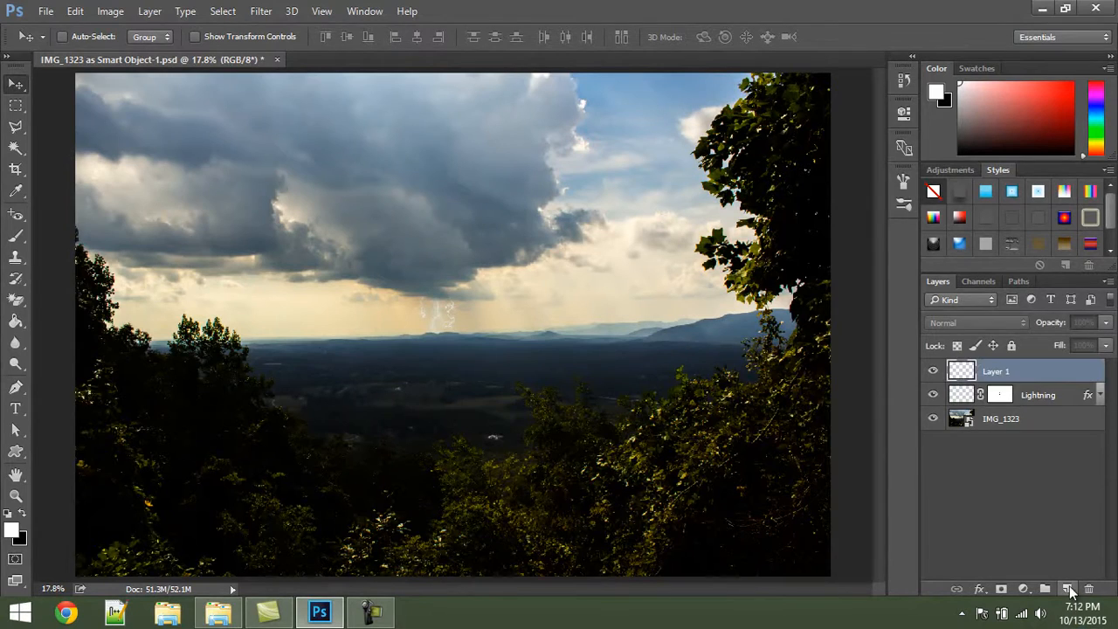
{"action": "double_click", "coordinate": [992, 373]}
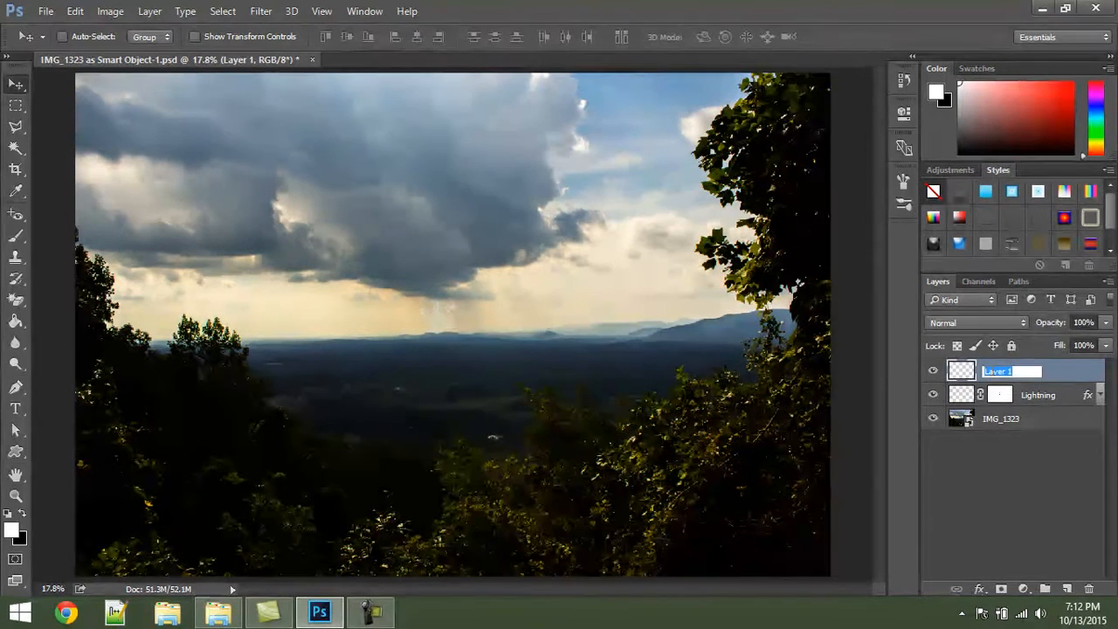
{"action": "type", "text": "Gradient"}
{"action": "key", "text": "Return"}
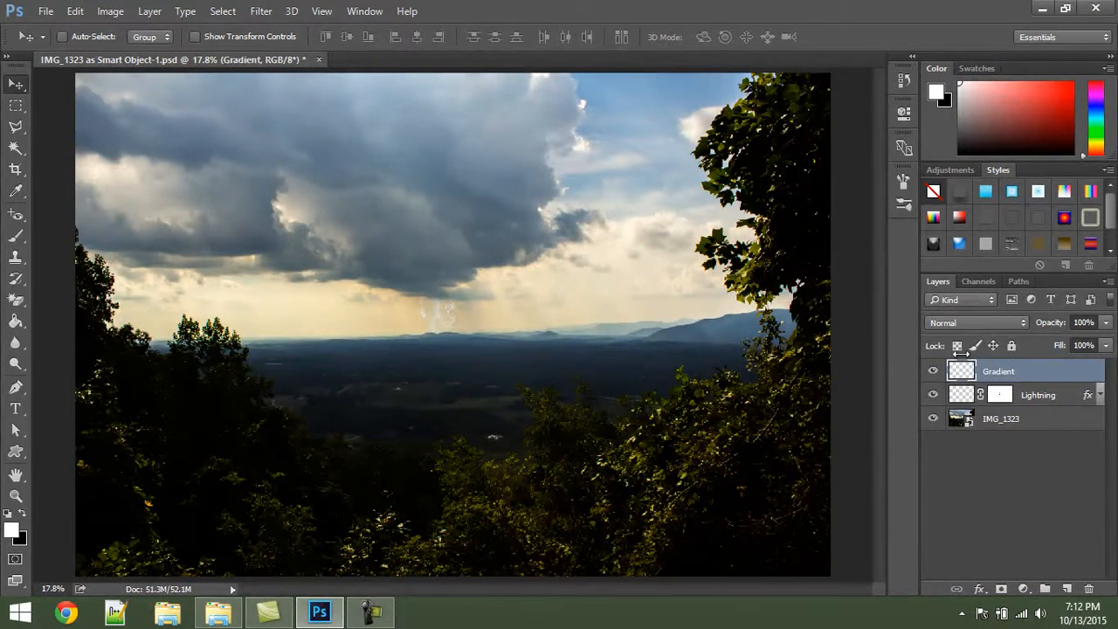
{"action": "left_click", "coordinate": [964, 321]}
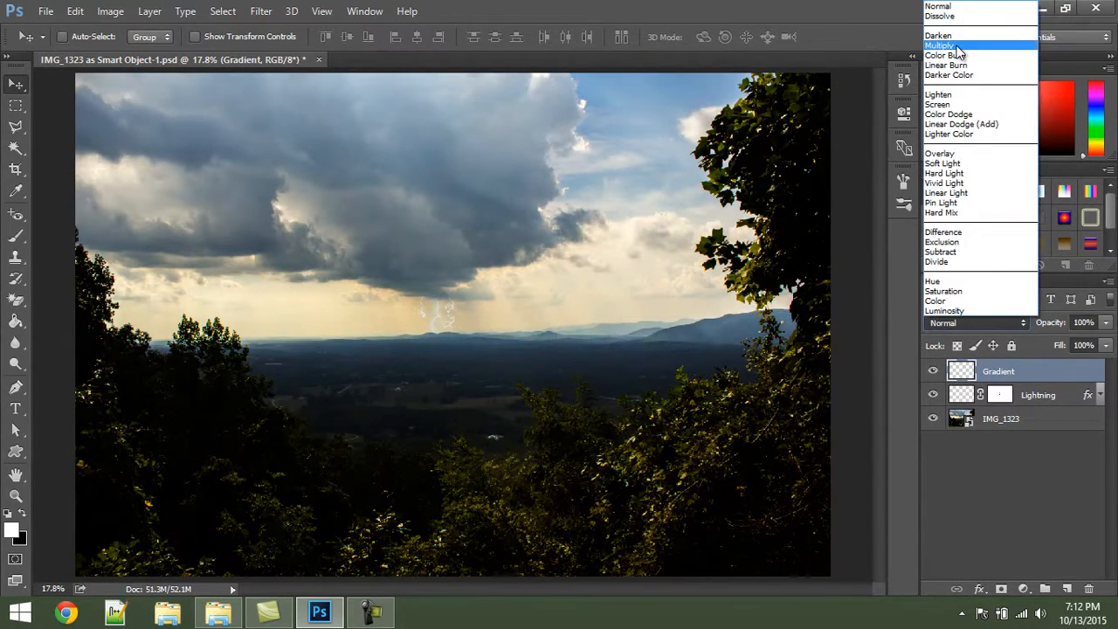
{"action": "left_click", "coordinate": [947, 45]}
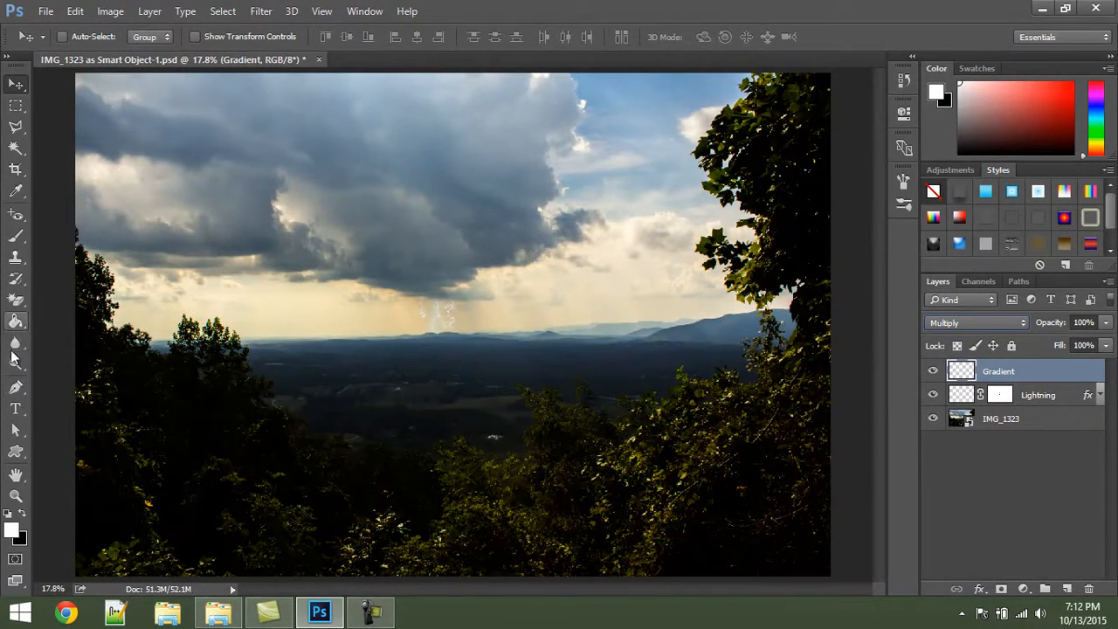
Fill the Gradient layer with a black-to-white linear gradient running from the sky down to the trees, and set its opacity to 55%.
{"action": "left_click_drag", "start_coordinate": [16, 323], "coordinate": [93, 322]}
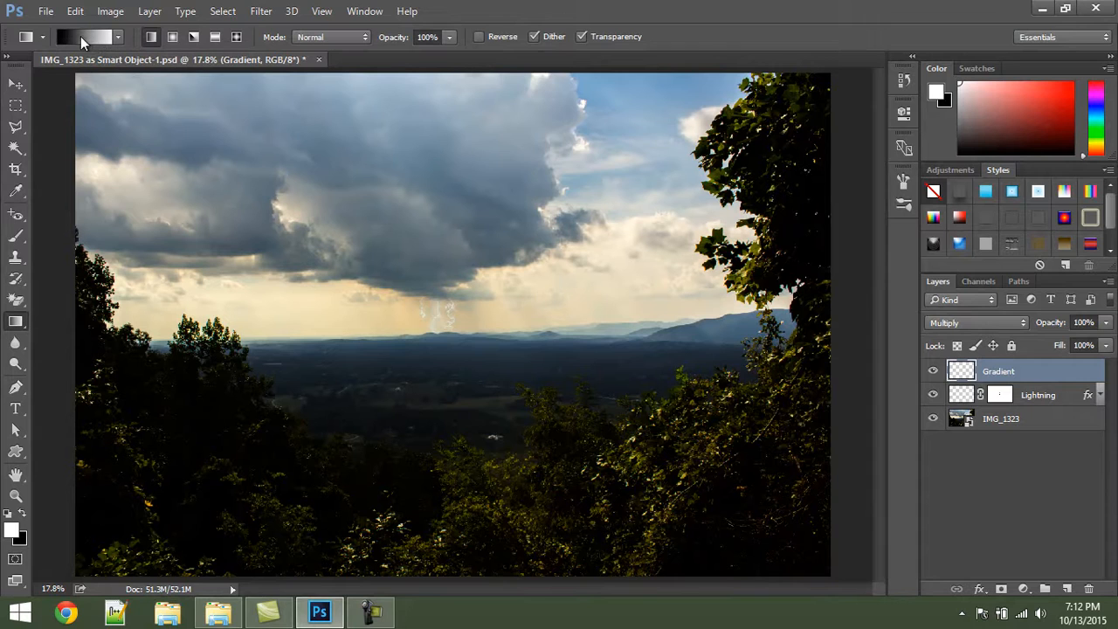
{"action": "key", "text": "x"}
{"action": "left_click_drag", "start_coordinate": [419, 77], "coordinate": [416, 455]}
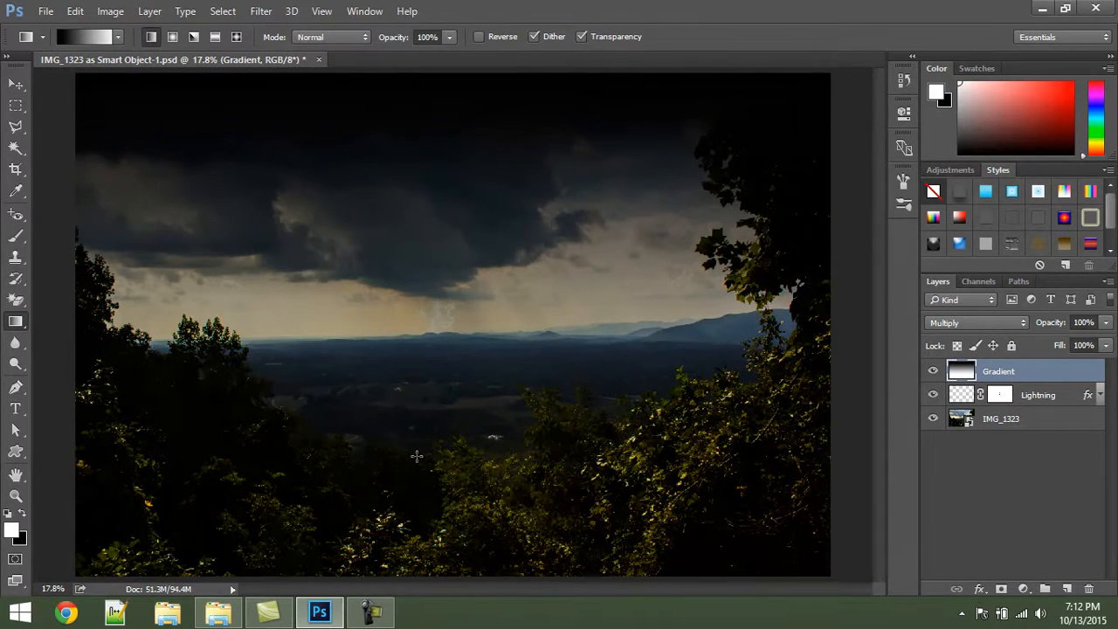
{"action": "key", "text": "ctrl+z"}
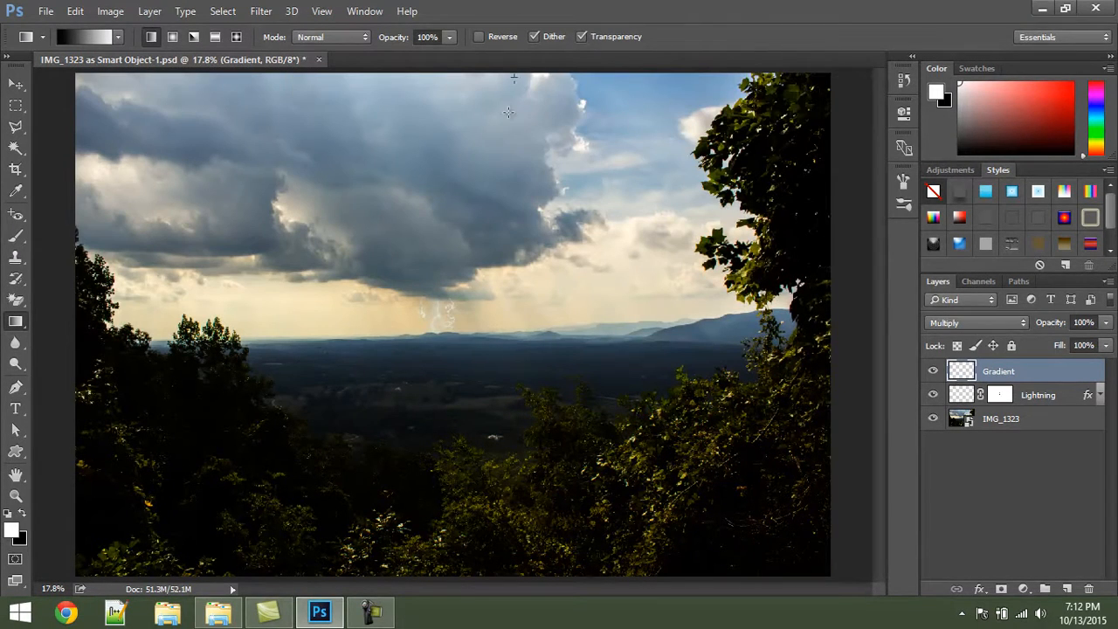
{"action": "left_click_drag", "start_coordinate": [508, 112], "coordinate": [504, 469]}
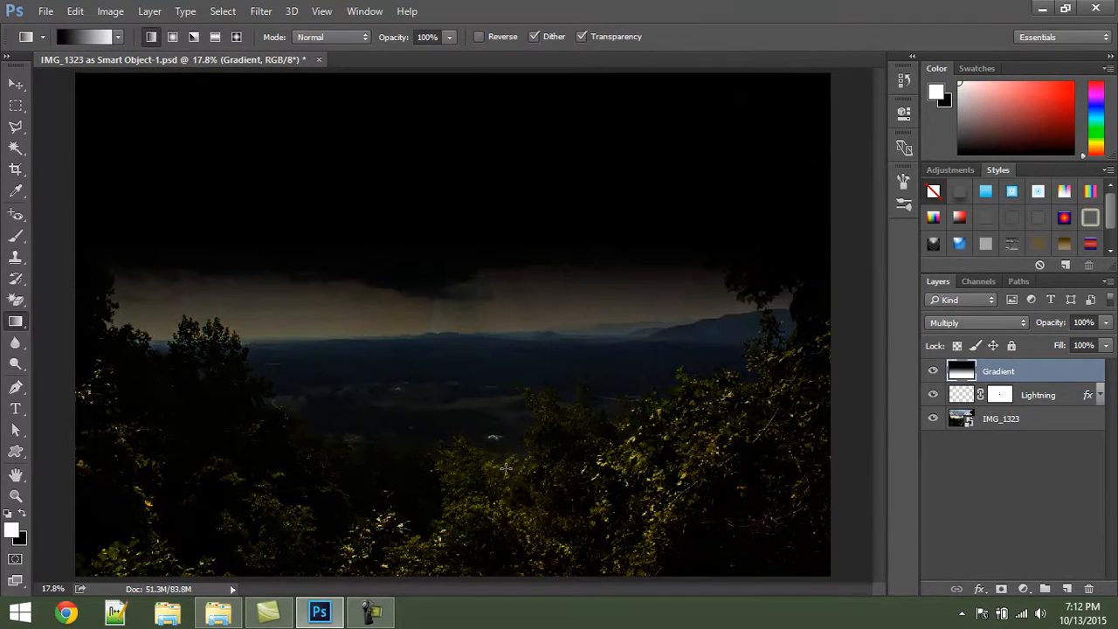
{"action": "left_click", "coordinate": [16, 84]}
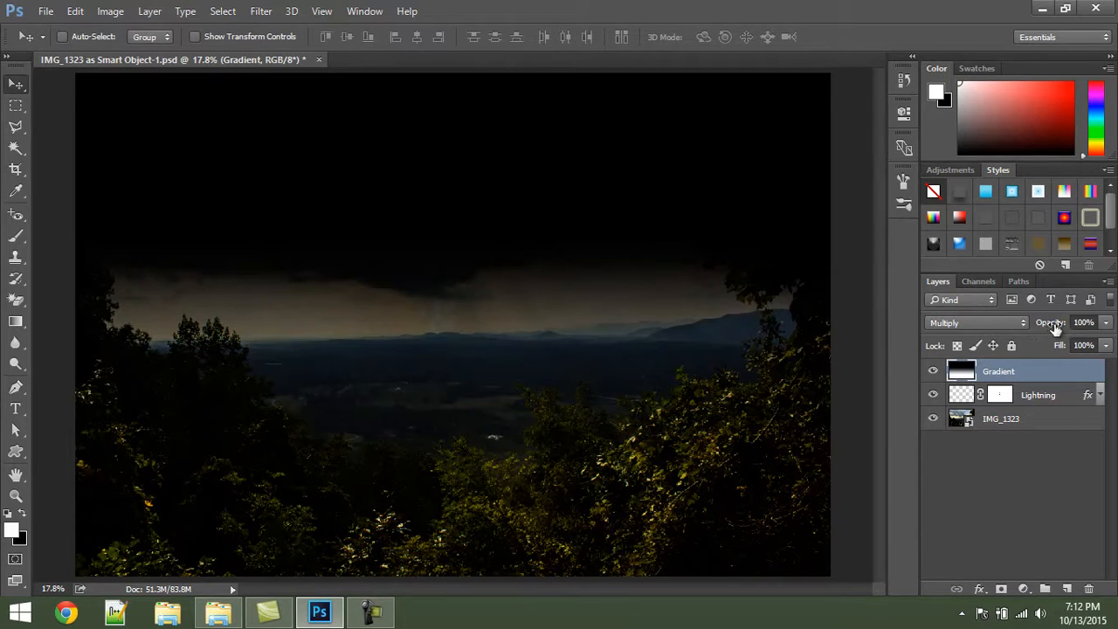
{"action": "left_click_drag", "start_coordinate": [1050, 323], "coordinate": [1019, 337]}
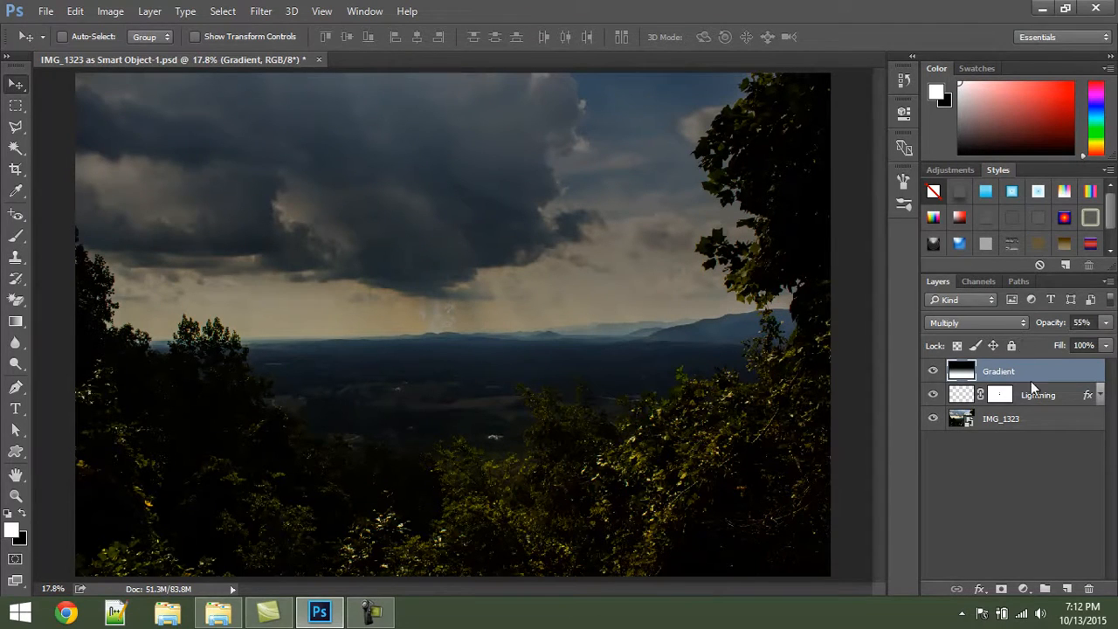
Add a layer mask to the Gradient layer and draw a black-to-white gradient on it from the foreground up to the clouds.
{"action": "left_click", "coordinate": [998, 591]}
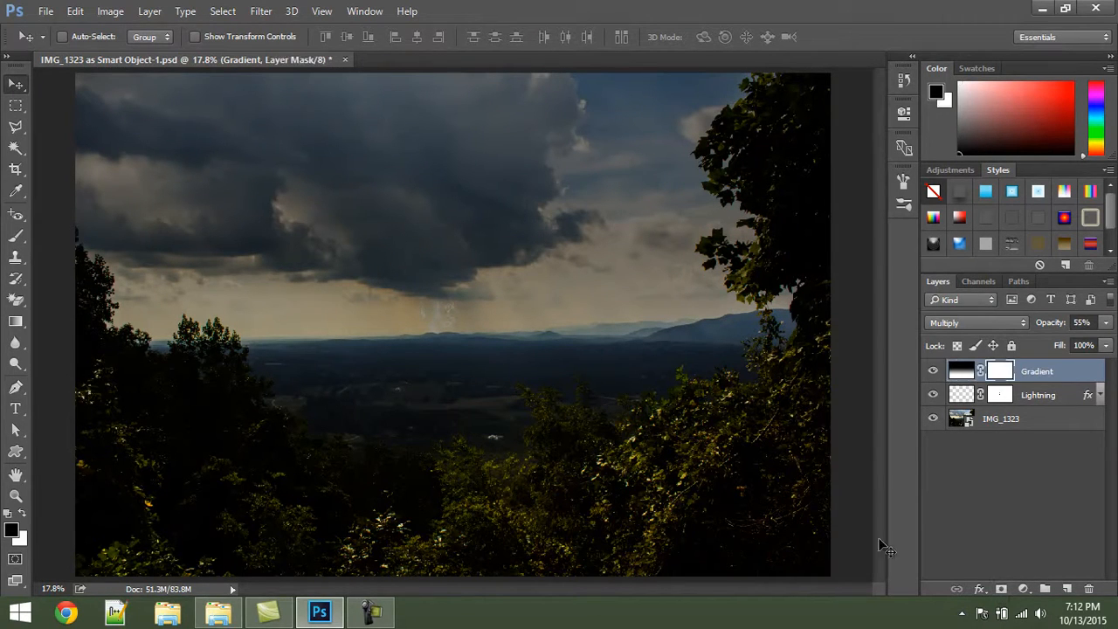
{"action": "key", "text": "g"}
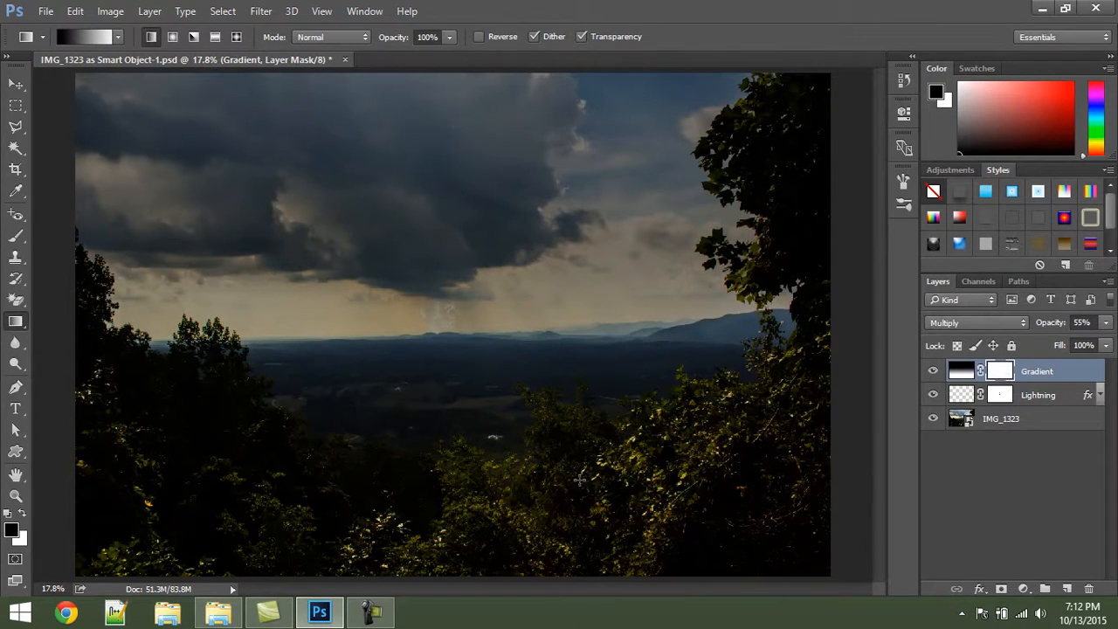
{"action": "left_click_drag", "start_coordinate": [435, 577], "coordinate": [440, 246]}
{"action": "left_click_drag", "start_coordinate": [446, 429], "coordinate": [447, 266]}
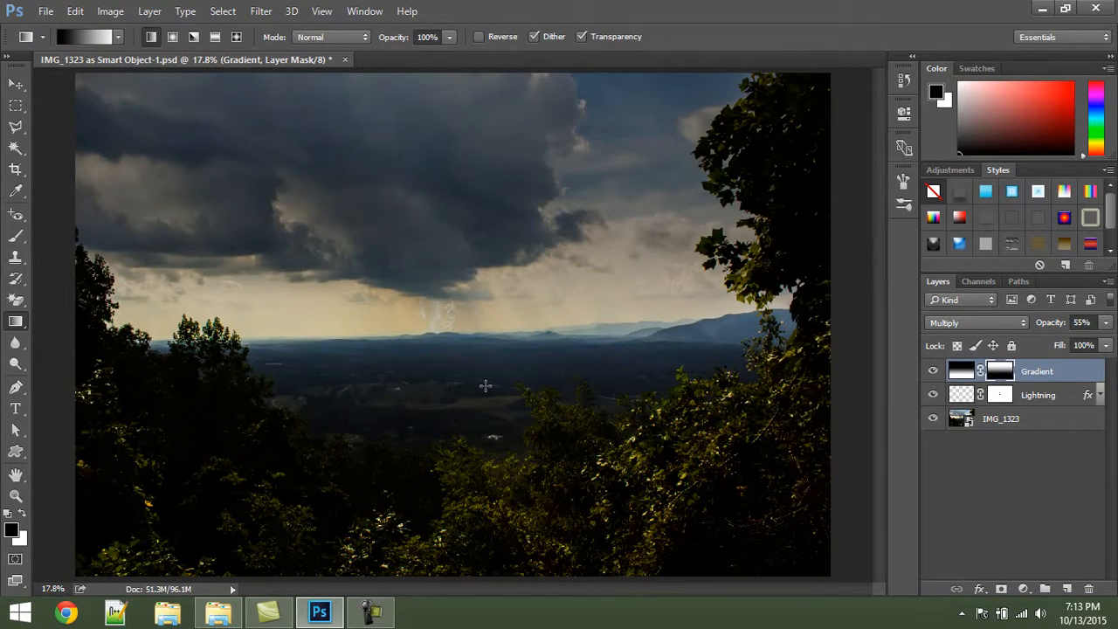
Toggle the Gradient layer's visibility to compare the photo with and without the darkened sky.
{"action": "left_click", "coordinate": [934, 371]}
{"action": "left_click", "coordinate": [933, 371]}
{"action": "left_click", "coordinate": [934, 371]}
{"action": "left_click", "coordinate": [933, 371]}
{"action": "left_click", "coordinate": [932, 372]}
{"action": "left_click", "coordinate": [932, 372]}
Try to squash the Gradient layer and its mask to about 40% height with Free Transform.
{"action": "left_click_drag", "start_coordinate": [1000, 373], "coordinate": [1002, 381]}
{"action": "key", "text": "ctrl+t"}
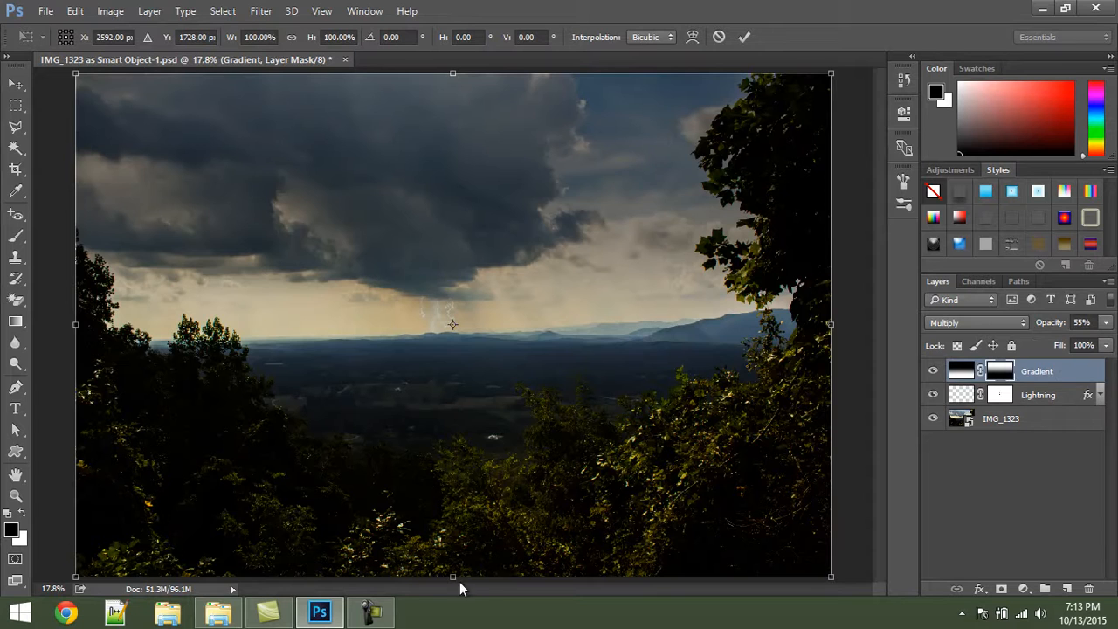
{"action": "left_click_drag", "start_coordinate": [453, 578], "coordinate": [449, 273]}
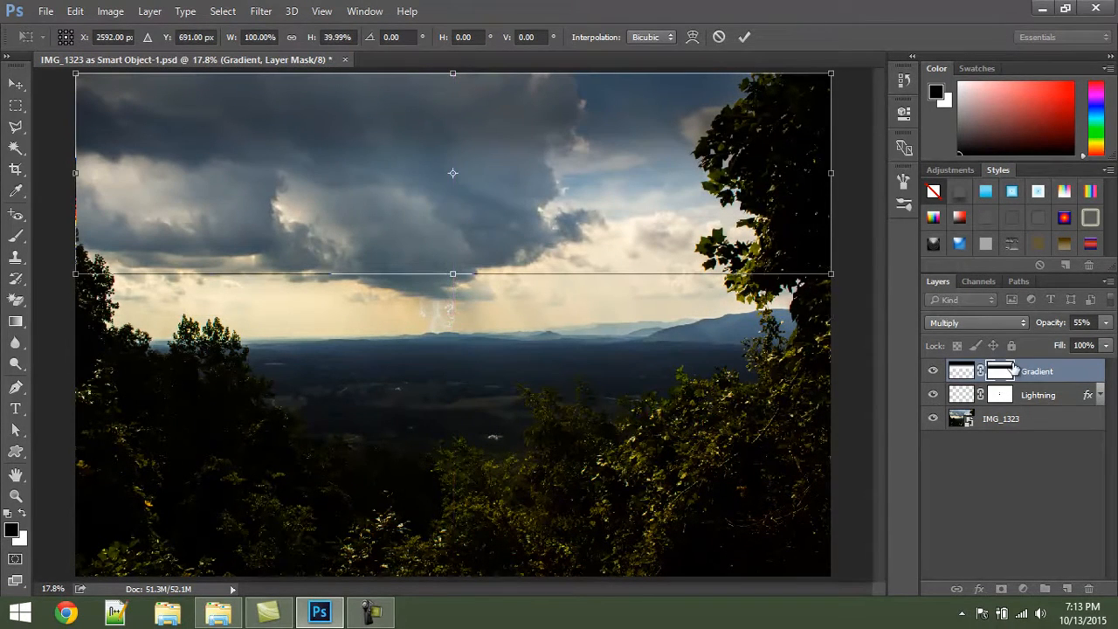
{"action": "key", "text": "ctrl+z"}
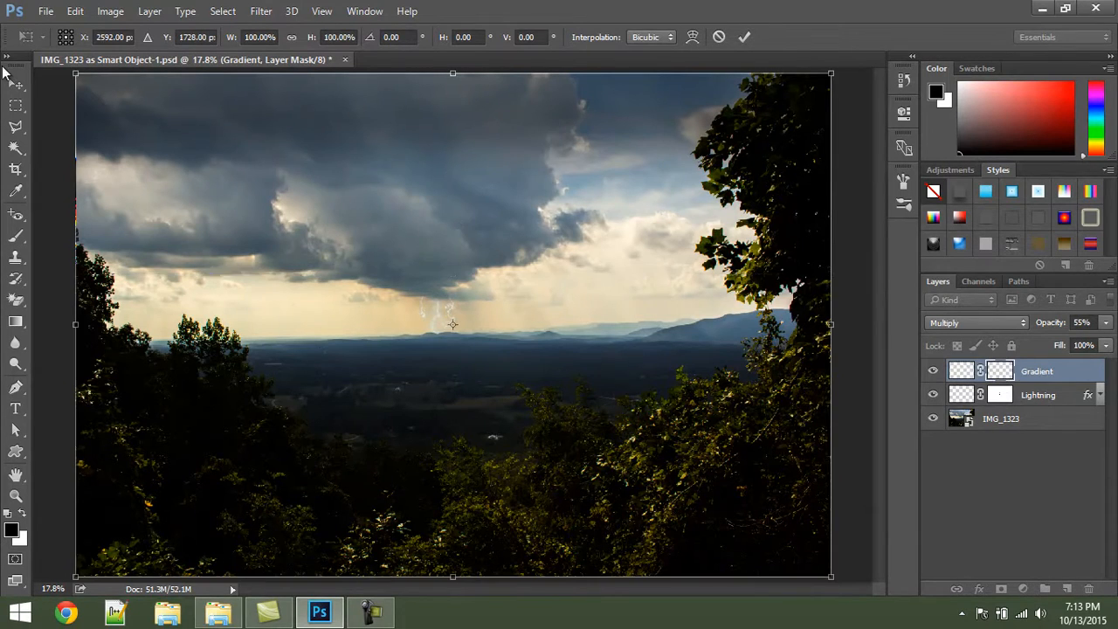
{"action": "left_click", "coordinate": [16, 85]}
{"action": "left_click", "coordinate": [500, 243]}
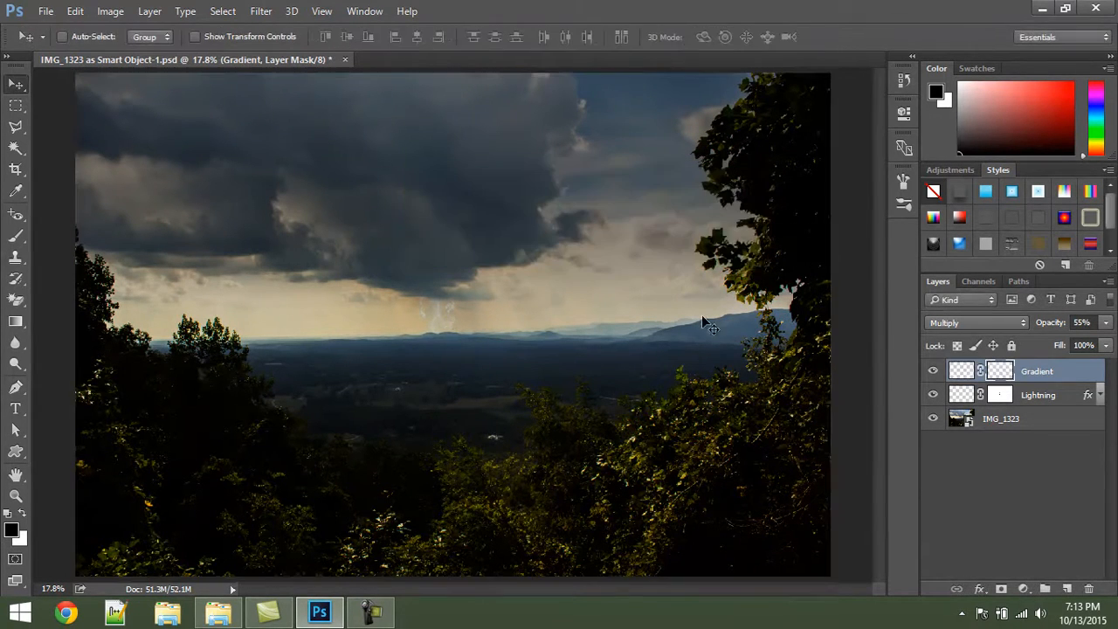
Hide the Gradient layer to check the original sky, and show it again with the layer selected.
{"action": "left_click", "coordinate": [999, 470]}
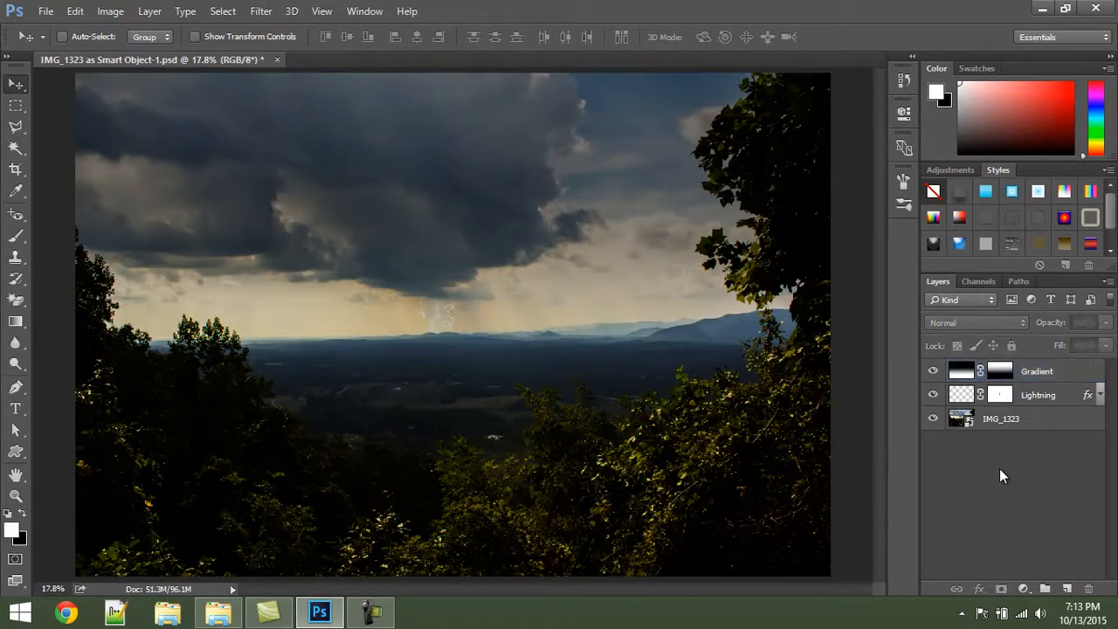
{"action": "left_click", "coordinate": [932, 371]}
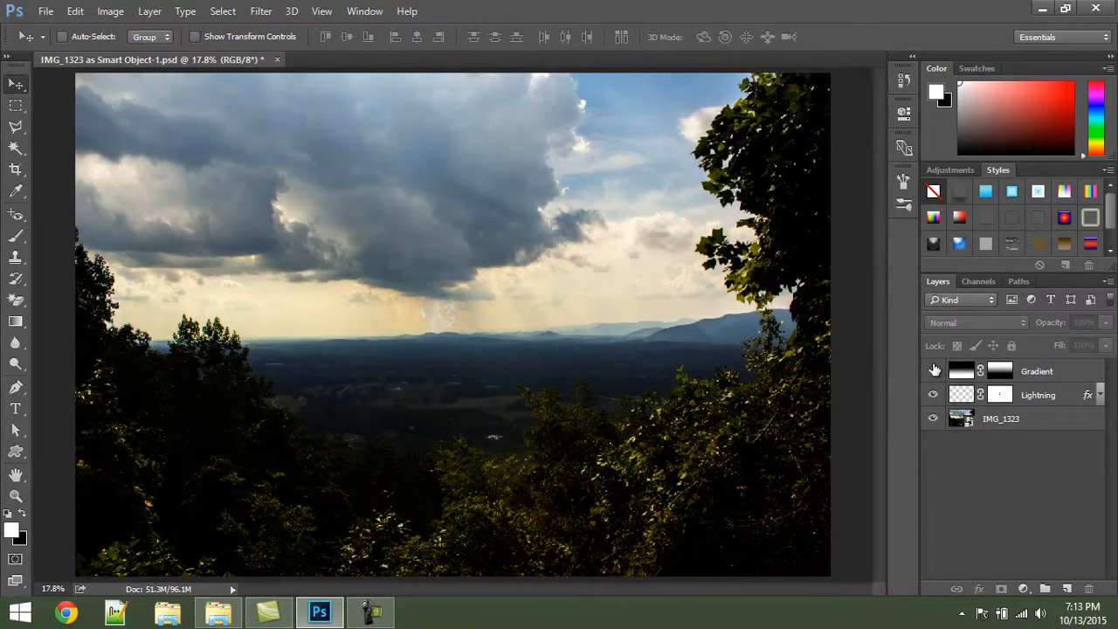
{"action": "left_click", "coordinate": [1035, 377]}
{"action": "left_click", "coordinate": [933, 372]}
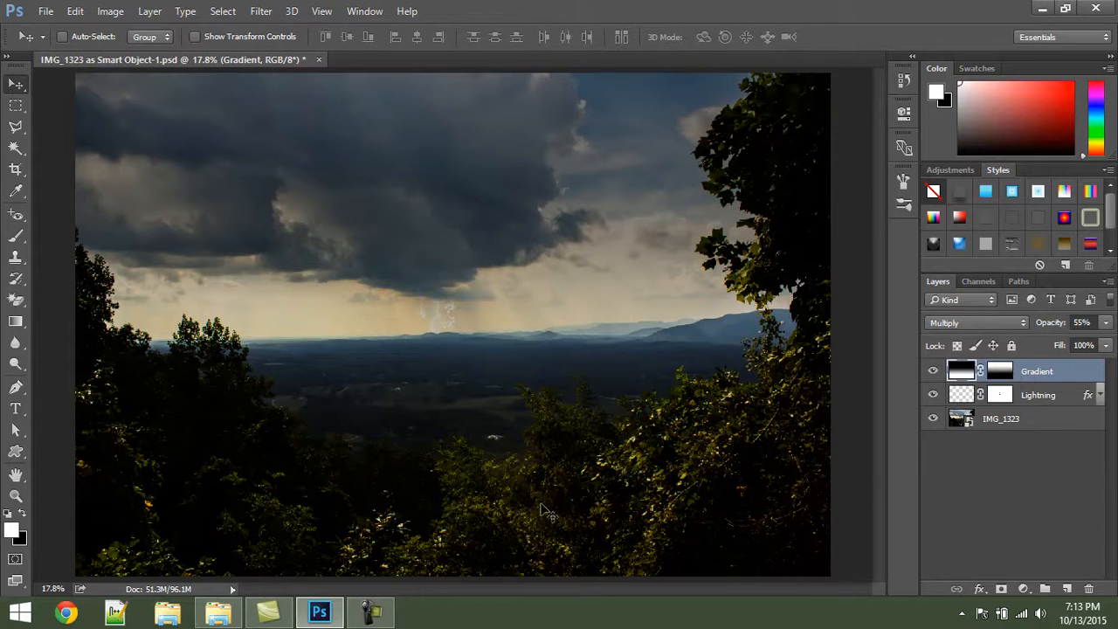
{"action": "left_click", "coordinate": [371, 612]}
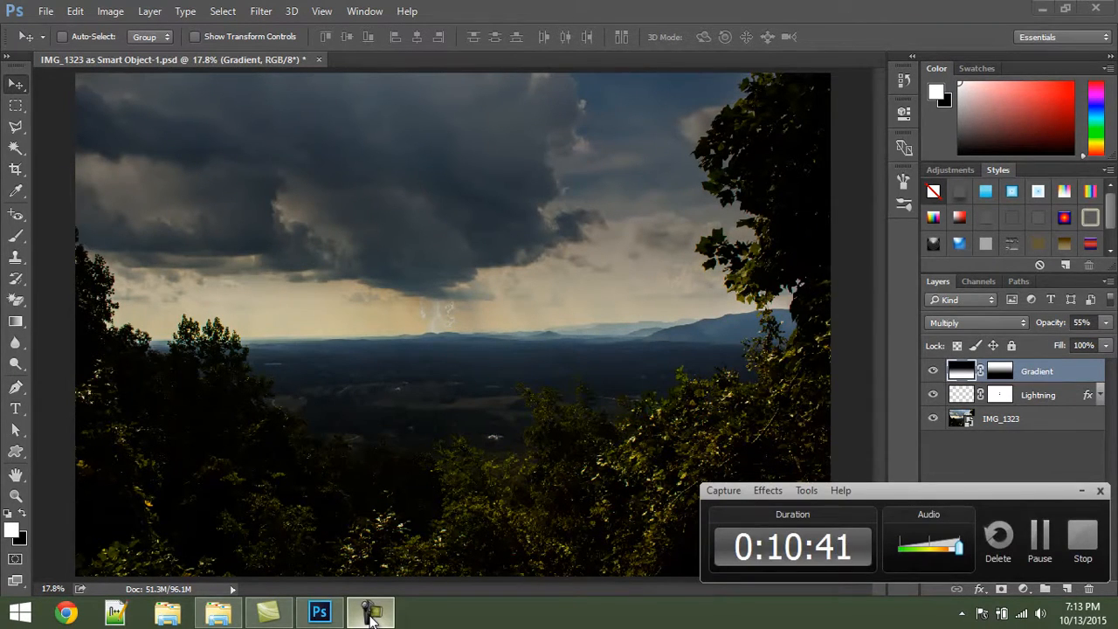
{"action": "left_click", "coordinate": [371, 613]}
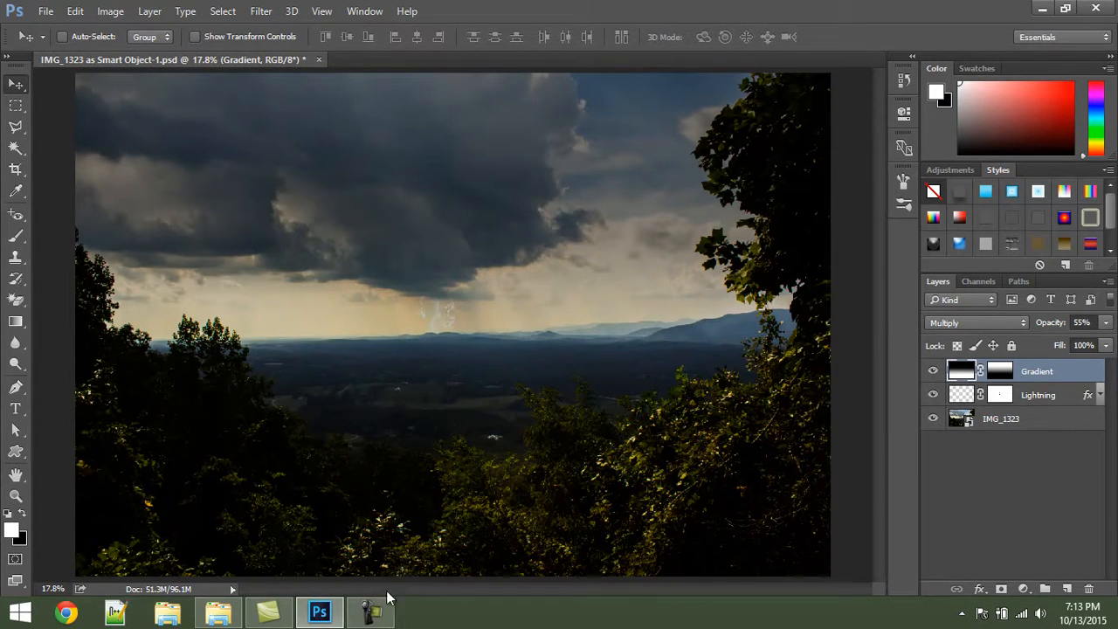
{"action": "left_click", "coordinate": [371, 614]}
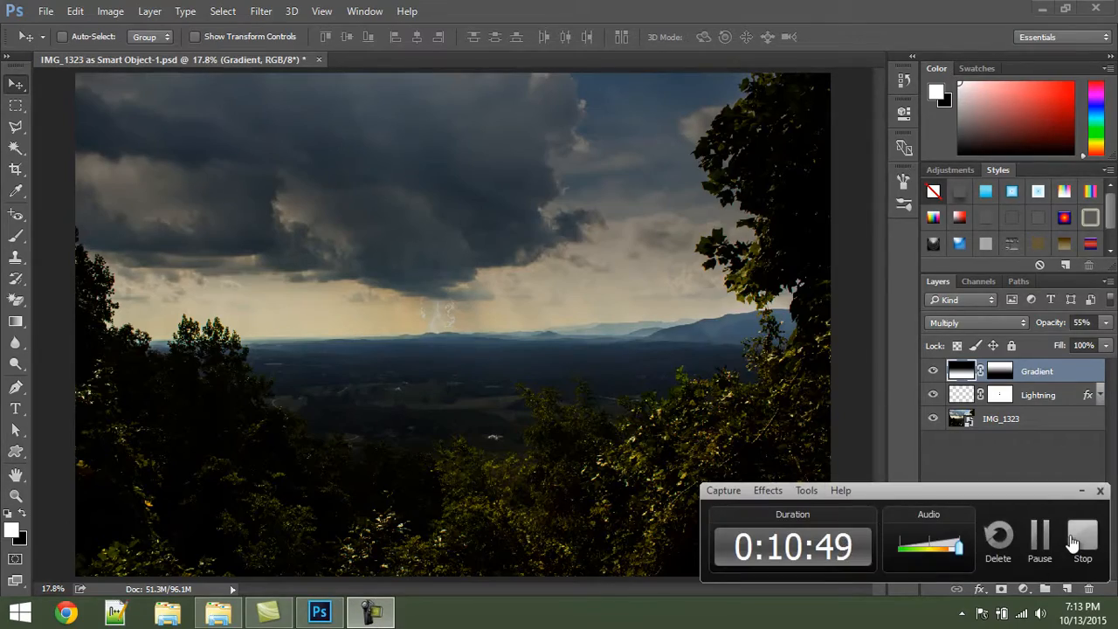